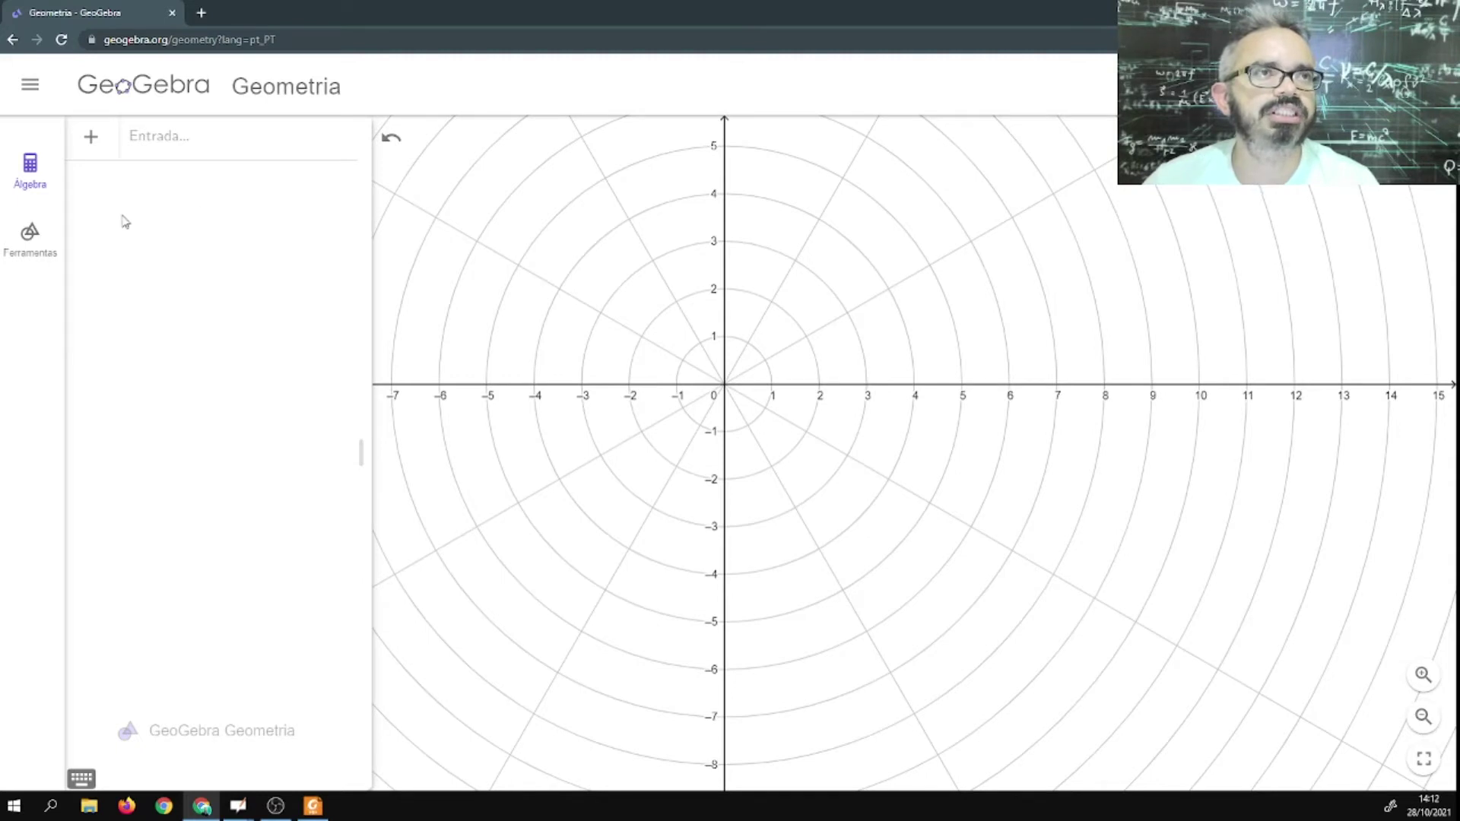
Define point P on the polar grid with the polar coordinates P = (2; pi/6).
left_click(229, 140)
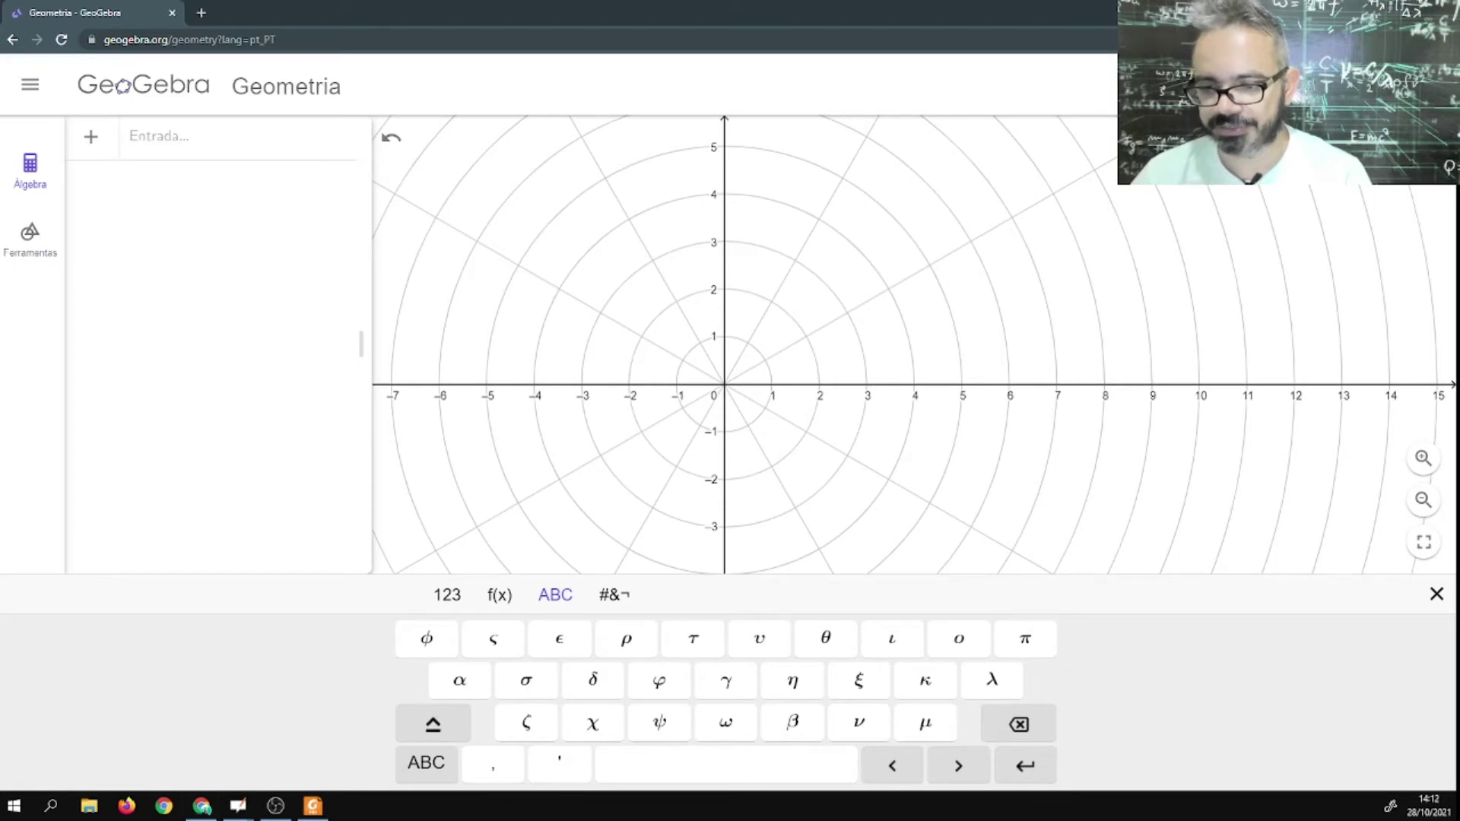
key("alt+Tab")
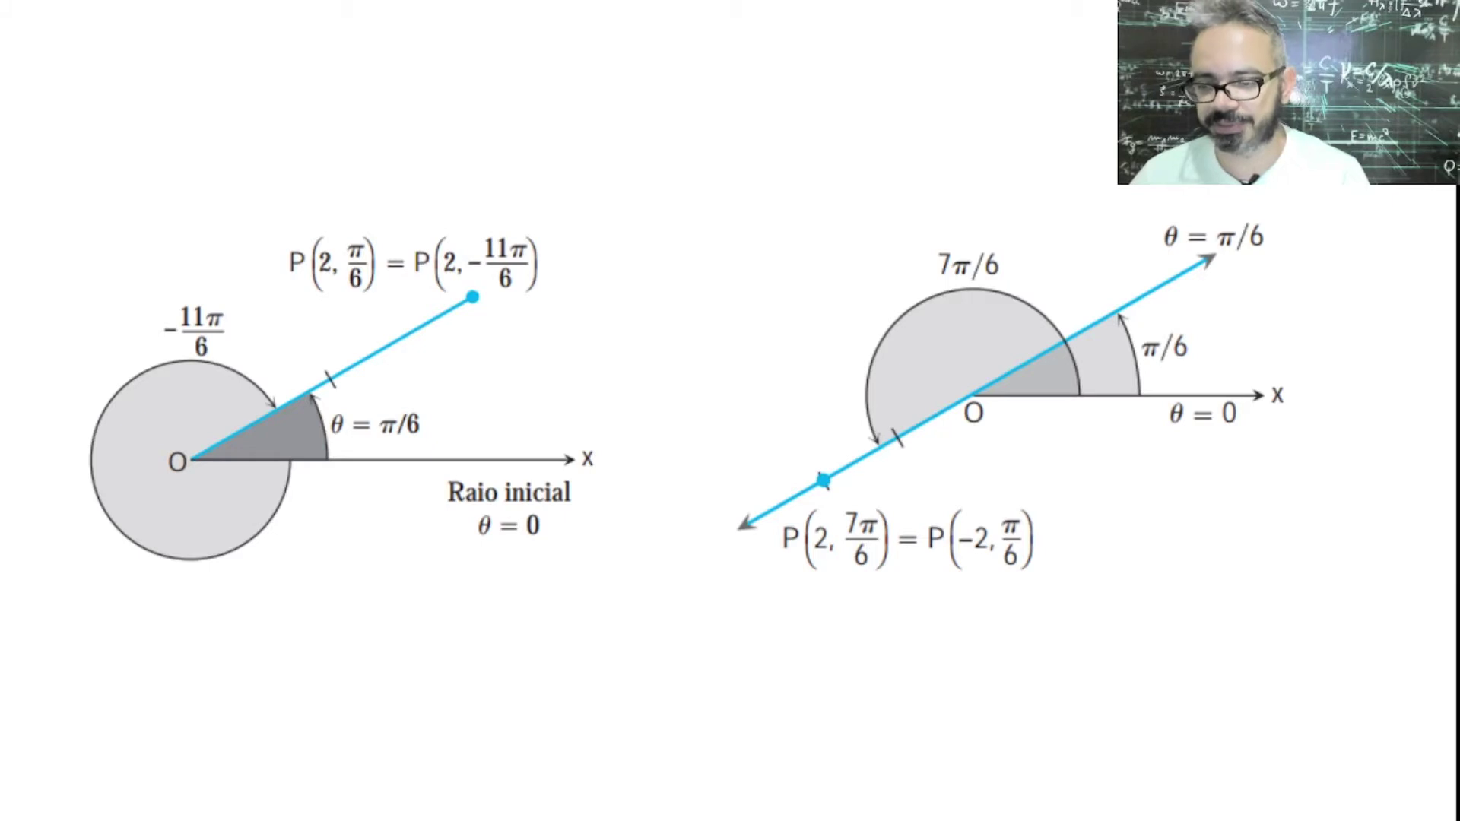
key("alt+Tab")
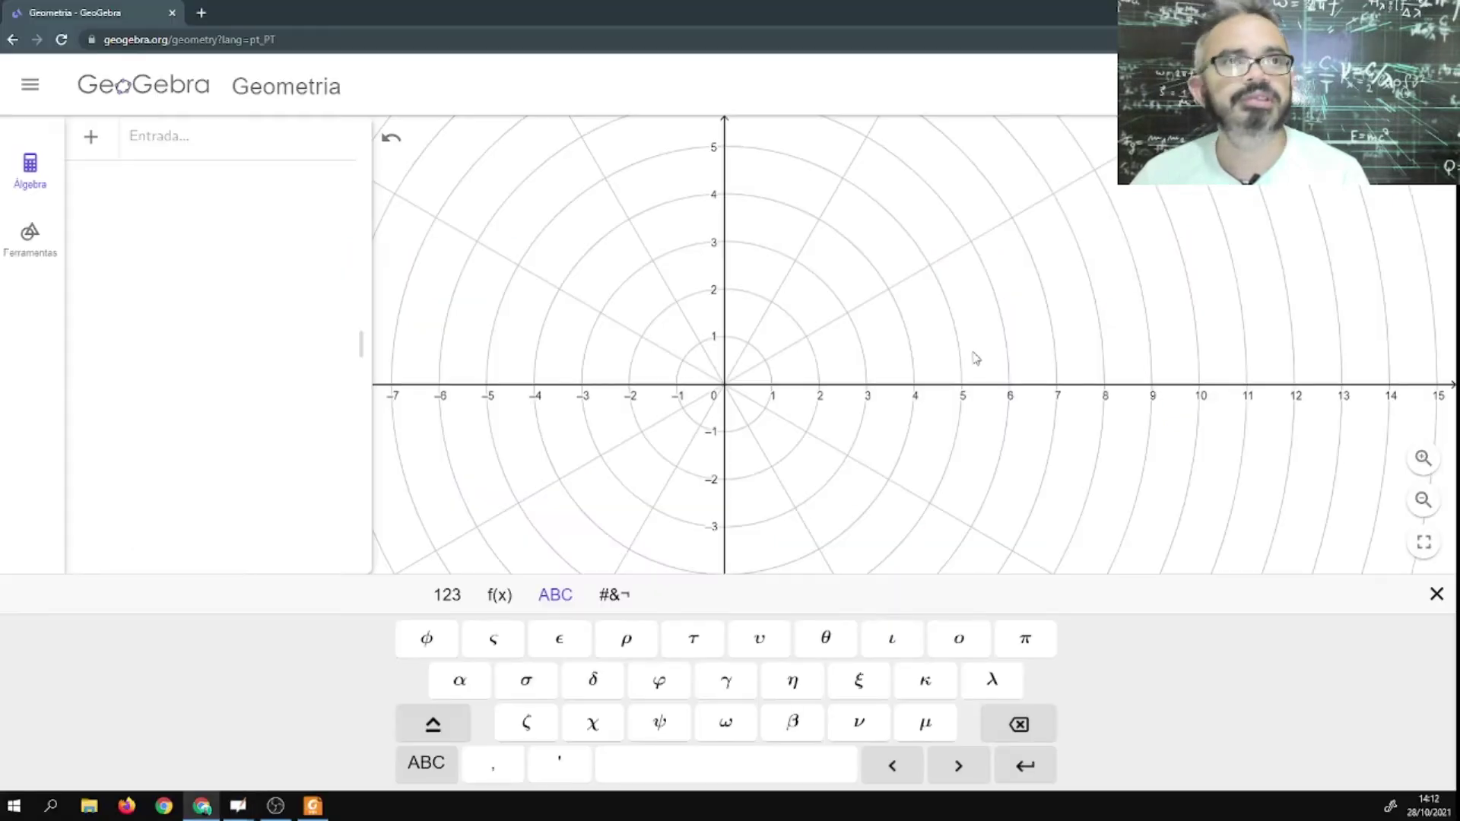
left_click(233, 139)
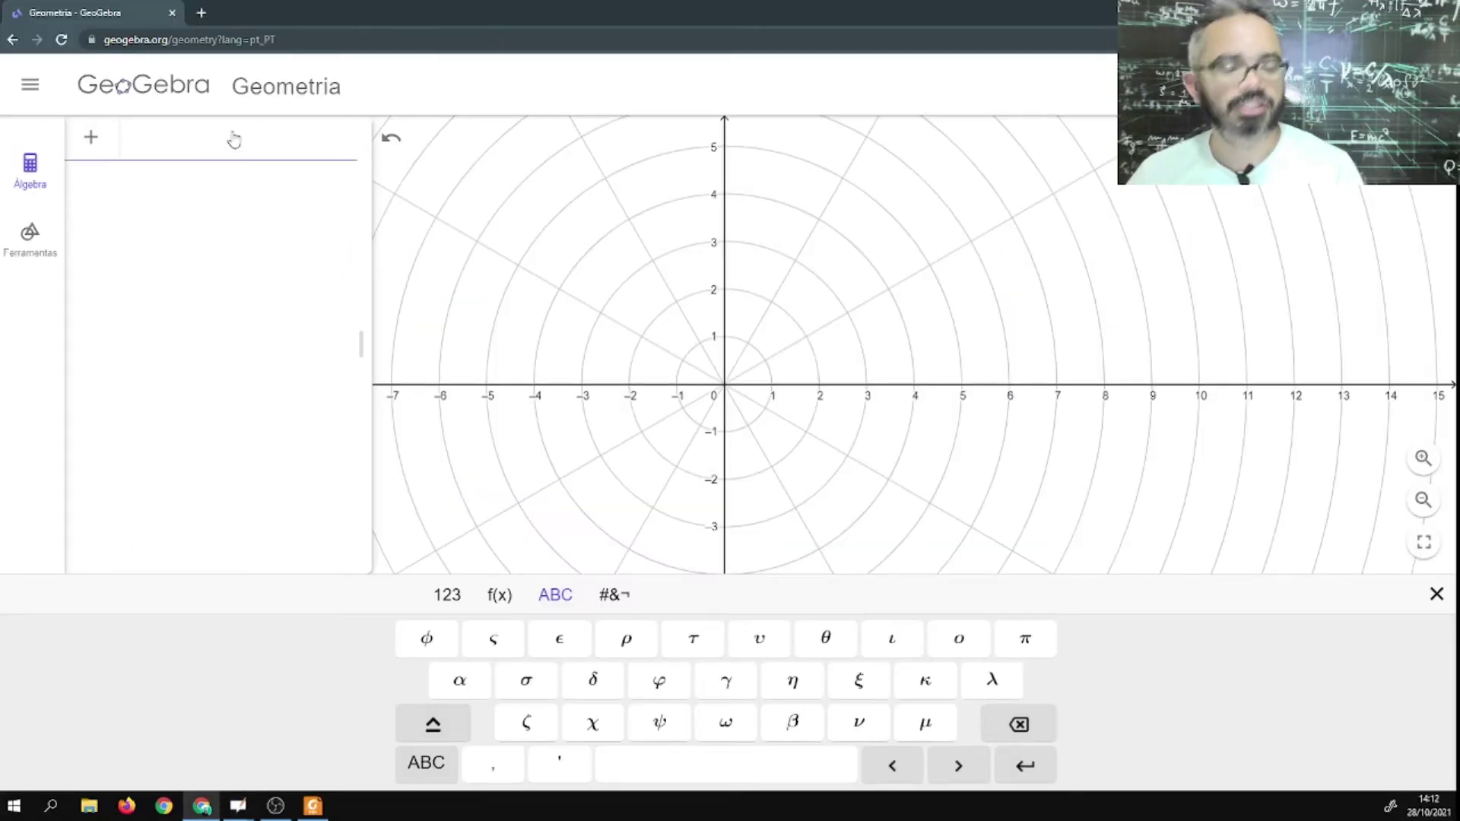
key("ctrl+plus")
key("ctrl+plus")
key("ctrl+plus")
key("ctrl+plus")
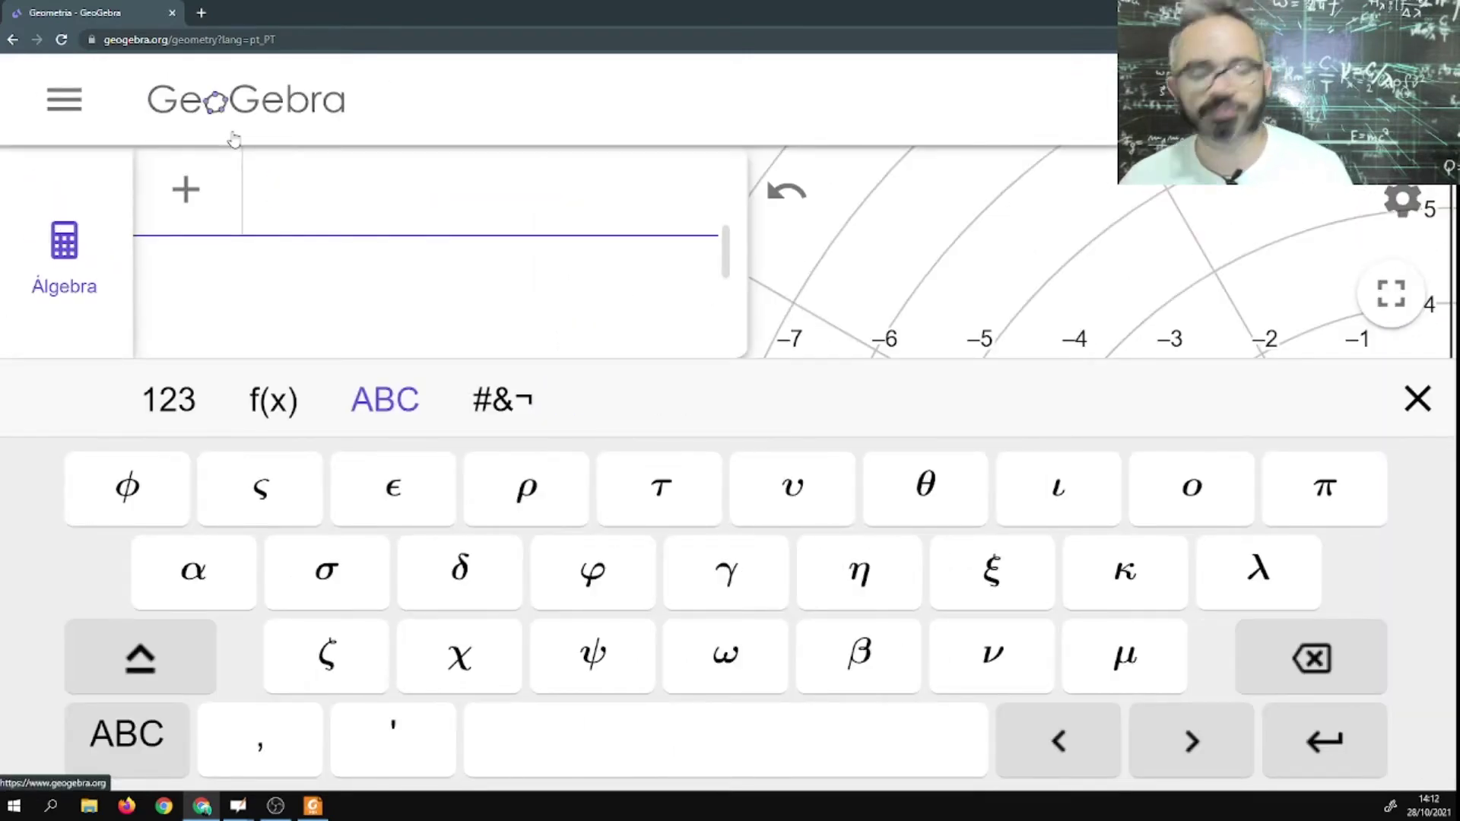
type("P ")
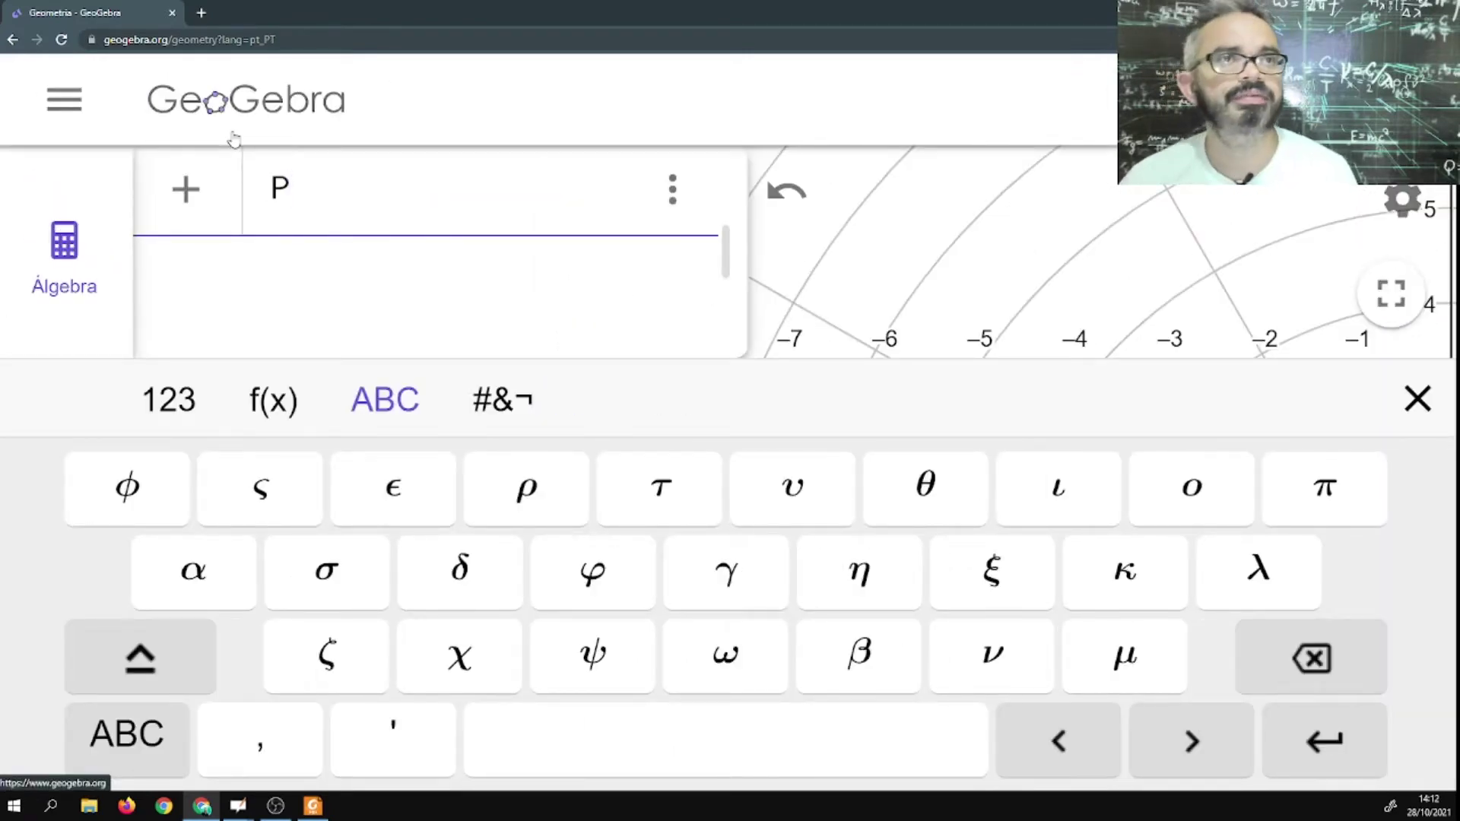
type("= ")
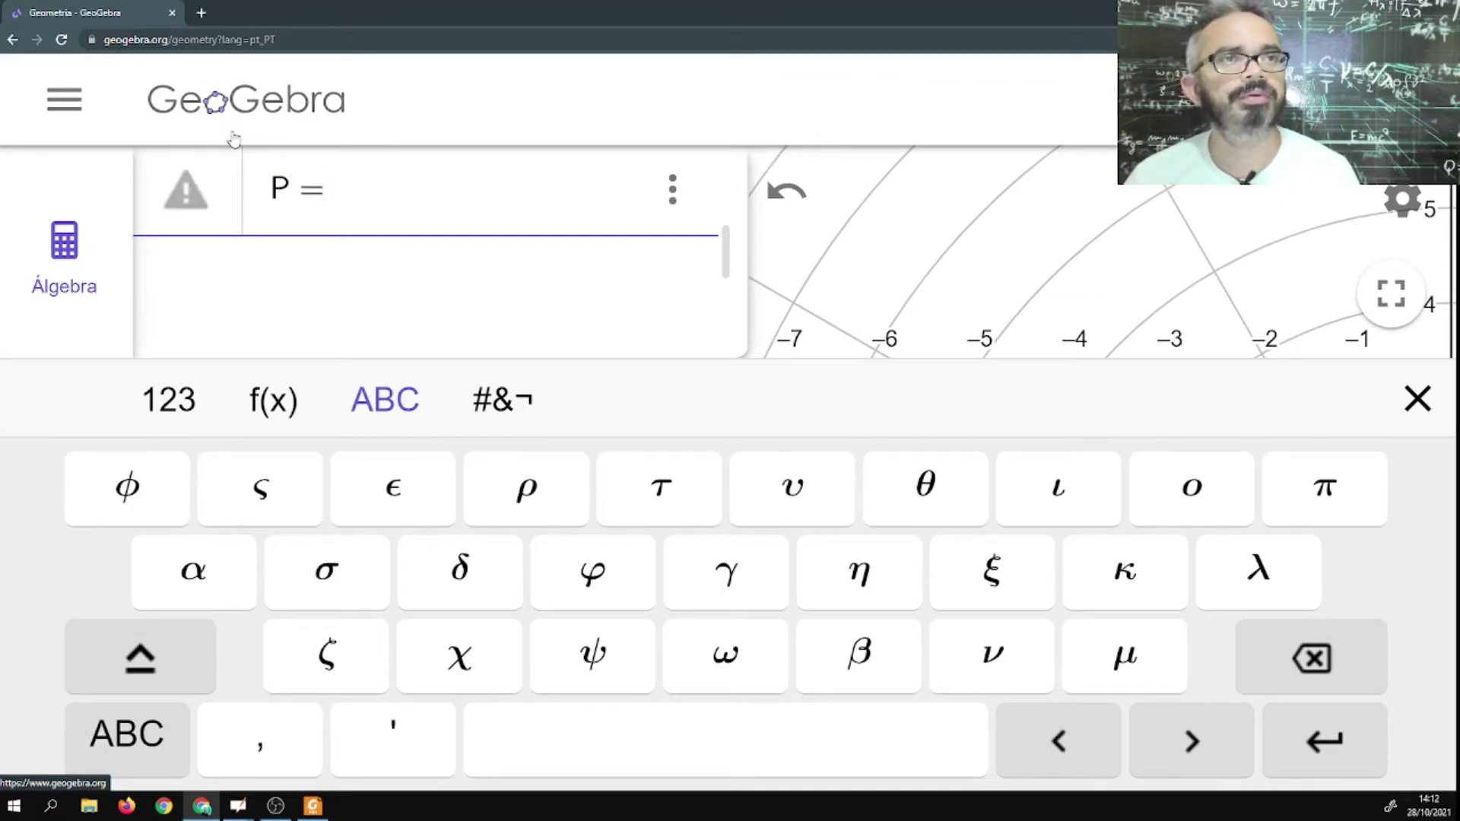
type("(")
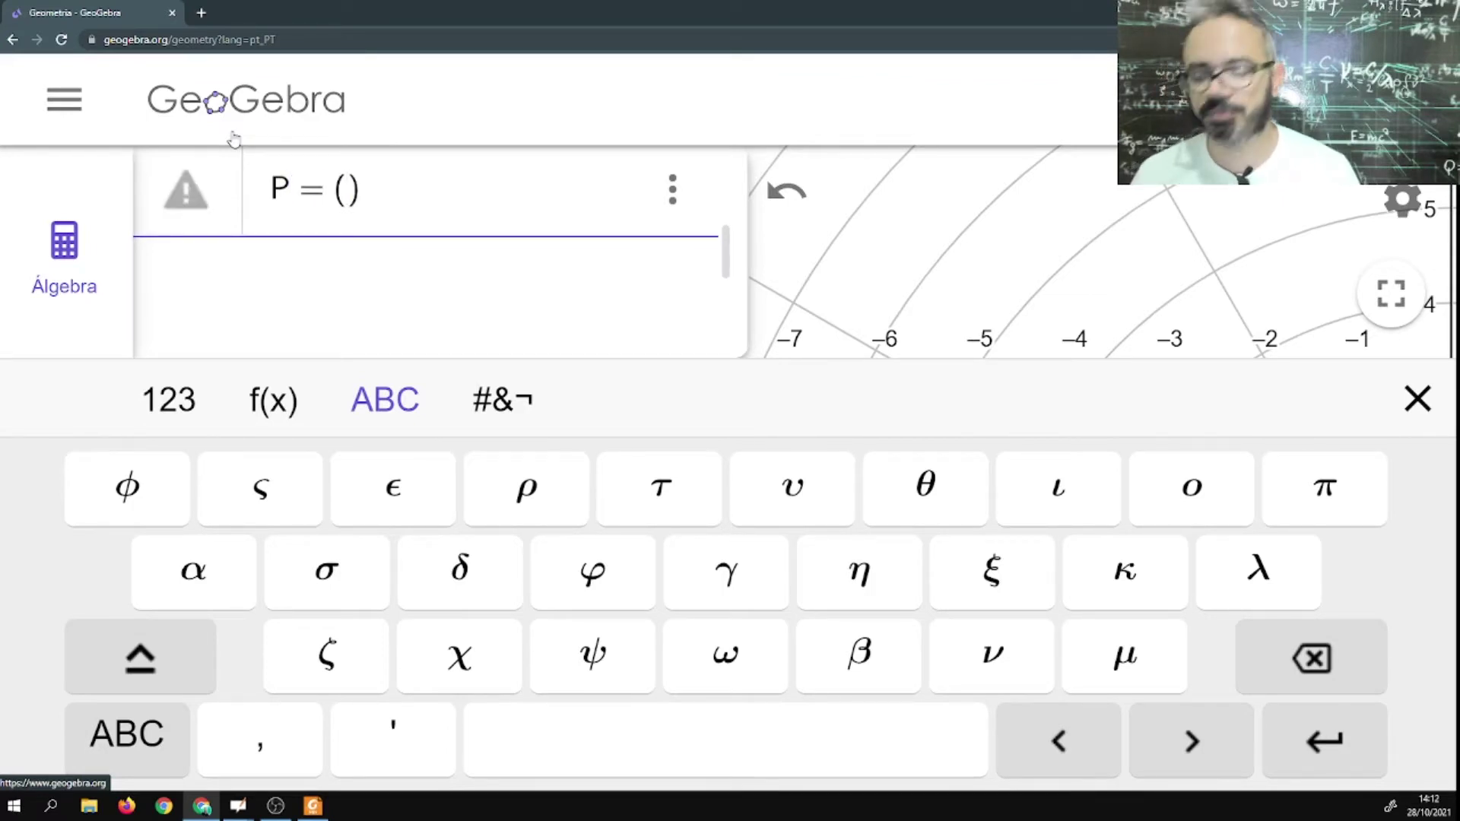
type("2")
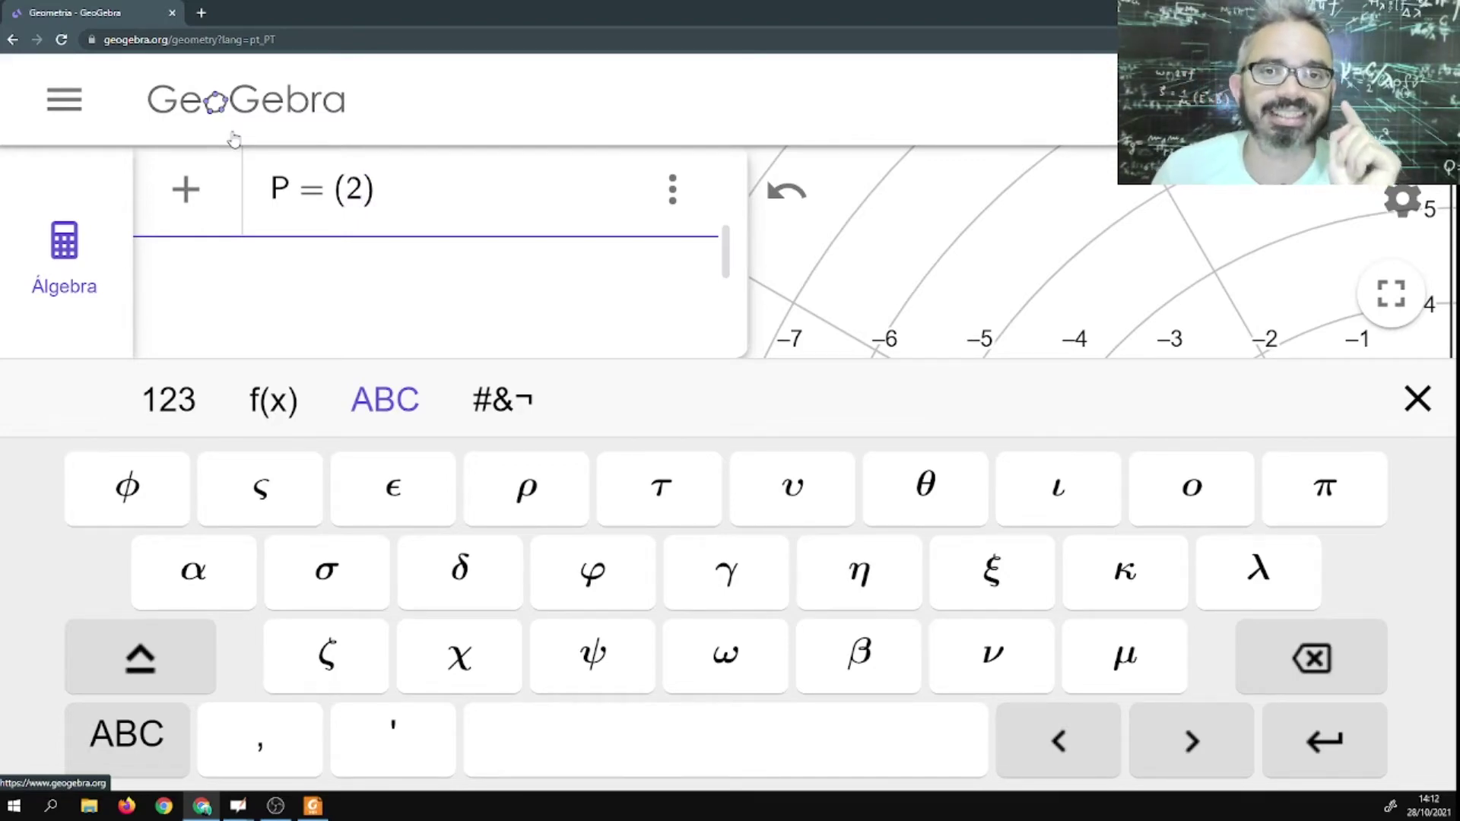
type(";")
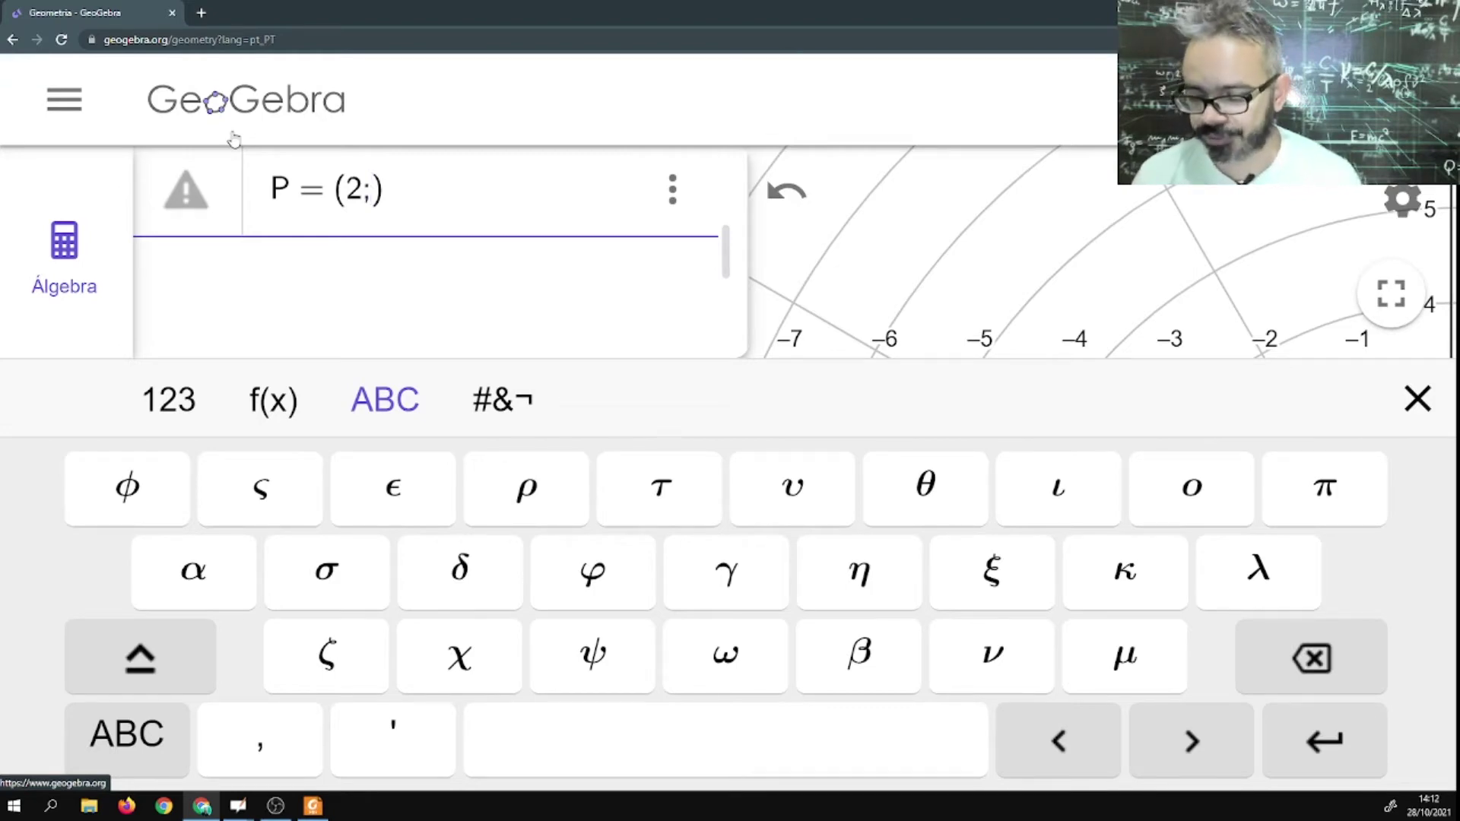
type("p")
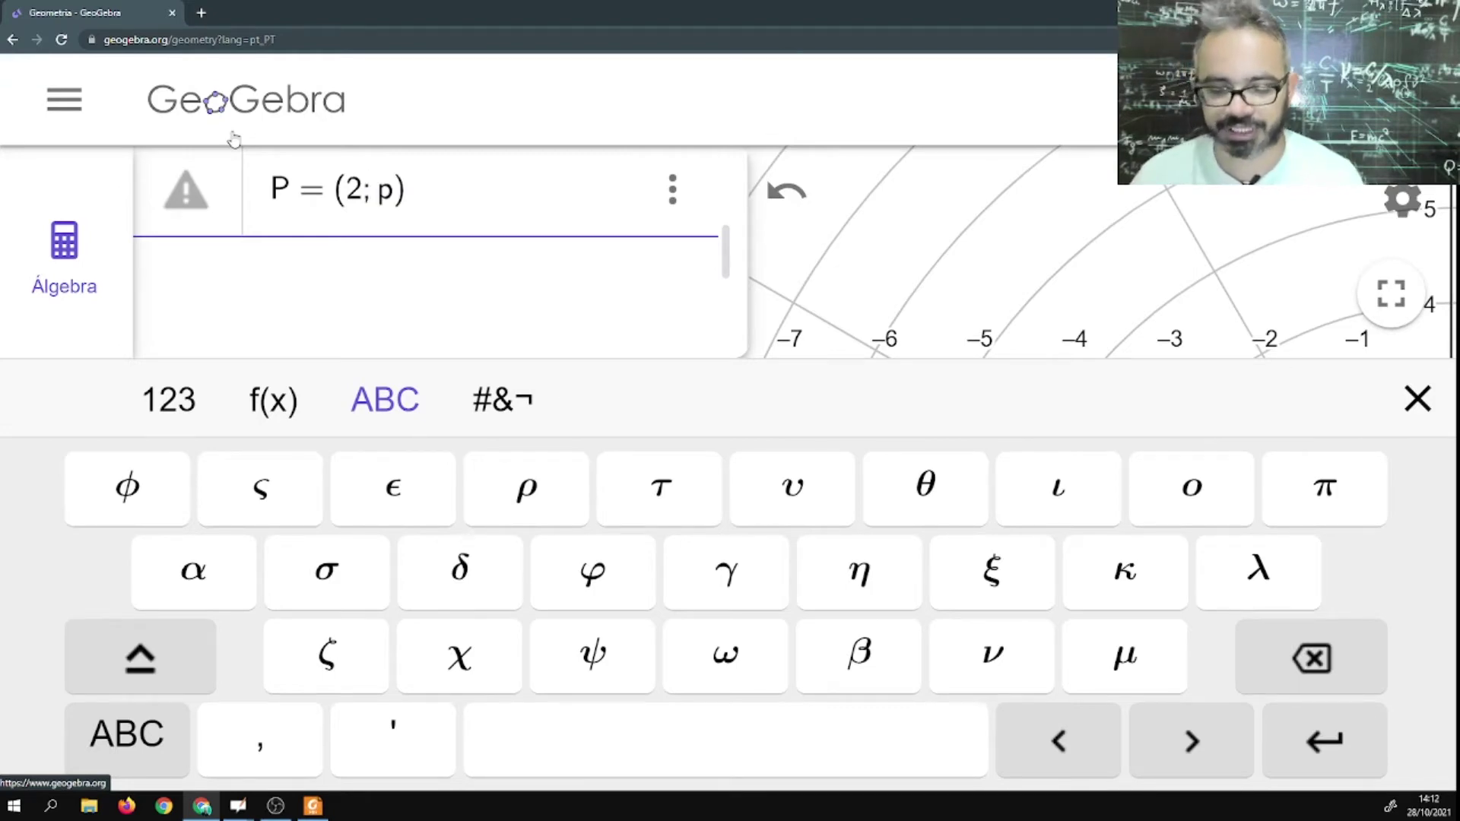
type("i")
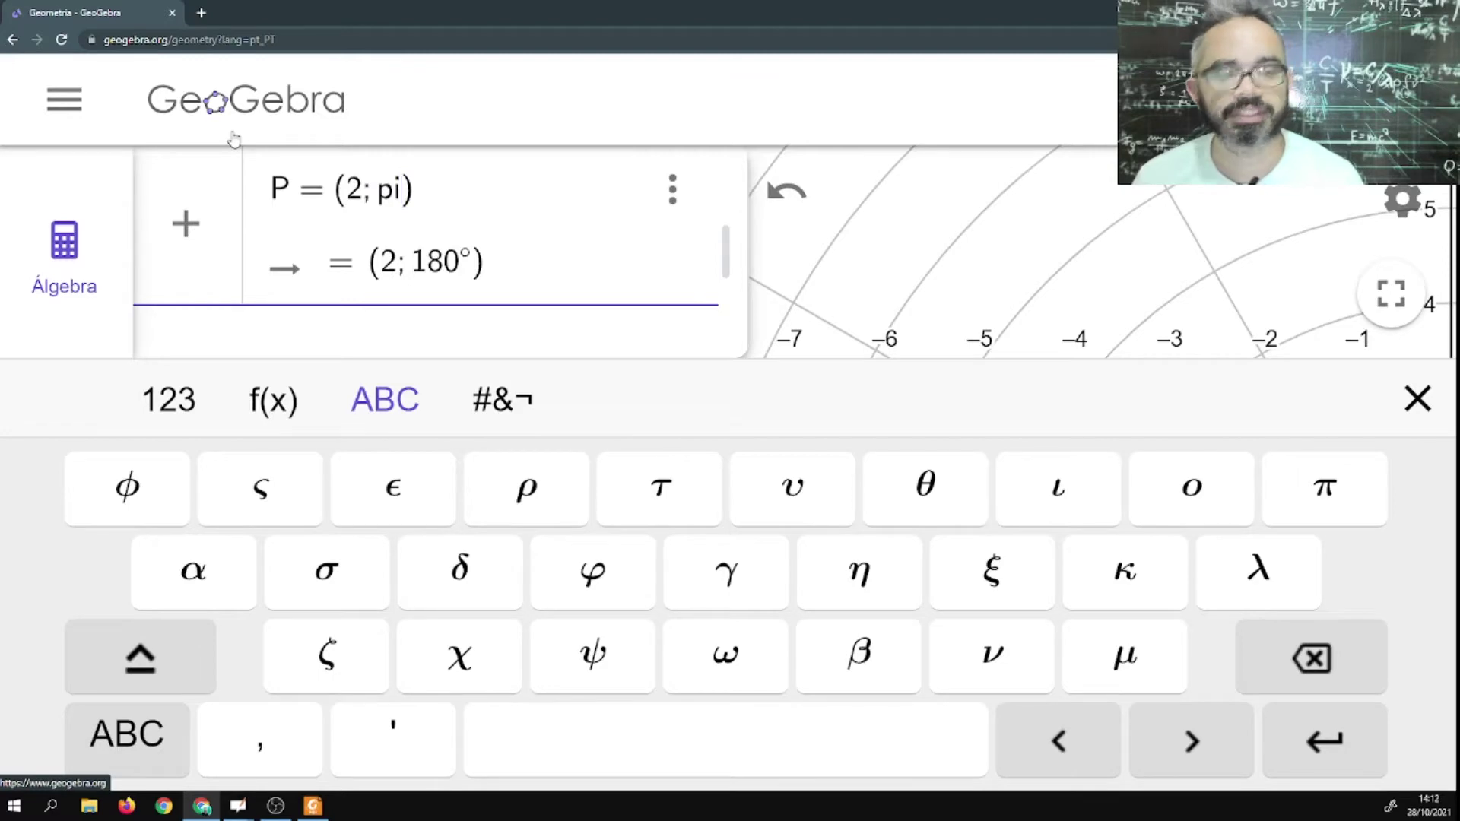
type("/")
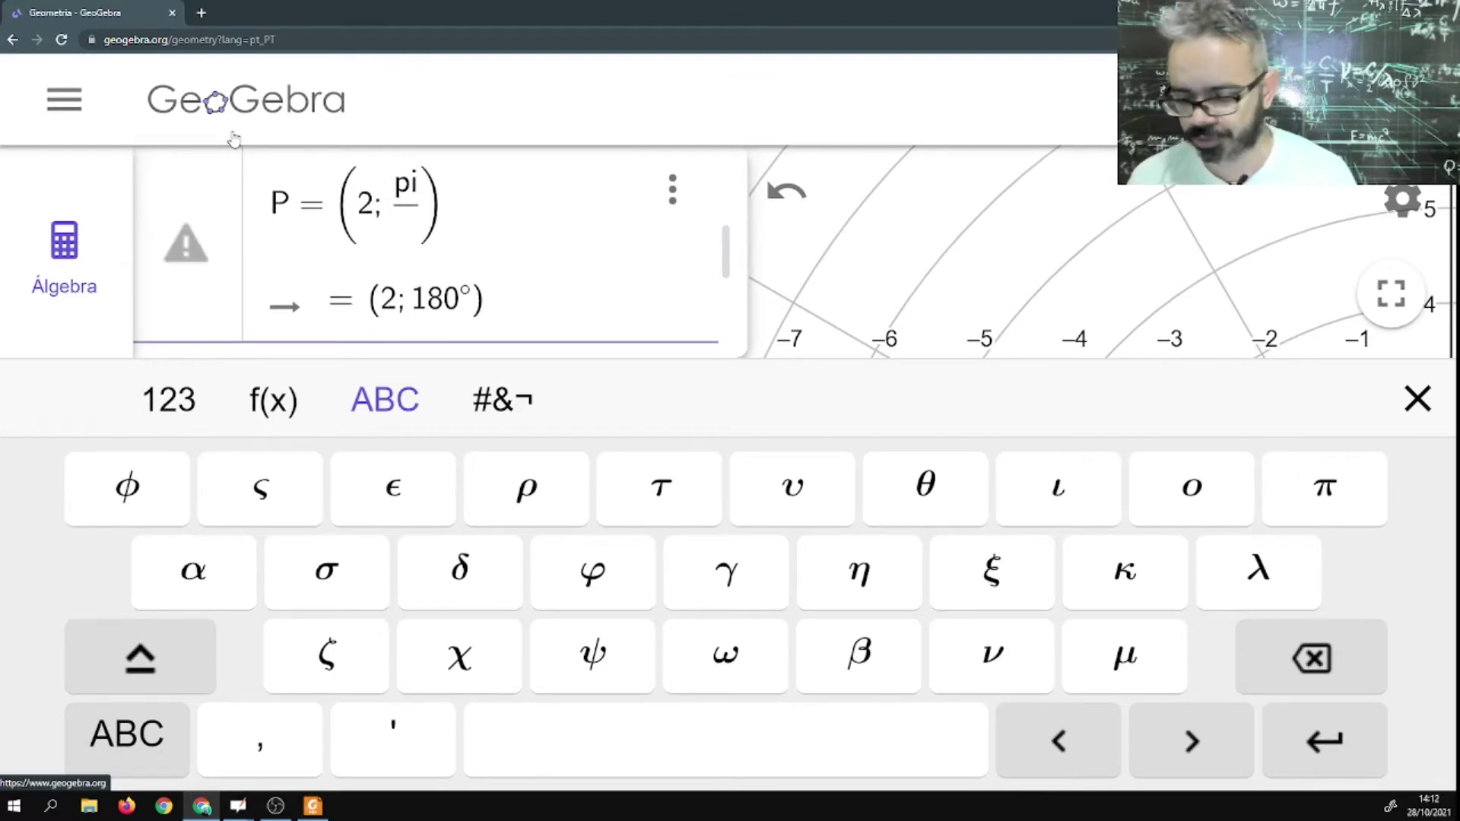
type("6")
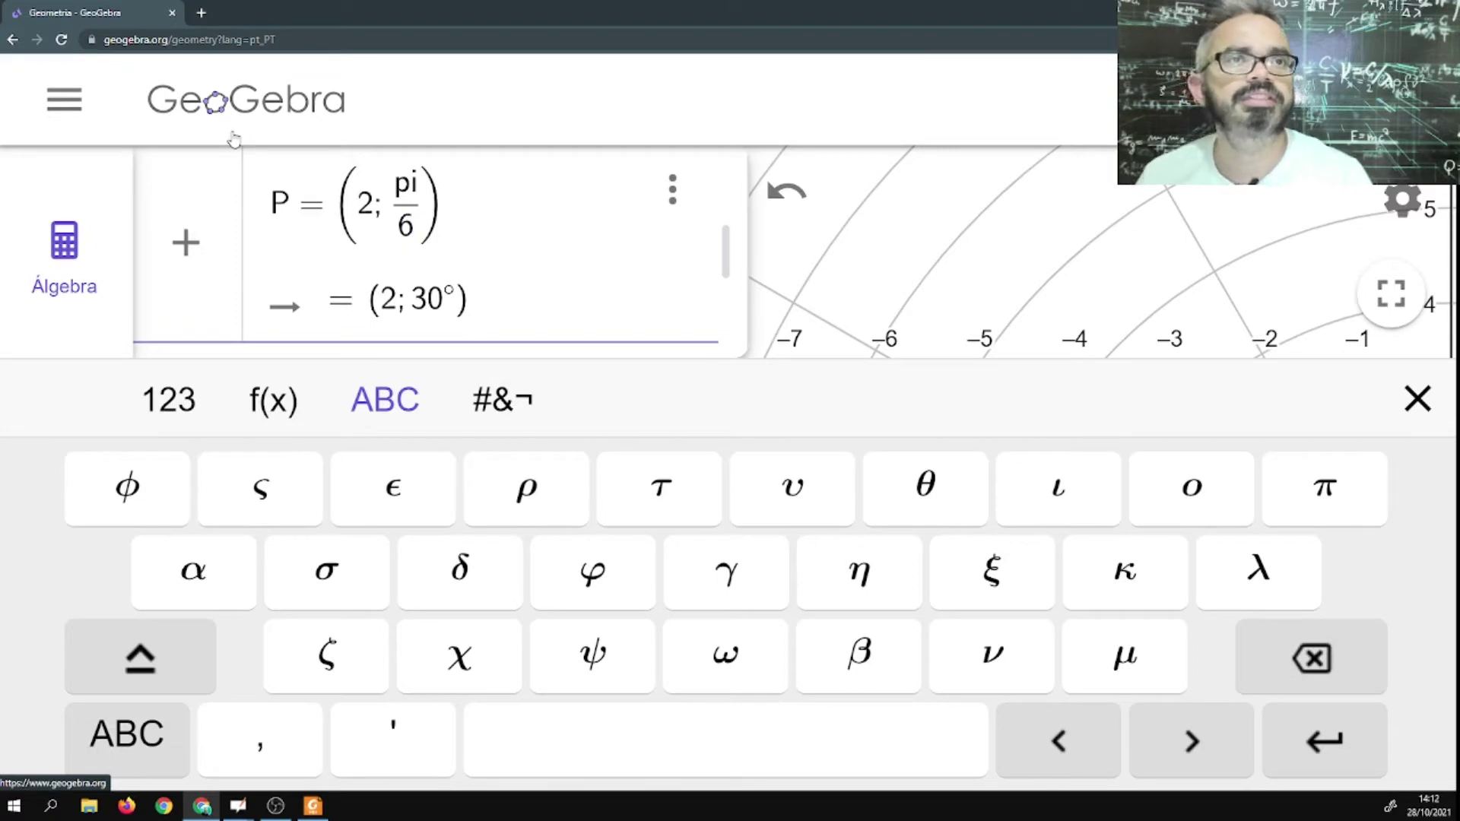
key("Return")
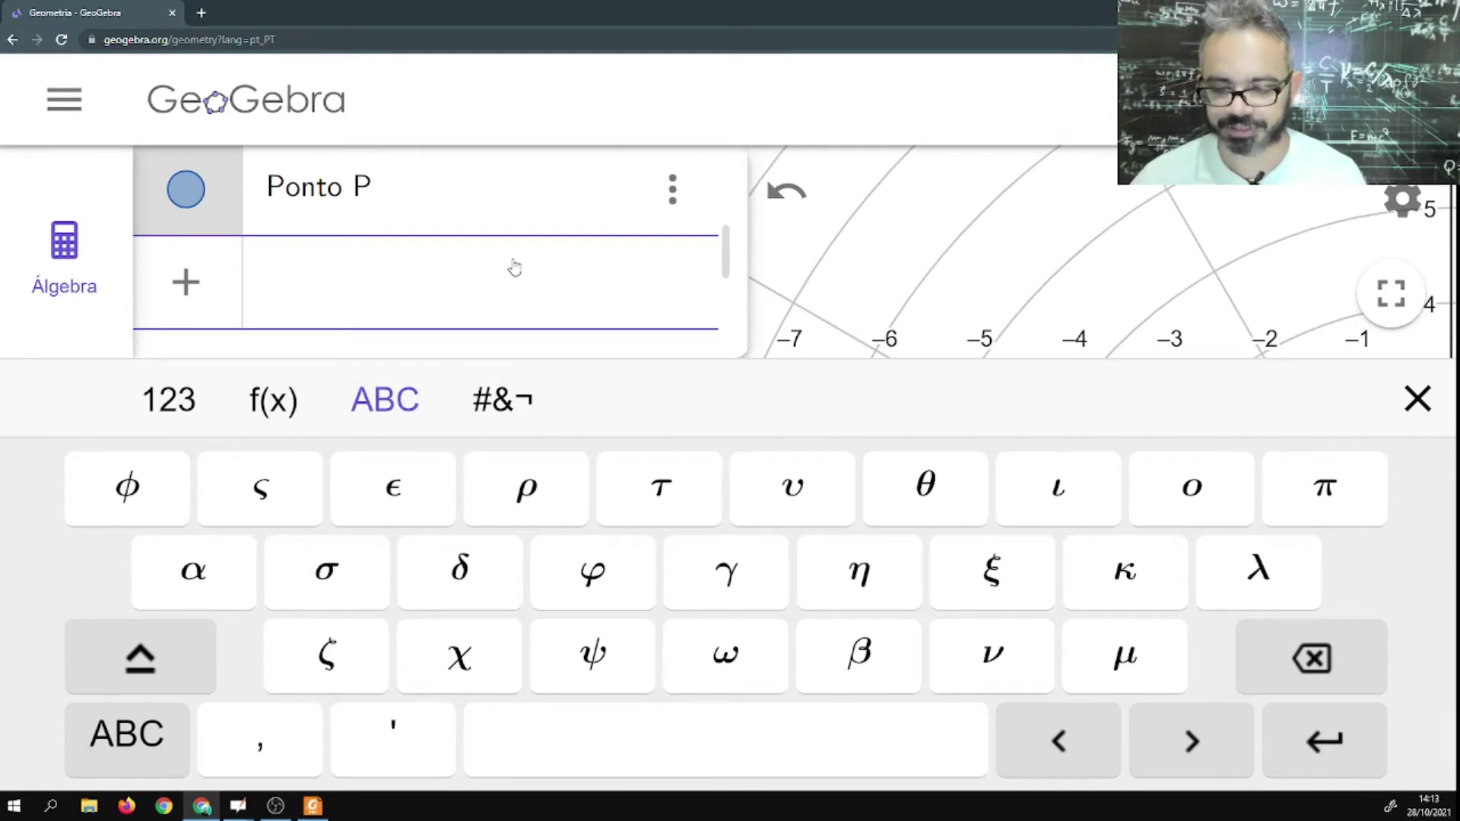
key("ctrl+0")
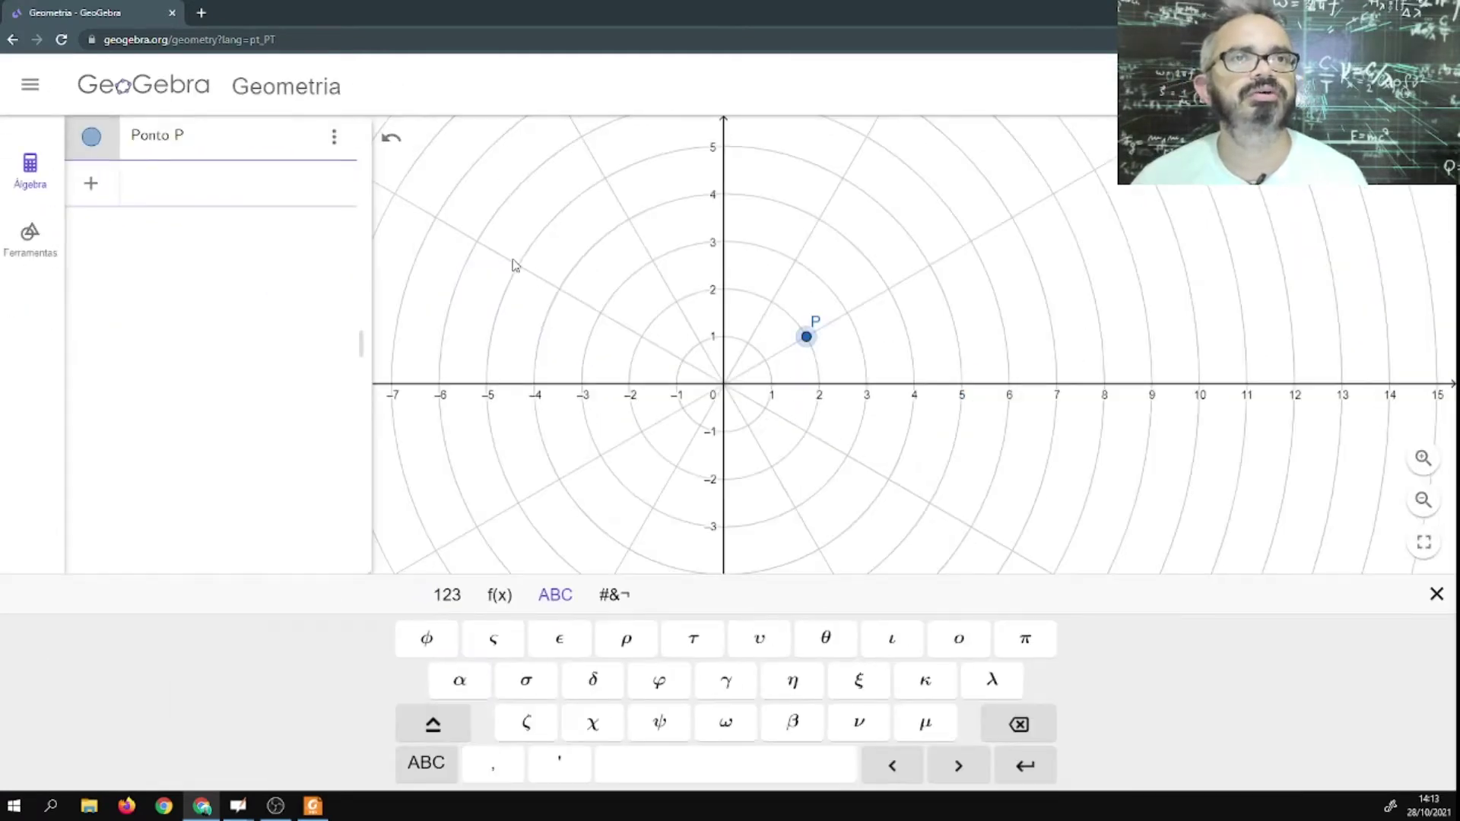
key("ctrl+minus")
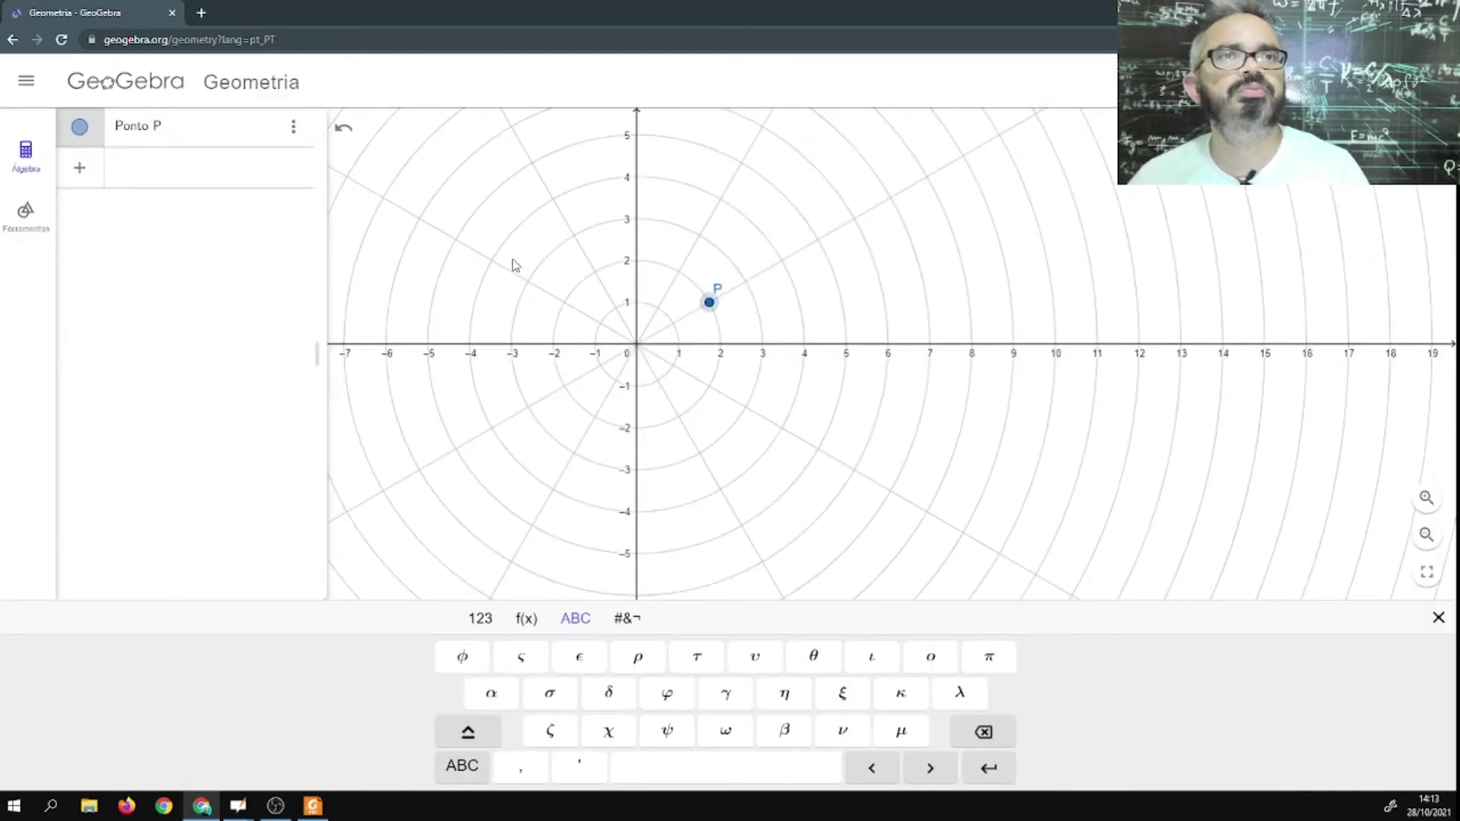
left_click(713, 308)
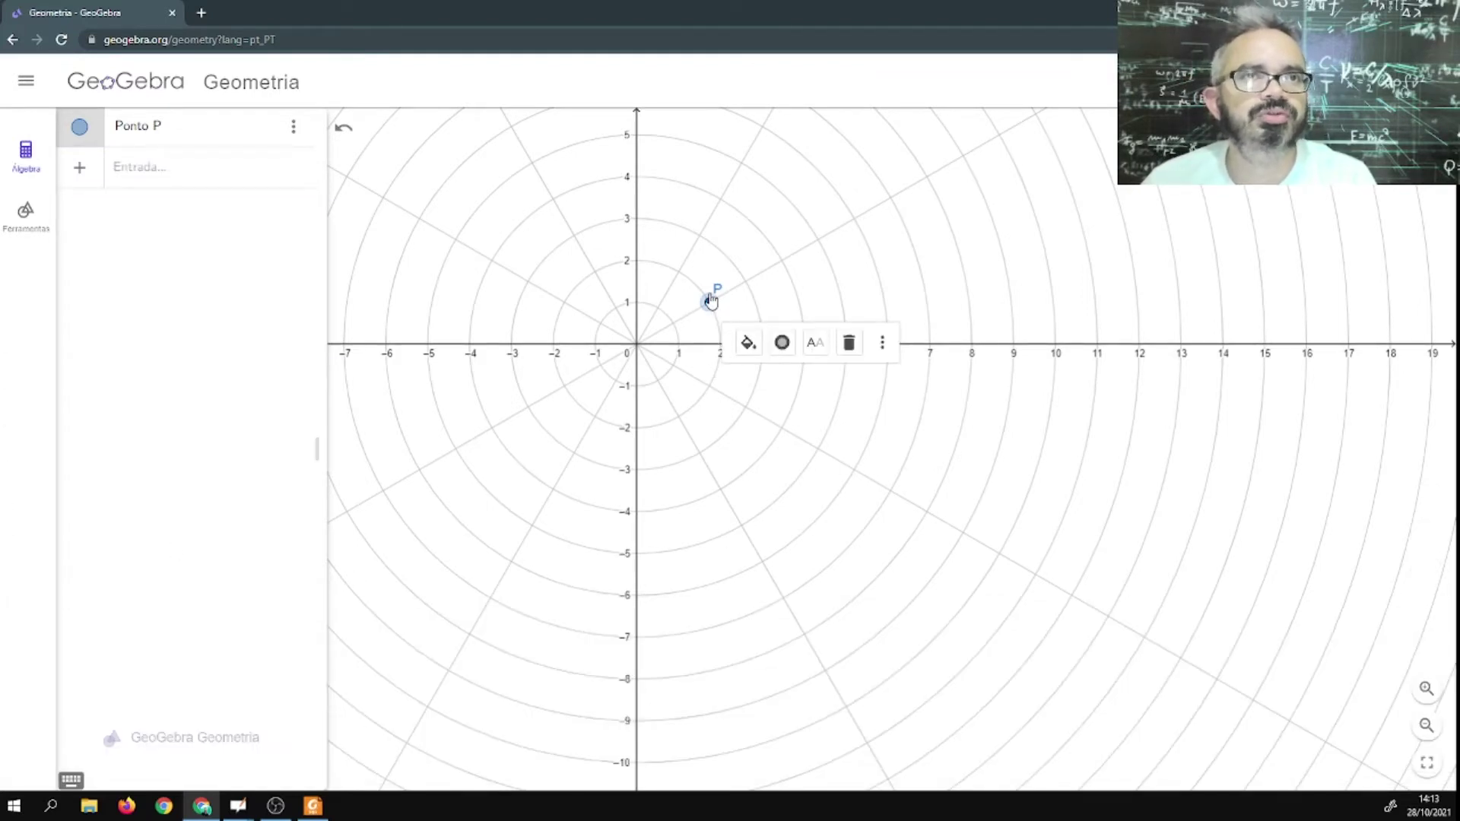
Define a second point on the polar grid with the polar coordinates Q = (2; -11pi/6).
left_click(176, 178)
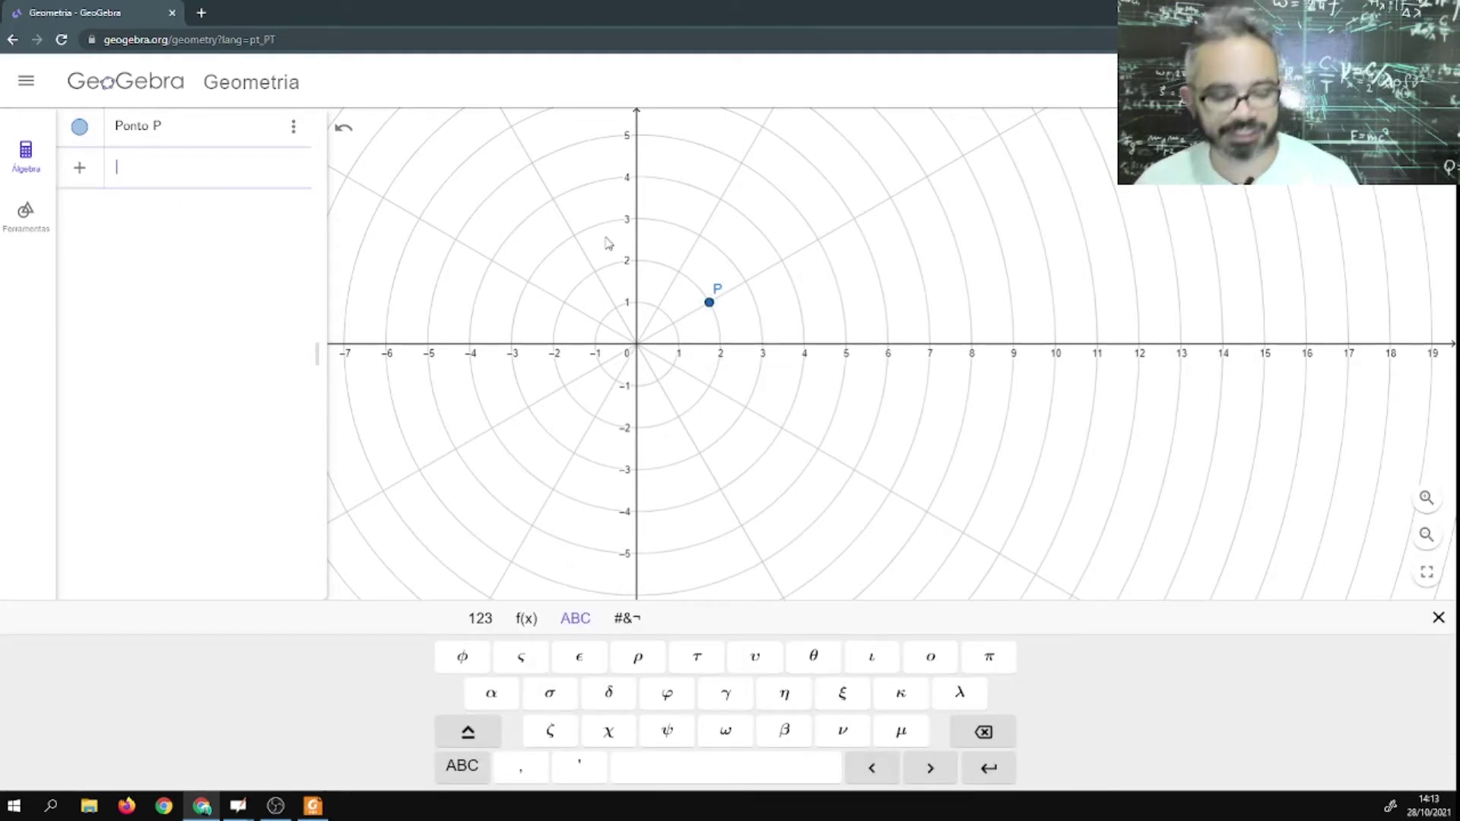
key("ctrl+plus")
key("ctrl+plus")
key("ctrl+plus")
key("ctrl+plus")
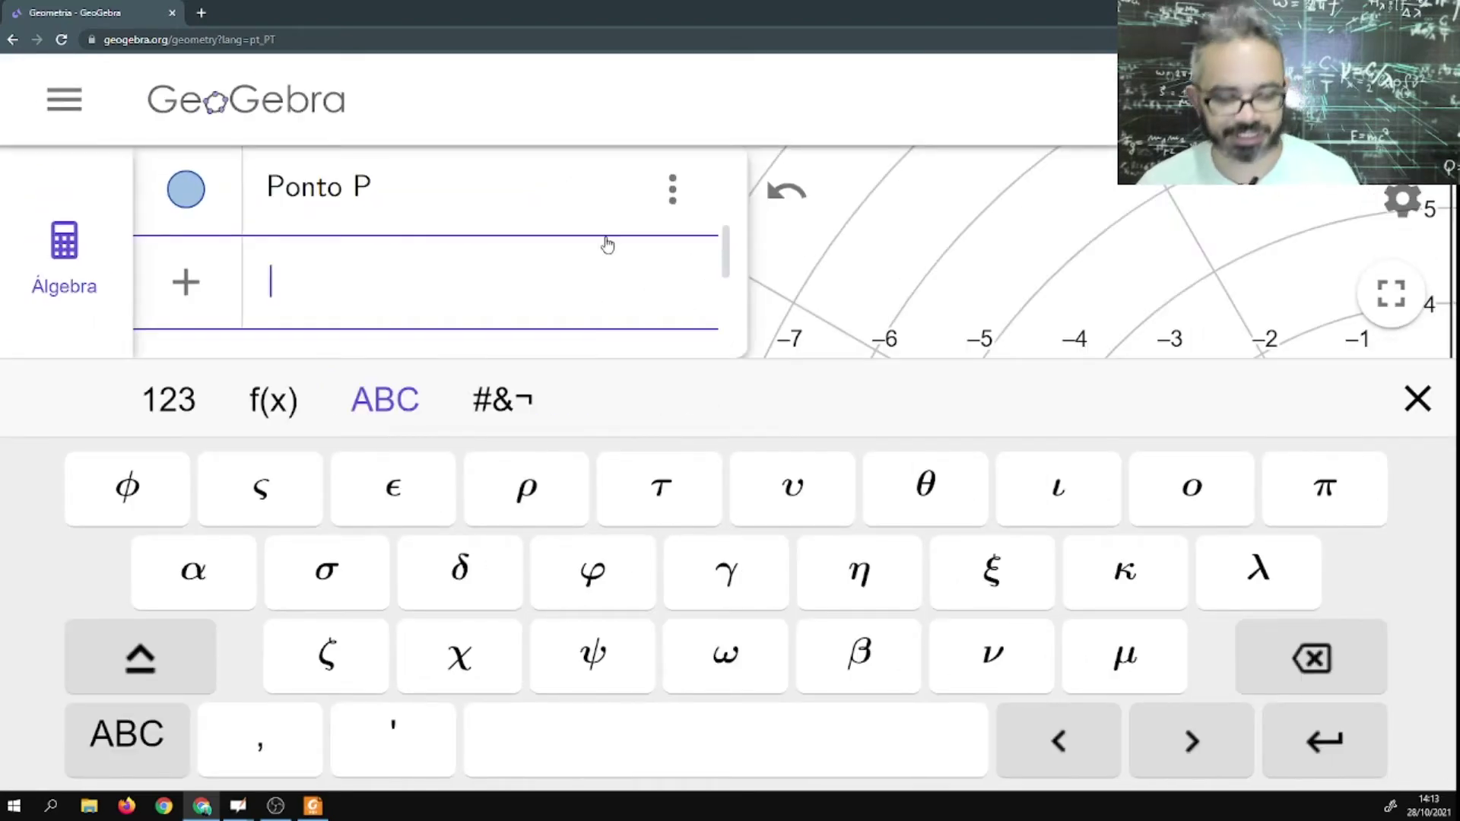
type("Q=")
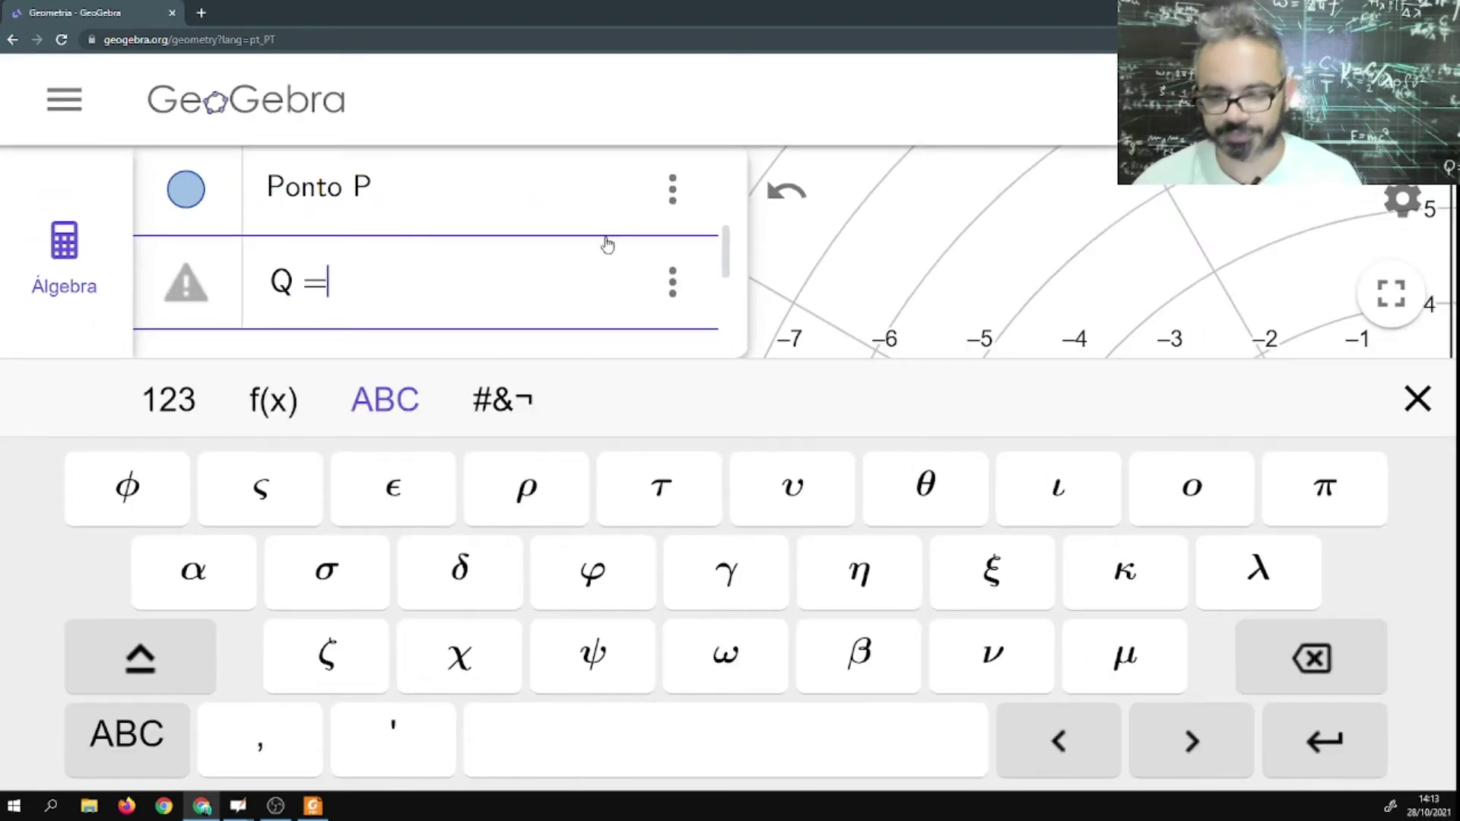
type("(")
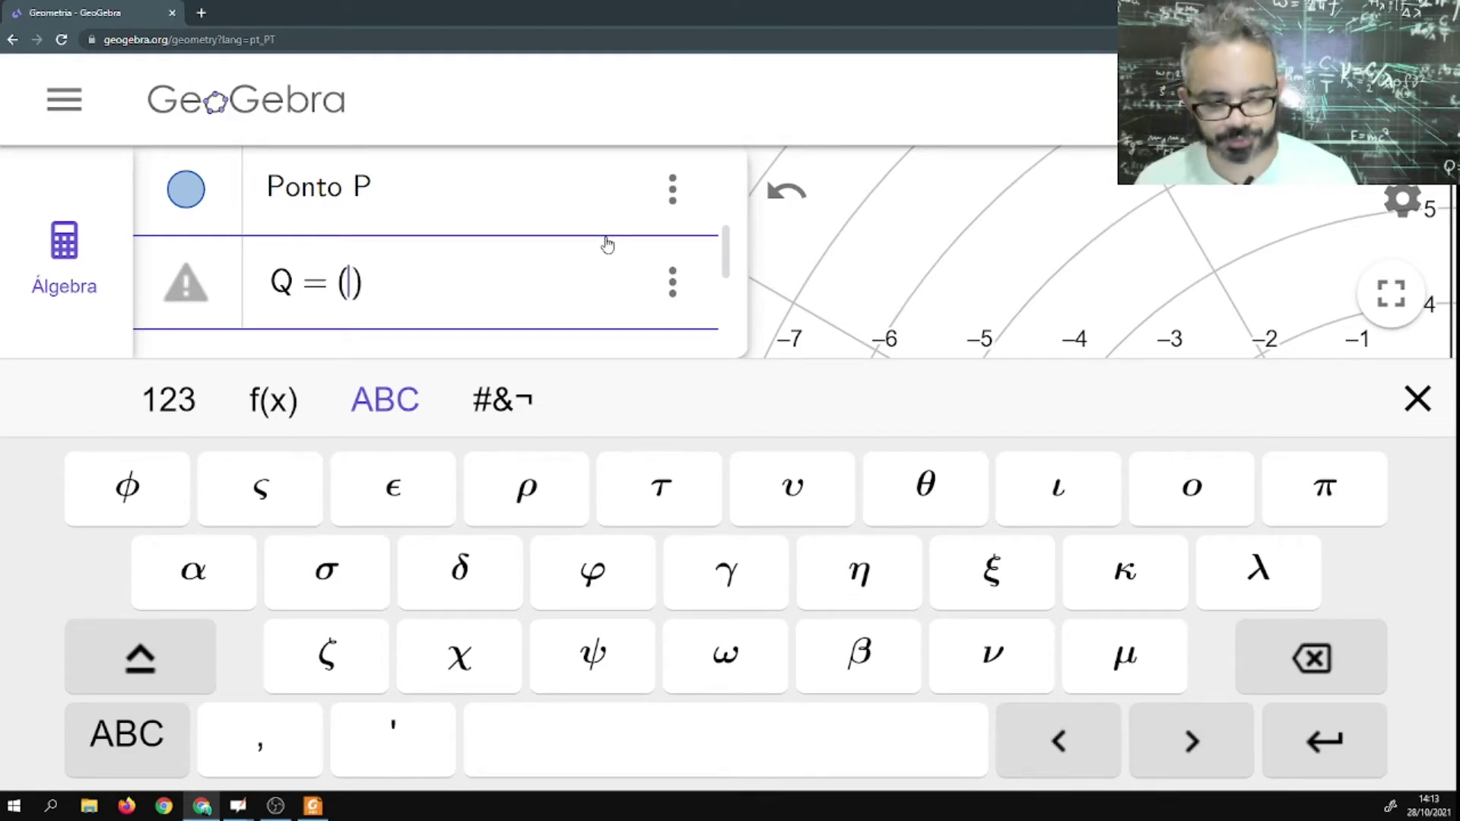
type("2")
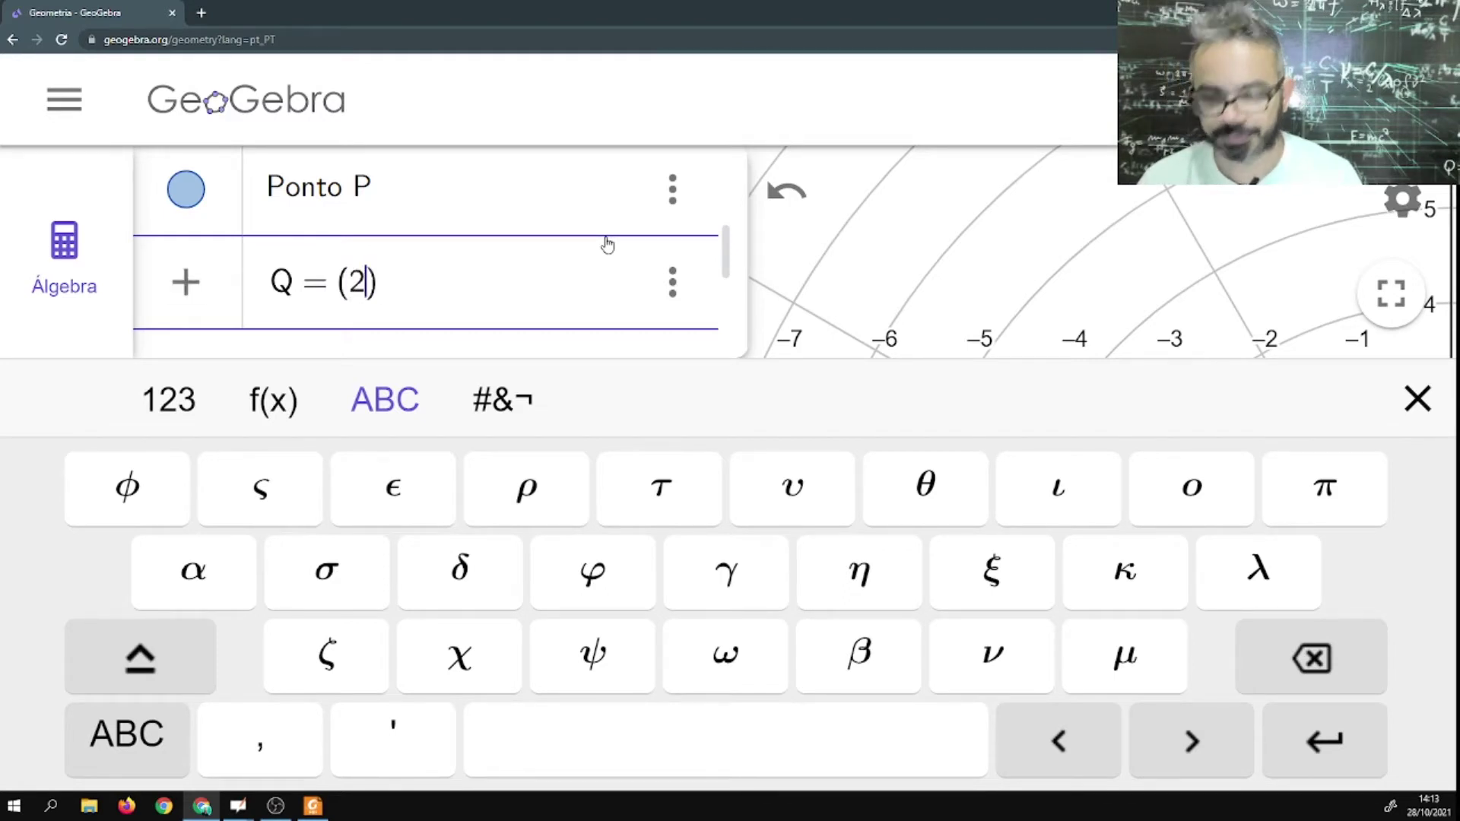
type(";")
type("-11")
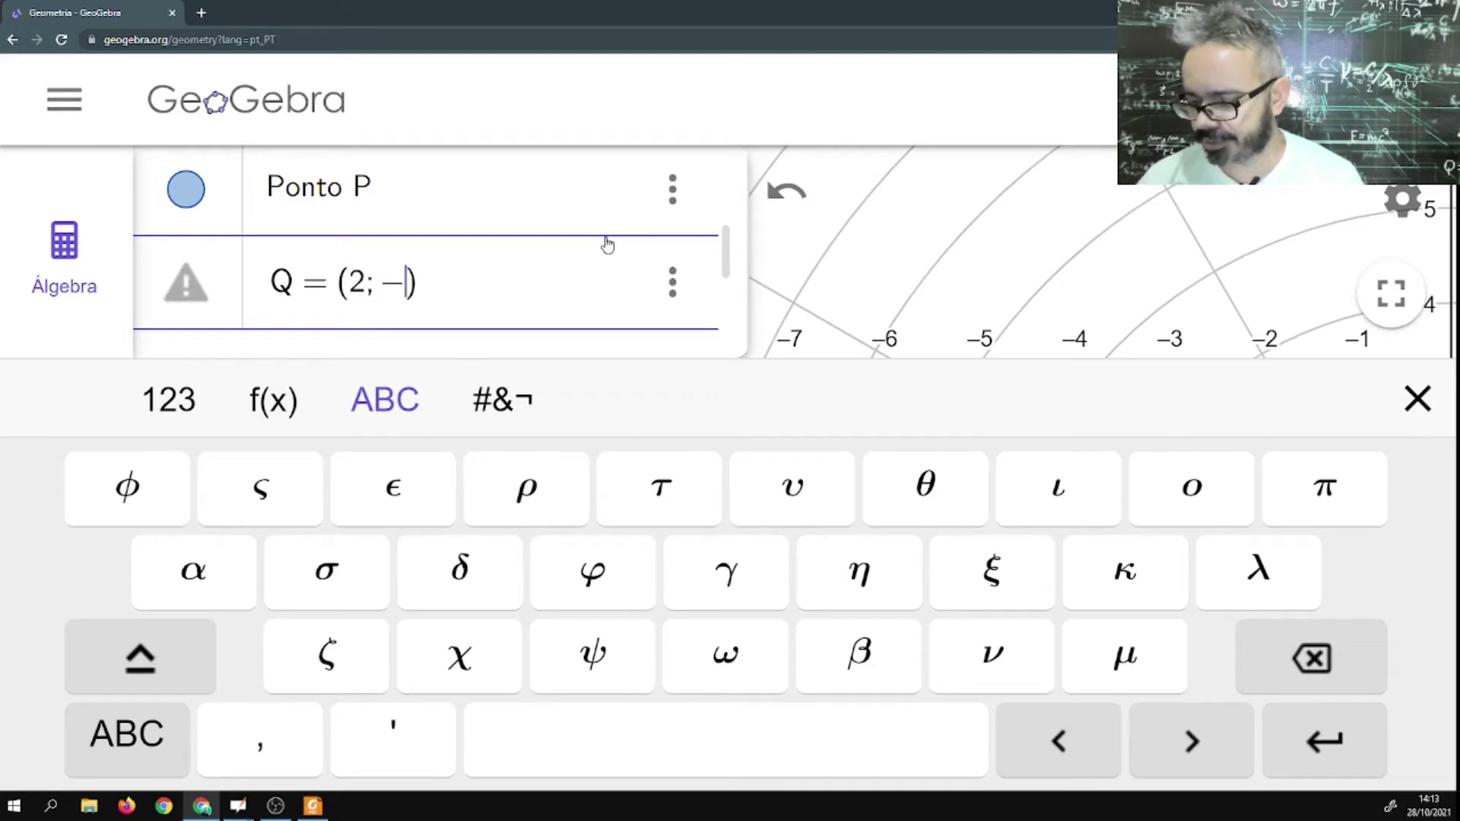
type("pi")
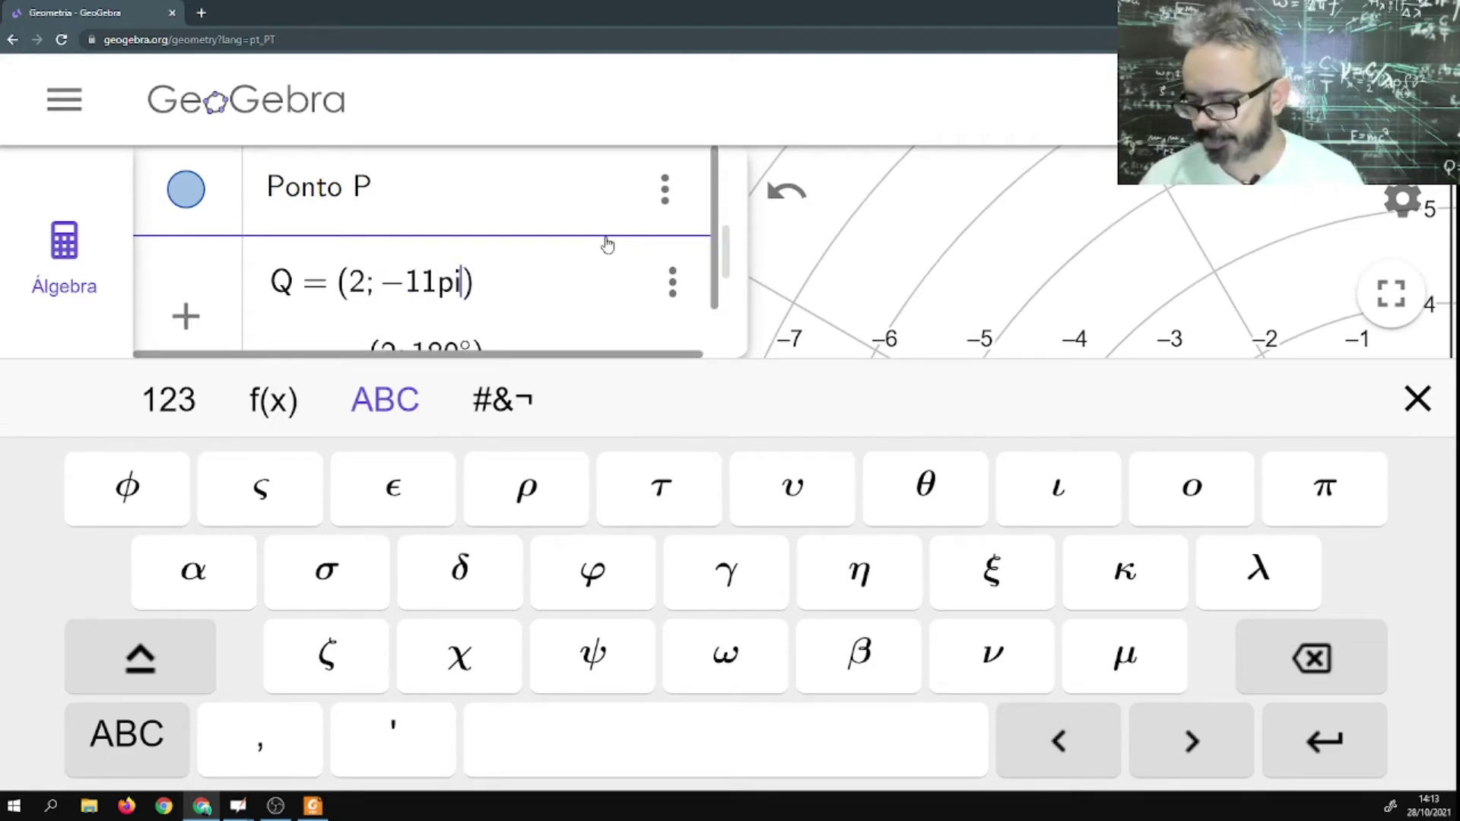
type("/")
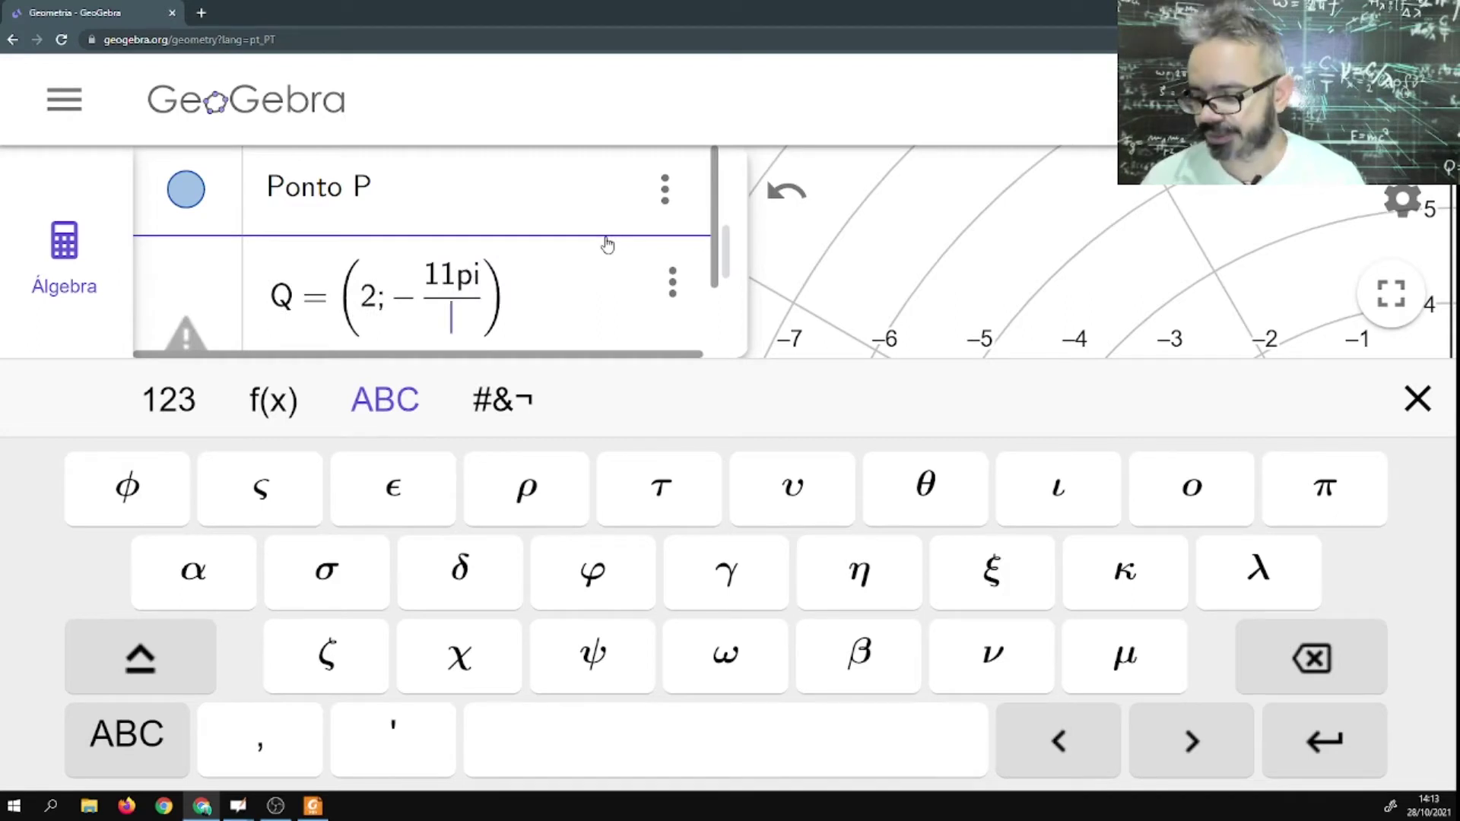
type("6")
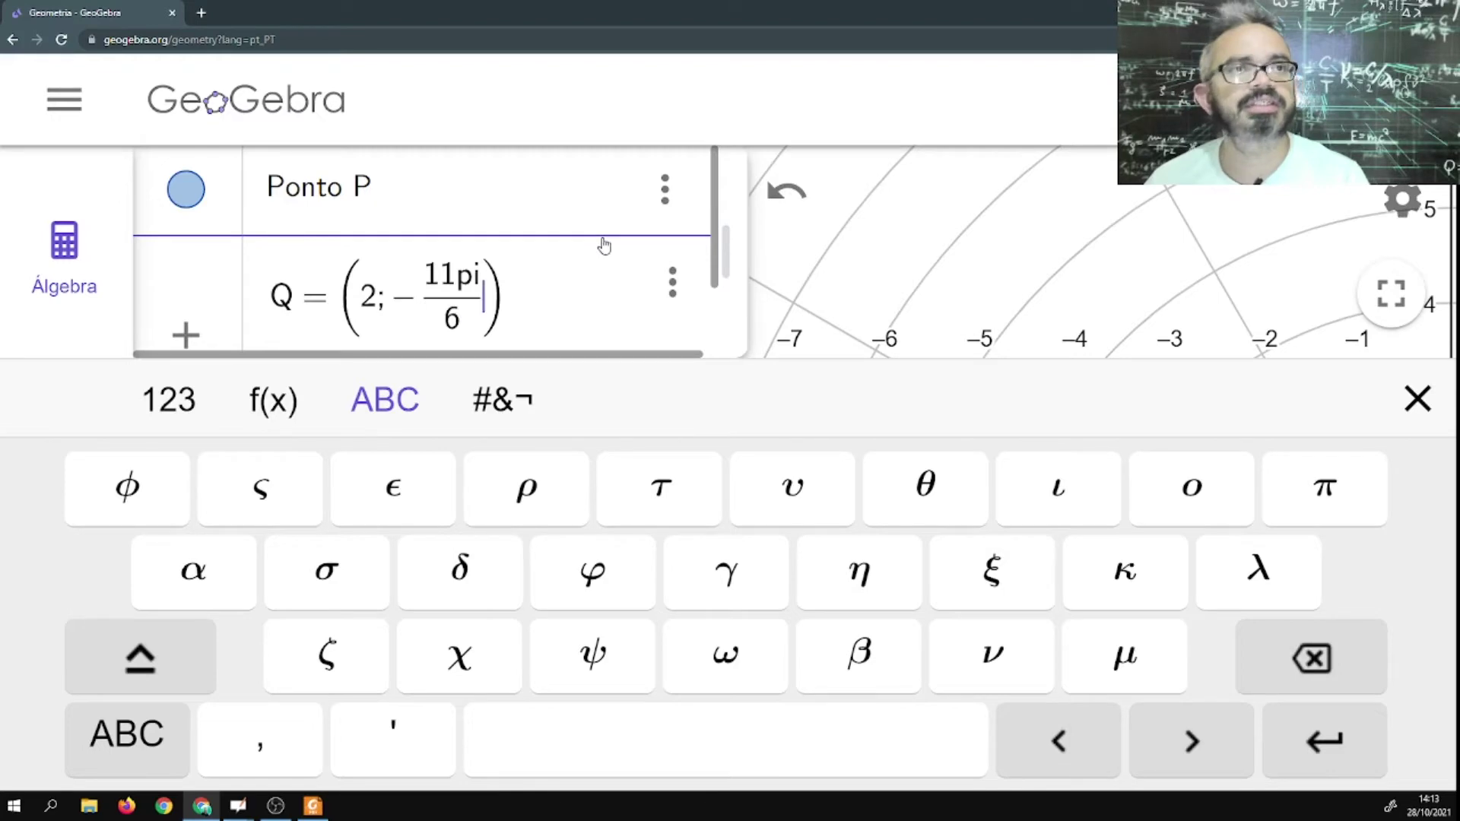
key("Return")
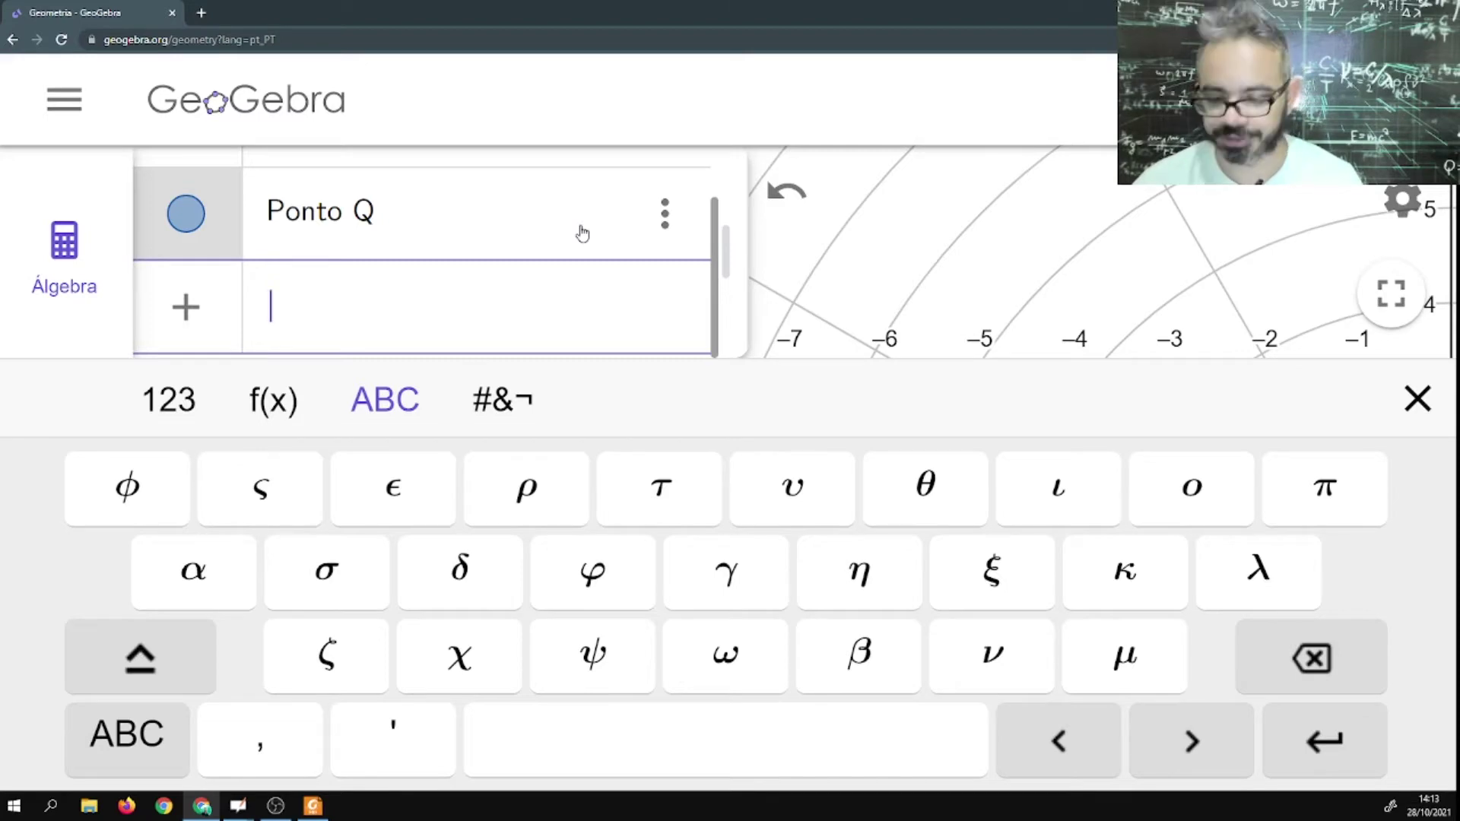
key("ctrl+minus")
key("ctrl+minus")
key("ctrl+minus")
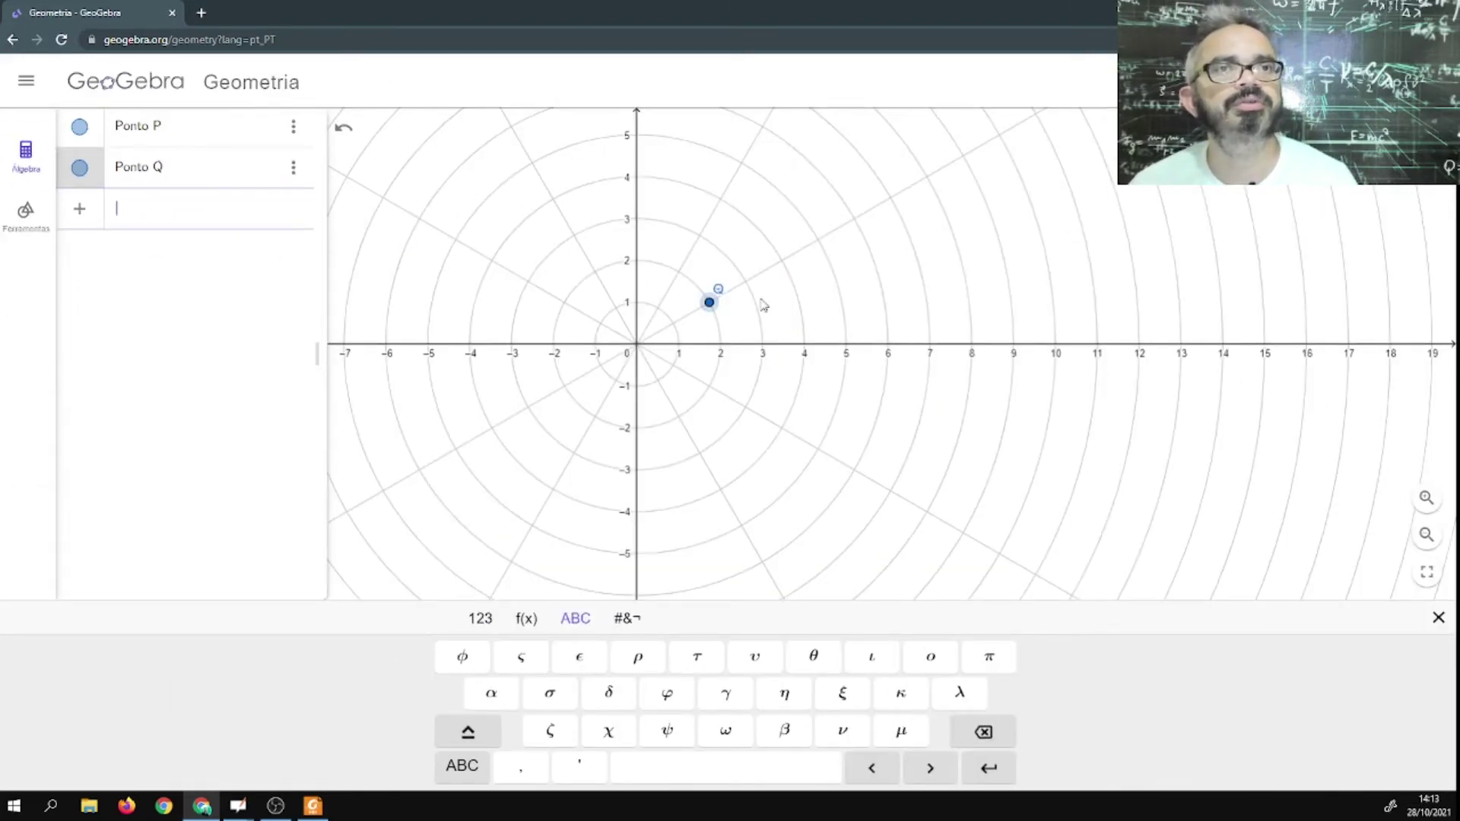
Compare the positions of points P and Q by toggling their visibility, leaving P shown and Q hidden.
scroll(758, 312, "up", 1)
scroll(758, 312, "up", 10)
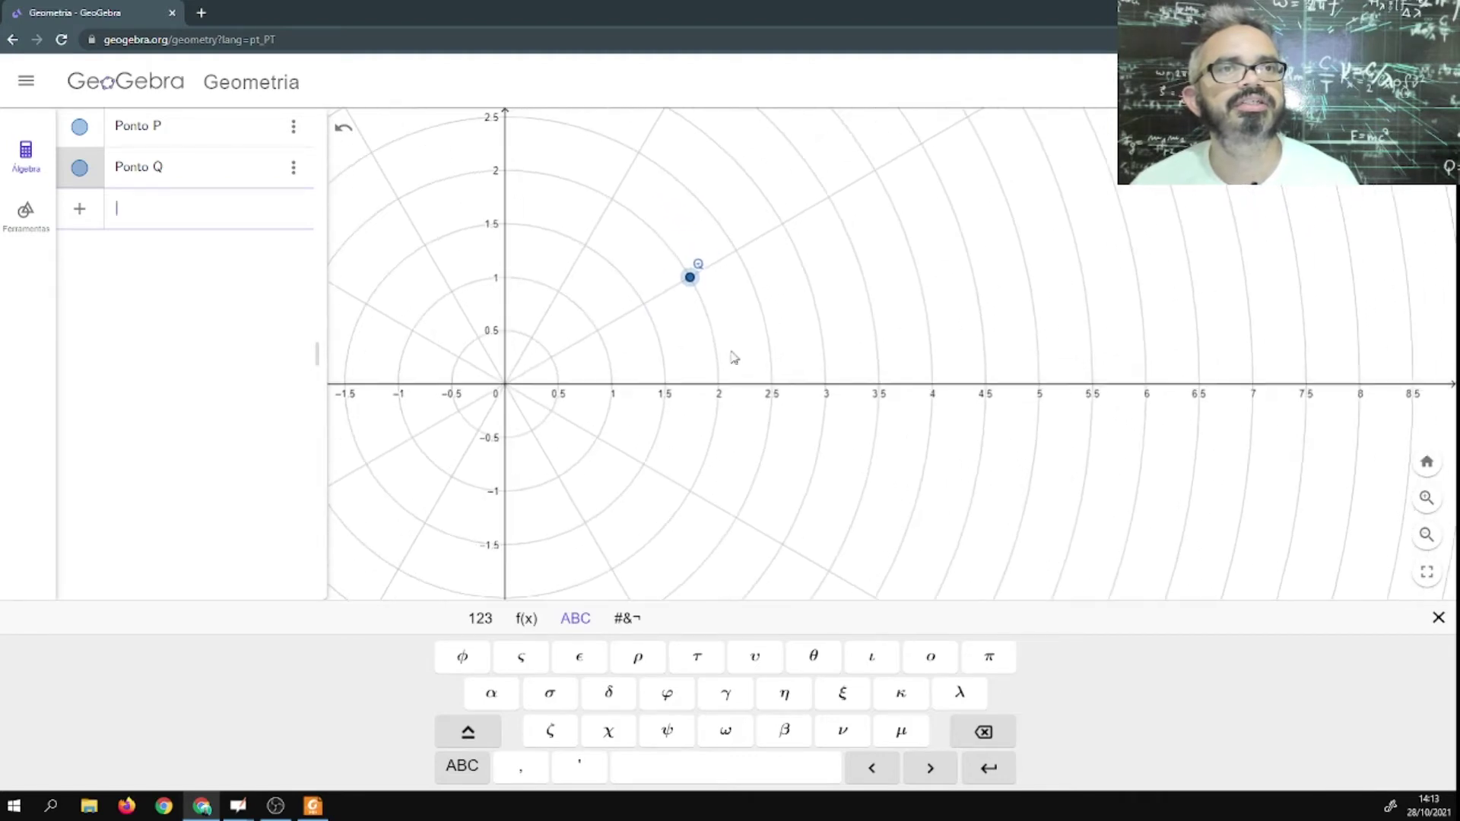
scroll(685, 274, "down", 2)
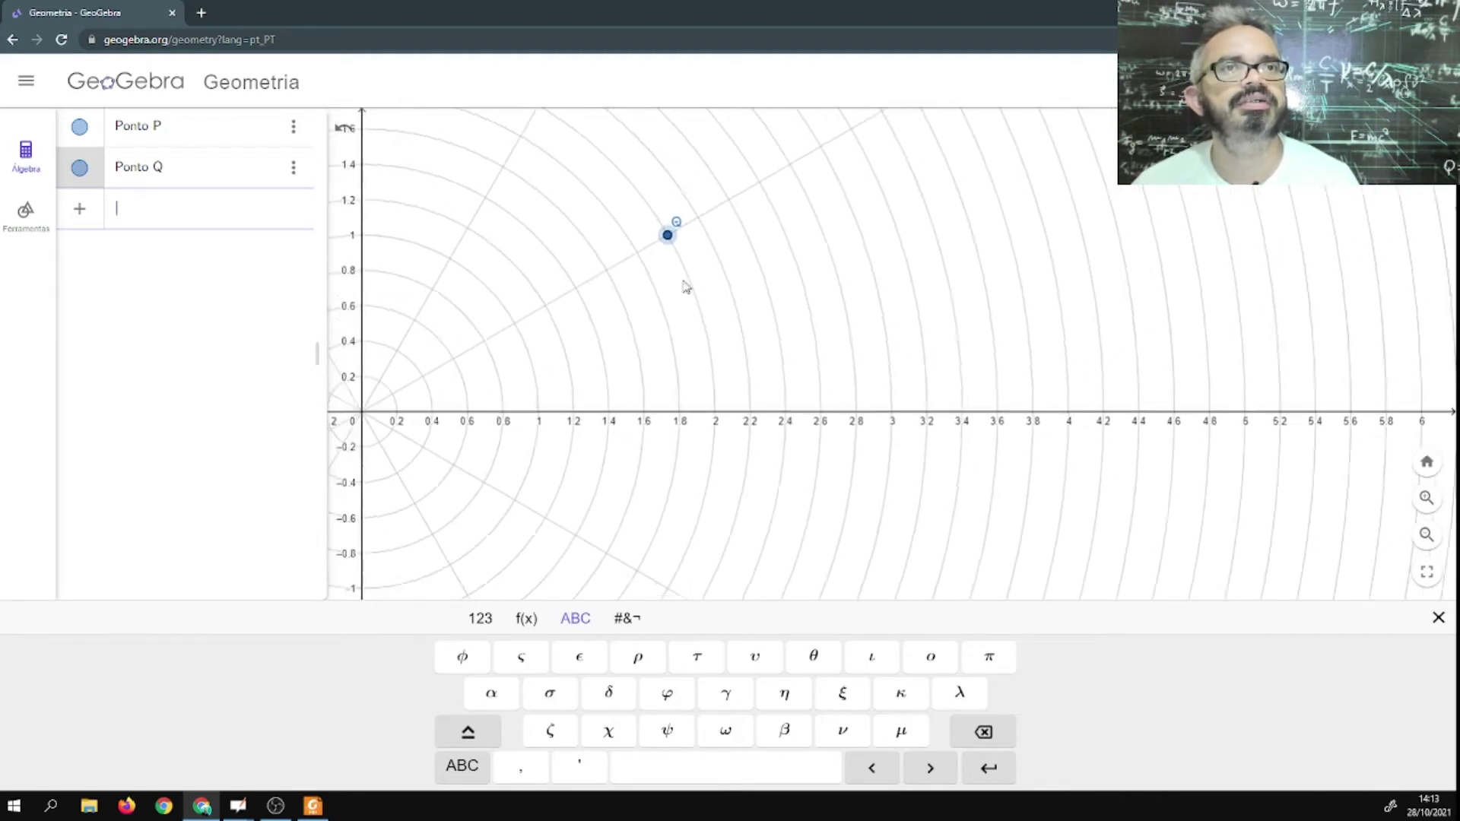
scroll(679, 291, "down", 2)
left_click(603, 267)
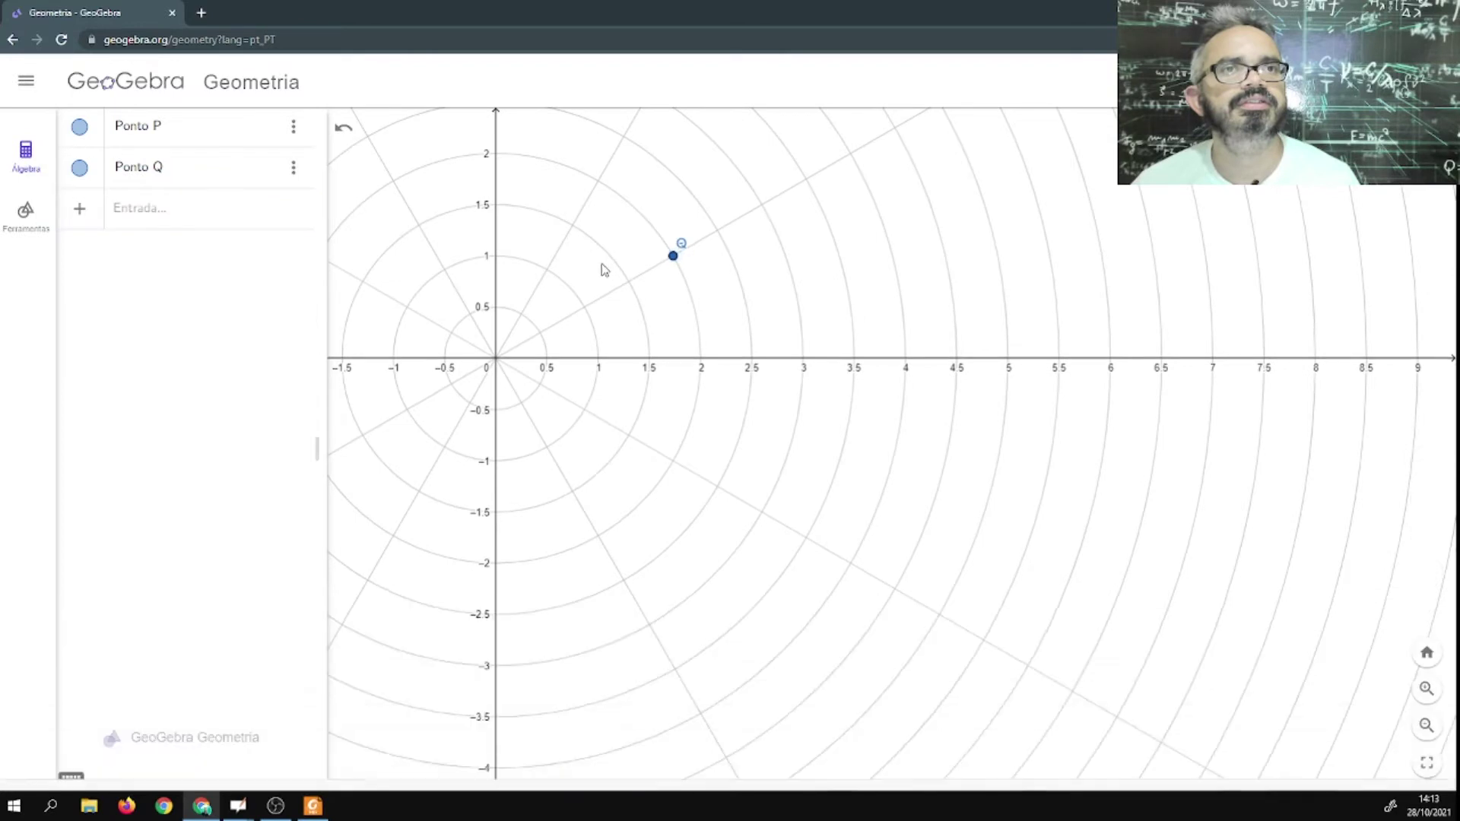
left_click(78, 128)
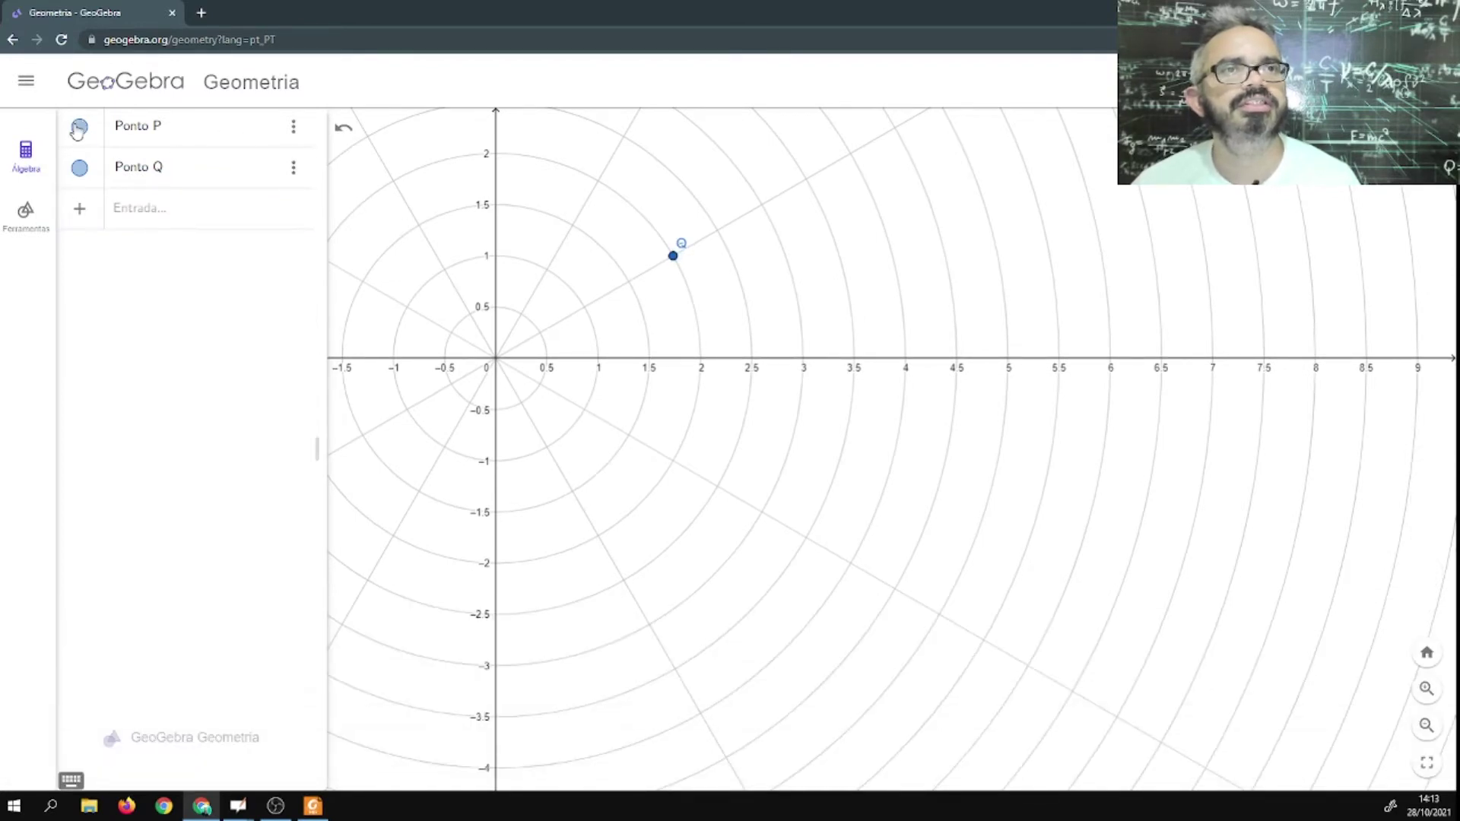
left_click(80, 169)
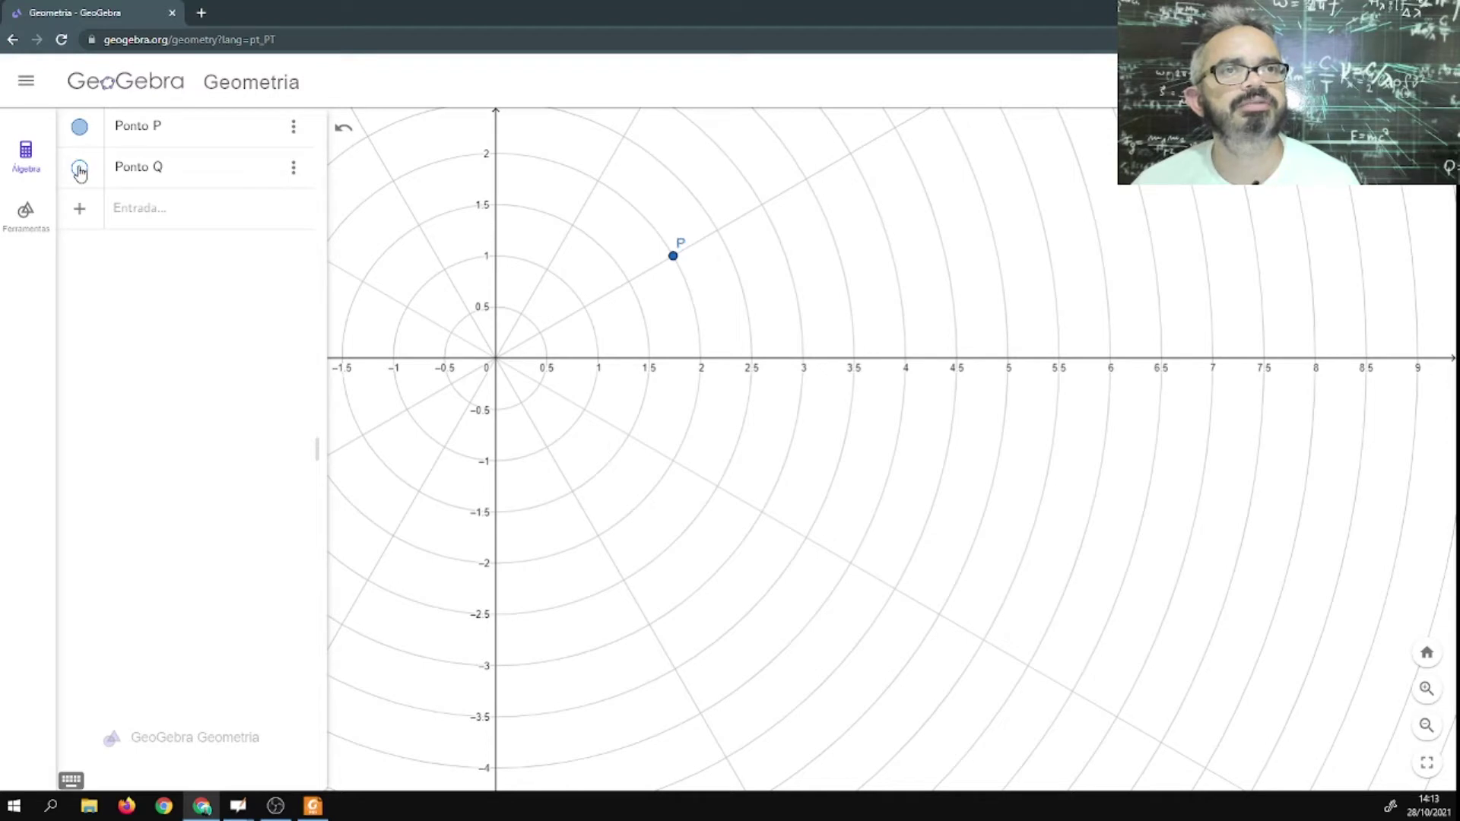
left_click_drag(640, 207, 656, 245)
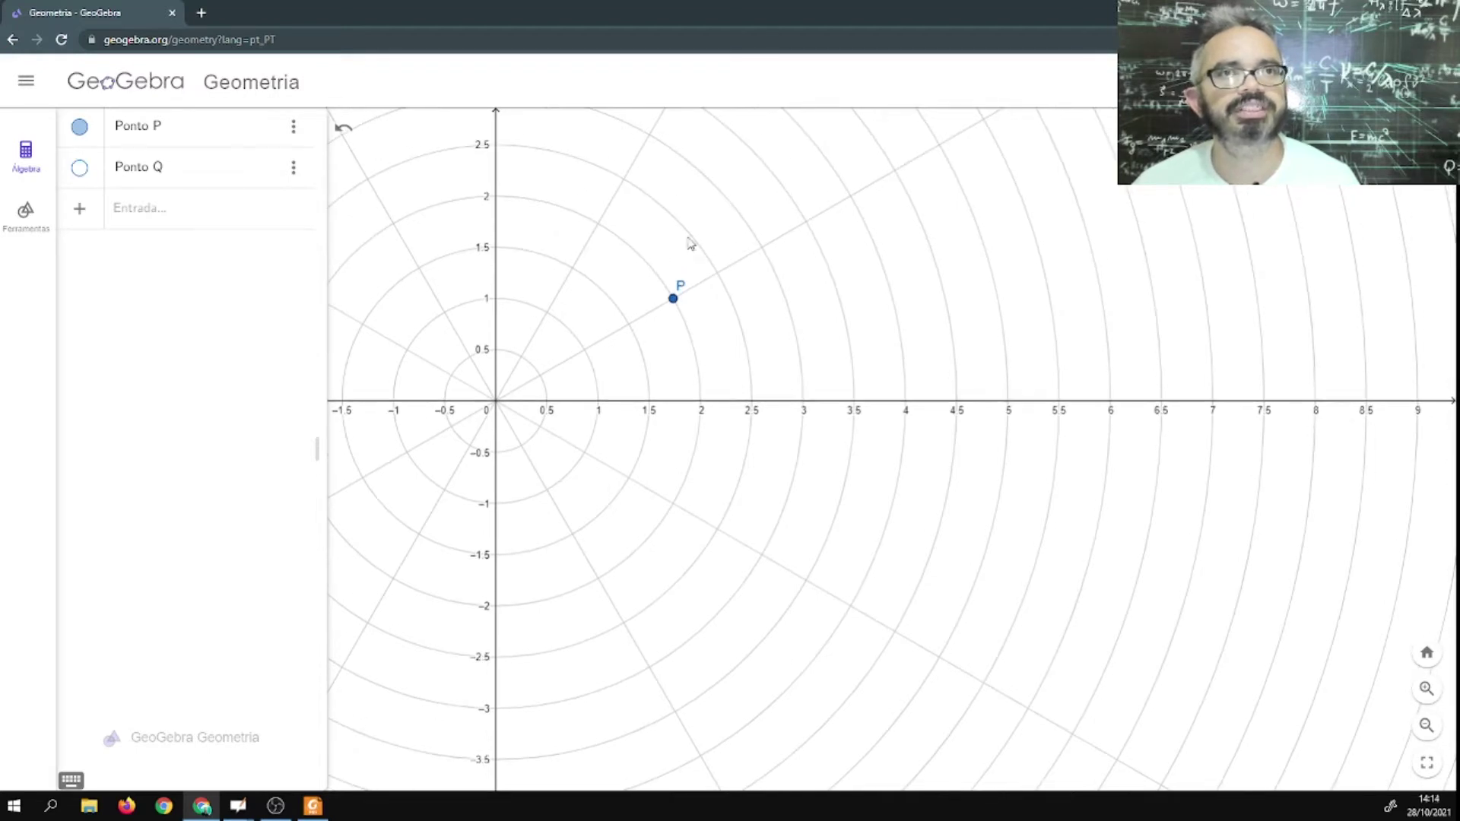
Compare the positions of points P and Q by toggling their visibility, leaving both points shown.
left_click_drag(592, 344, 769, 333)
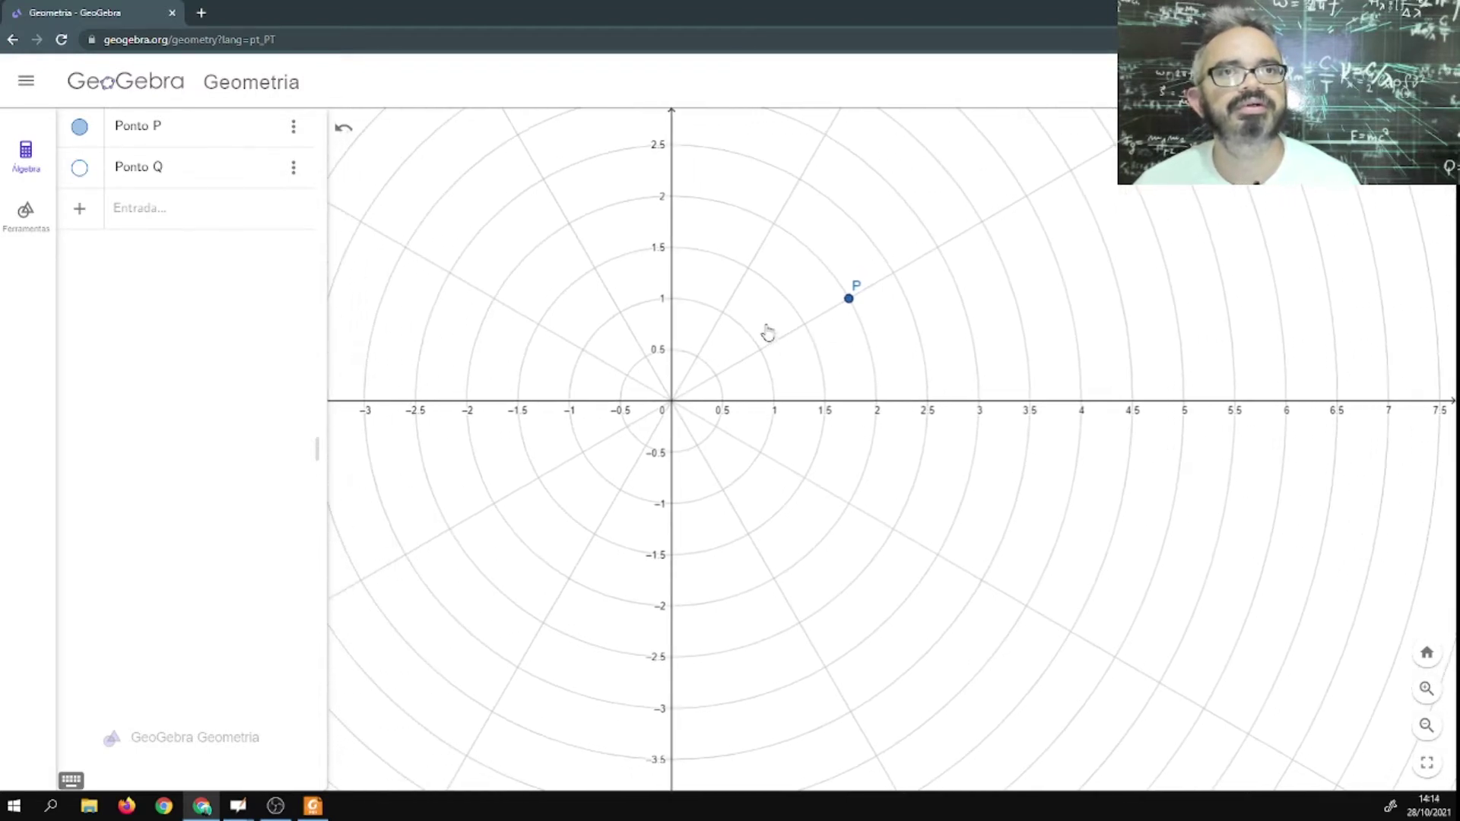
scroll(873, 408, "up", 5)
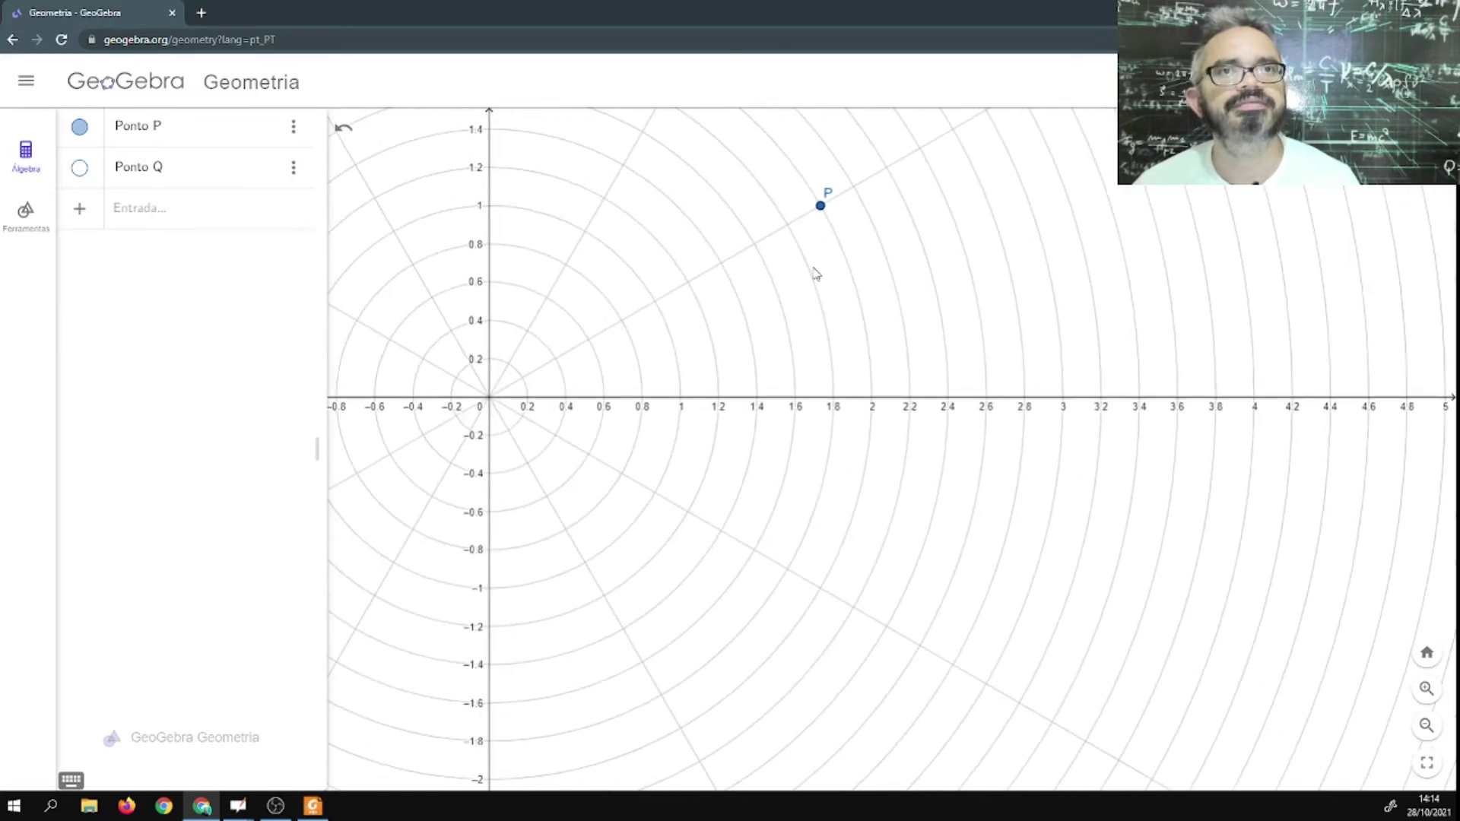
left_click_drag(815, 274, 814, 410)
left_click(79, 168)
left_click(80, 127)
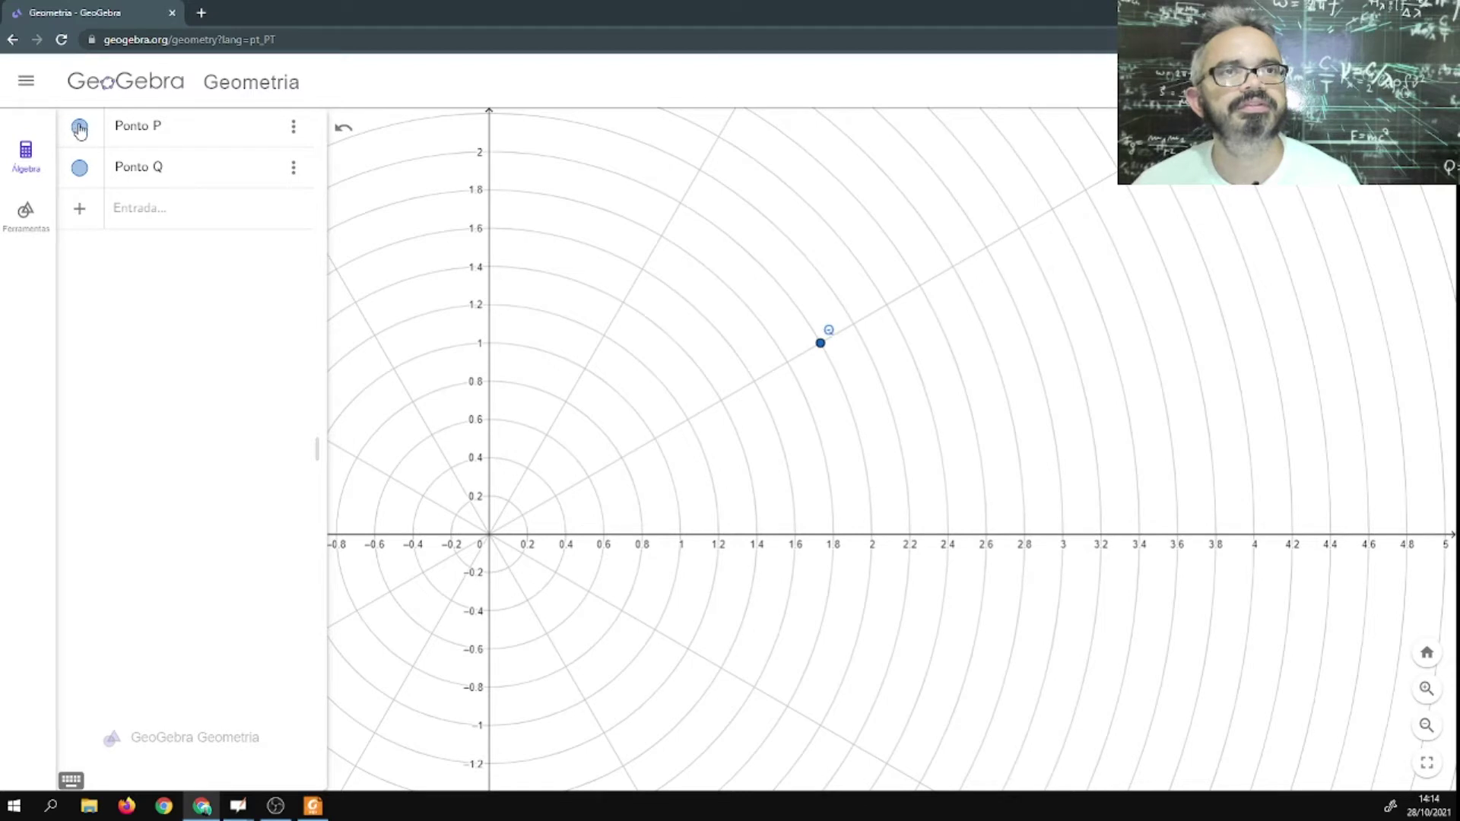
left_click(82, 172)
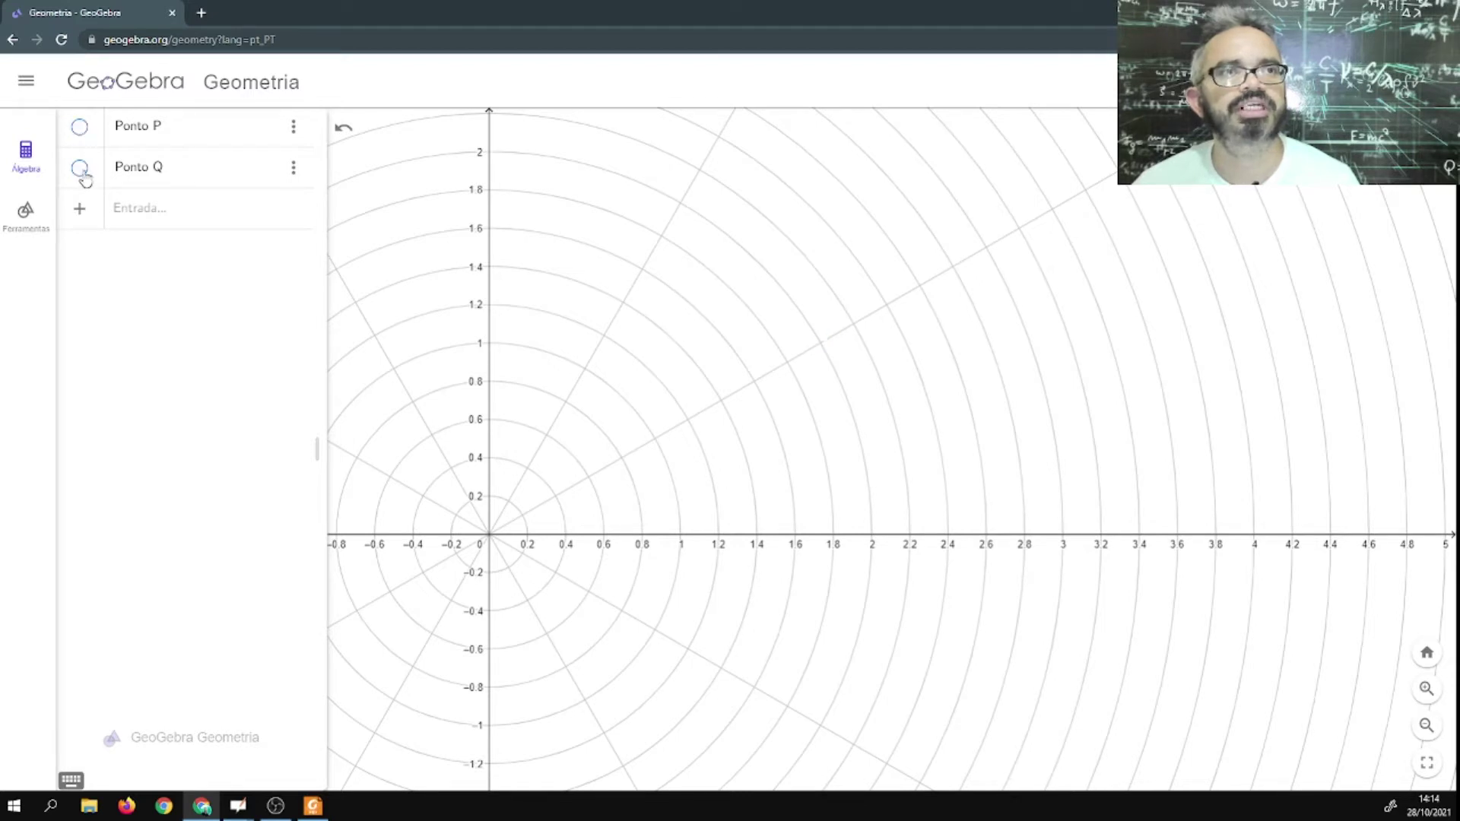
left_click(80, 127)
left_click(79, 169)
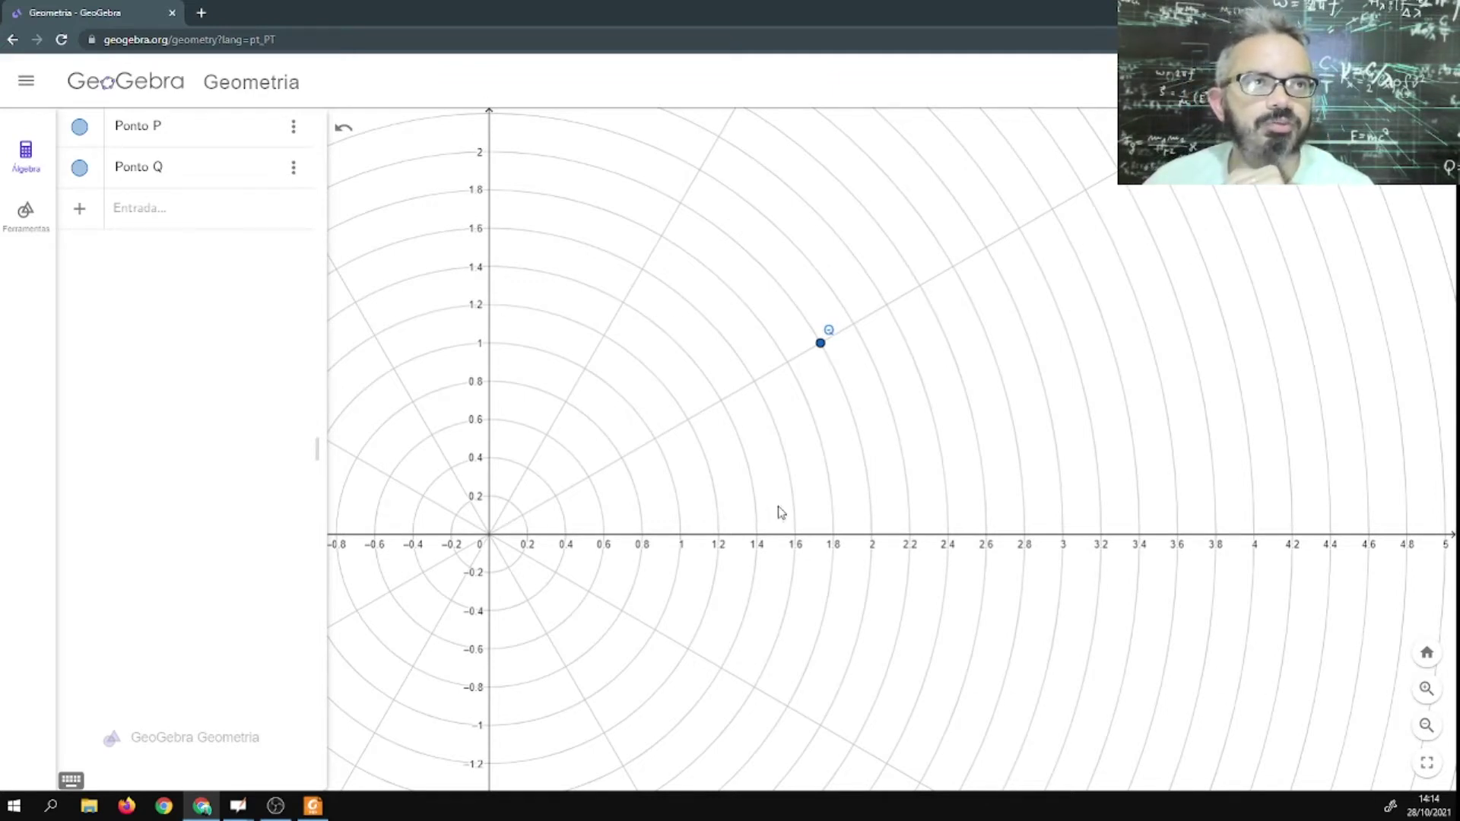
Check the reference slide with the polar coordinate diagrams for the next pair of coordinates, then return to GeoGebra.
left_click(179, 215)
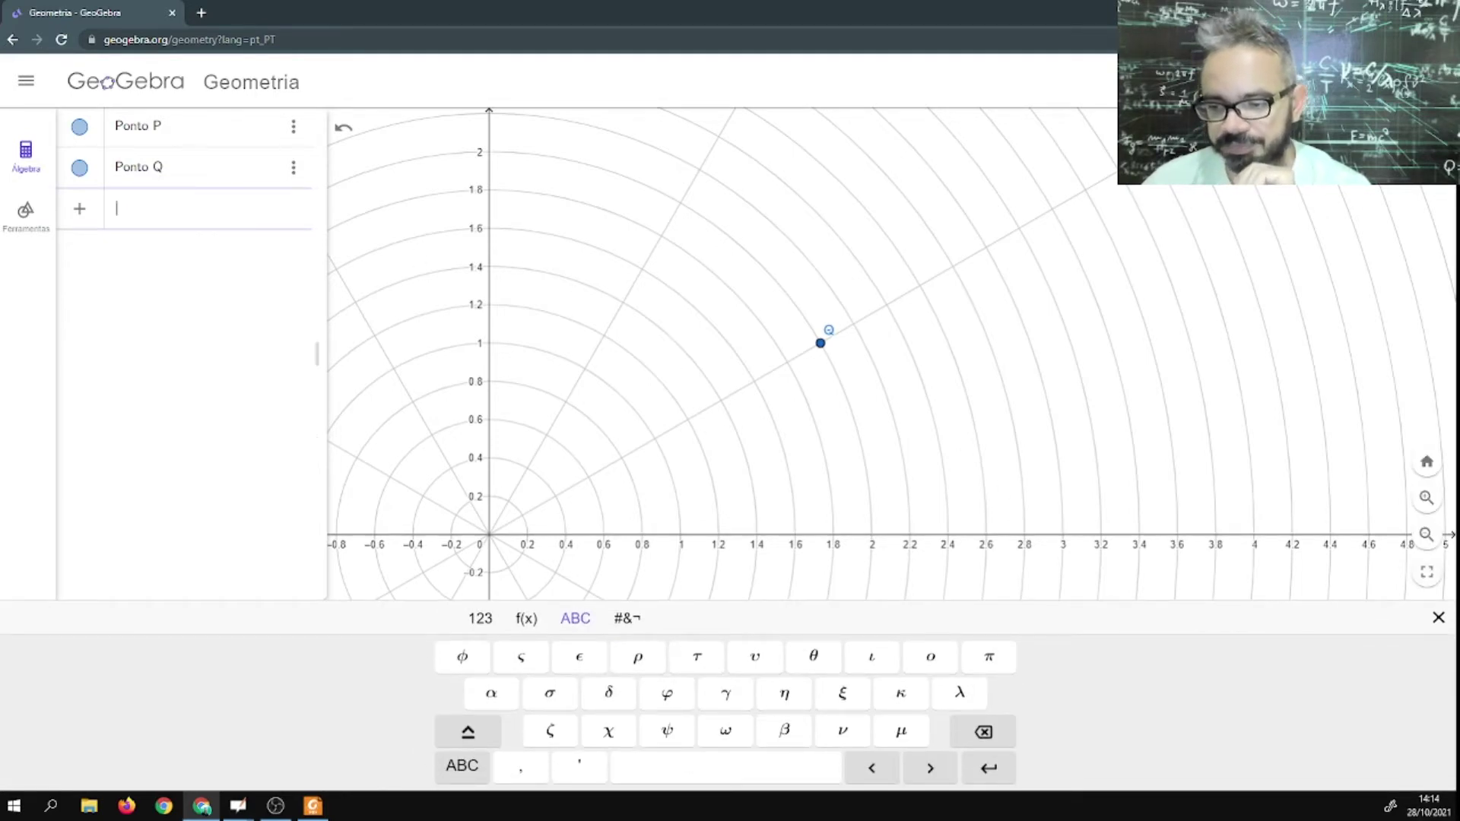
key("alt+Tab")
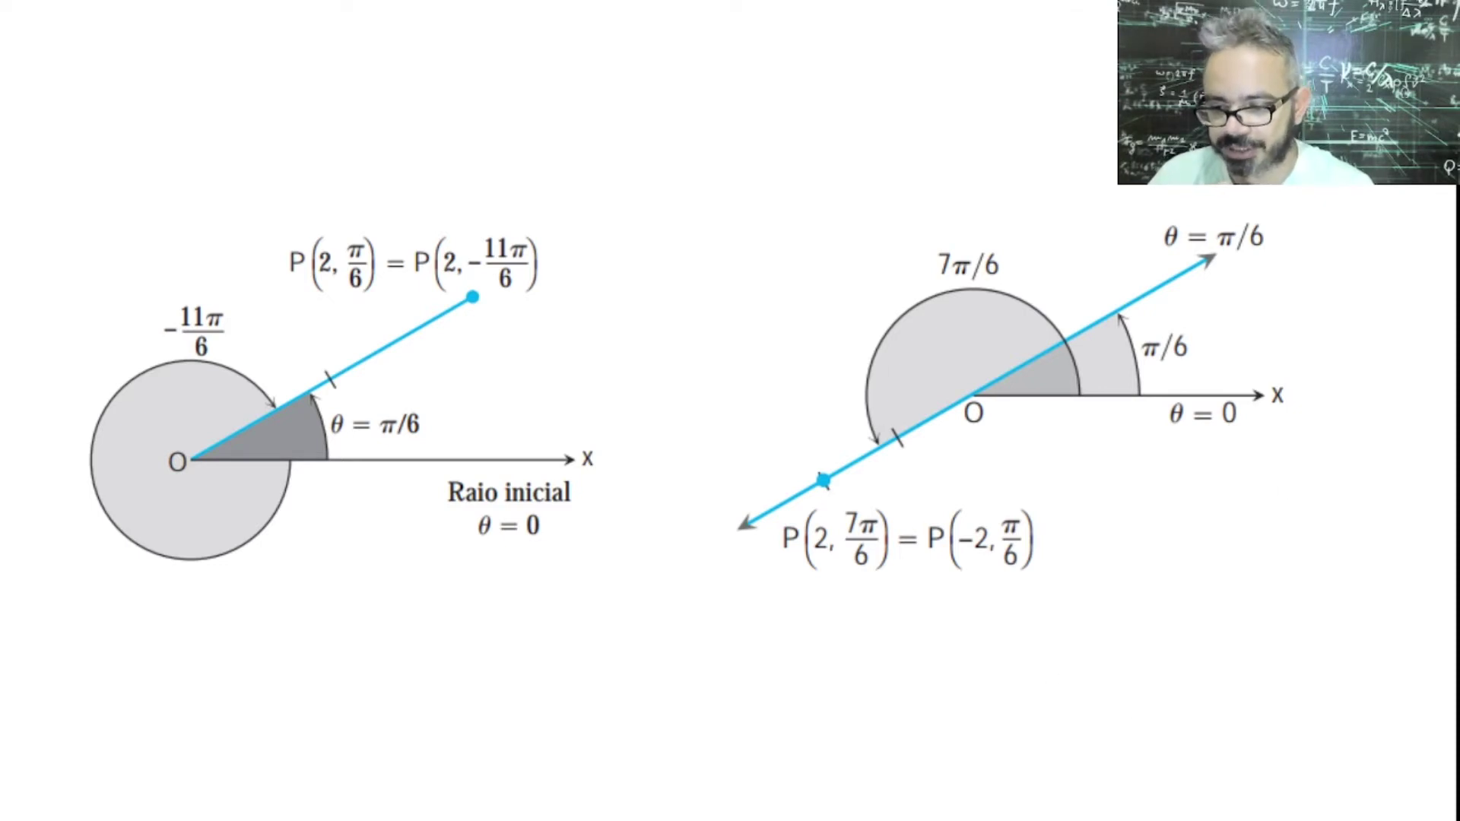
key("alt+Tab")
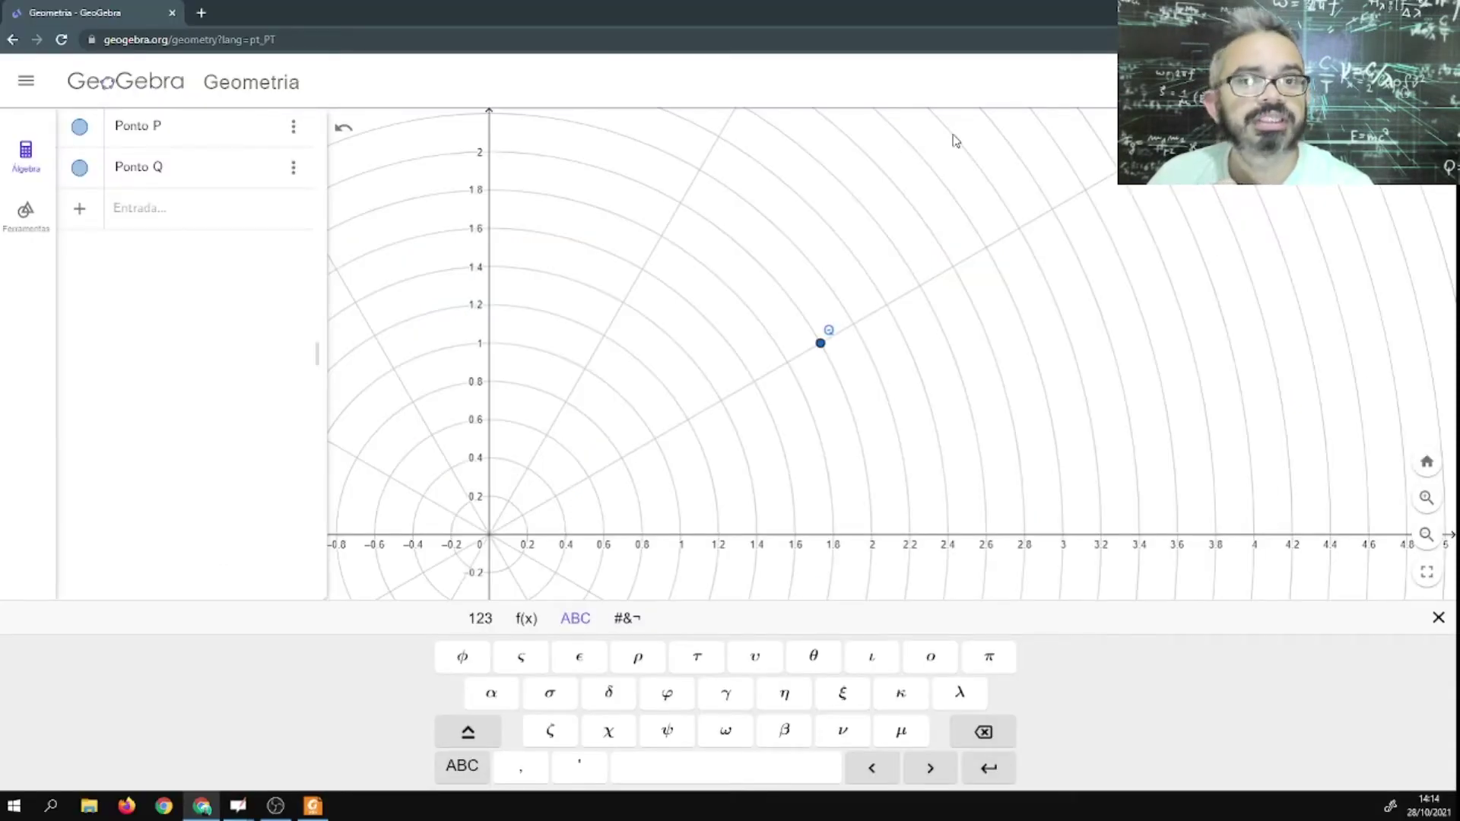
left_click(152, 208)
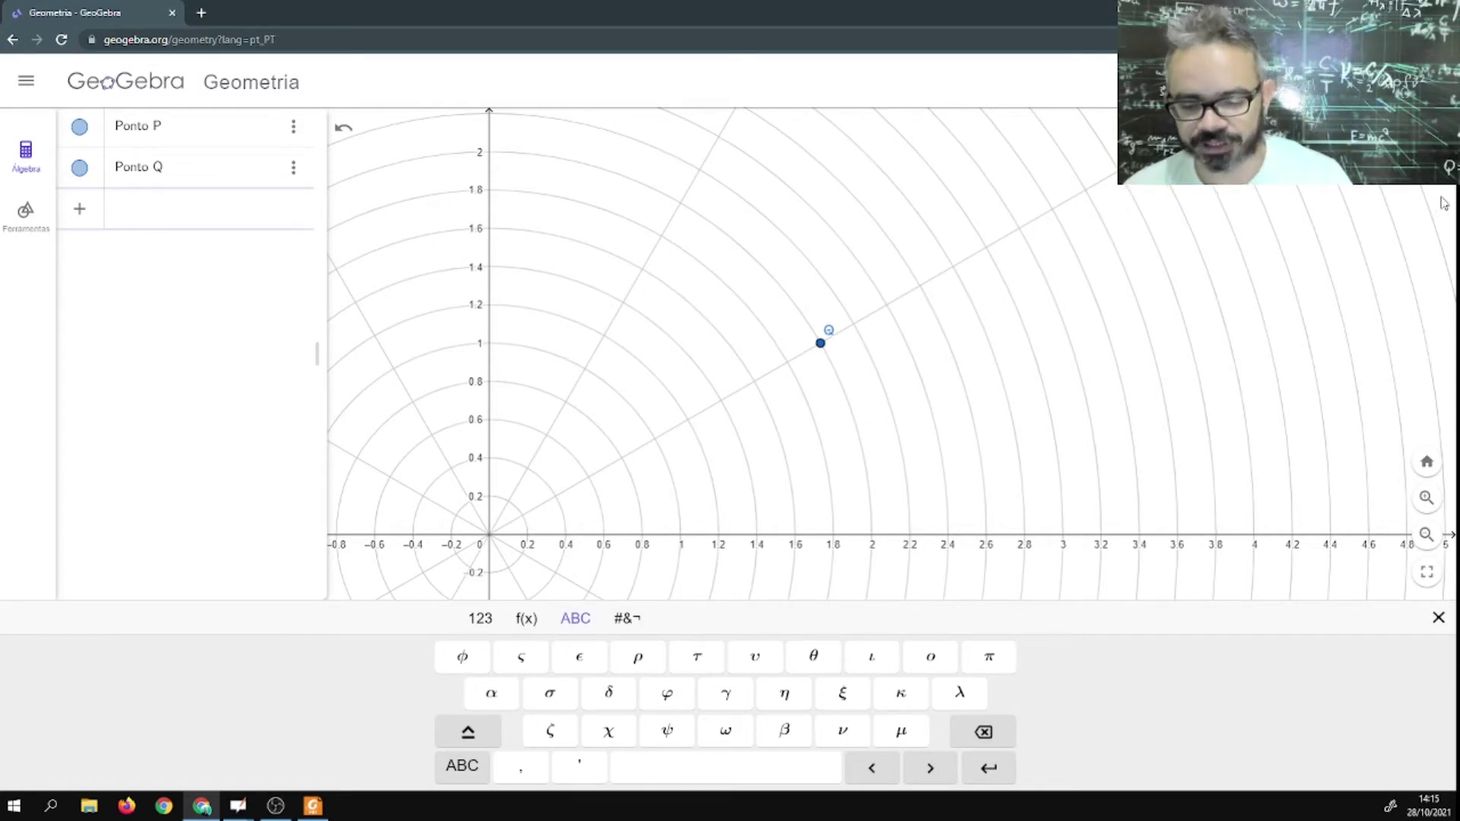
type("R")
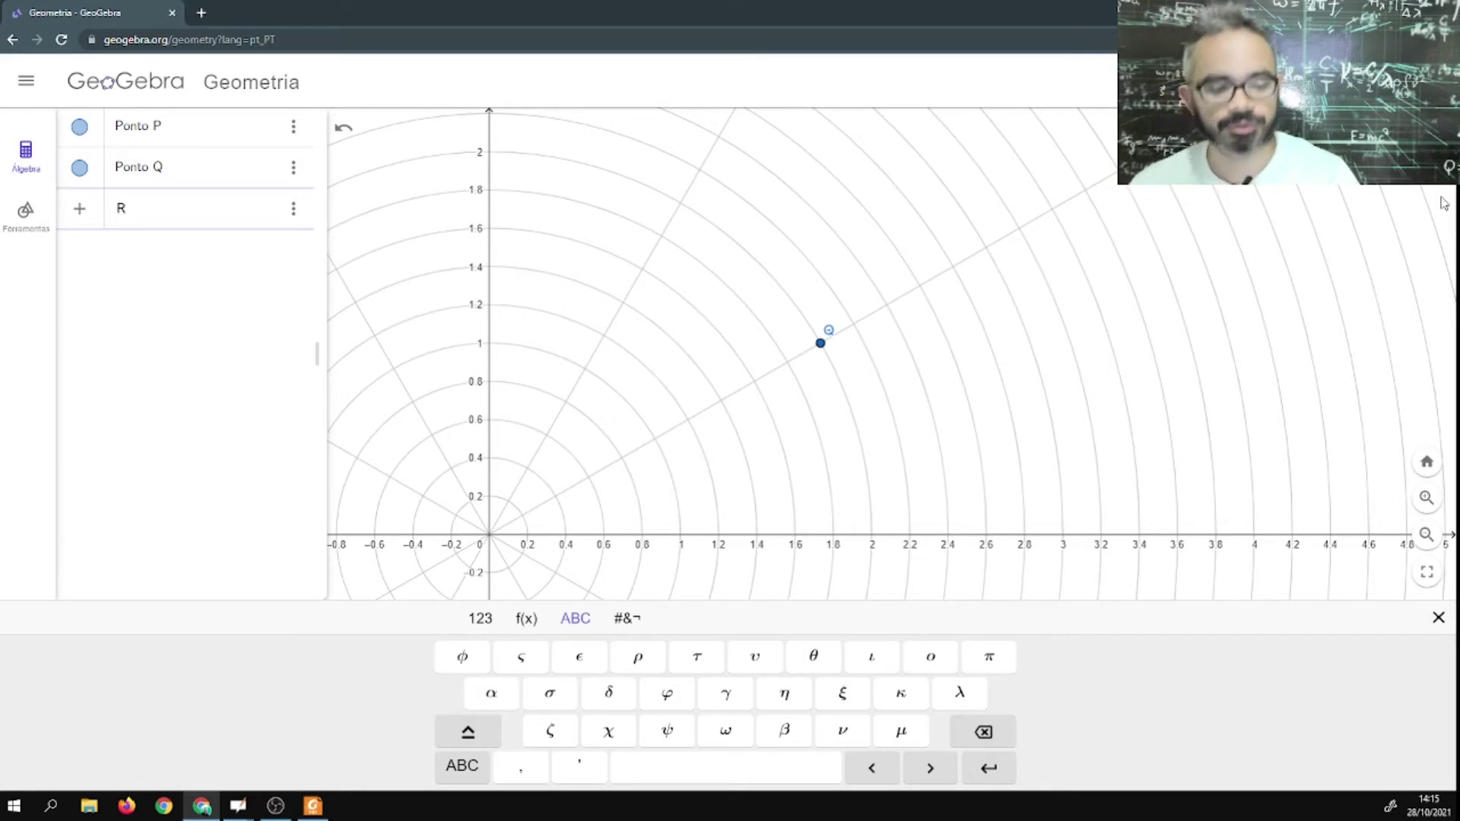
key("Return")
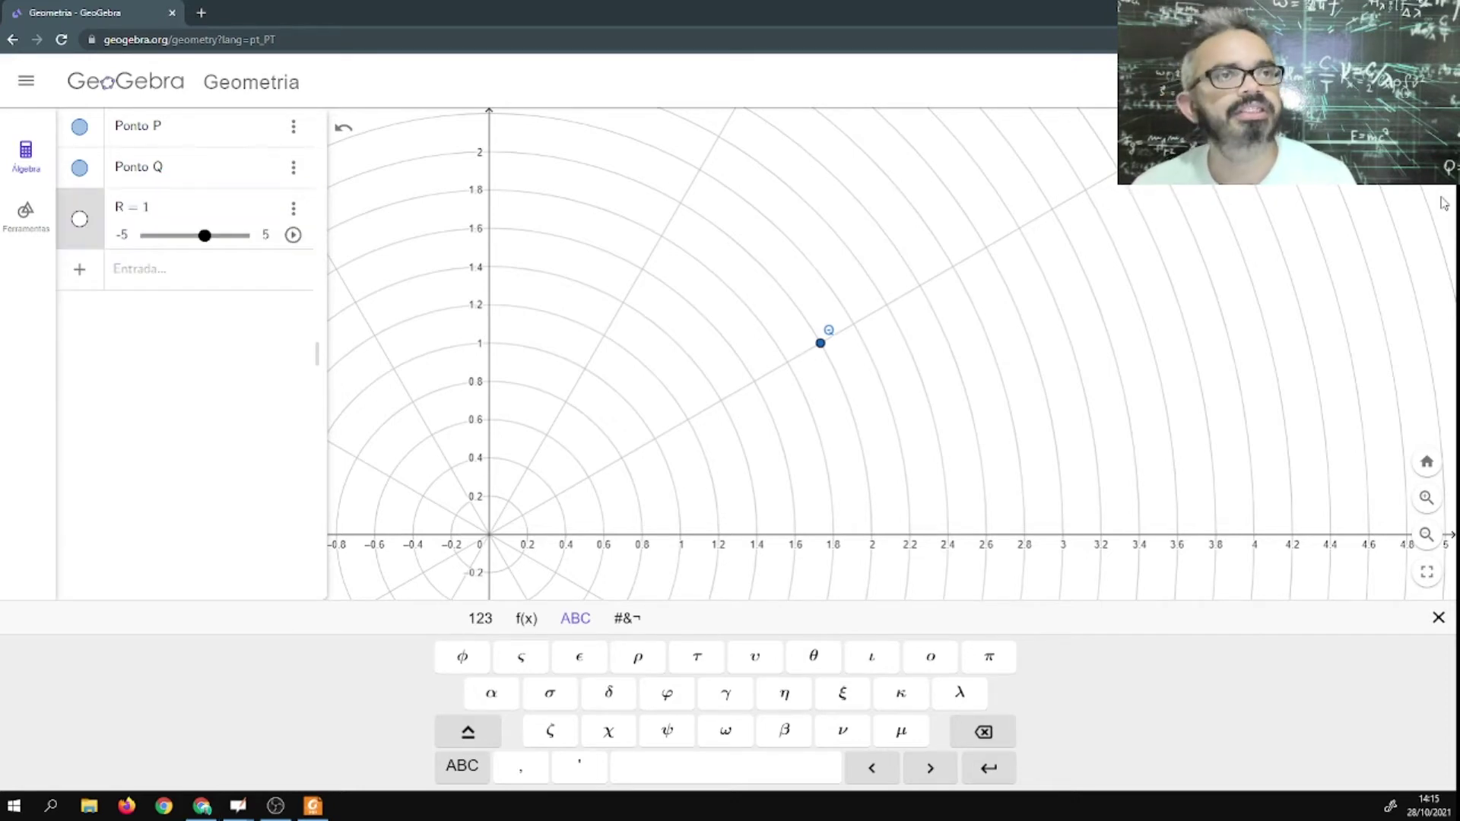
key("ctrl+plus")
key("ctrl+plus")
key("ctrl+plus")
key("ctrl+plus")
key("ctrl+plus")
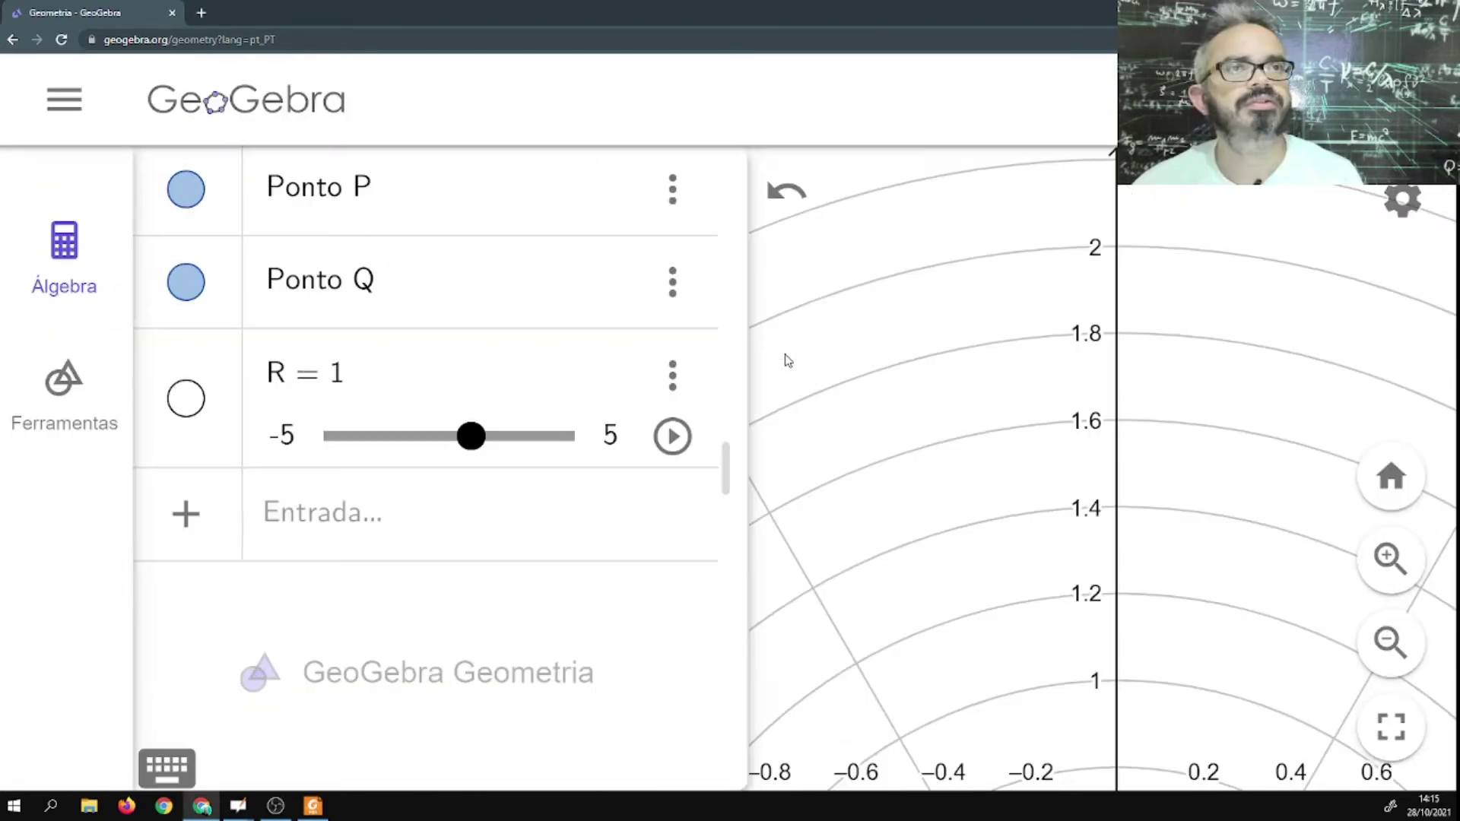
left_click(673, 375)
left_click(699, 443)
Define a third point on the polar grid with the polar coordinates R = (2; 7pi/6).
left_click(461, 372)
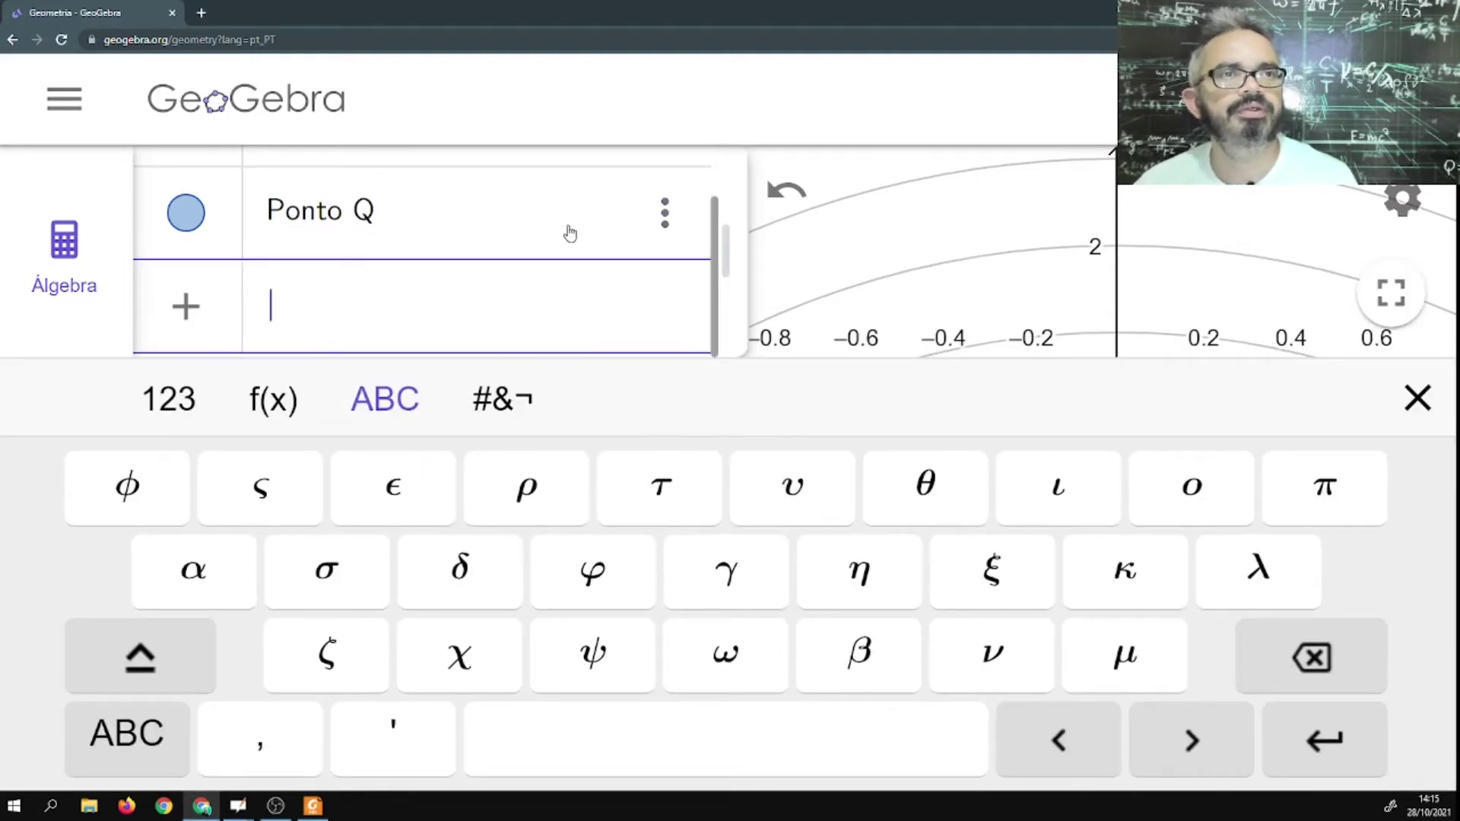
type("R = ")
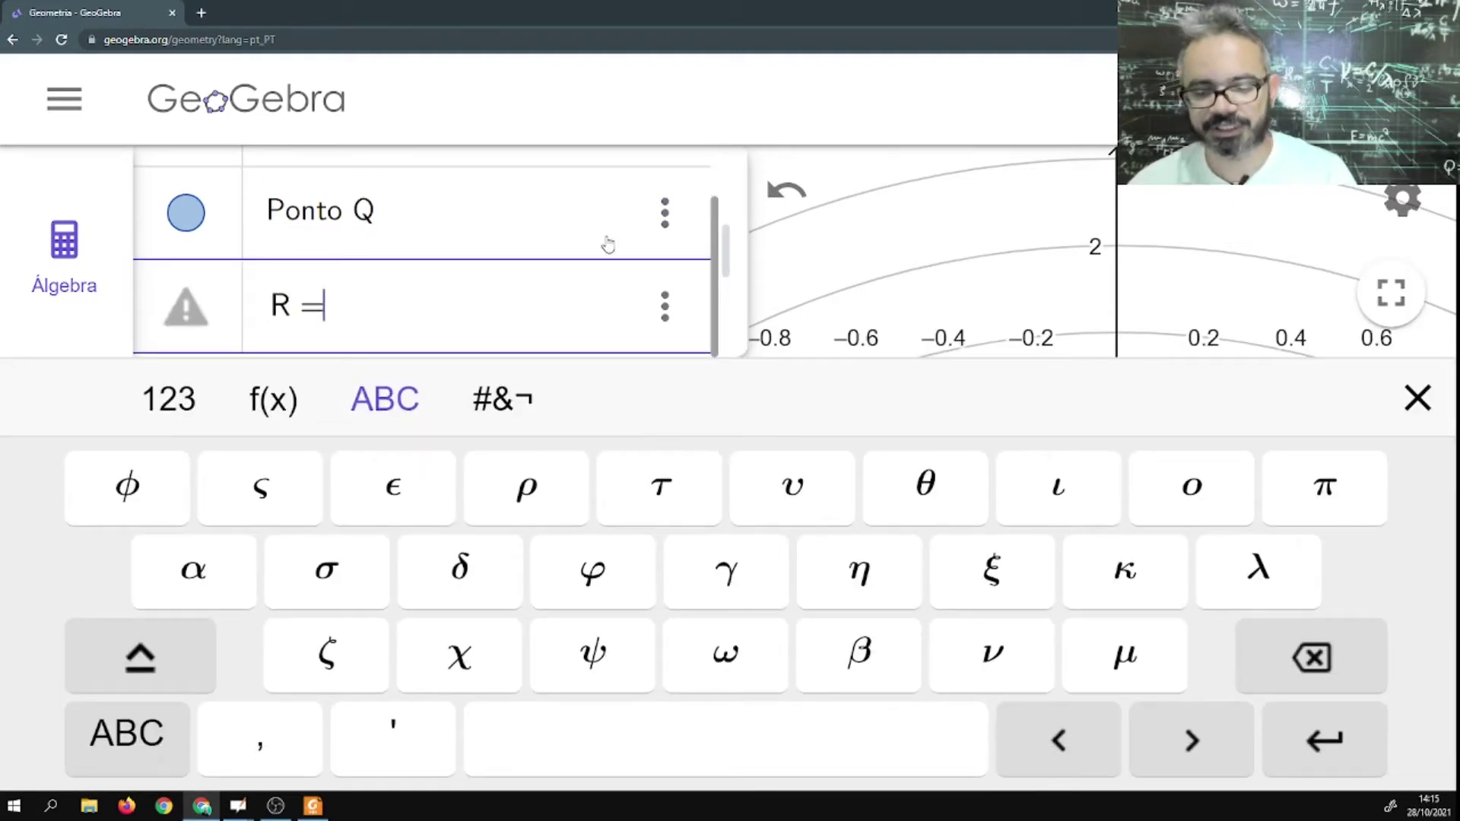
type("(")
type("2; ")
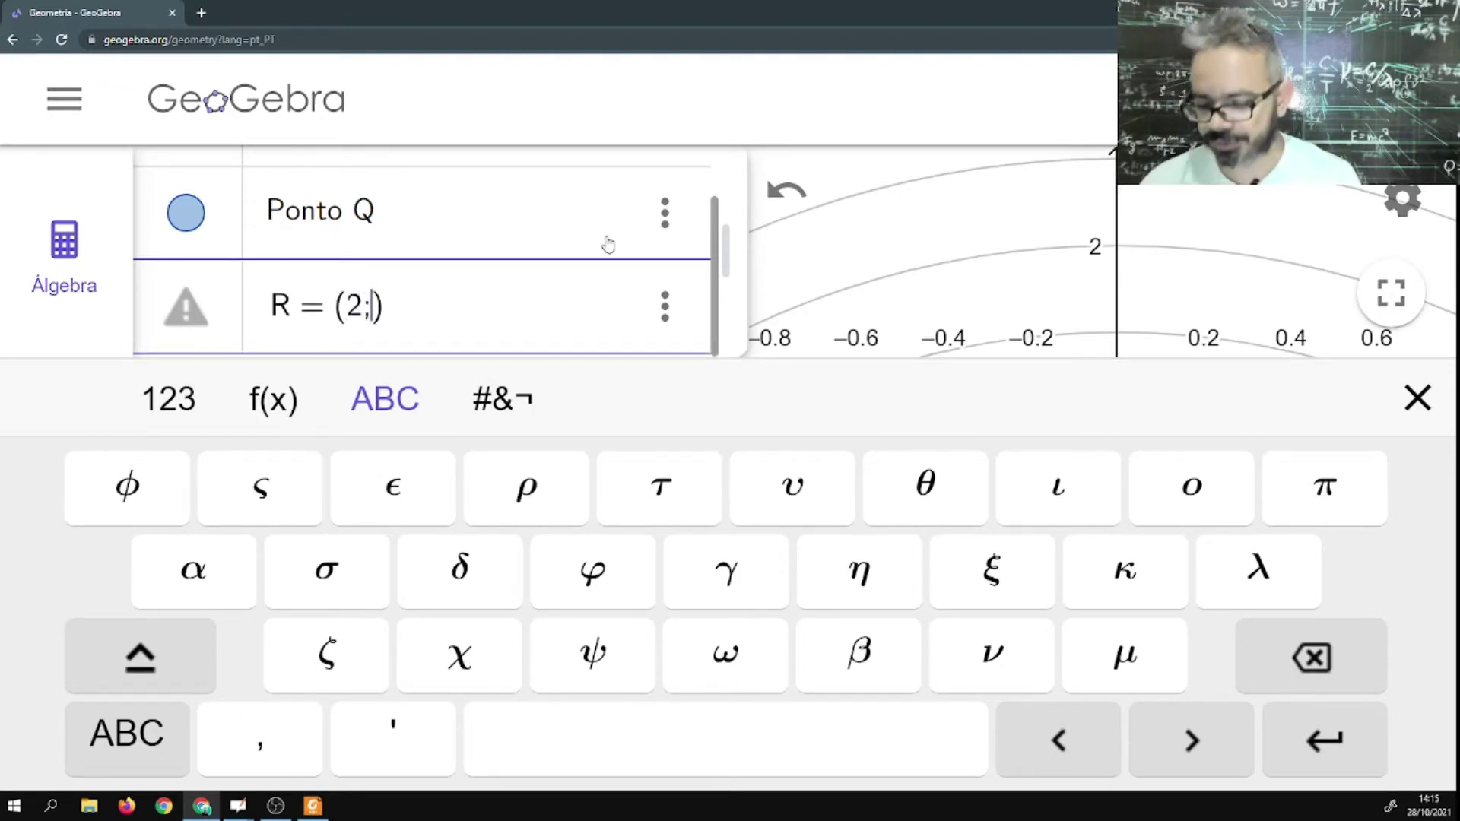
type("7pi")
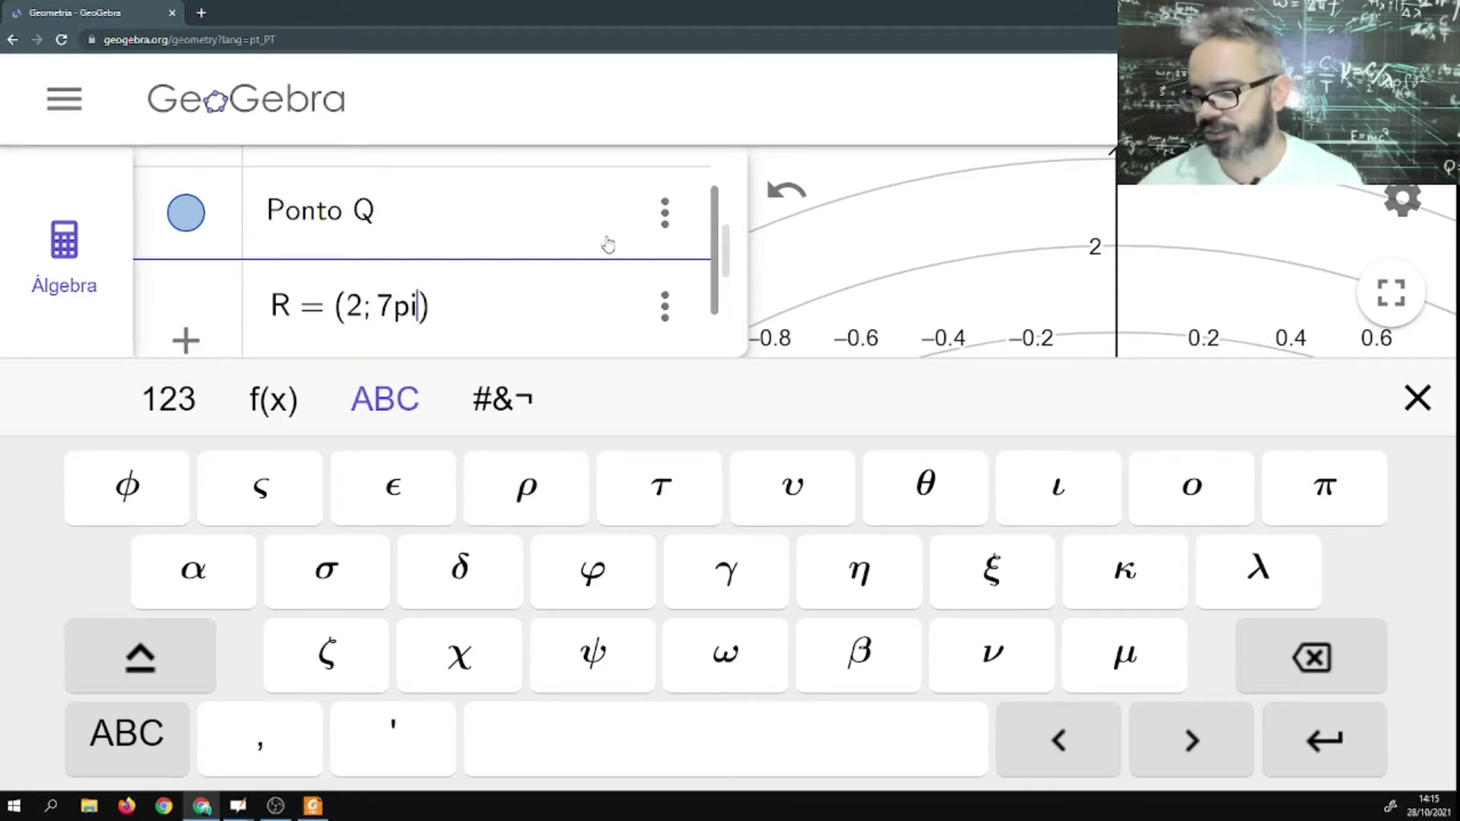
type("/6")
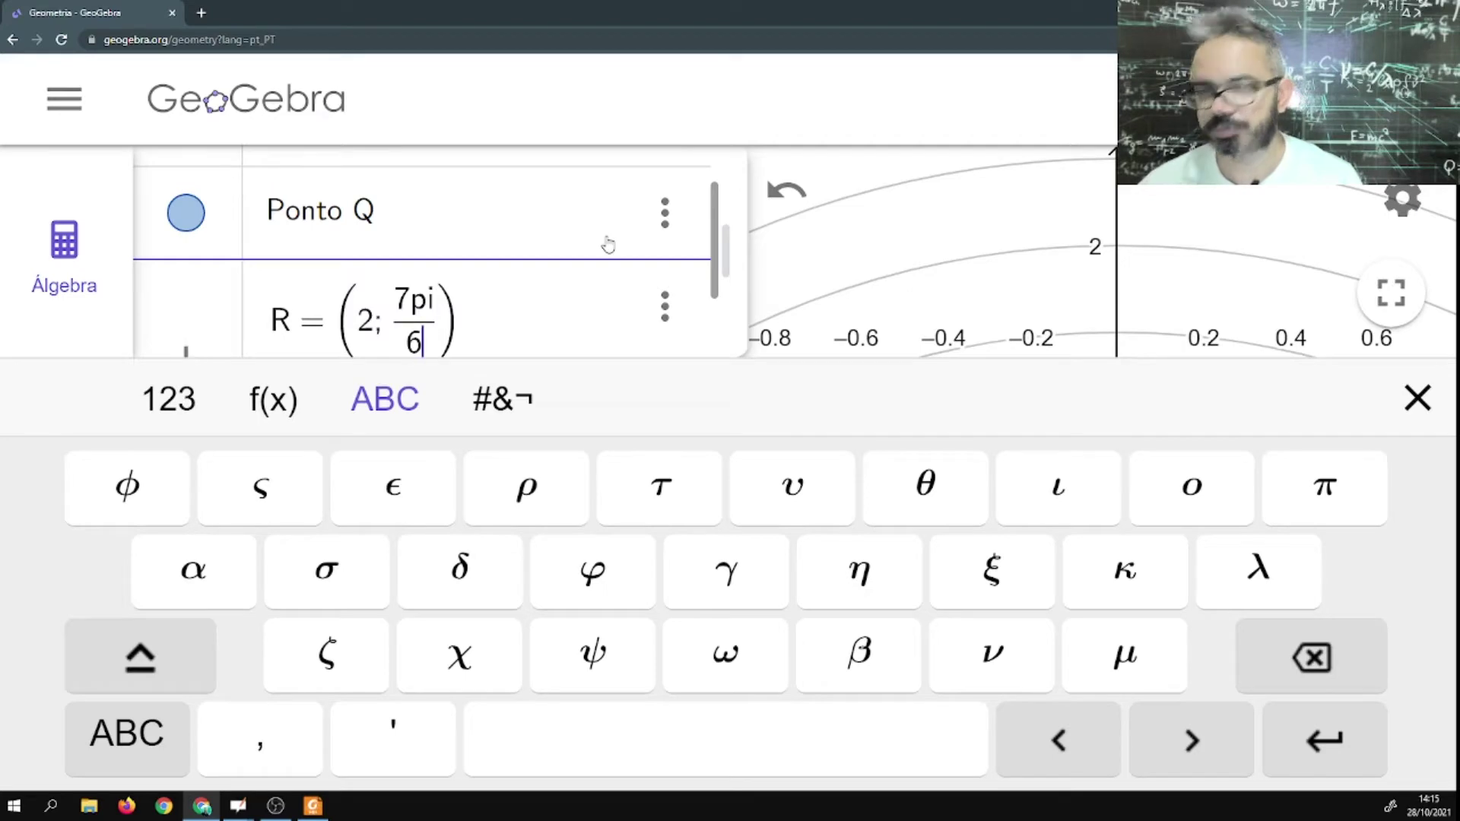
key("Return")
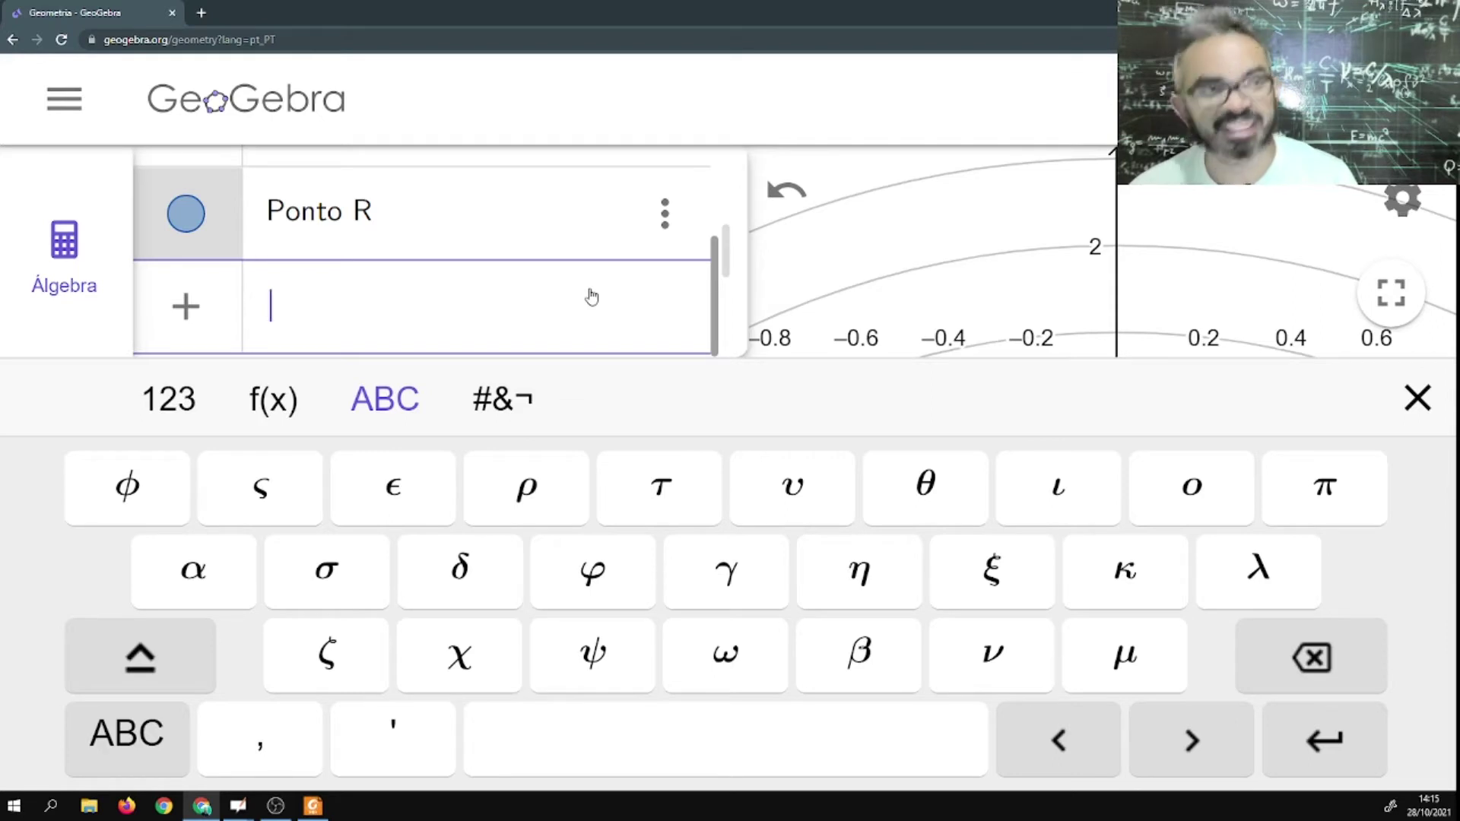
Define a fourth point on the polar grid with the polar coordinates S = (-2; pi/6).
type("S = ")
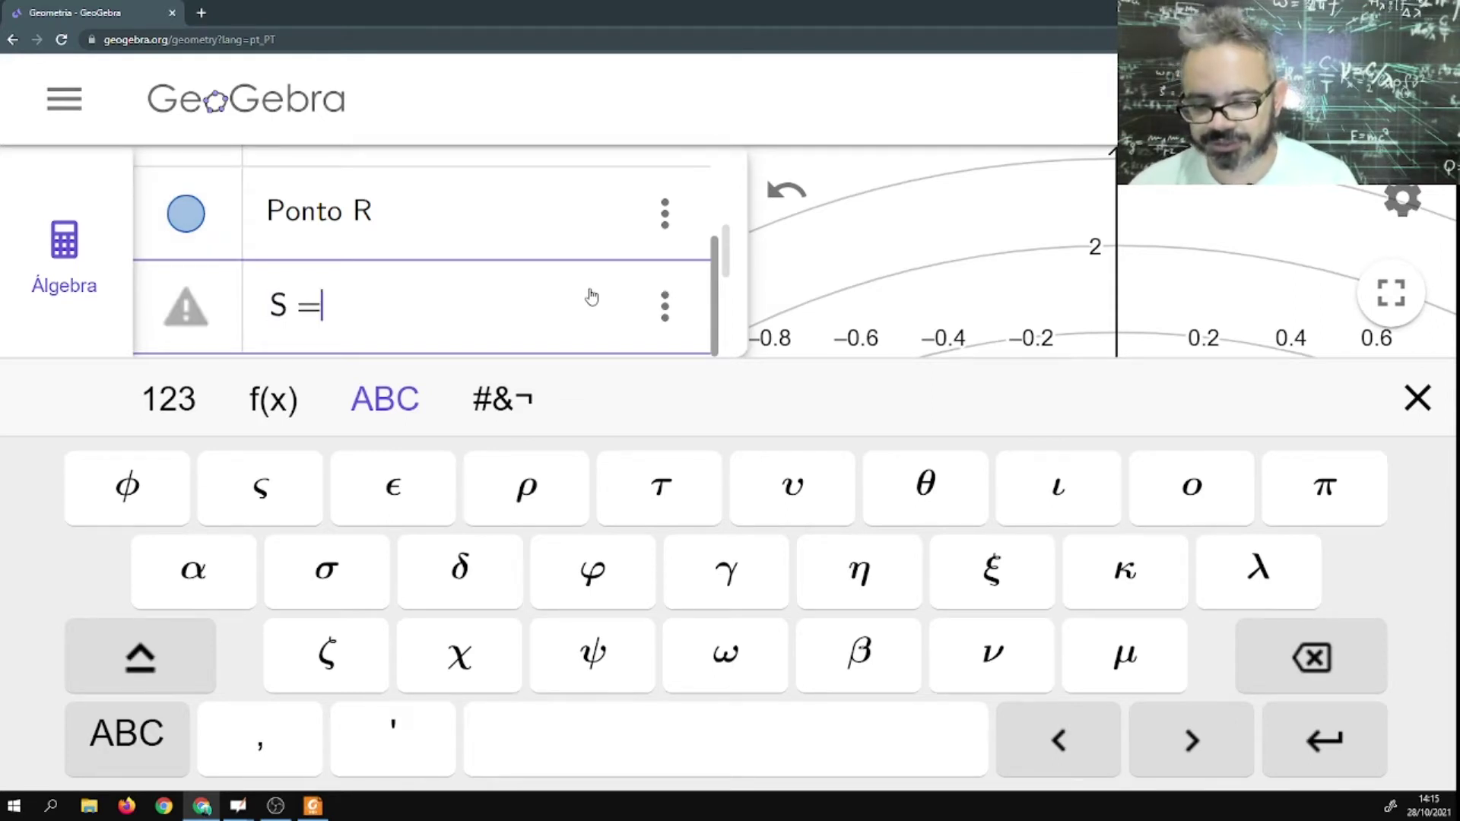
type("(-")
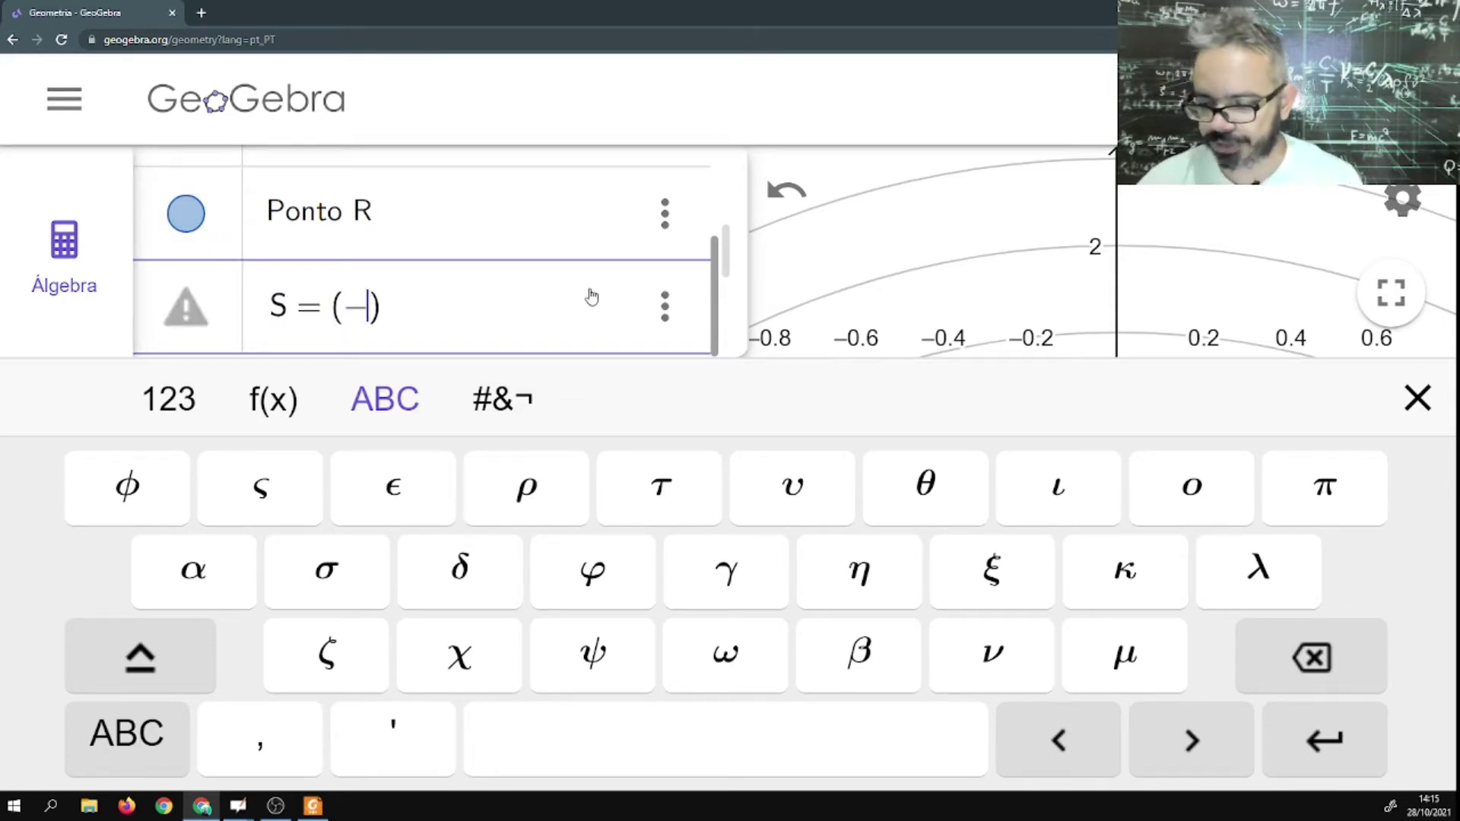
type("2")
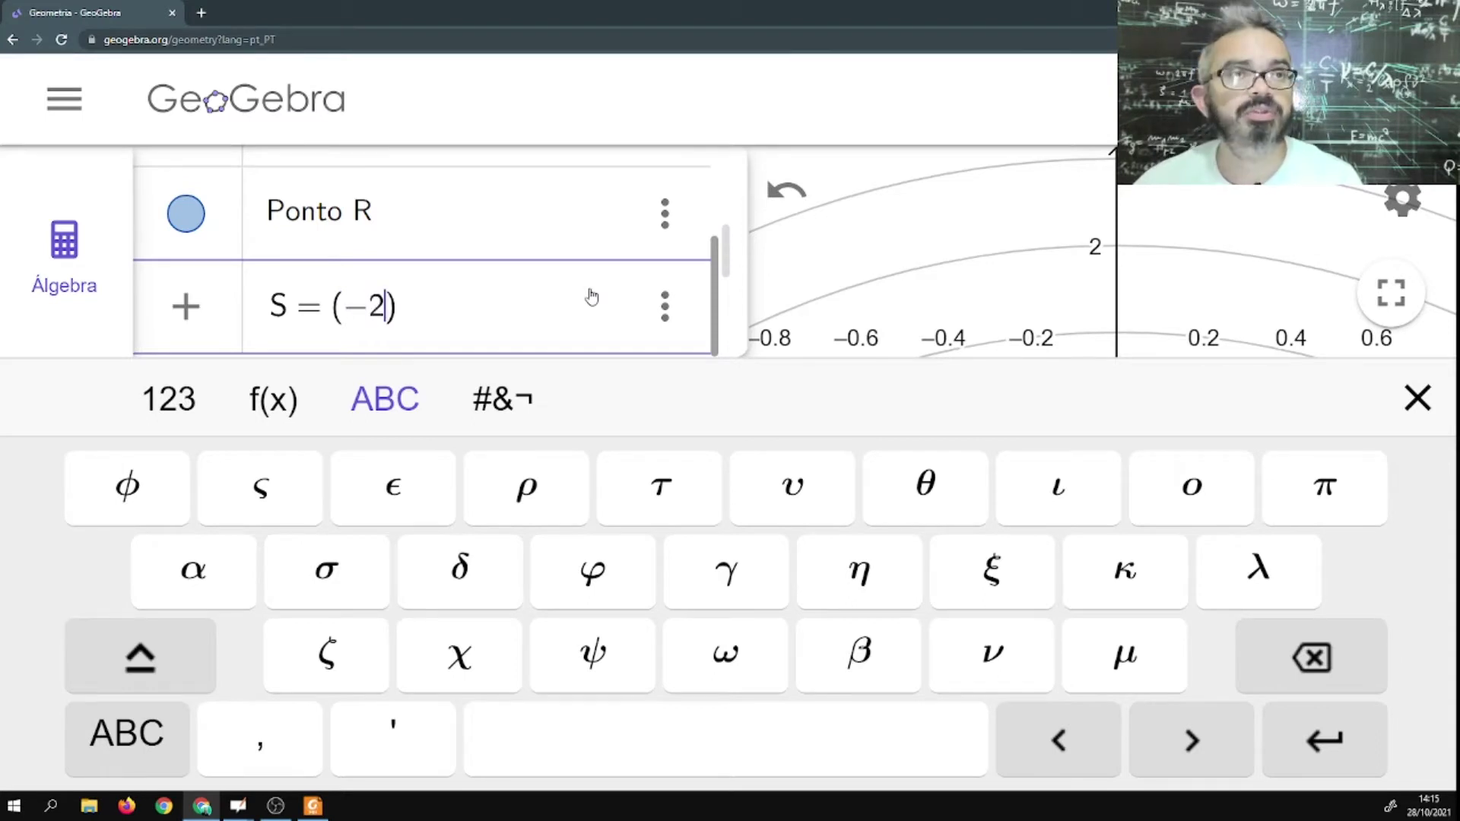
type("; ")
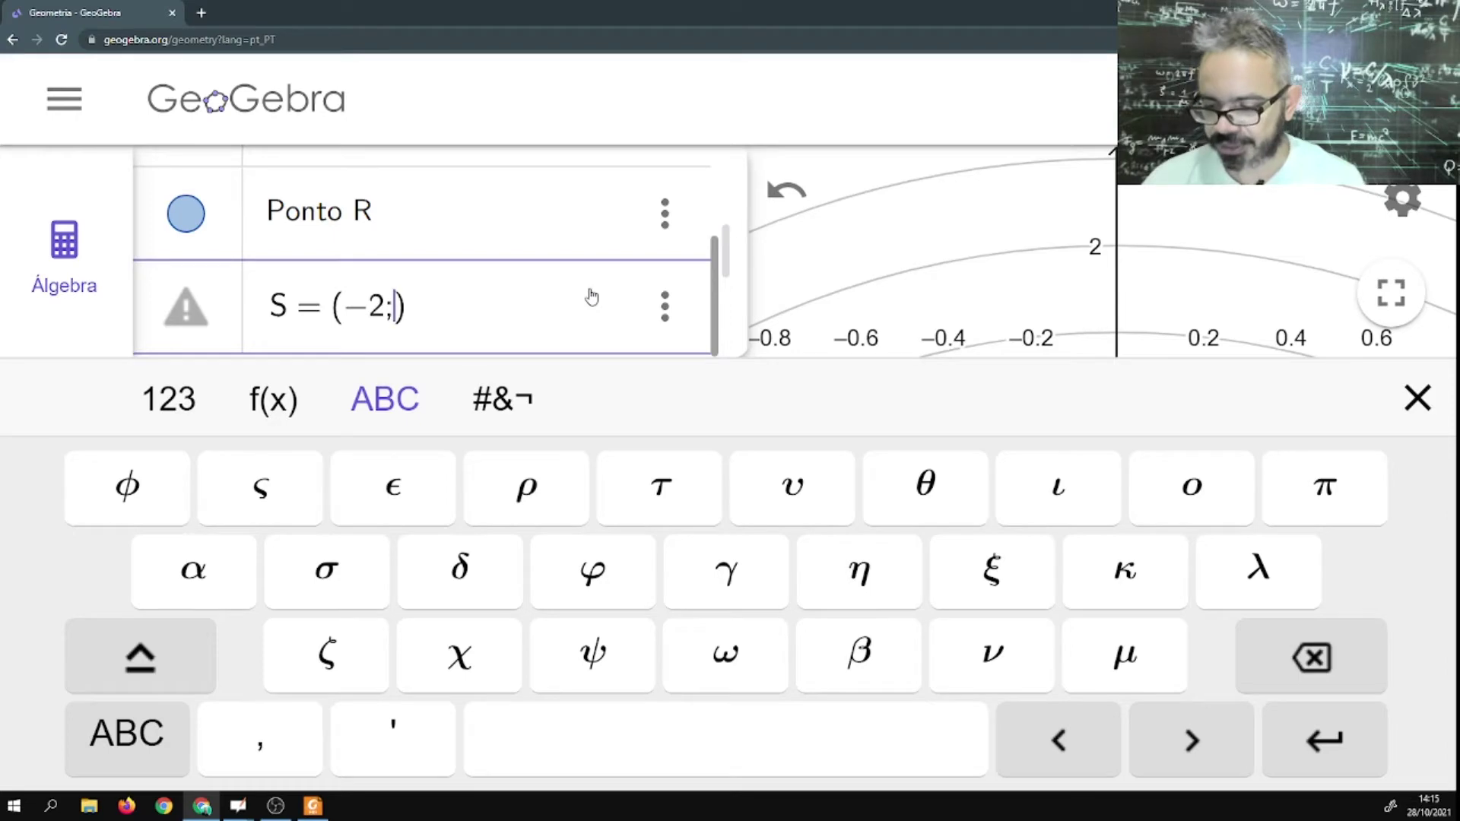
type("pi/")
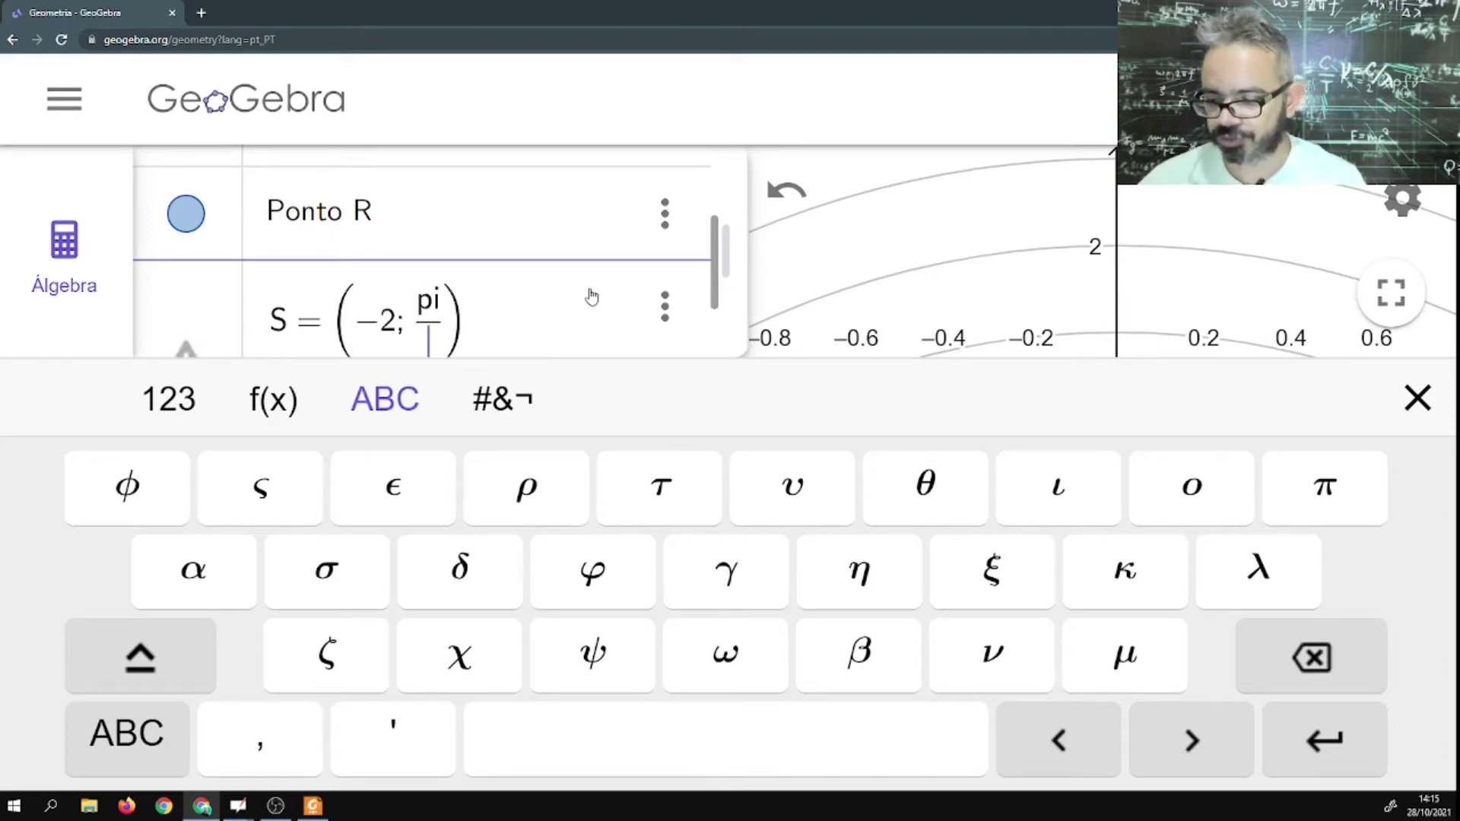
type("6")
key("Return")
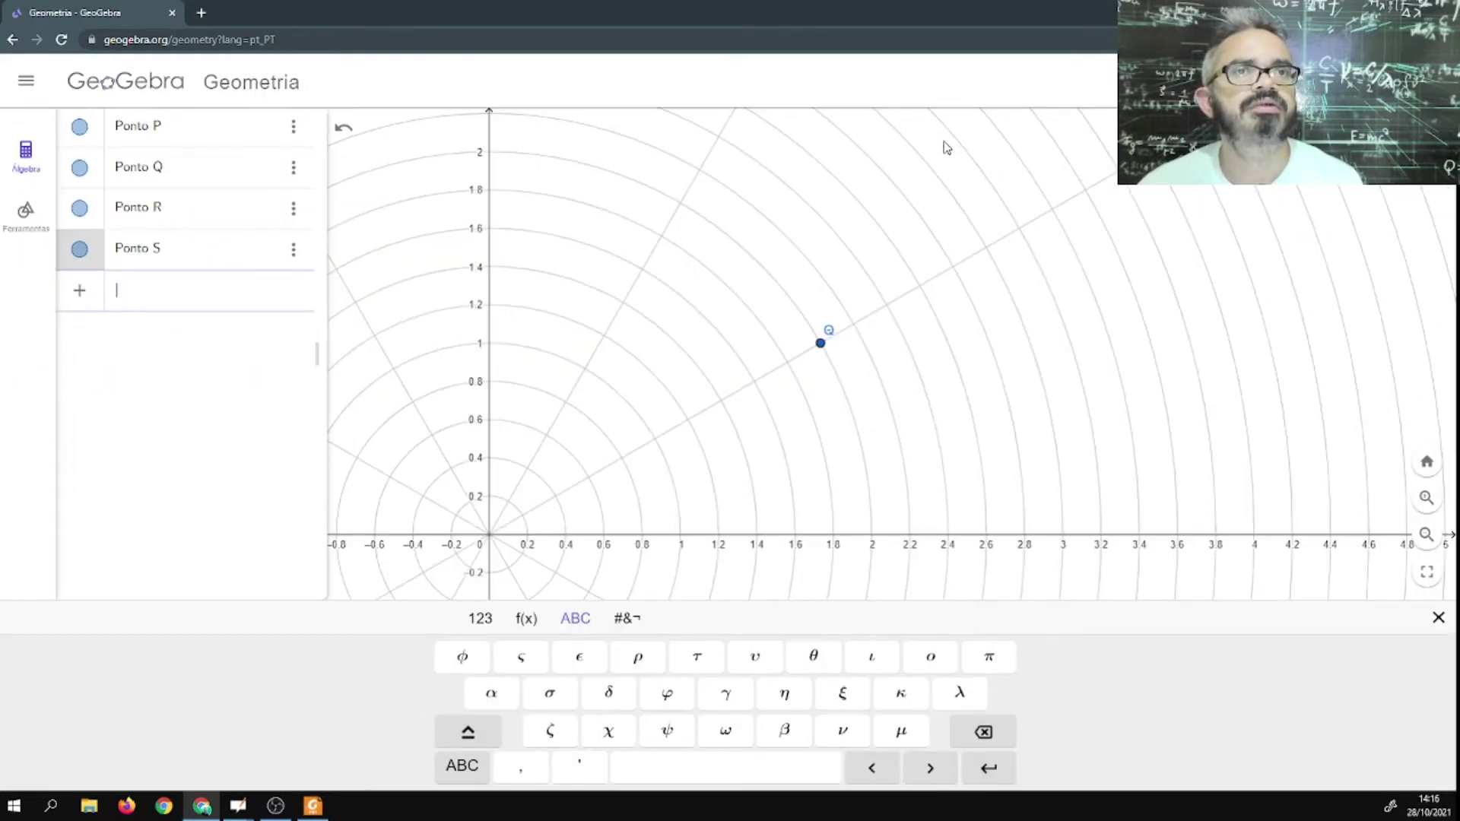
Examine where points R and S lie on the polar grid, relative to the origin and to points P and Q.
key("ctrl+minus")
key("ctrl+minus")
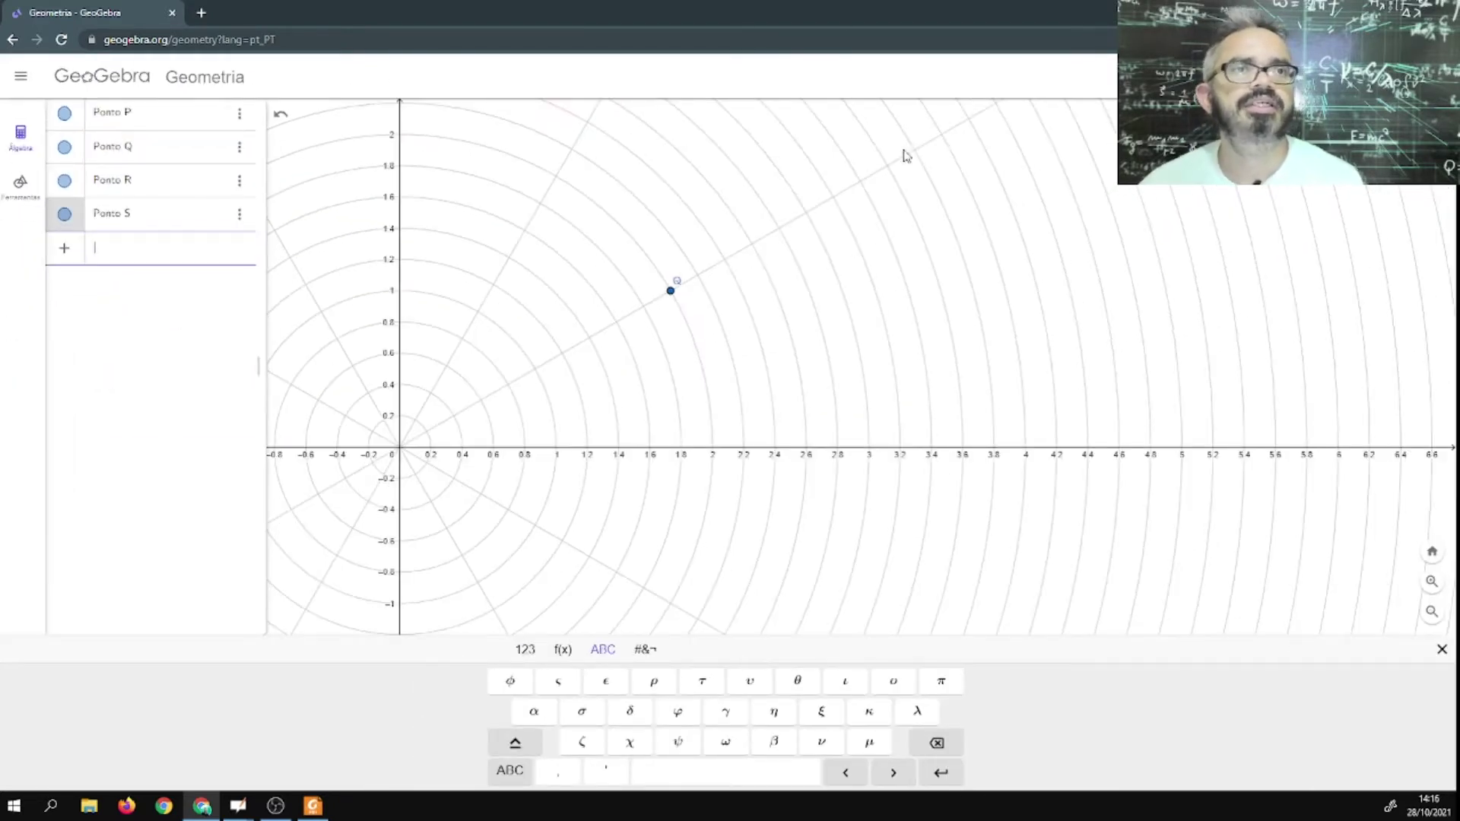
left_click_drag(518, 495, 877, 391)
left_click_drag(509, 486, 561, 456)
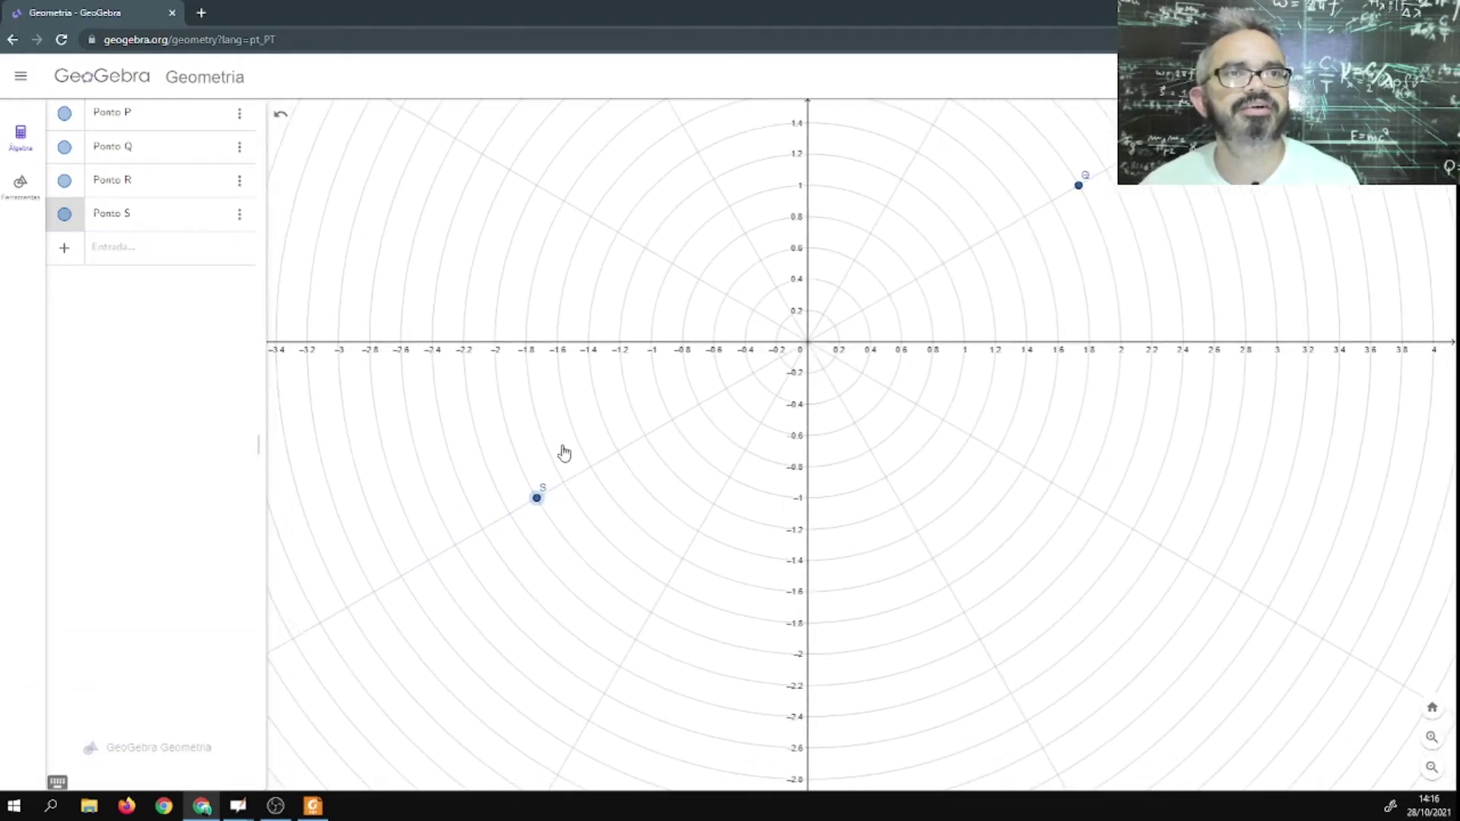
scroll(573, 460, "down", 3)
scroll(578, 492, "up", 5)
scroll(573, 492, "up", 3)
left_click_drag(505, 495, 643, 476)
scroll(642, 475, "up", 4)
scroll(667, 404, "down", 2)
scroll(667, 403, "down", 8)
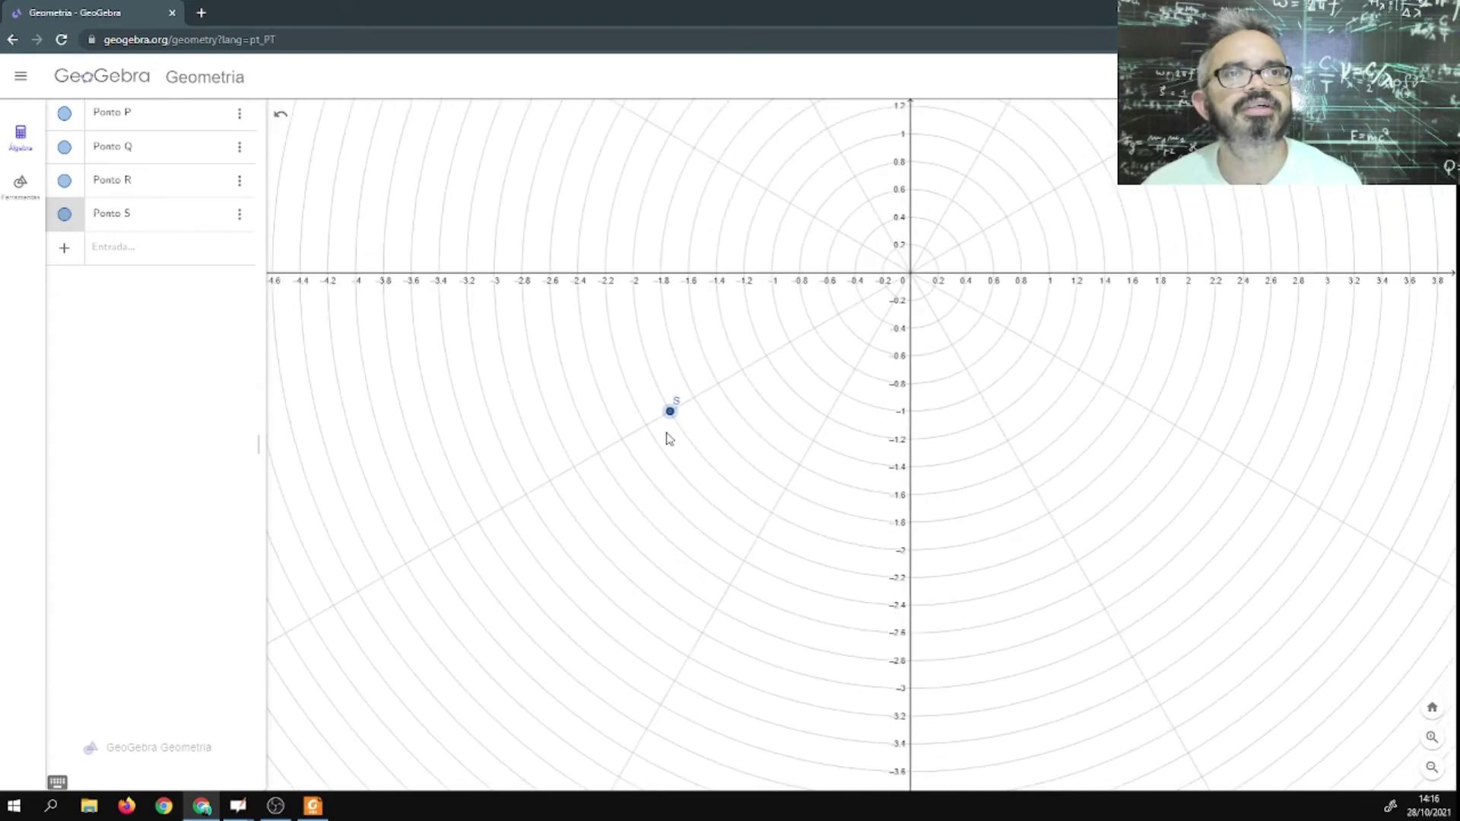
Compare the positions of points R and S by toggling their visibility, leaving R shown and S hidden.
left_click(65, 181)
left_click(65, 215)
left_click(65, 181)
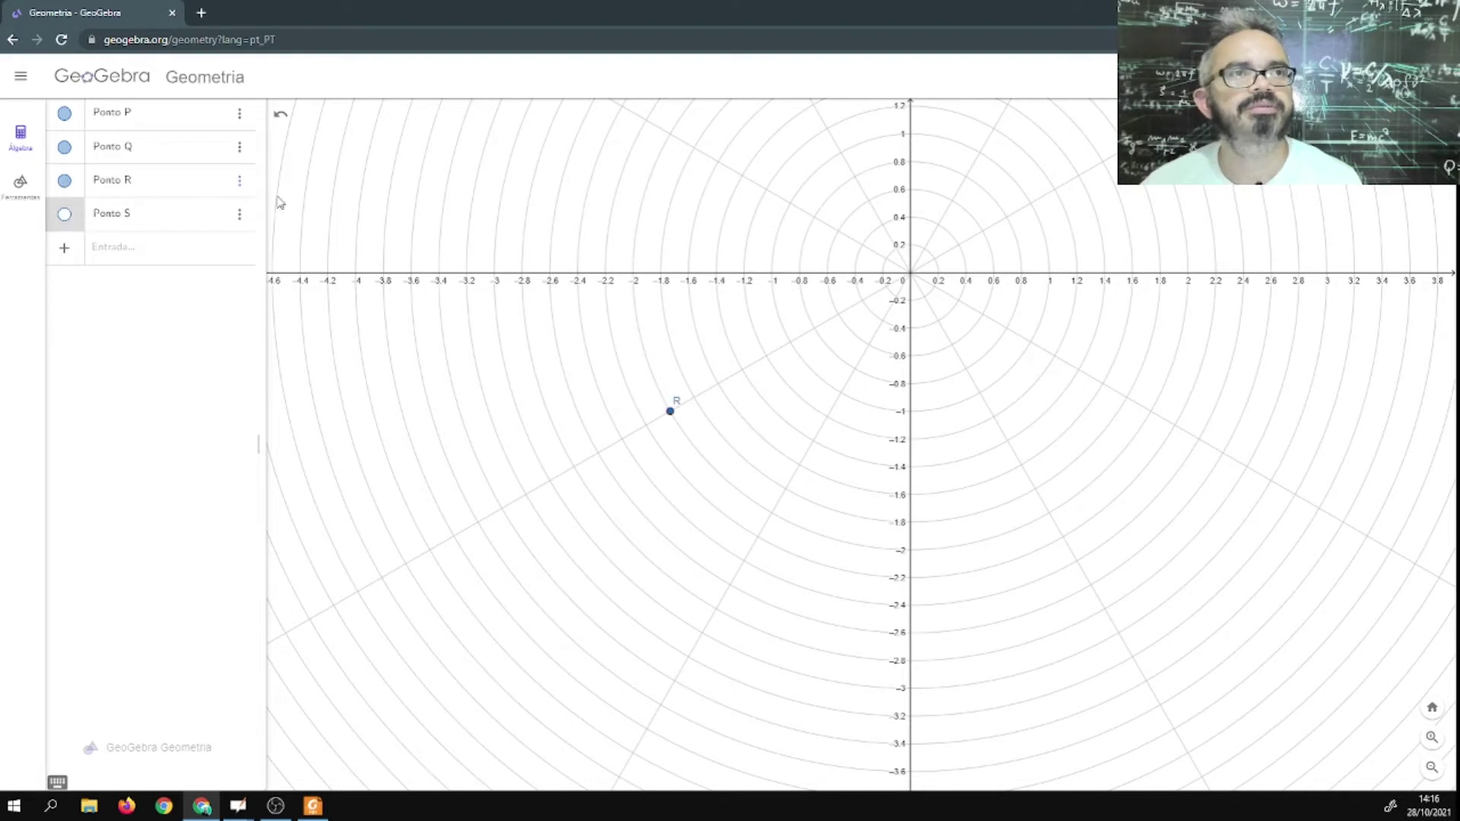
Change the colour of point R to red (#FF0000) and close its settings.
left_click(240, 181)
left_click(280, 226)
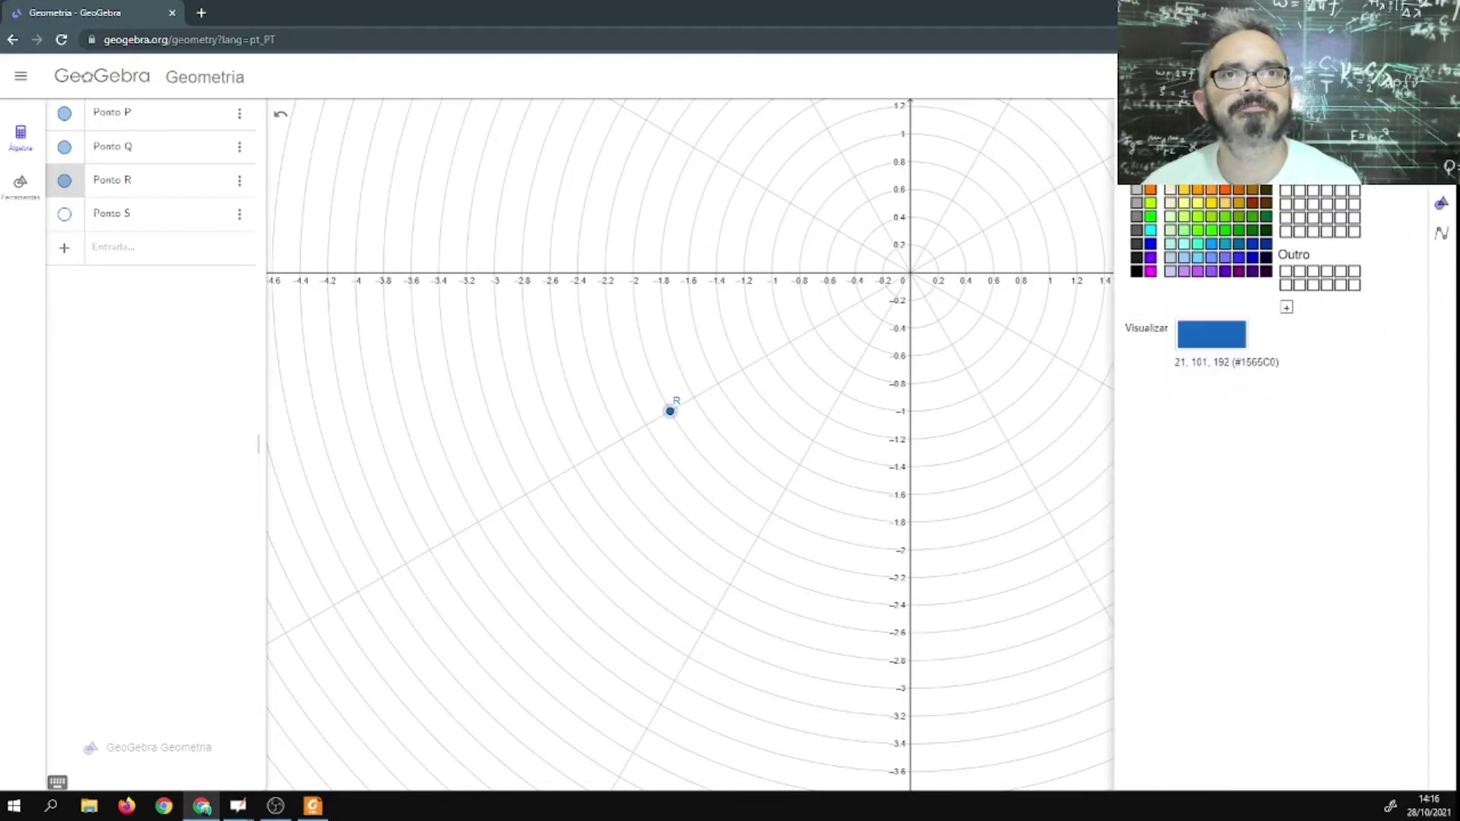
left_click(1153, 188)
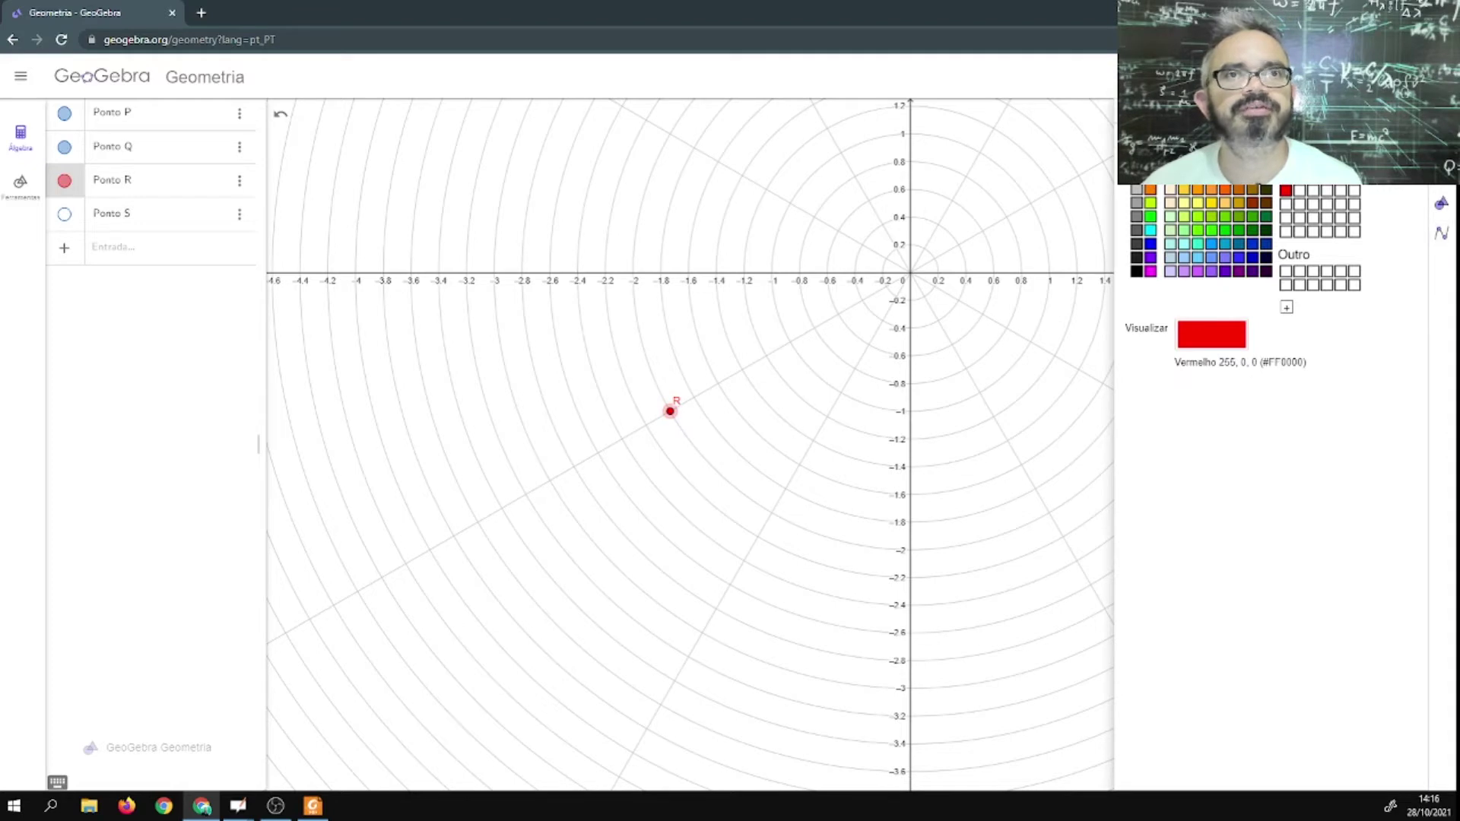
left_click(1441, 114)
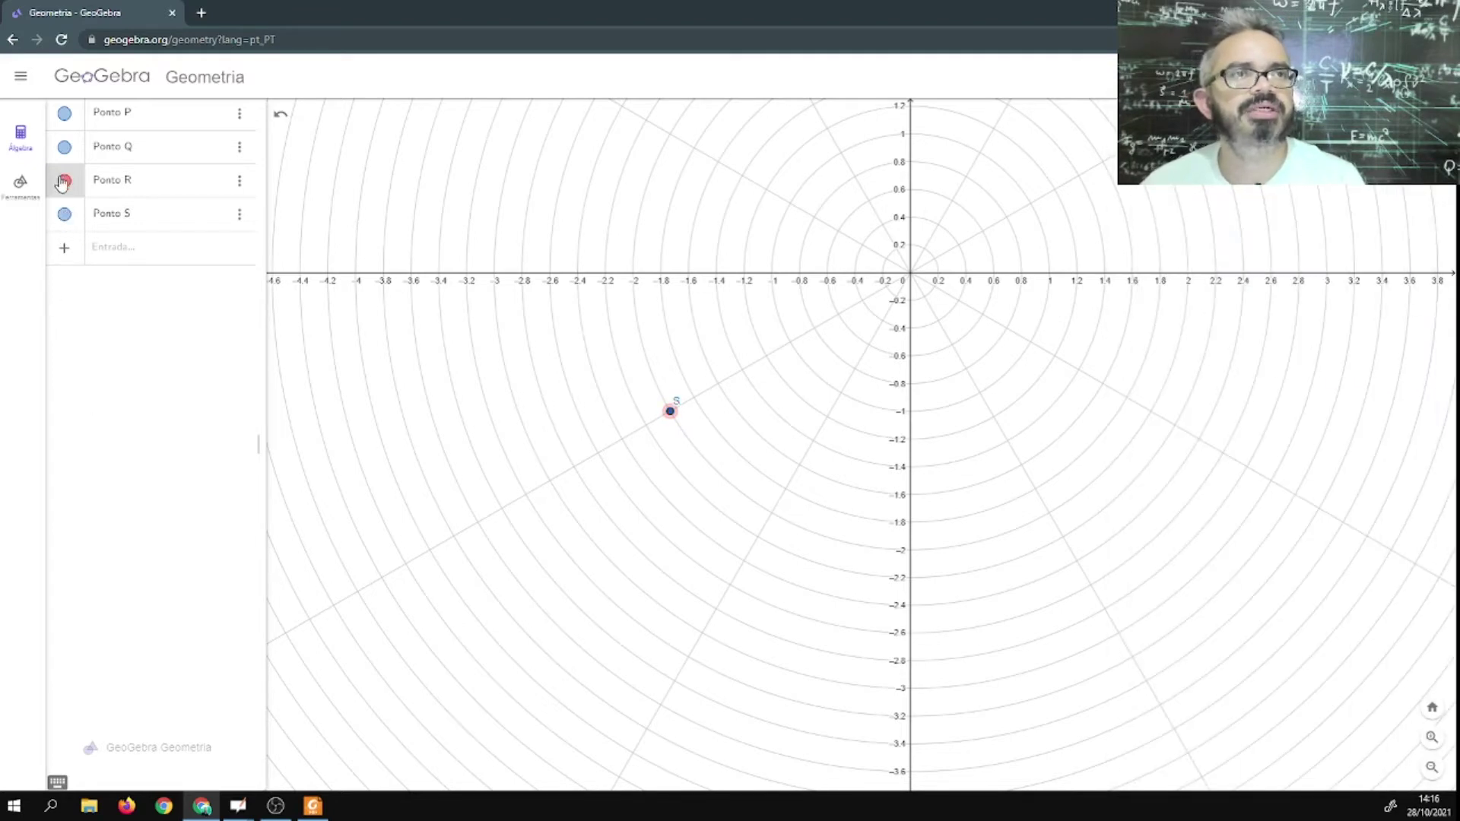
Toggle the visibility of the red point R and the blue point S to compare them, leaving only S shown of the two.
left_click(63, 181)
left_click(64, 215)
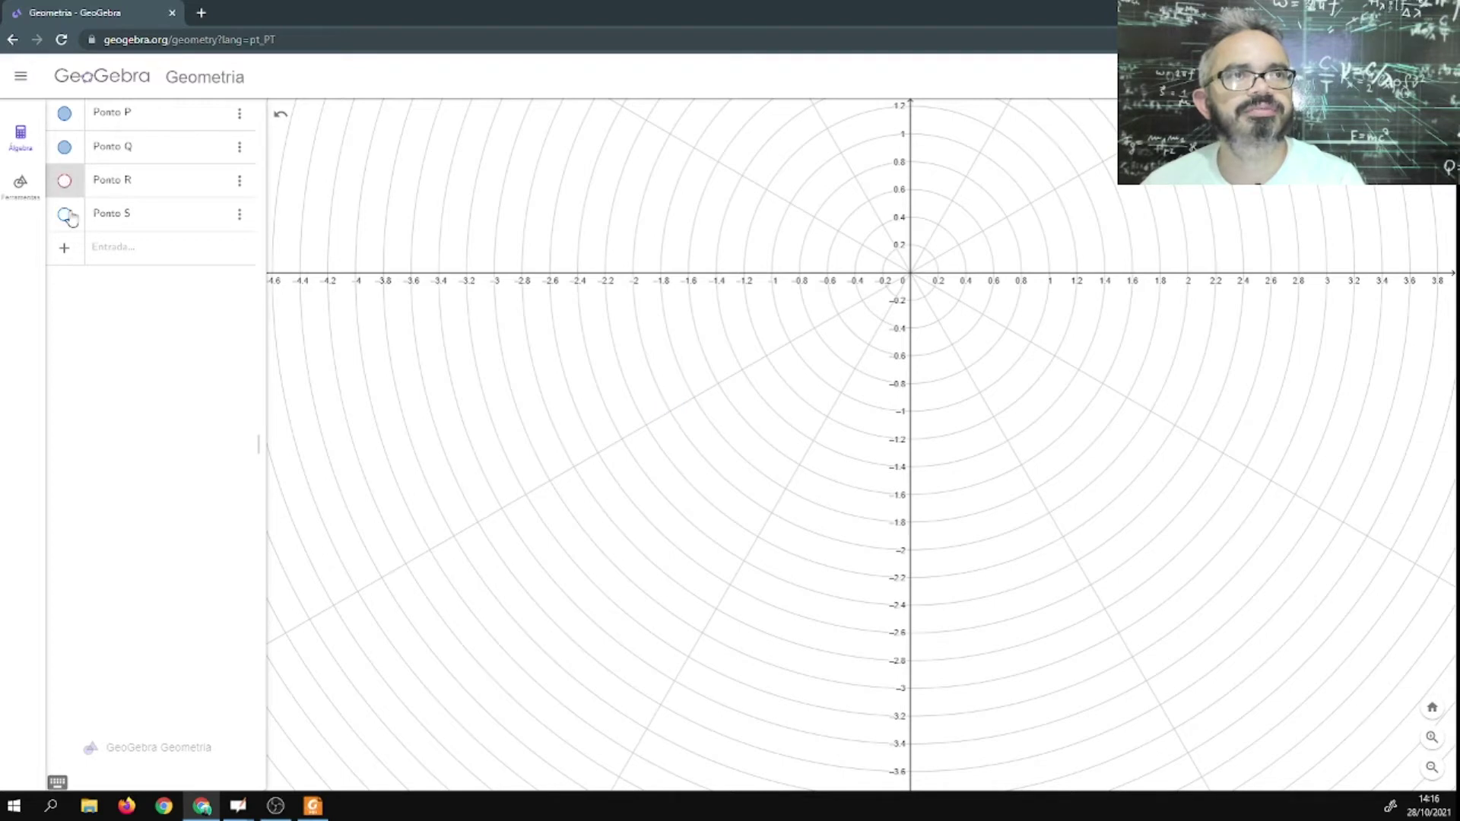
left_click(64, 183)
left_click(64, 214)
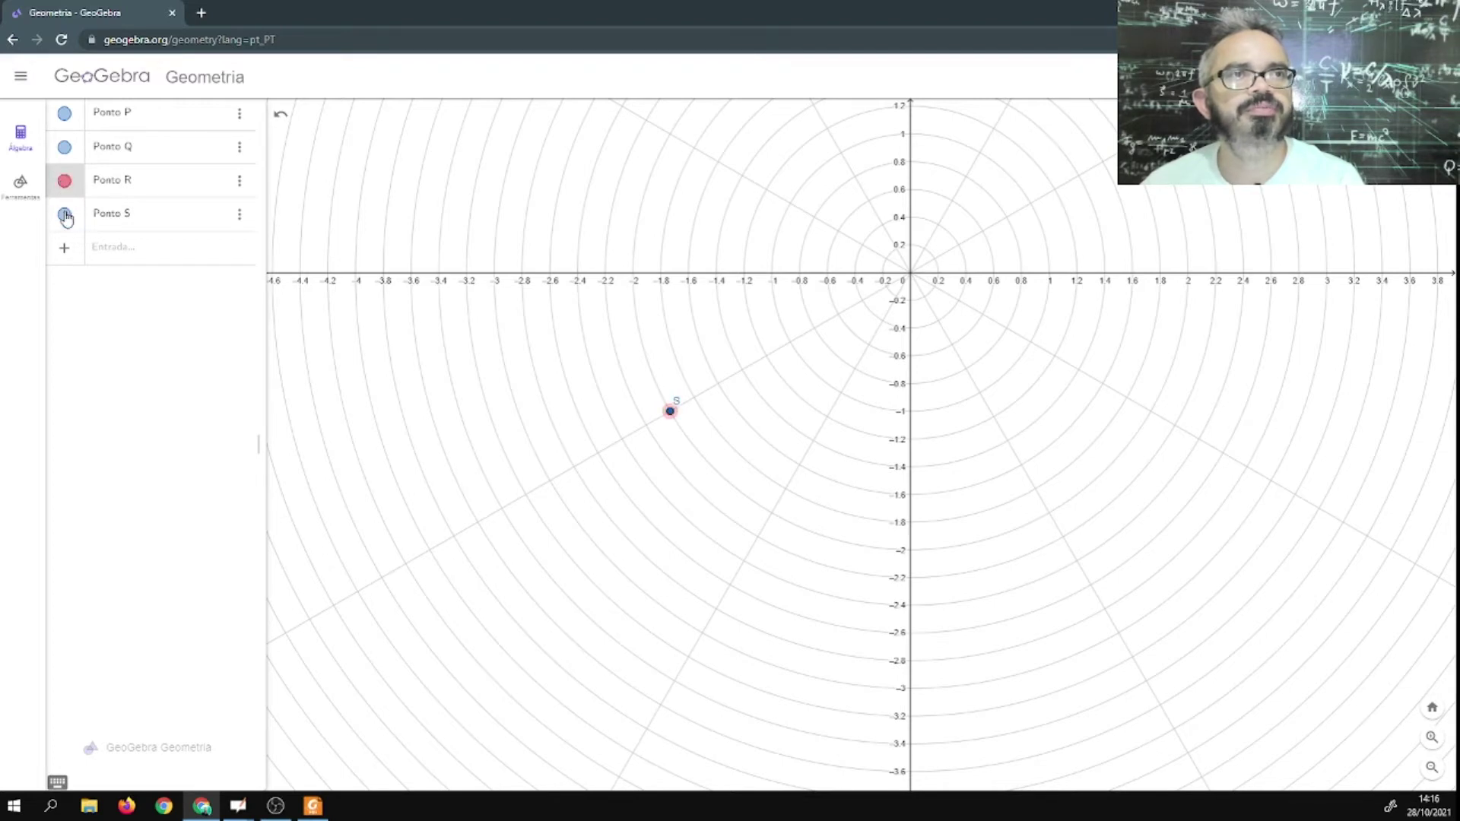
left_click(67, 185)
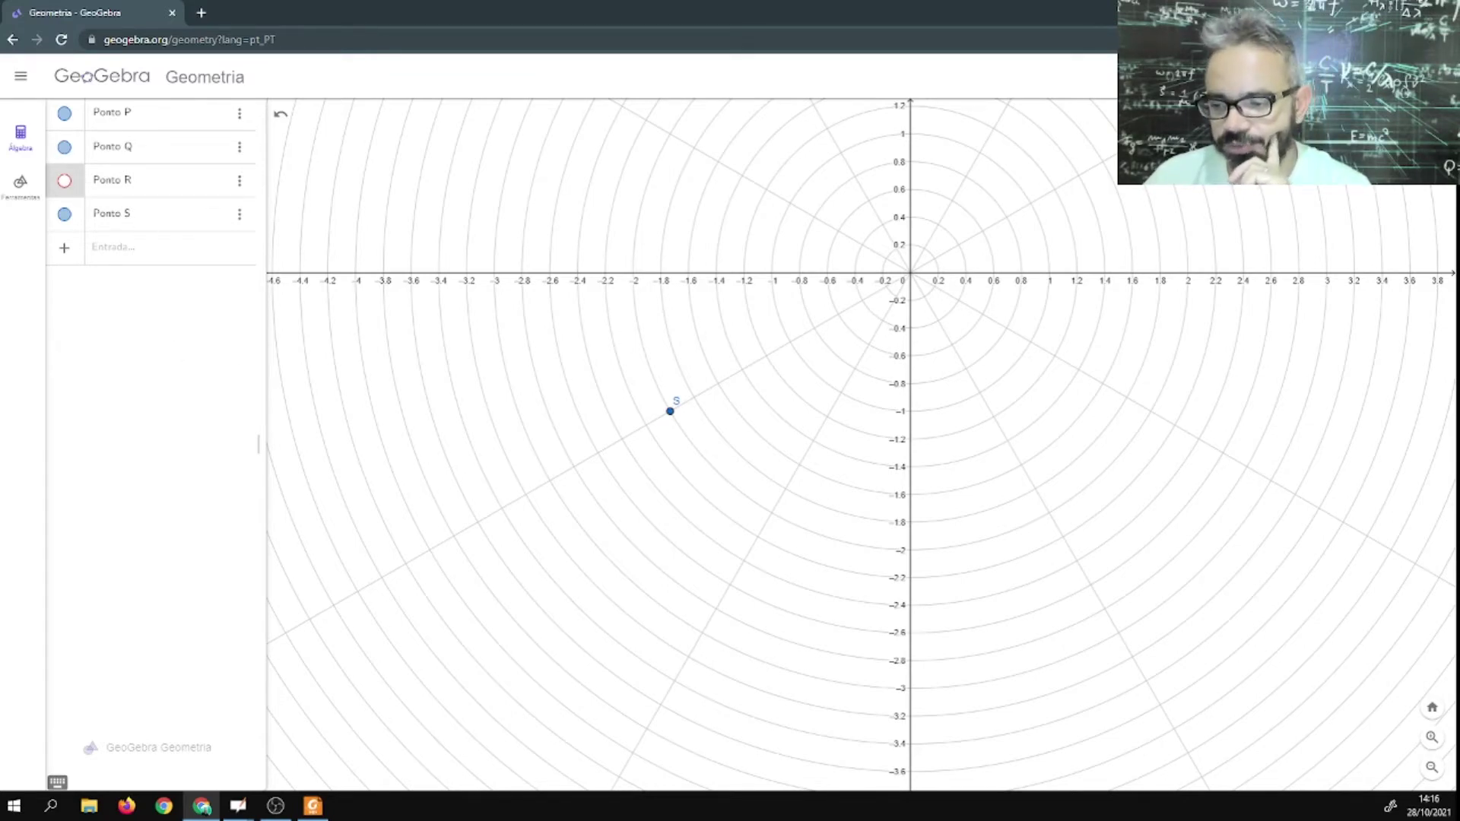
key("alt+Tab")
key("alt+Tab")
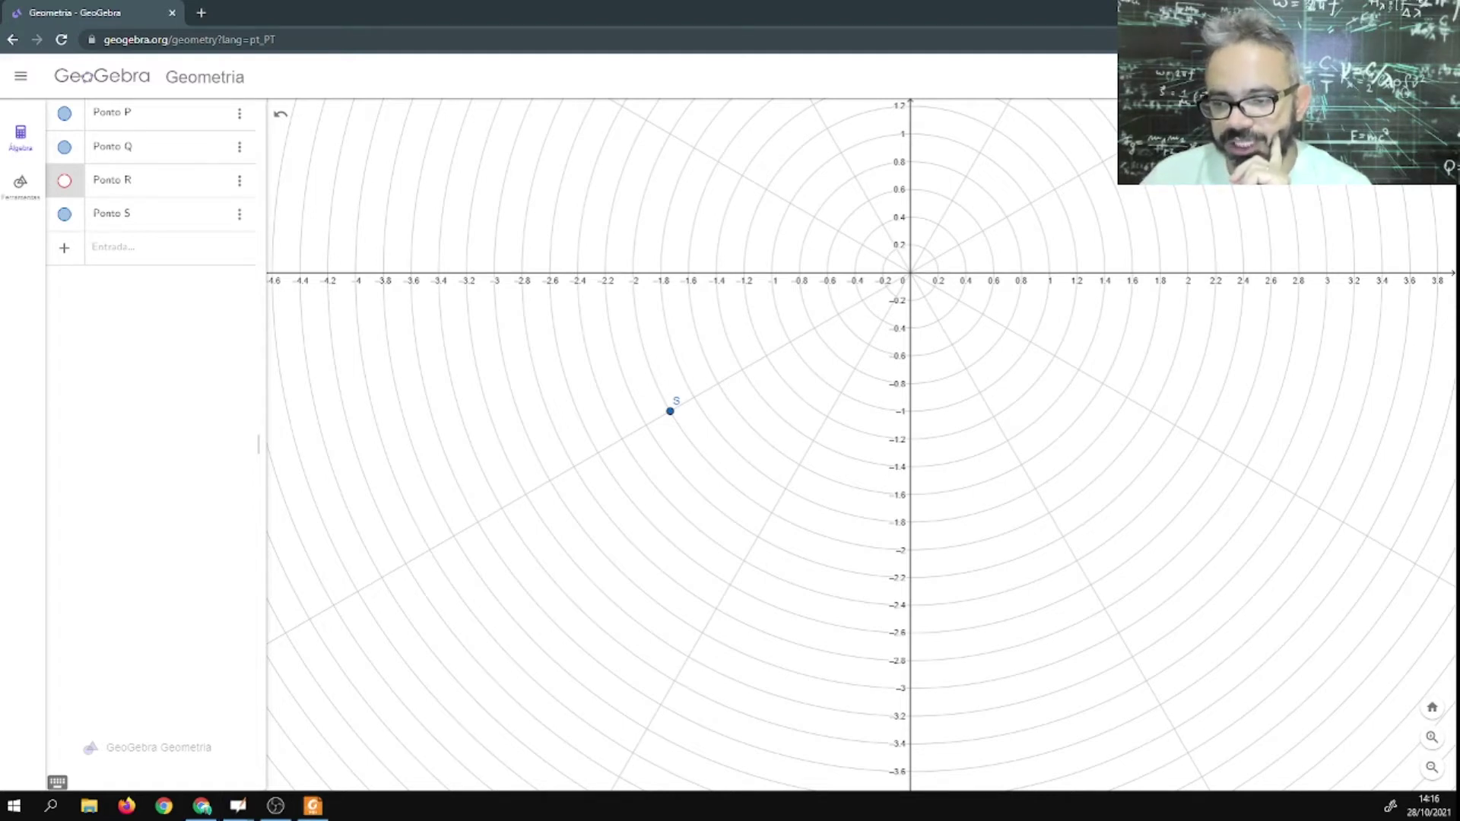
Switch to the slide presentation and advance to the example asking for all polar coordinates of P(2, π/6).
key("alt+Tab")
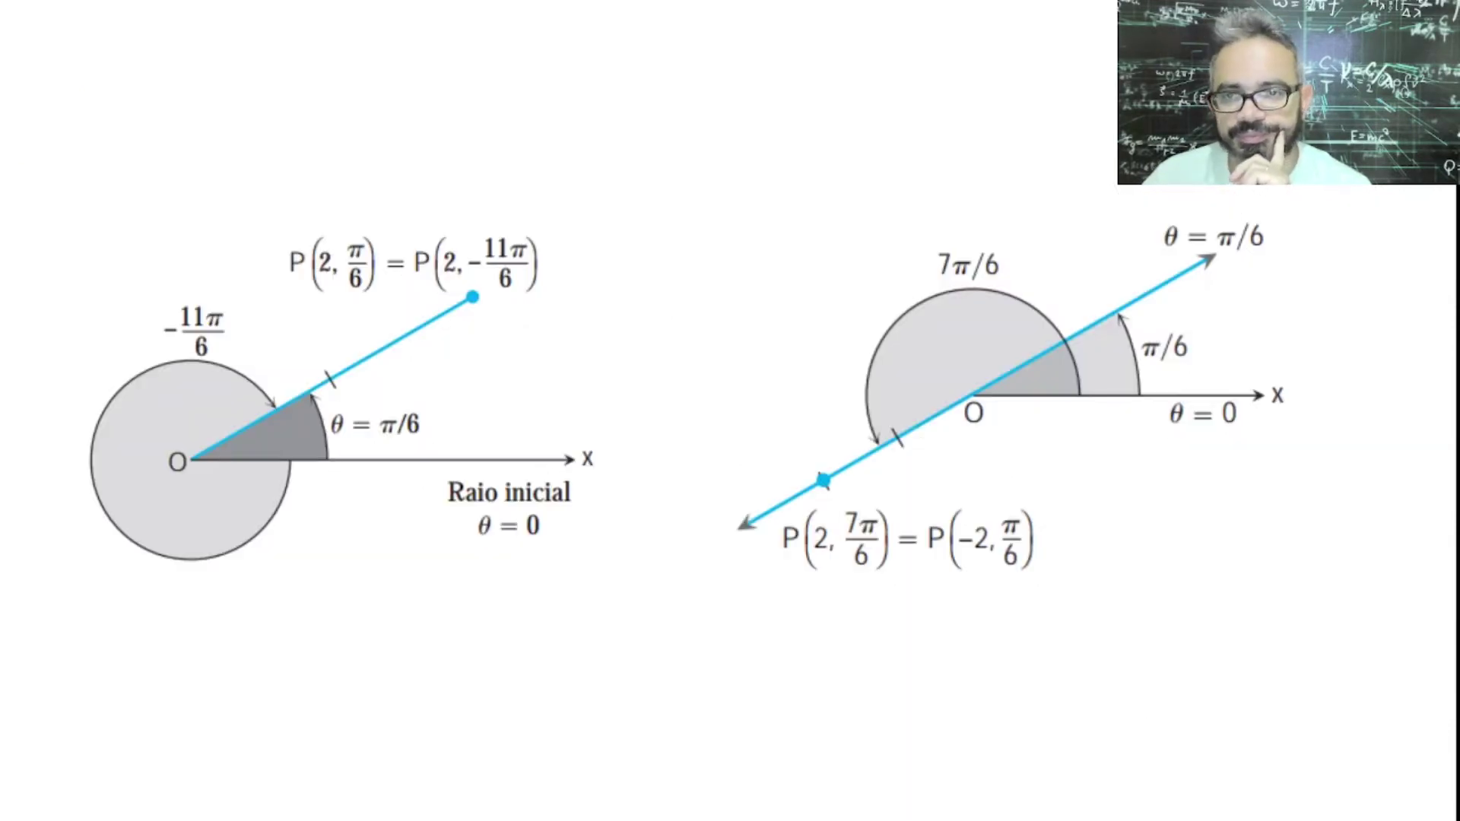
key("Right")
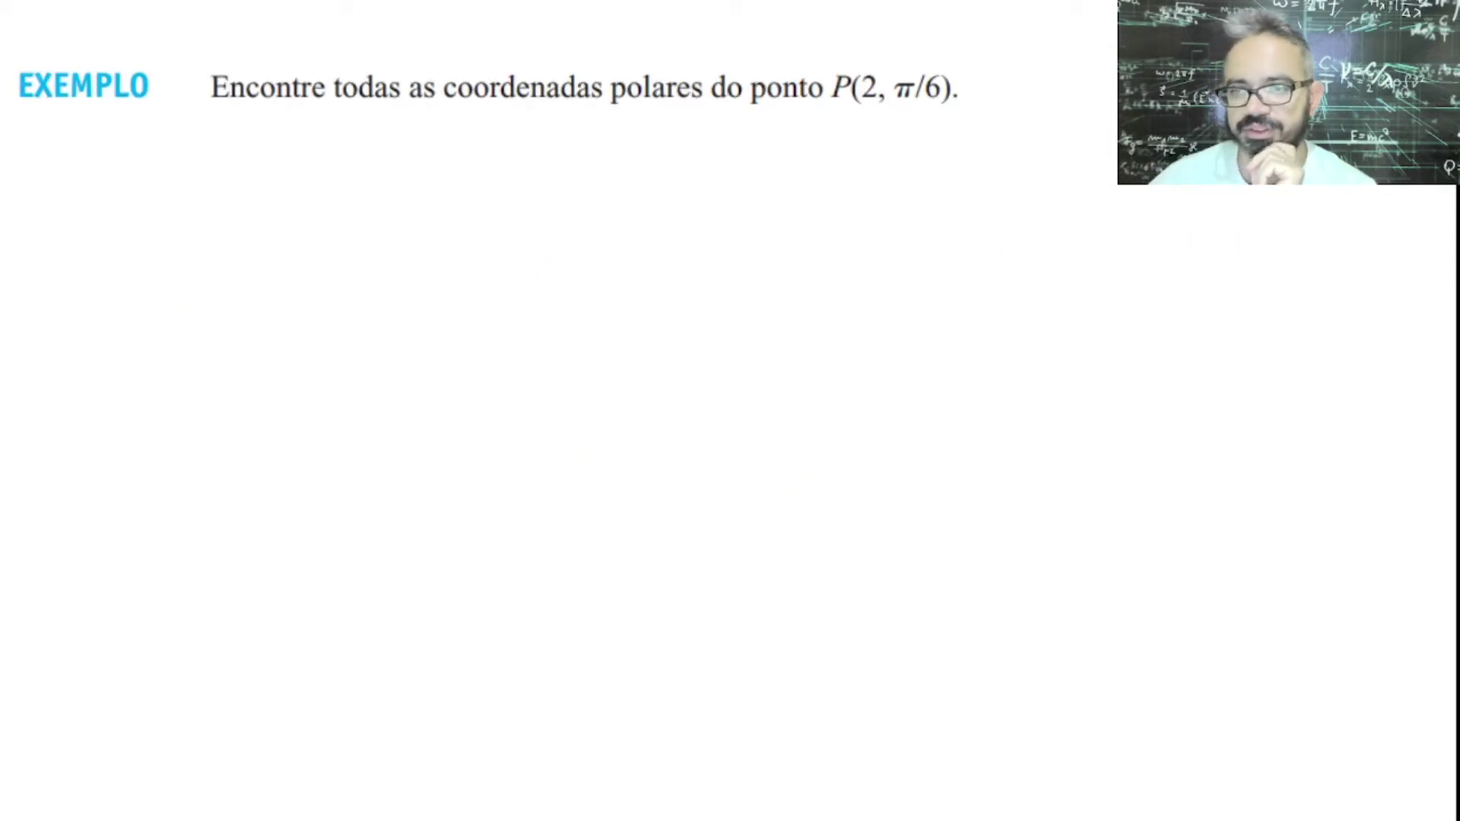
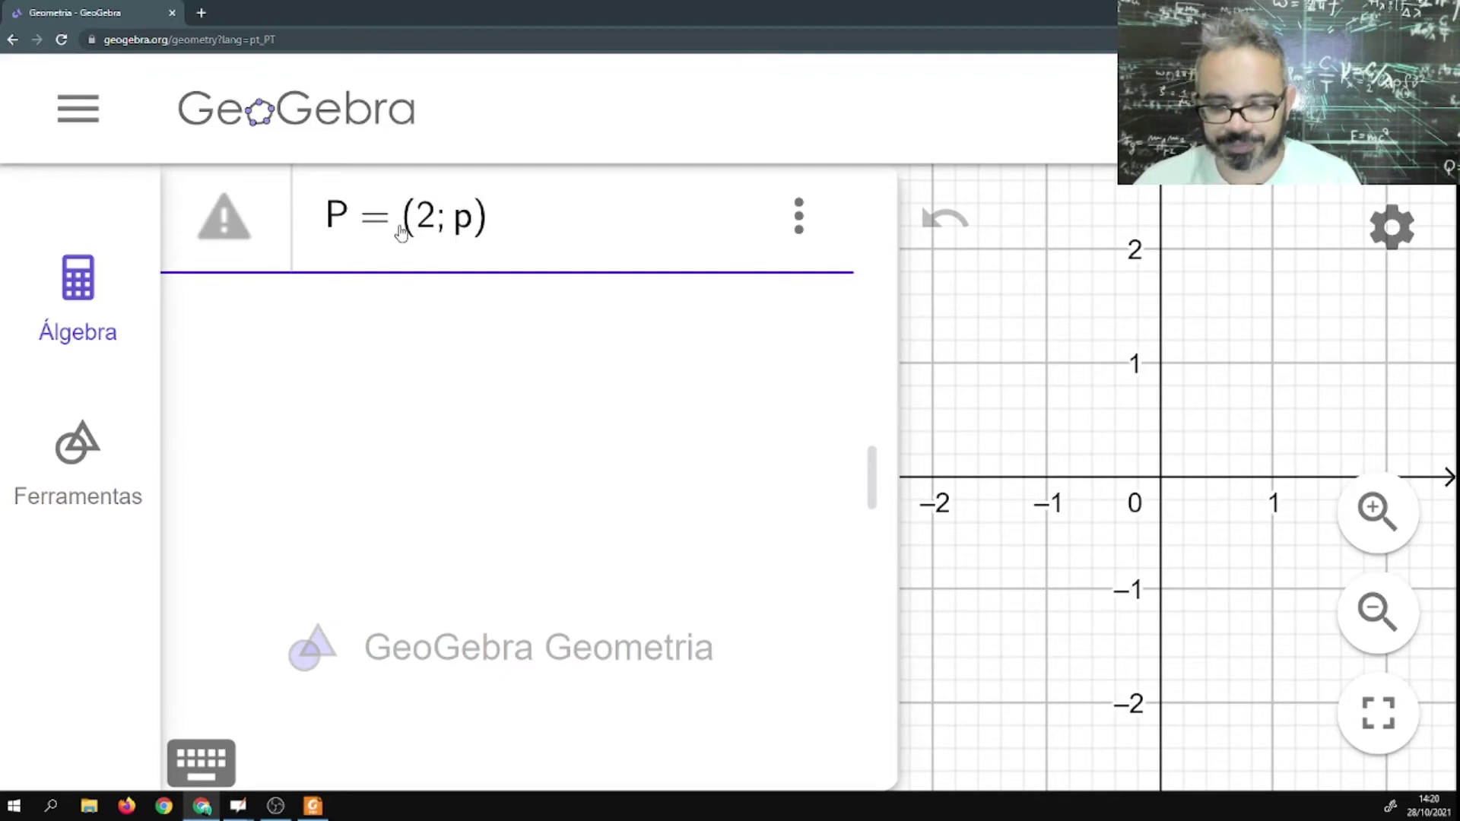
Plot point P at polar coordinates (2; pi/6) and change the grid to Polar.
type("/6")
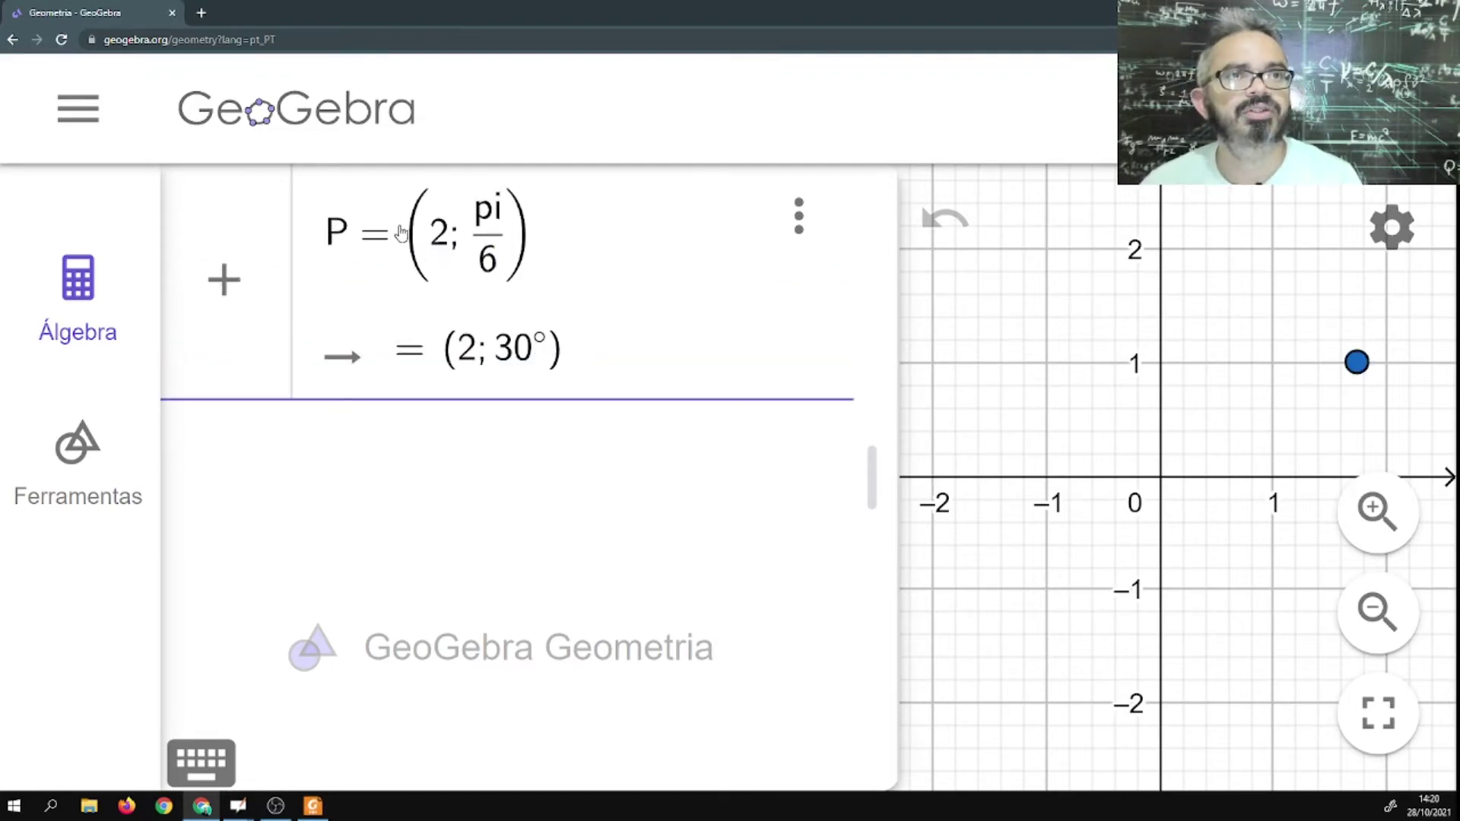
key("Return")
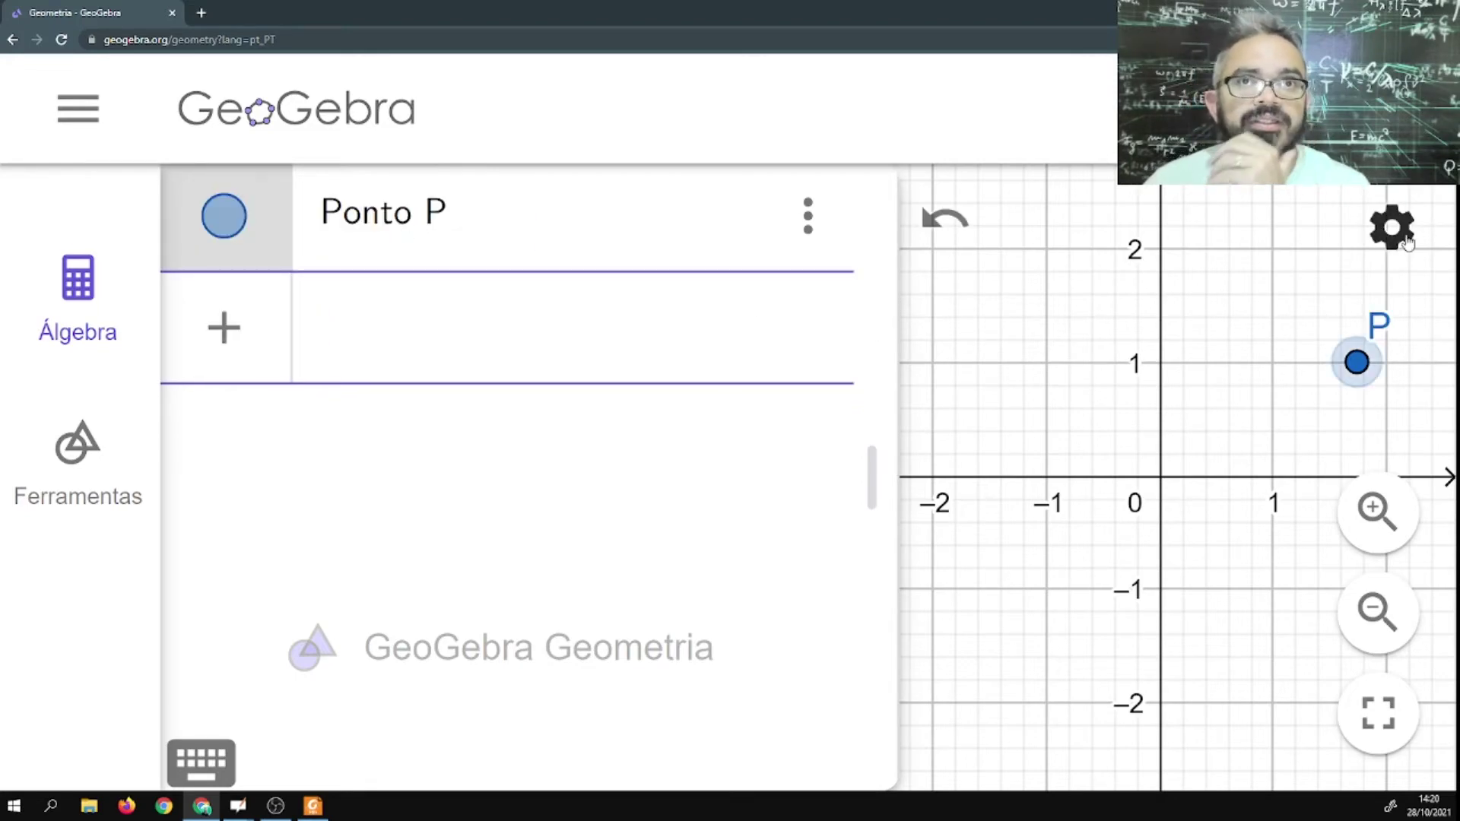
left_click(1408, 242)
left_click(1263, 323)
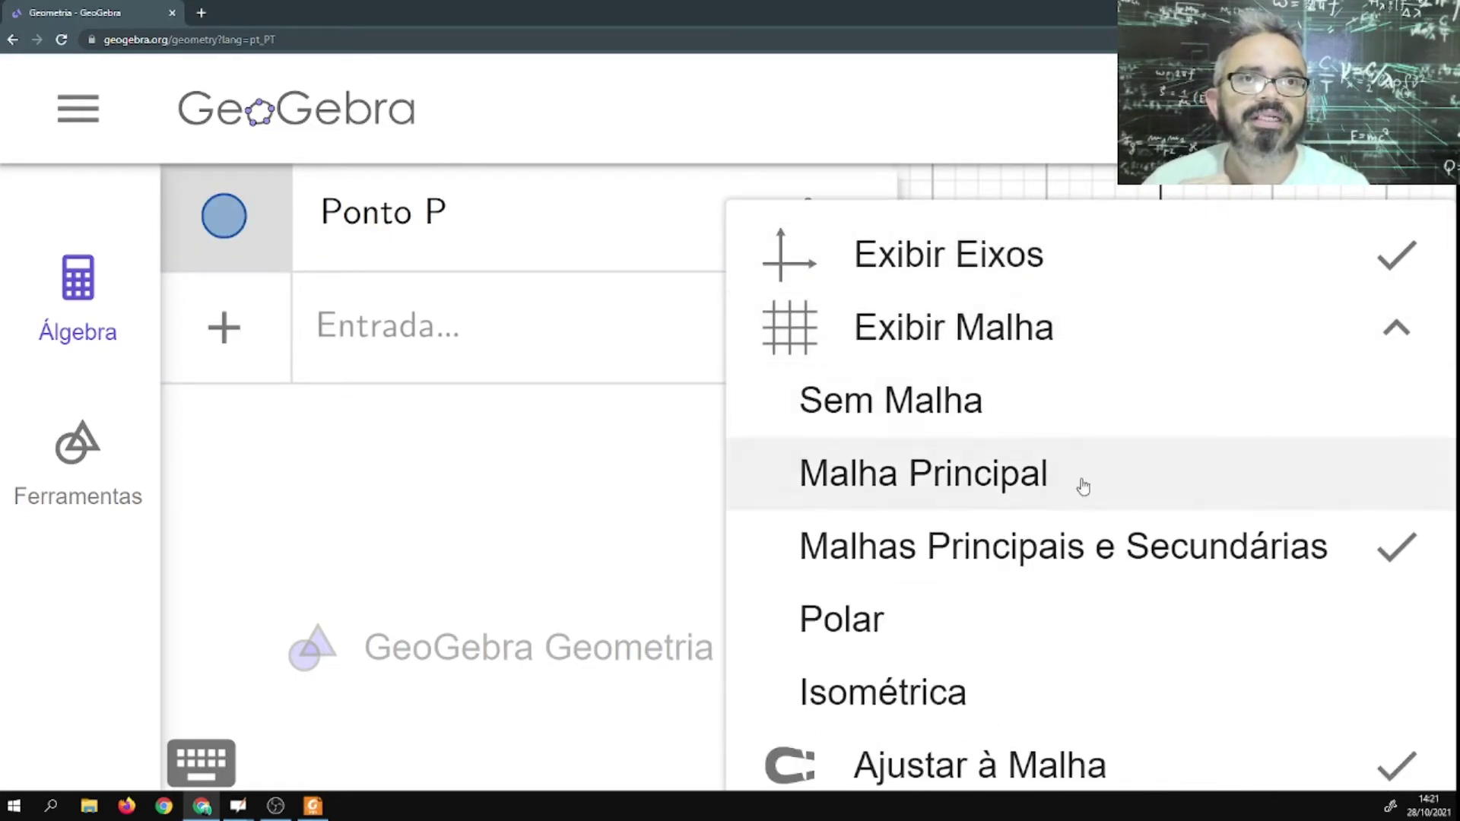
left_click(884, 609)
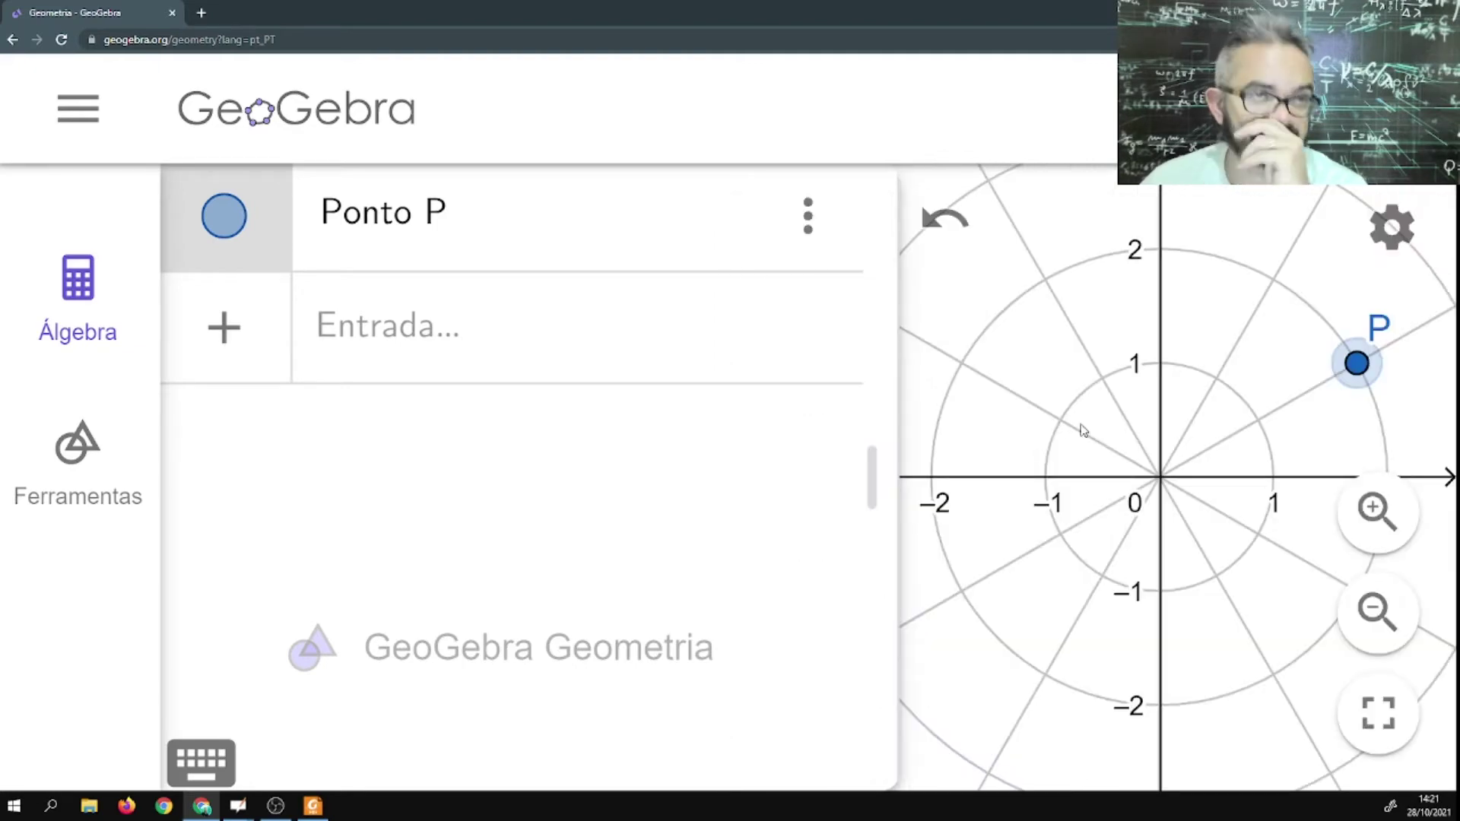
Create a slider for a new variable n below point P.
left_click(394, 325)
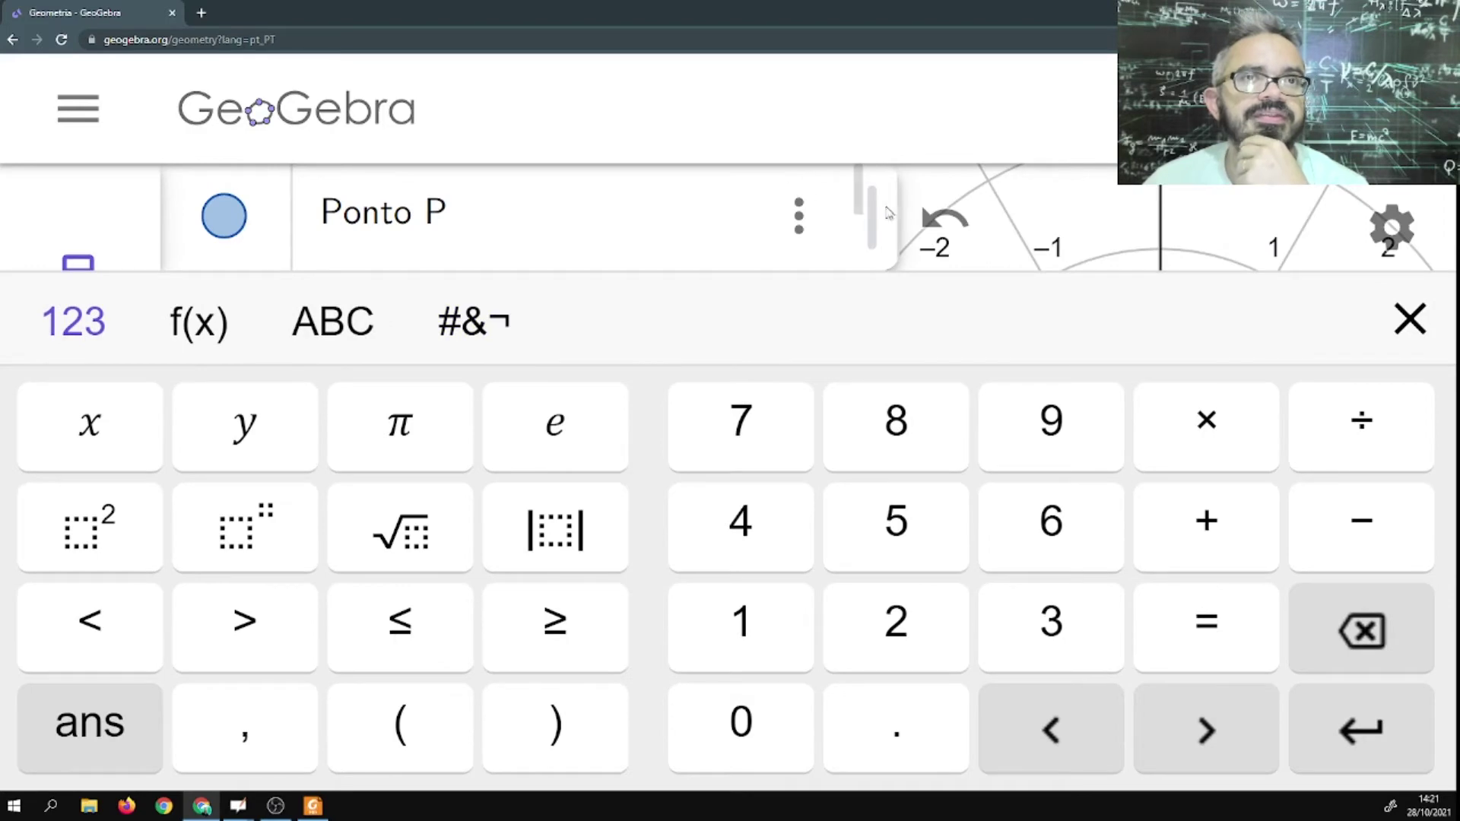
scroll(782, 221, "down", 2)
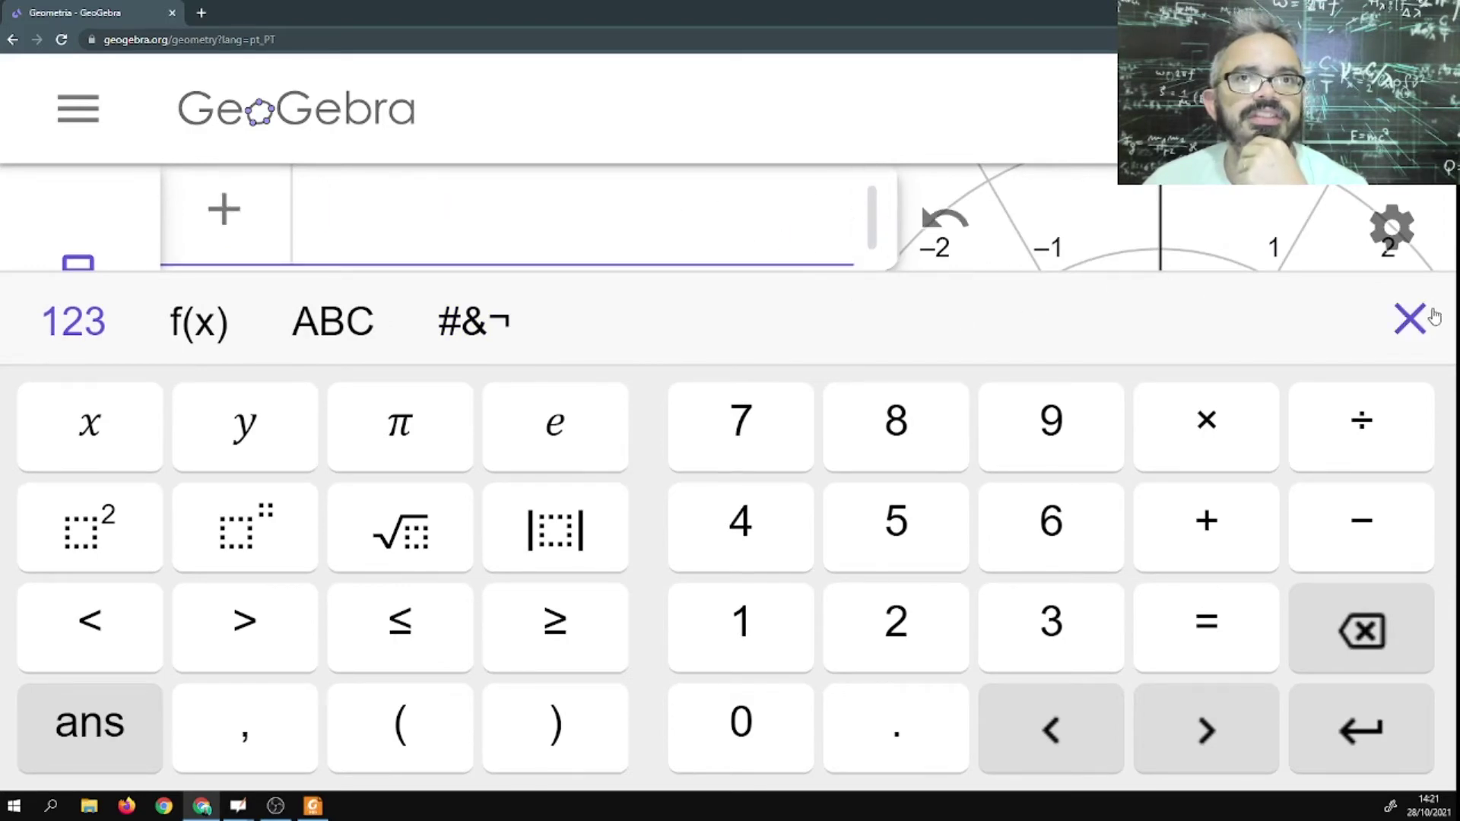
left_click(1410, 319)
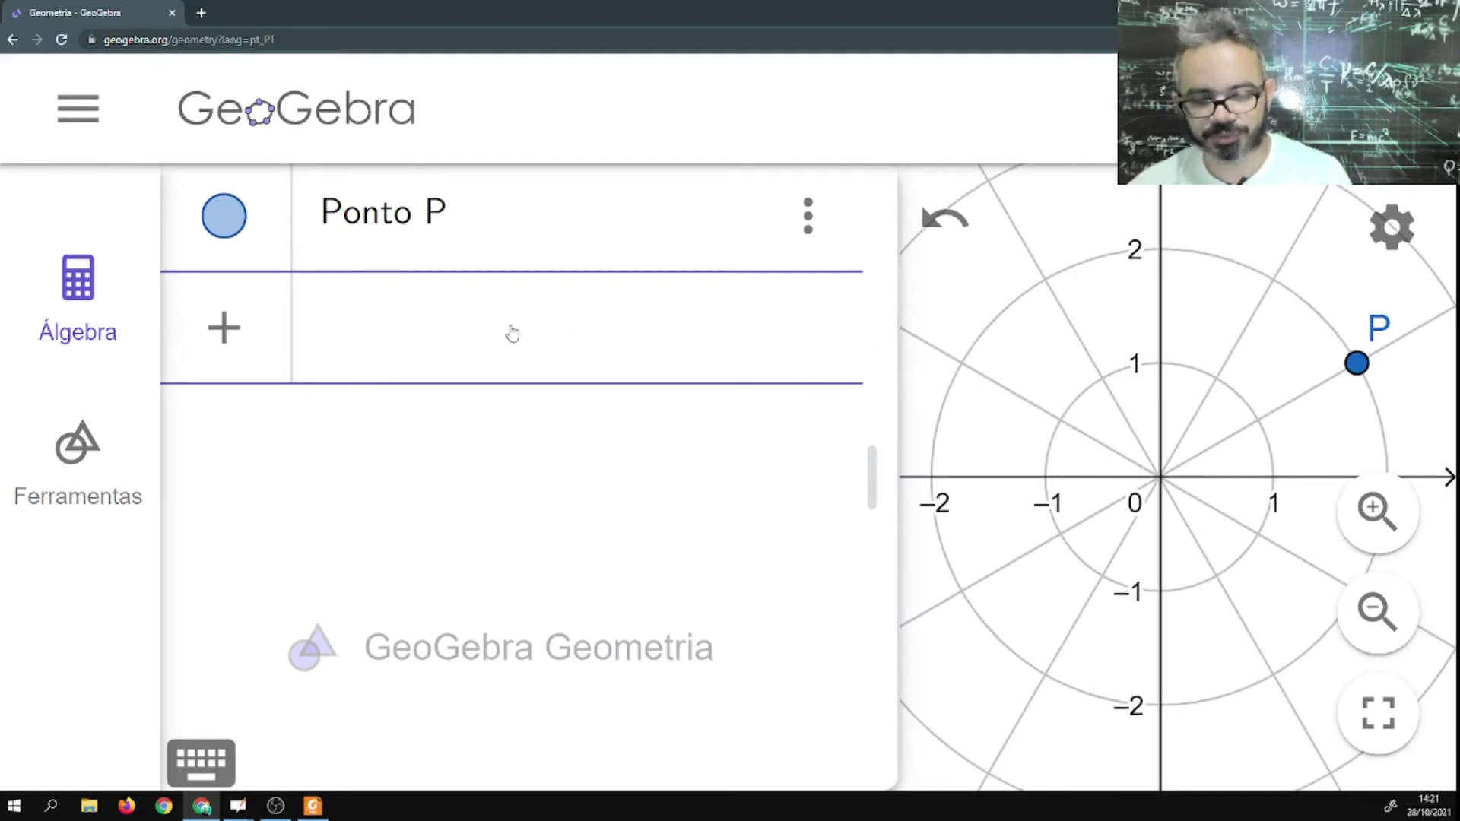
type("n")
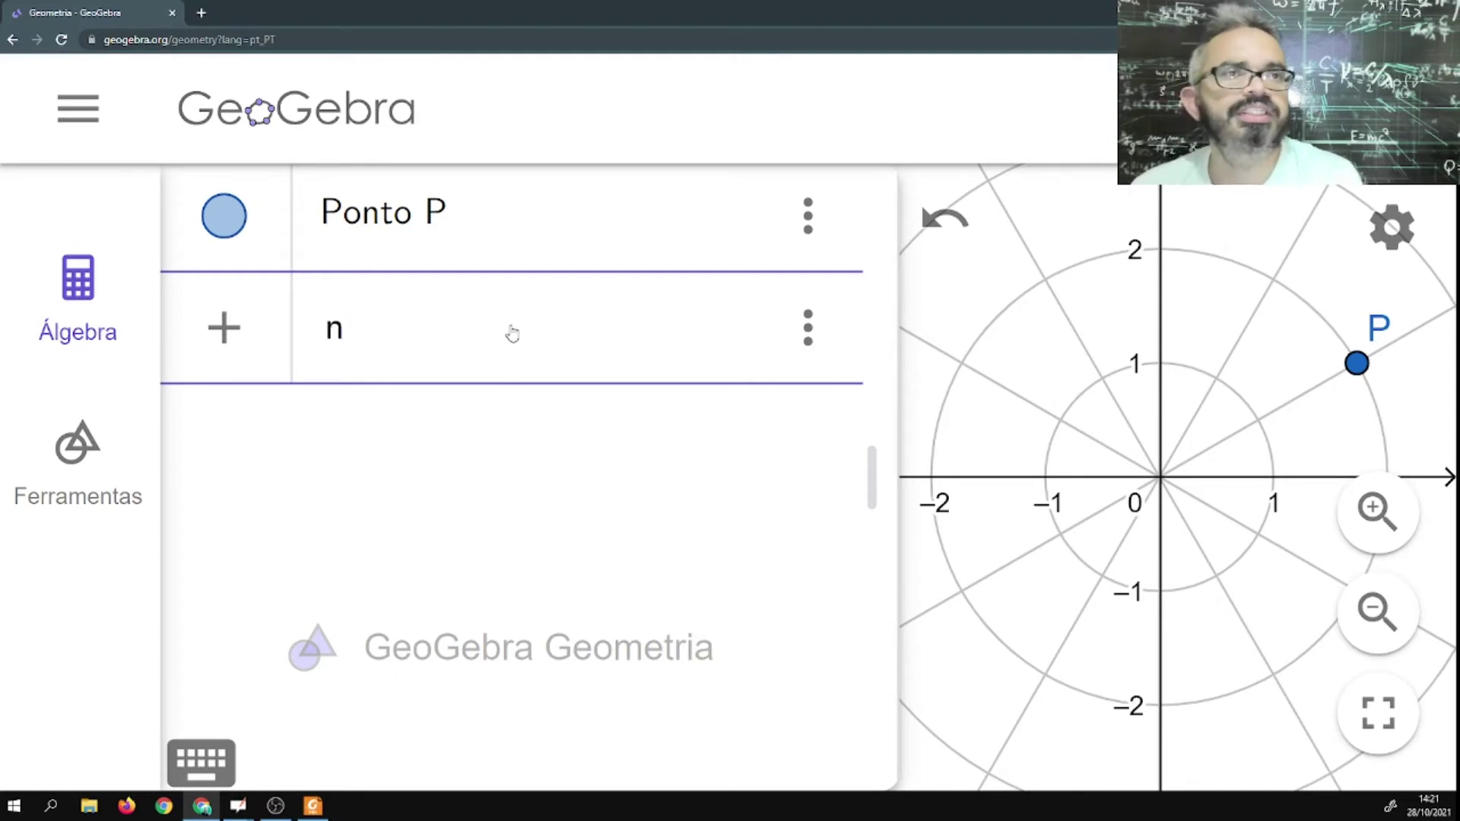
key("Return")
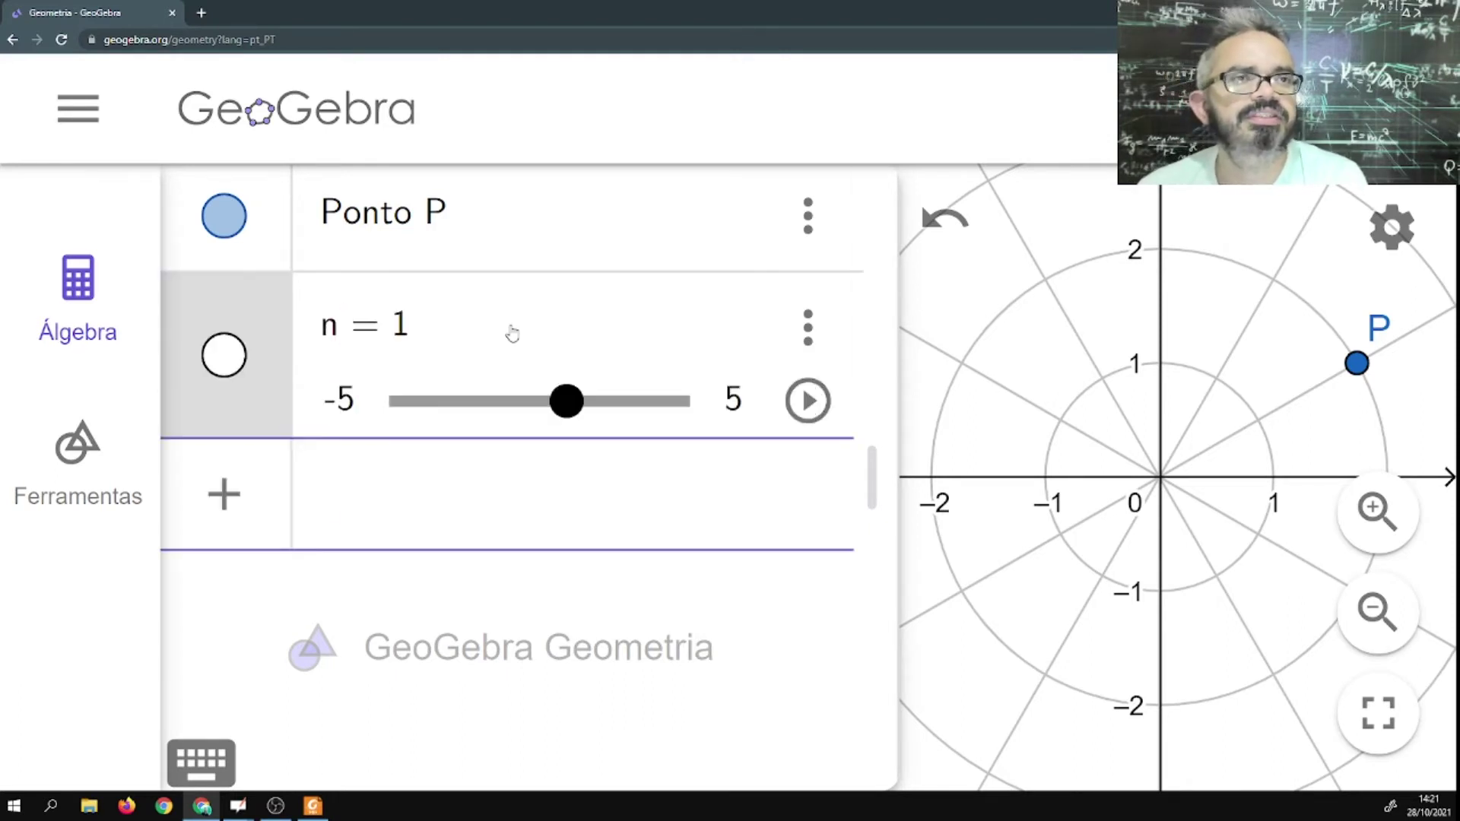
Set the minimum of slider n to 0 and close its settings.
left_click(815, 339)
left_click(837, 483)
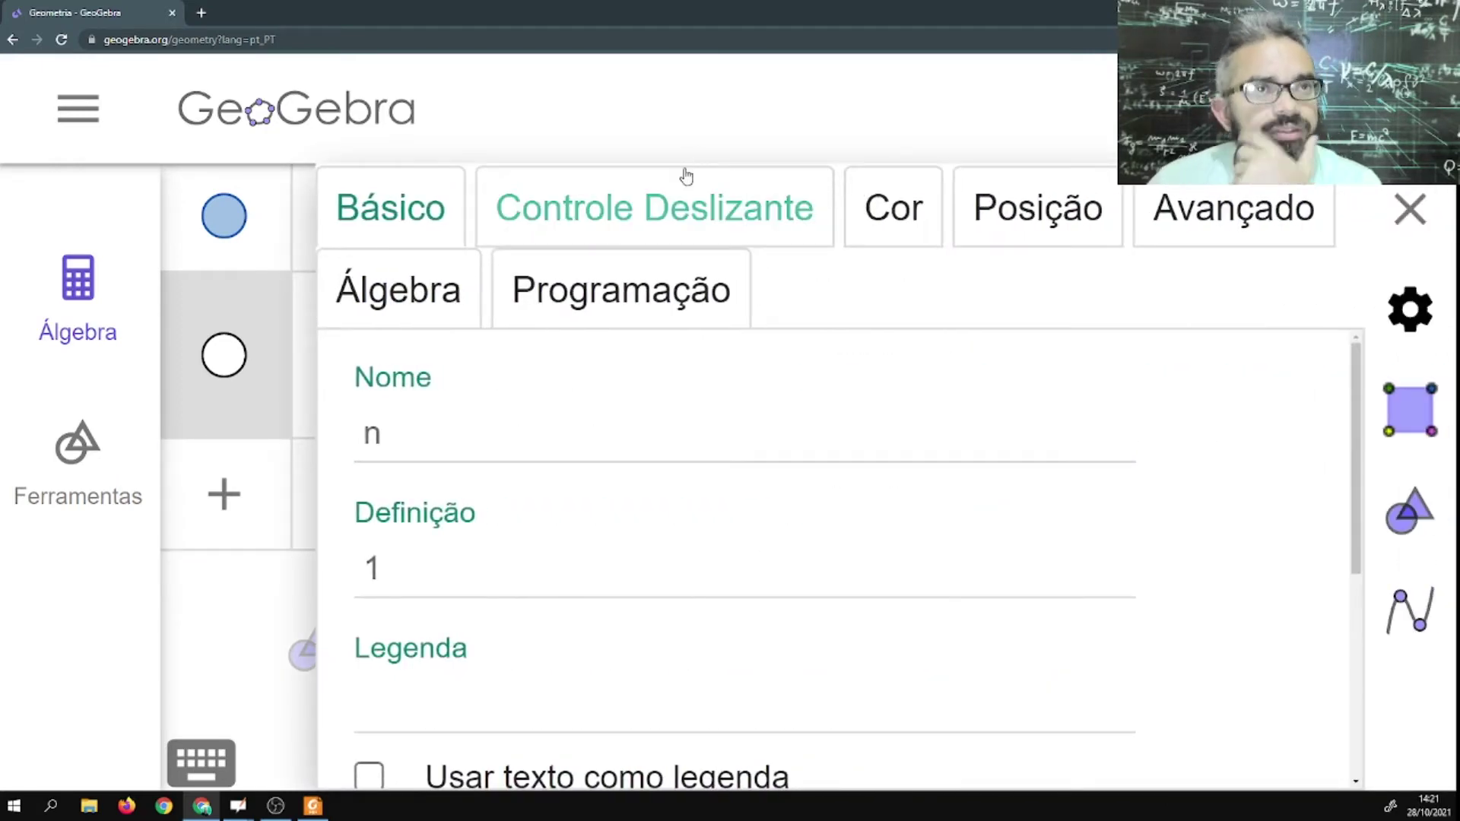
left_click(683, 191)
left_click(437, 413)
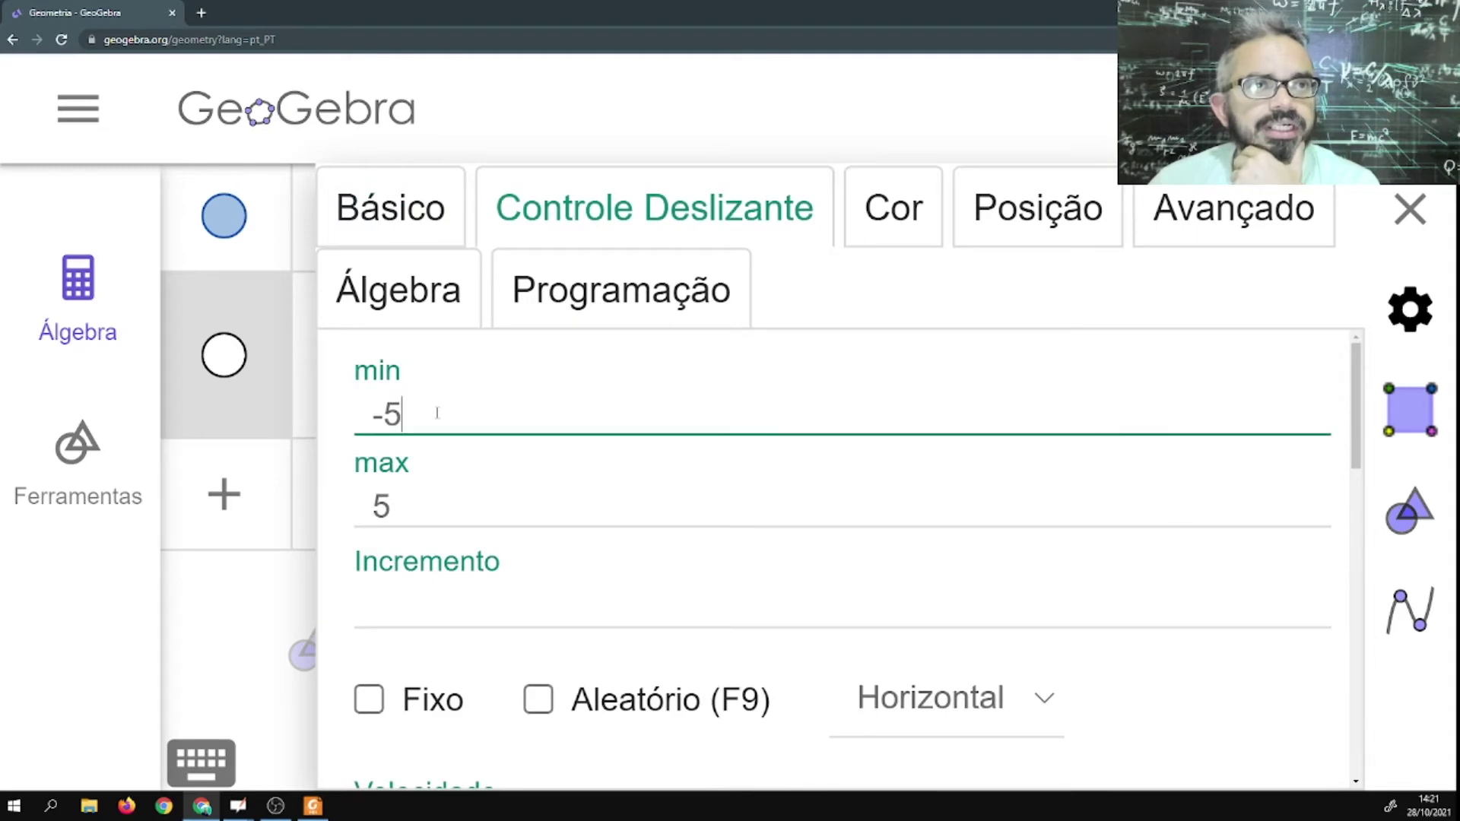
key("BackSpace")
key("BackSpace")
type("0")
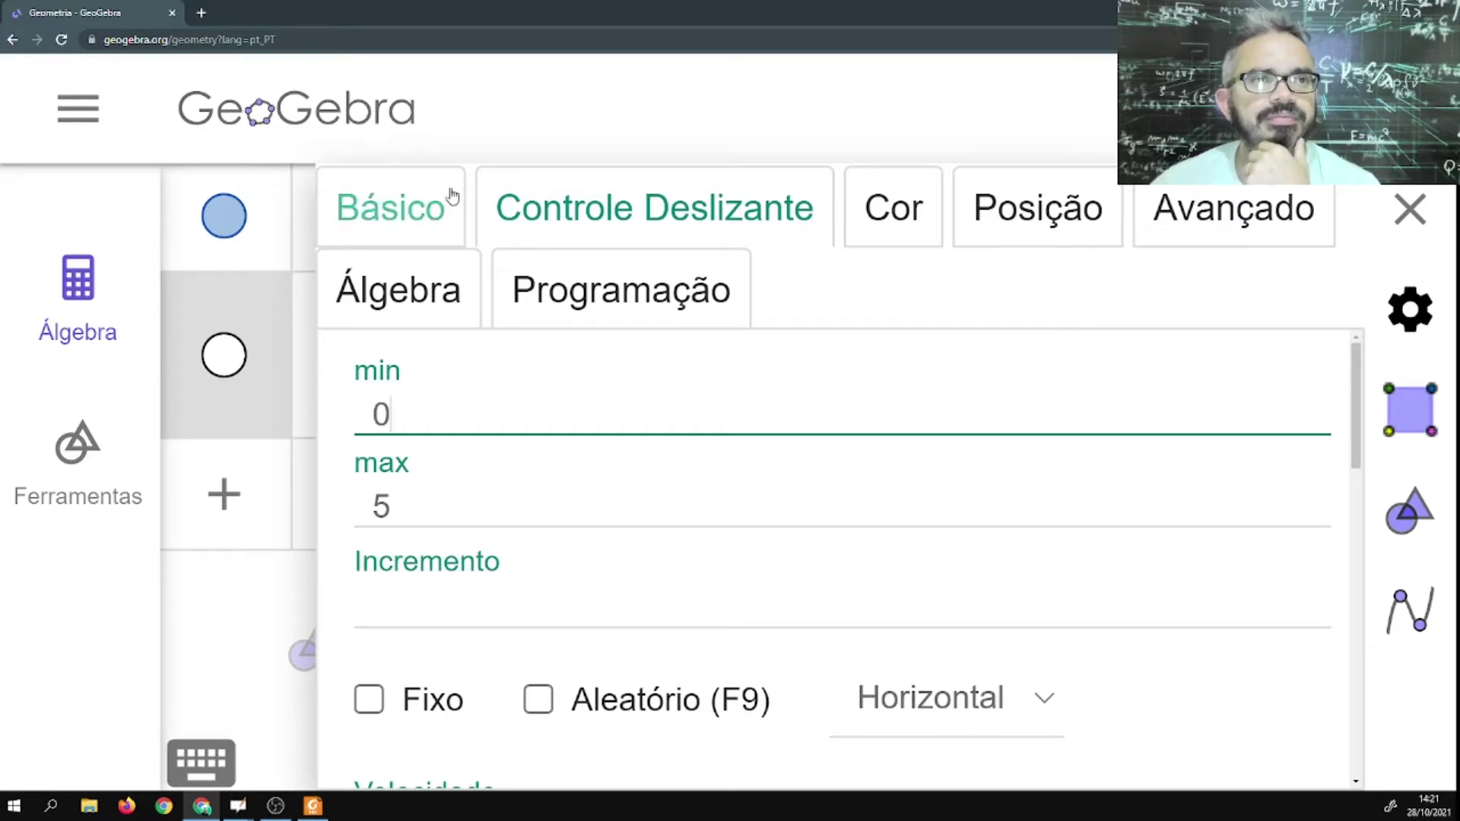
left_click(467, 505)
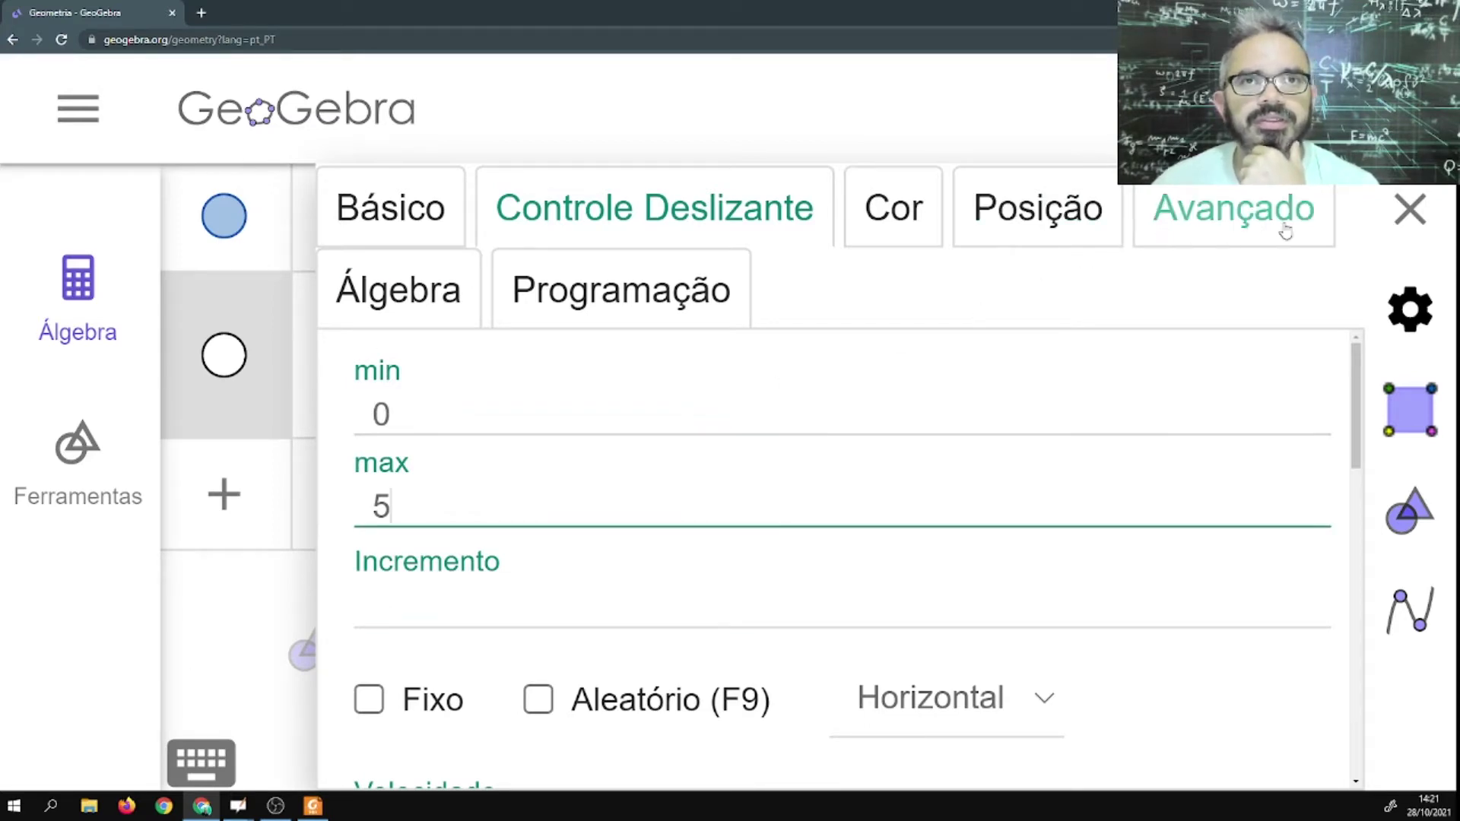
left_click(1410, 209)
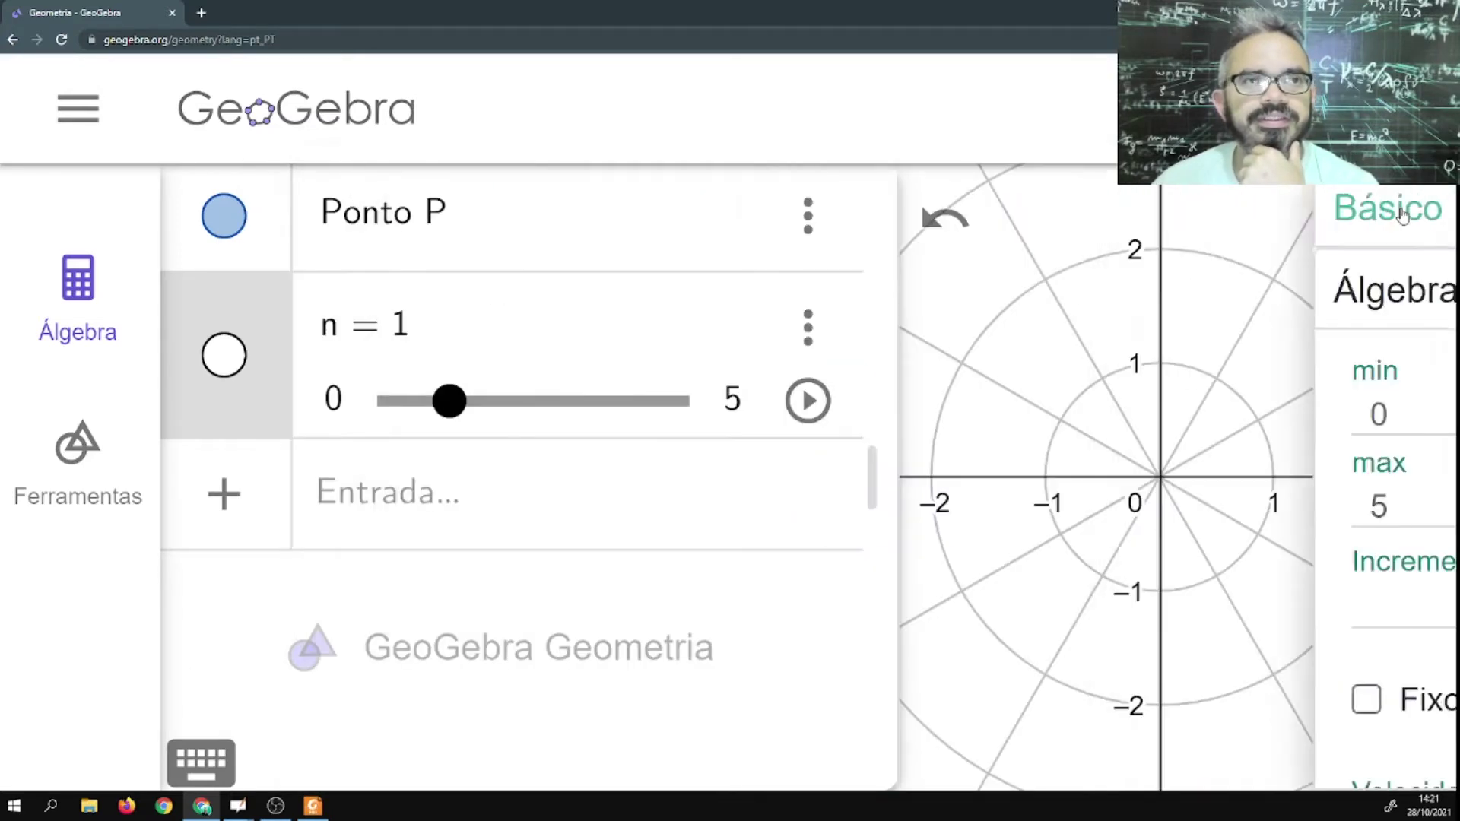
Begin defining a new polar point Q with radius 2, using a semicolon as the coordinate separator.
left_click(478, 511)
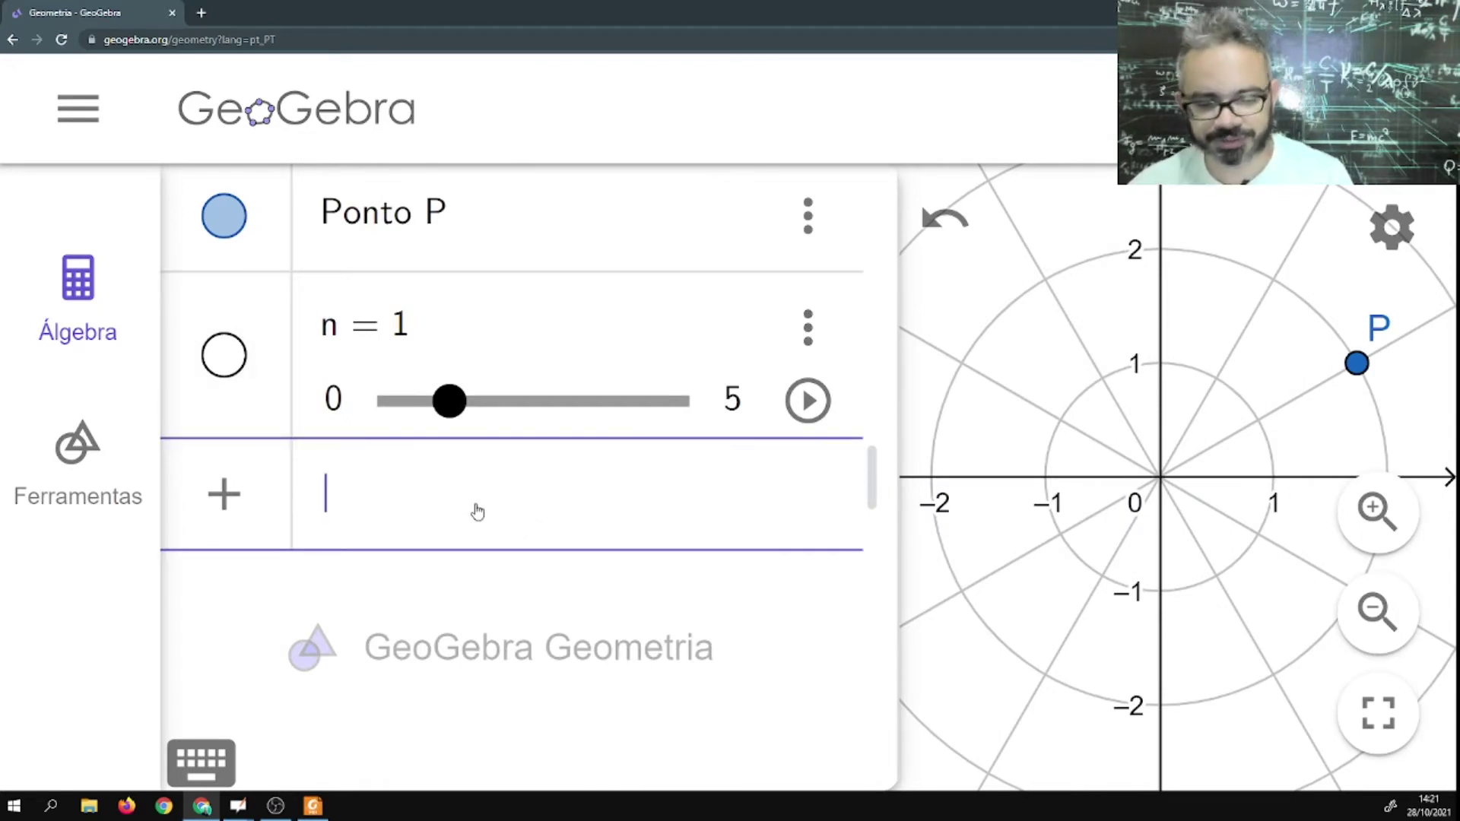
type("Q=")
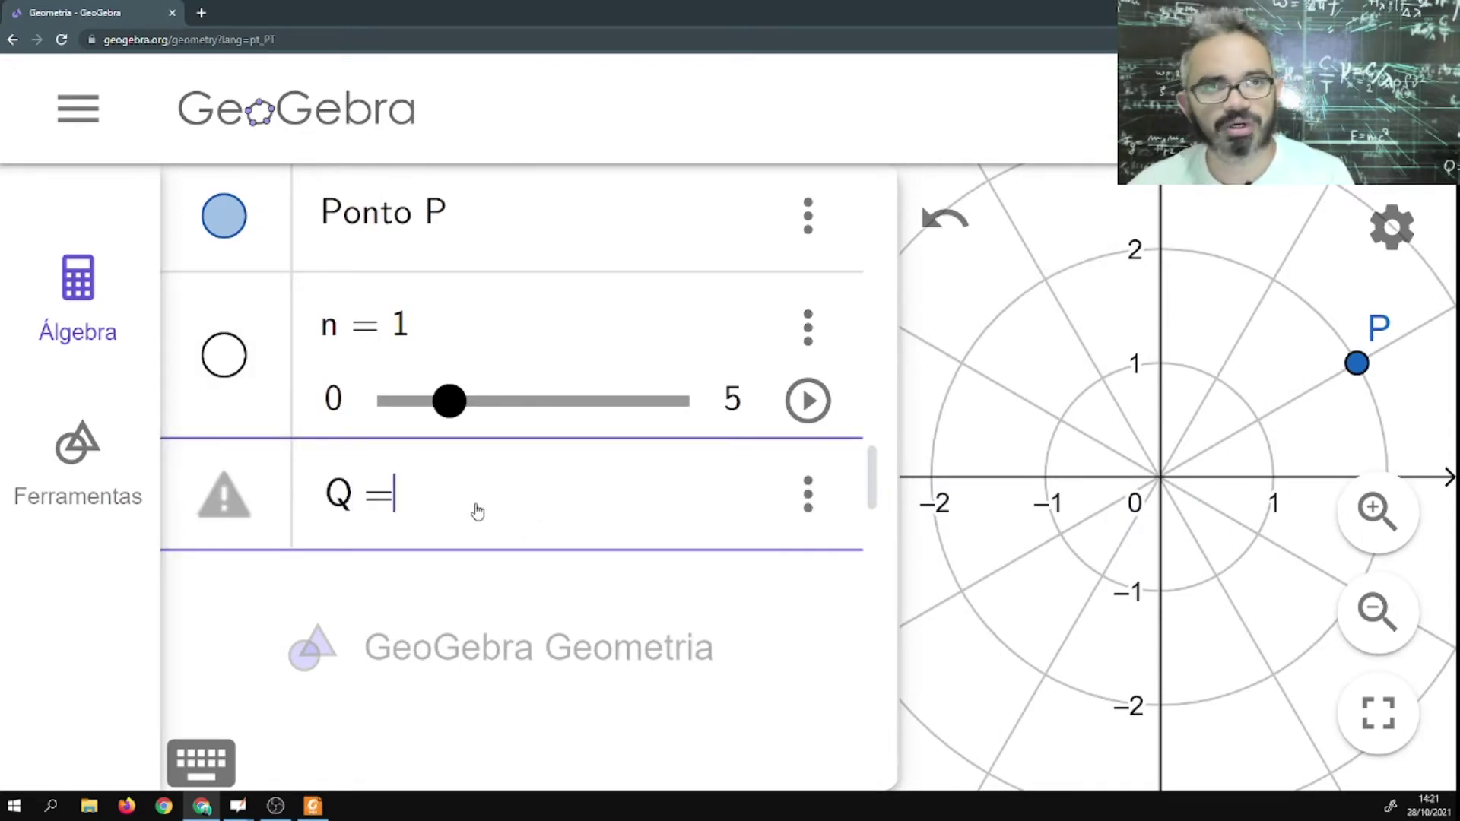
type("(")
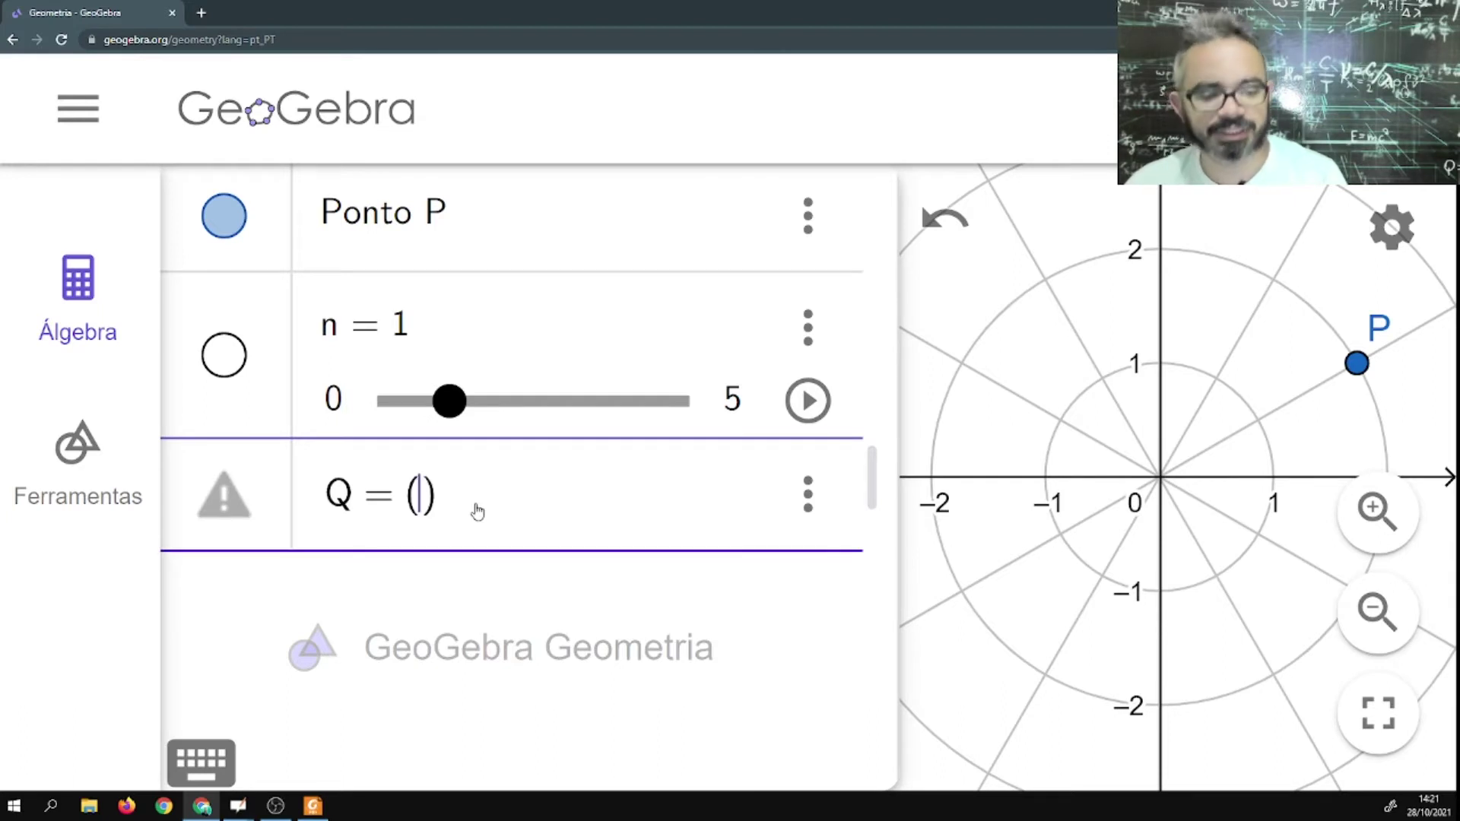
type("2,")
key("BackSpace")
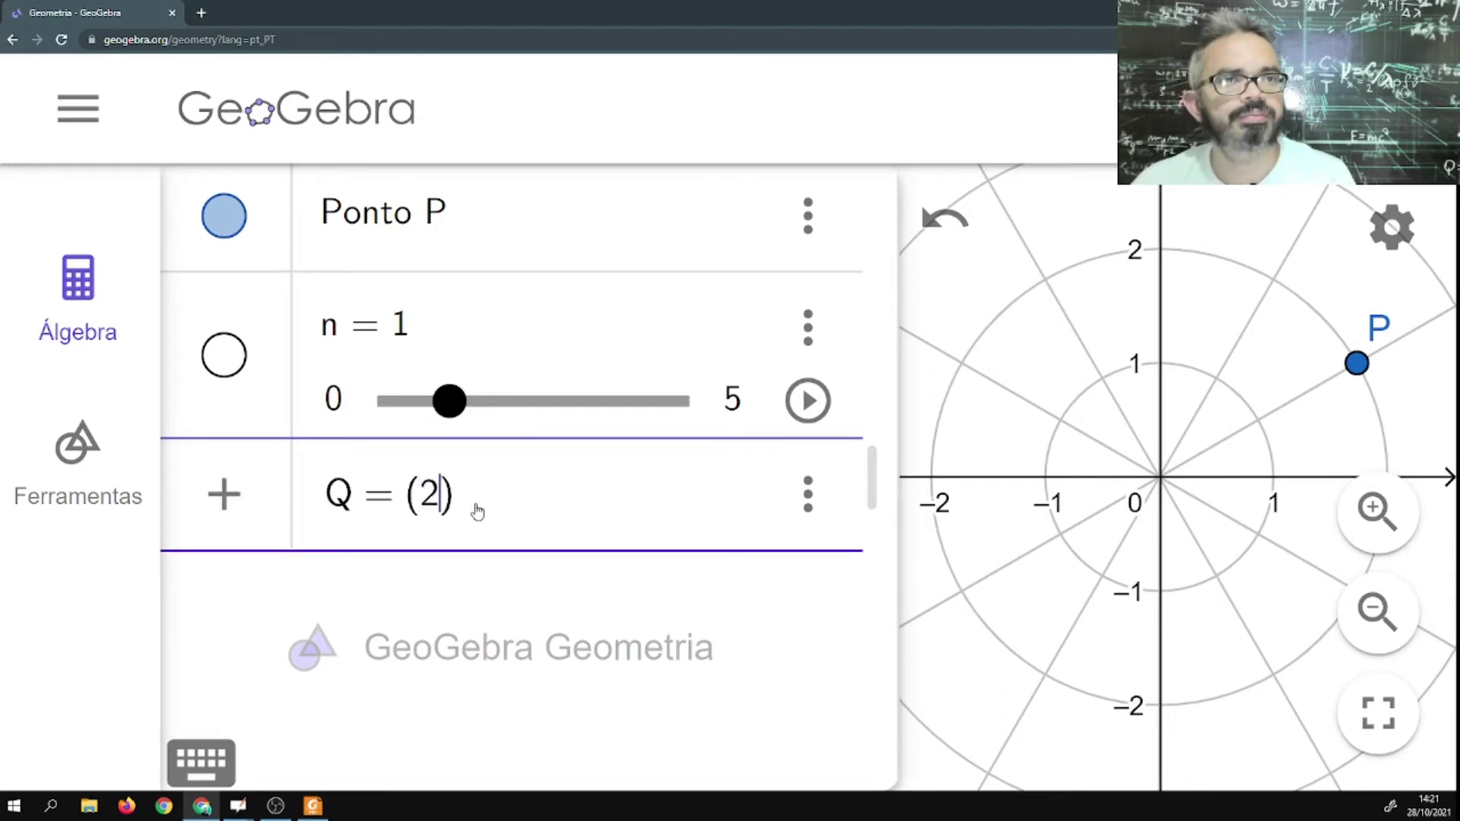
type("; ")
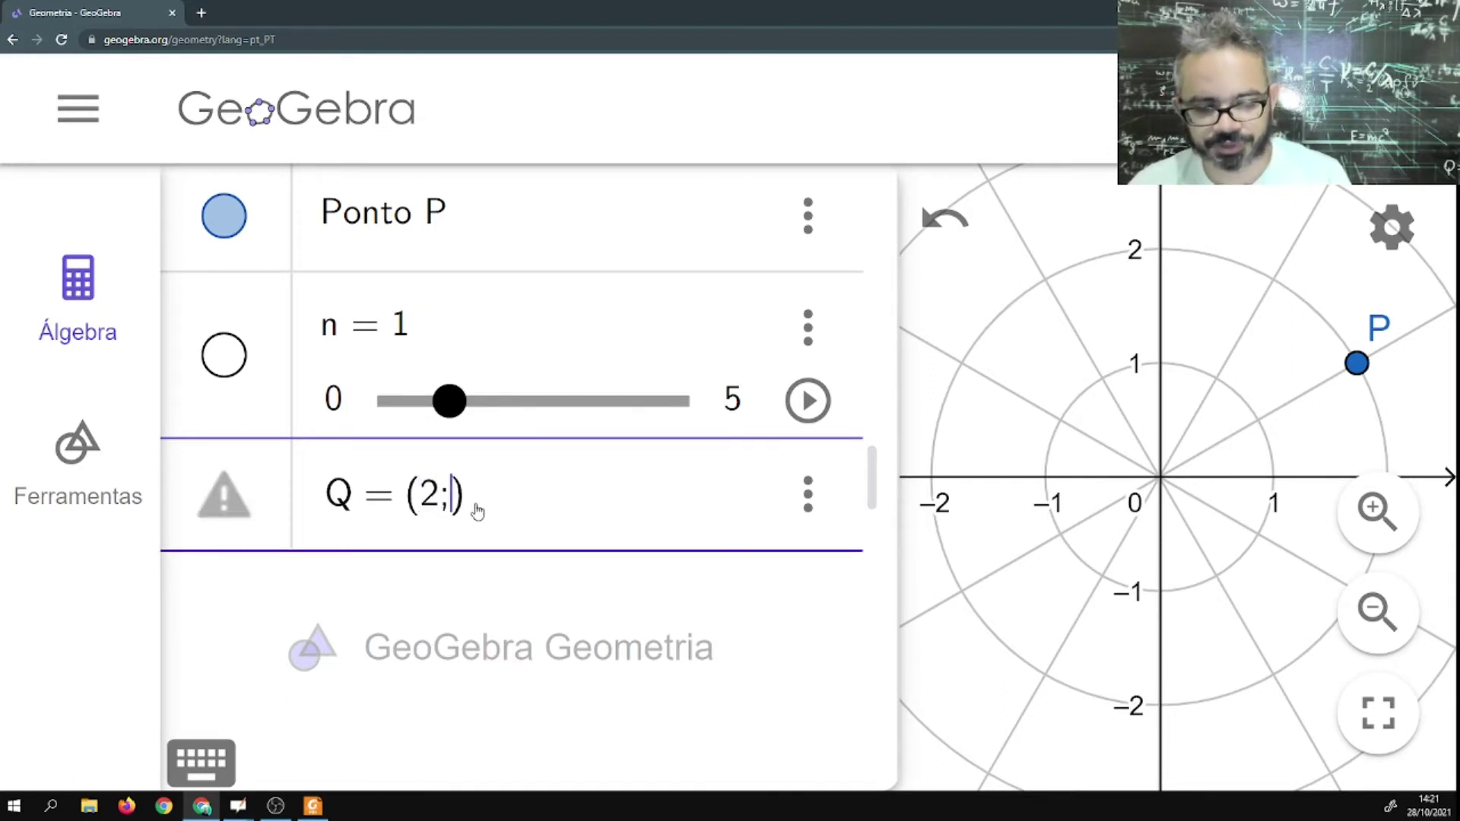
type("2")
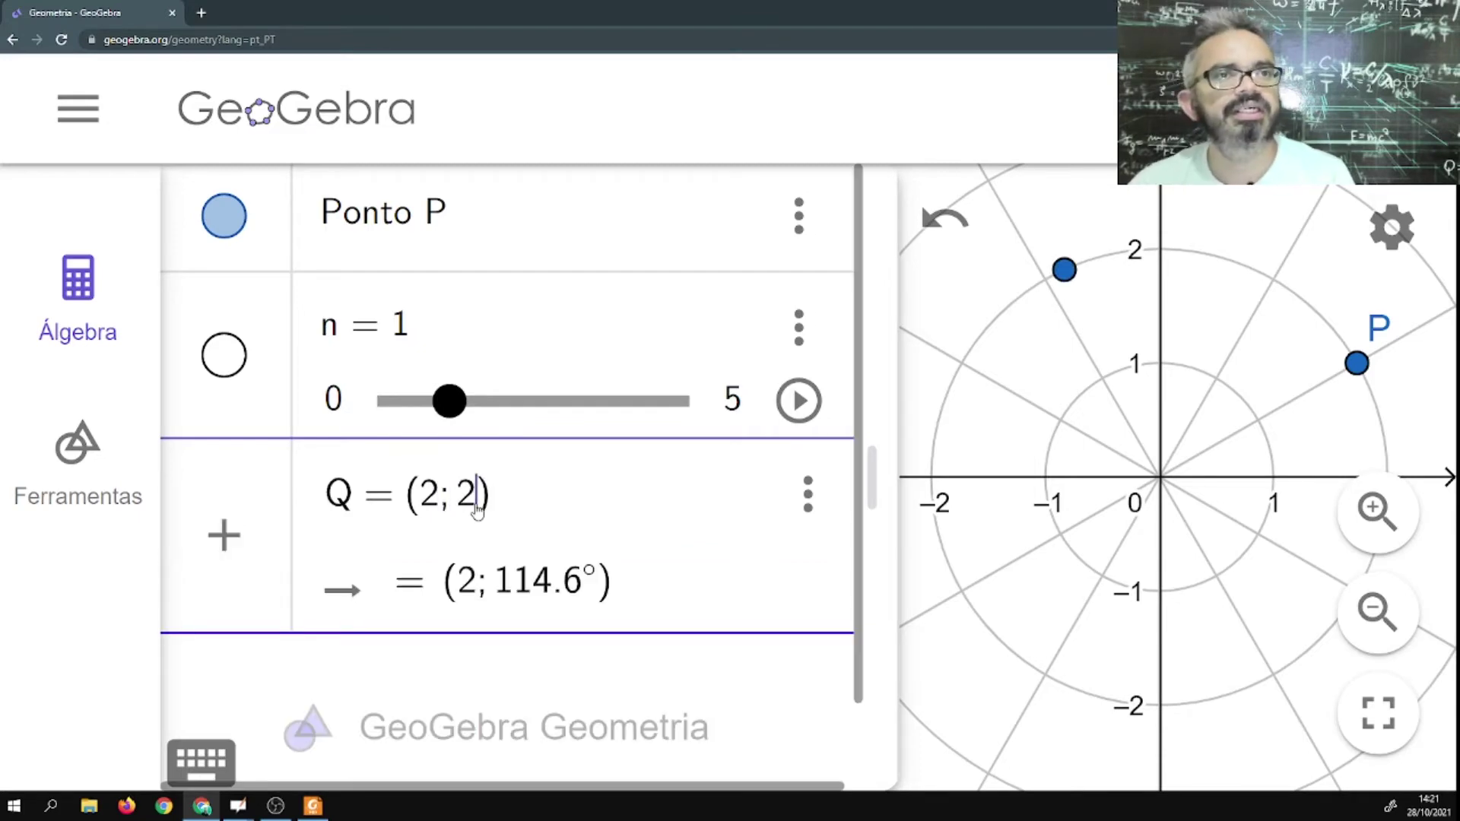
type("n")
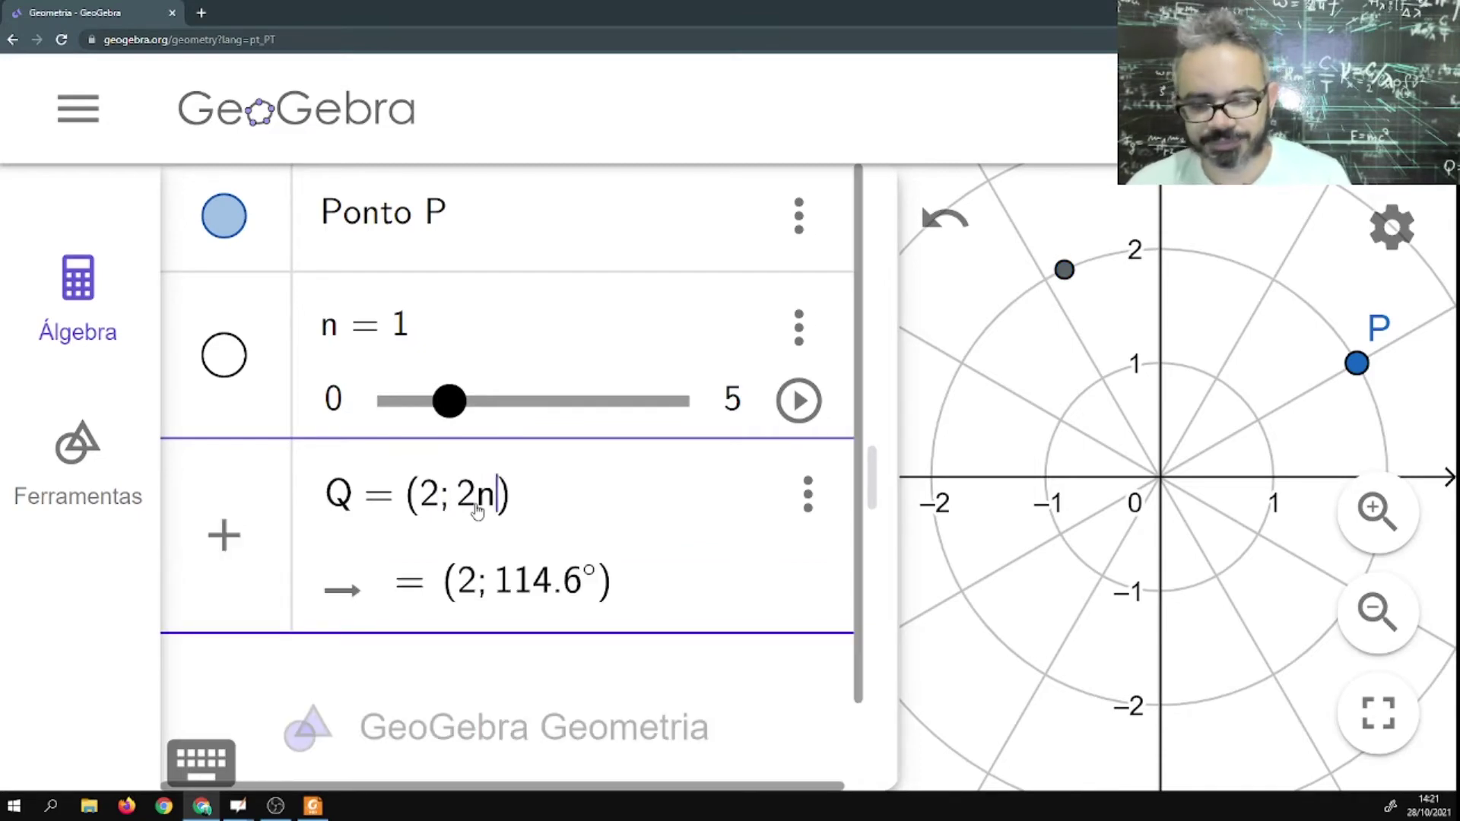
key("BackSpace")
key("BackSpace")
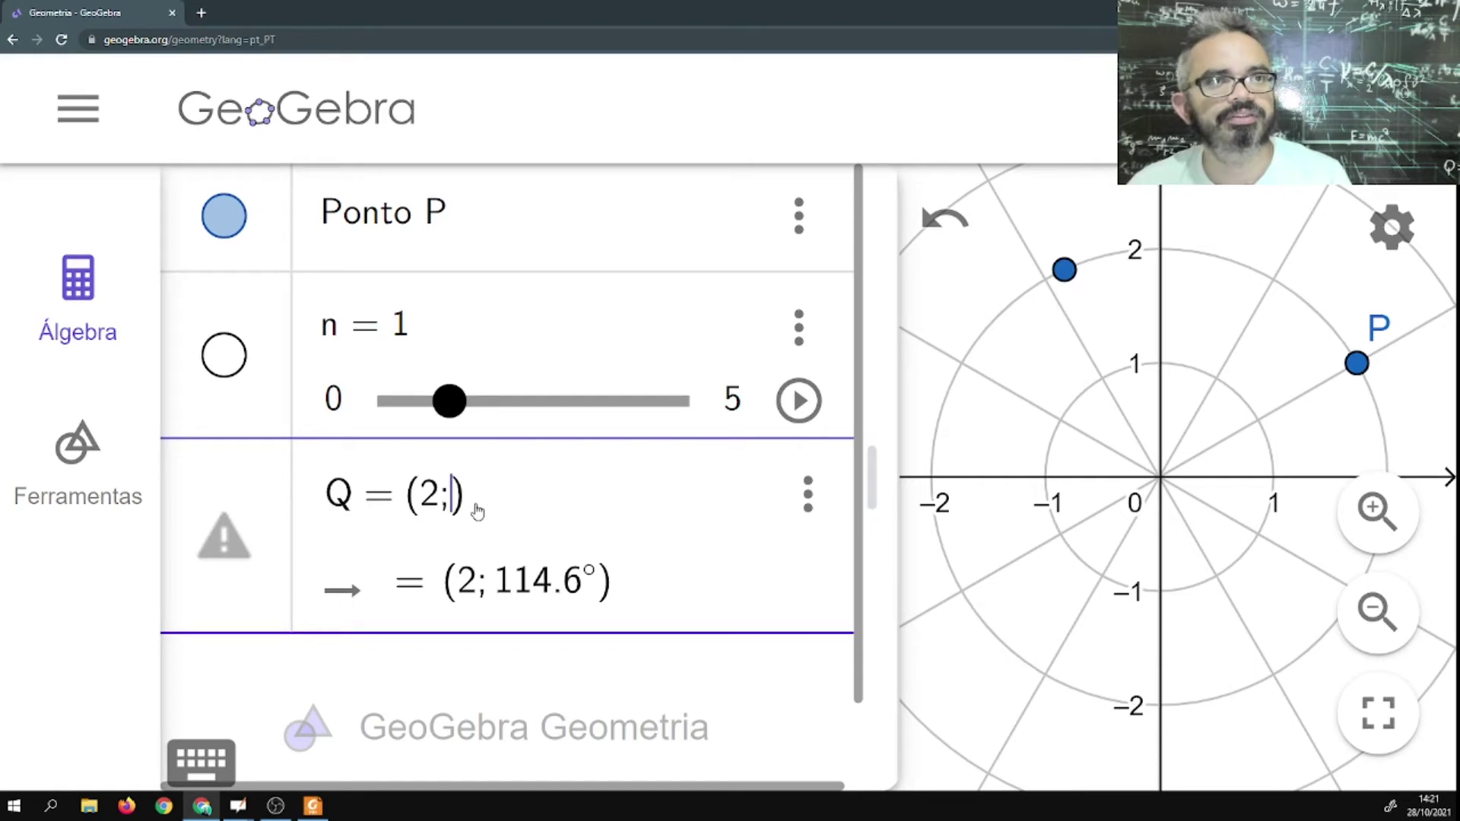
Complete point Q with the angle pi/6 + 2n pi and add it to the construction.
type("pi")
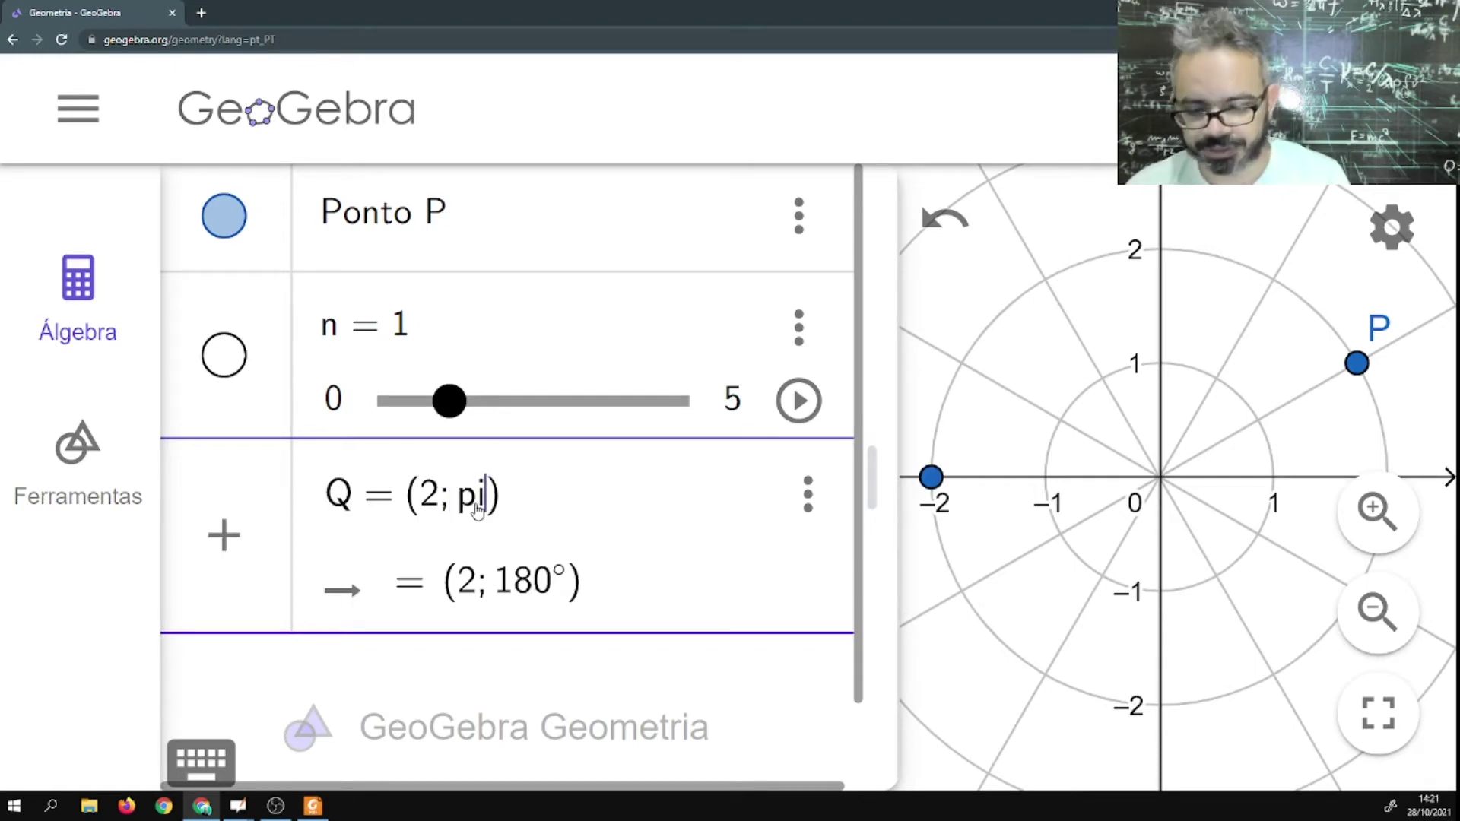
type("/")
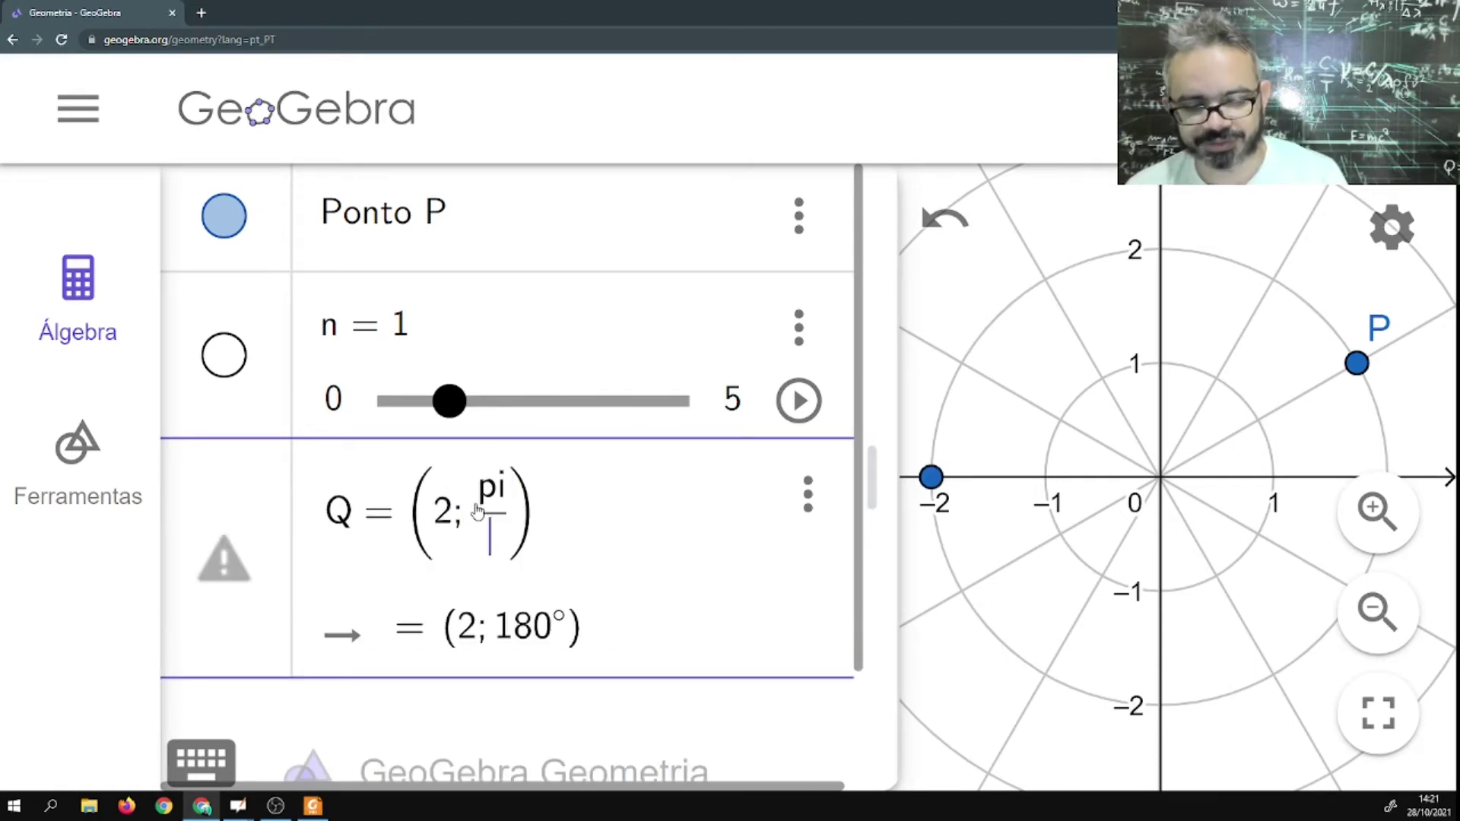
type("6 ")
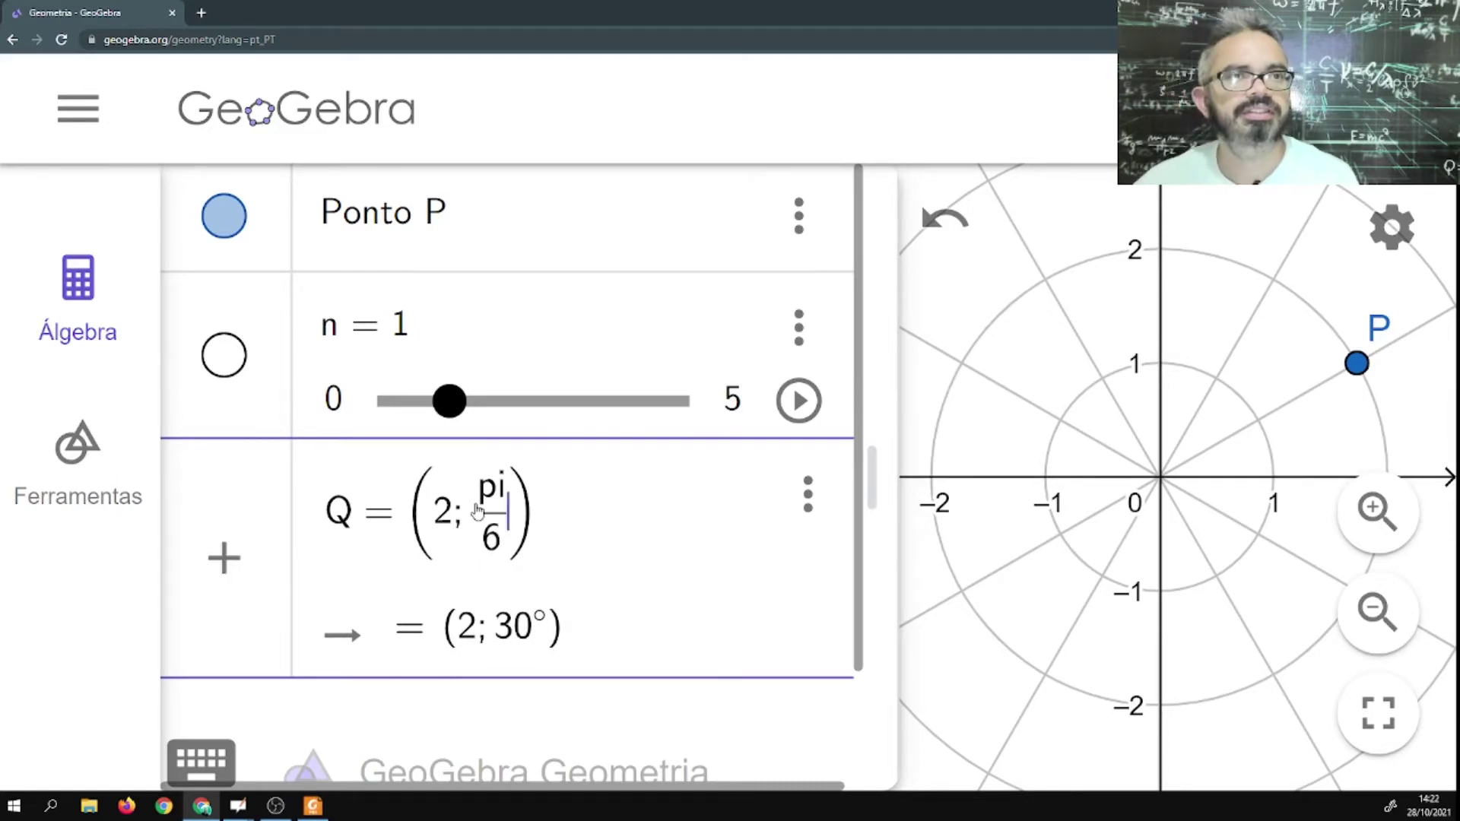
type("+ ")
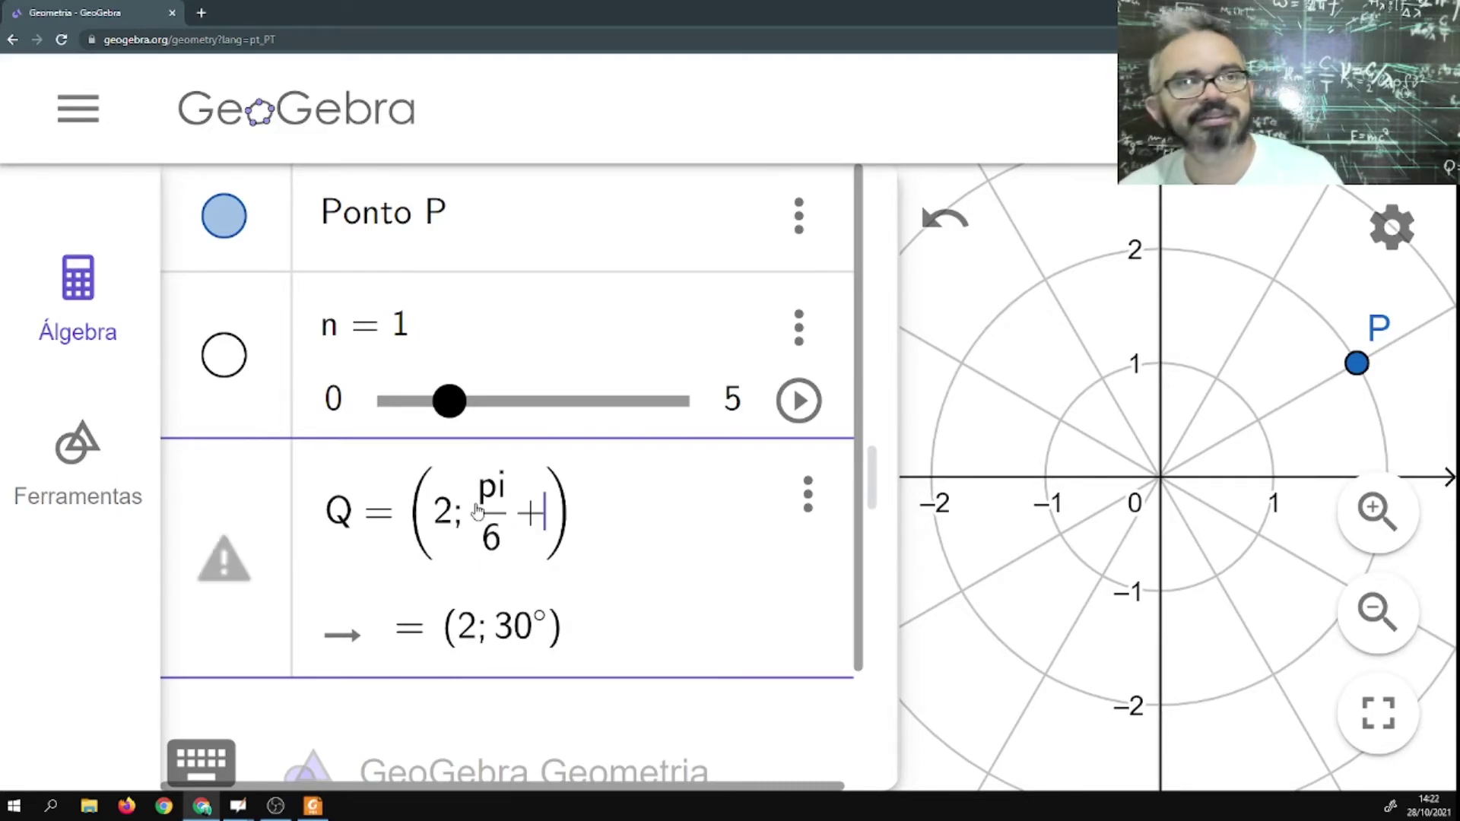
type("2")
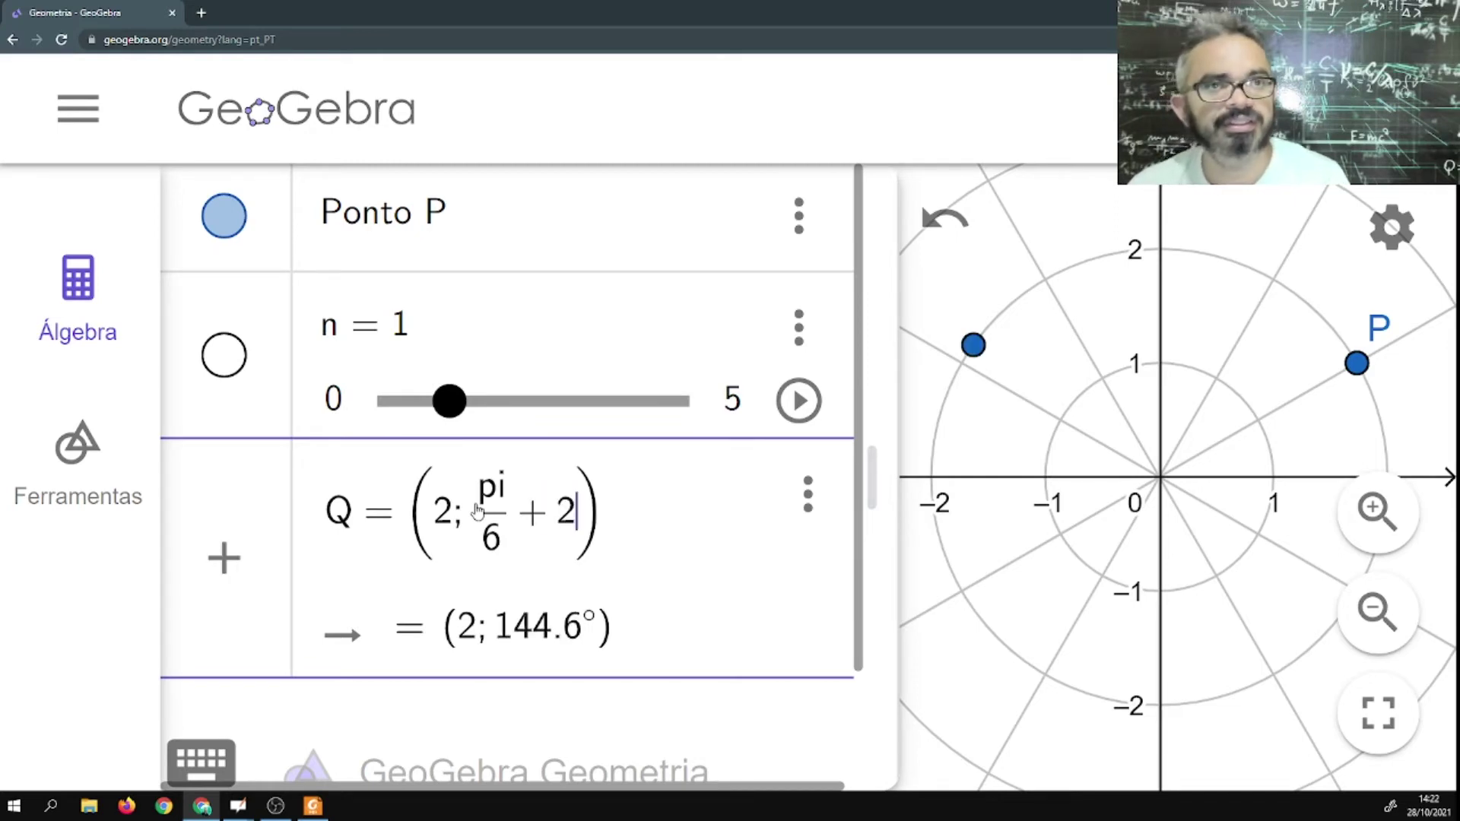
type("n")
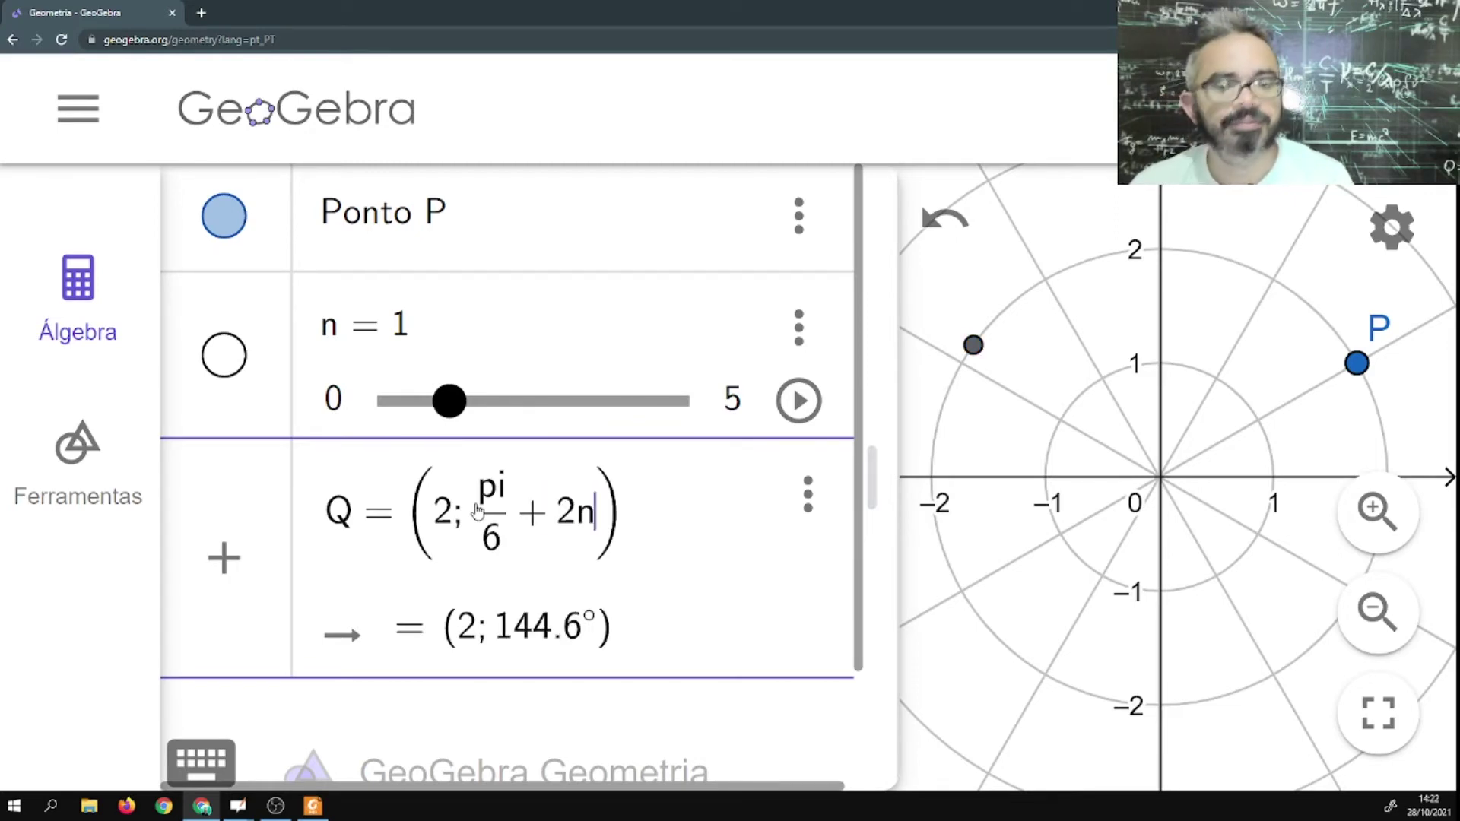
type("pi")
key("Return")
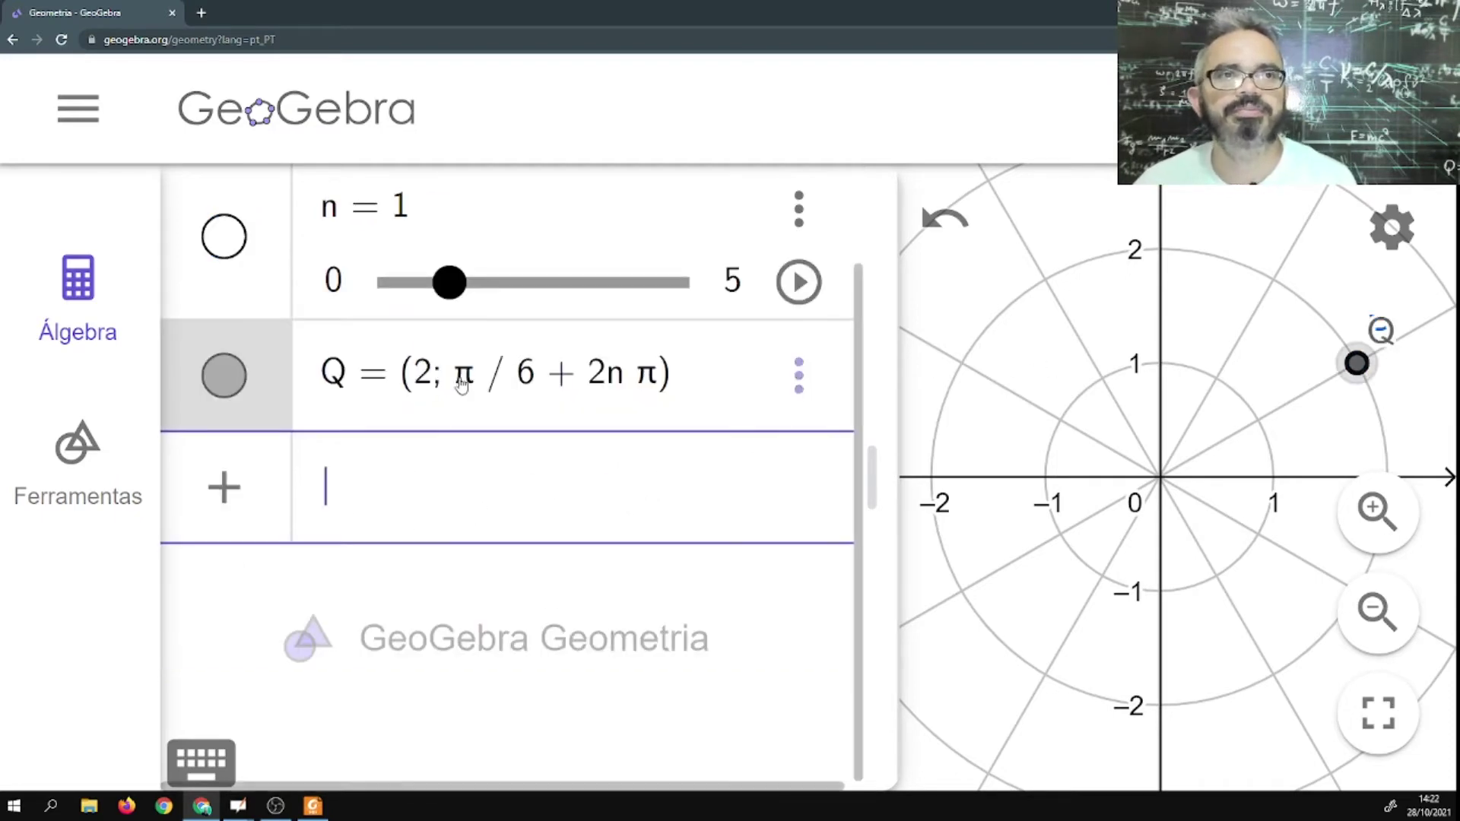
Change the colour of point Q to red in its settings.
left_click(798, 375)
left_click(877, 552)
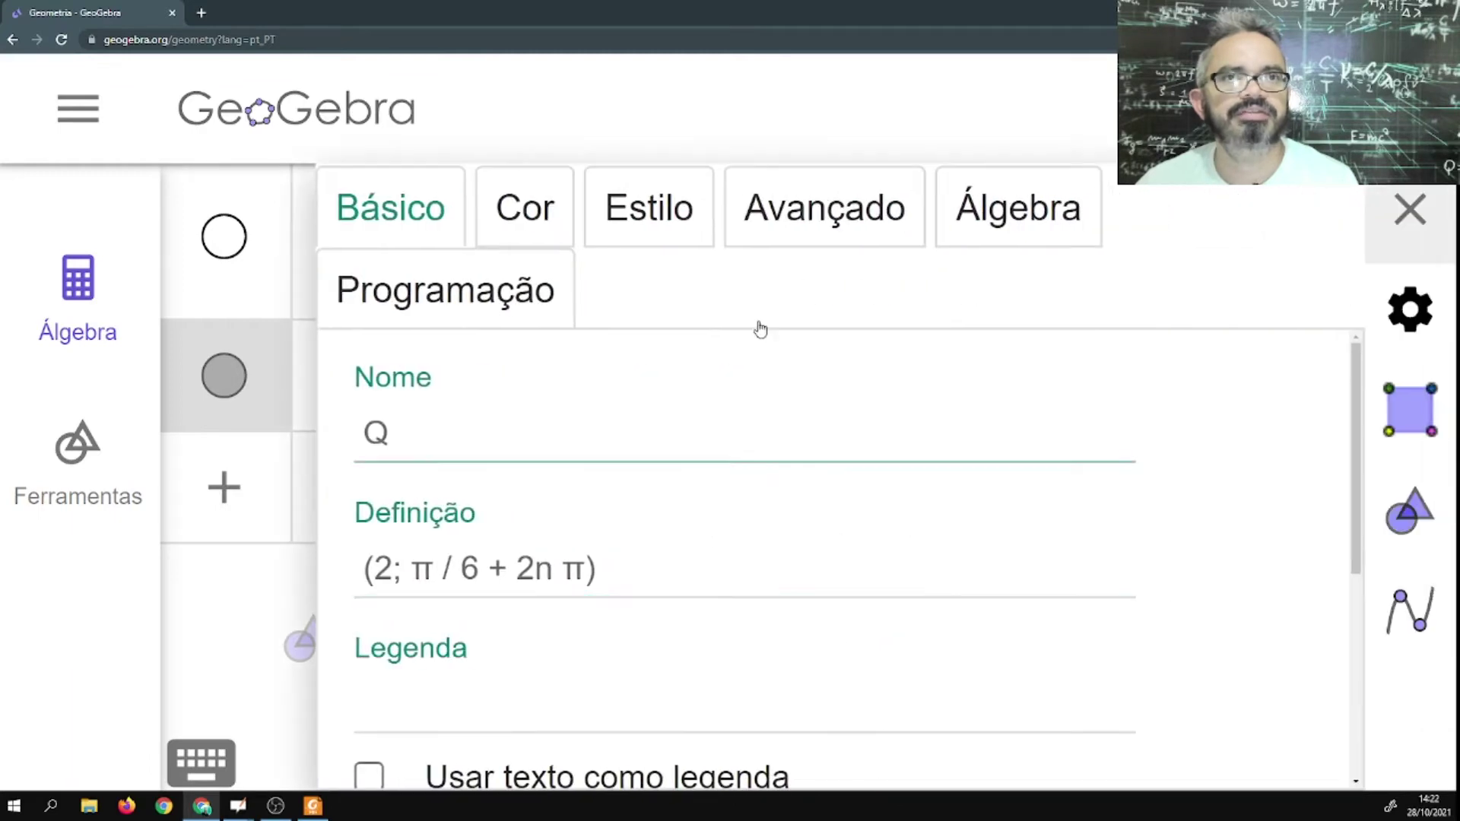
left_click(545, 218)
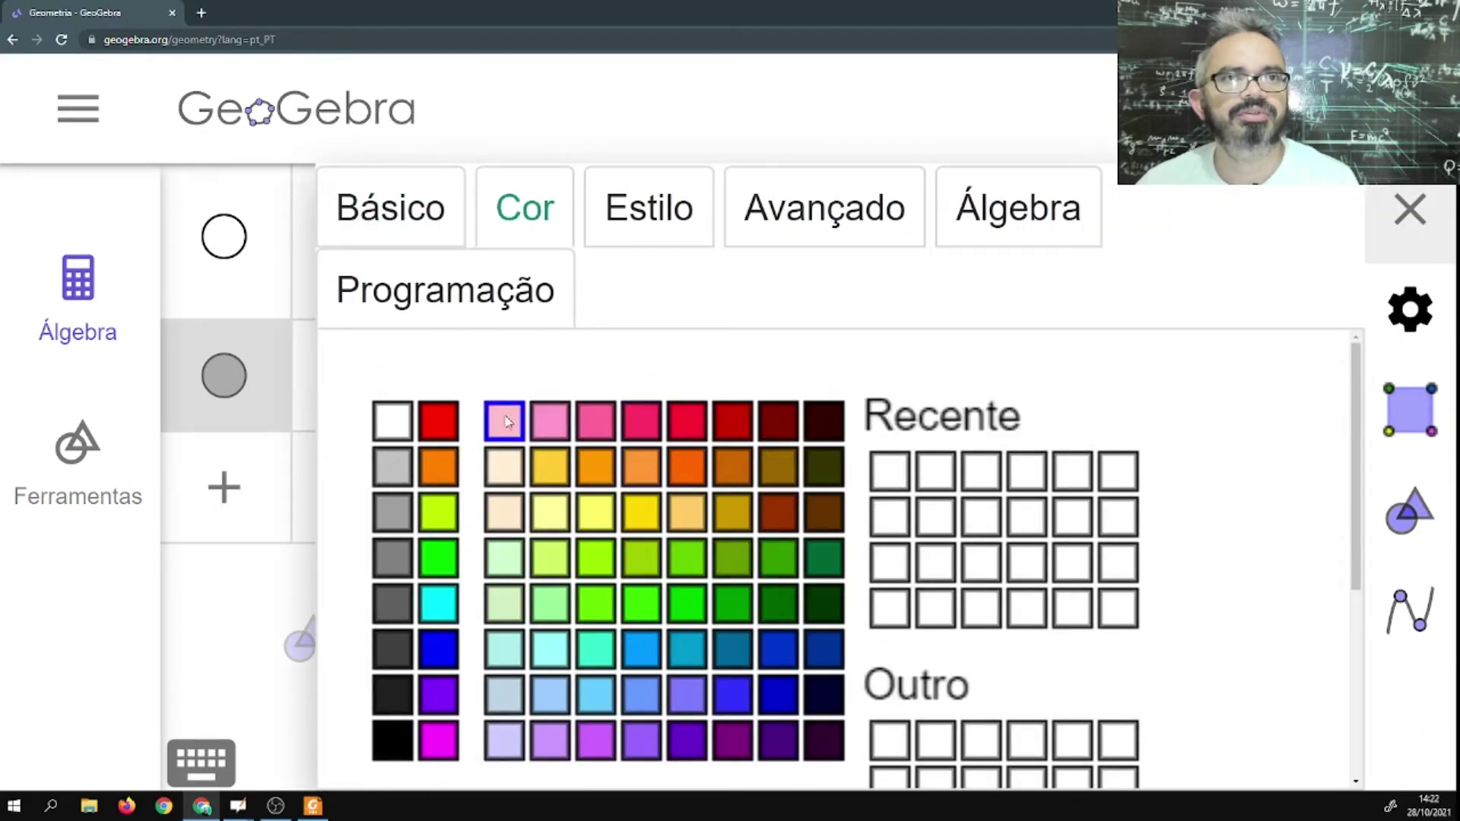
left_click(447, 417)
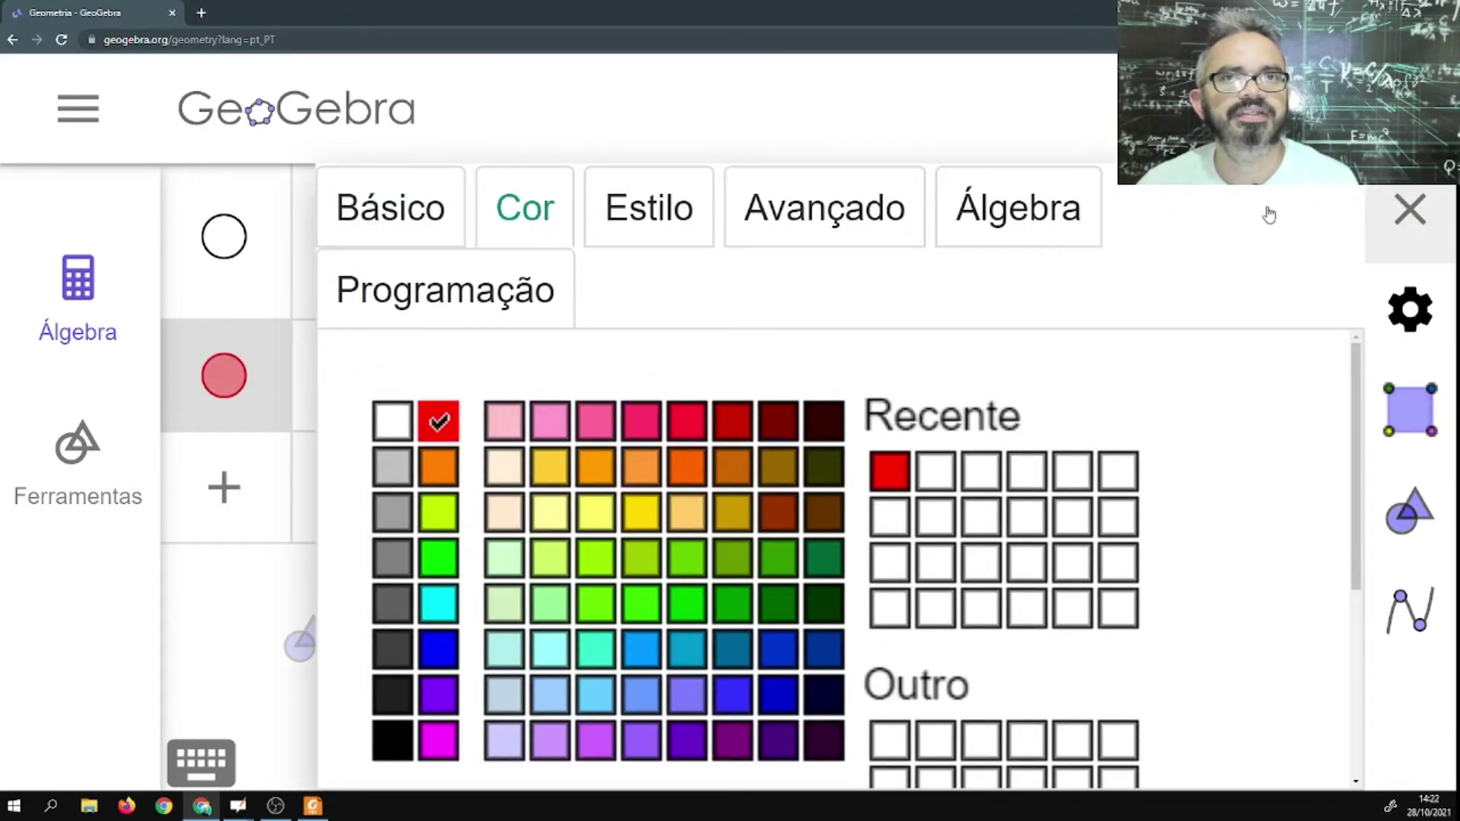
Close point Q's settings, show slider n in the graphics view and hide it again, and deselect Q.
left_click(1403, 215)
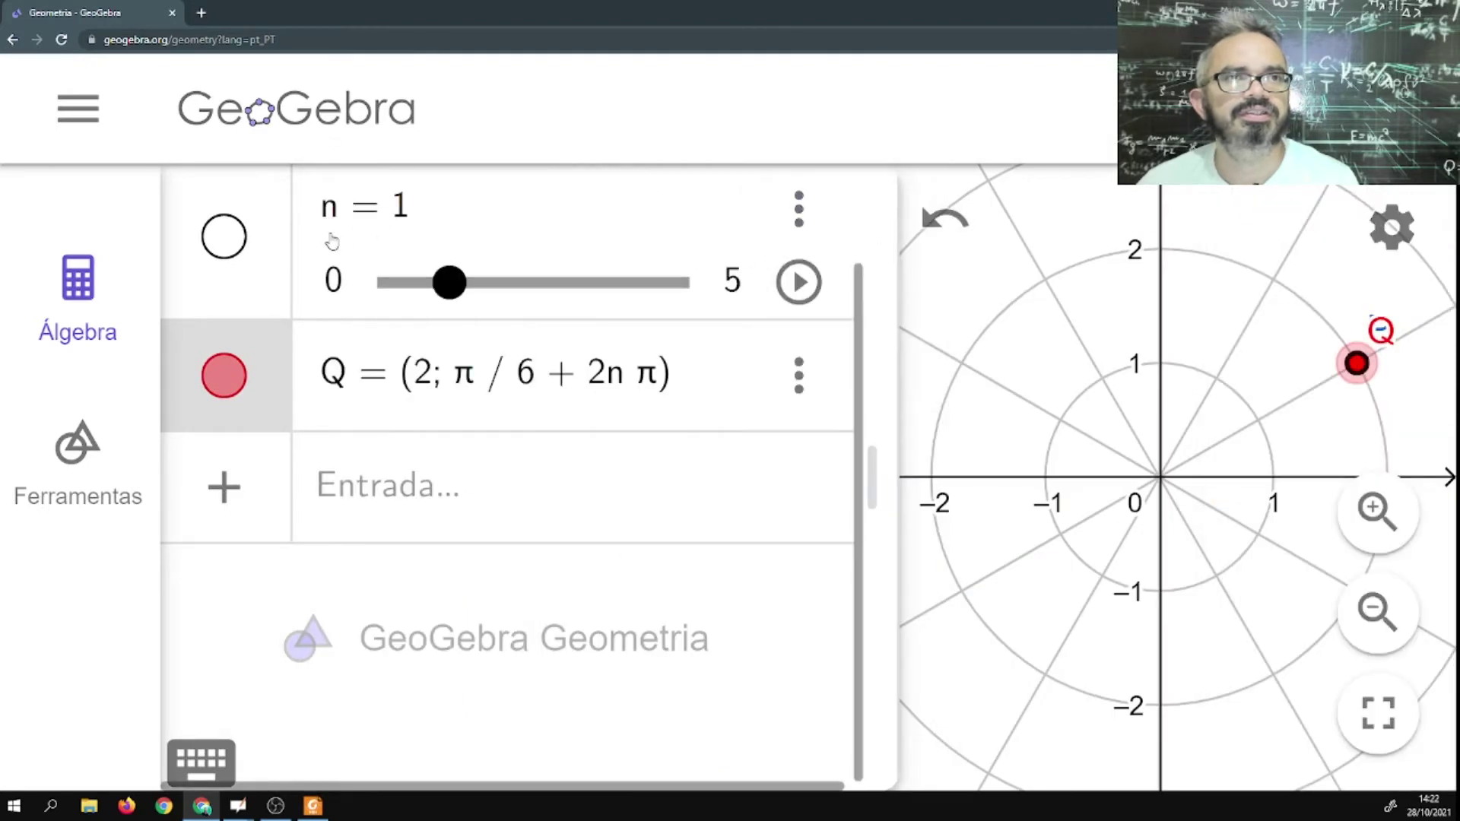
left_click(231, 240)
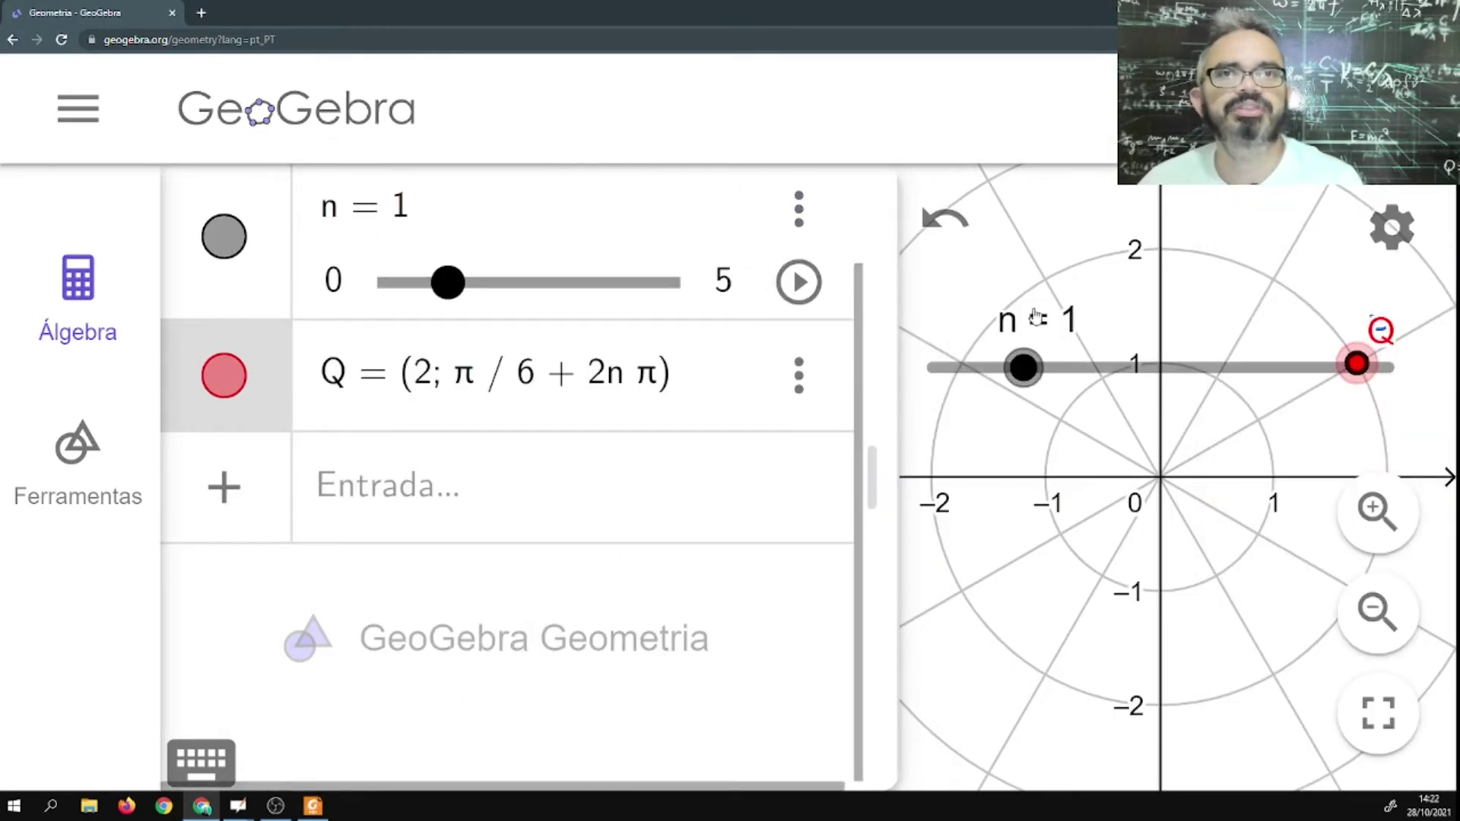
left_click(228, 237)
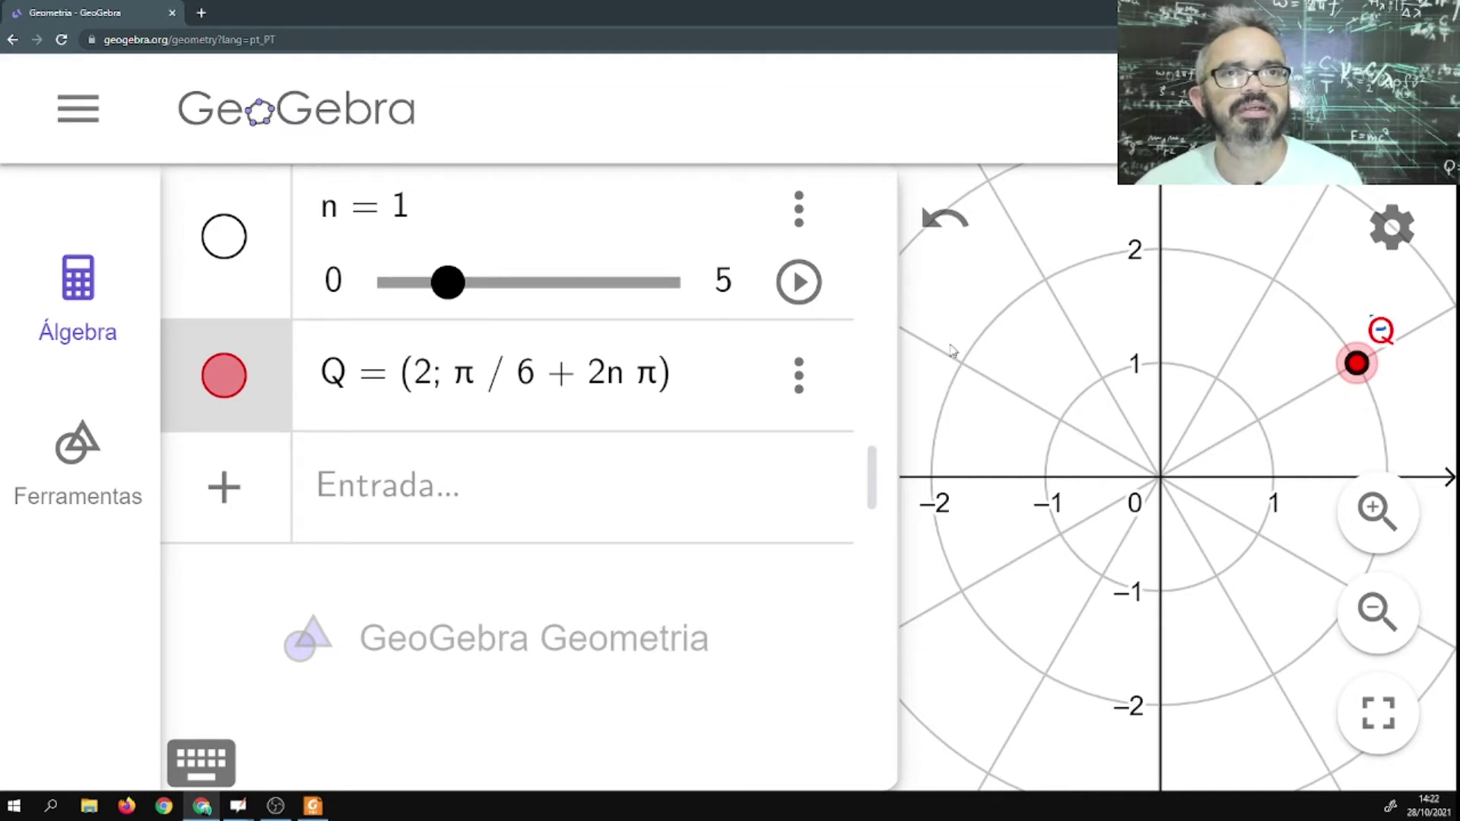
left_click(1016, 371)
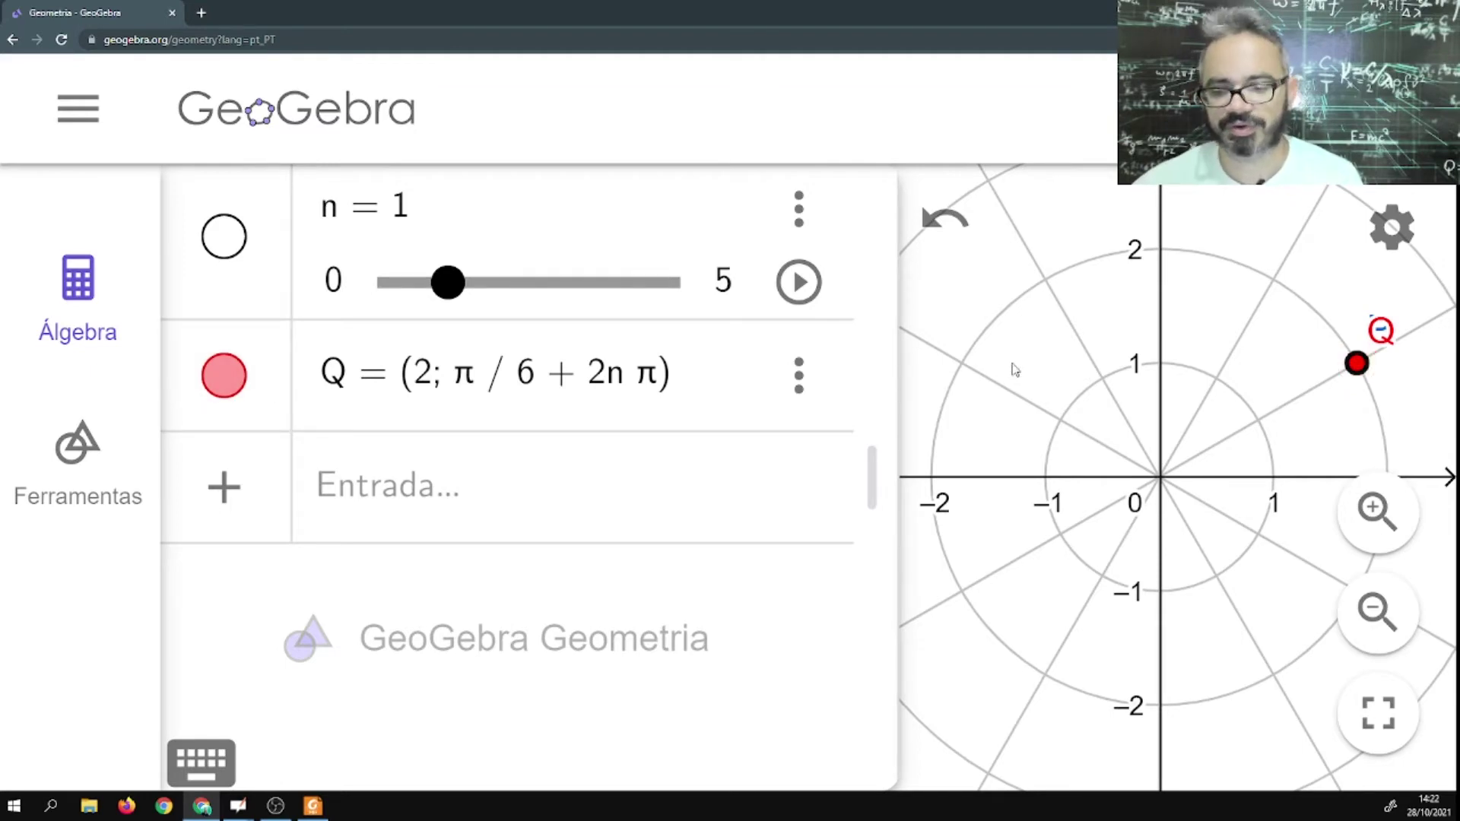
Compare points P and Q by hiding and reshowing each one, and run the animation of slider n briefly.
key("ctrl+minus")
key("ctrl+minus")
key("ctrl+minus")
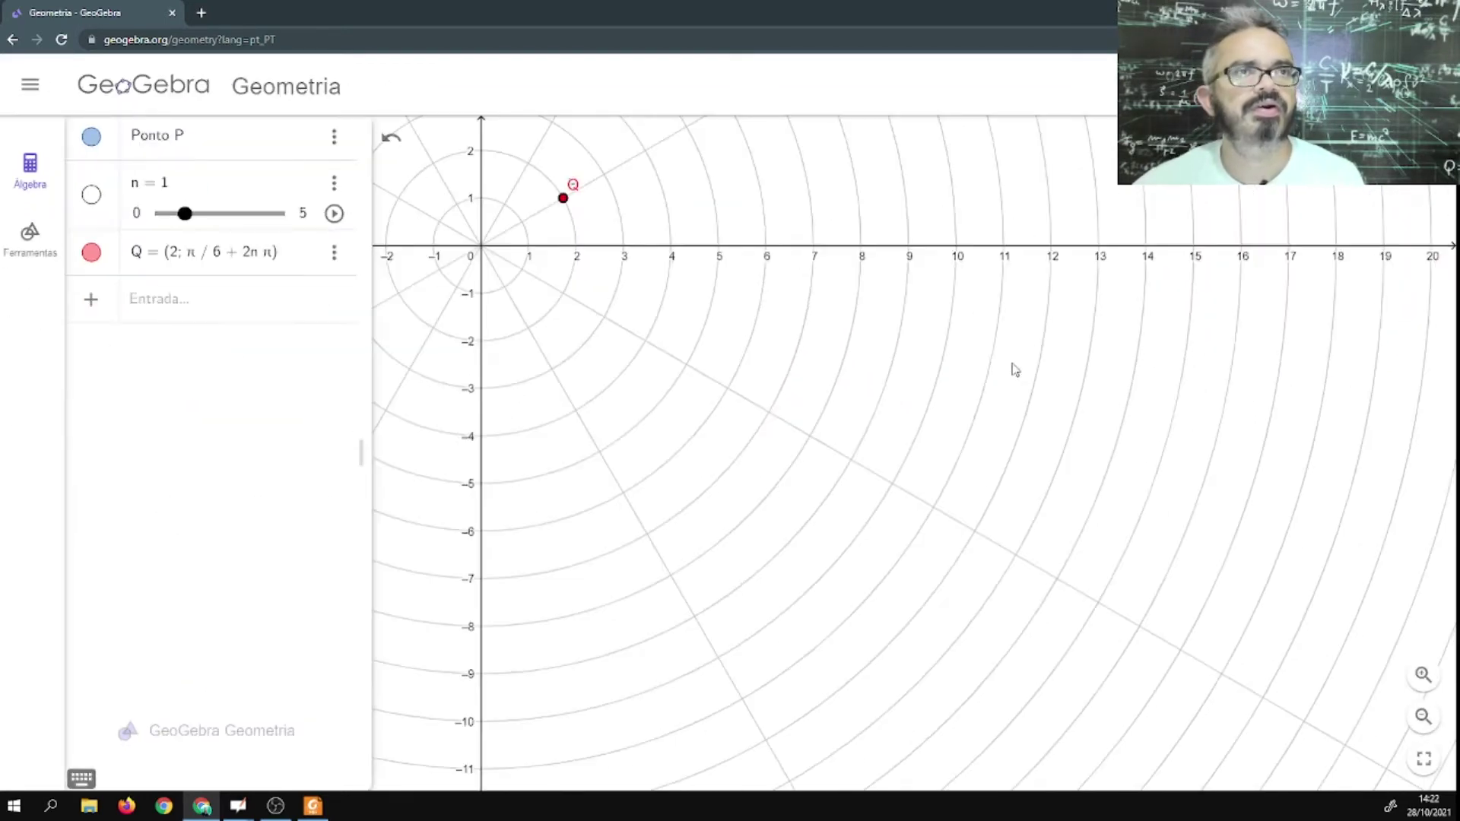
scroll(639, 330, "down", 2)
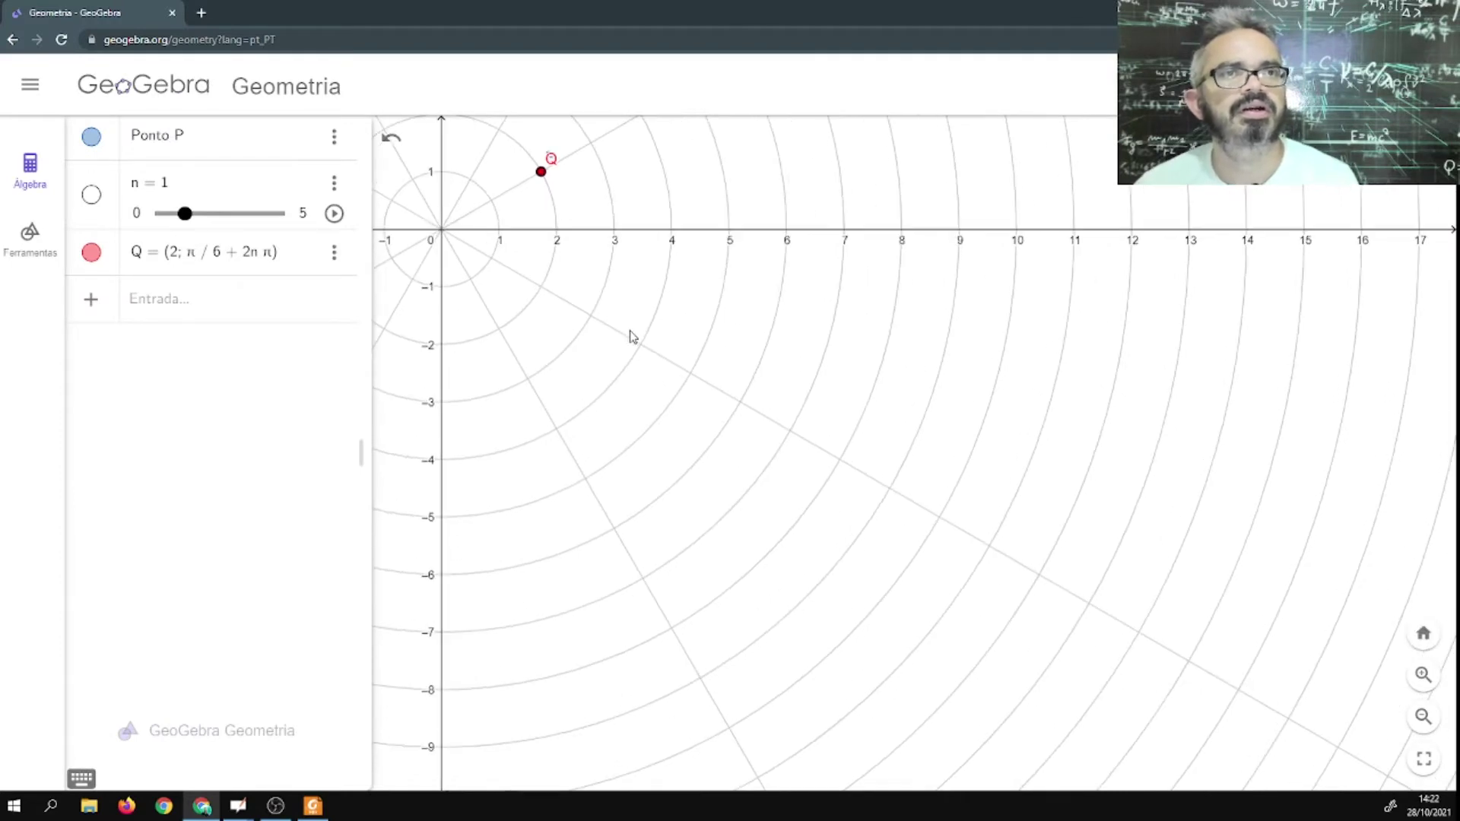
left_click(91, 136)
left_click(92, 136)
left_click(91, 254)
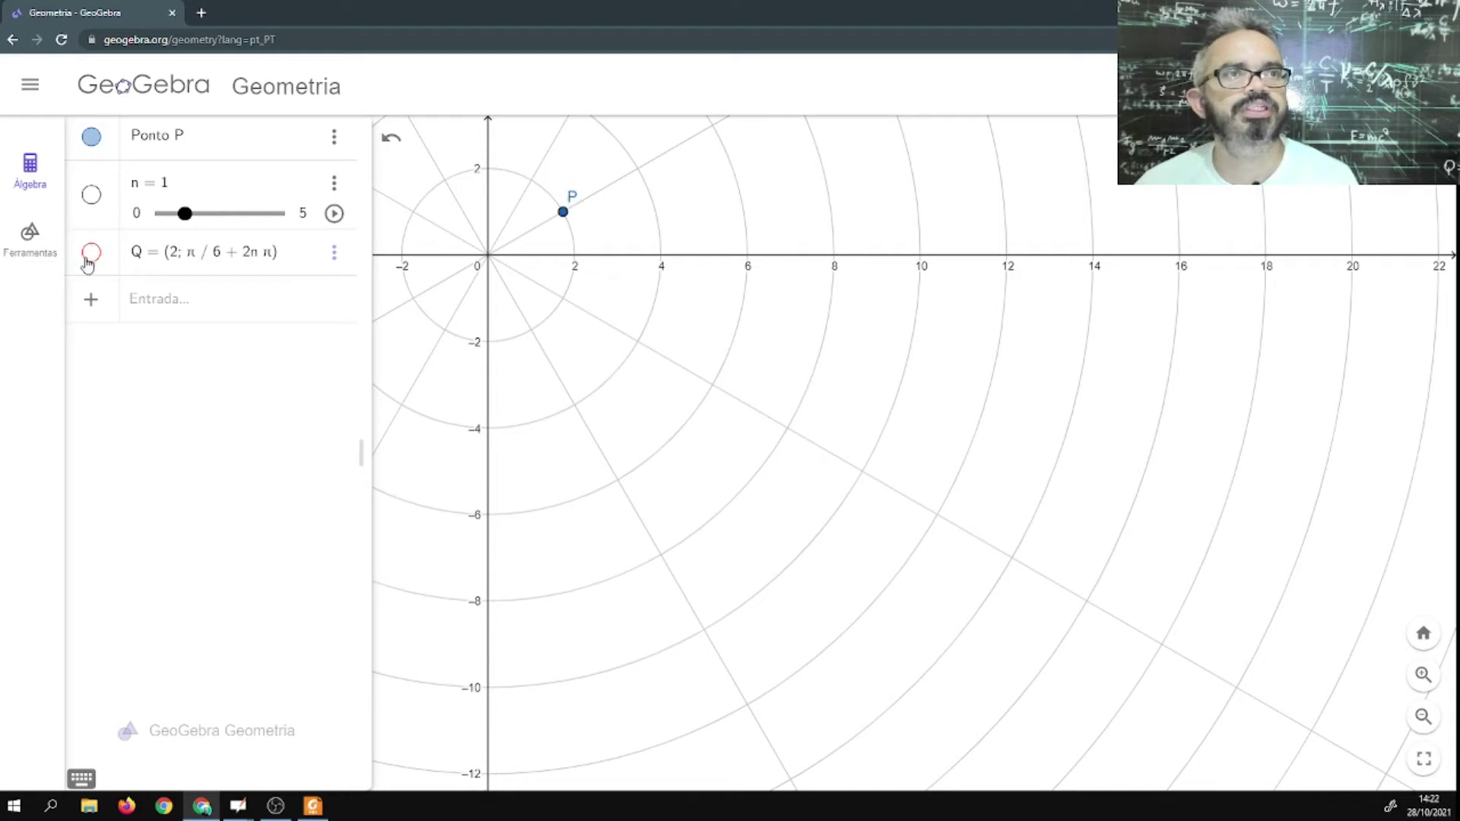
left_click(88, 257)
left_click(333, 214)
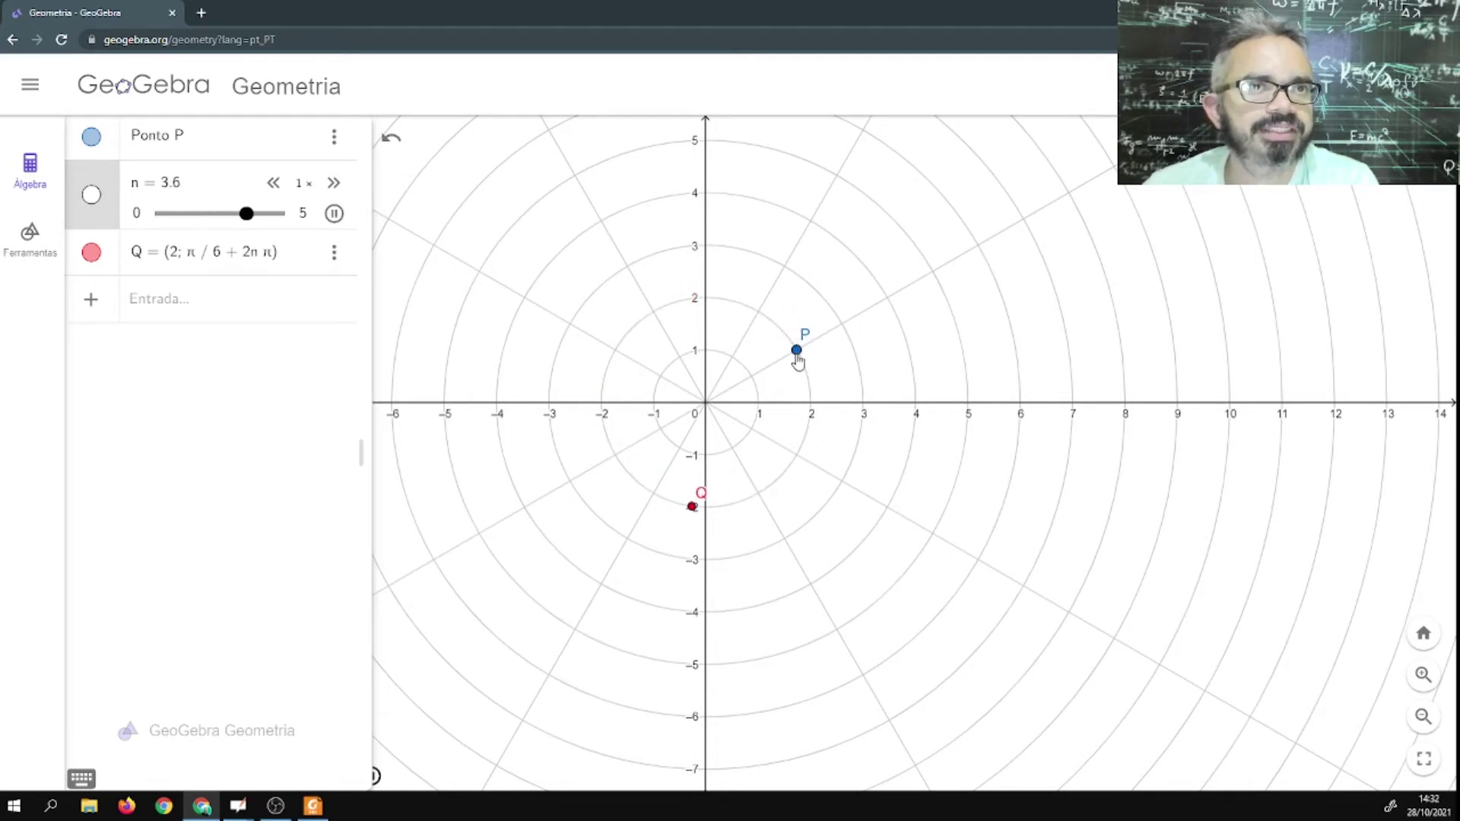
left_click(334, 215)
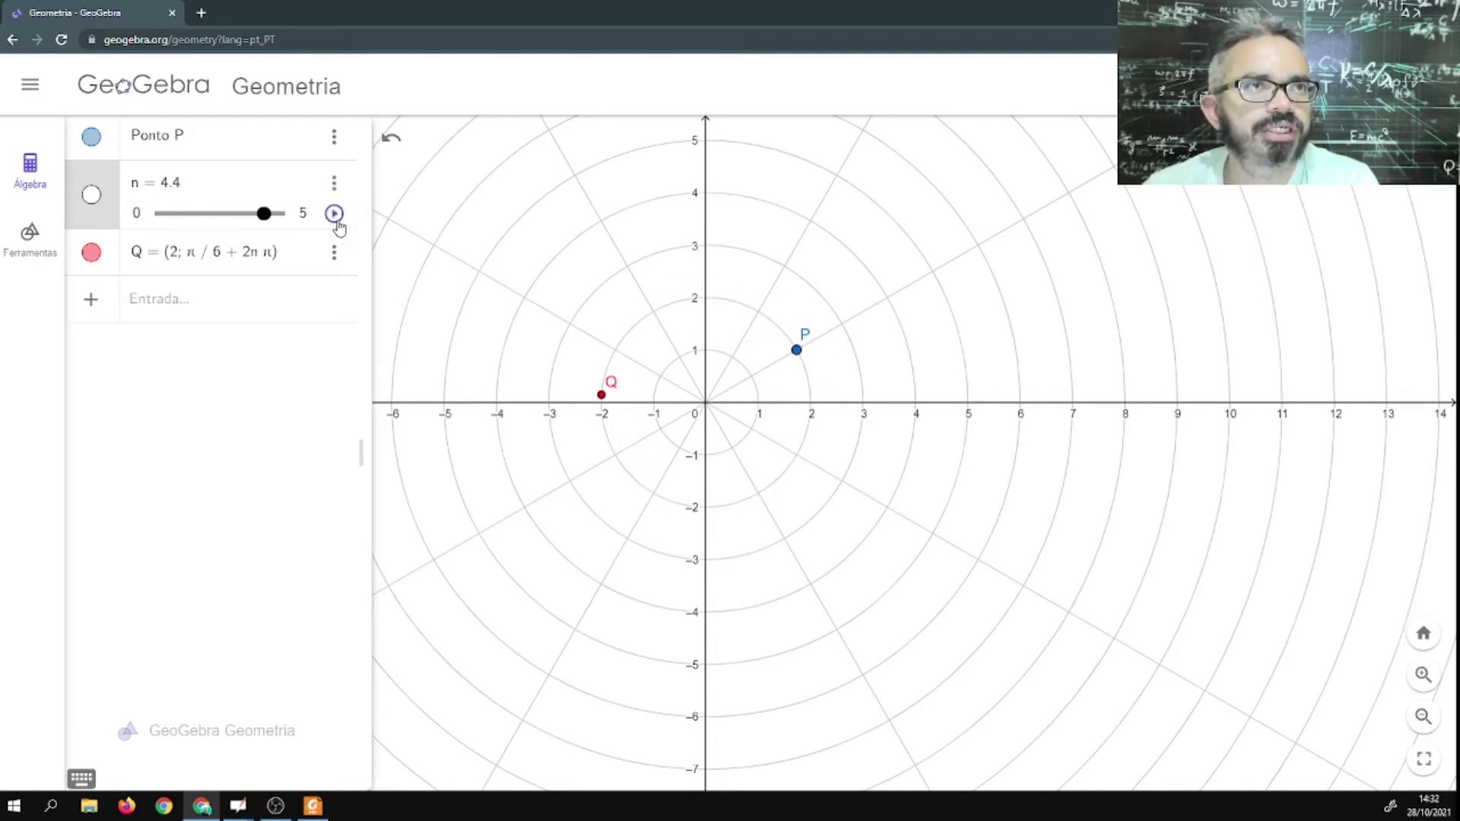
Set the increment of slider n to 1, move its value to 0 and close its settings.
left_click(332, 182)
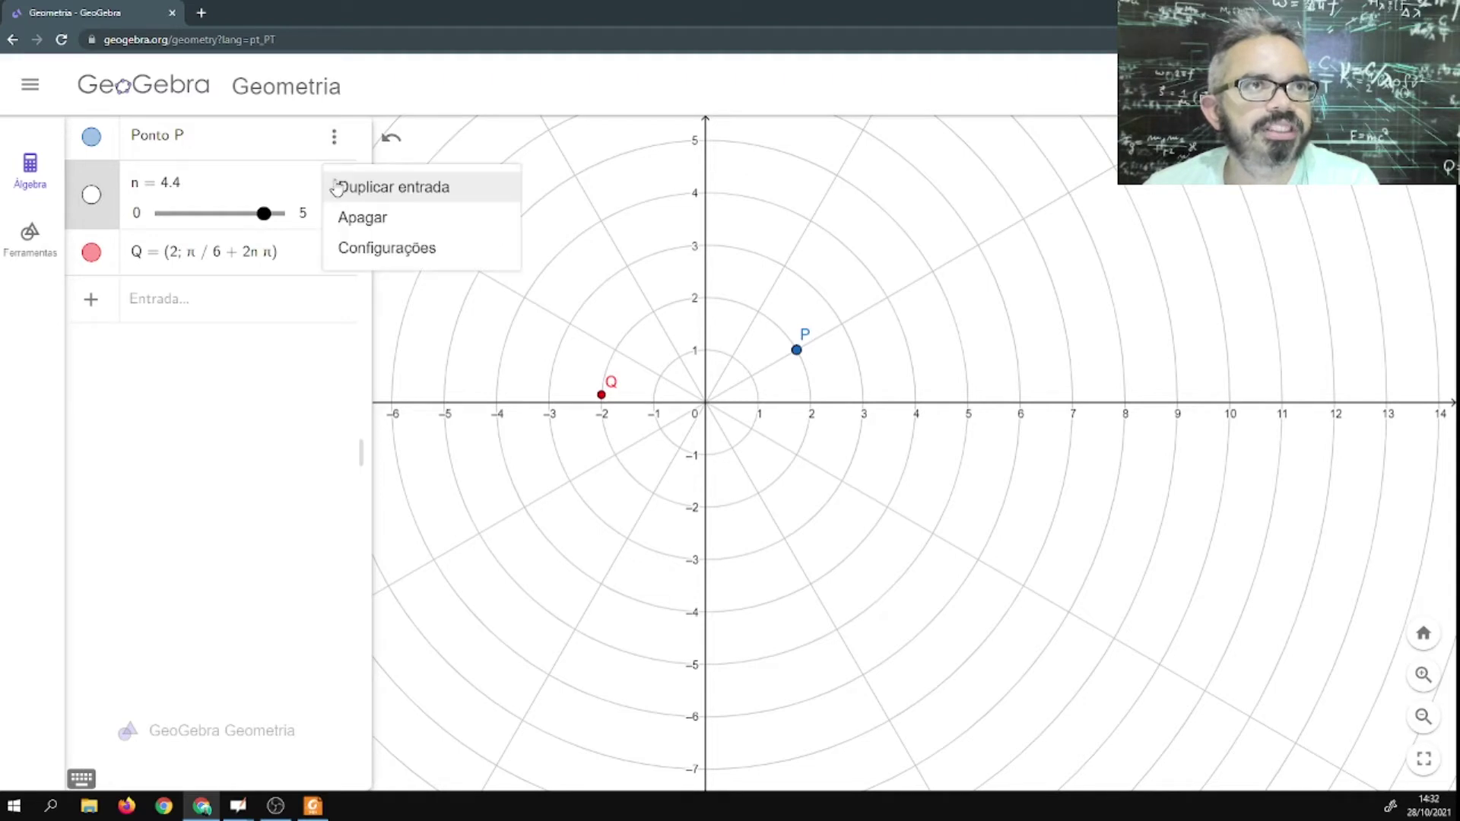
left_click(367, 240)
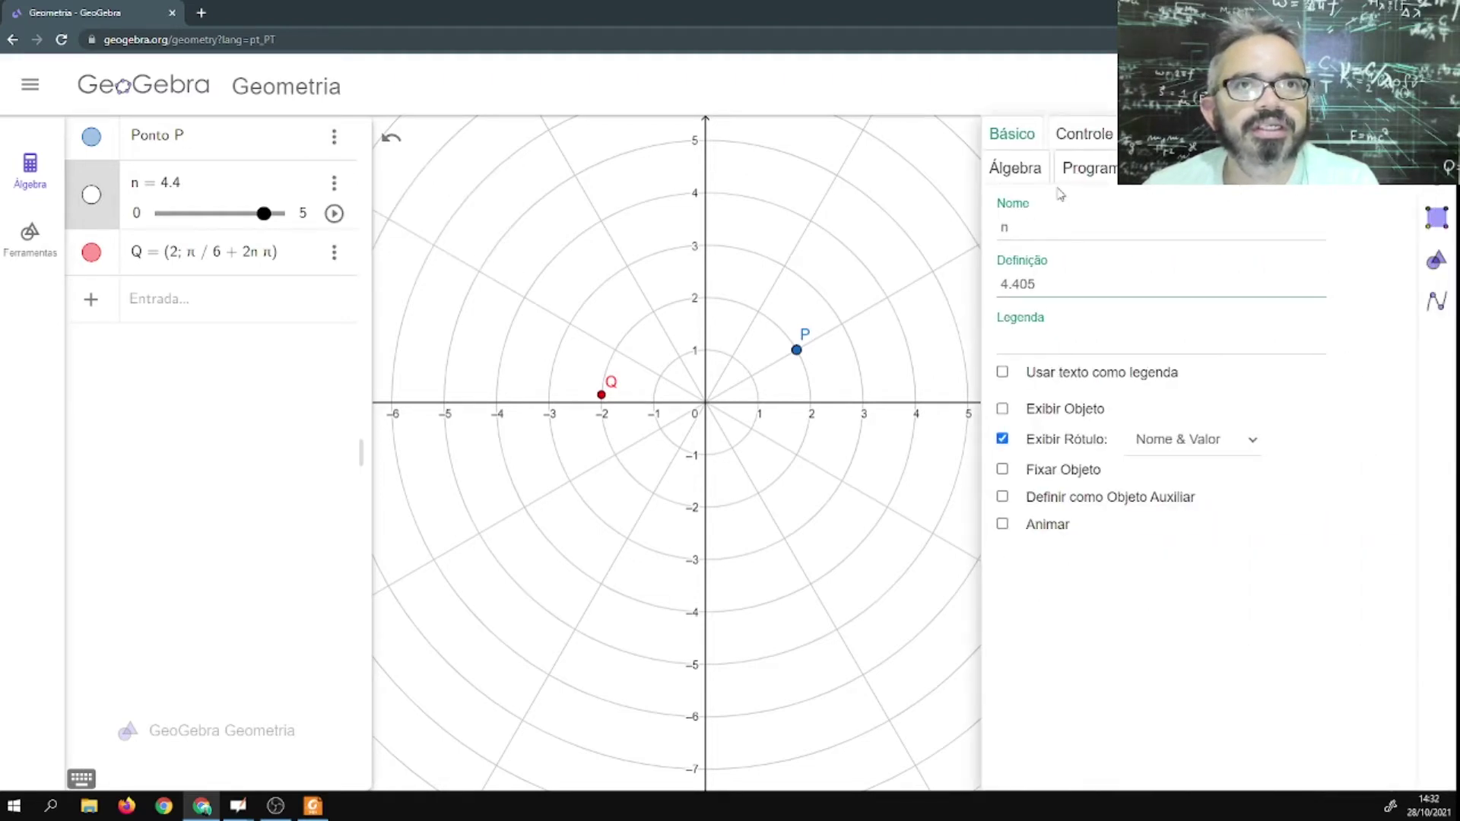
left_click(1094, 142)
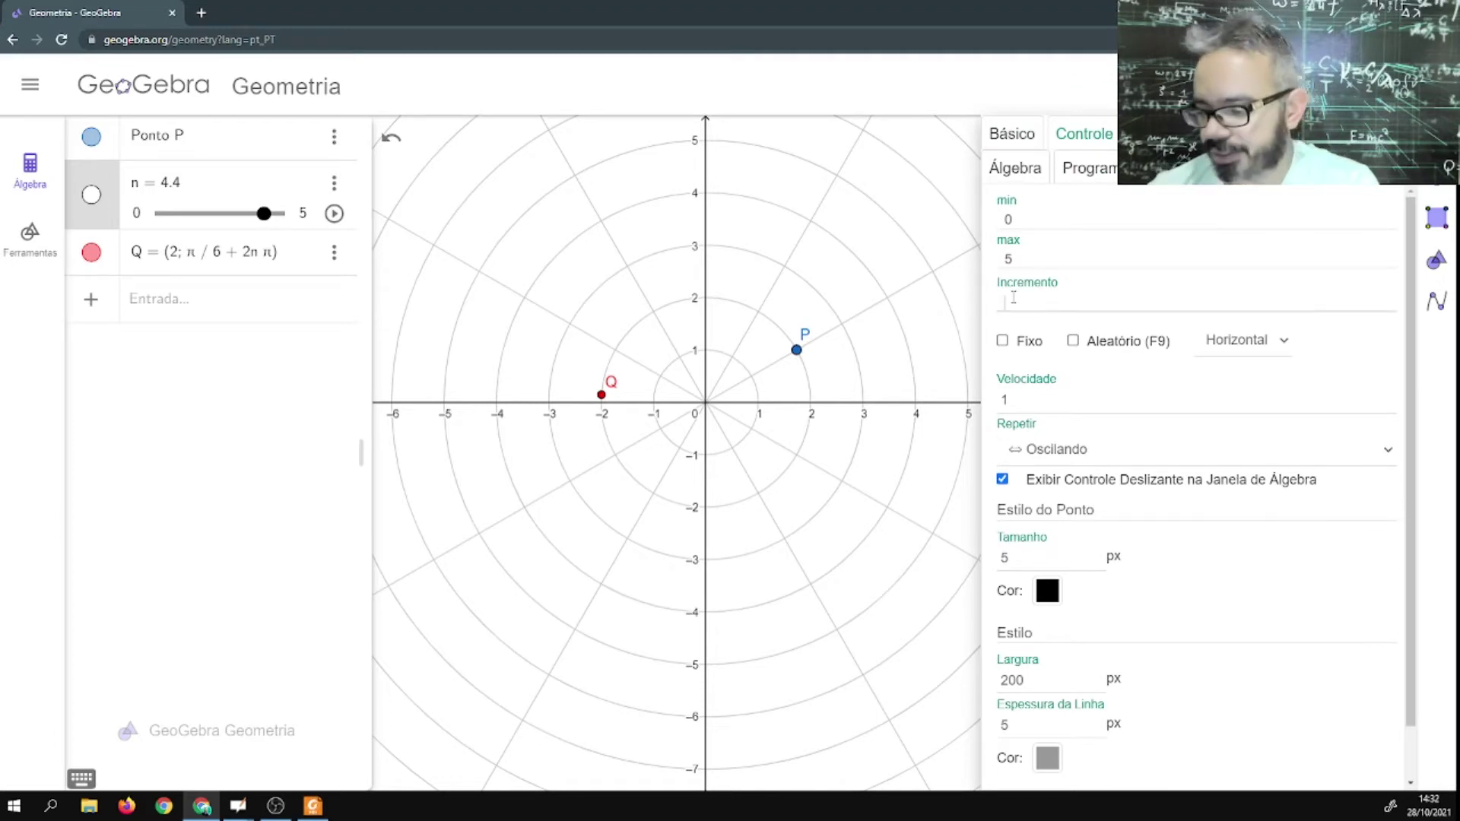
left_click(904, 296)
left_click_drag(255, 215, 114, 237)
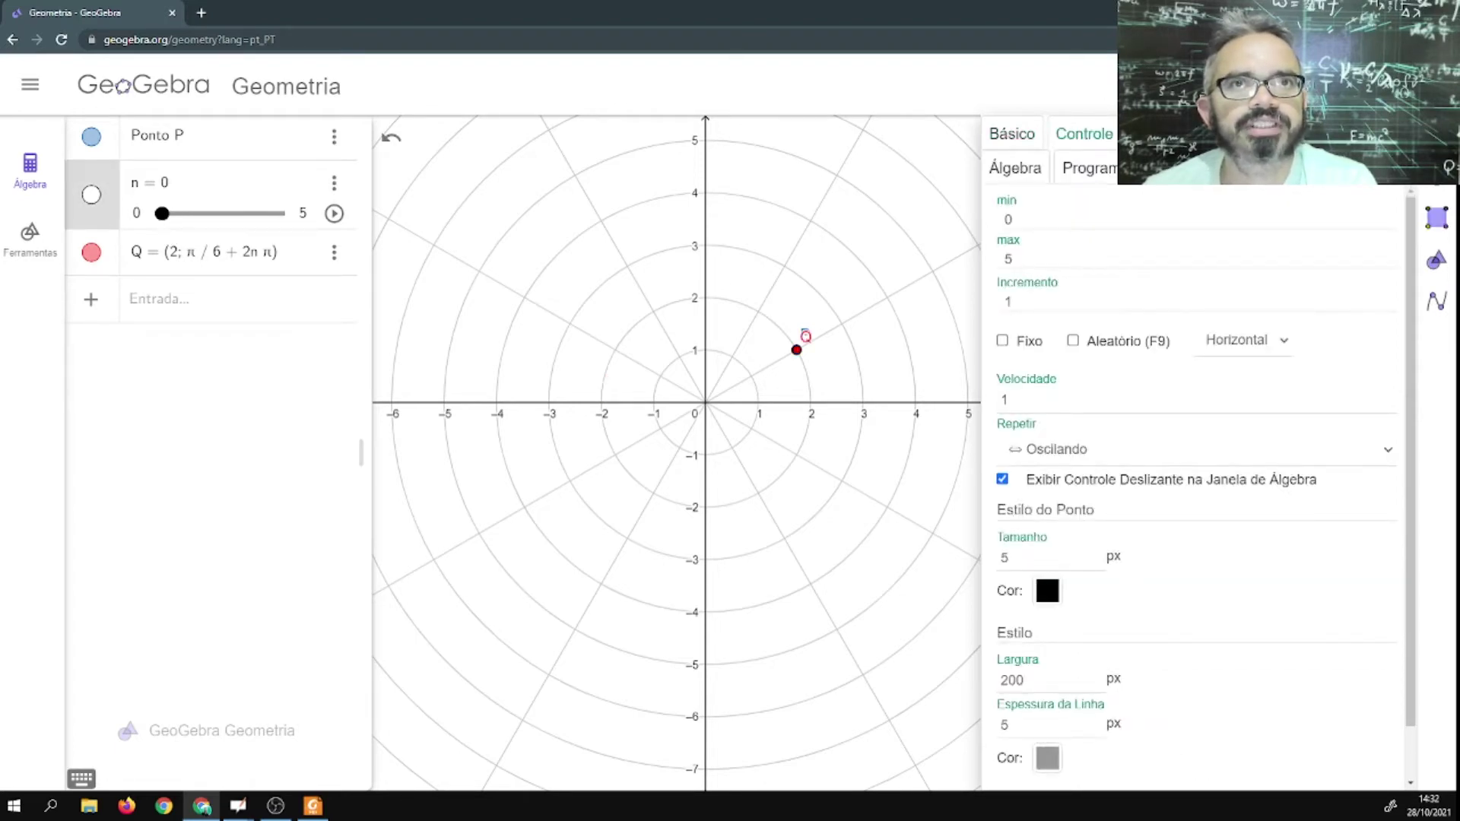
left_click(1443, 134)
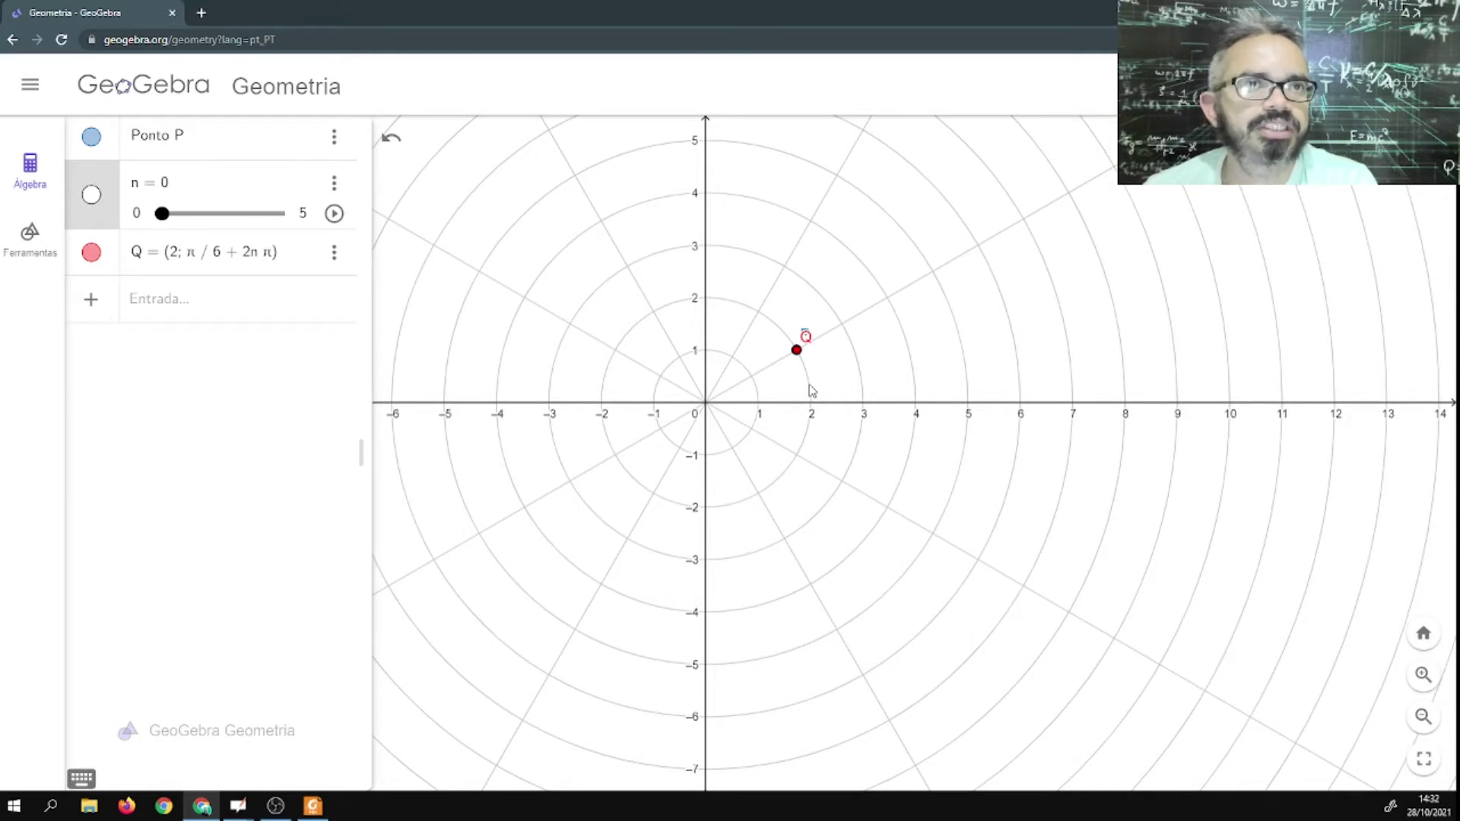
Animate slider n in whole-number steps while hiding and reshowing points P and Q in turn to compare their positions.
left_click(335, 213)
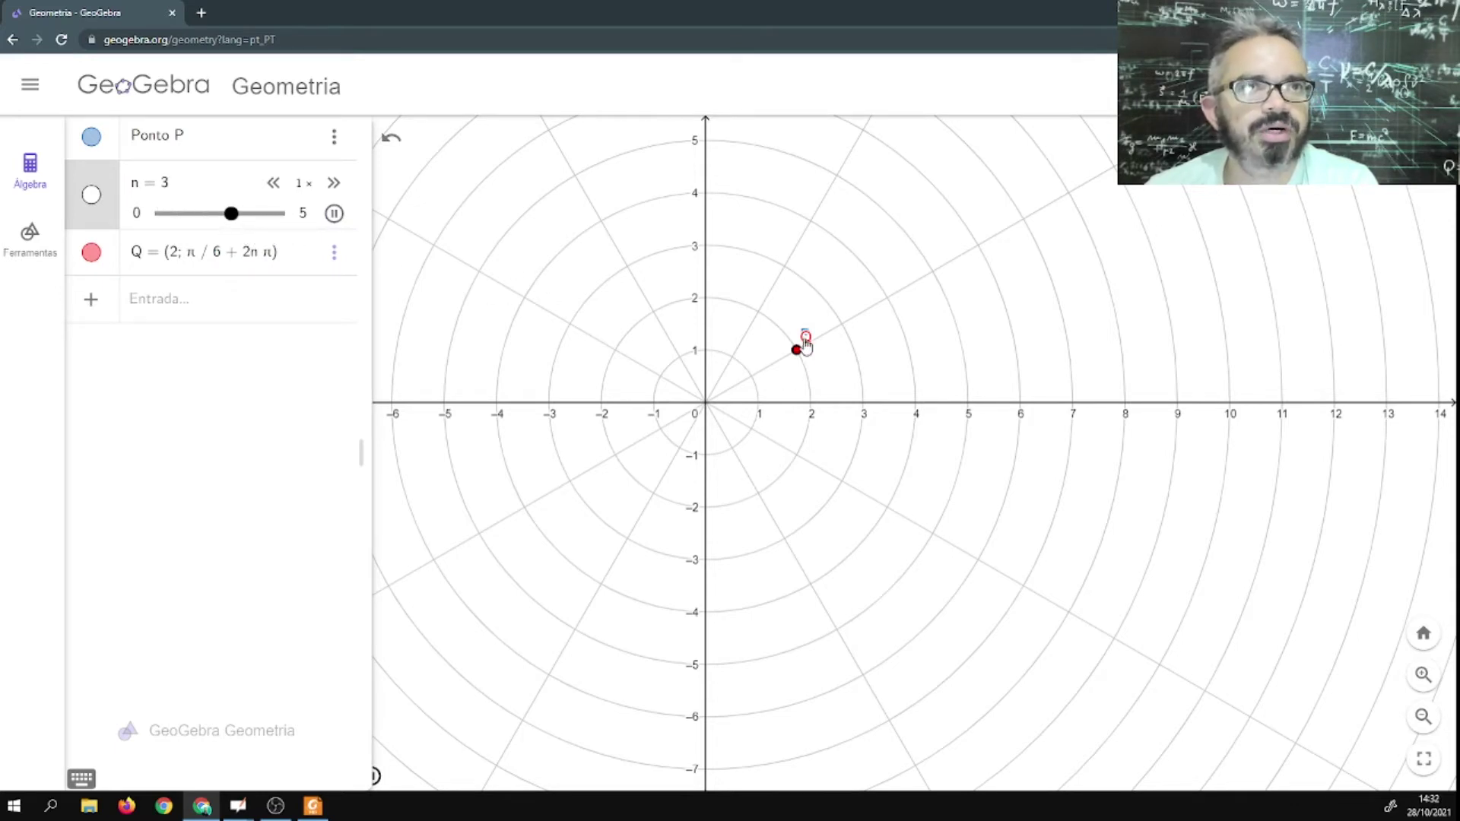
left_click(92, 137)
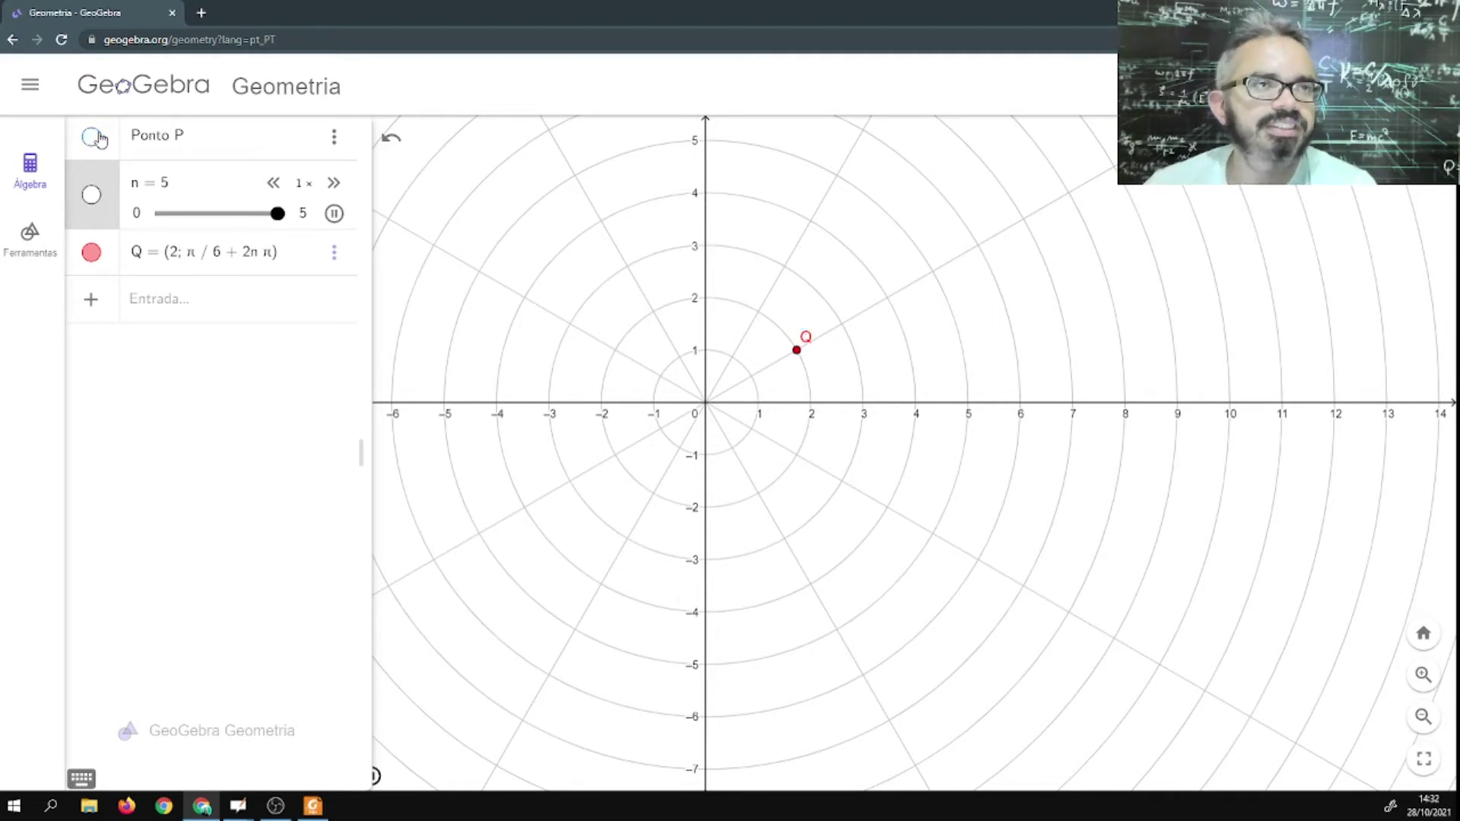
left_click(93, 137)
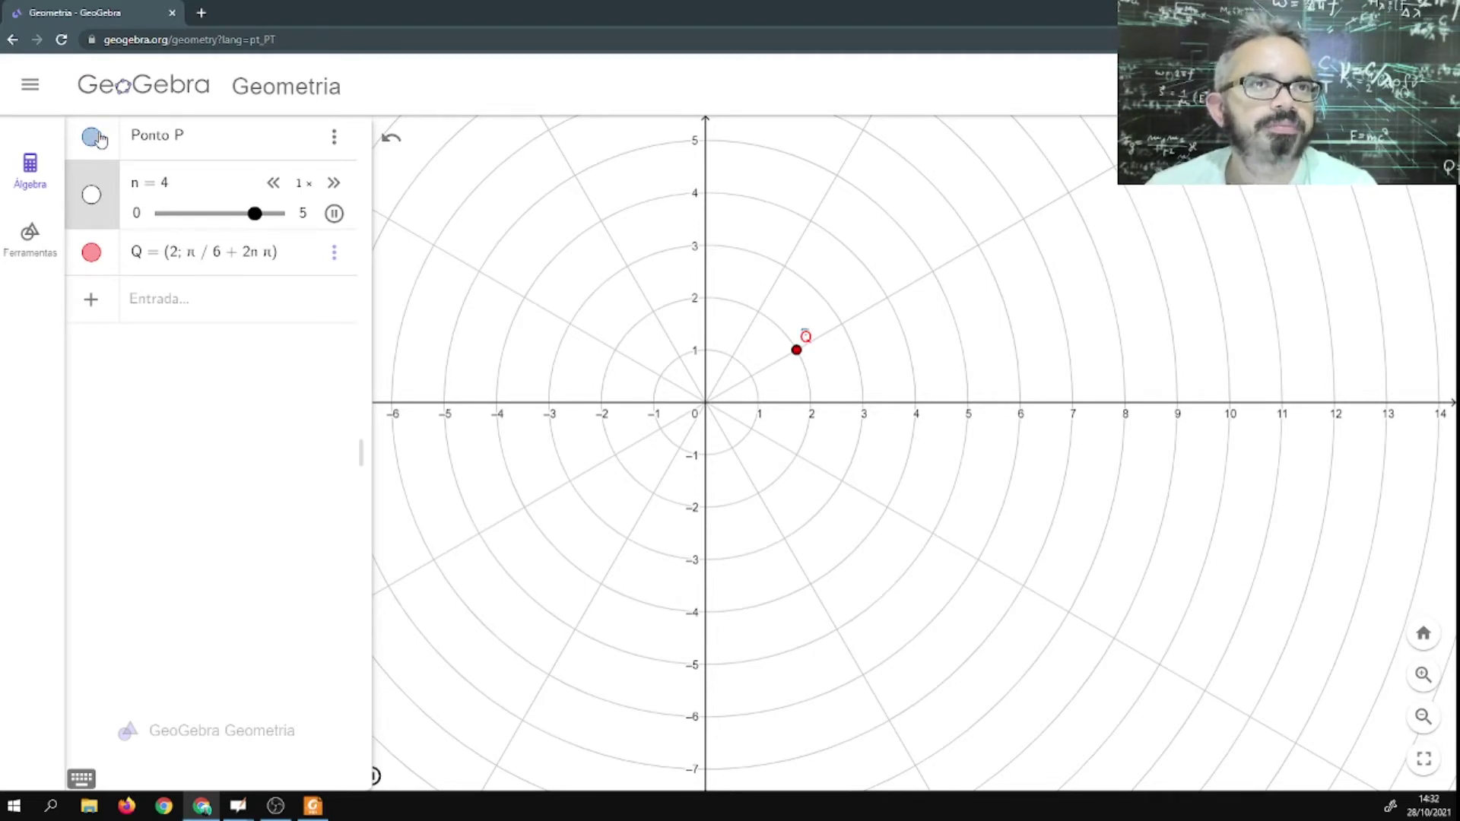
left_click(90, 255)
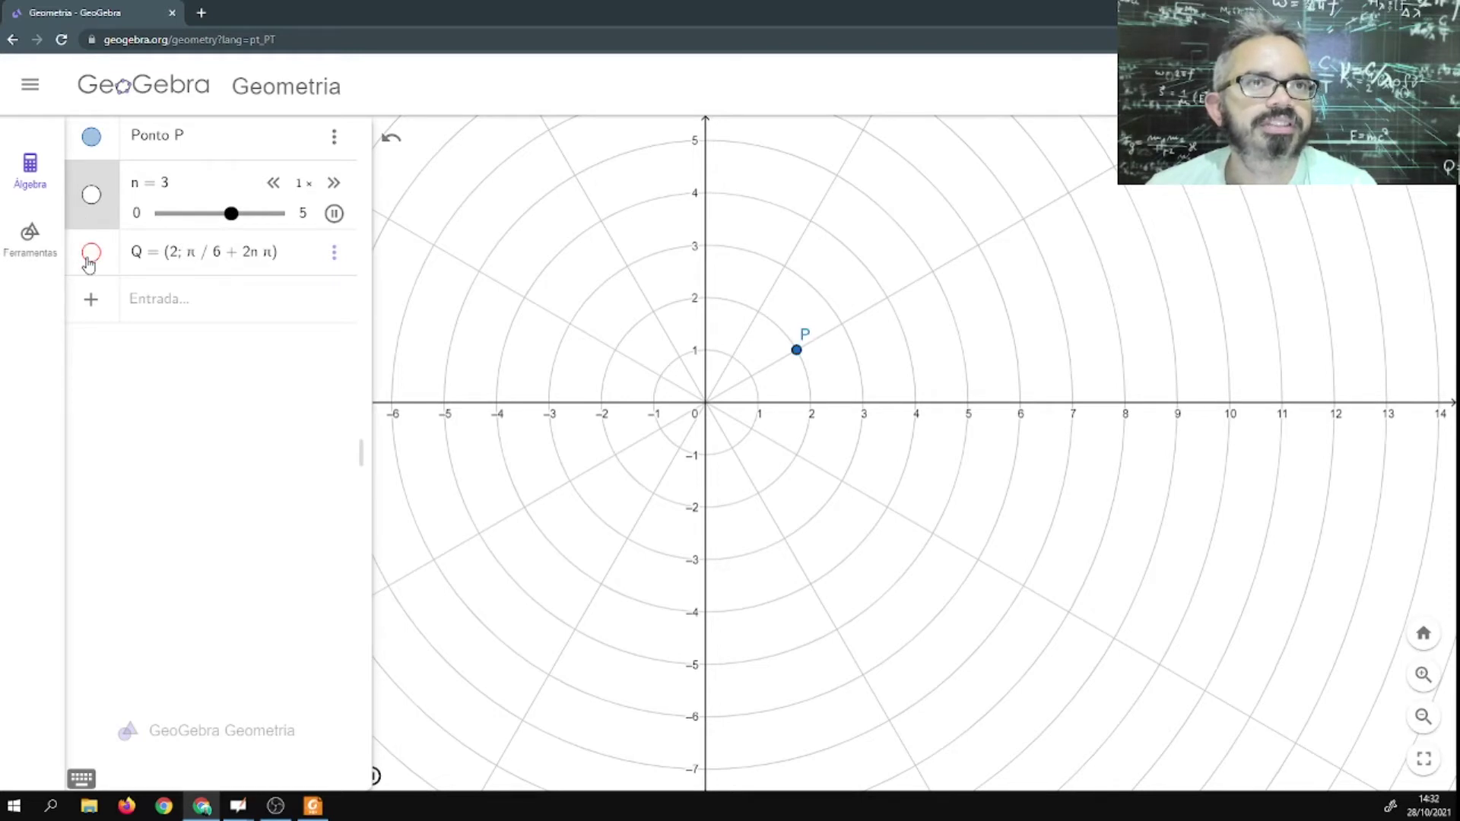
left_click(89, 257)
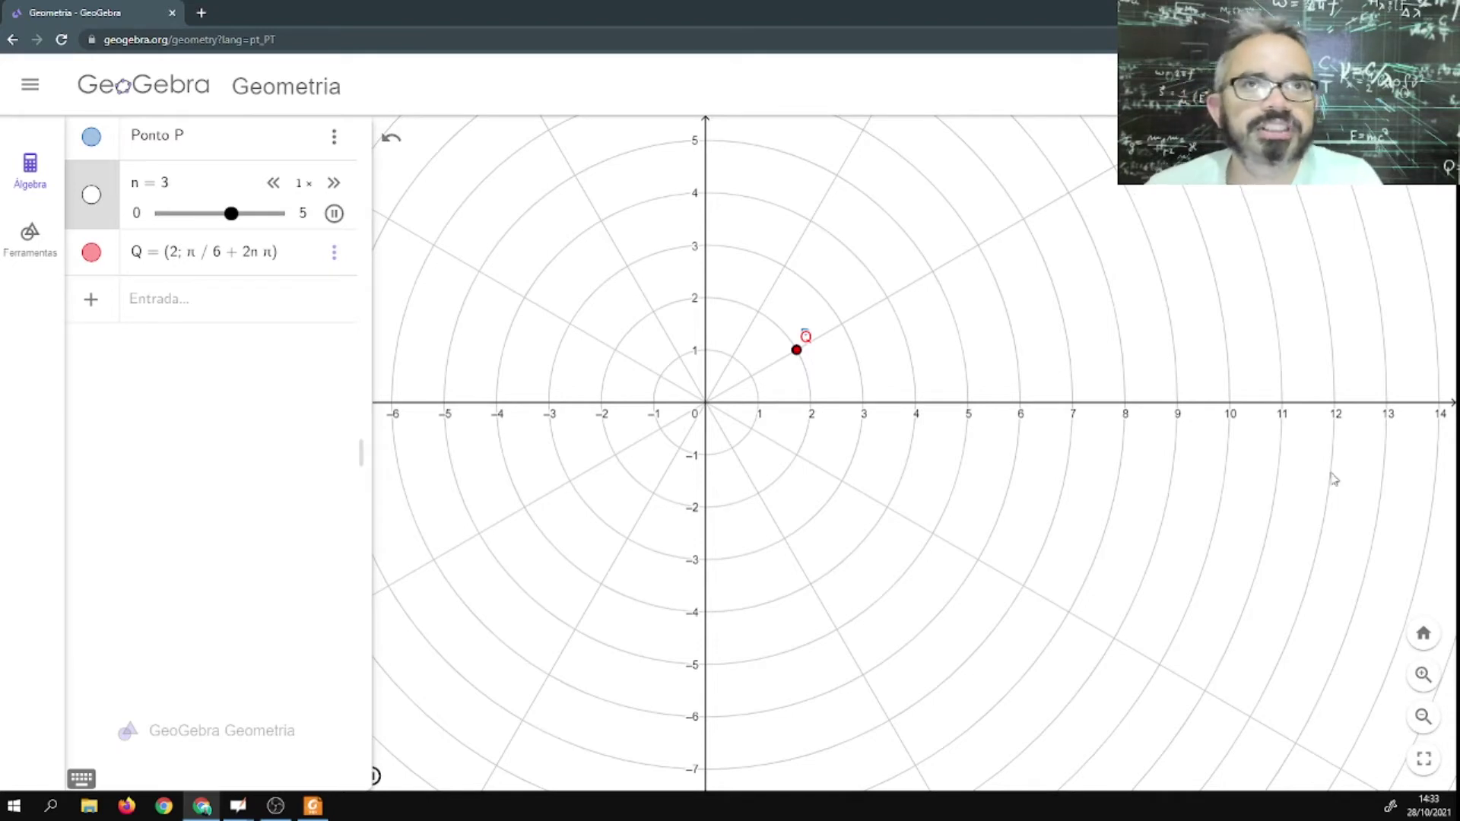
Stop the animation, clear the increment of slider n in its settings and animate the slider again.
left_click(333, 215)
left_click(337, 186)
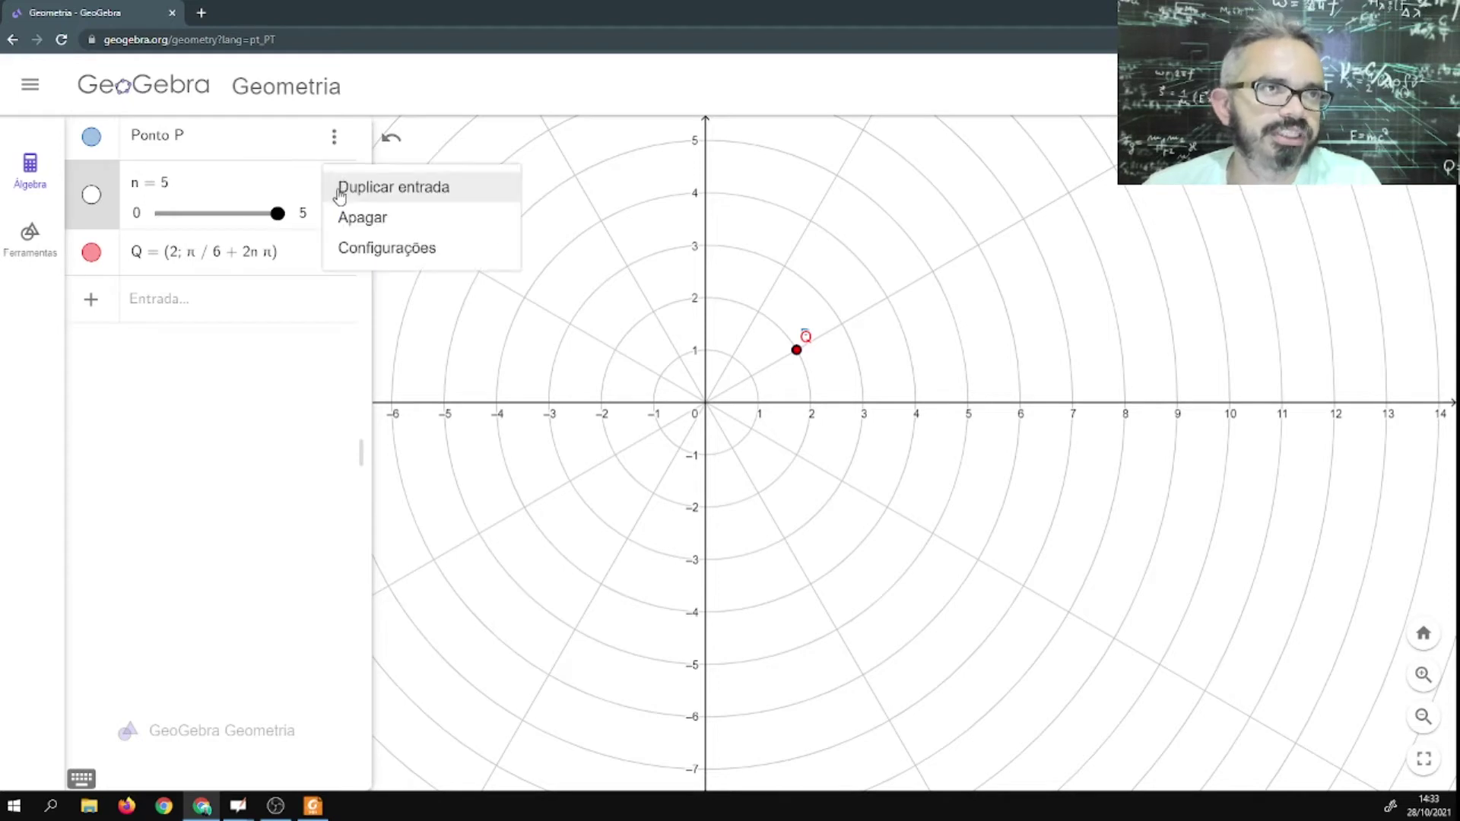
left_click(363, 253)
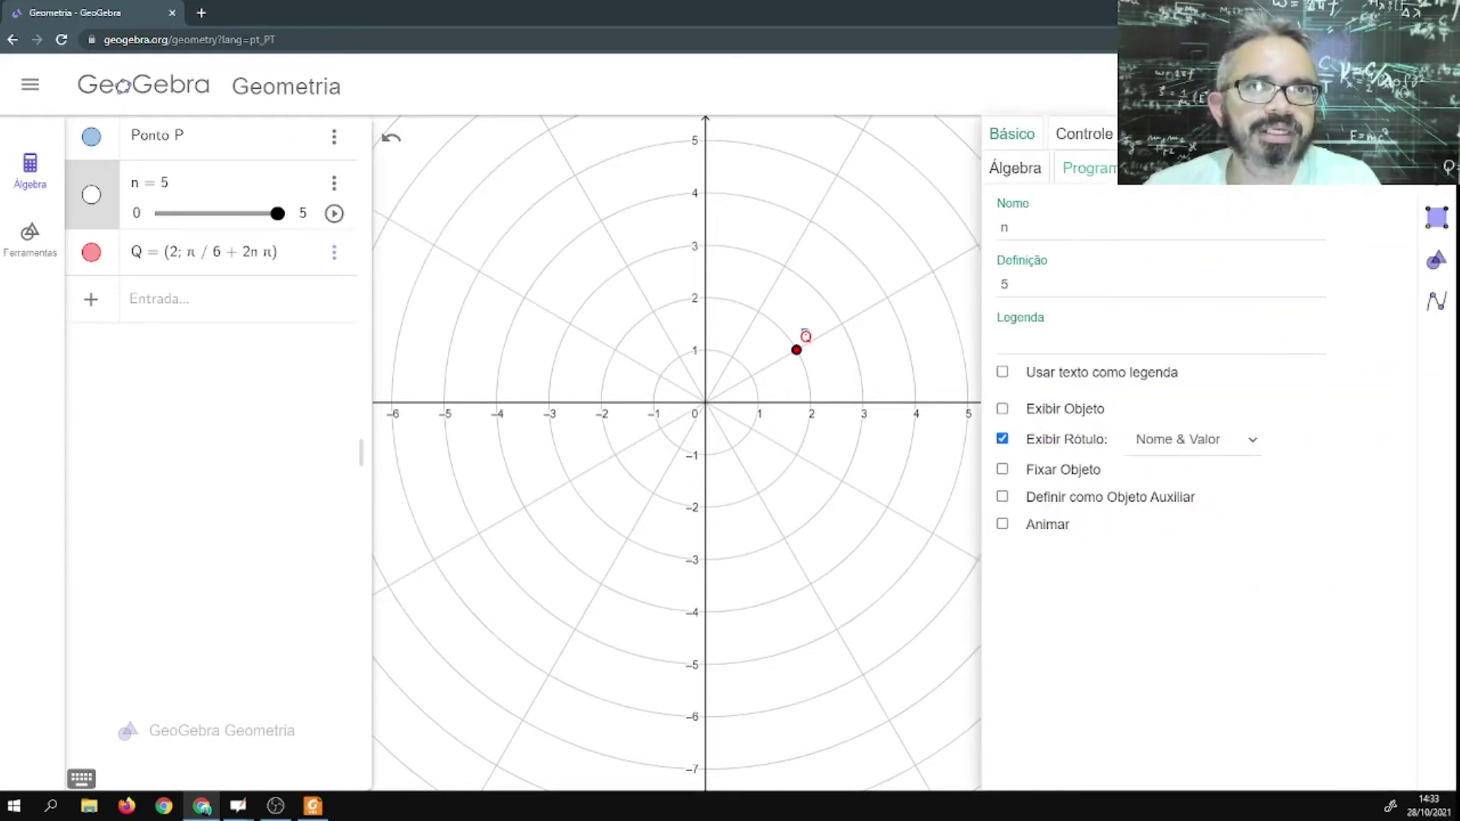
left_click(1083, 134)
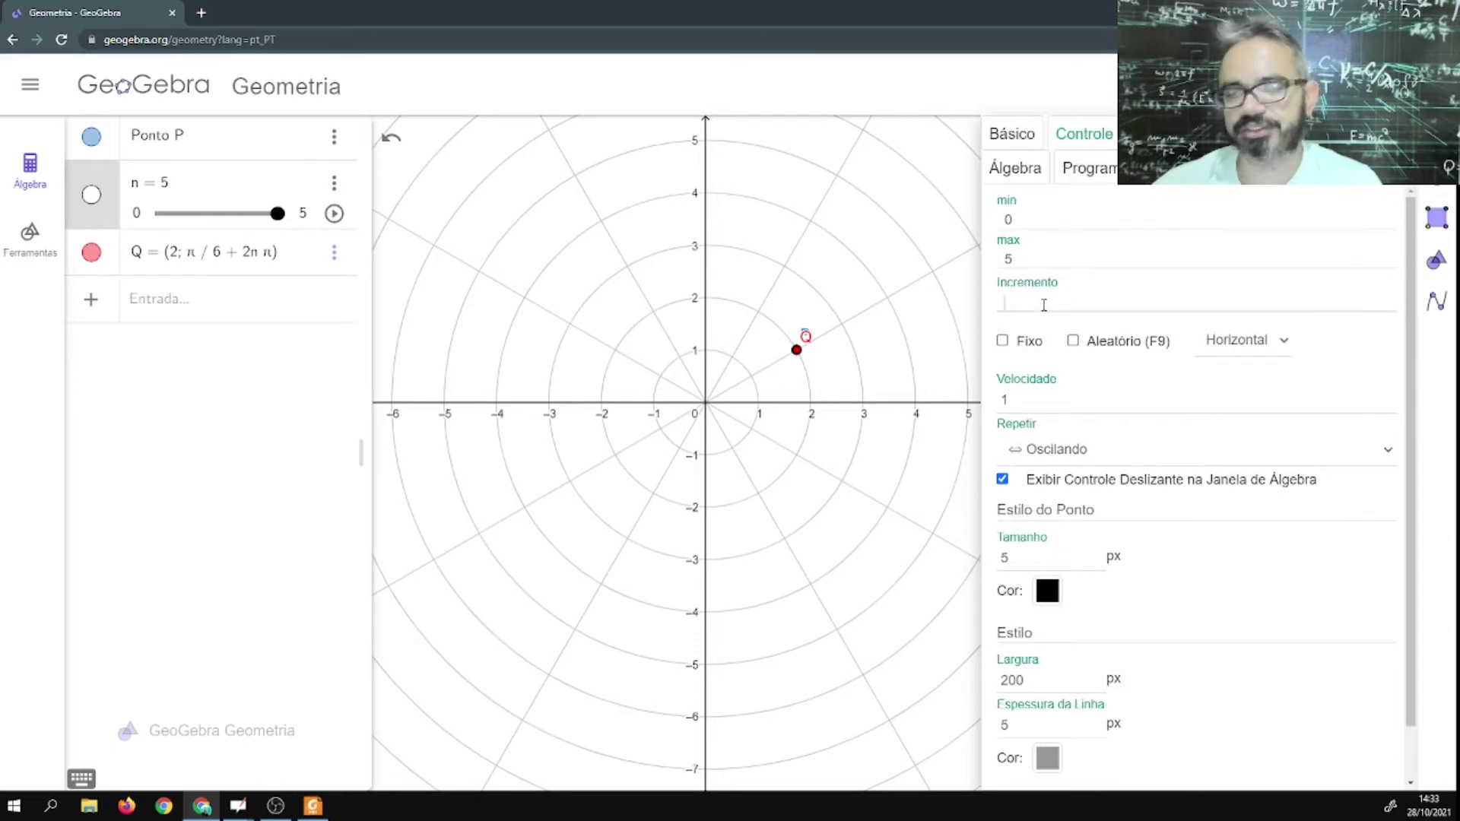
left_click(832, 279)
left_click(334, 213)
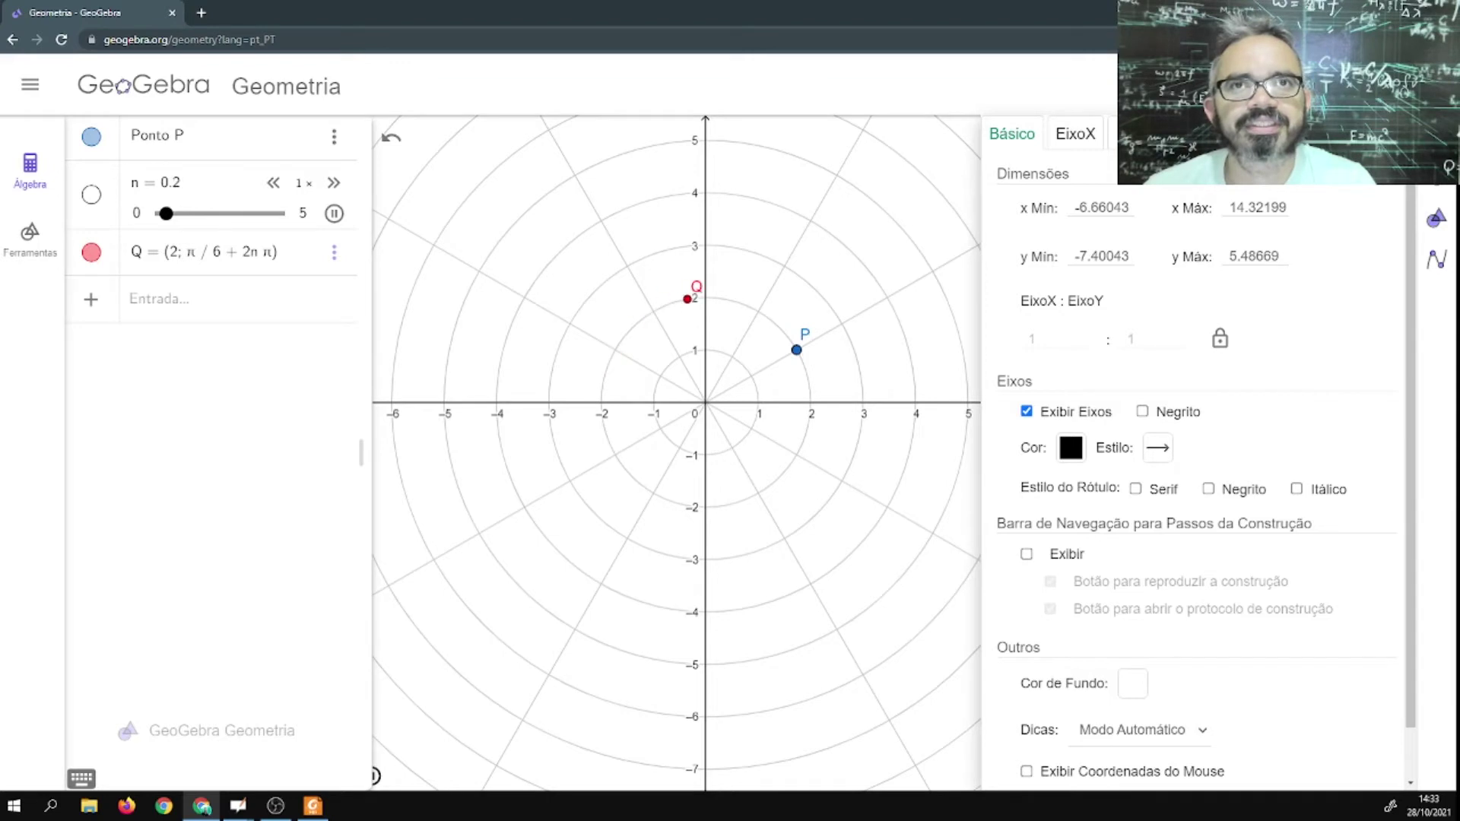
left_click(751, 380)
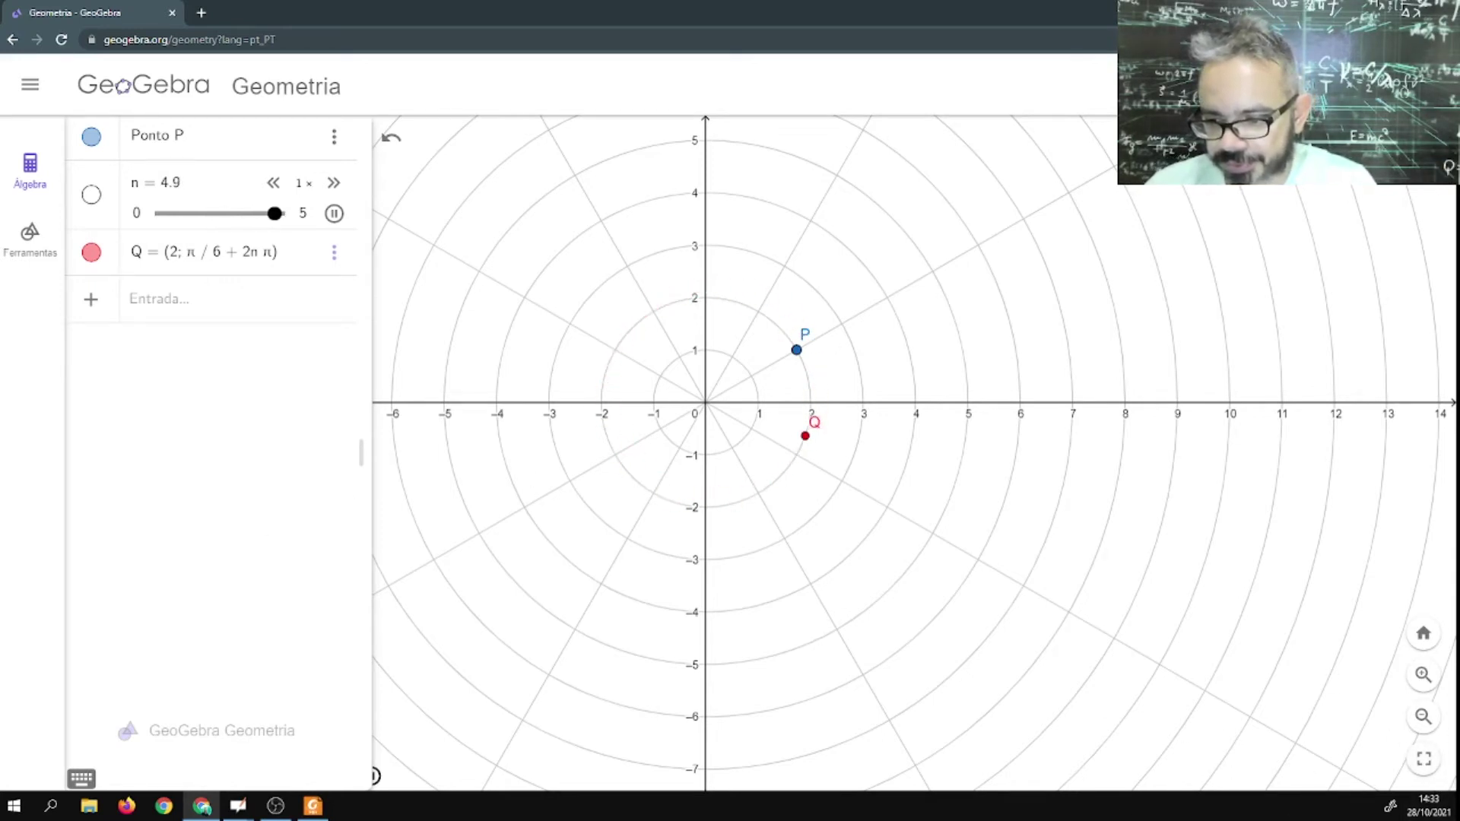
Check the handwritten notes for P's polar coordinates, return to GeoGebra and stop the animation of slider n.
key("alt+Tab")
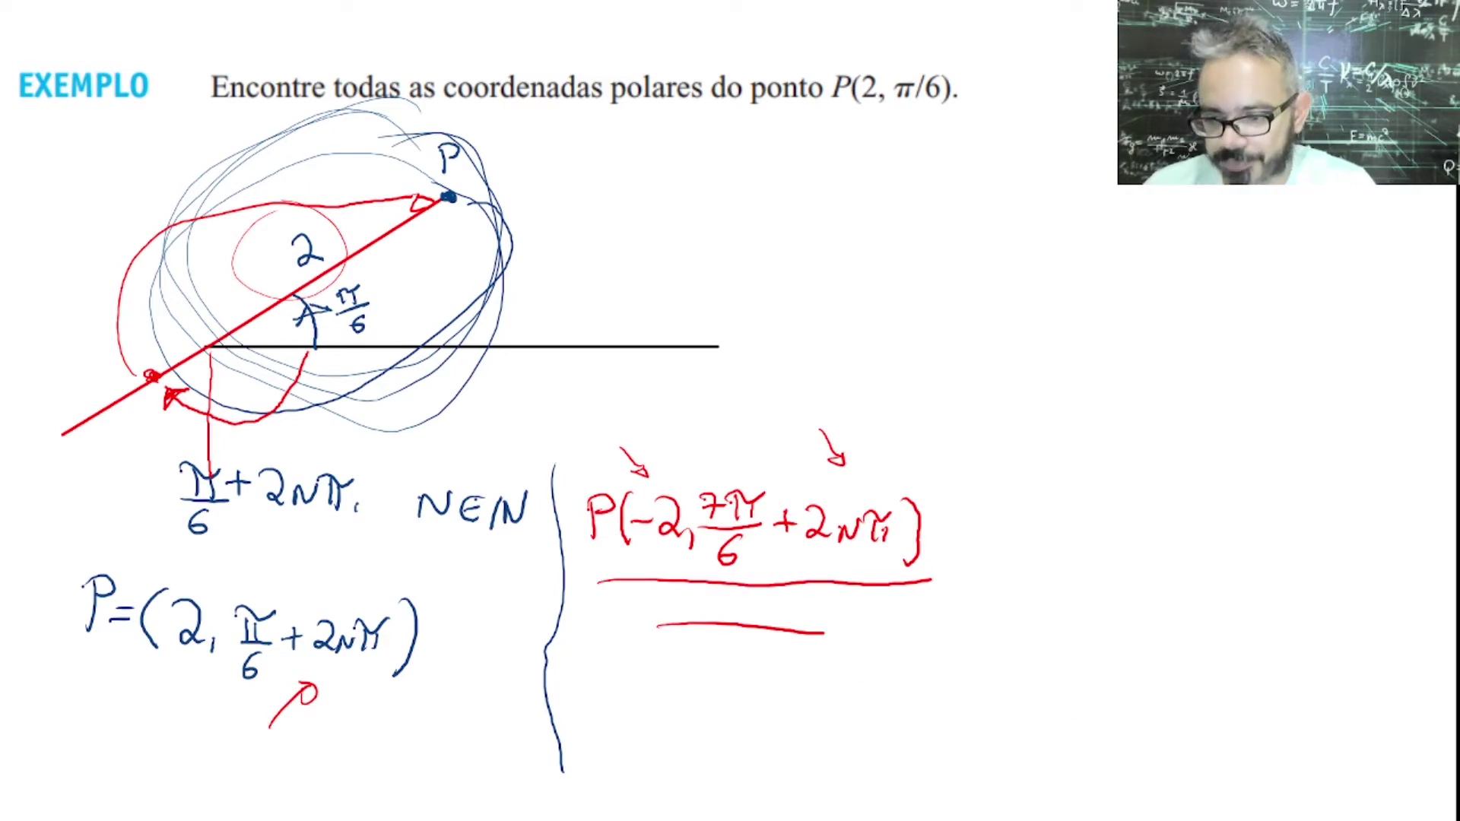
key("alt+Tab")
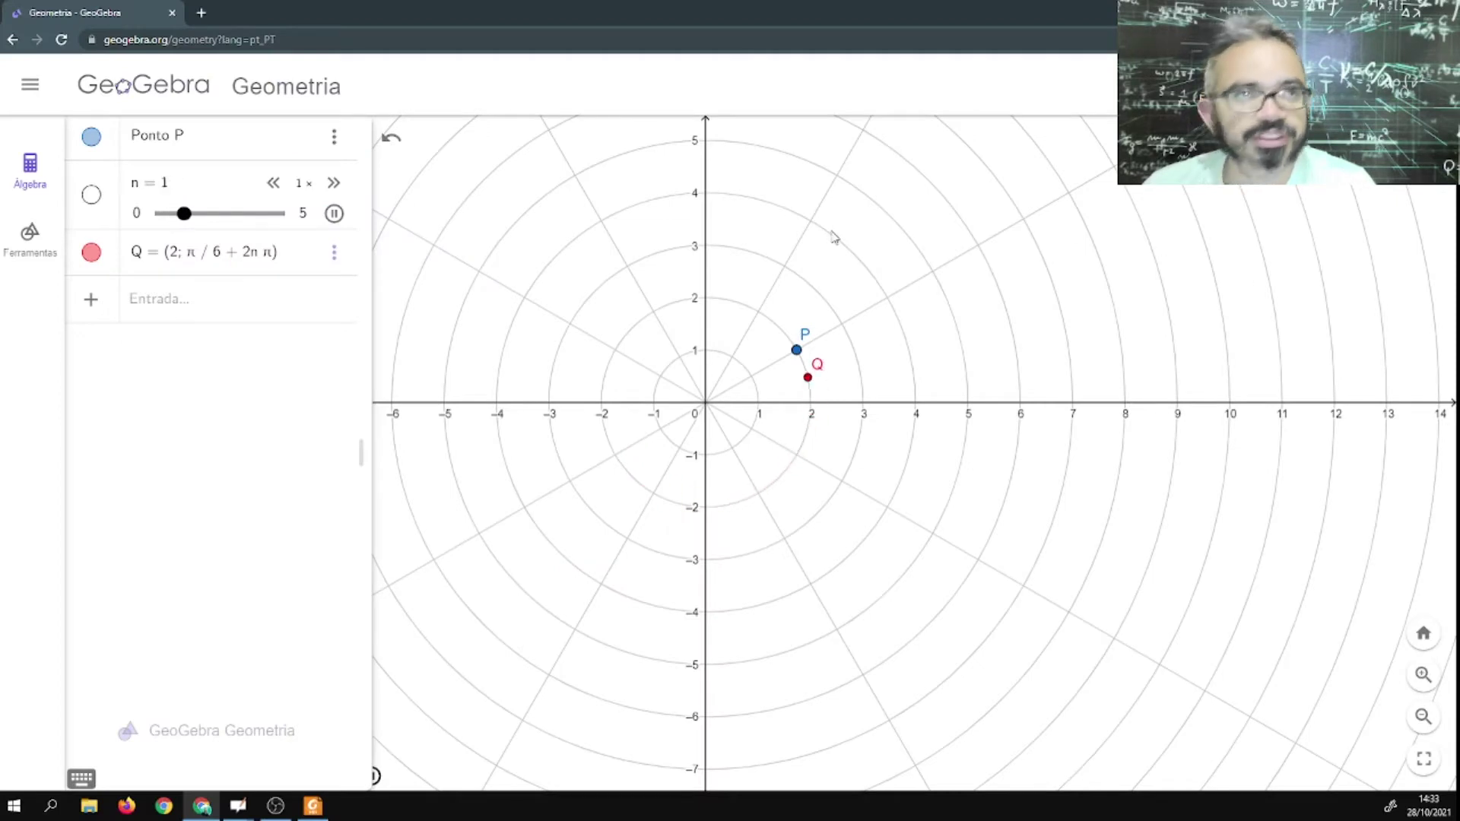
left_click(190, 301)
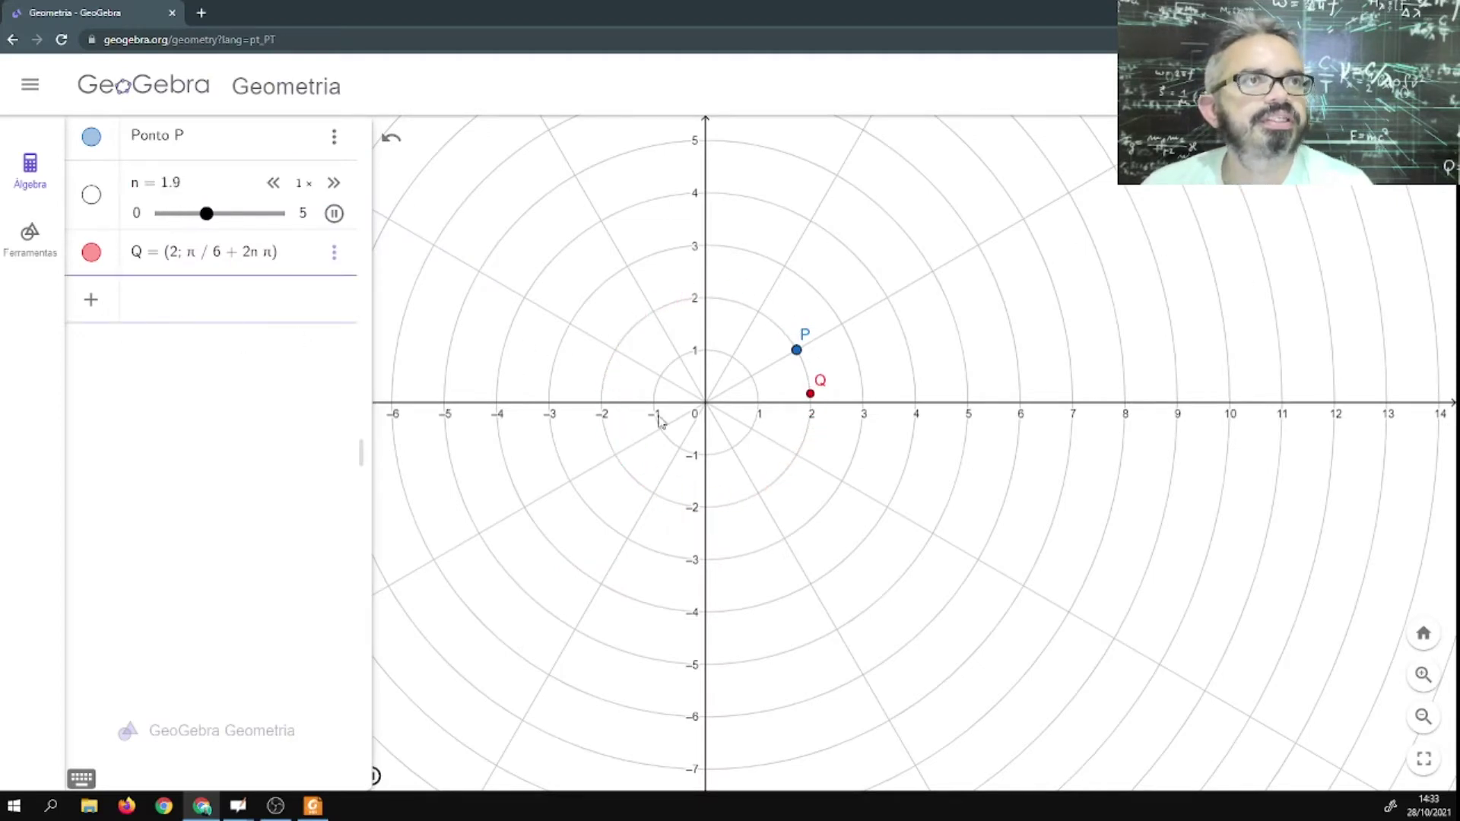
left_click(335, 214)
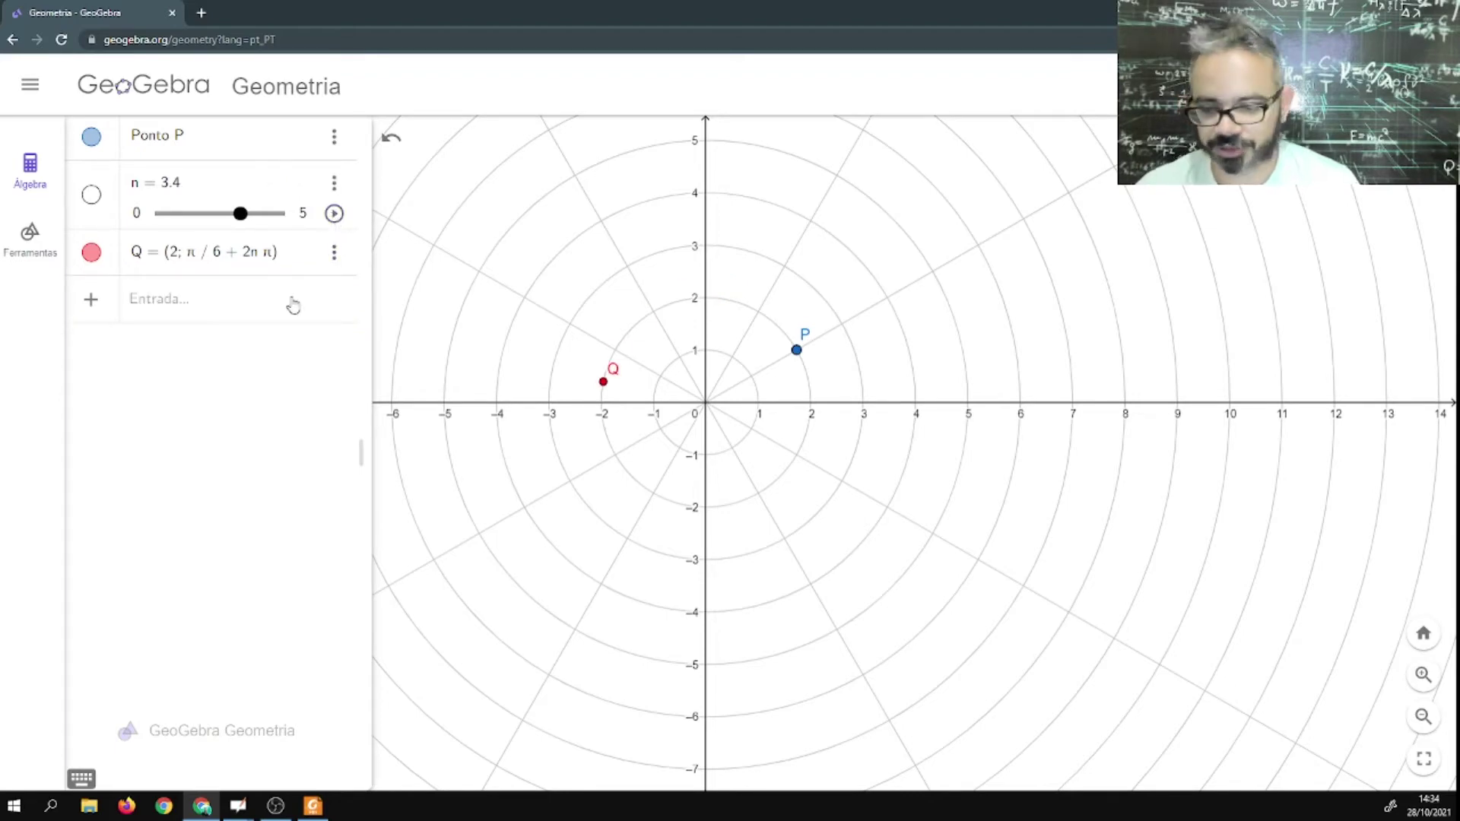
Define point R in polar coordinates as R = (-2; 7pi/6 + 2n pi) in the algebra list.
key("ctrl+plus")
key("ctrl+plus")
key("ctrl+plus")
key("ctrl+plus")
key("ctrl+plus")
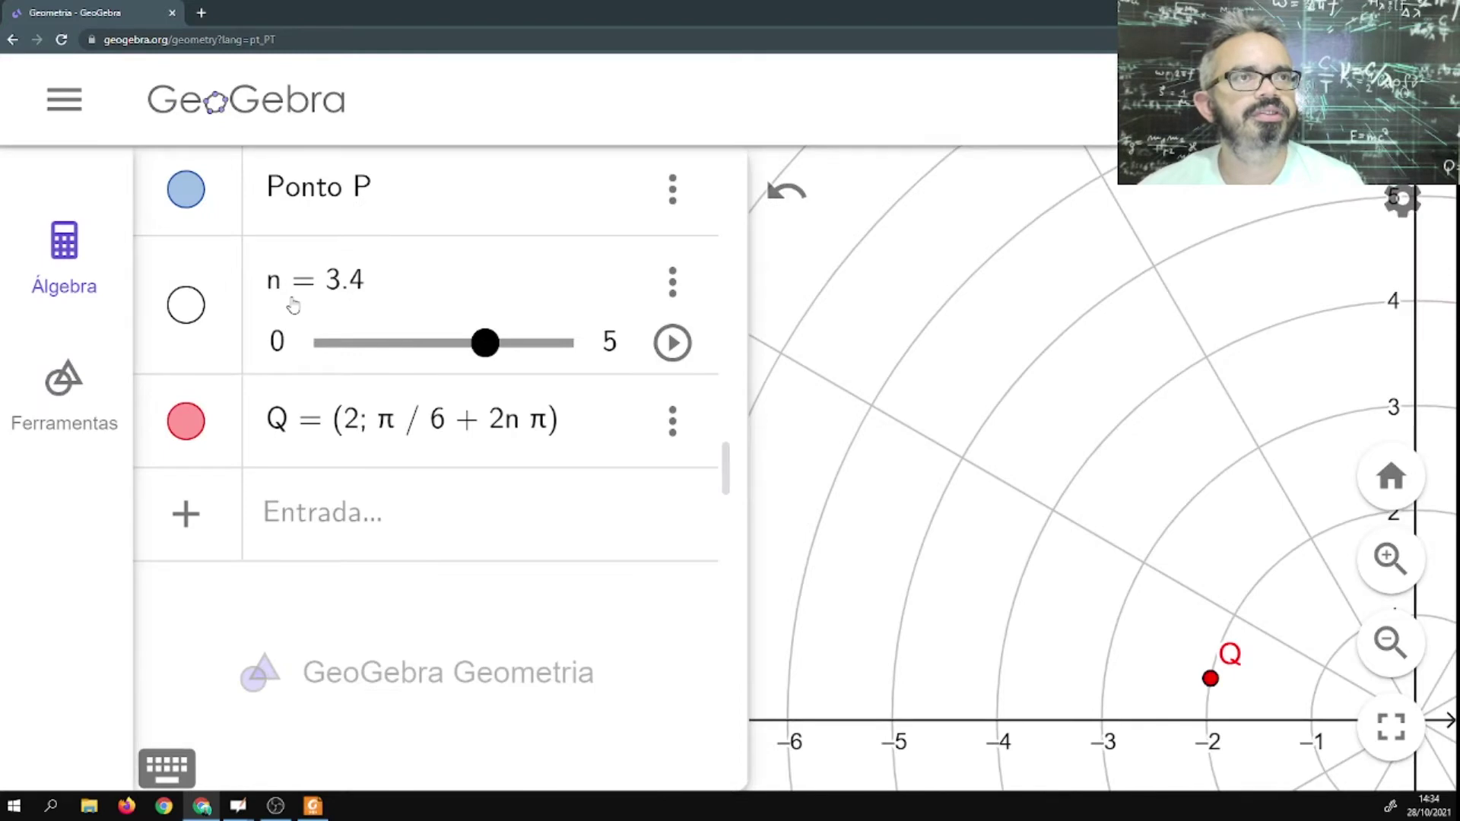
left_click(305, 516)
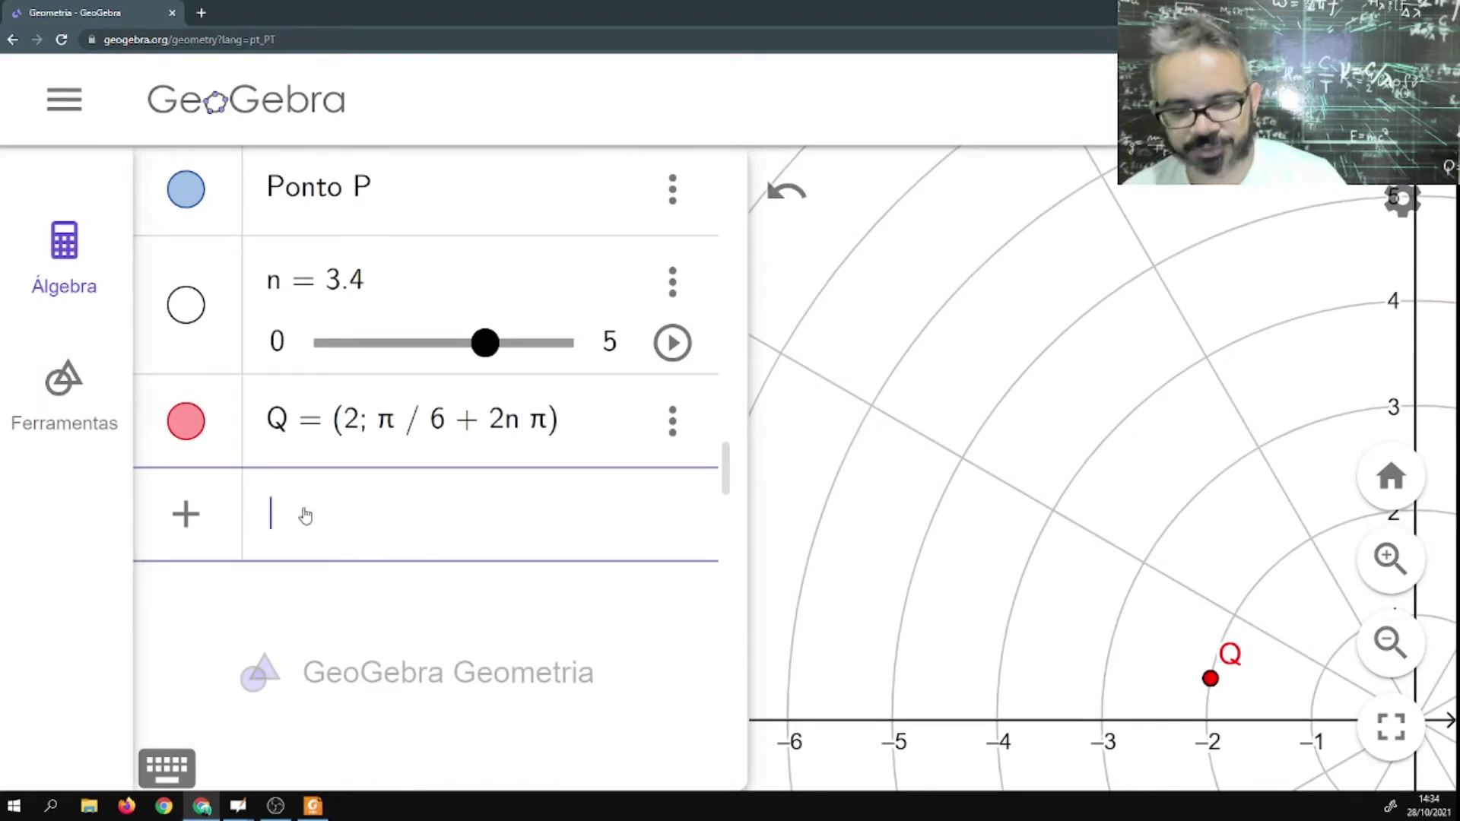
type("R")
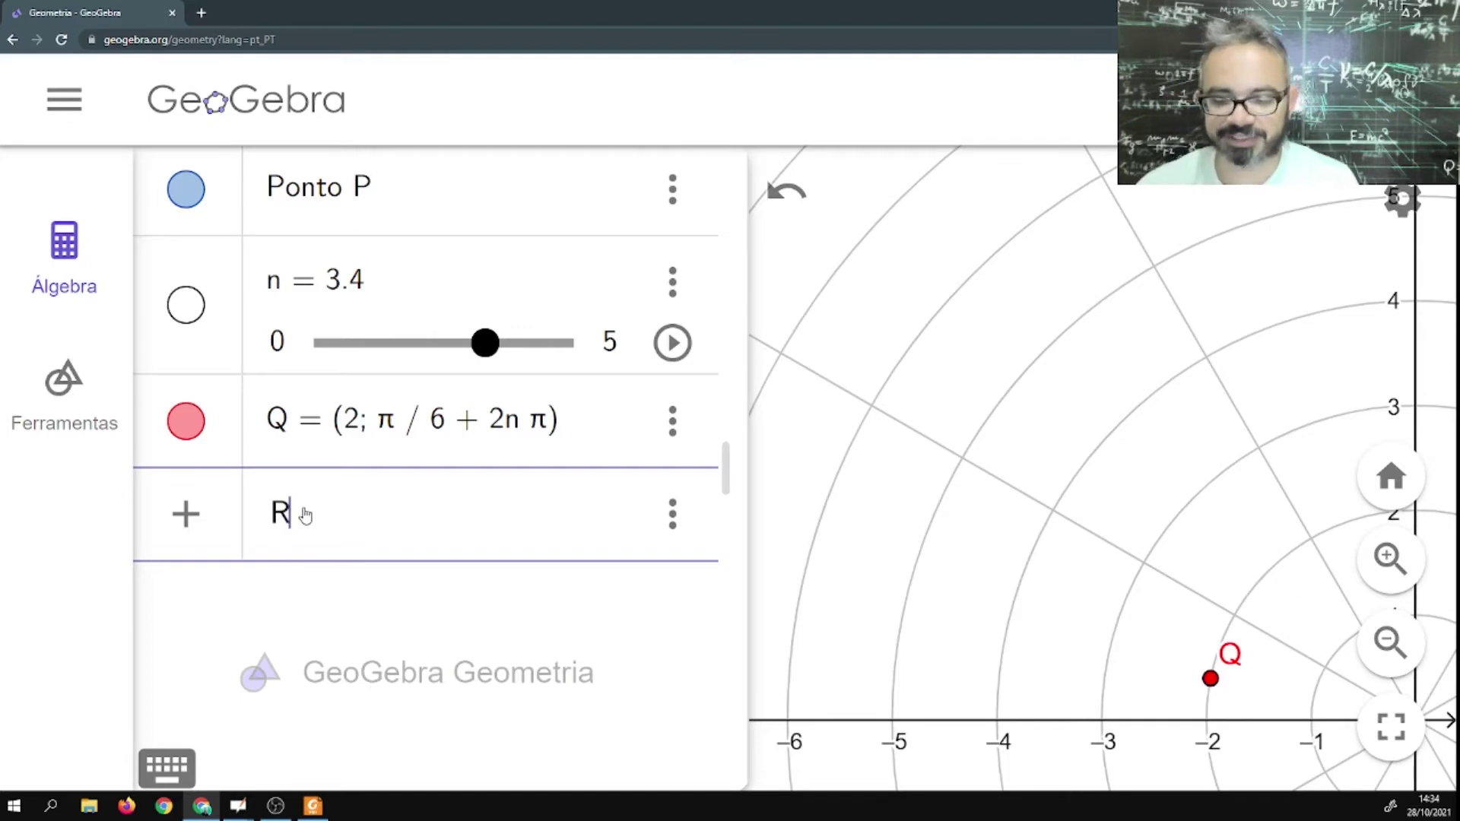
type("= ")
type("(-")
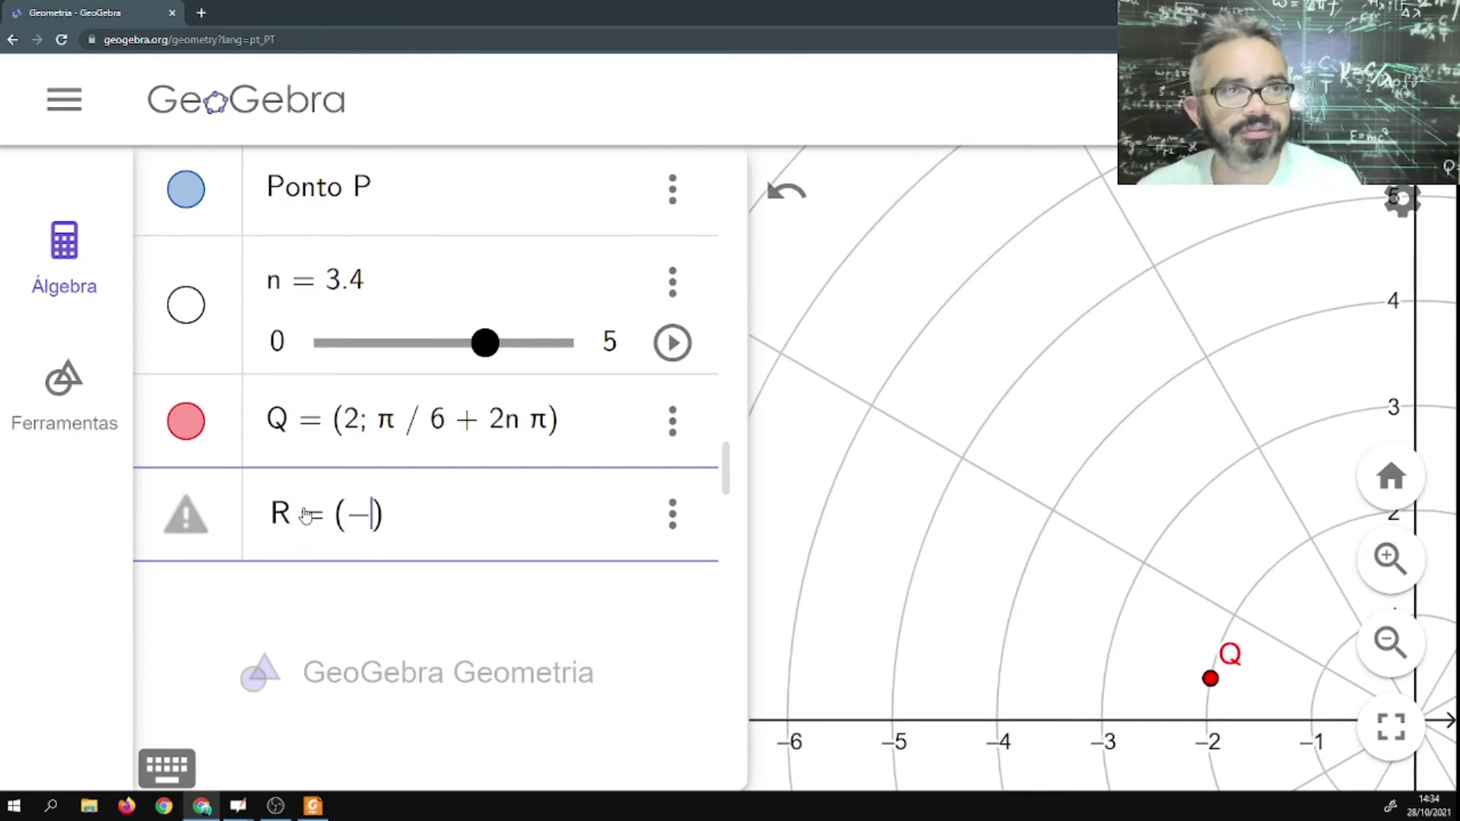
type("2;")
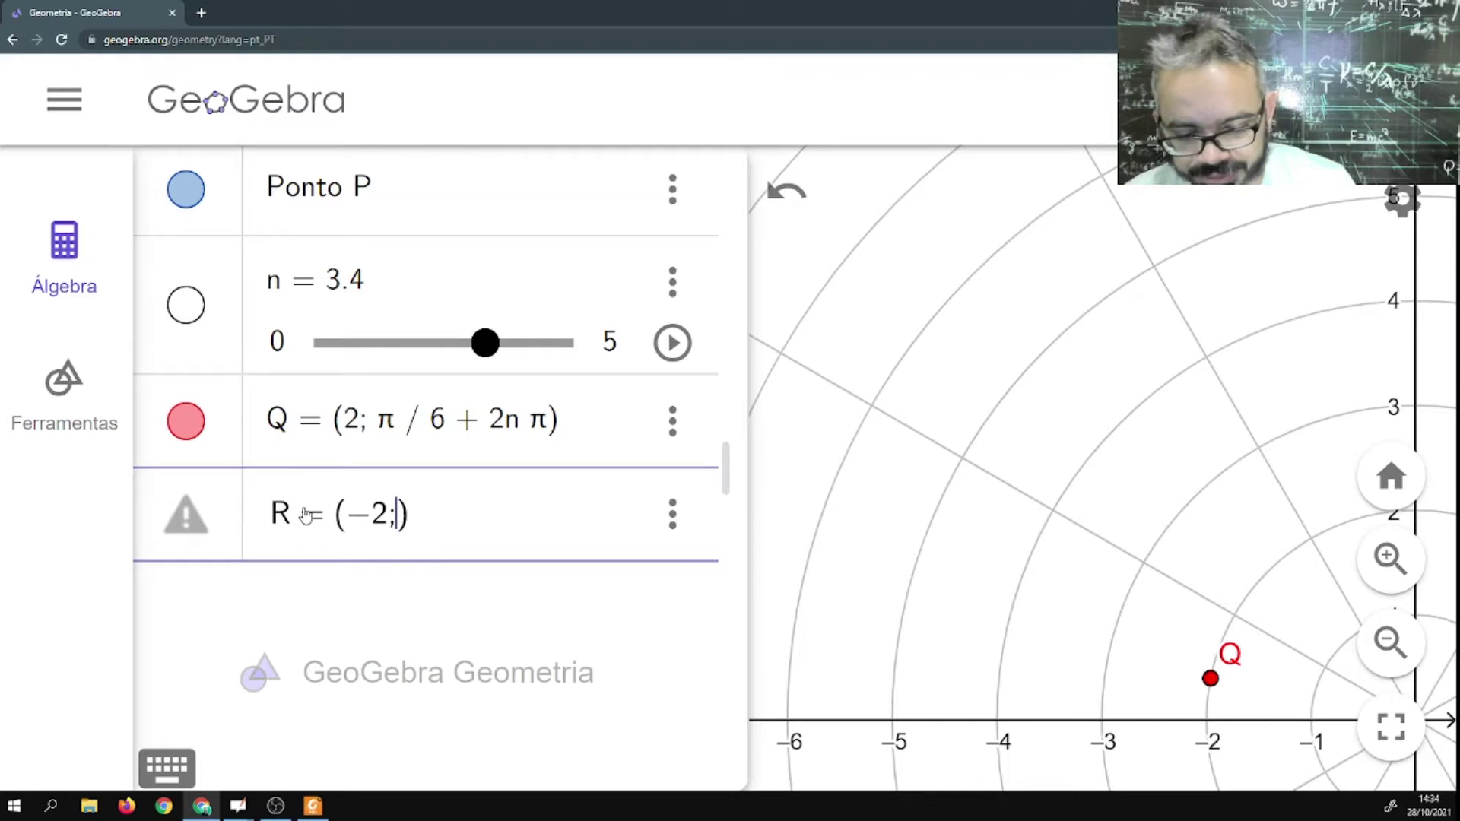
type("7")
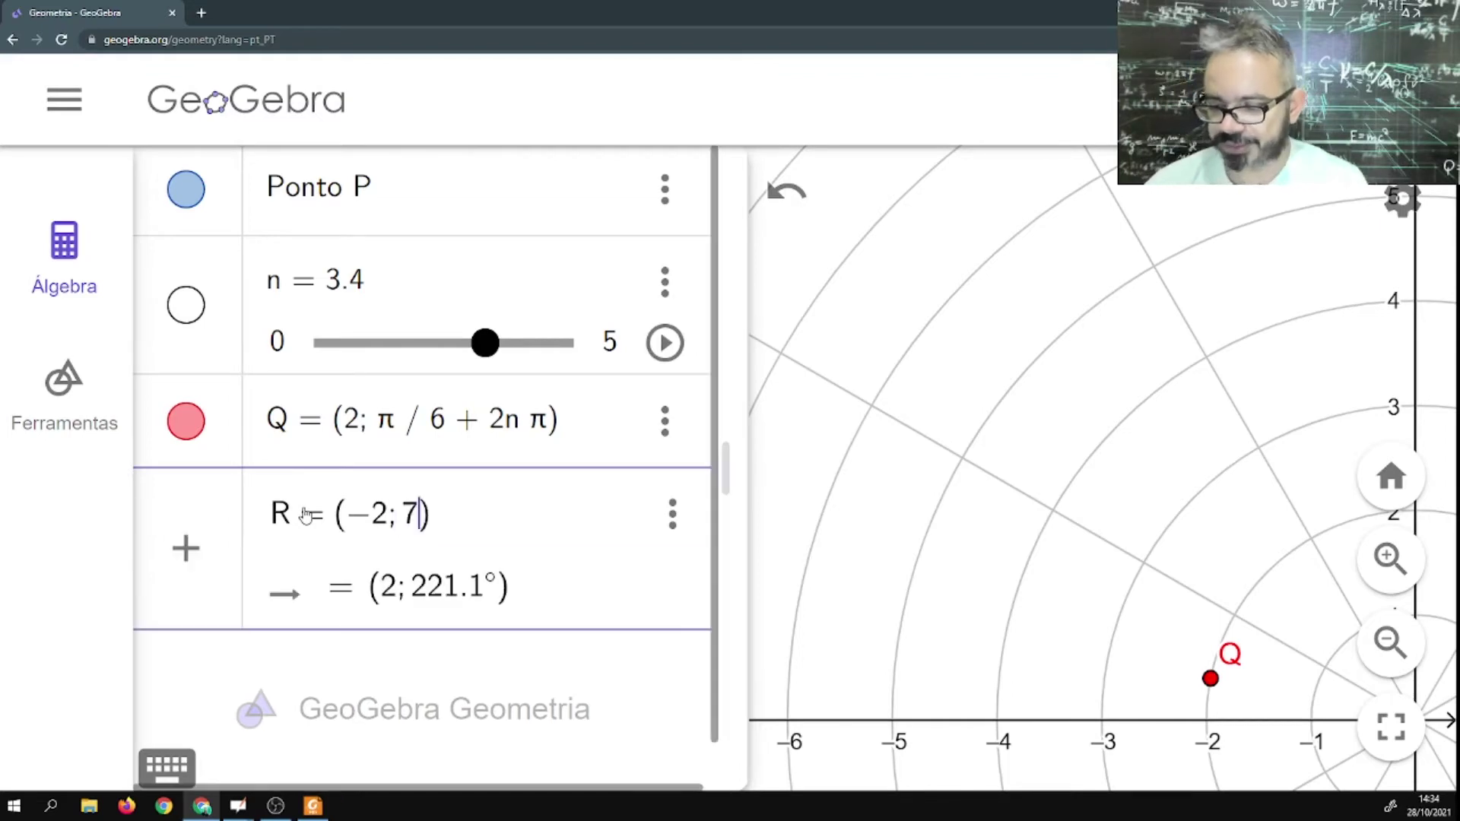
type("pi")
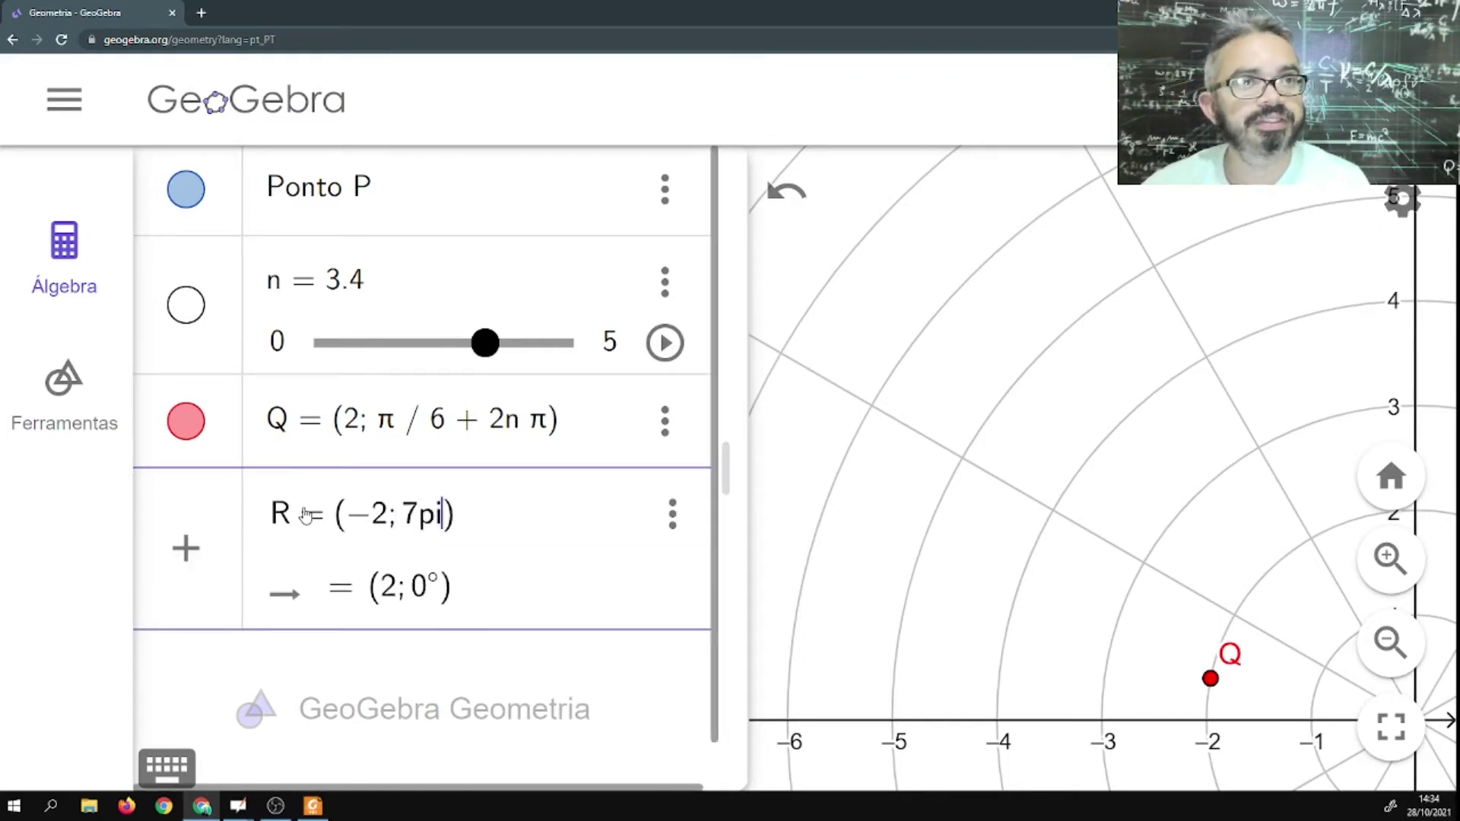
type("/6 ")
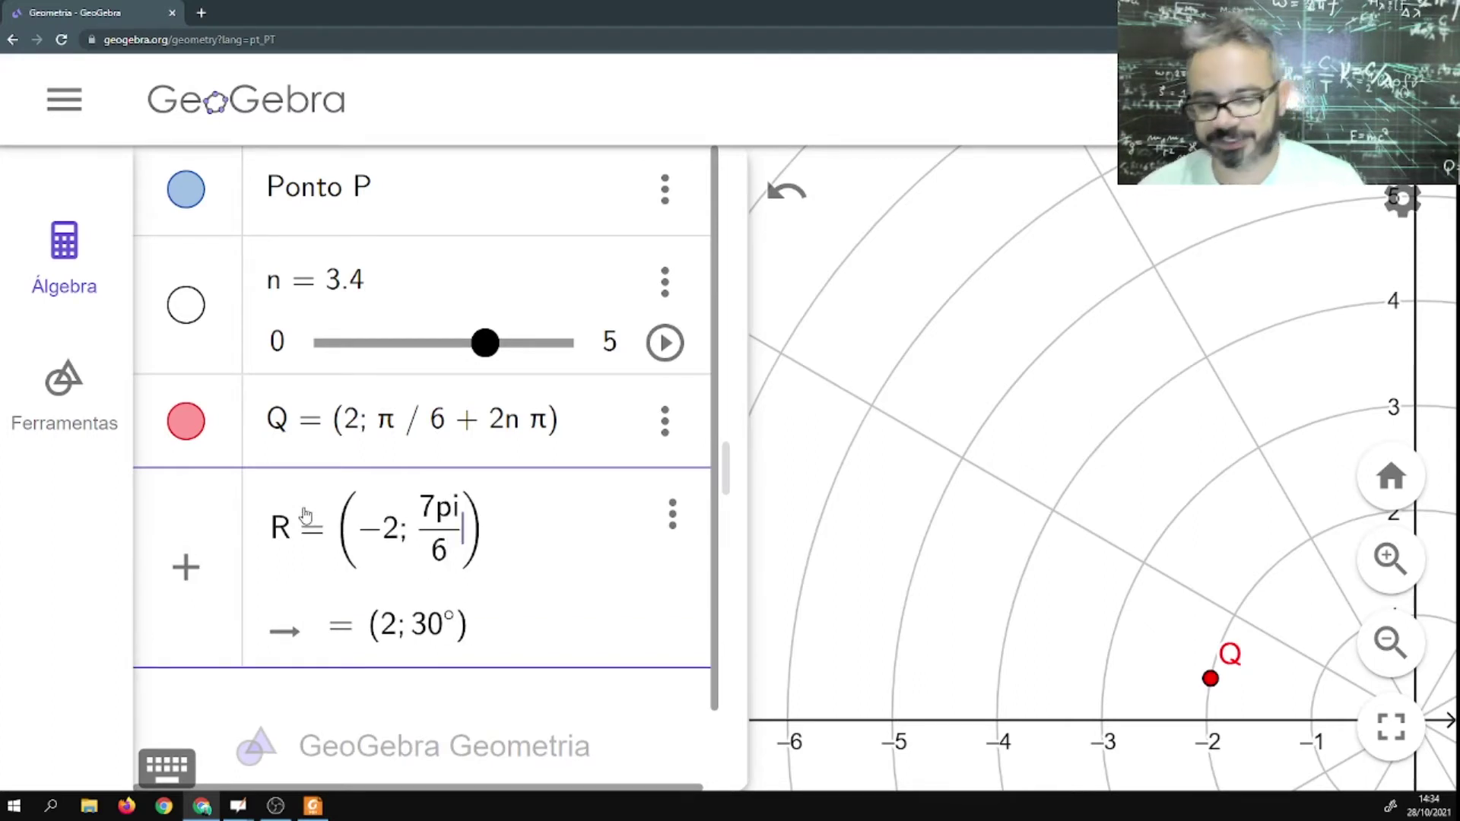
type("+ ")
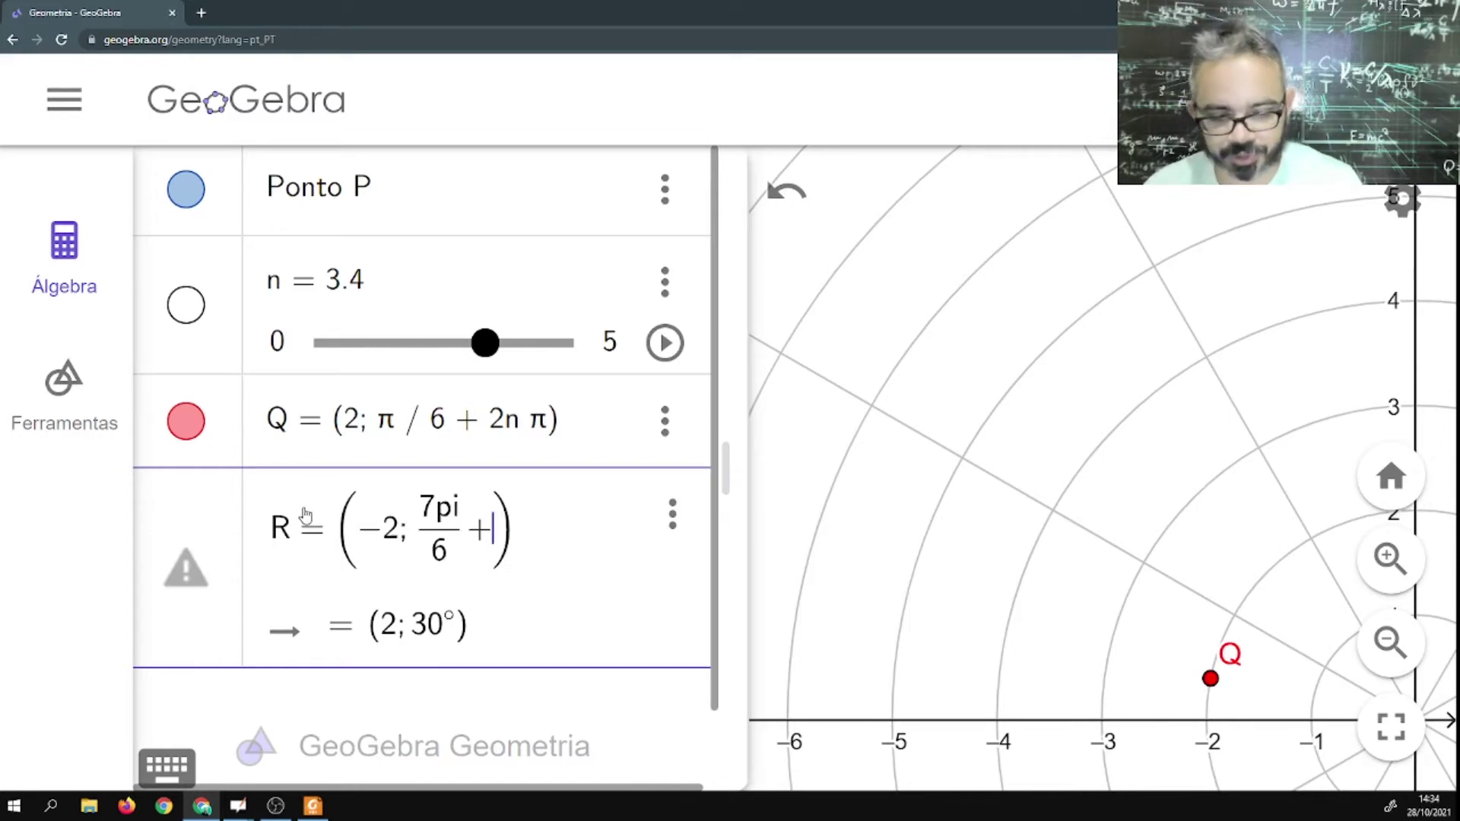
type("2n")
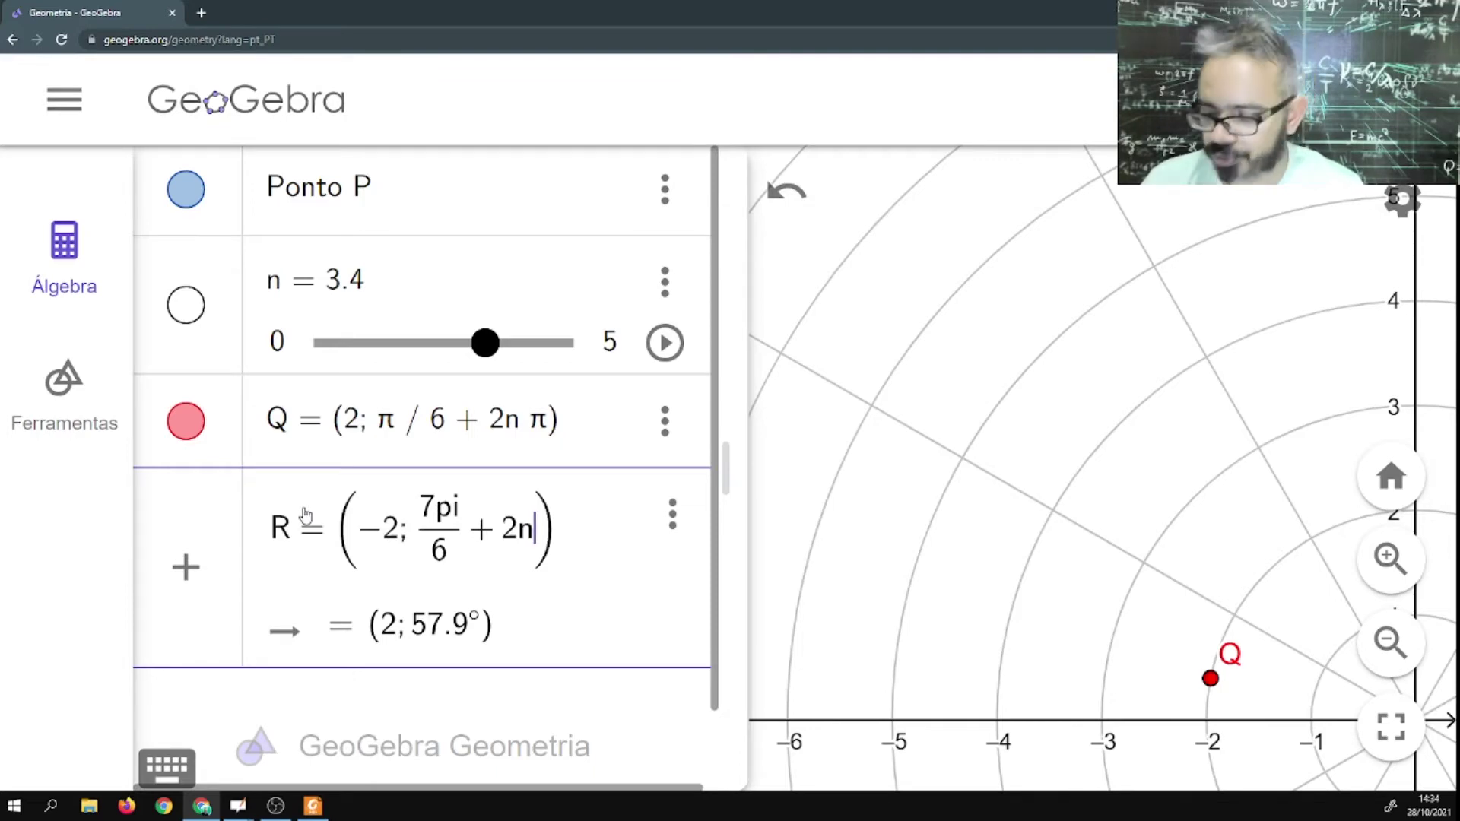
type("pi")
key("Return")
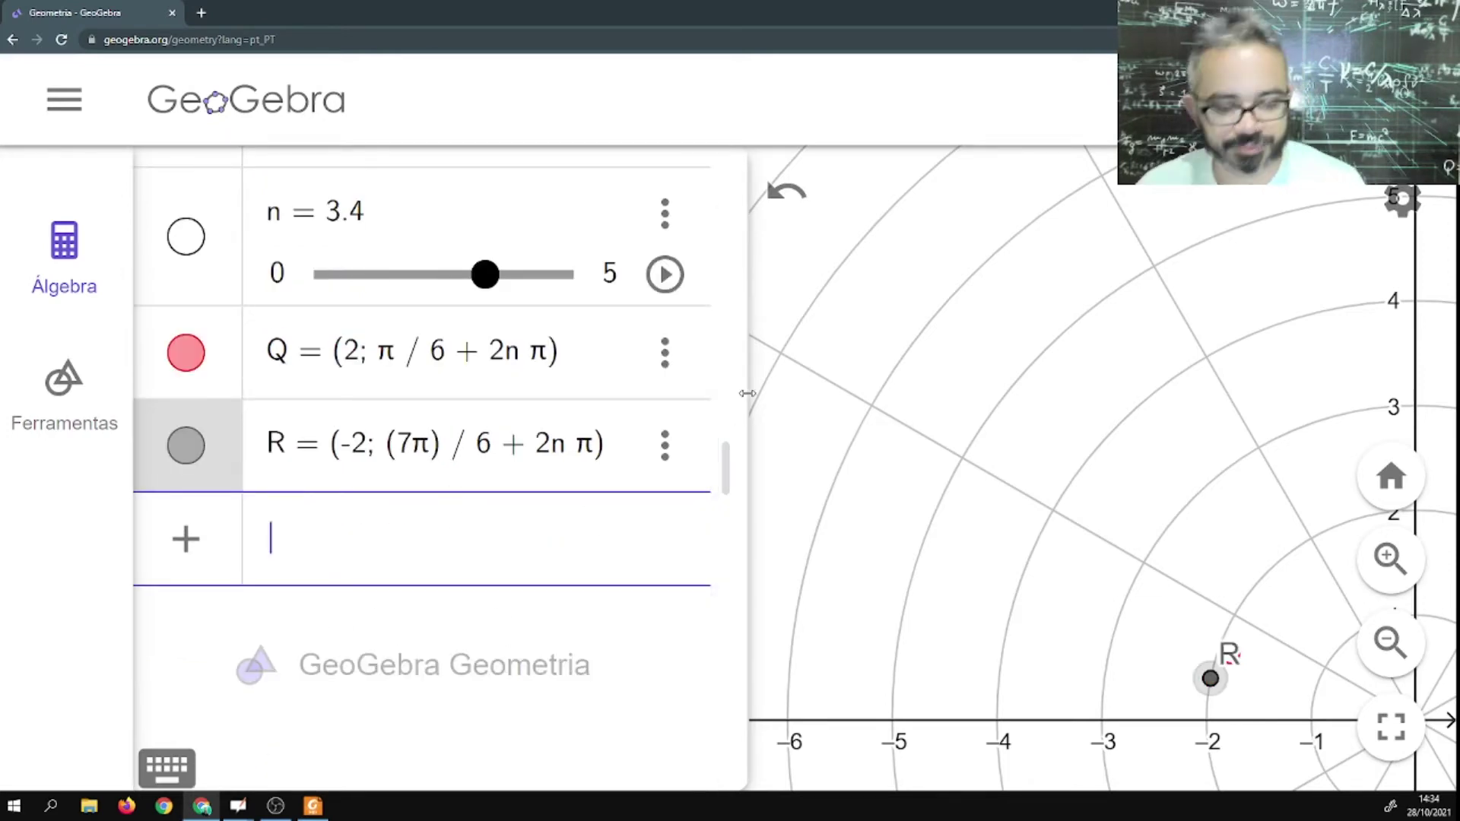
Set the colour of point R to green (0, 255, 0) and close its settings.
key("ctrl+minus")
key("ctrl+minus")
key("ctrl+minus")
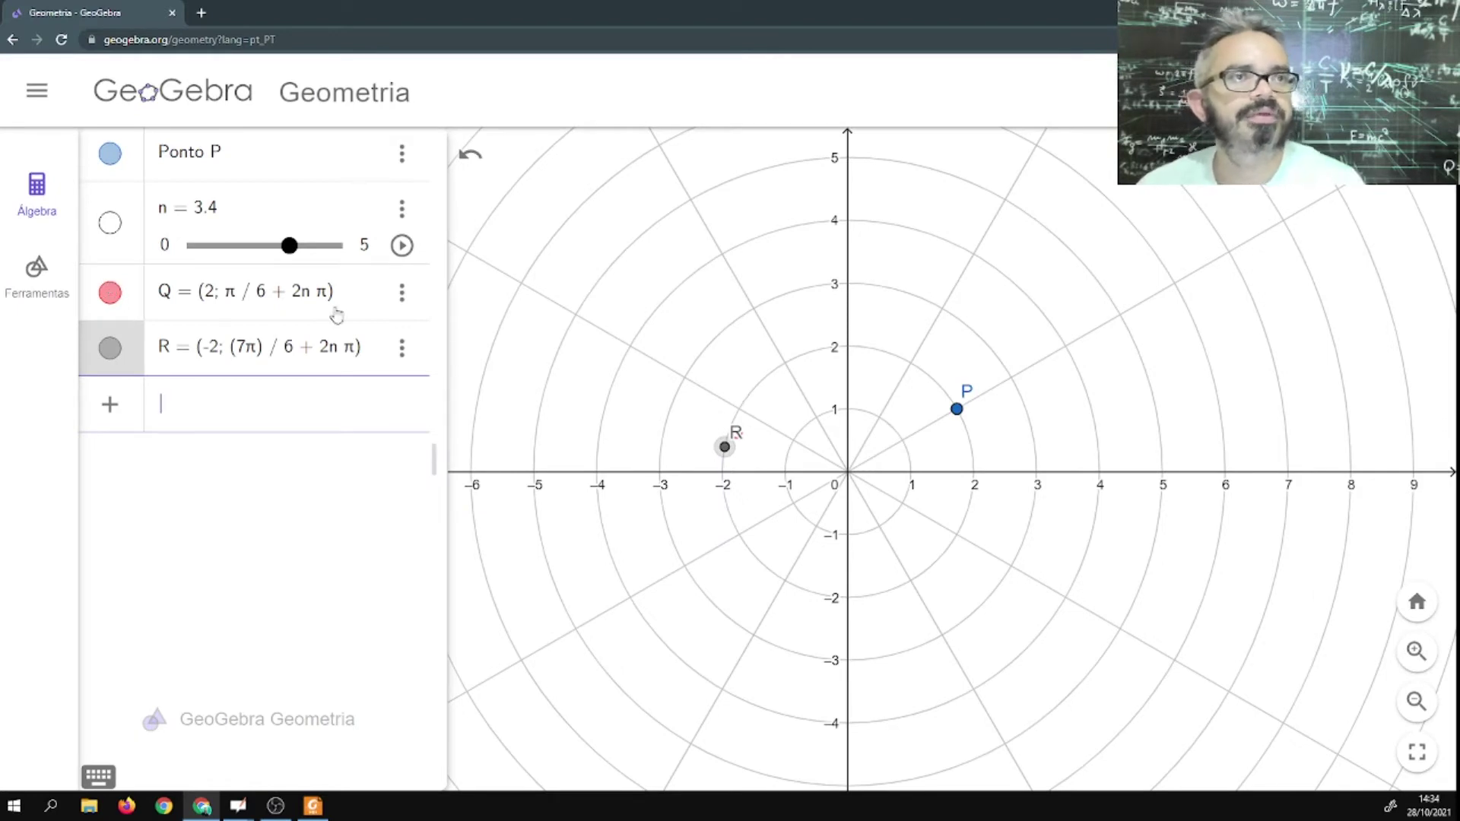
left_click(402, 348)
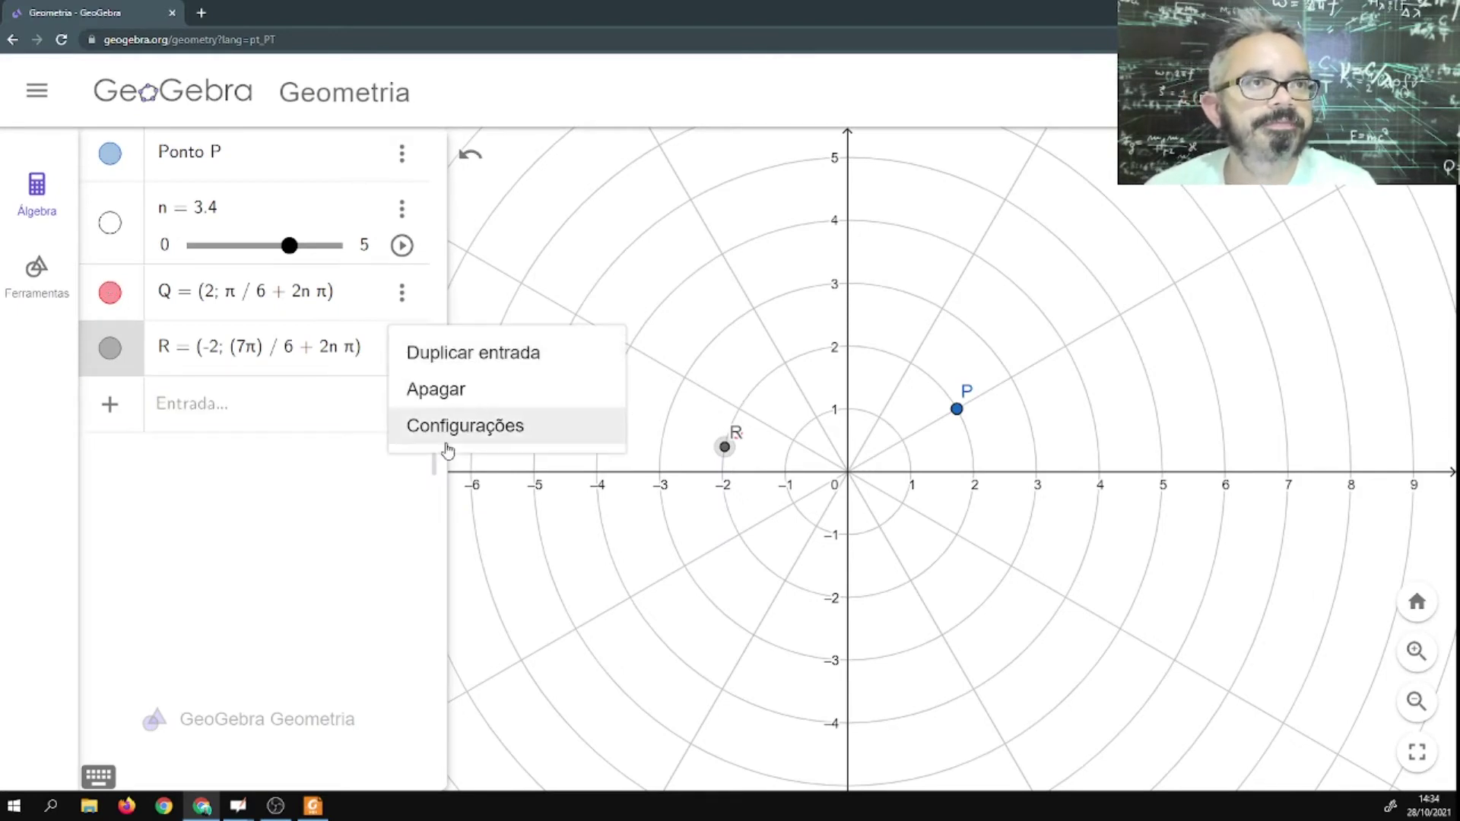
left_click(445, 426)
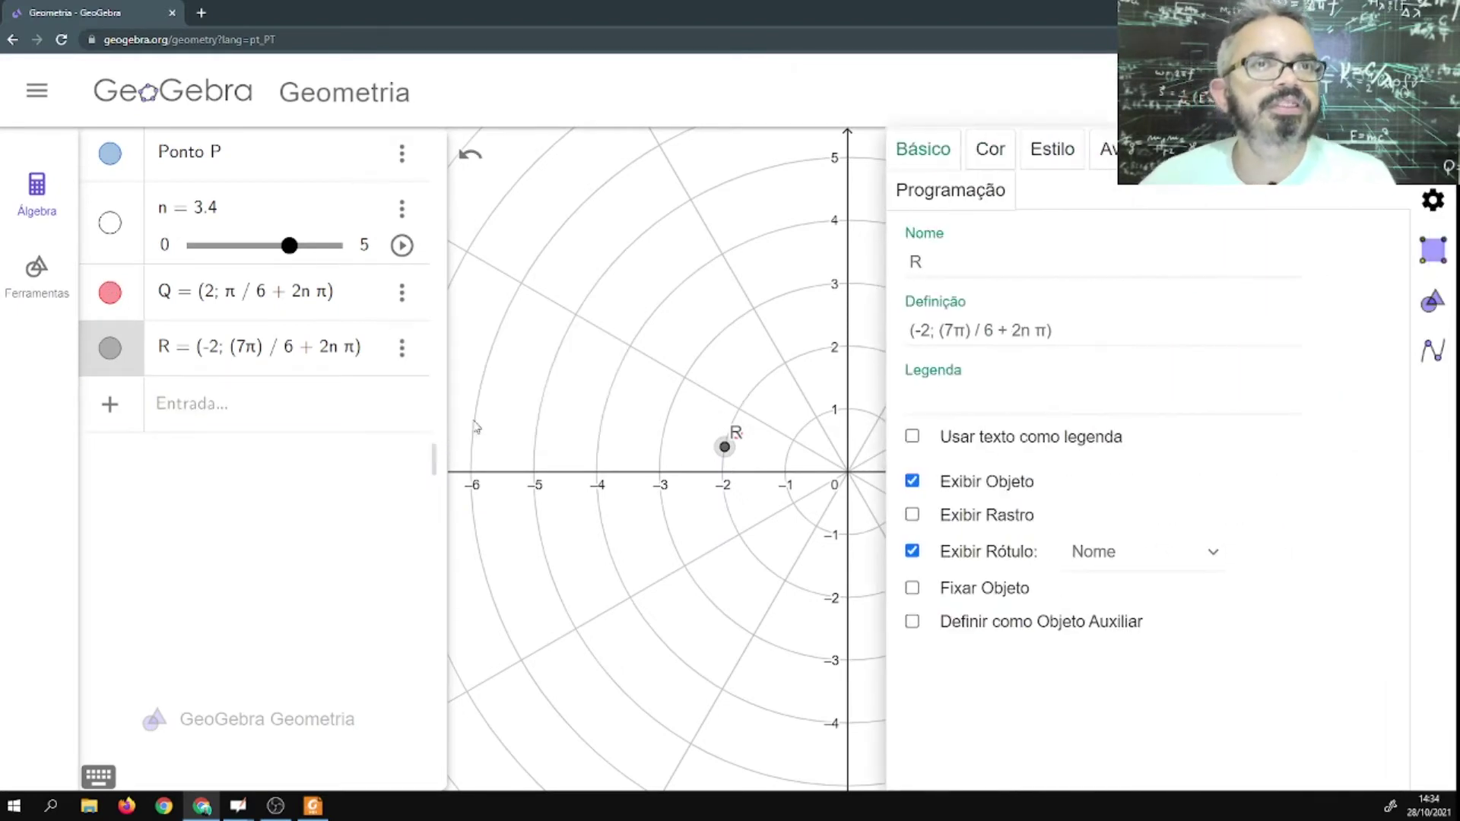
left_click(993, 152)
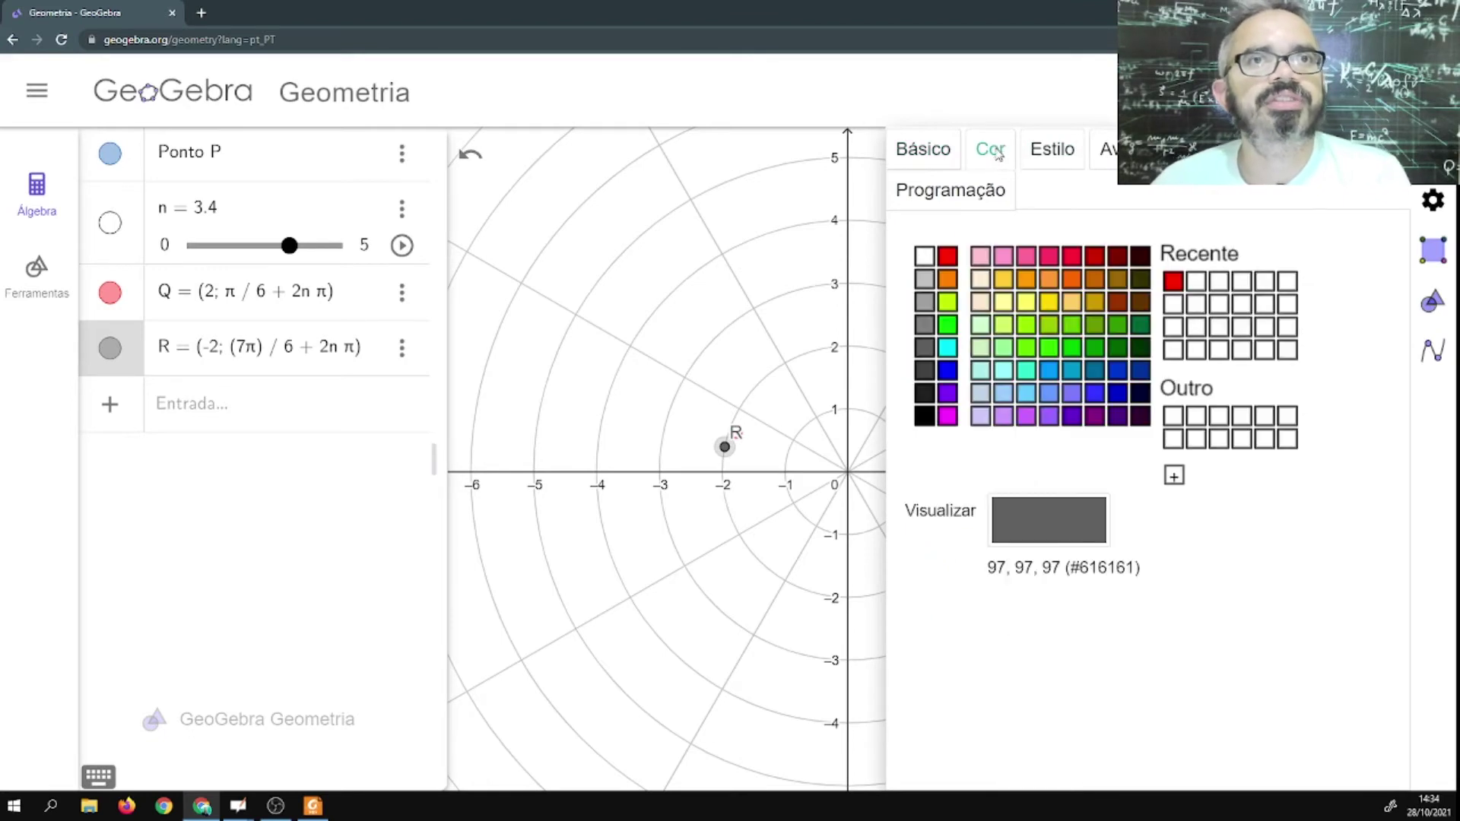
left_click(948, 325)
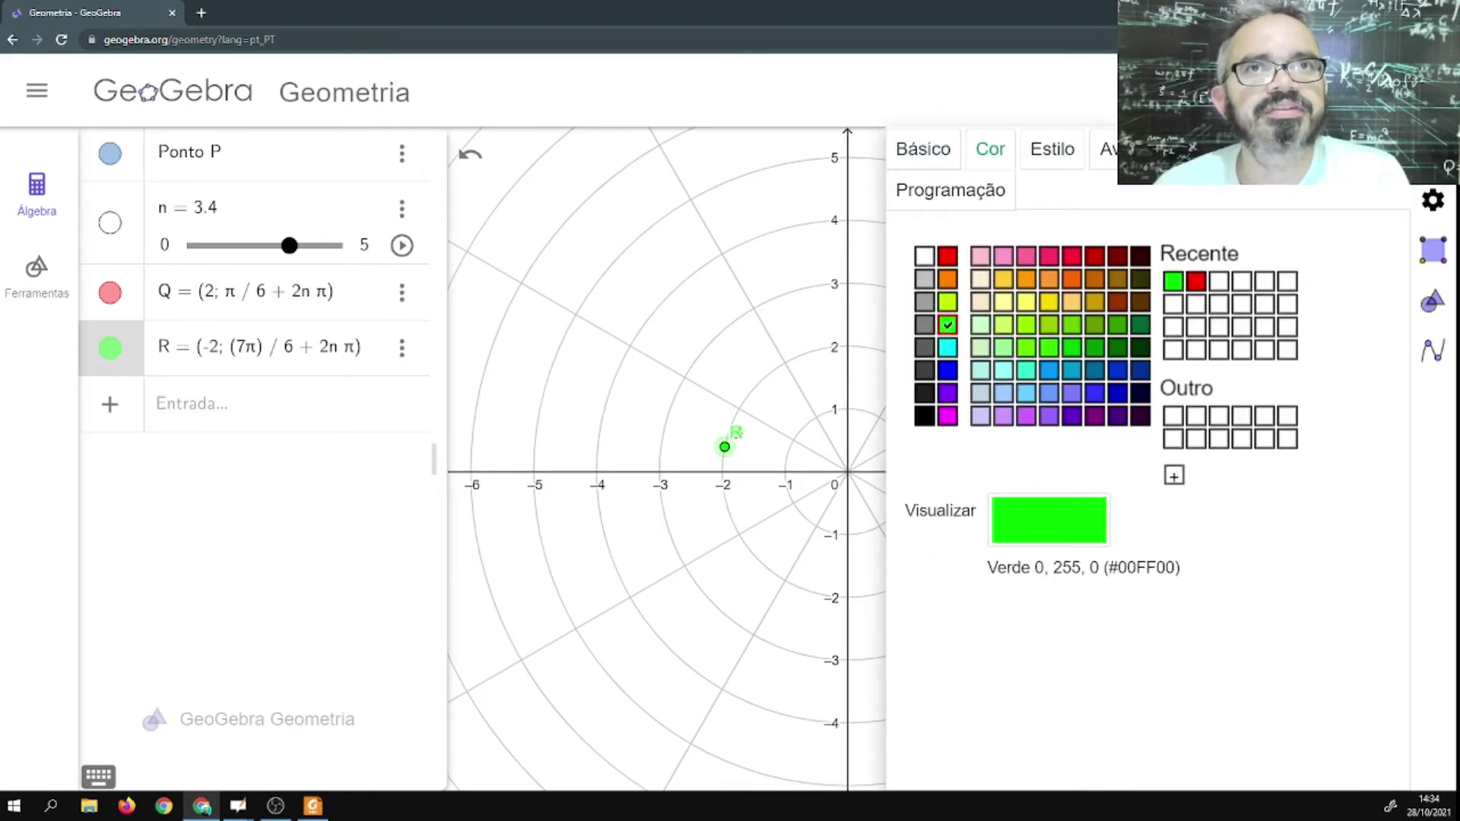
left_click(1440, 149)
Reset slider n to 0, then animate it briefly to watch points Q and R move and stop the animation.
left_click_drag(290, 247, 154, 261)
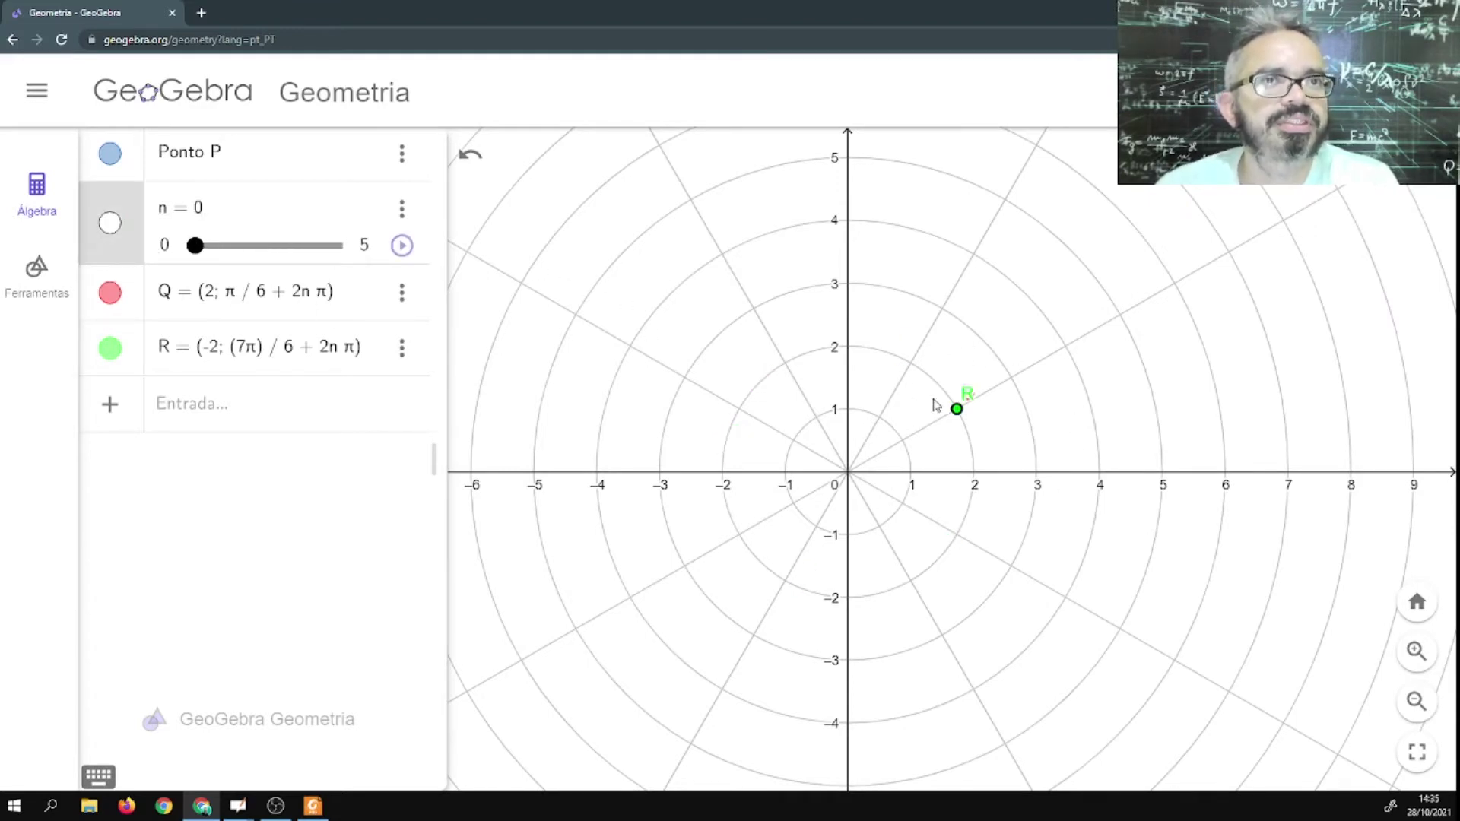
left_click(403, 245)
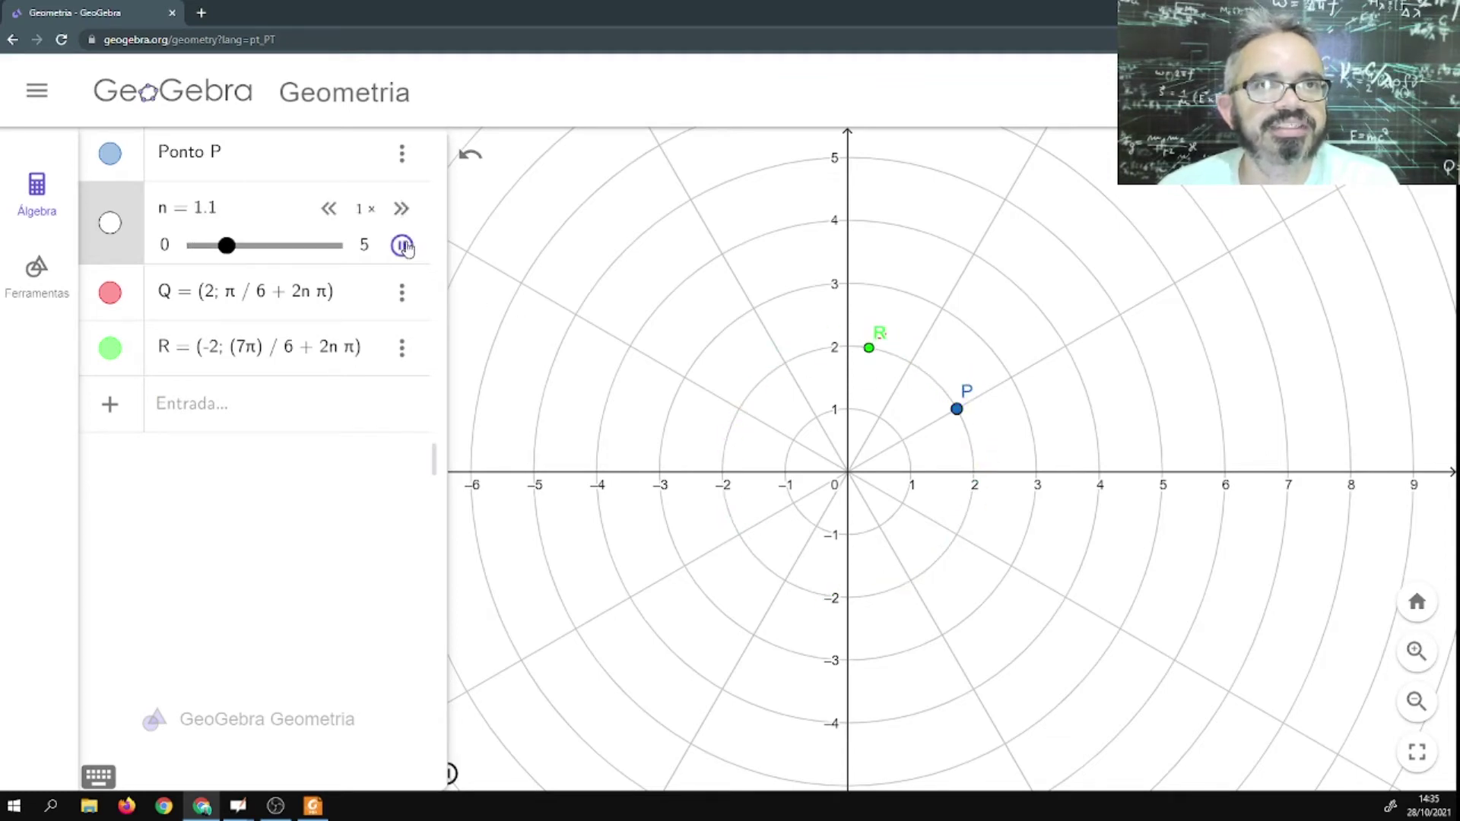
left_click(402, 245)
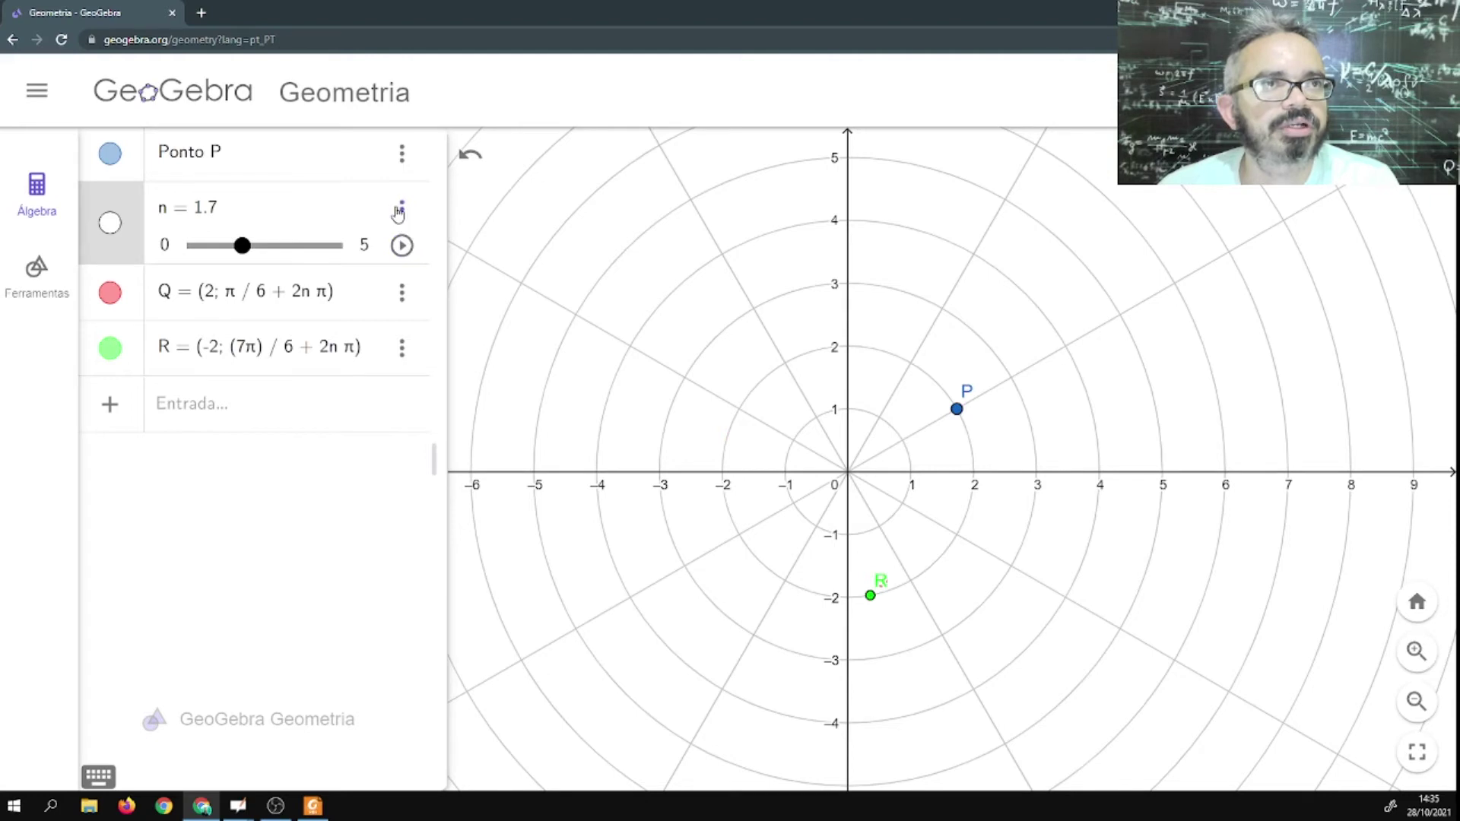
Set the increment of slider n to 1, close its settings and move its value to 0.
left_click(400, 208)
left_click(456, 282)
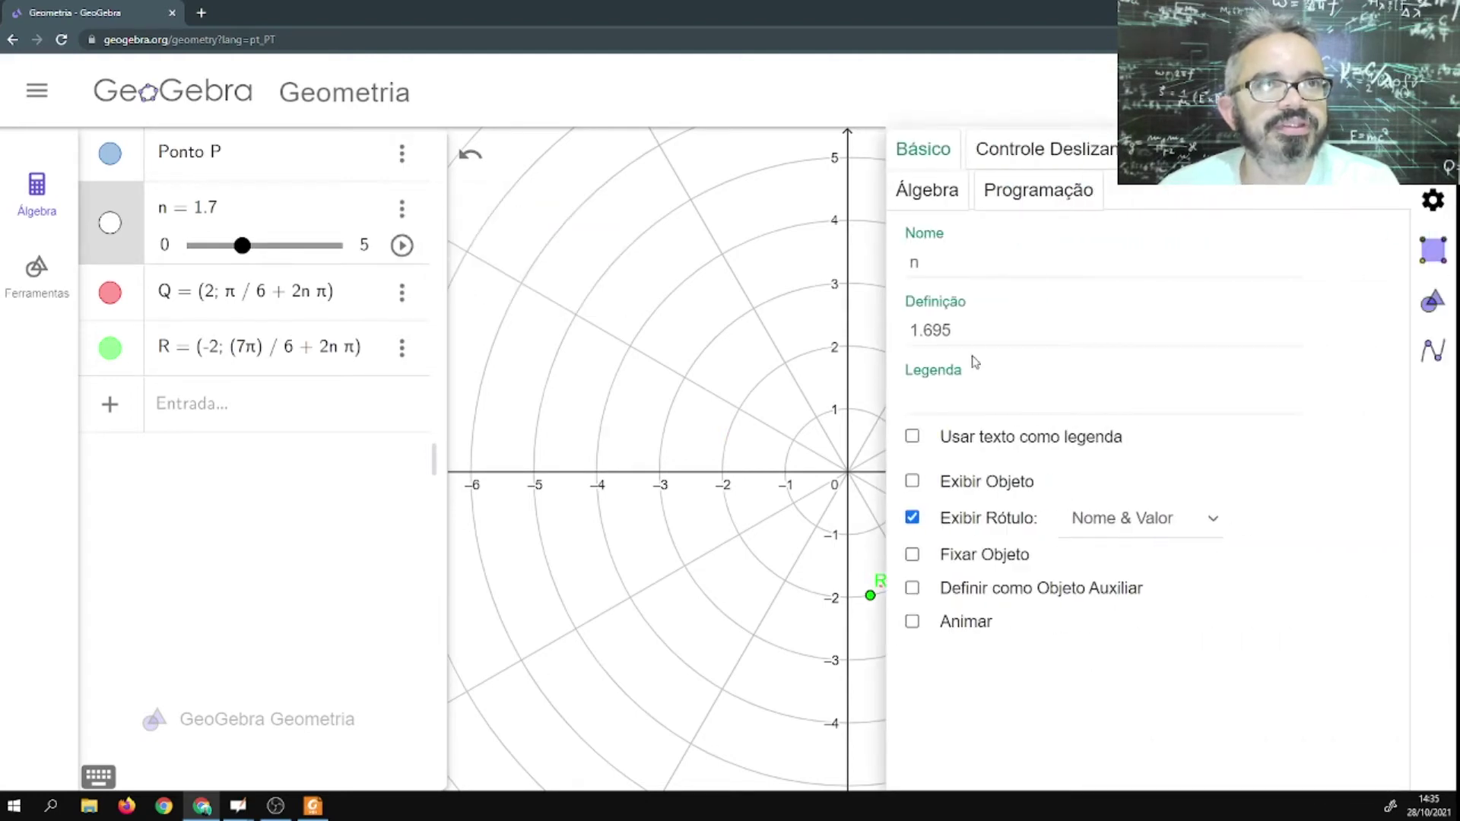
left_click(1032, 151)
left_click(936, 349)
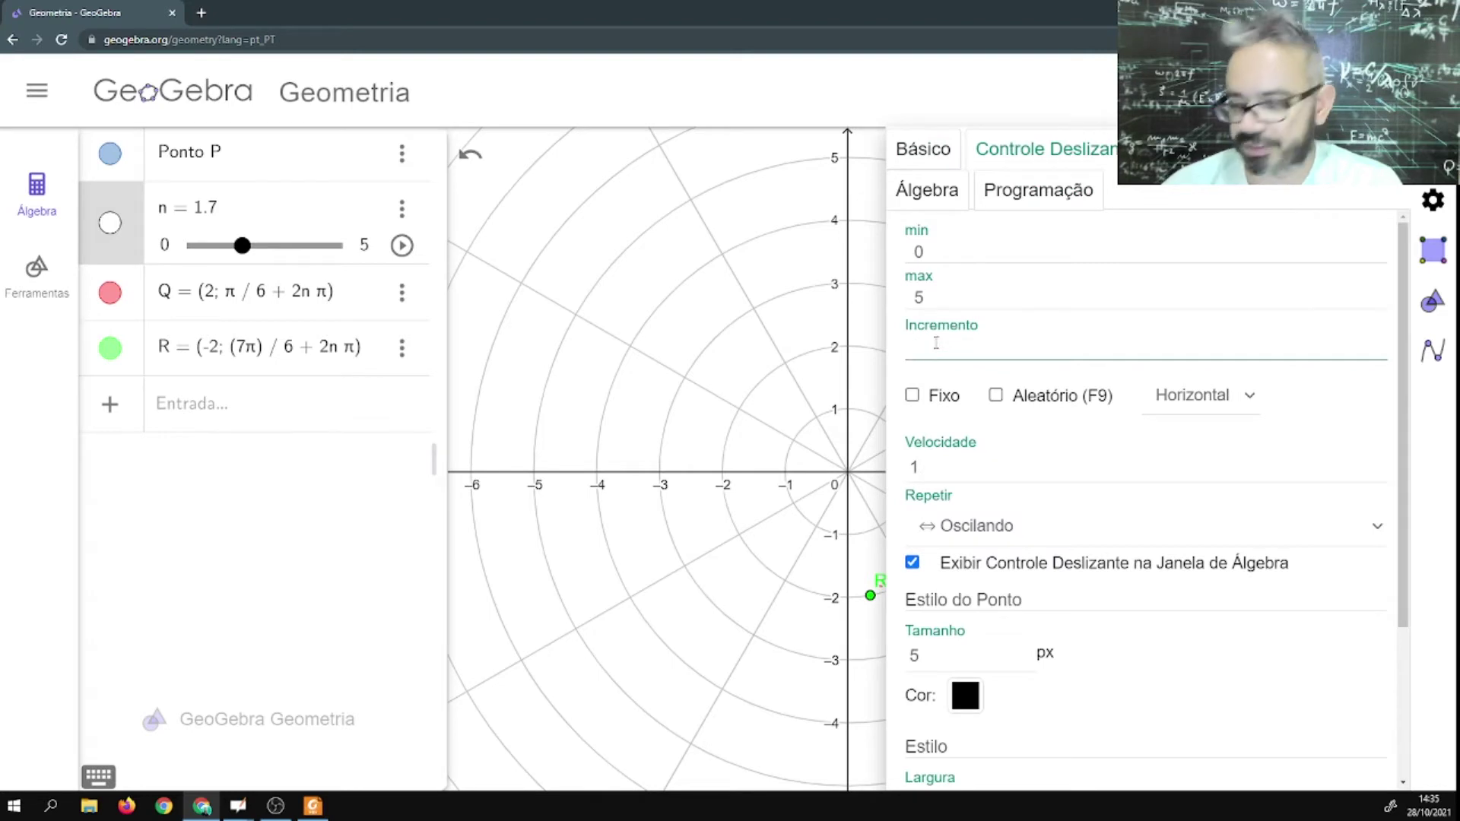
left_click(1440, 149)
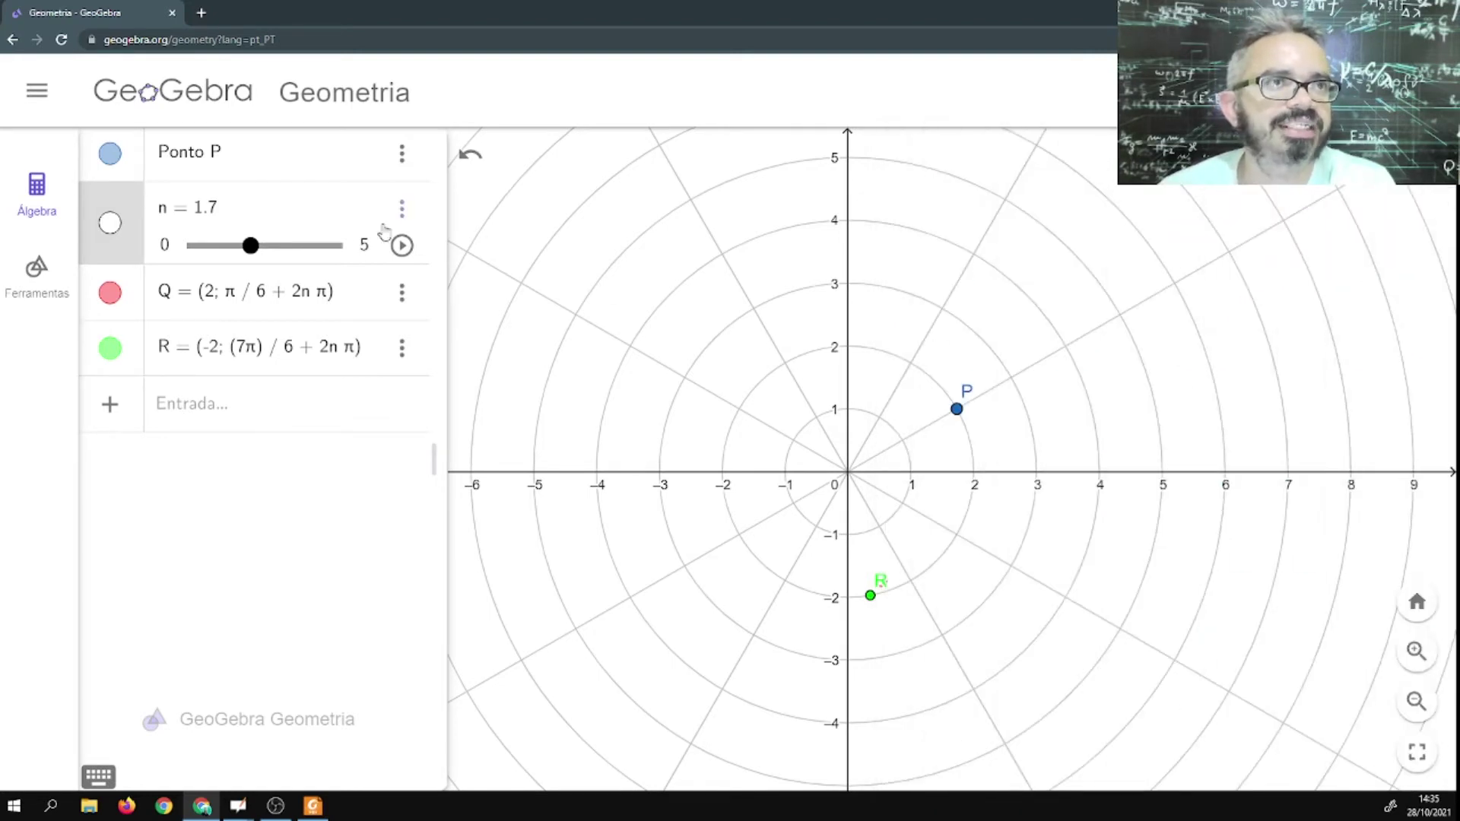
left_click_drag(251, 245, 196, 246)
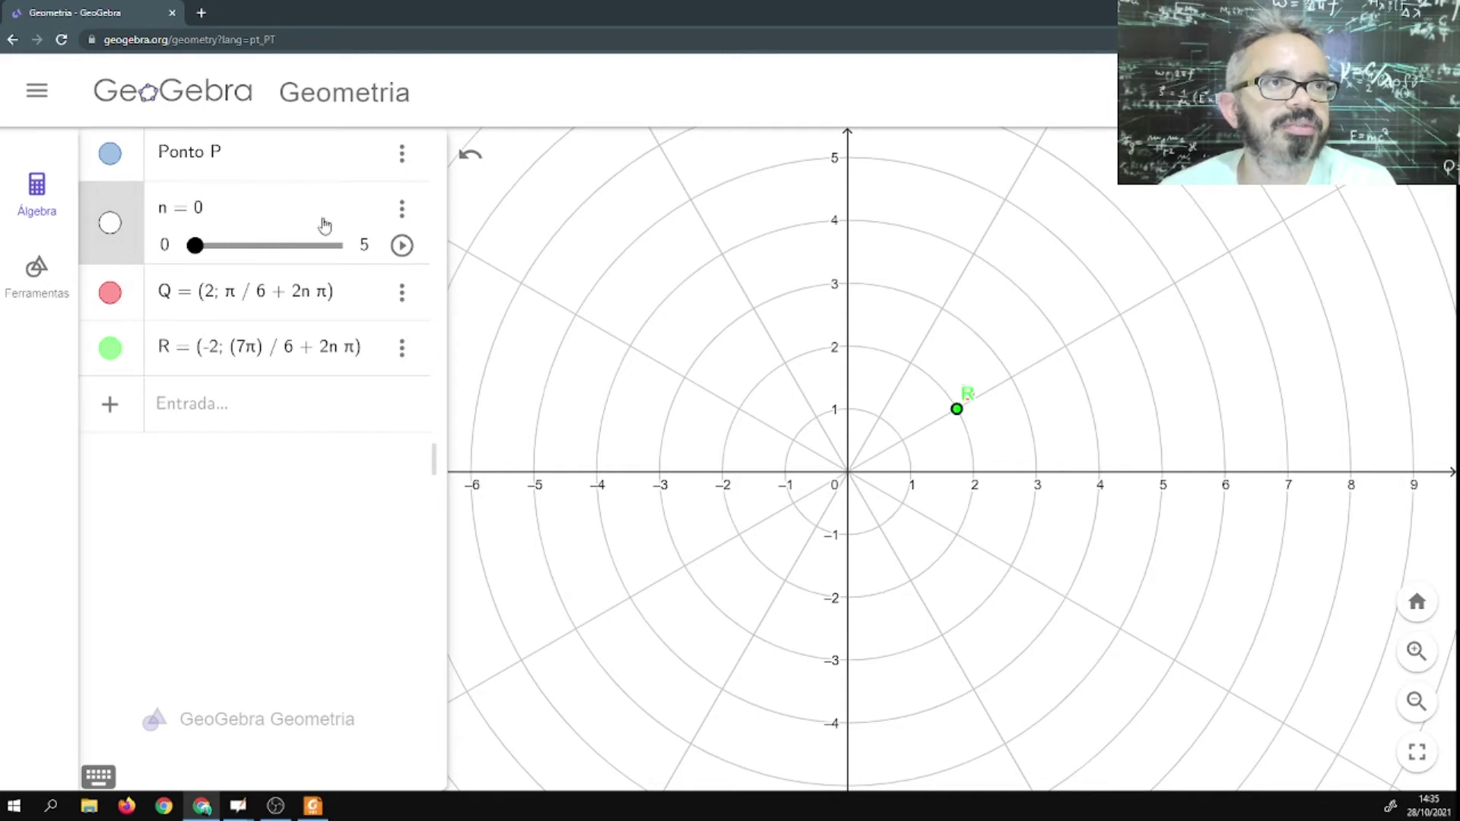
Animate slider n in whole-number steps and toggle the visibility of points P, Q and R to compare their positions.
left_click(402, 245)
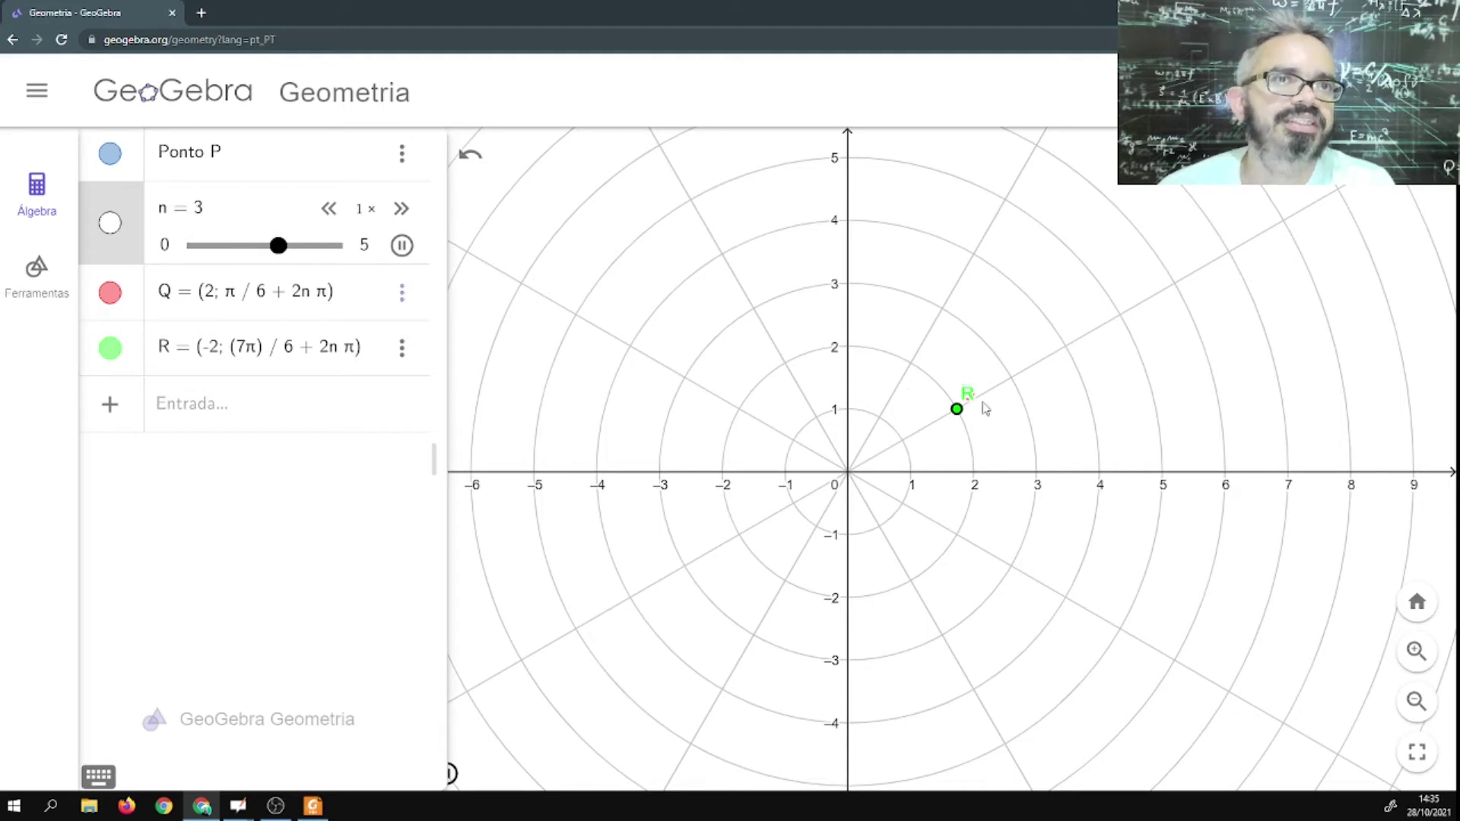
left_click(112, 162)
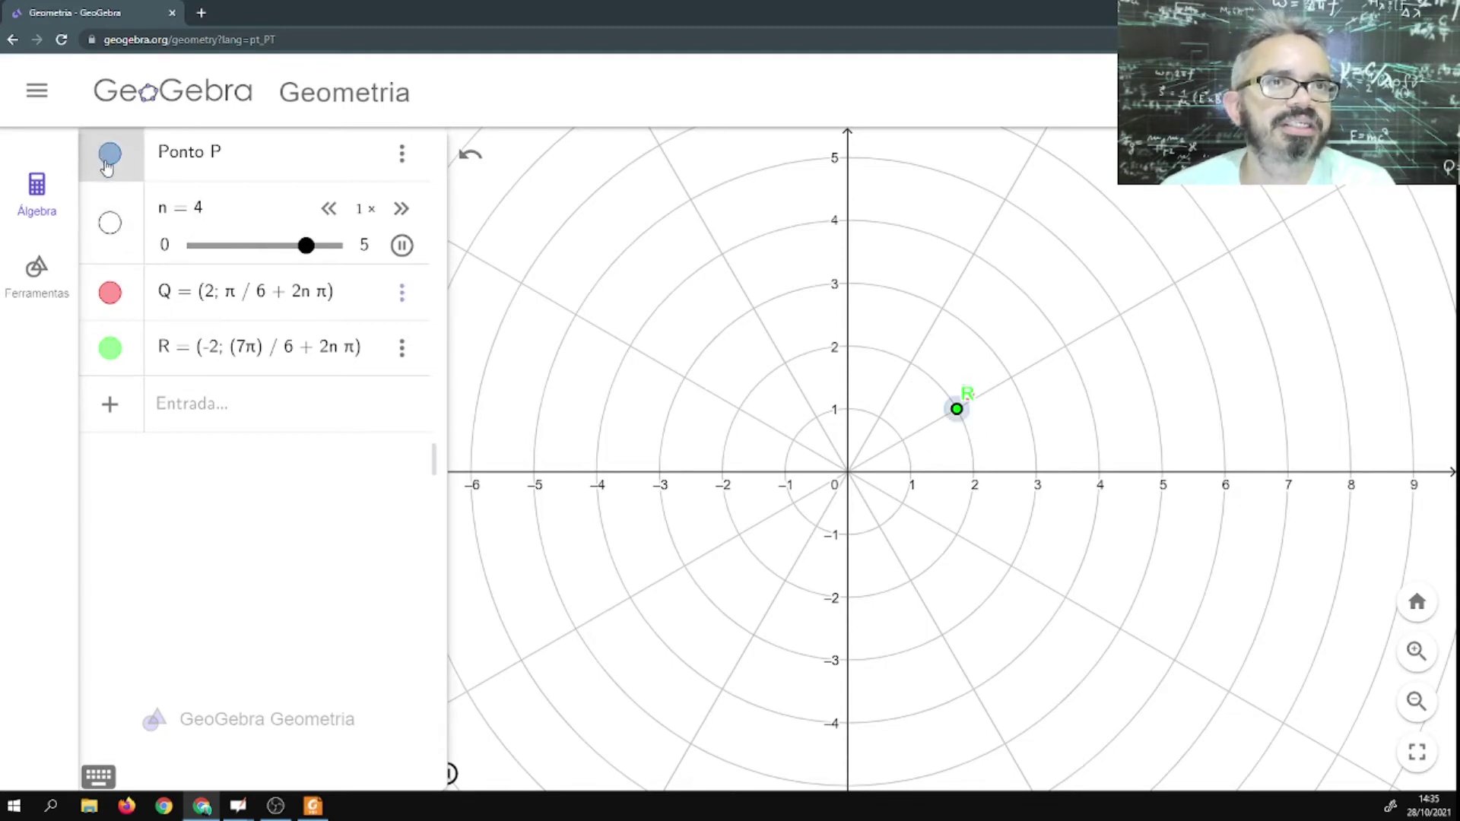
left_click(123, 291)
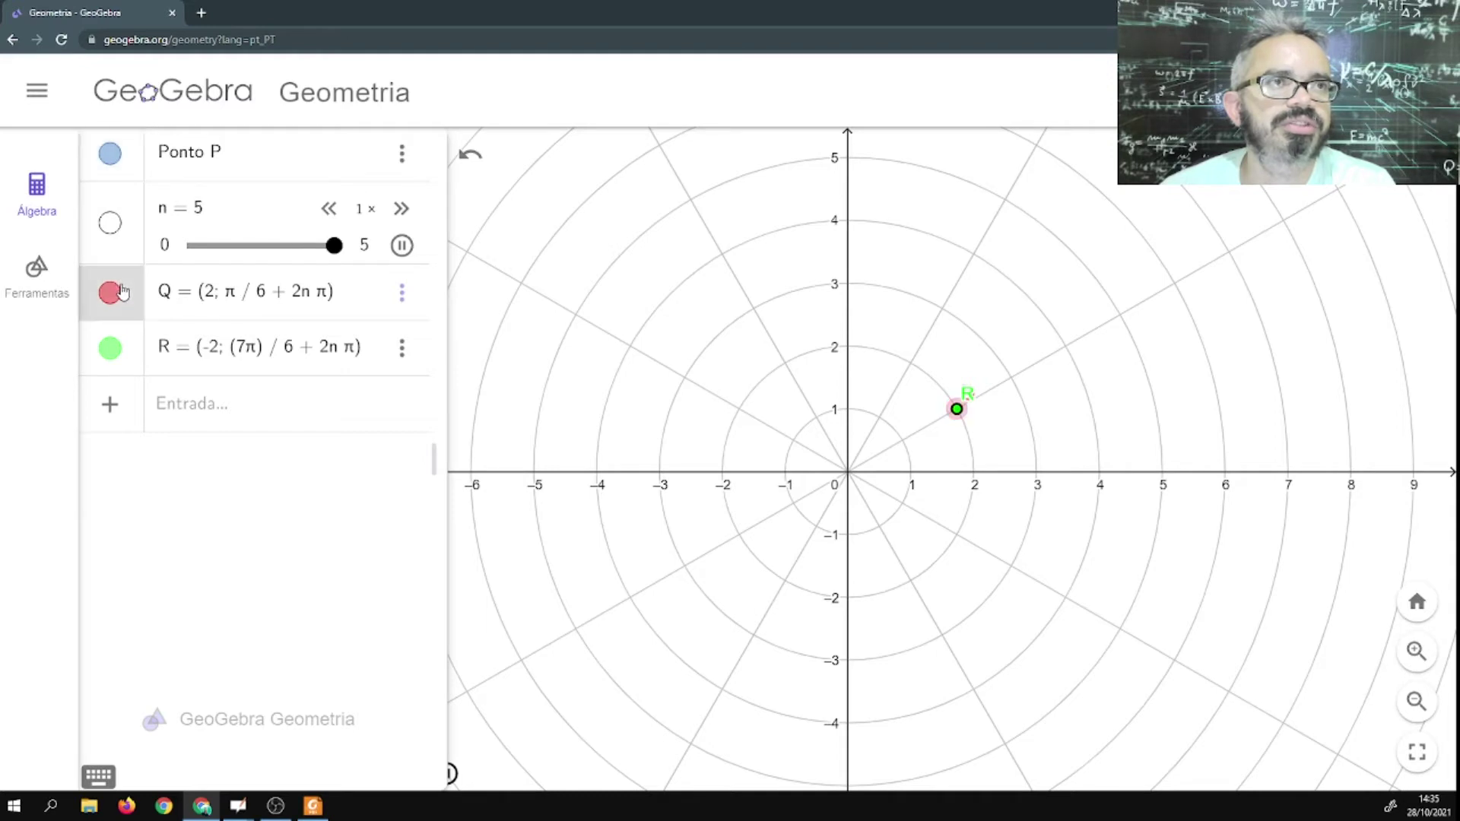
left_click(116, 349)
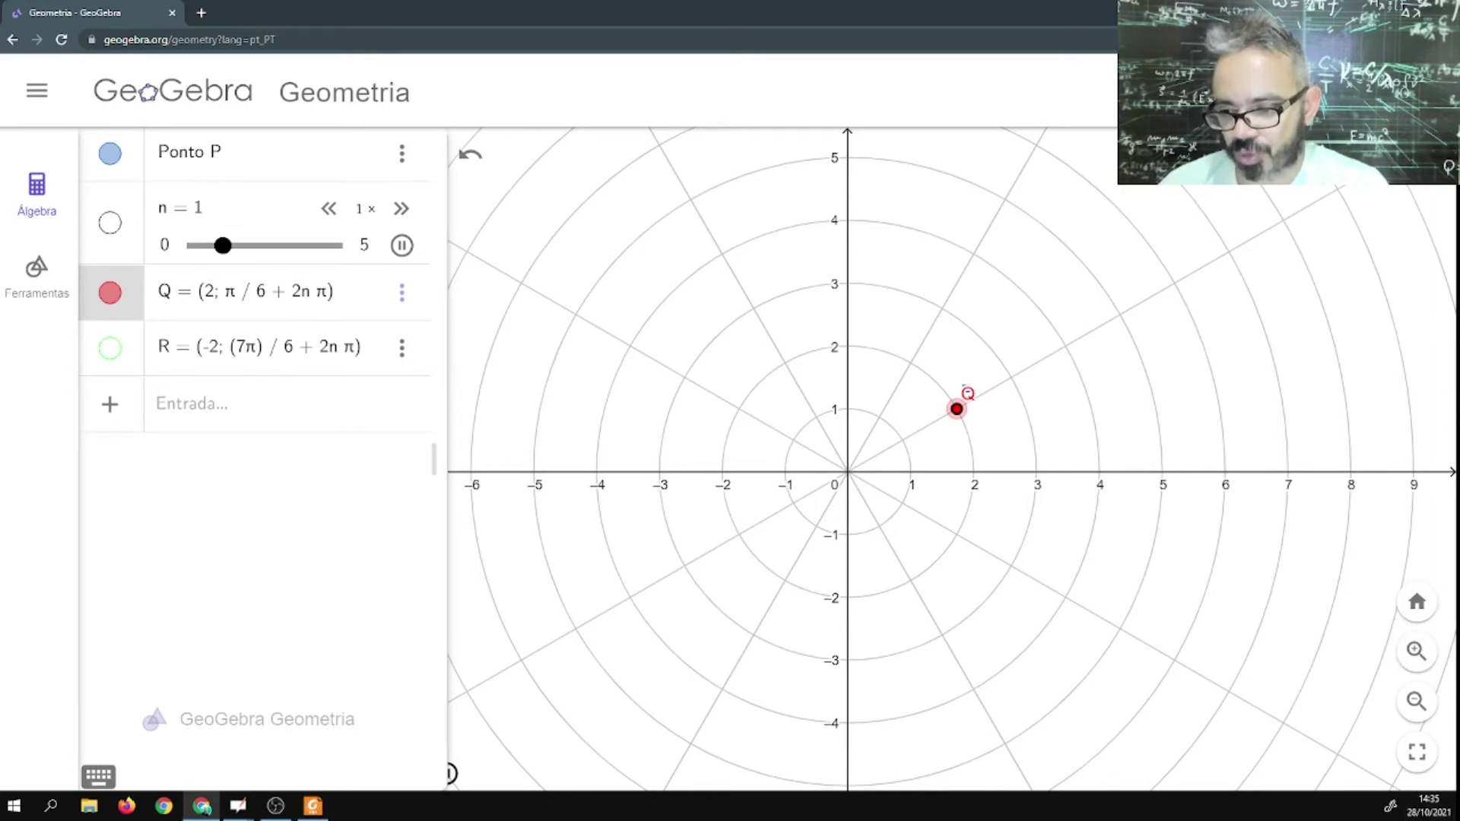
Switch to the lesson slides and advance to the next example on polar equations of a circle and a line.
key("alt+Tab")
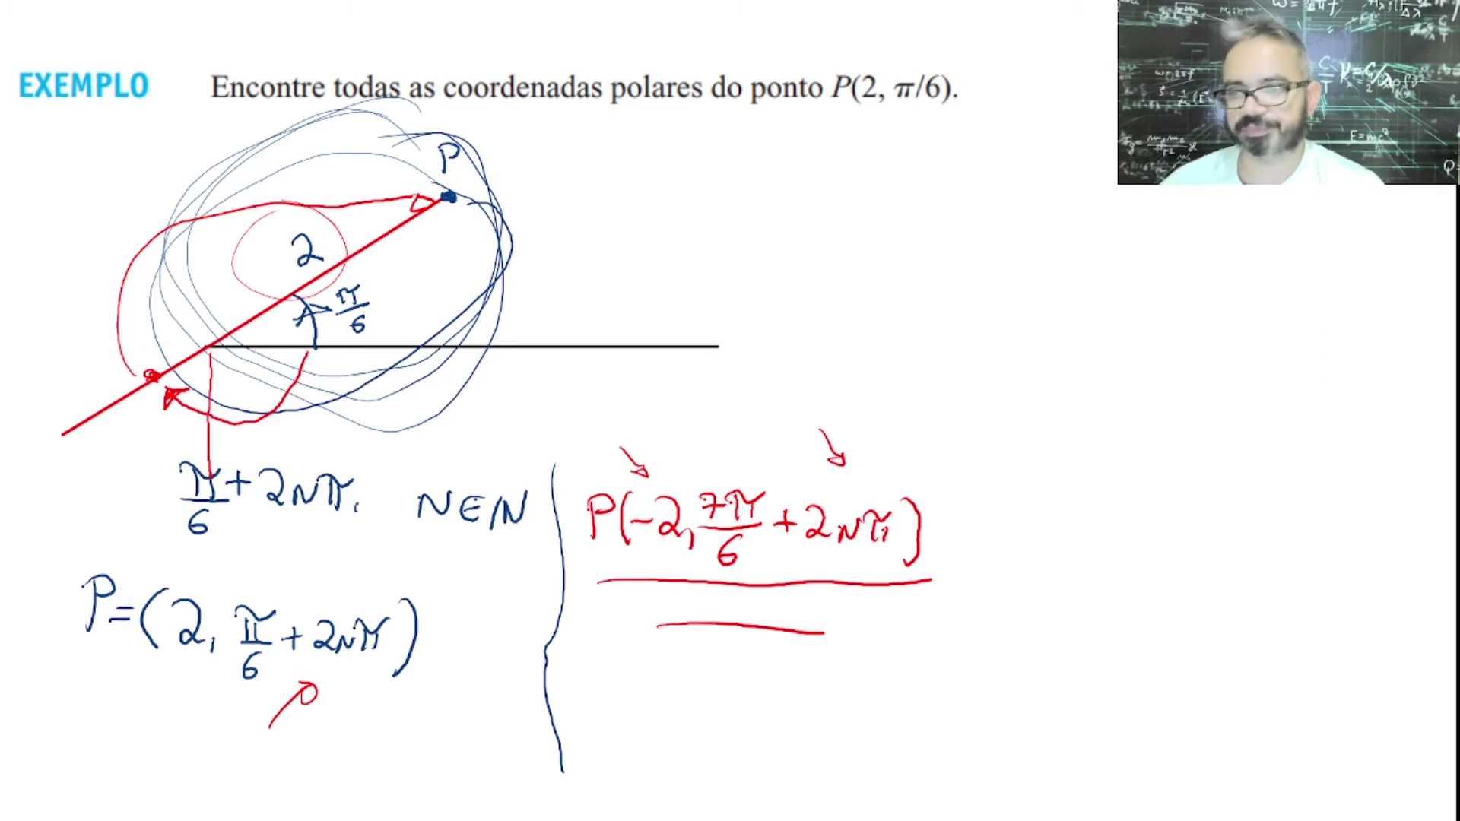
key("Right")
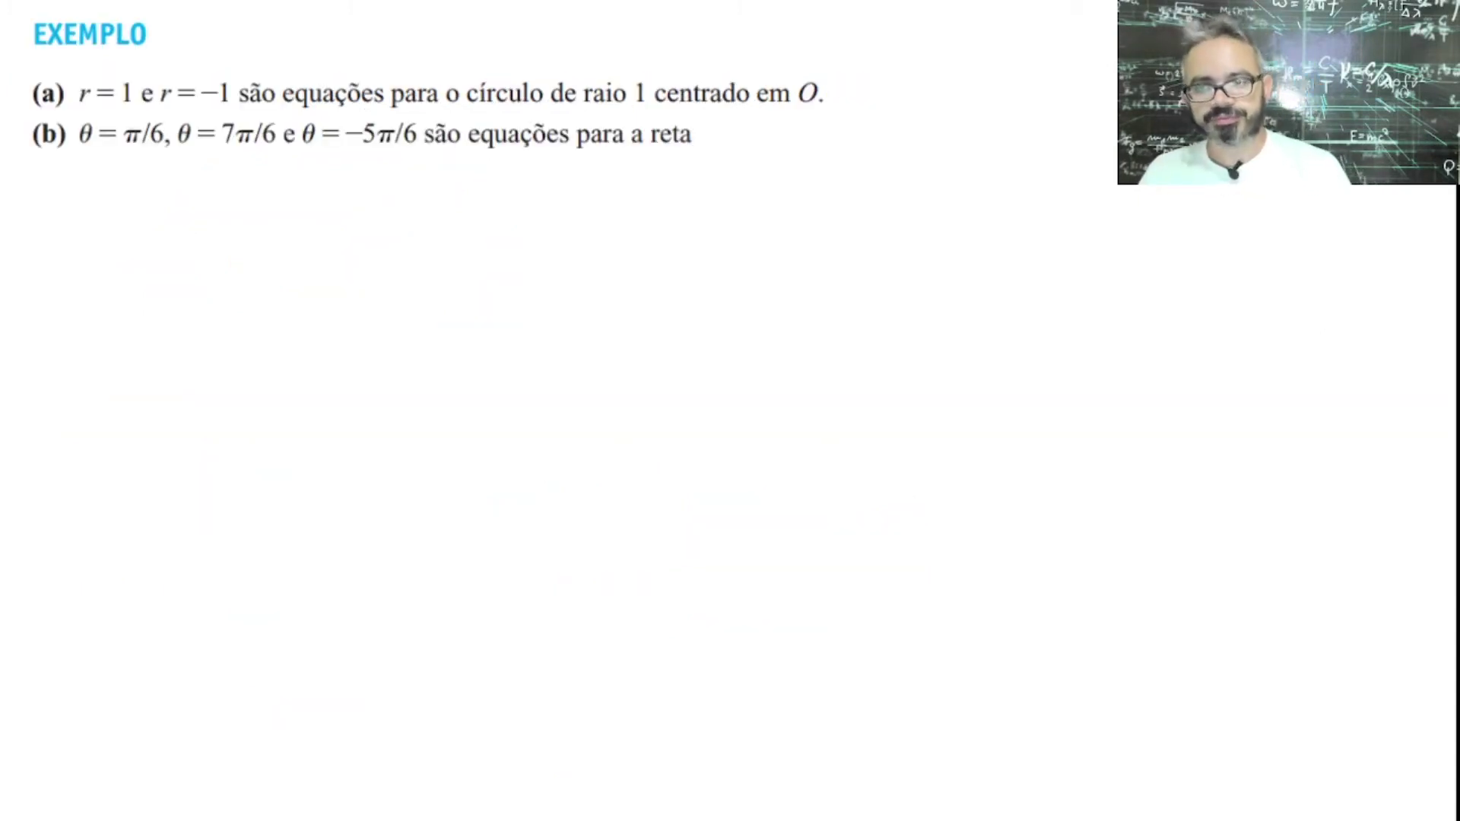
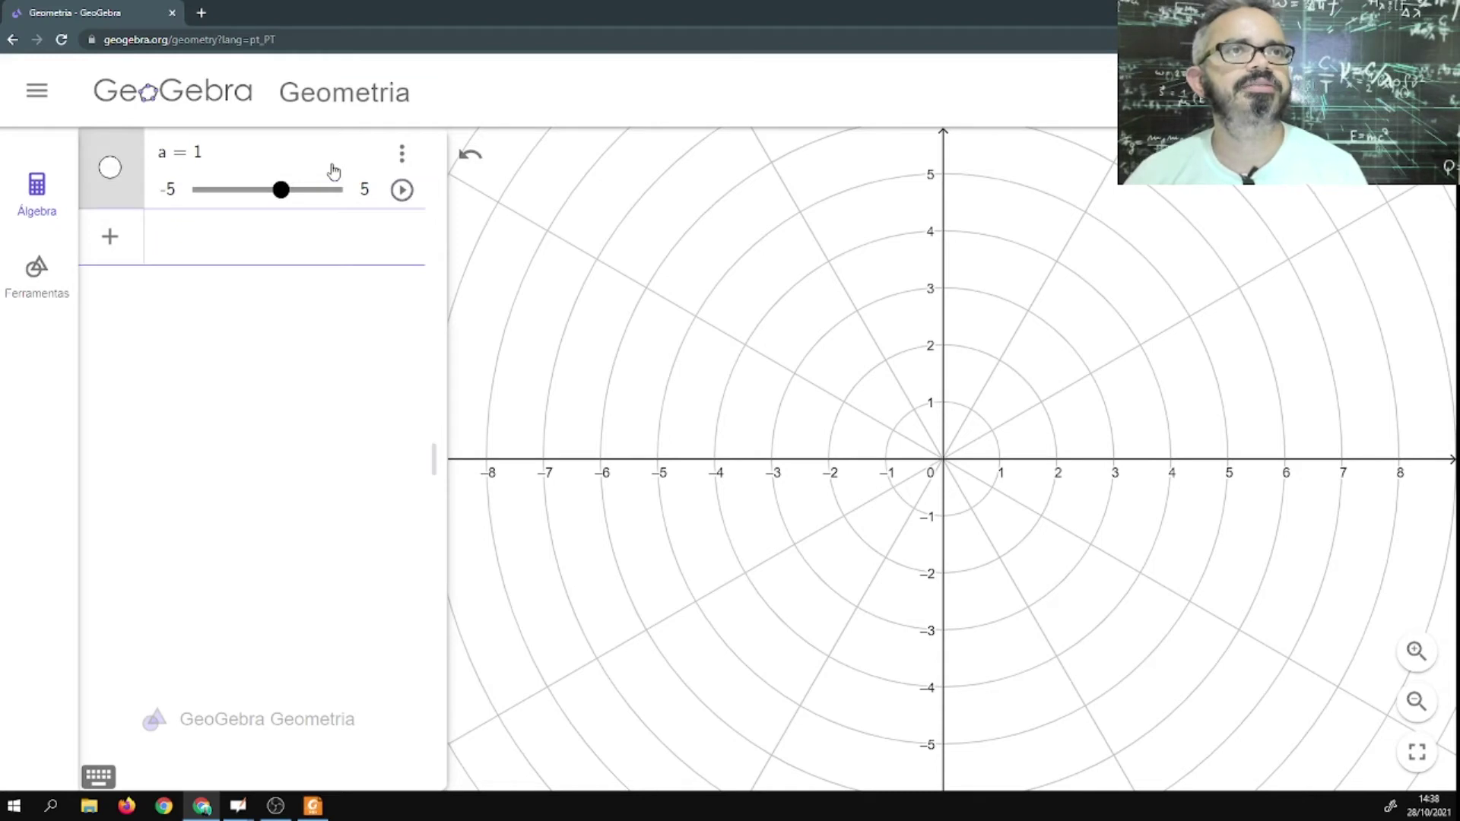
Set the range of slider a to a minimum of 0 and a maximum of 2pi, and close its settings.
left_click(402, 160)
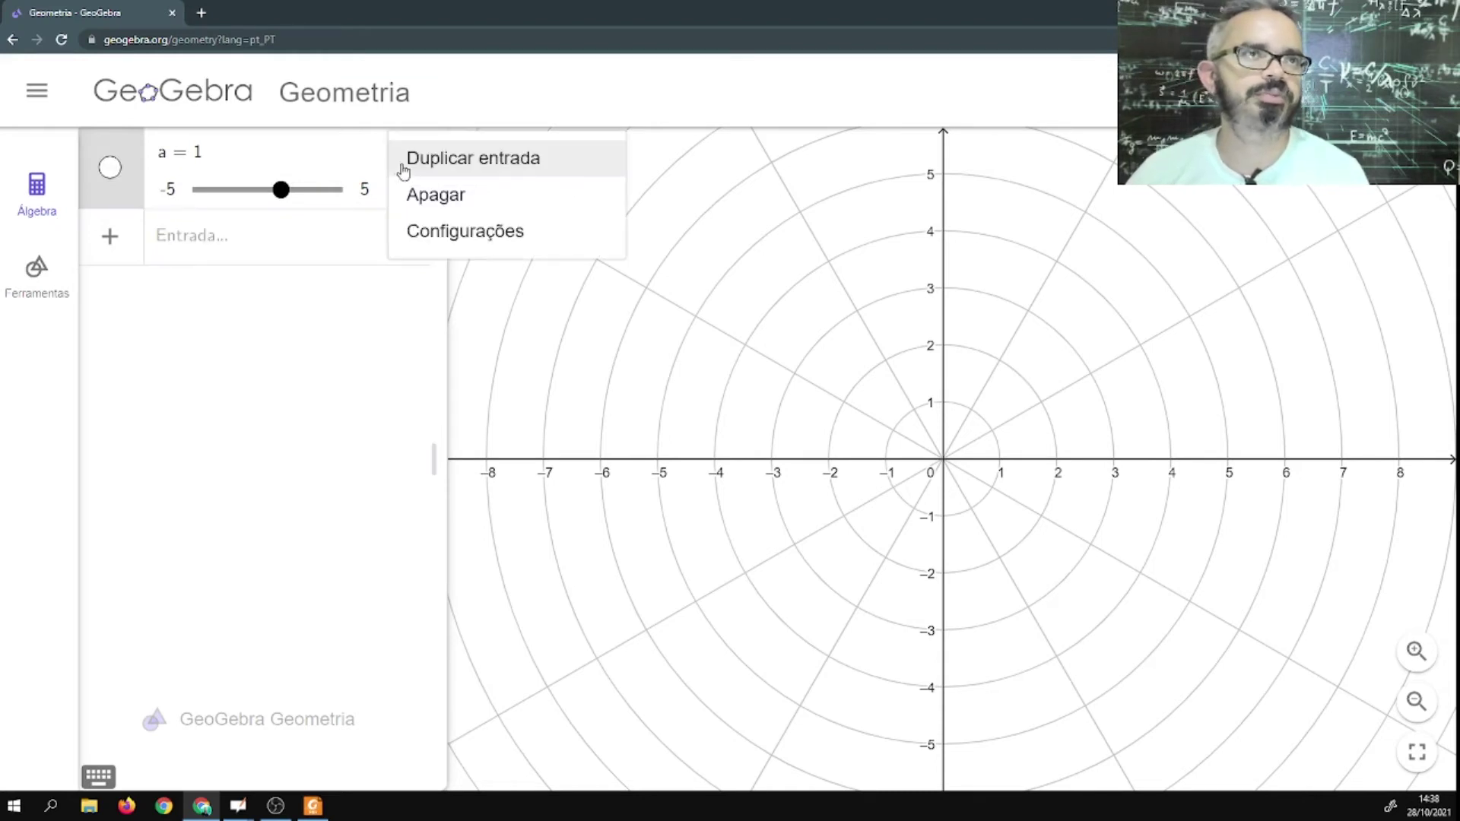
left_click(426, 231)
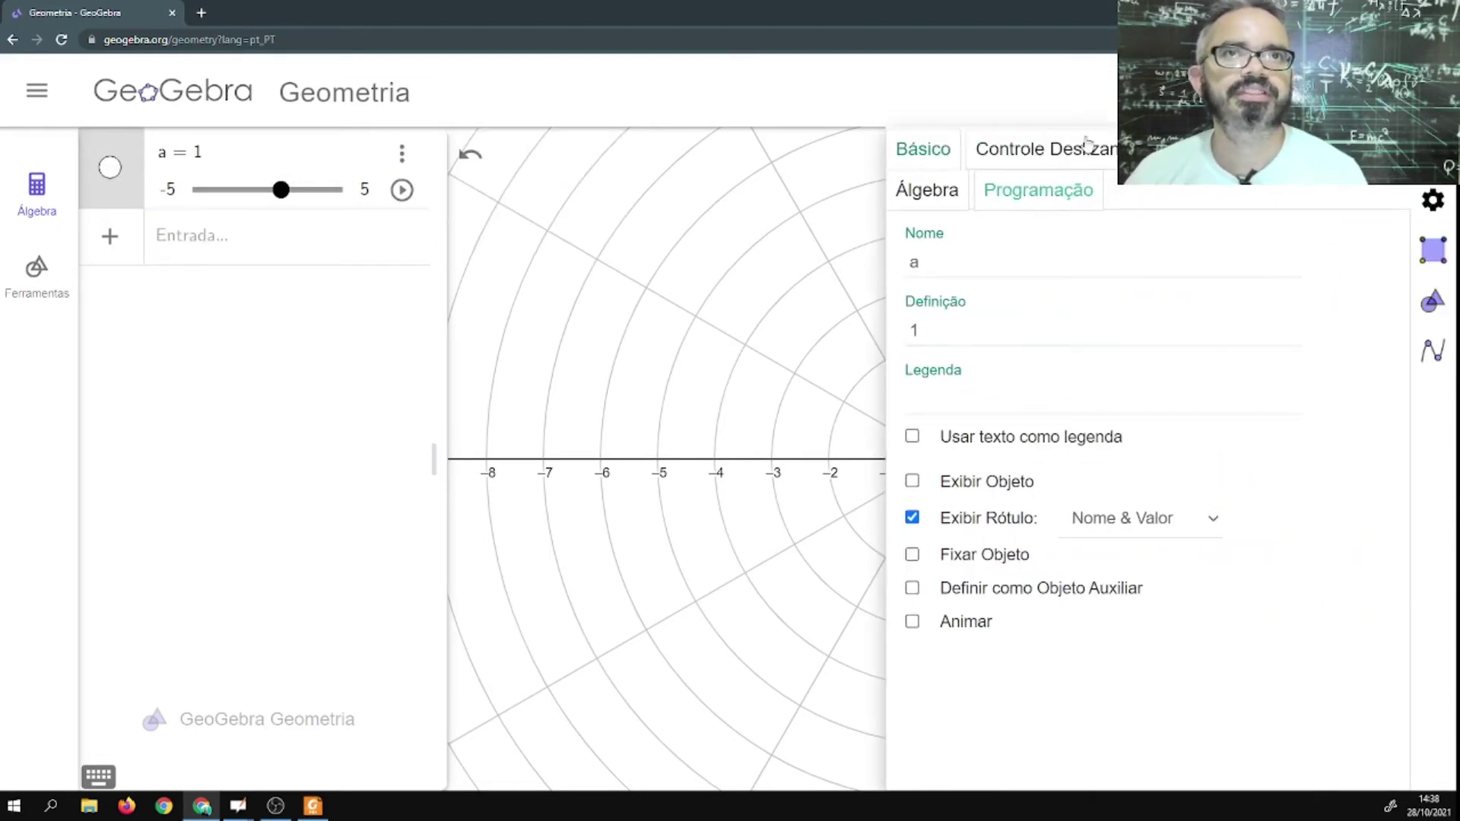
left_click(1091, 154)
left_click(957, 253)
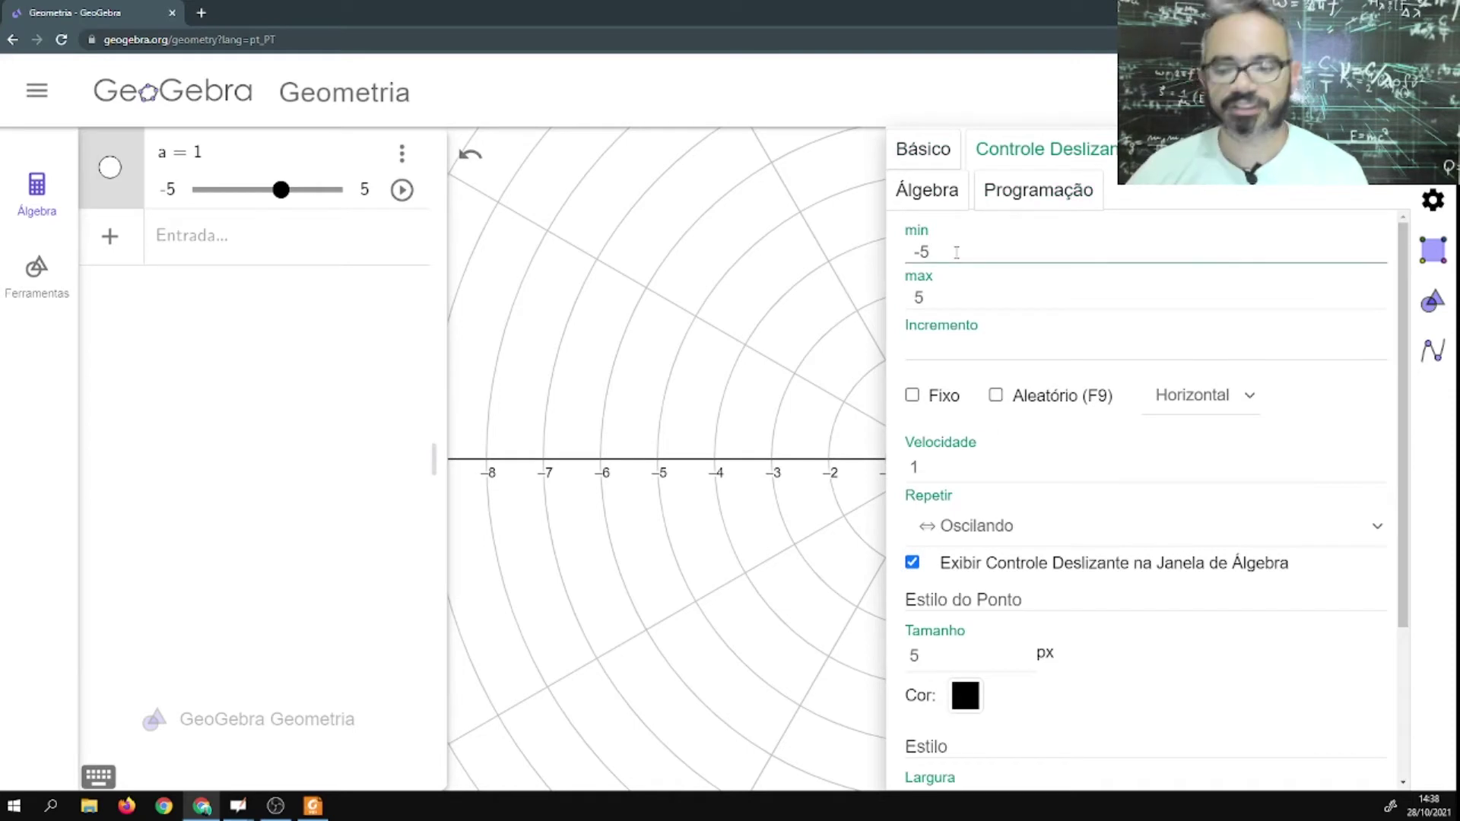
type("0")
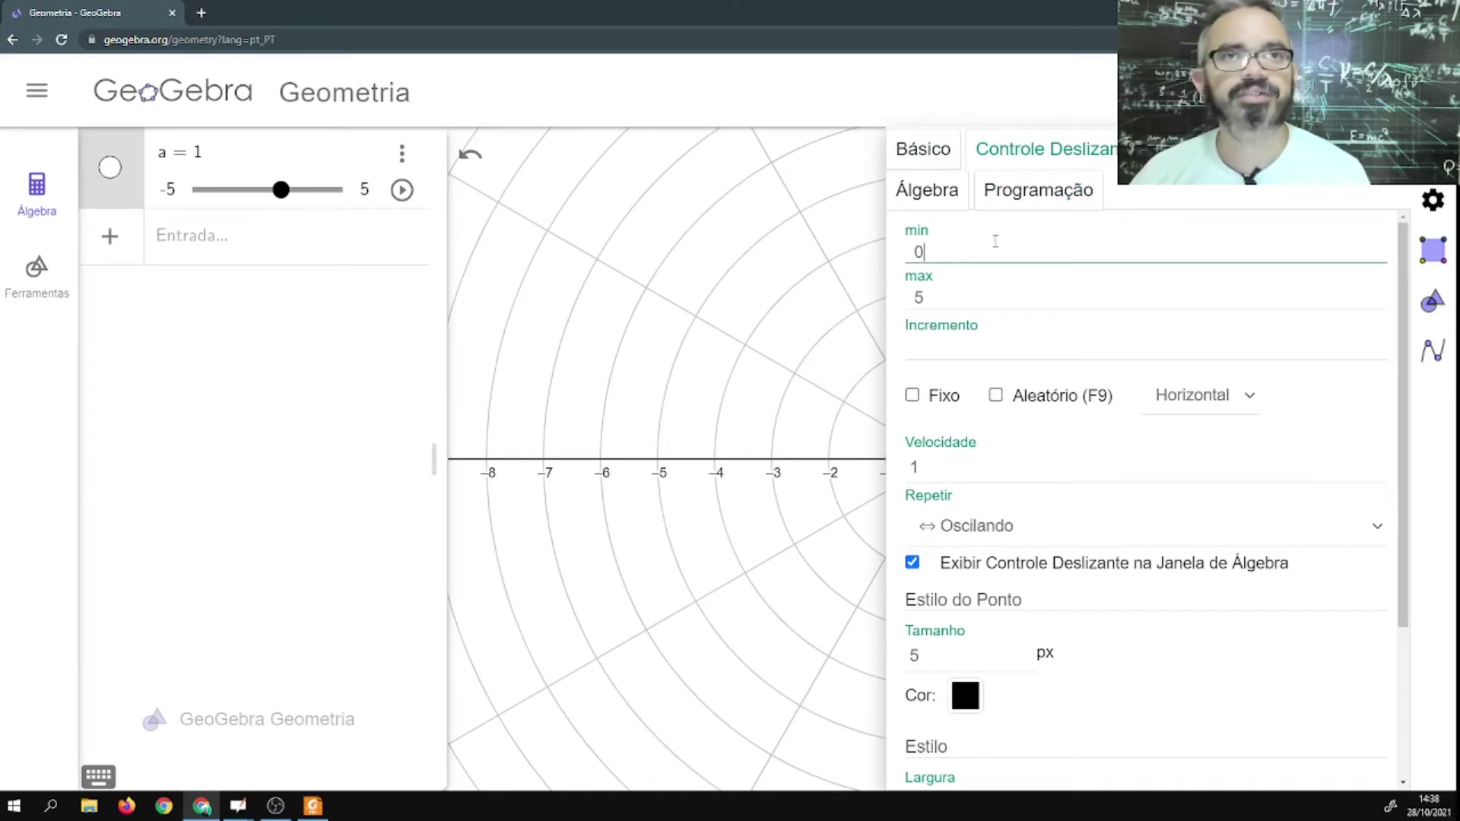
left_click(963, 314)
left_click(943, 296)
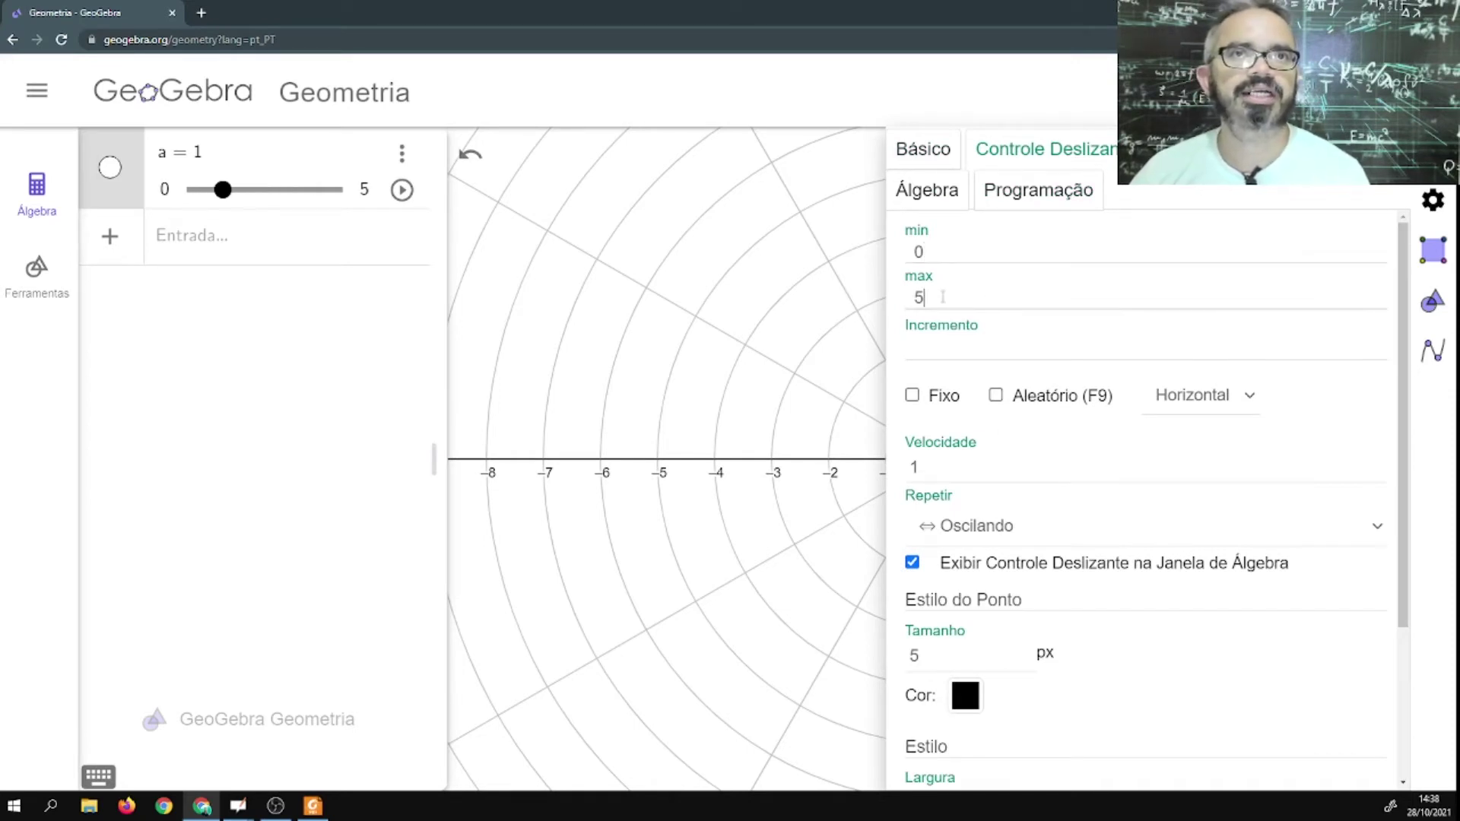
type("2pi")
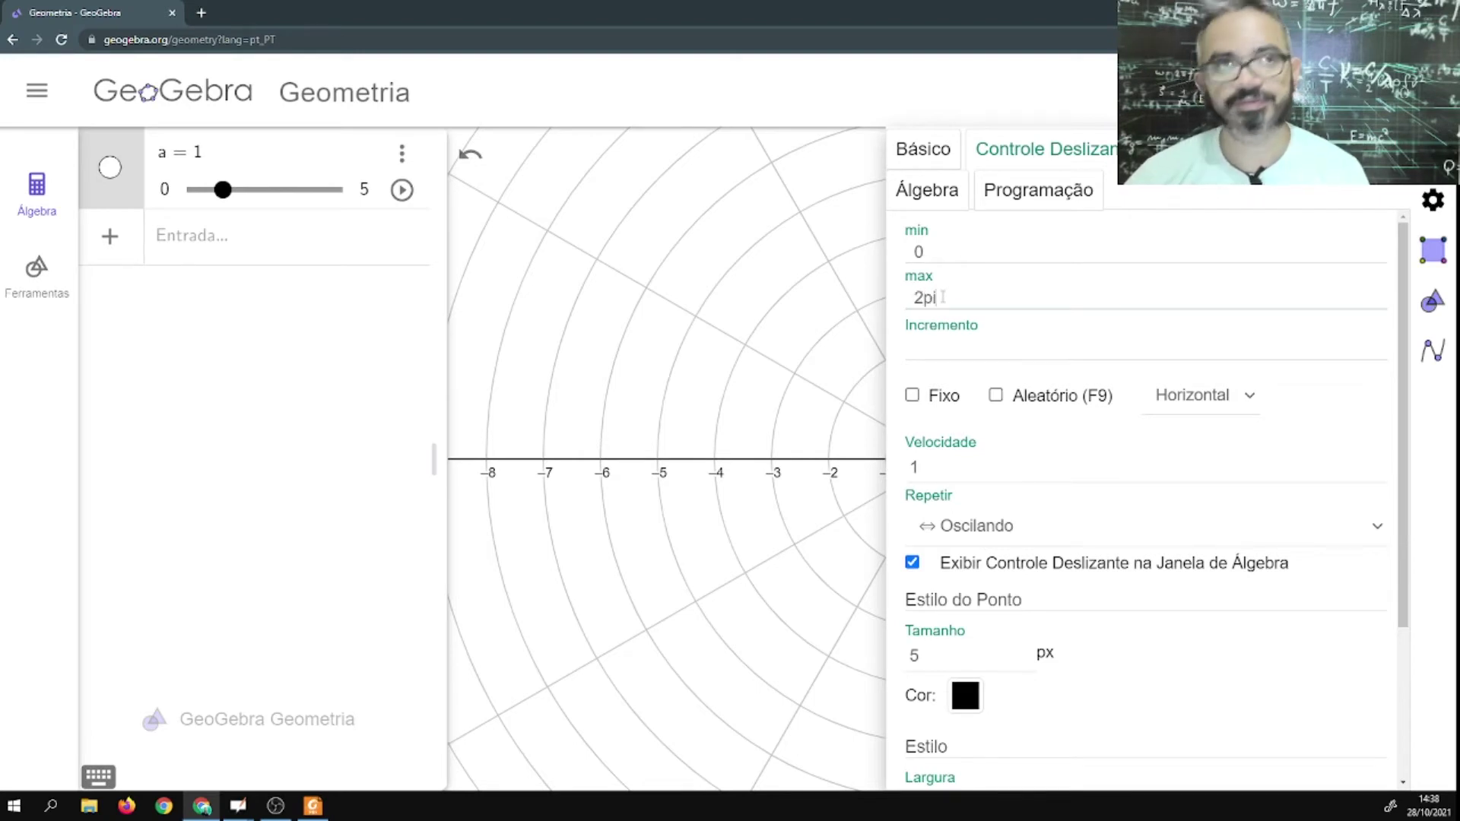
key("Return")
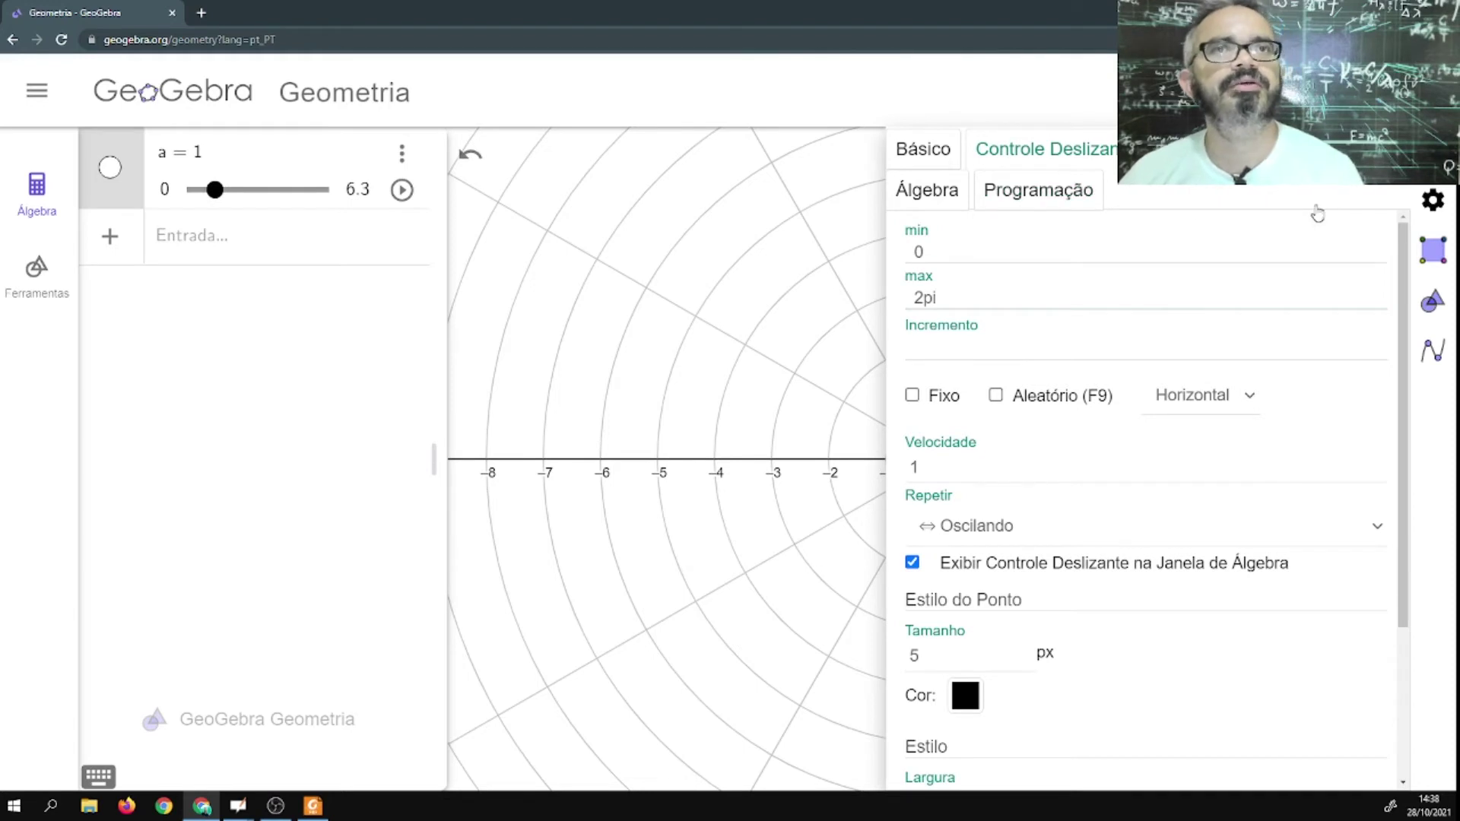
left_click(1433, 150)
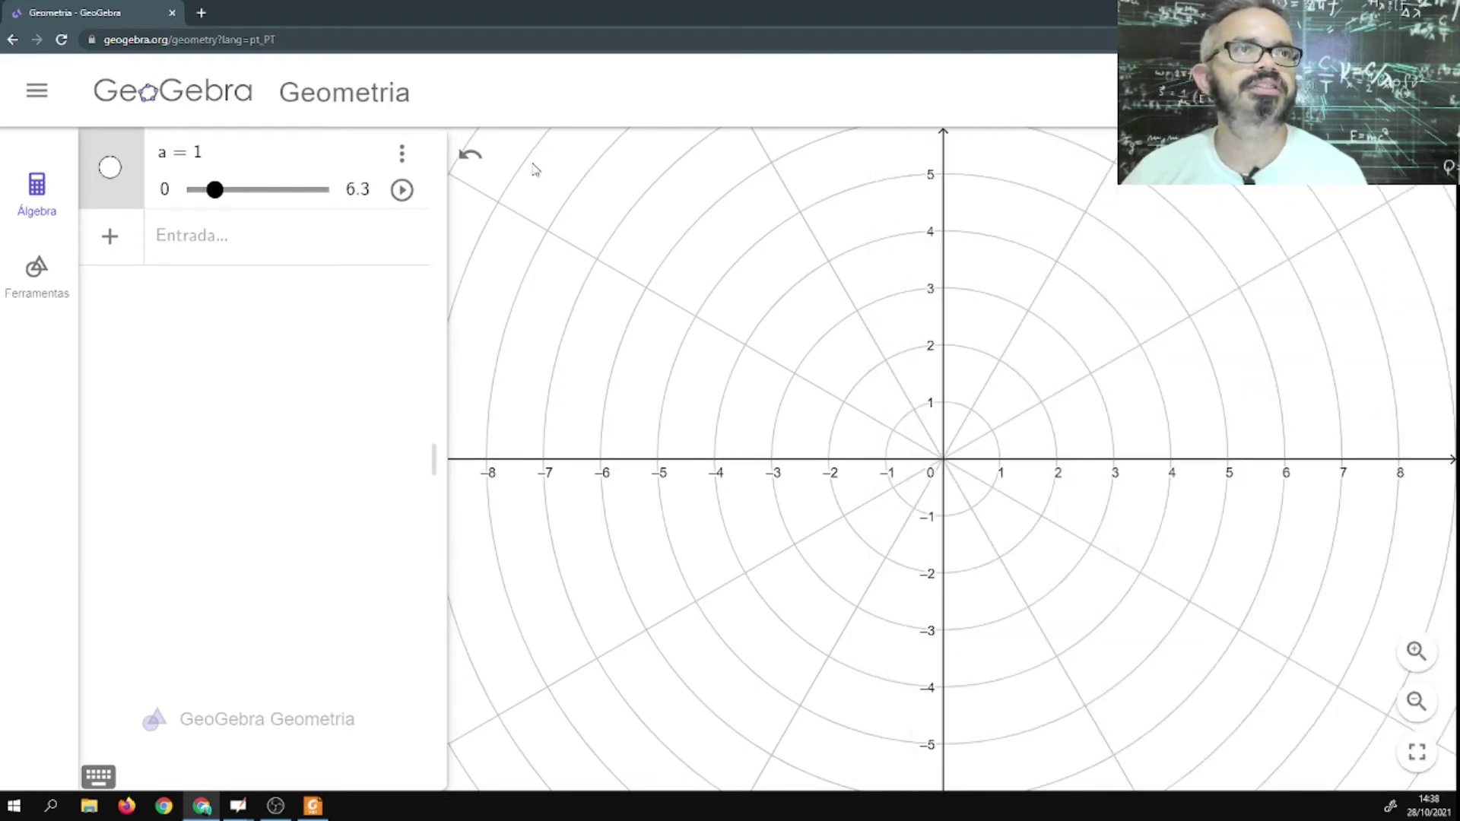
left_click(210, 253)
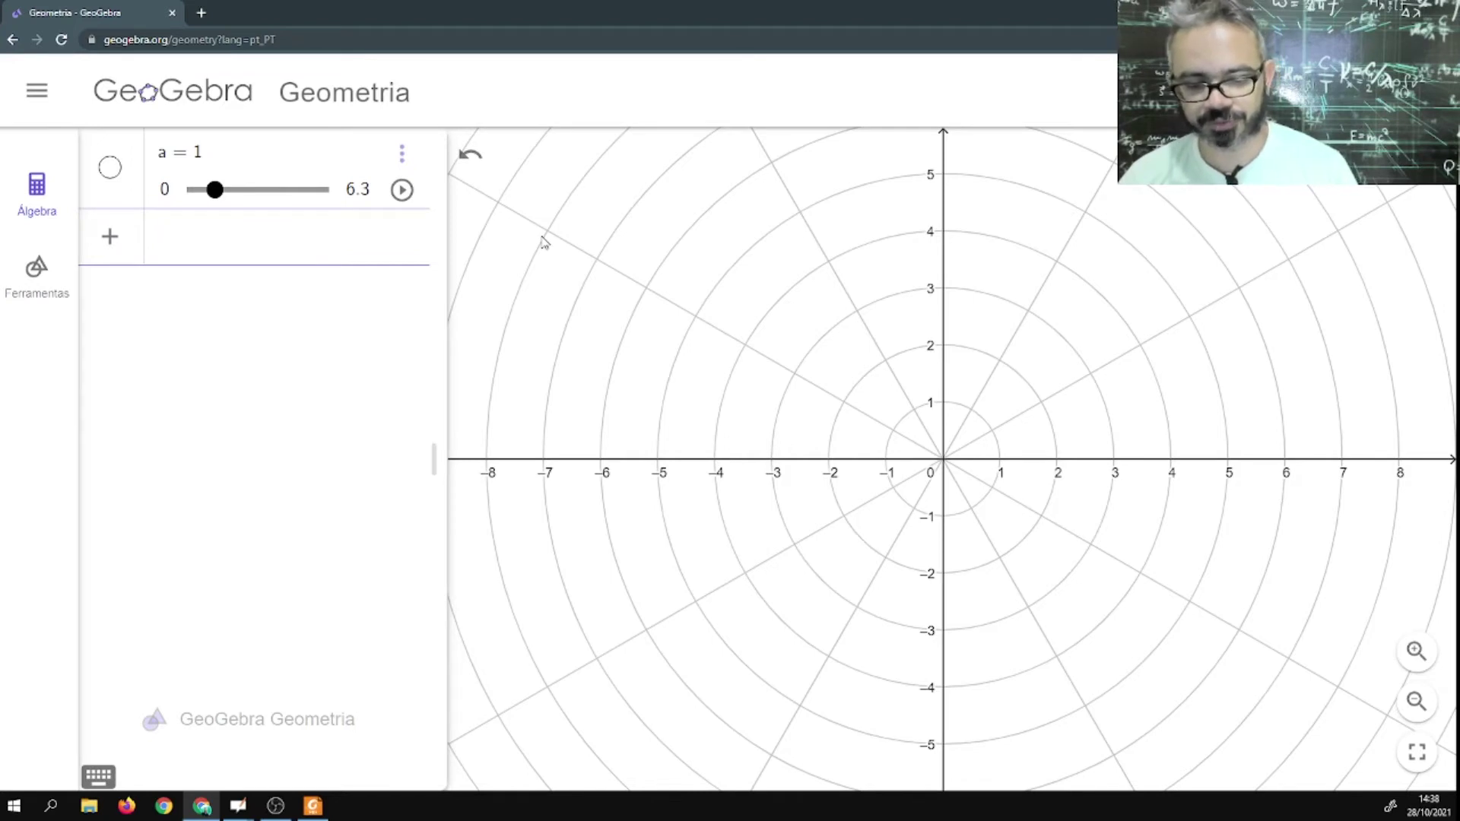
type("()")
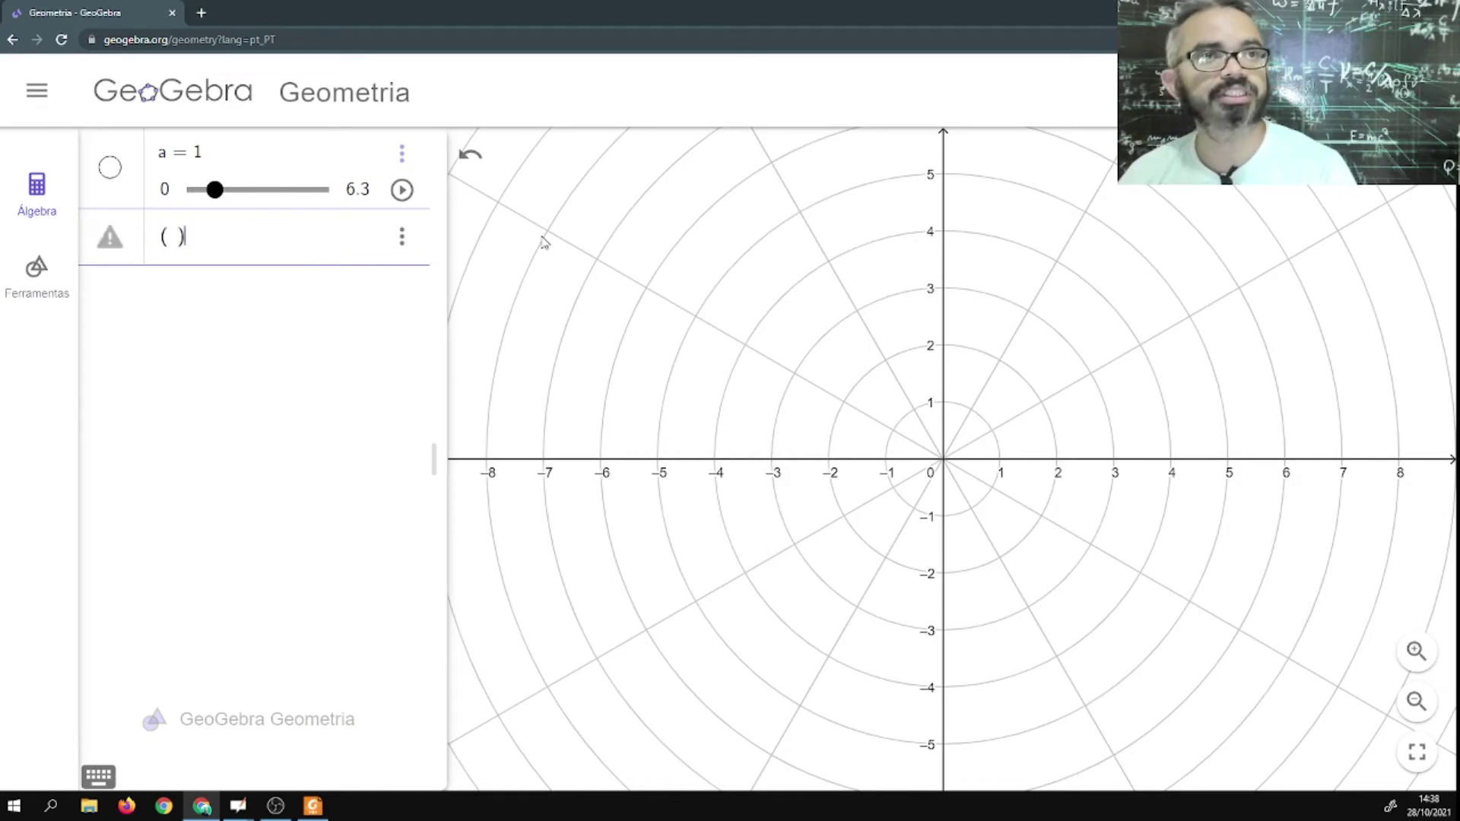
key("BackSpace")
key("BackSpace")
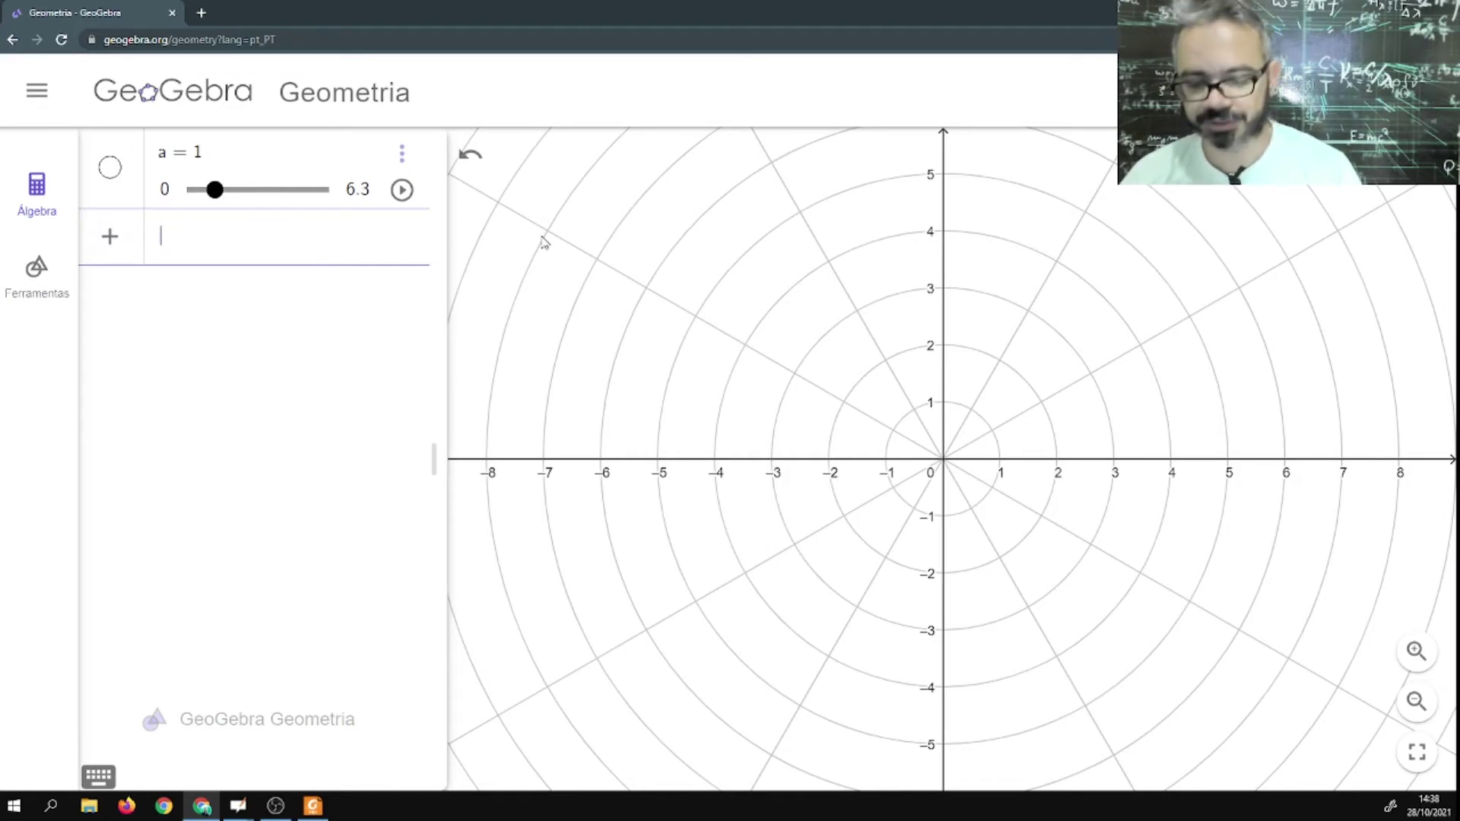
type("o")
key("BackSpace")
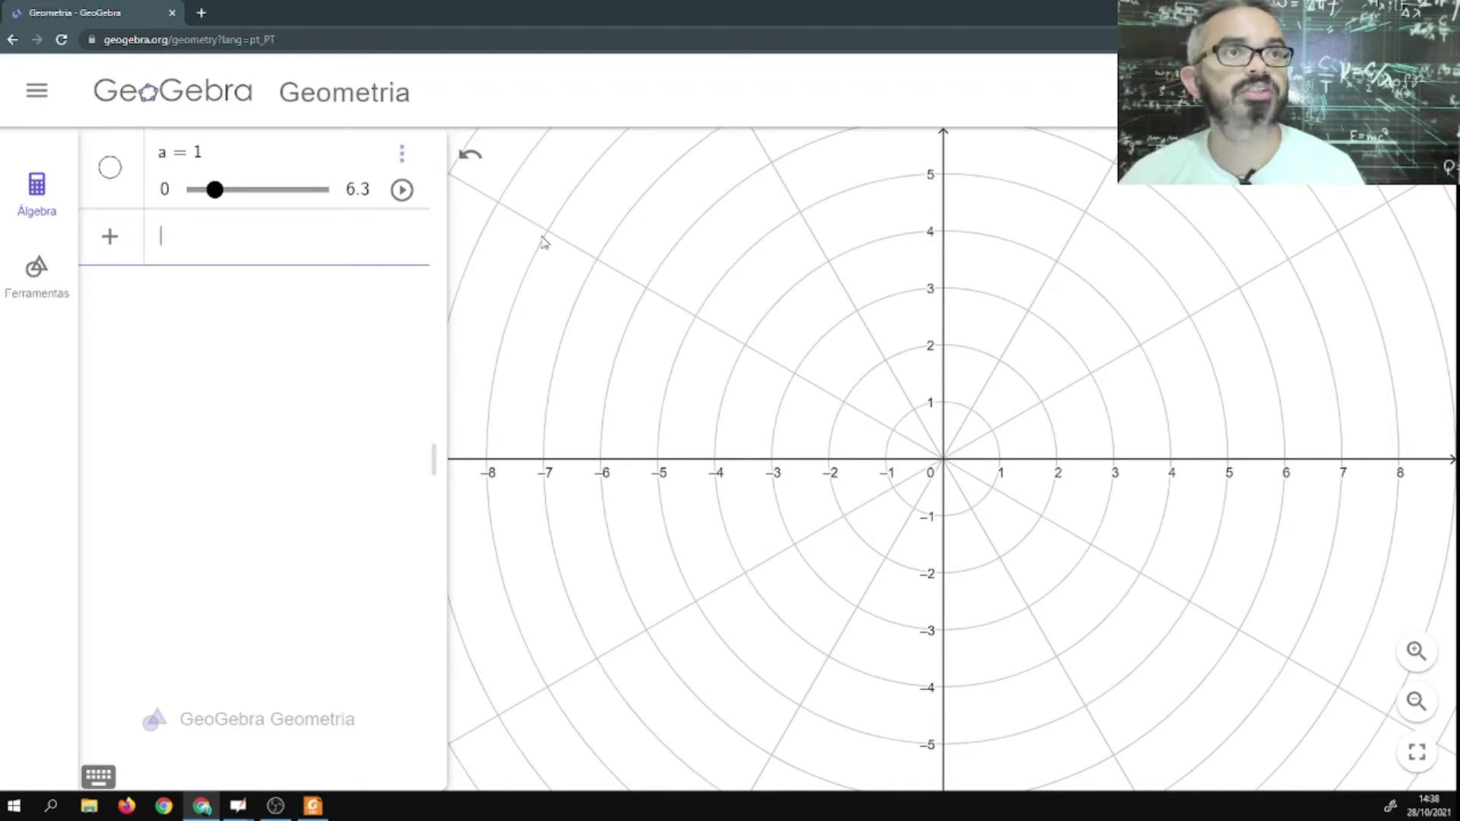
key("ctrl+plus")
key("ctrl+plus")
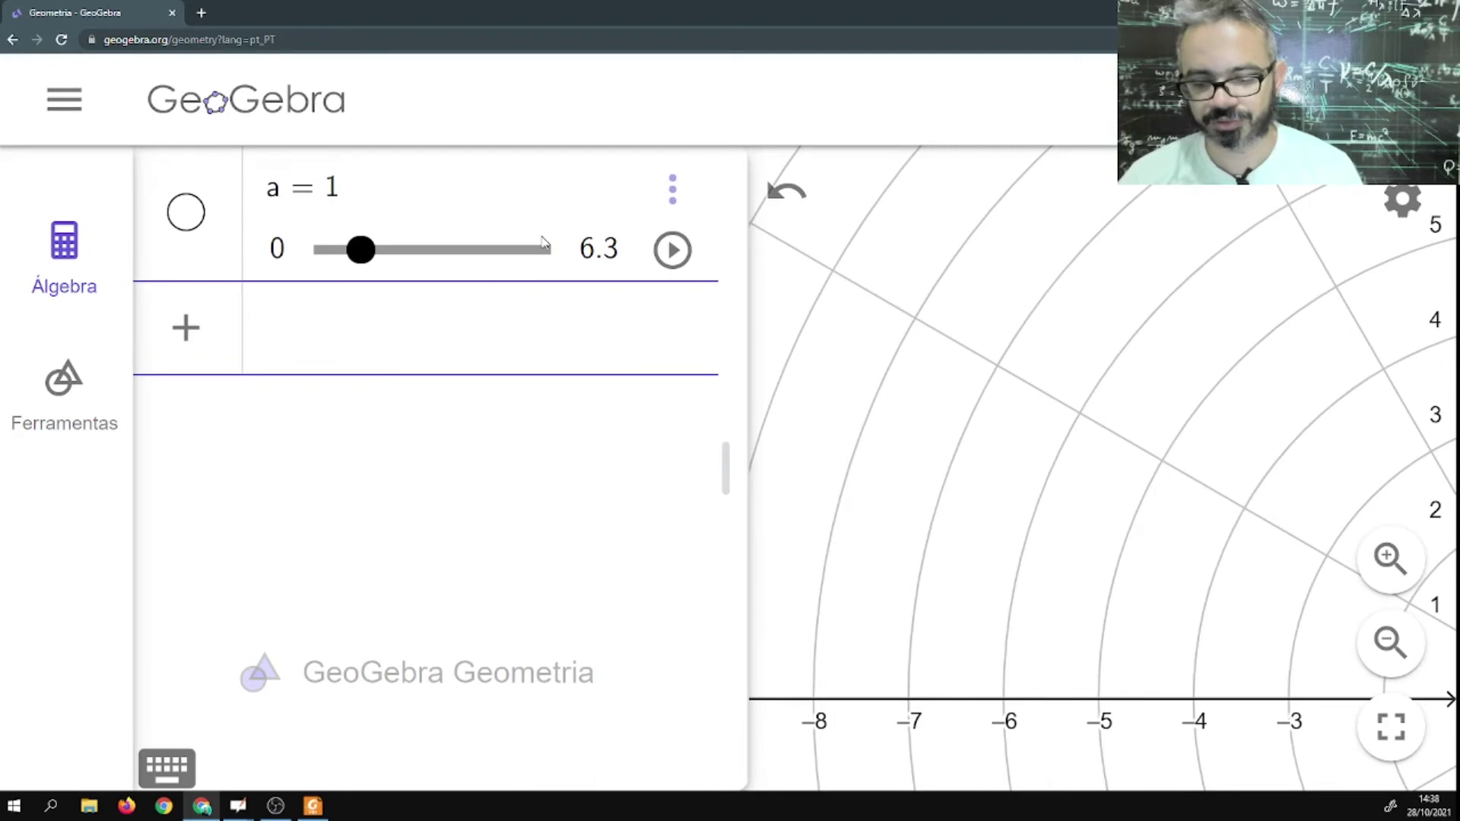
type("o")
key("BackSpace")
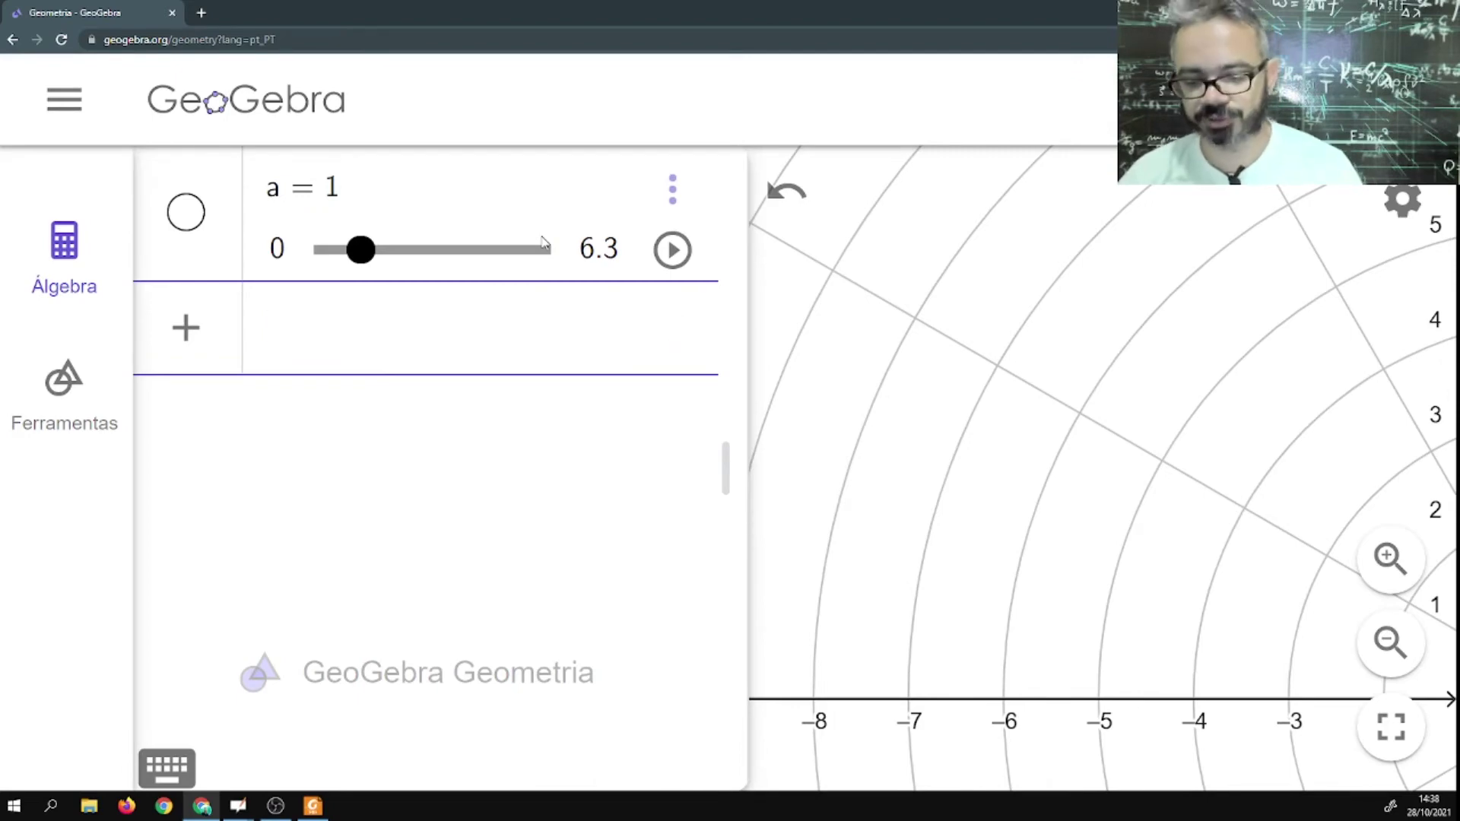
type("(")
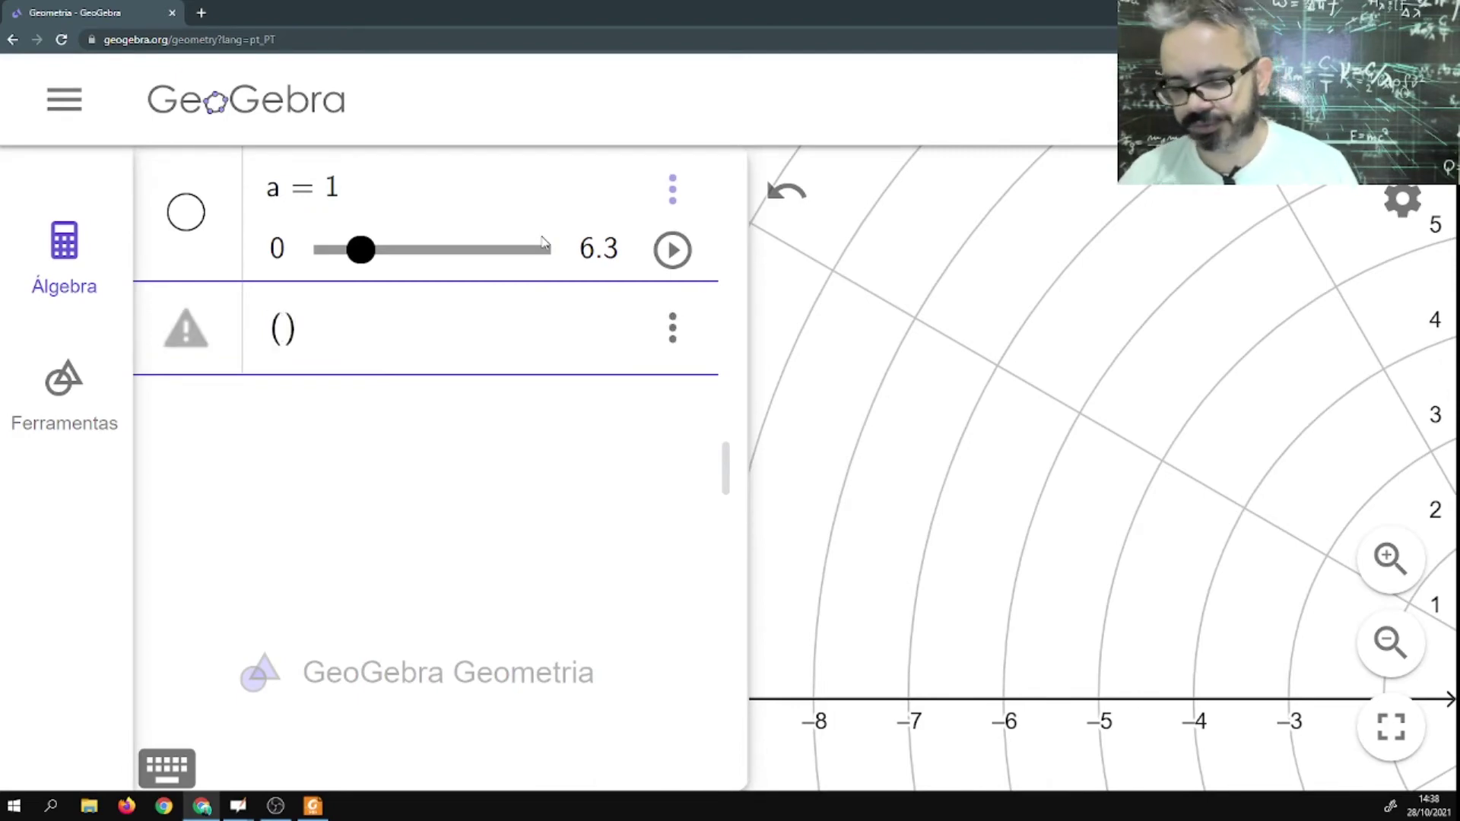
type("O")
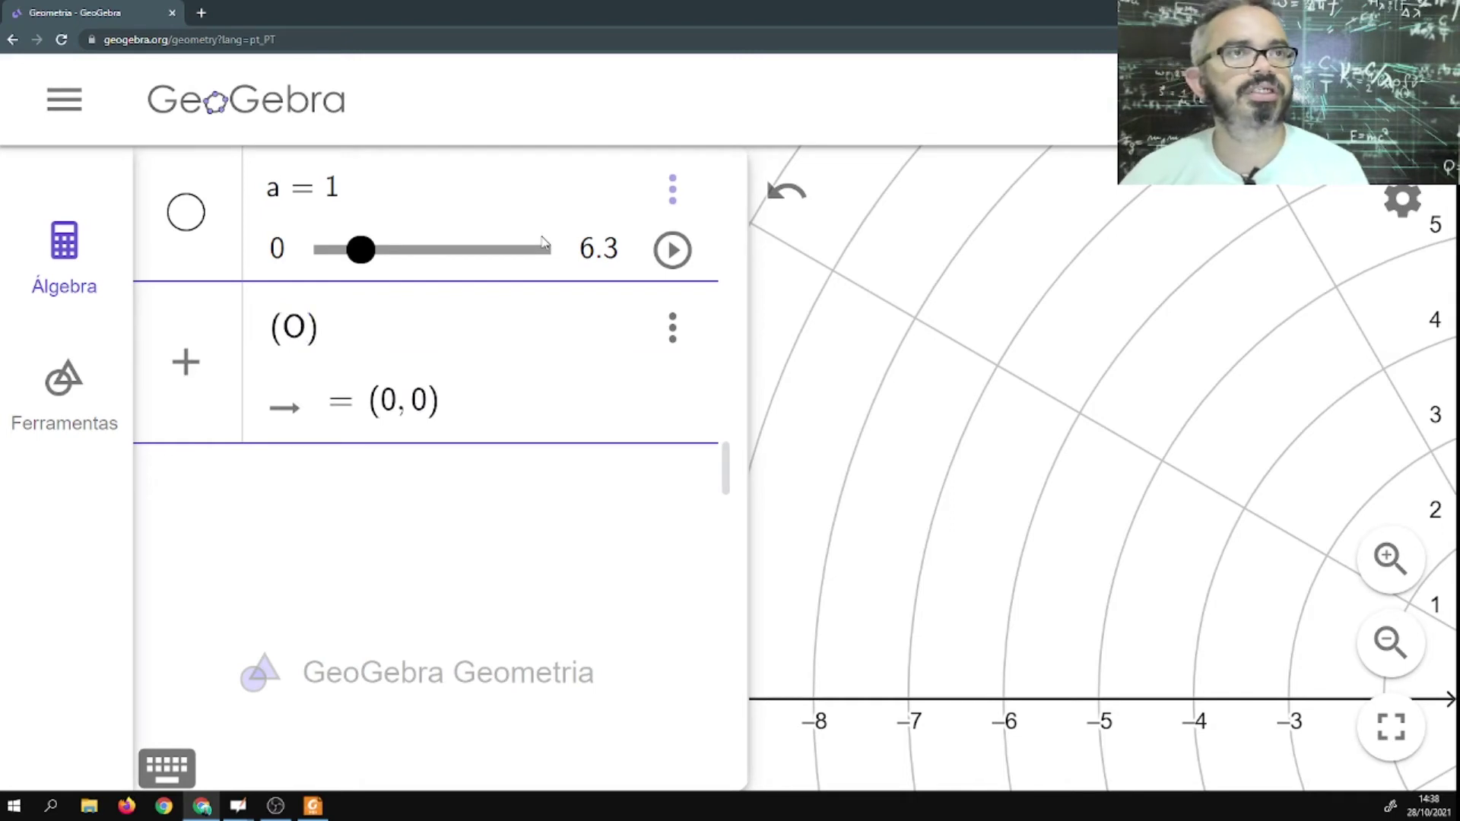
key("BackSpace")
key("BackSpace")
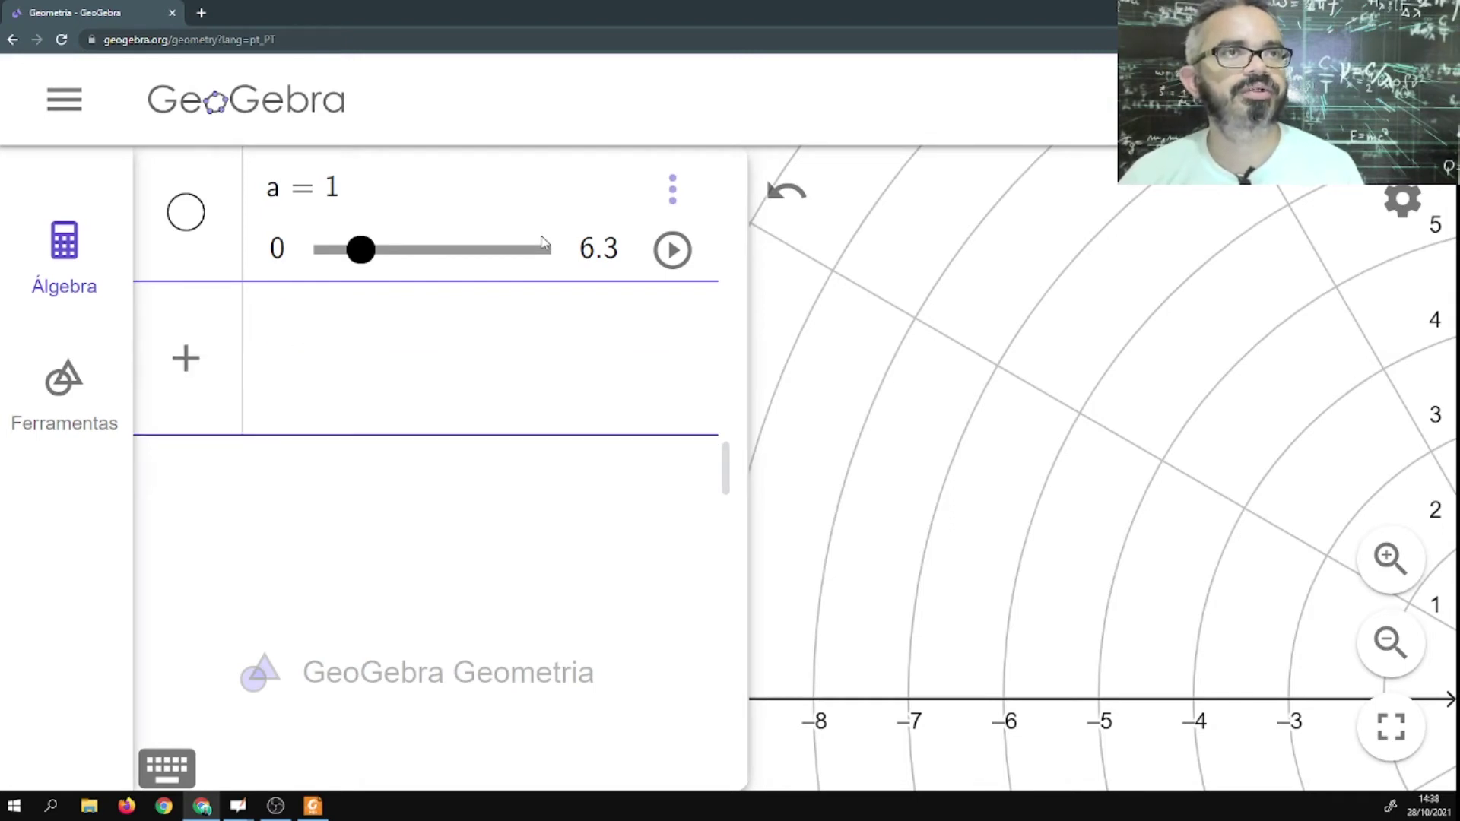
Create point O at the origin by entering O = (0, 0).
type("O")
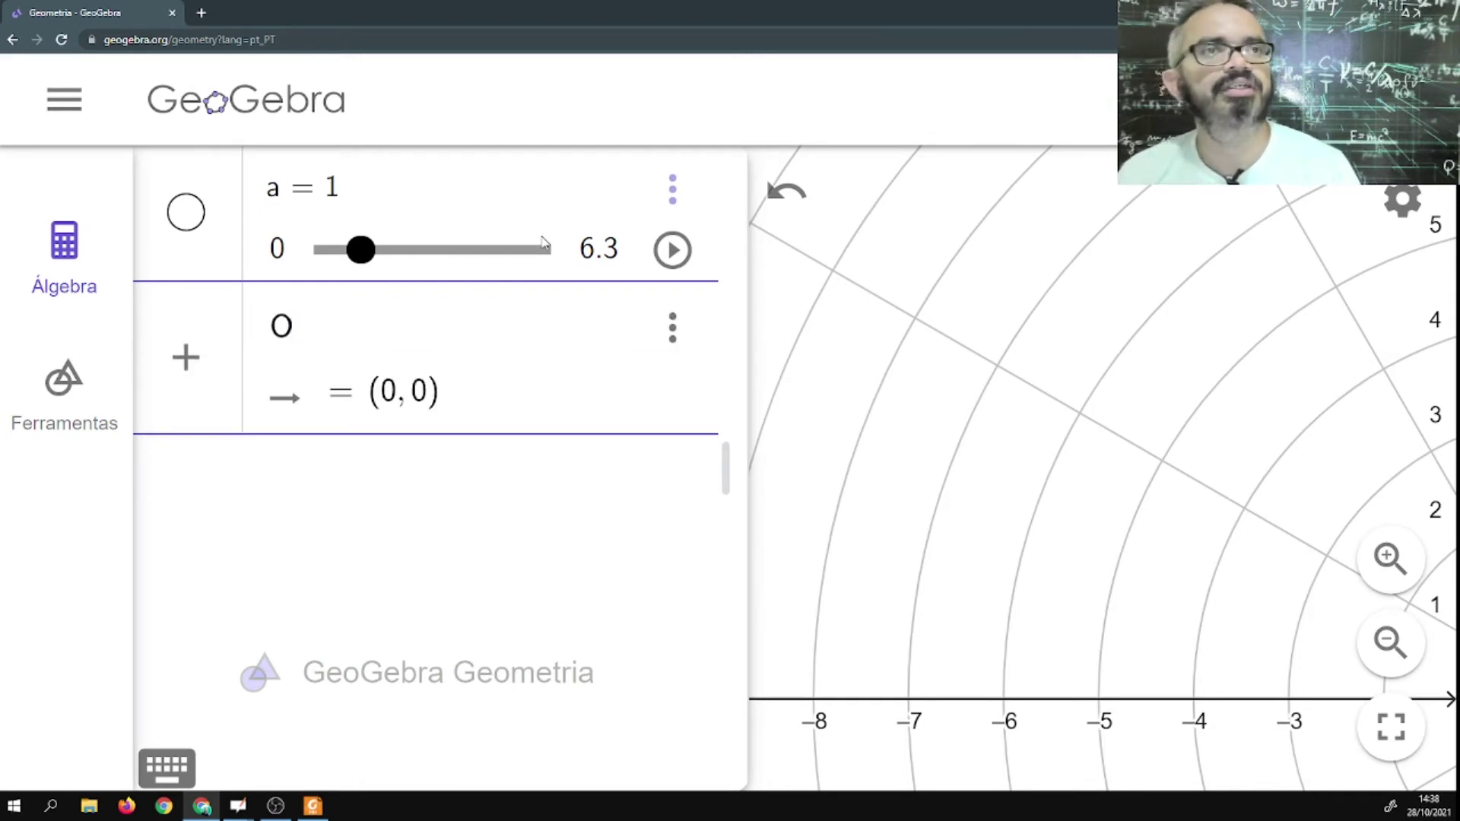
type(" = ")
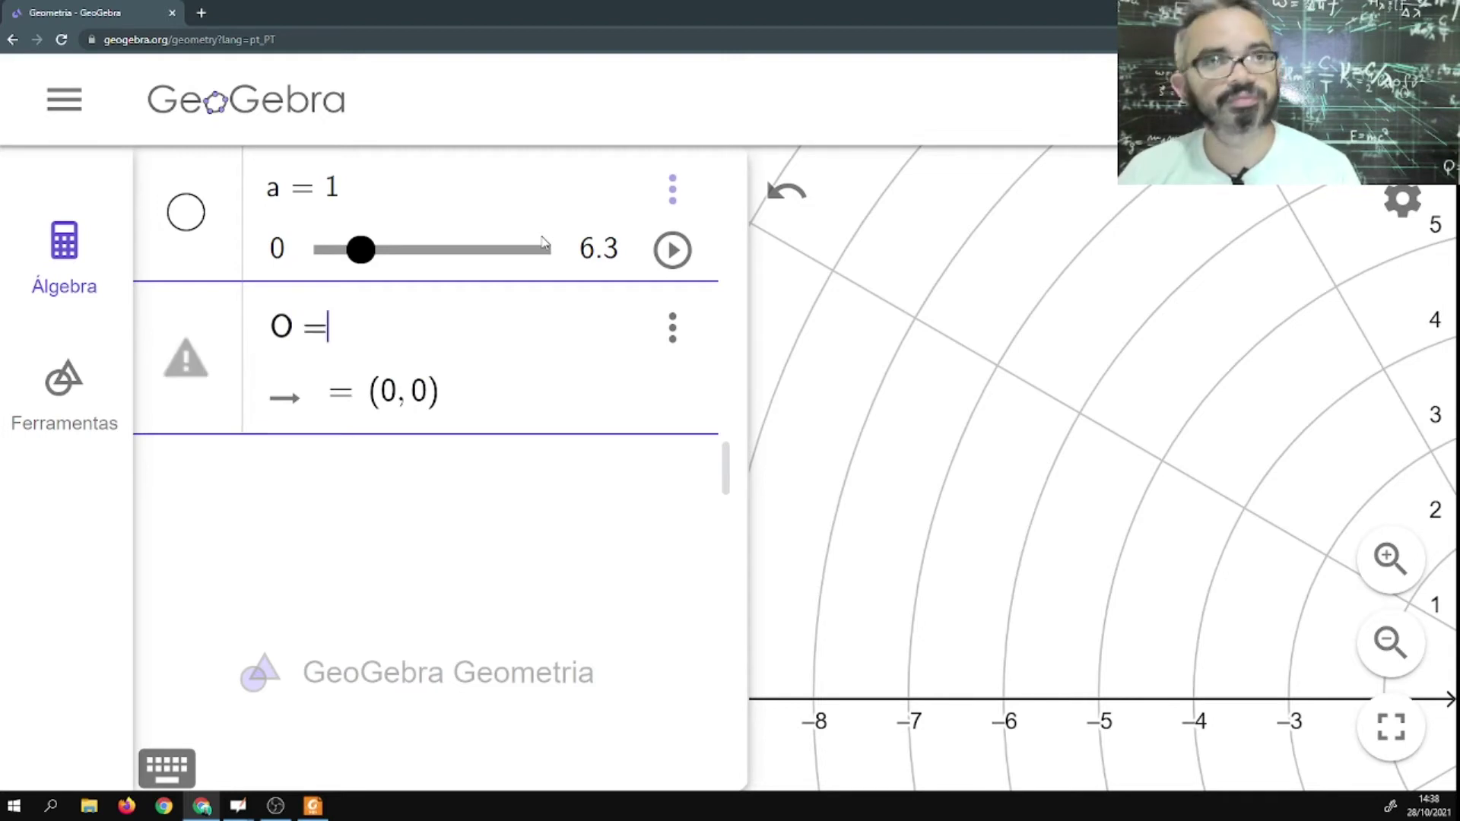
type("(")
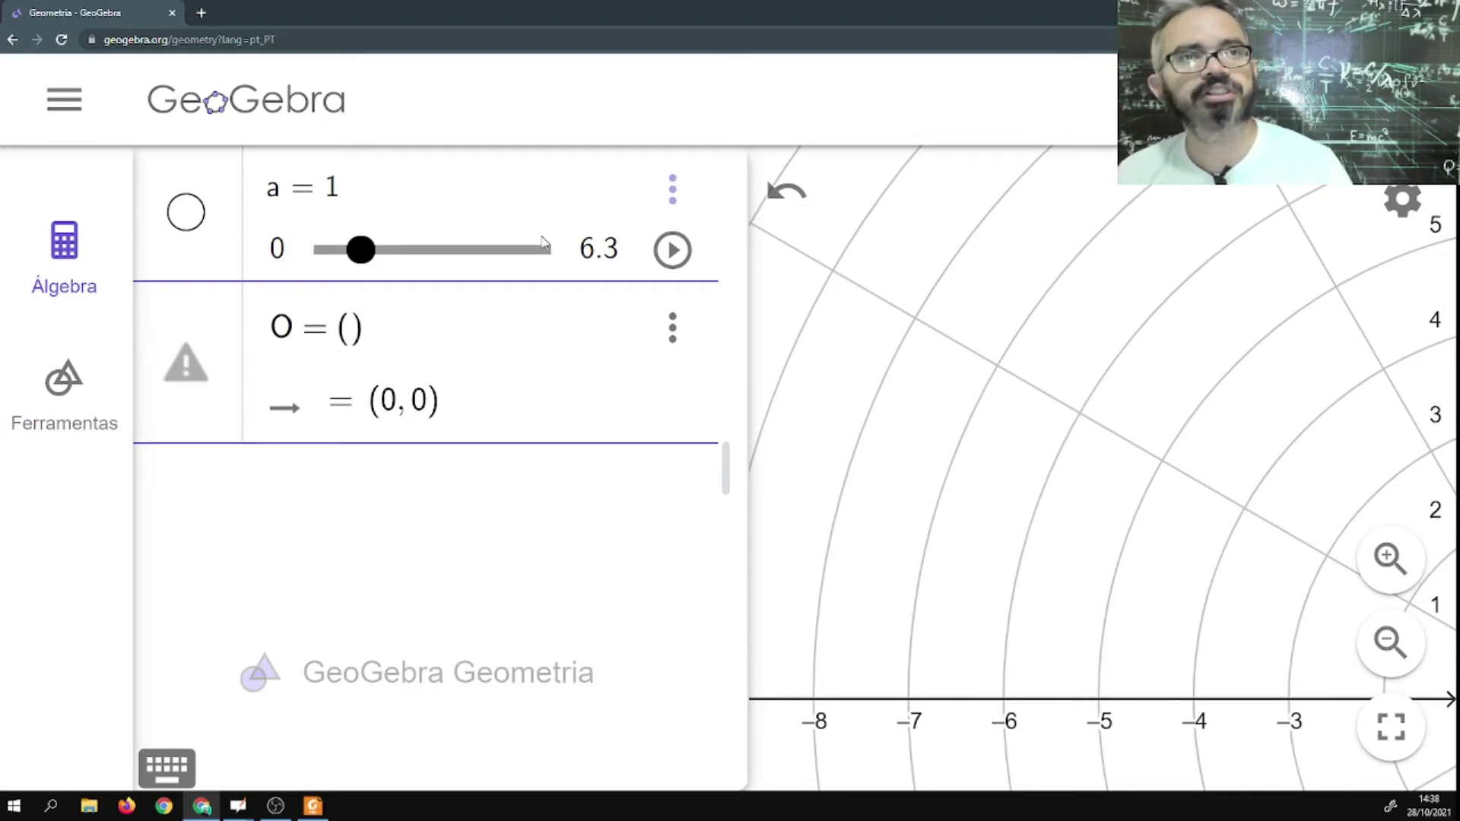
type("0")
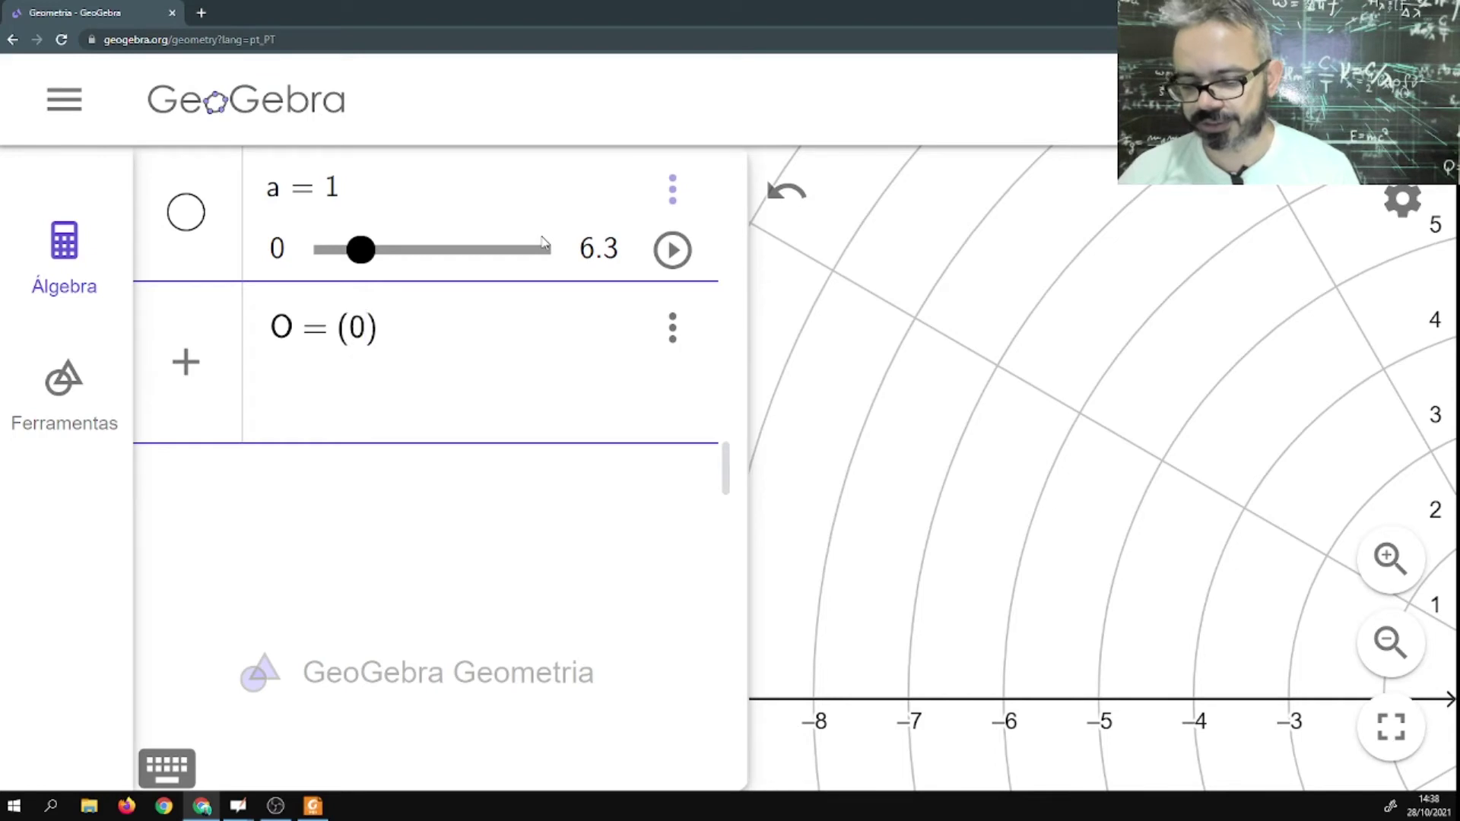
type(", ")
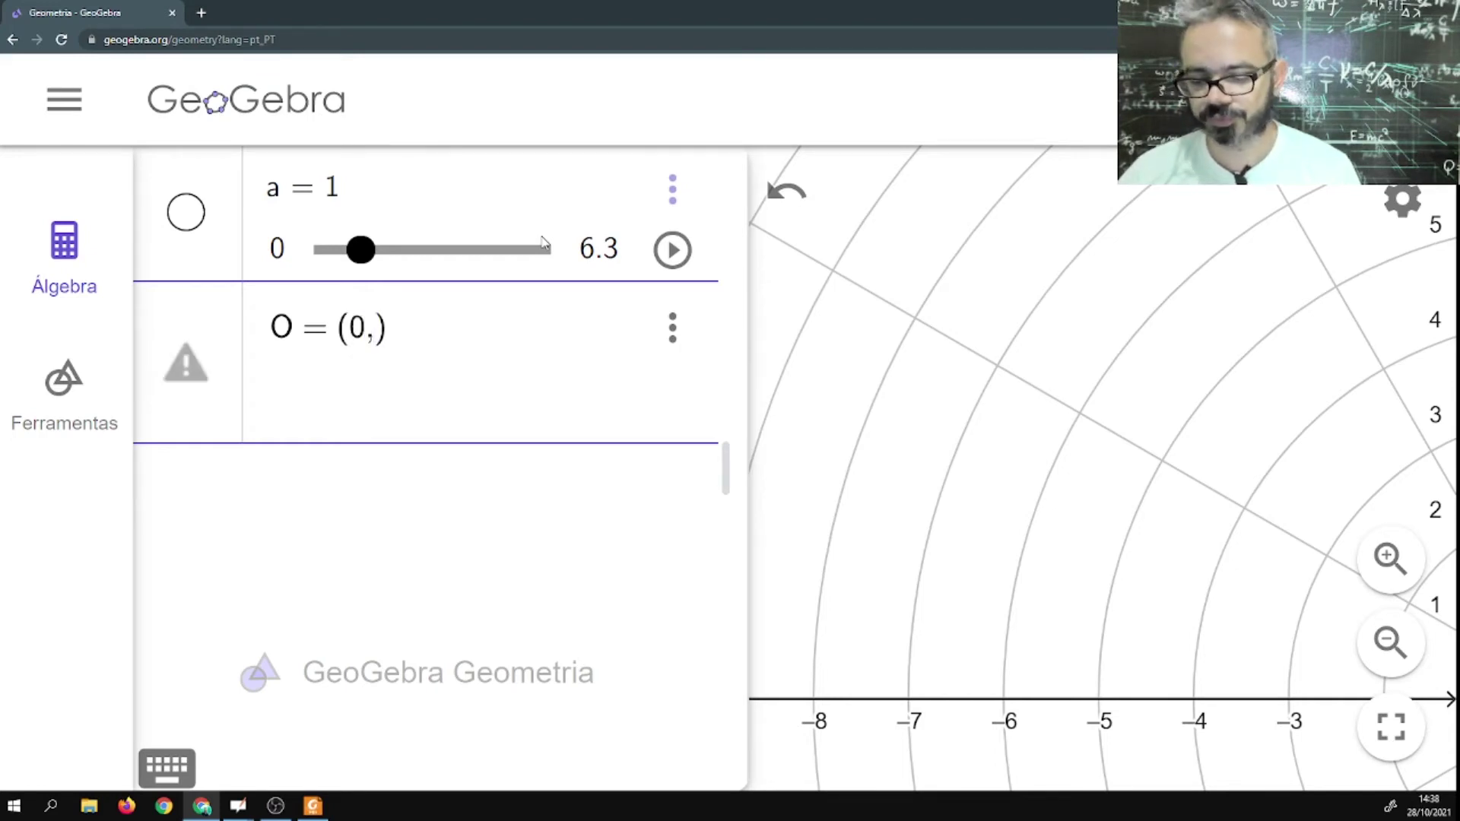
type("0")
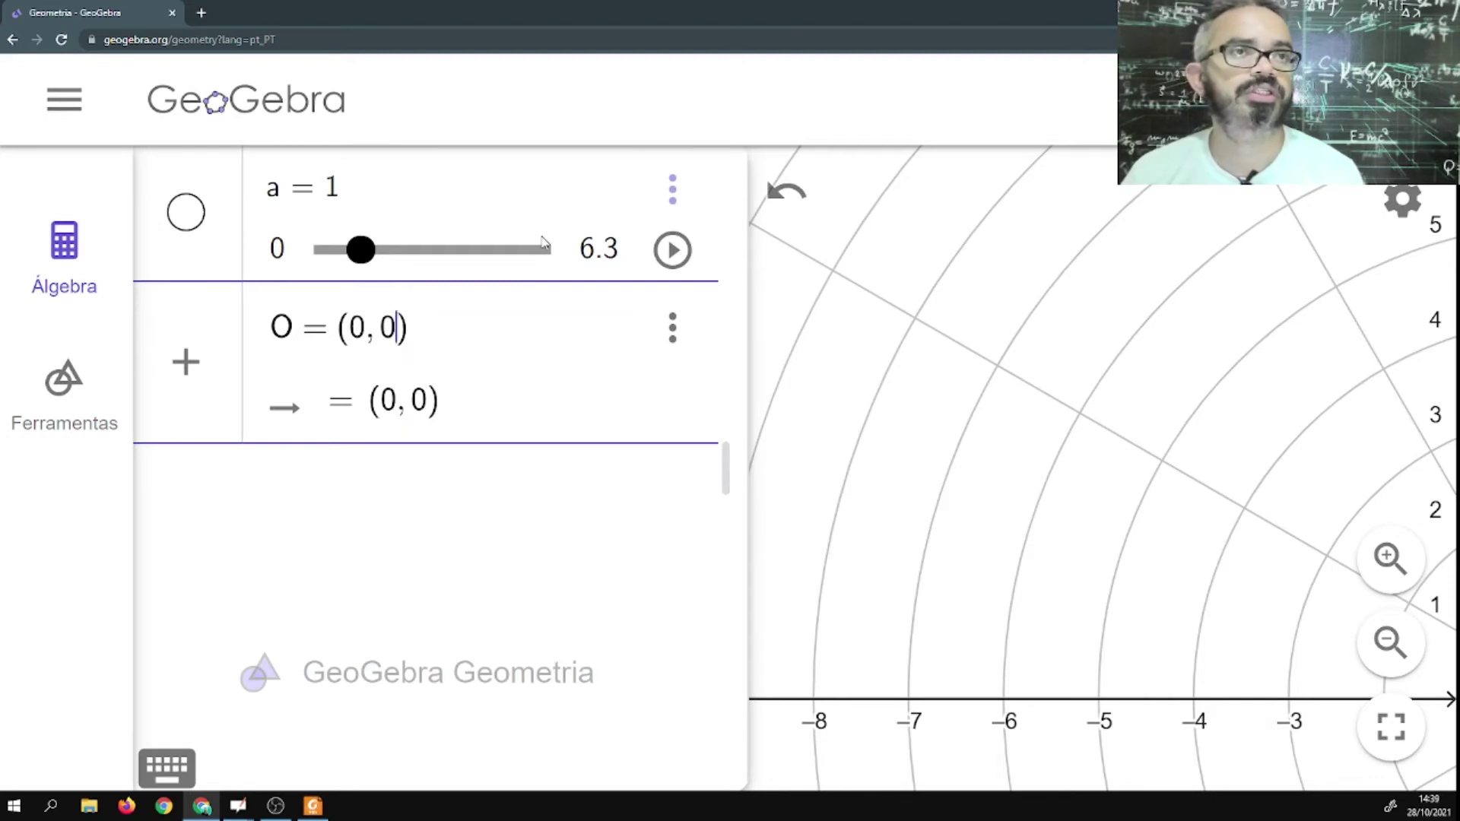
key("Right")
key("Return")
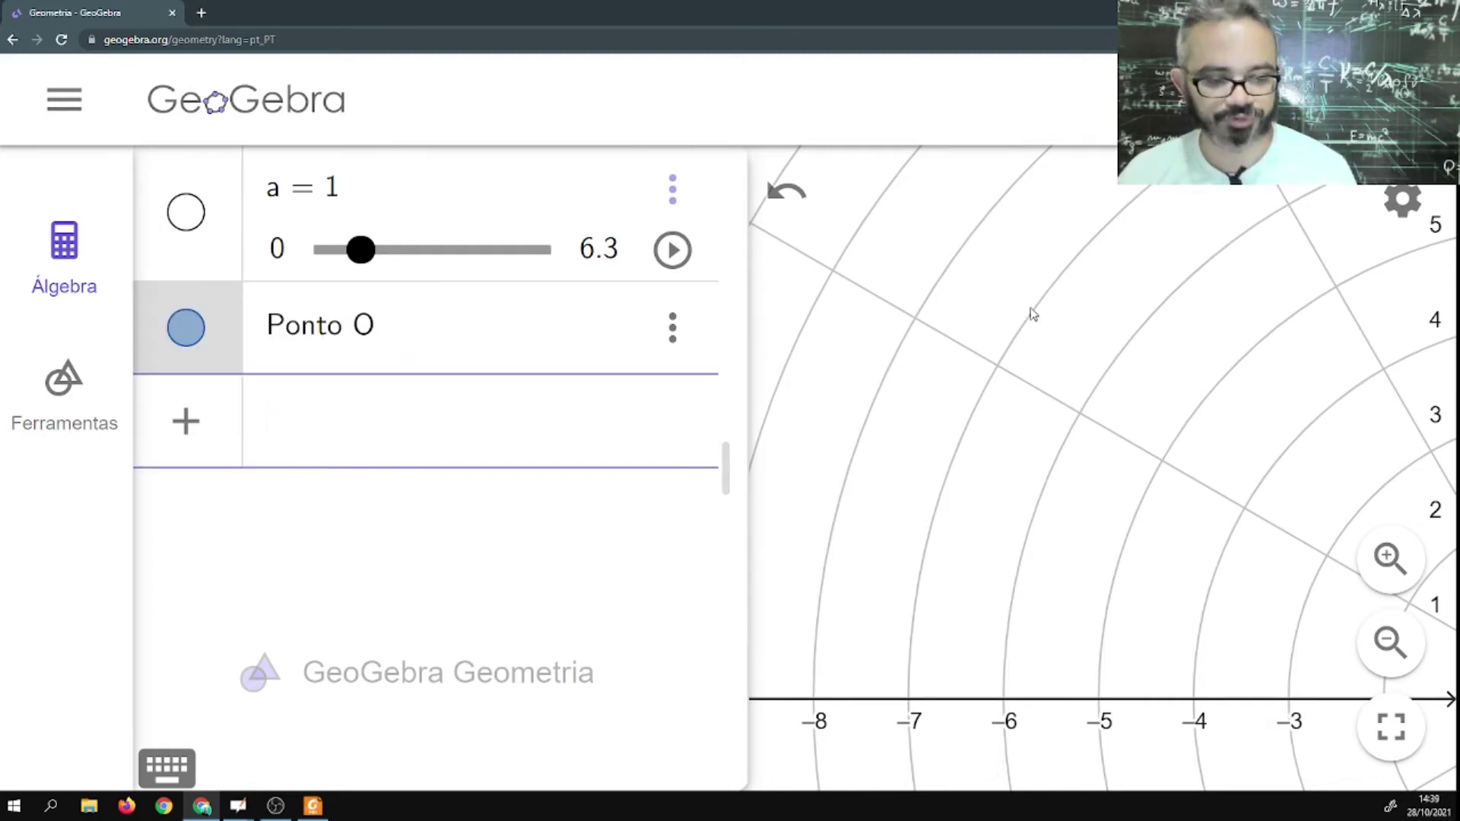
key("ctrl+minus")
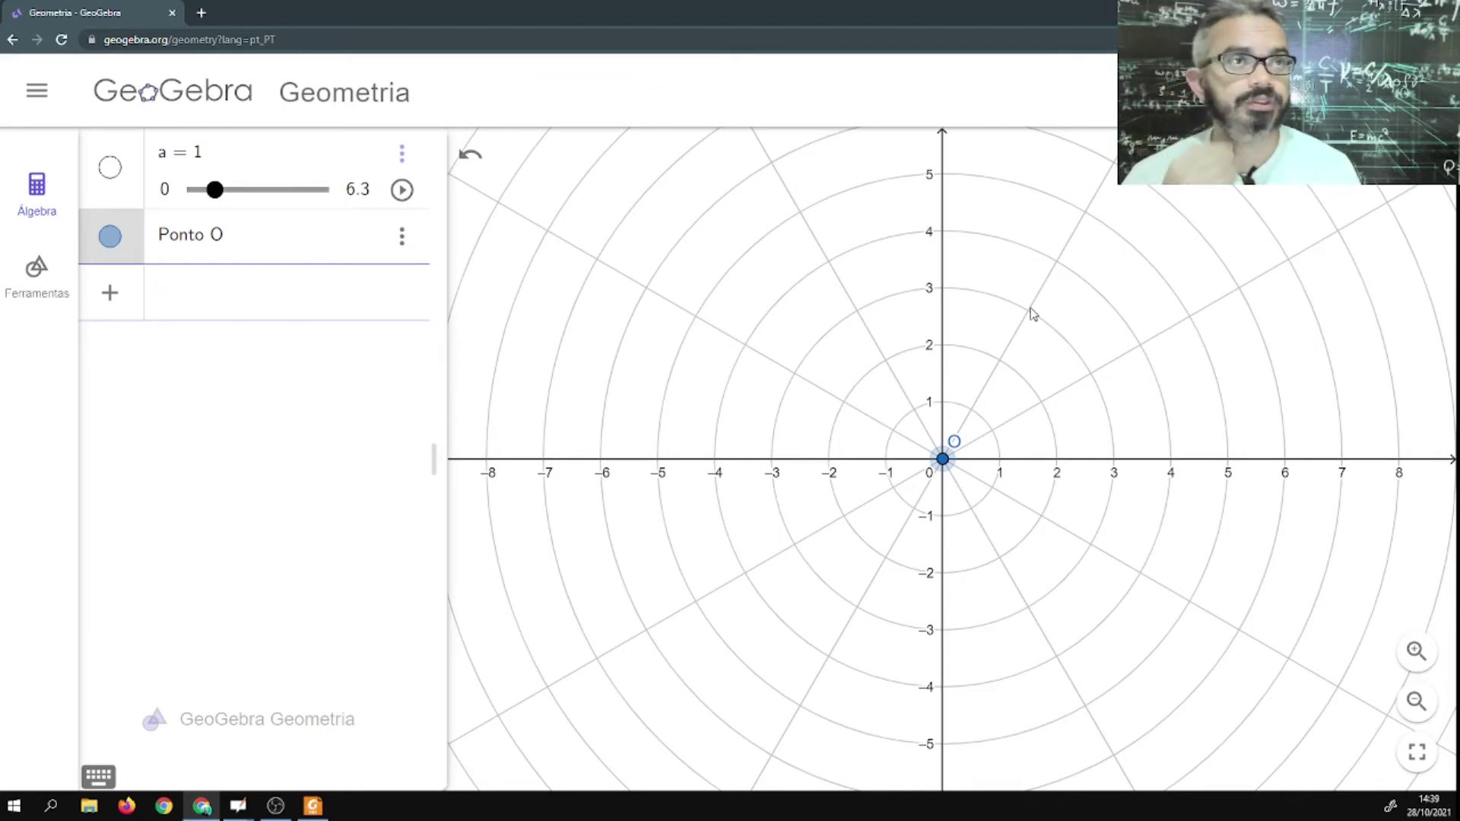
Create point P in polar coordinates as P = (1; a), tying its angle to slider a.
left_click(207, 296)
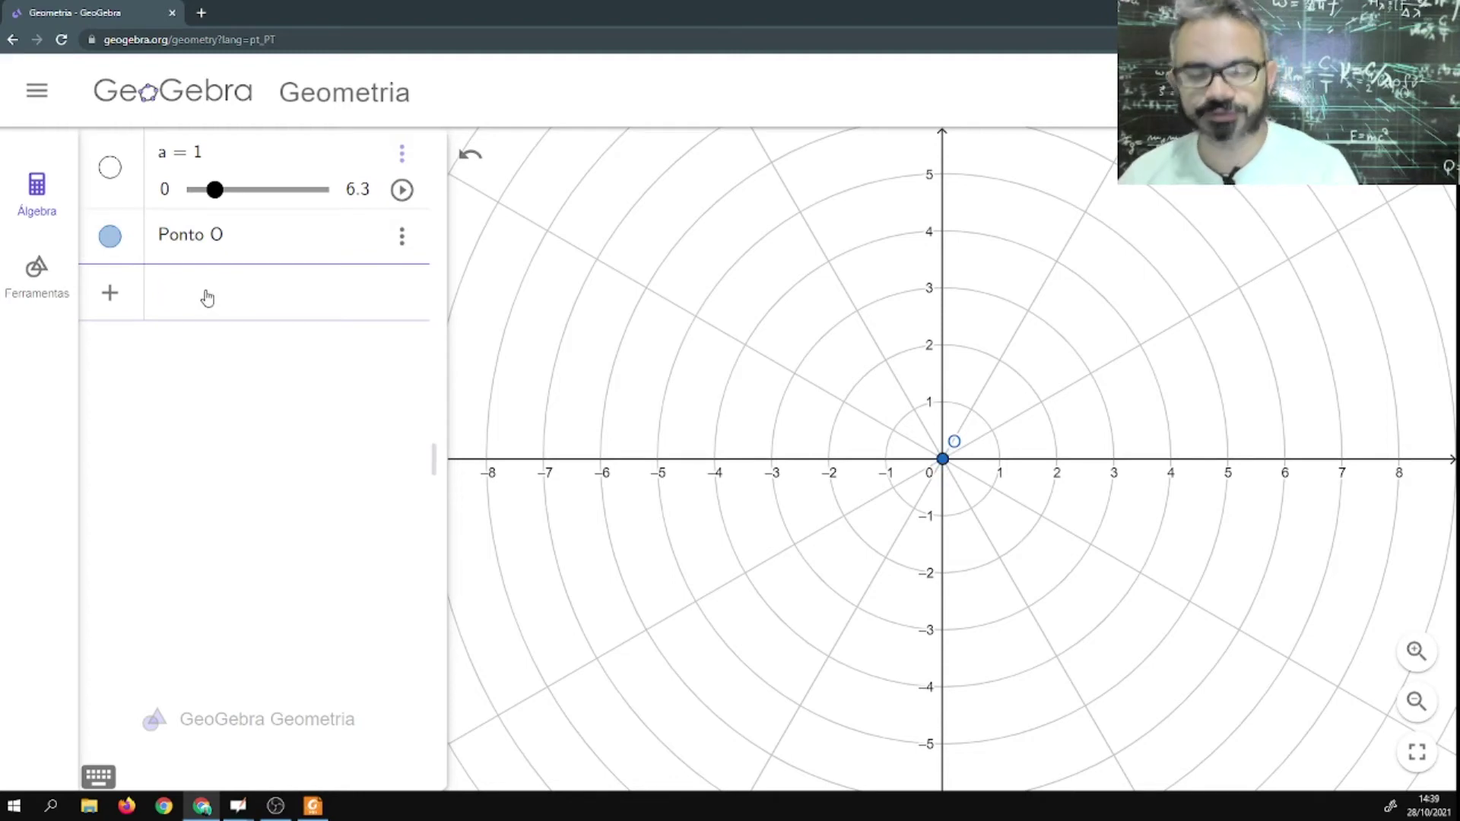
key("ctrl+plus")
key("ctrl+plus")
key("ctrl+plus")
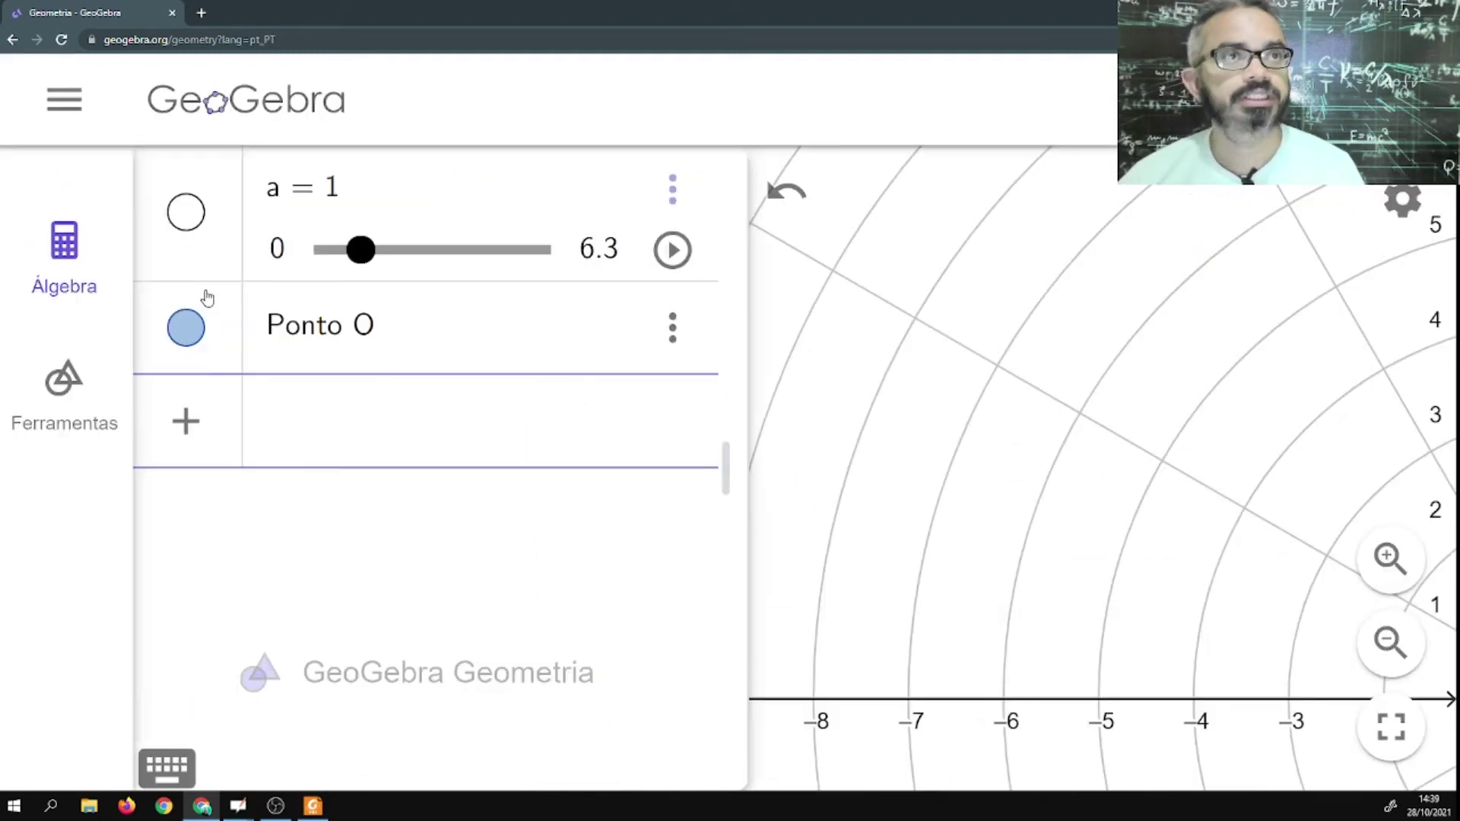
type("P")
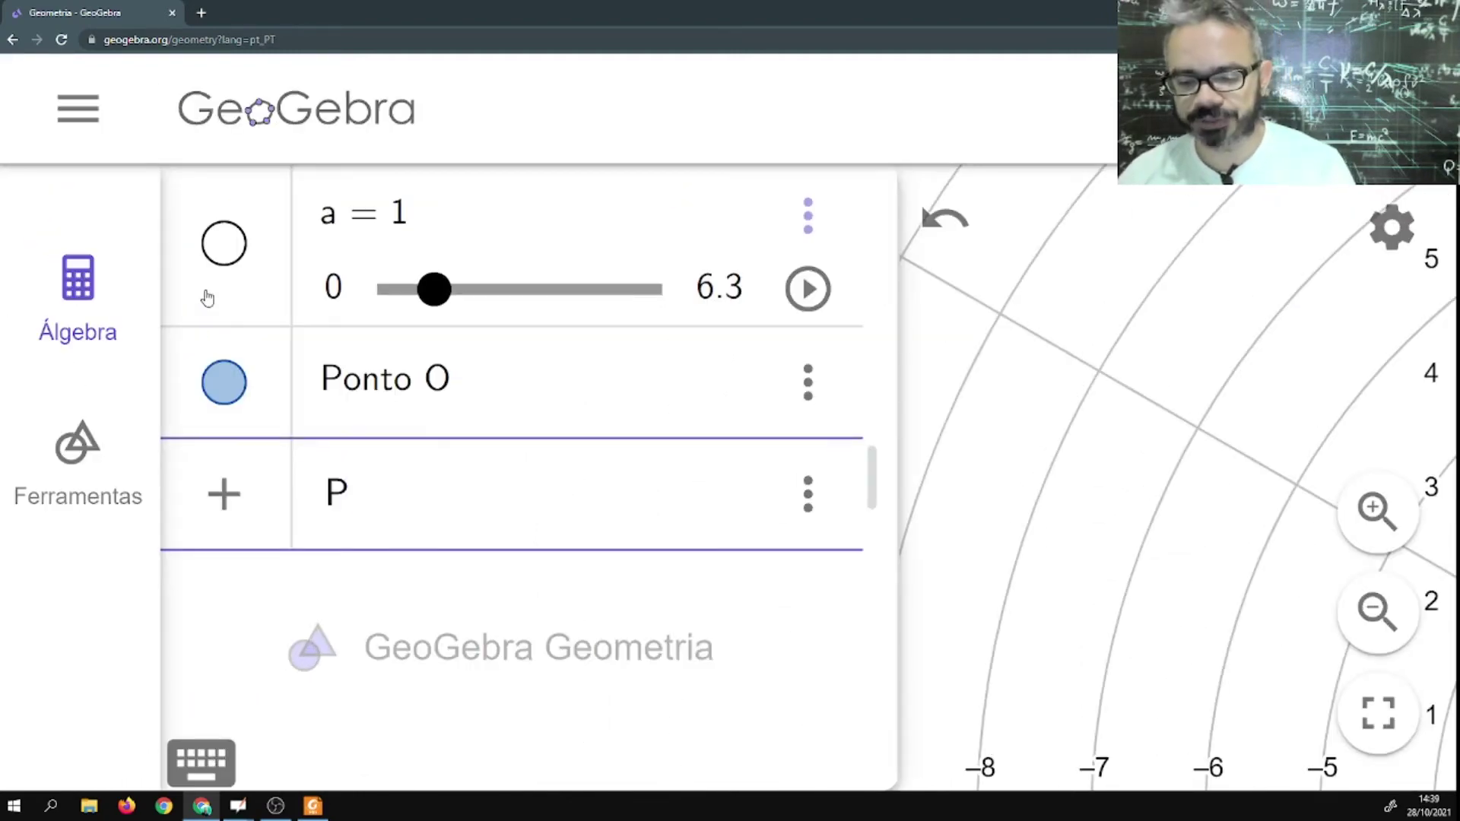
type(" = (")
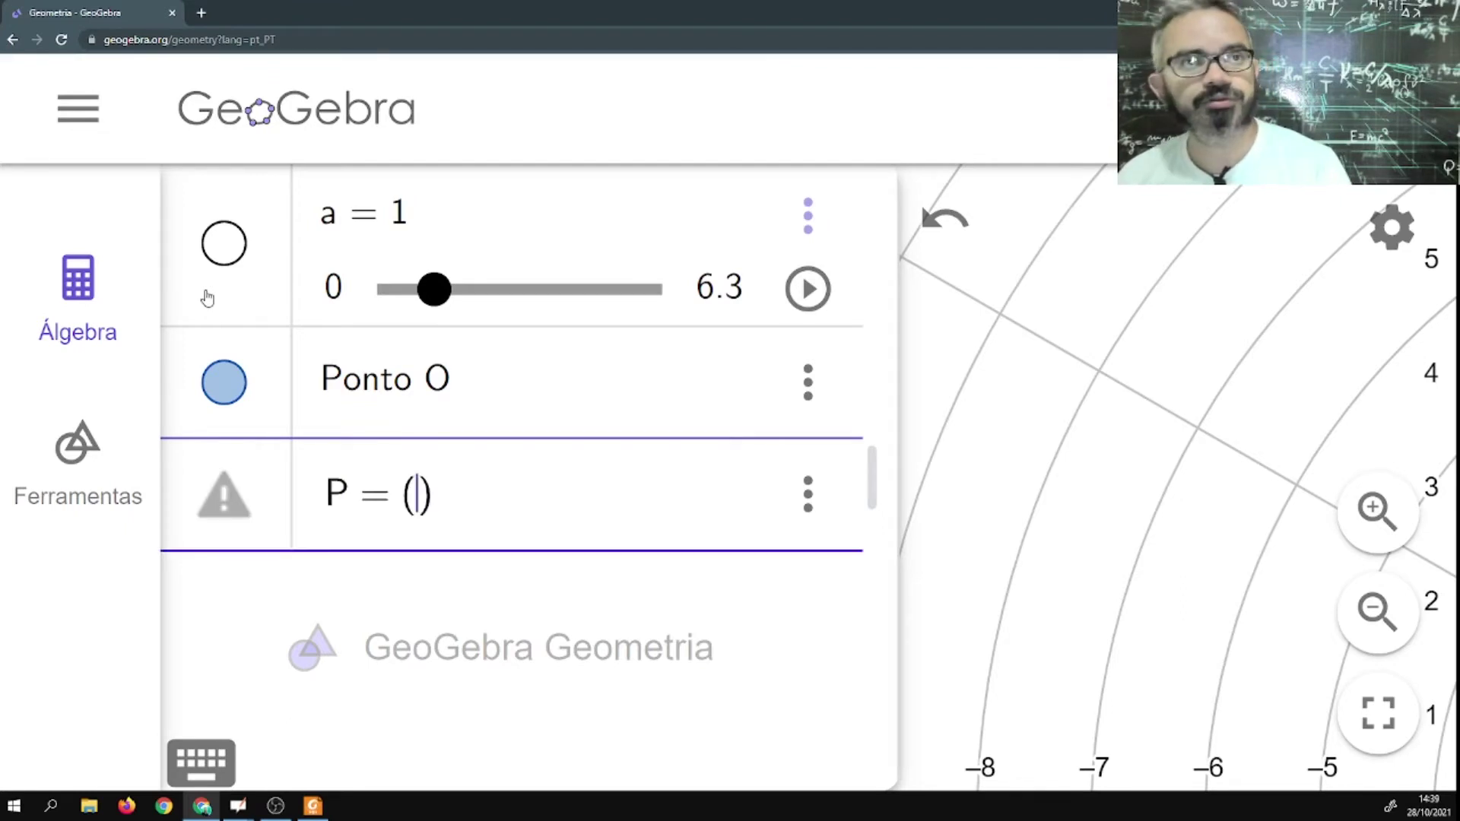
type("1; ")
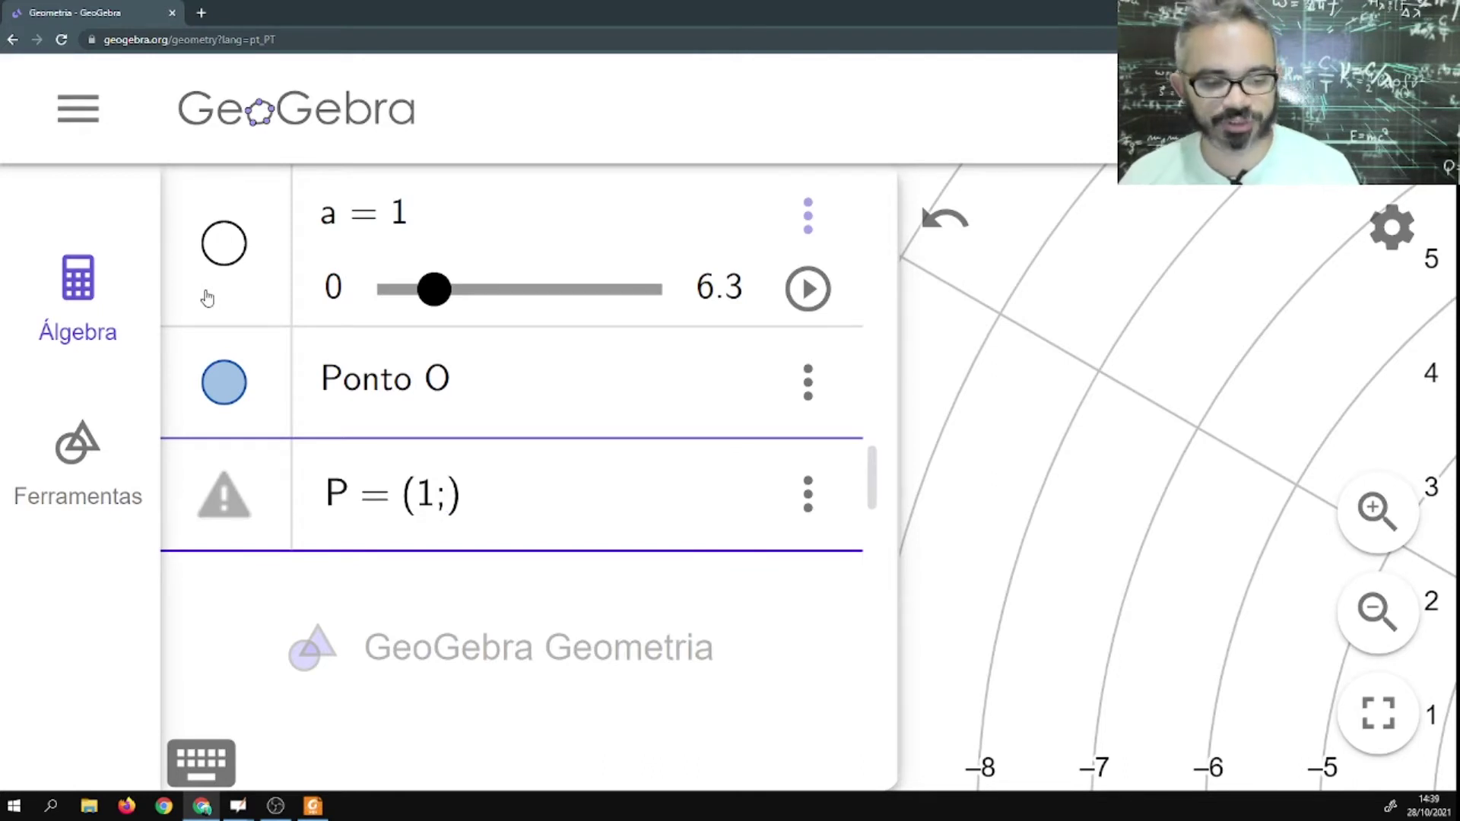
type("a")
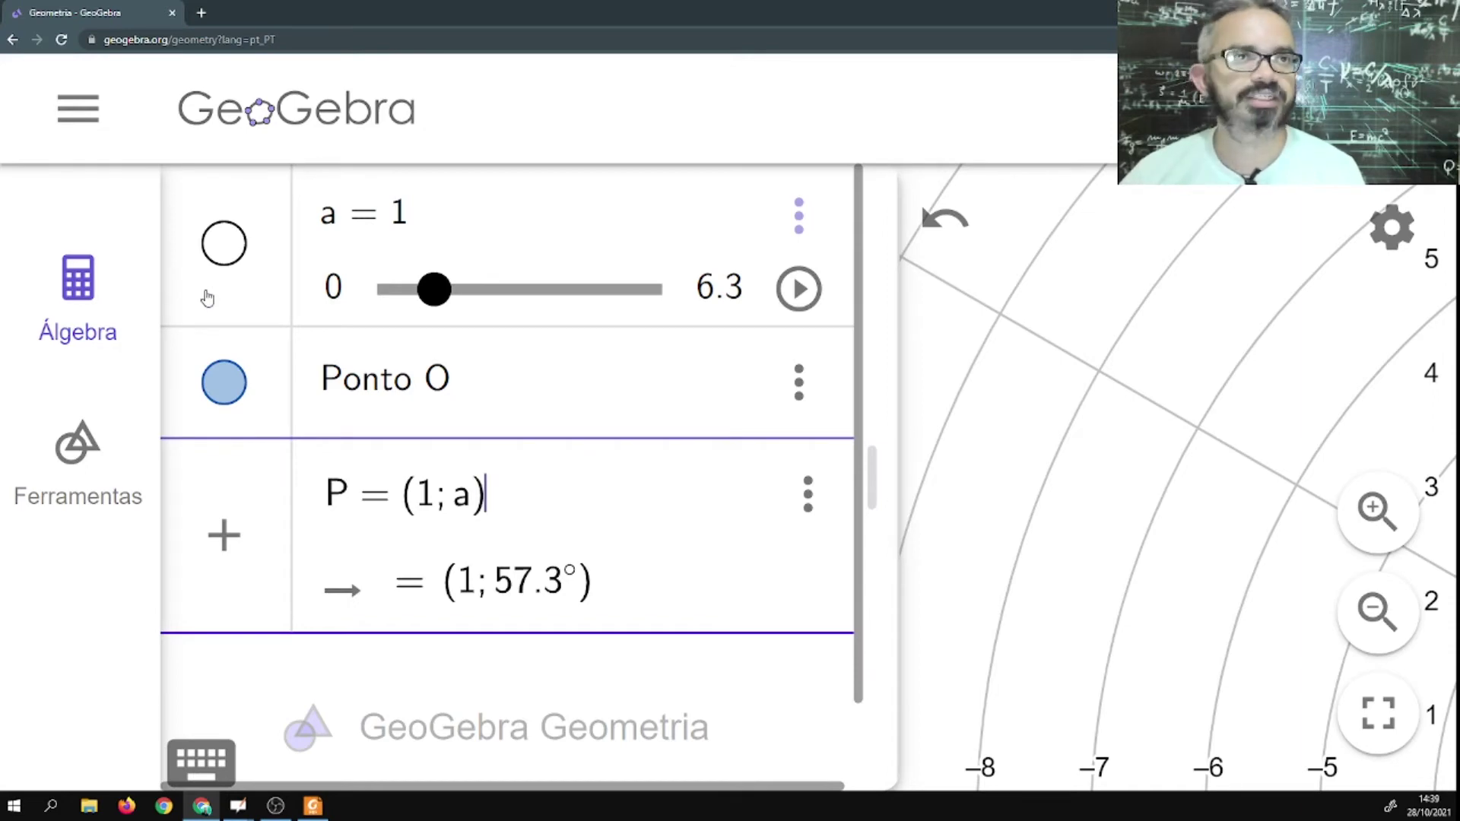
key("Return")
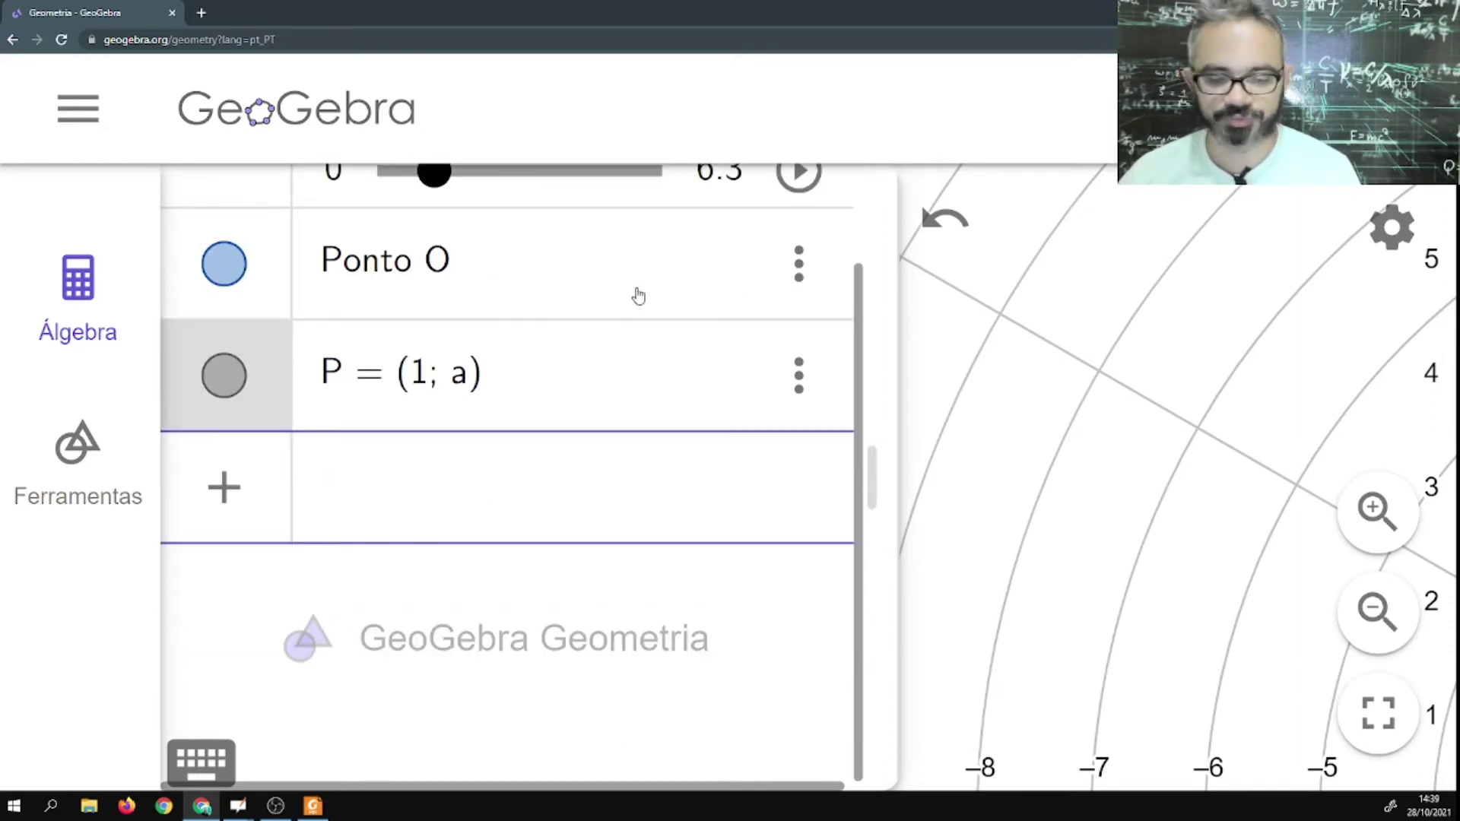
key("ctrl+minus")
key("ctrl+minus")
key("ctrl+minus")
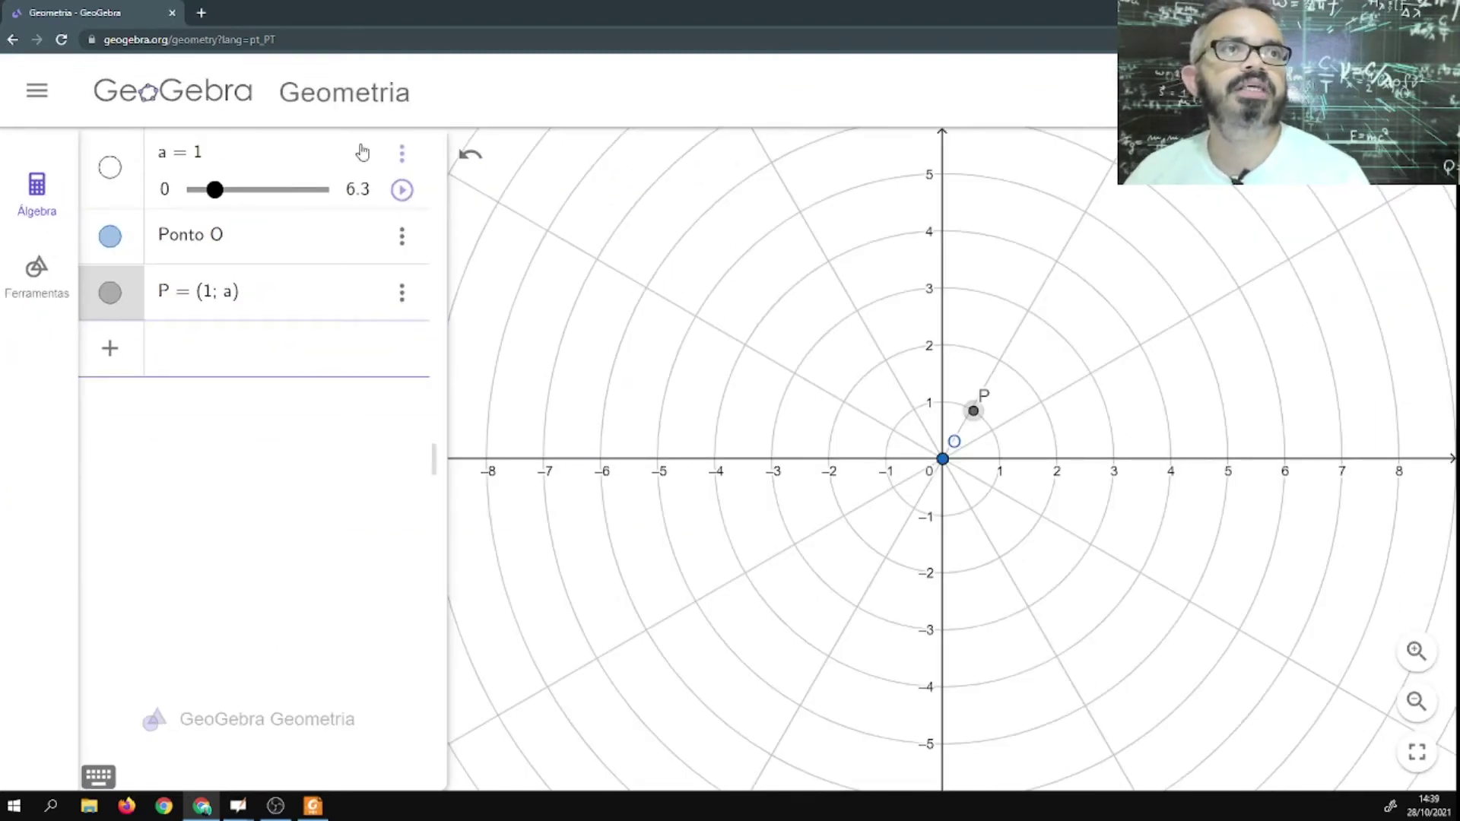
Draw a segment from point O to point P.
left_click(67, 267)
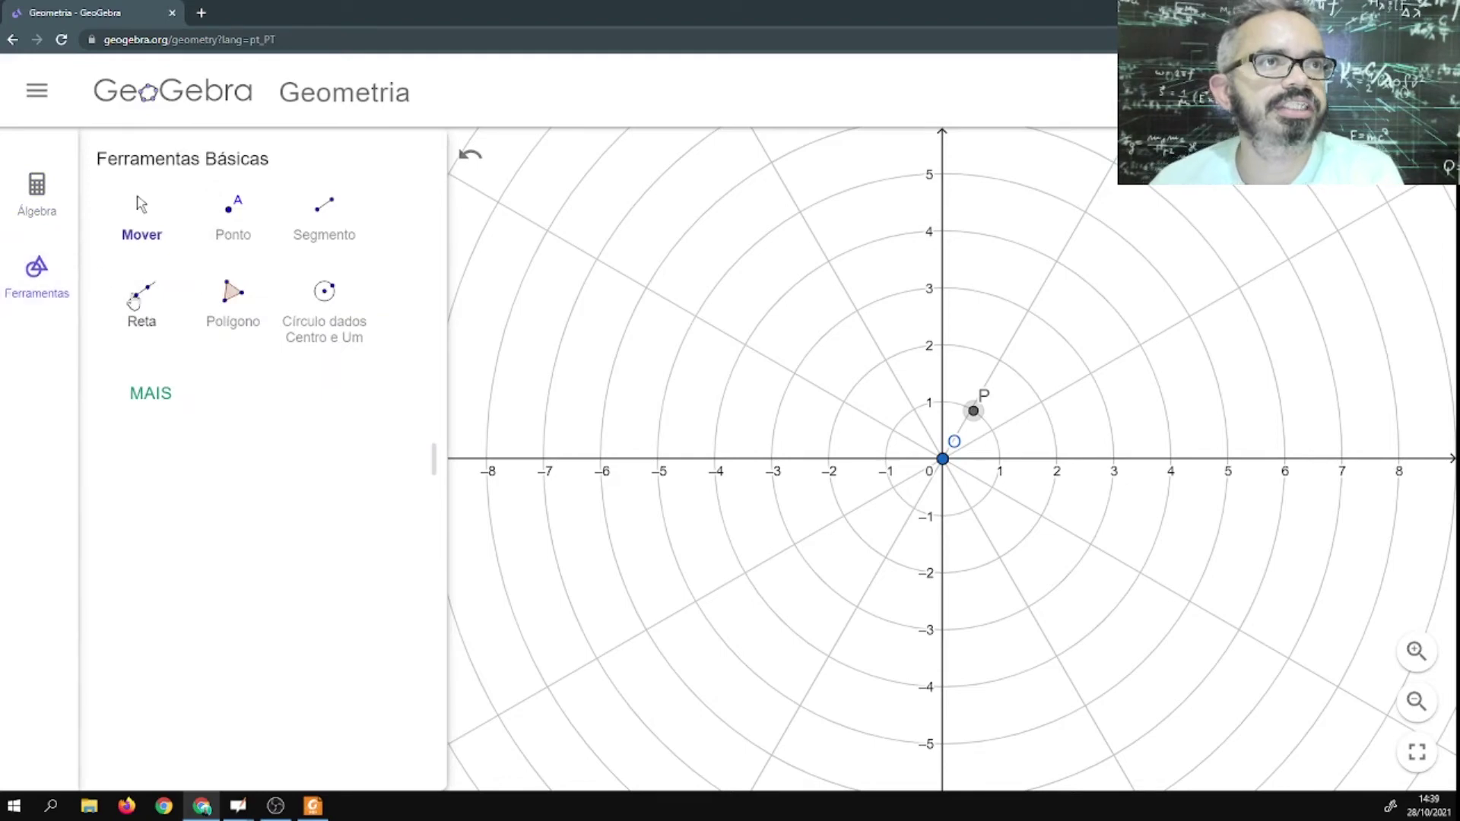
left_click(344, 222)
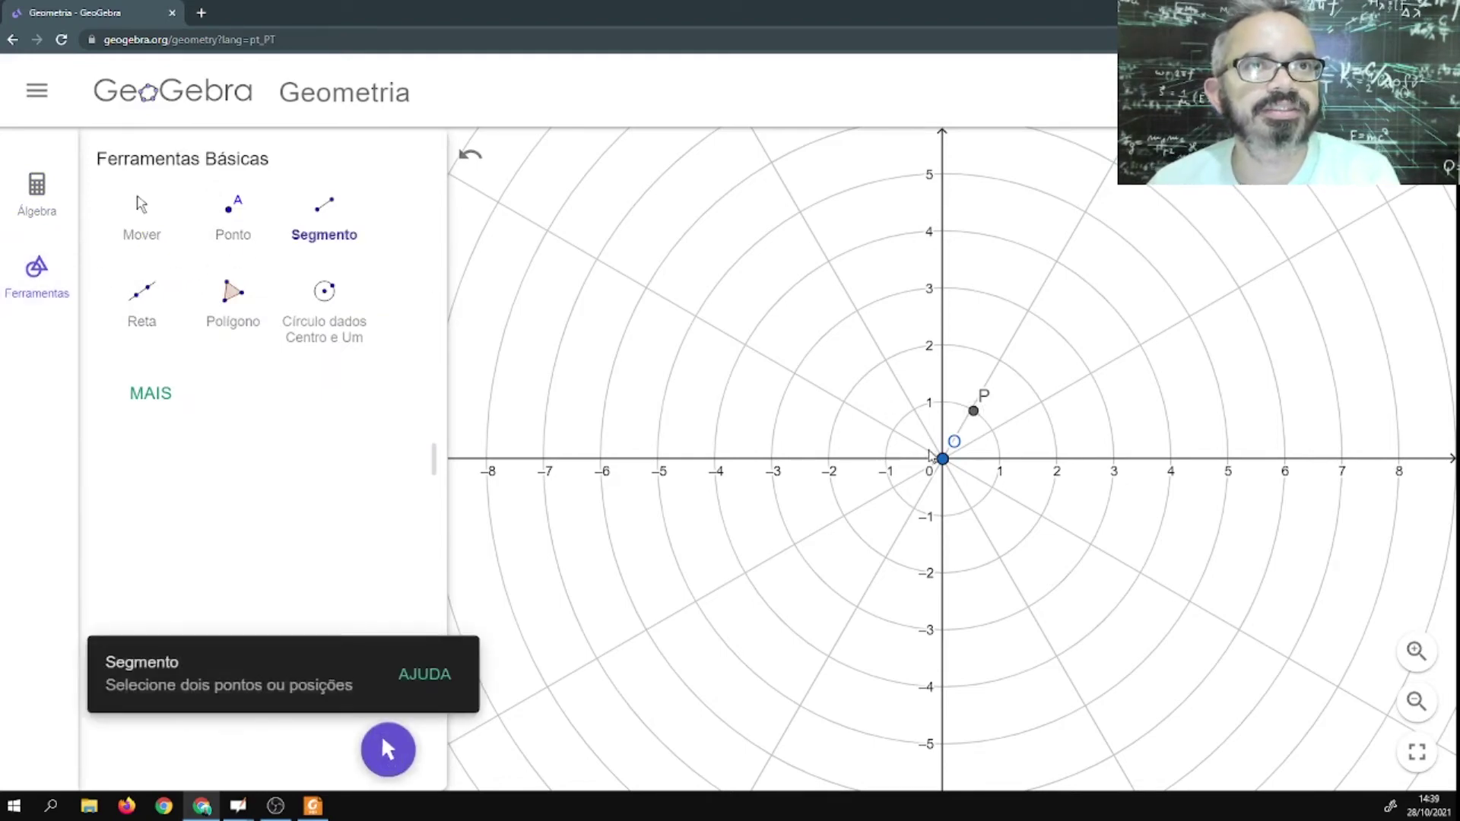
left_click(942, 458)
left_click(973, 413)
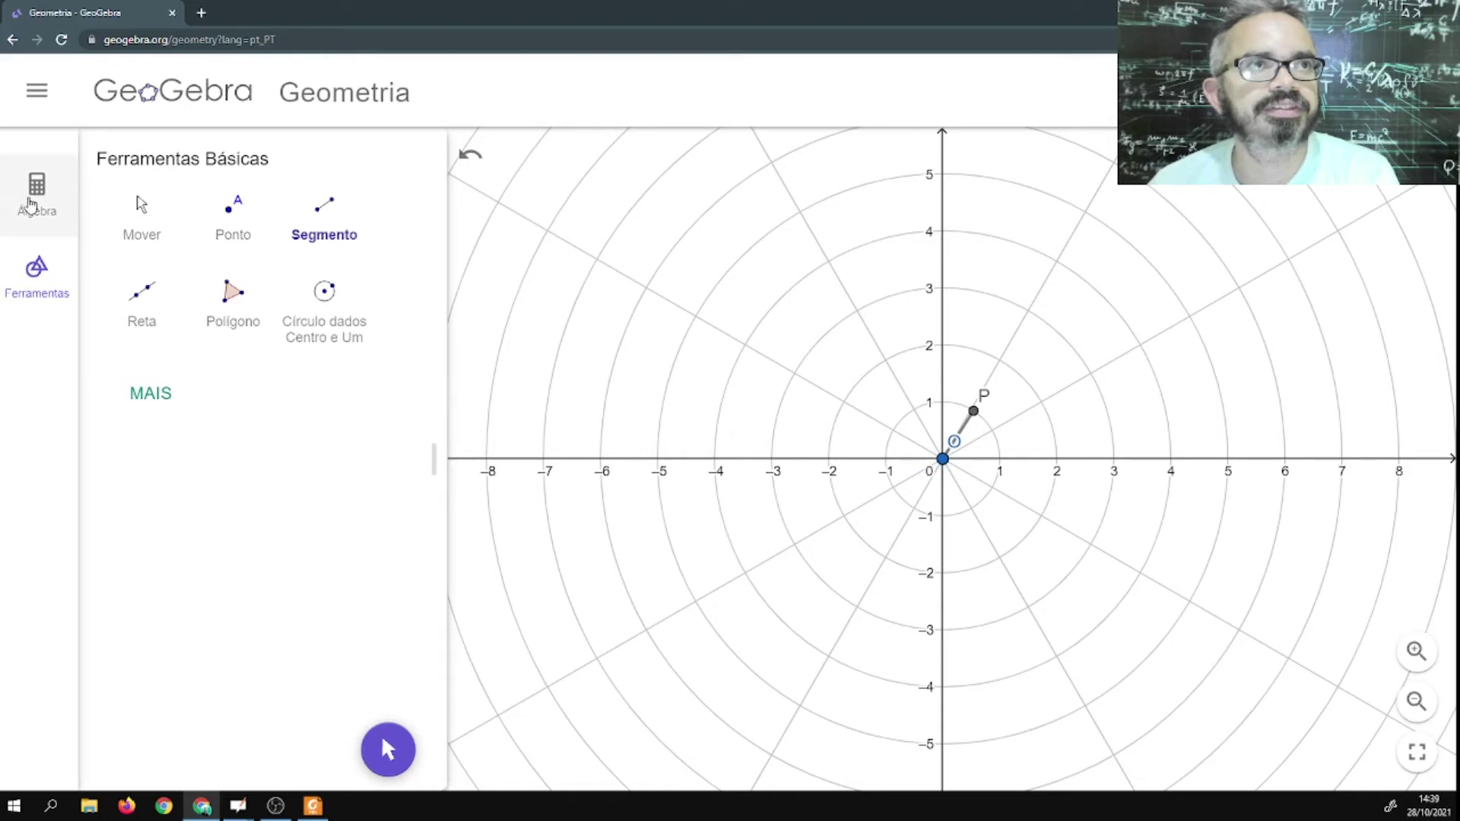
Turn on the trace for the segment between O and P in its settings, and close the settings.
left_click(36, 194)
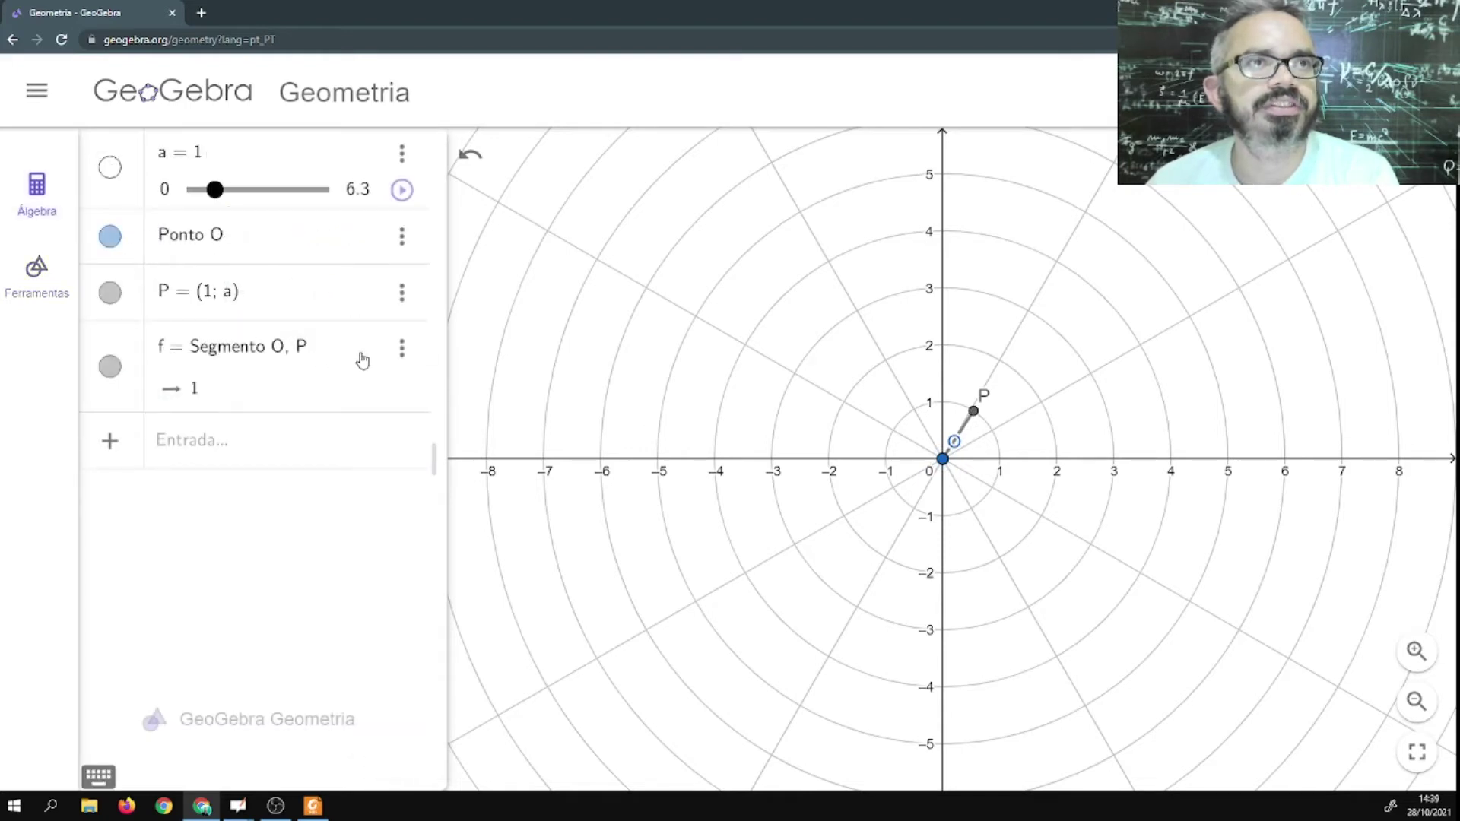
left_click(401, 349)
left_click(447, 465)
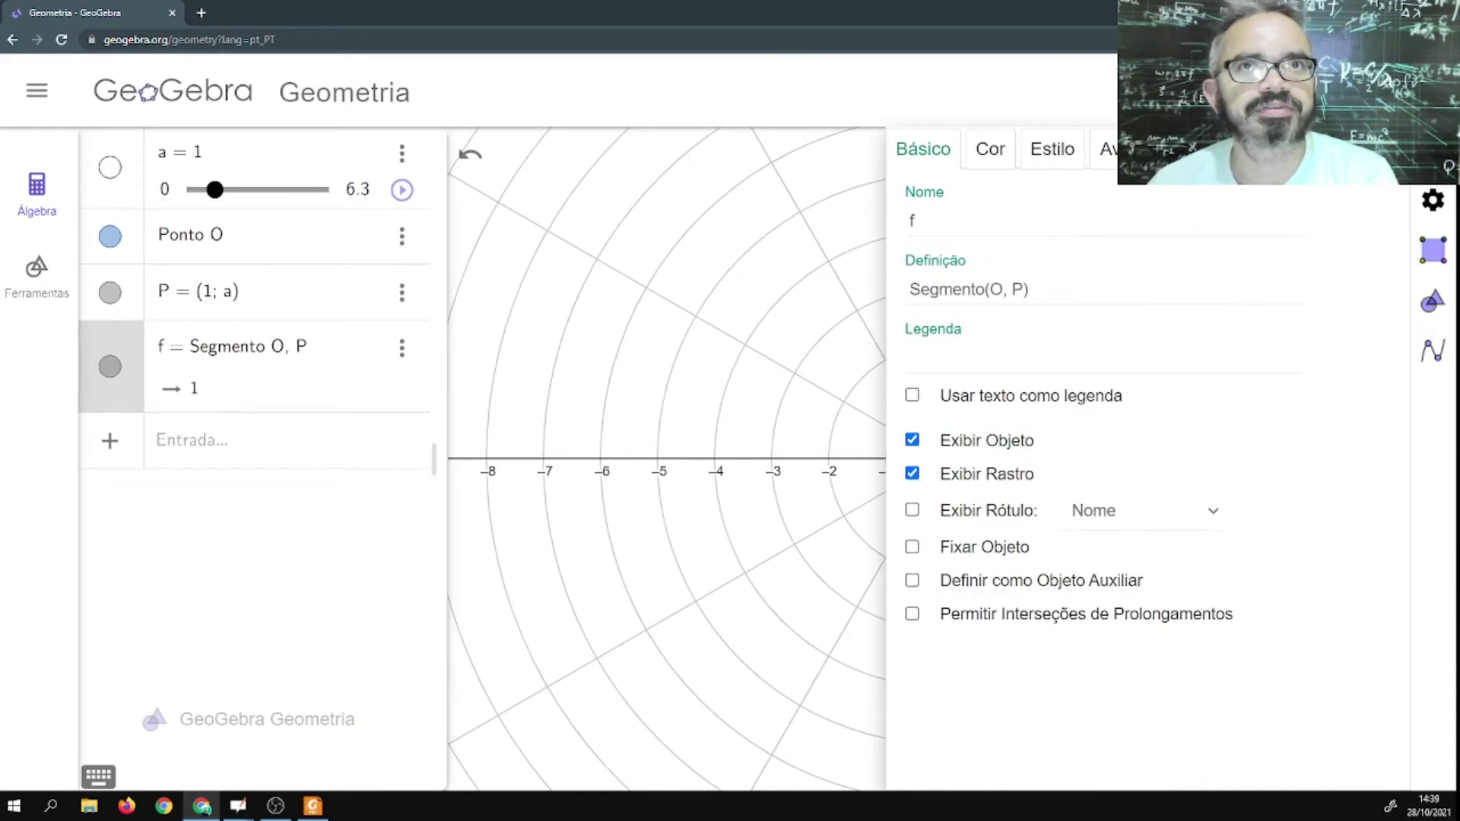
left_click(1437, 149)
Set slider a to 0 and animate it so the segment traces out the full unit circle, and pause the animation.
left_click_drag(215, 190, 199, 194)
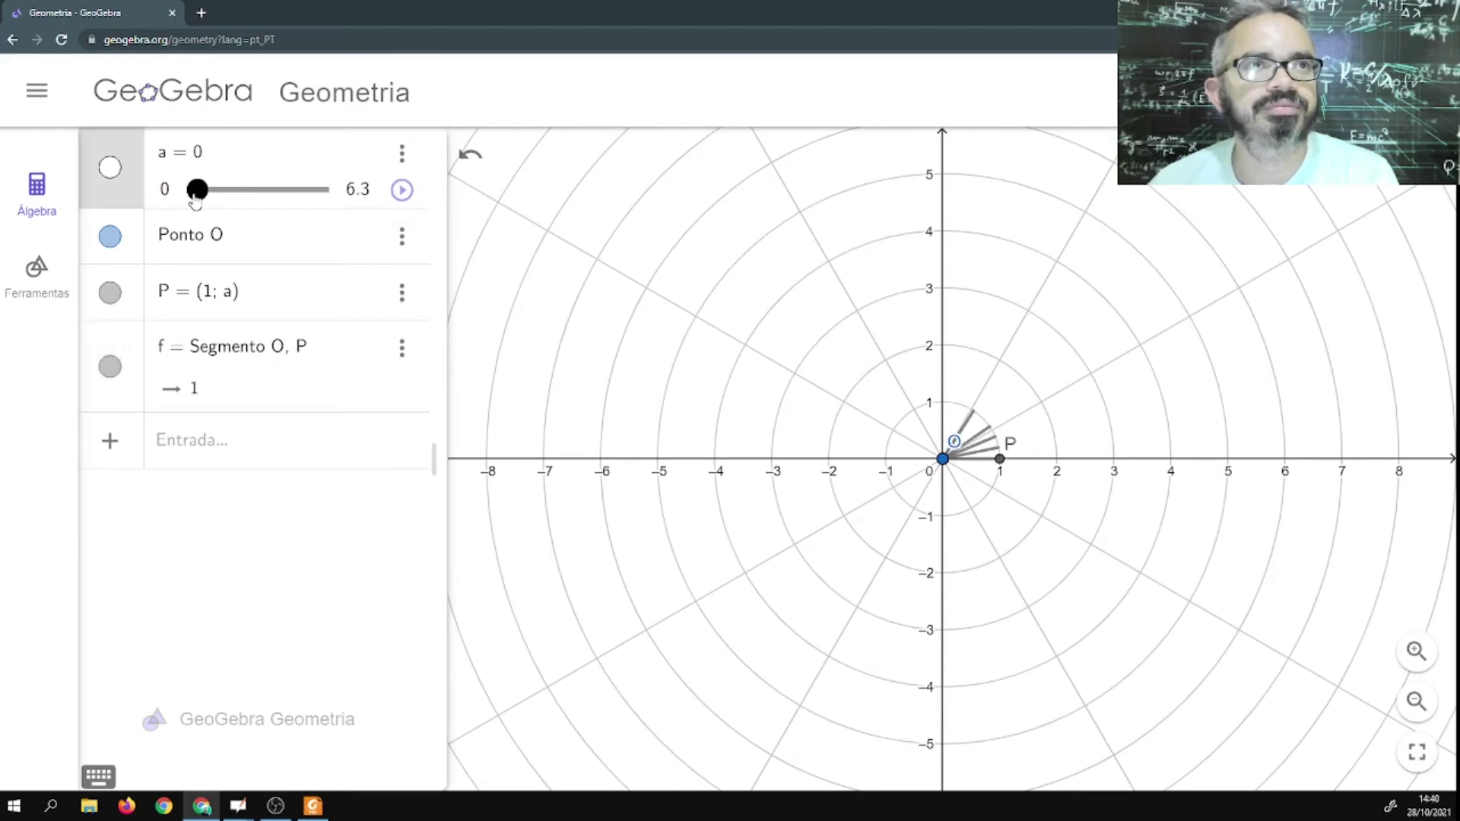
left_click(401, 192)
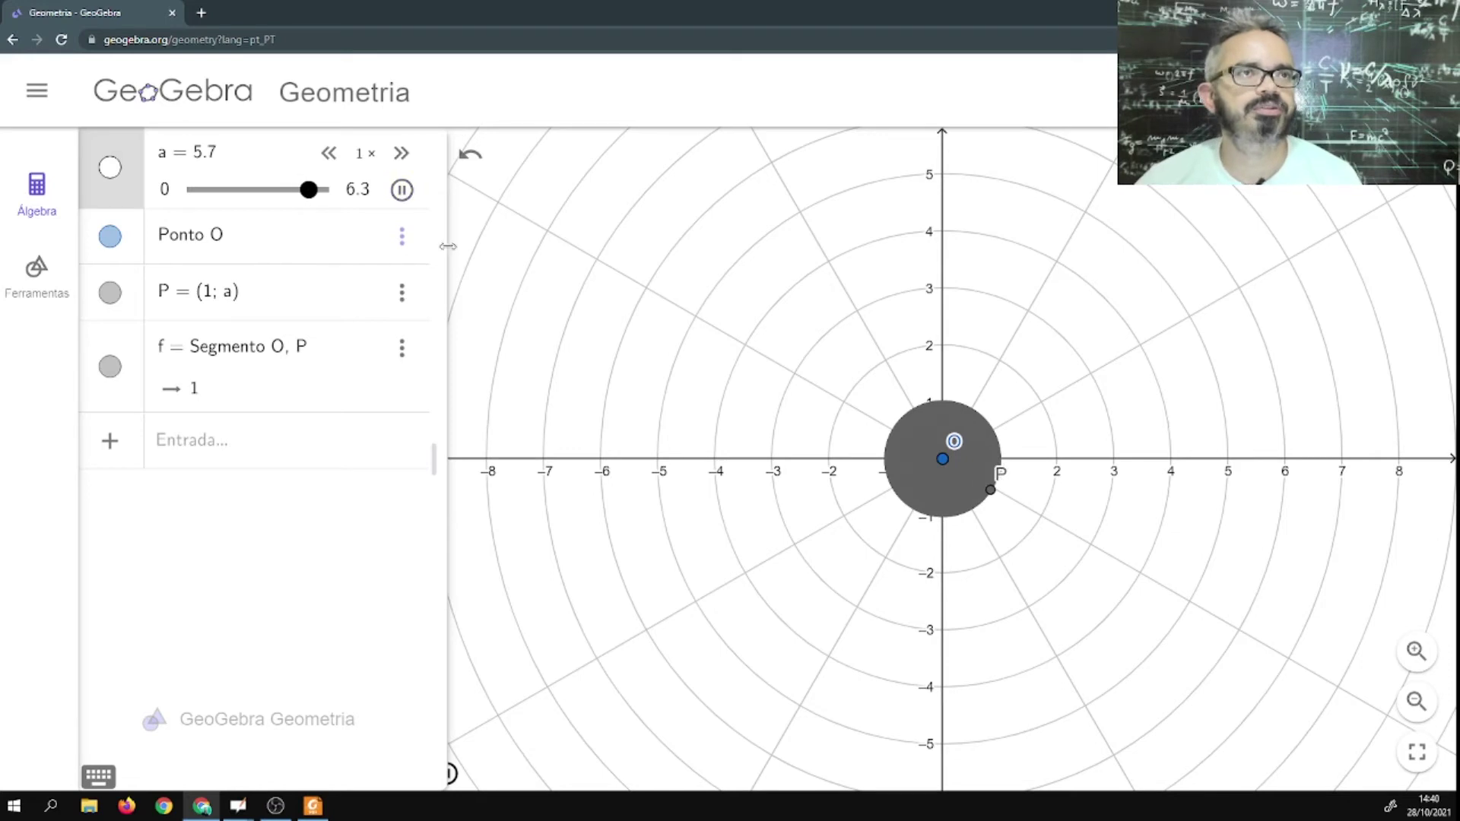
left_click(402, 190)
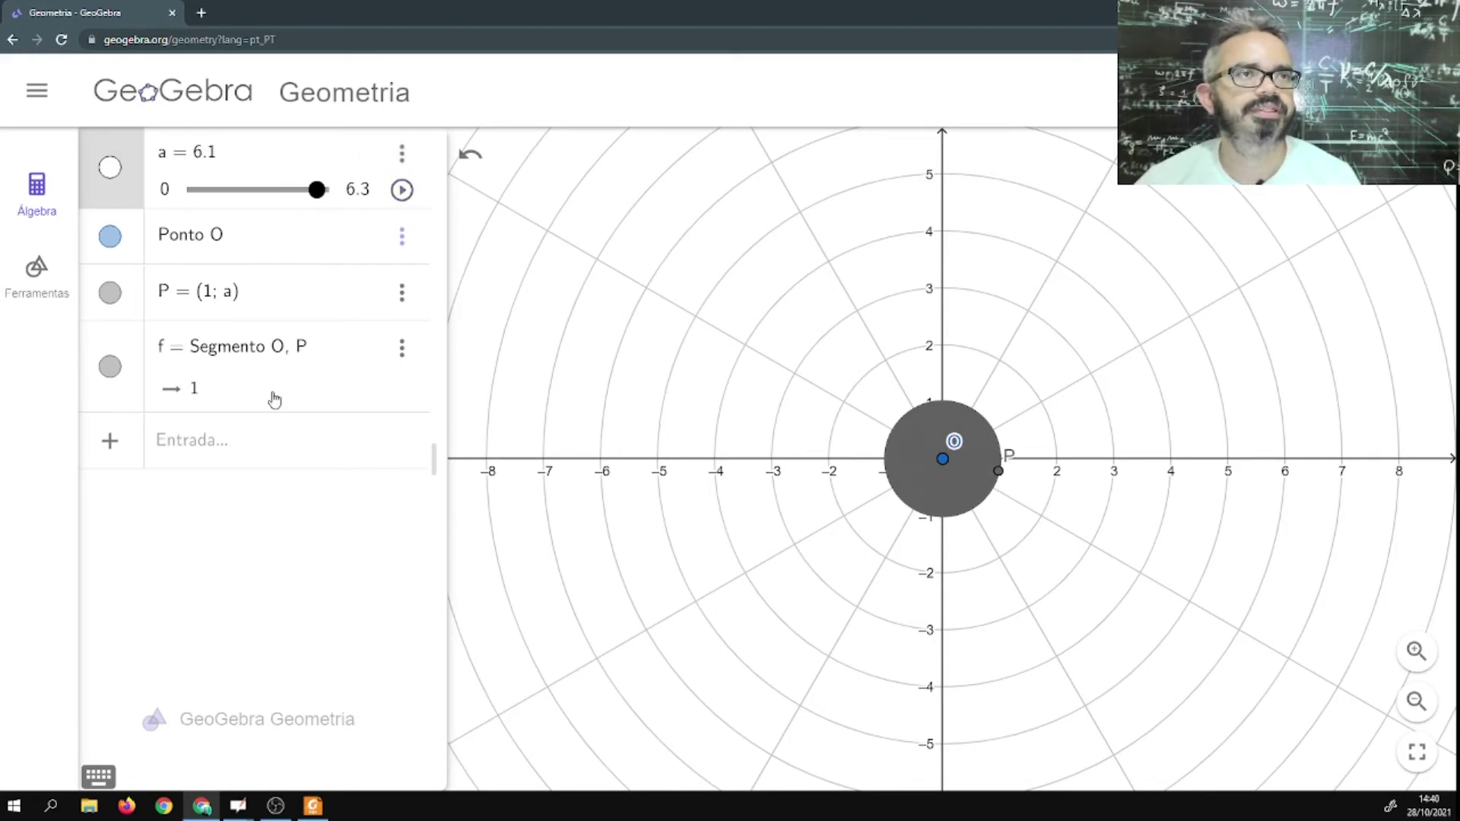
Delete segment f and point P, and clear the leftover trace from the drawing.
left_click(228, 446)
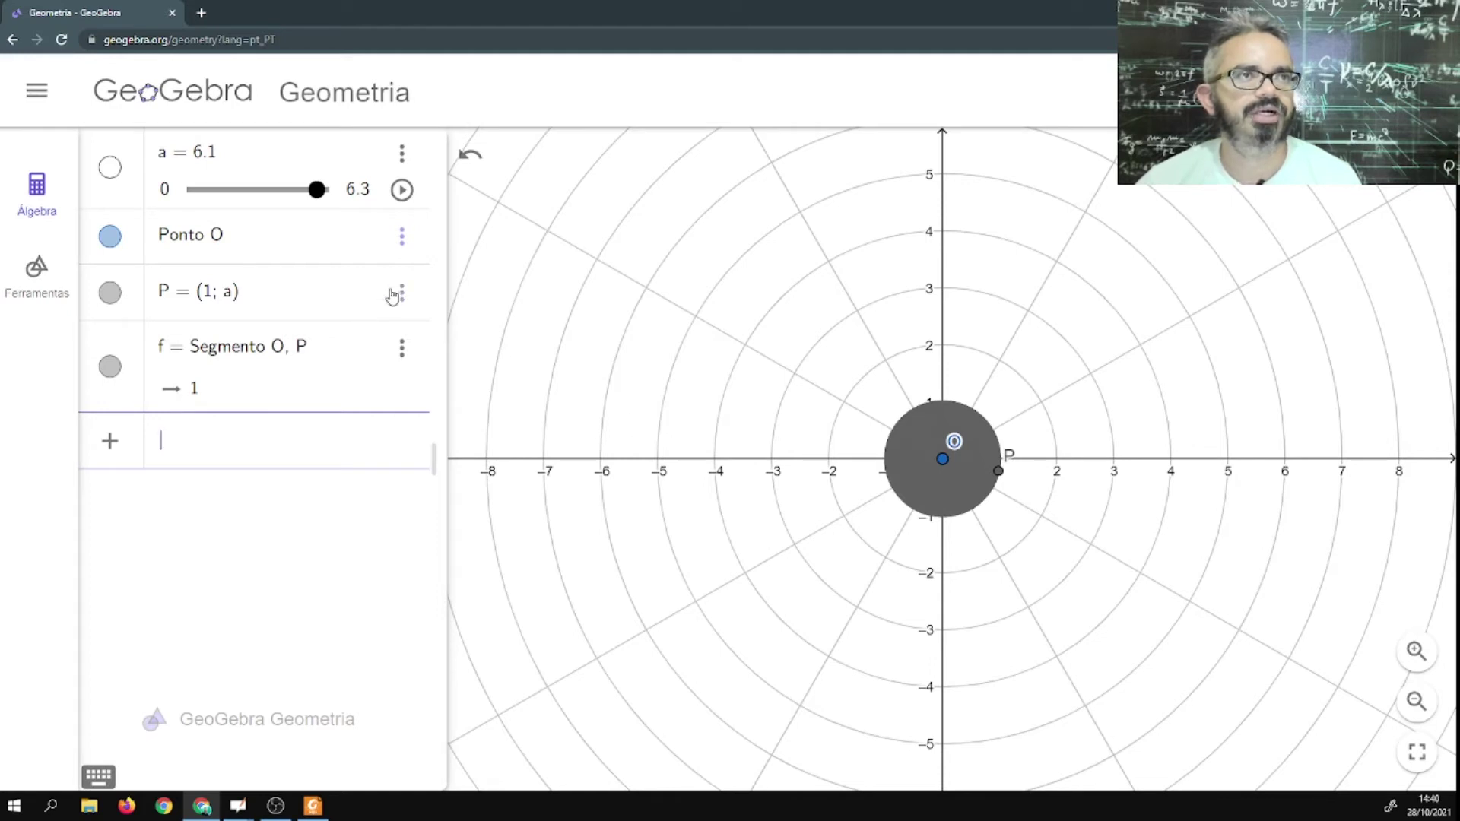
left_click(402, 347)
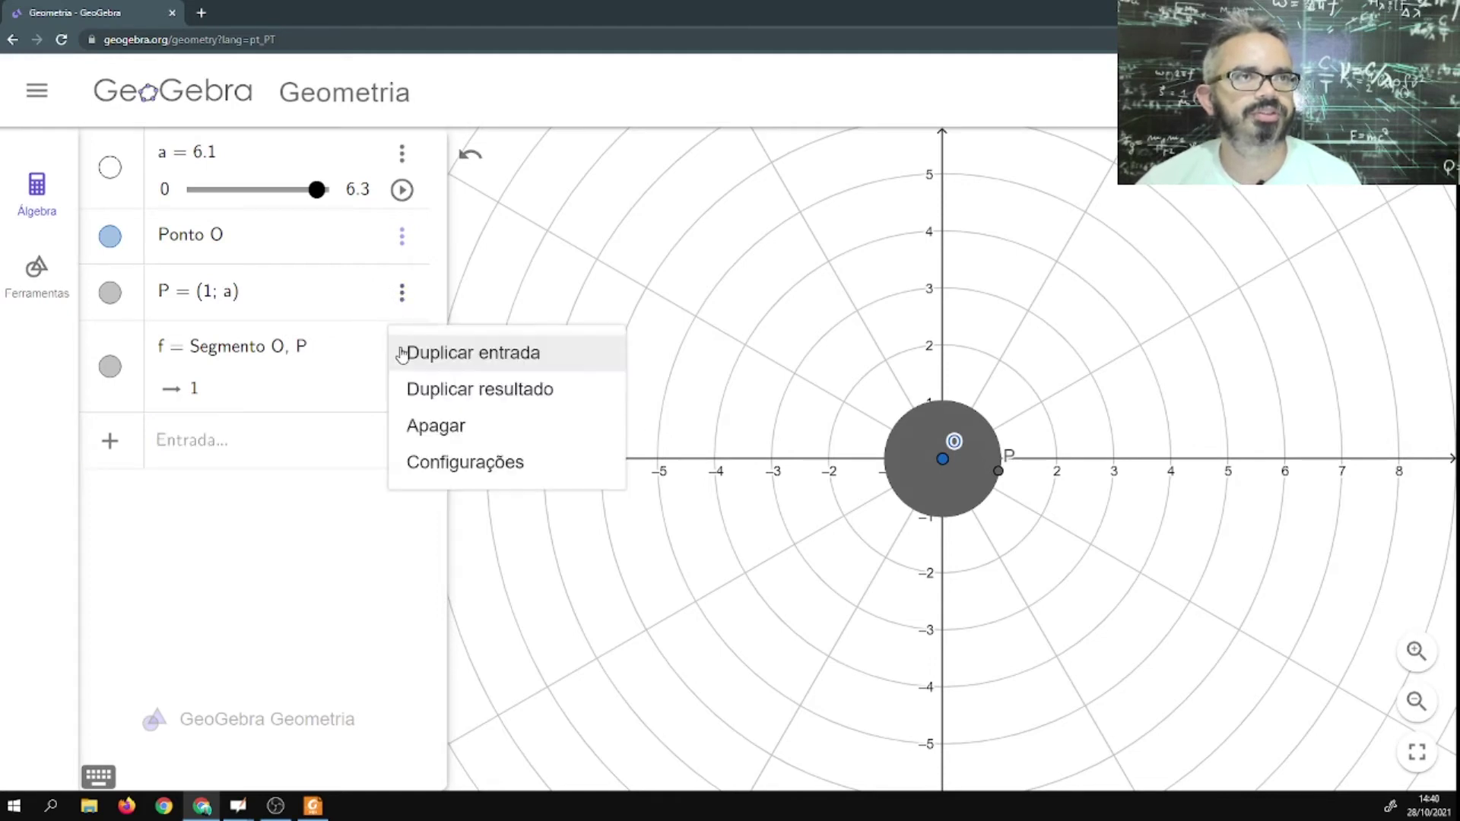
left_click(421, 426)
left_click(402, 297)
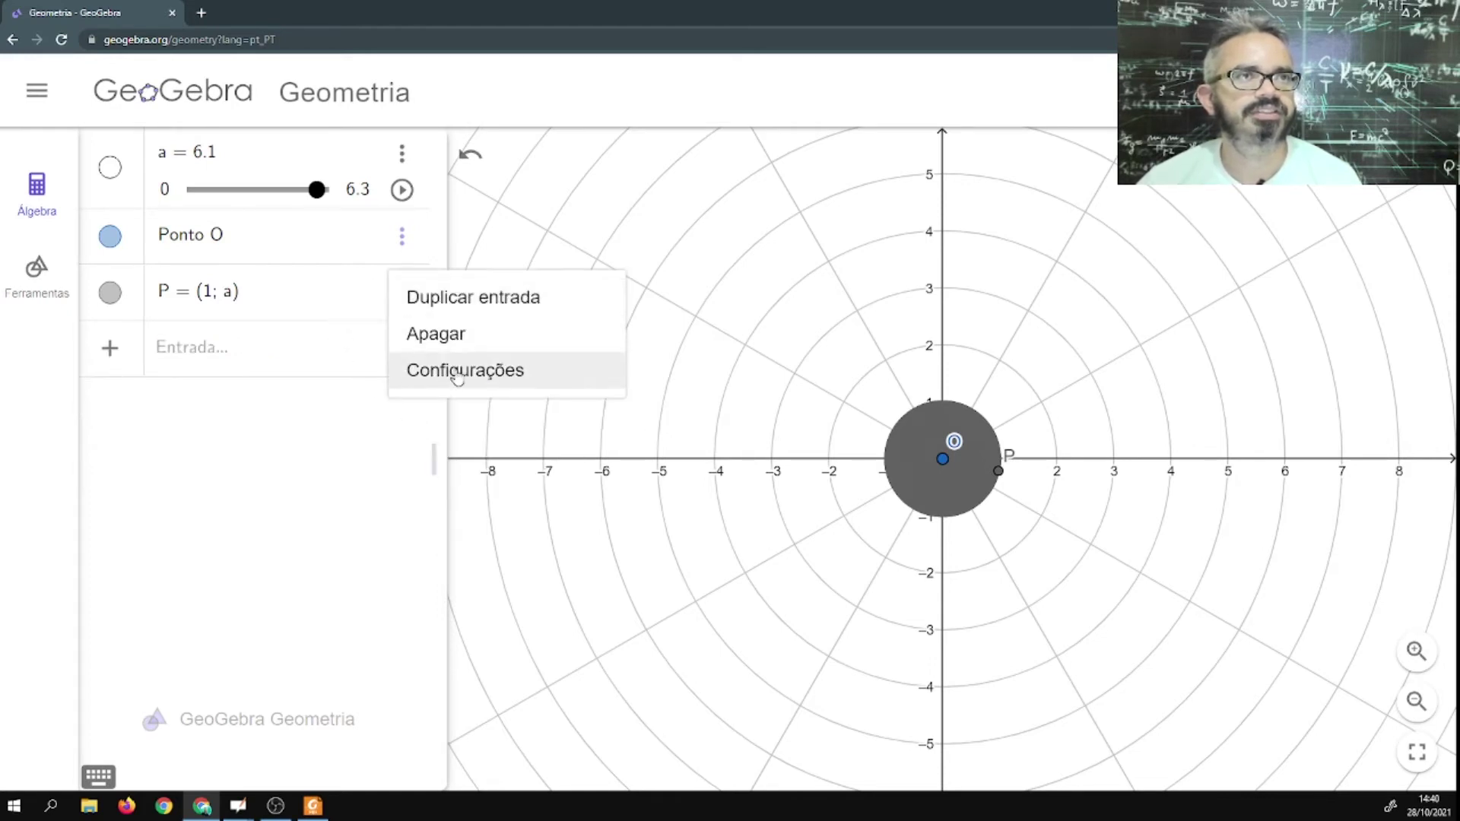
left_click(453, 339)
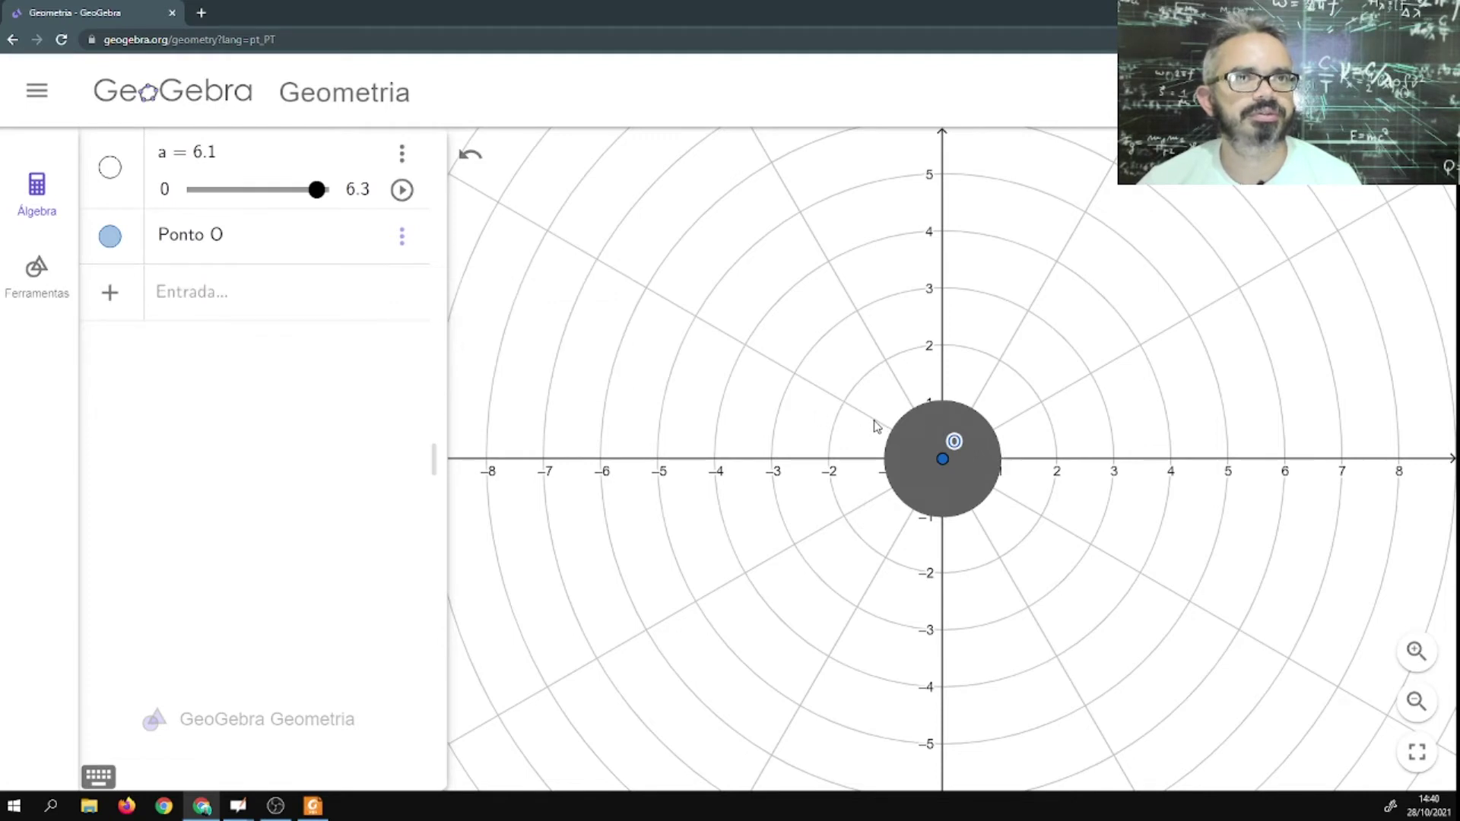
left_click_drag(883, 428, 903, 434)
Create point Q in polar coordinates with a negative radius by entering Q = (-1; a).
left_click(248, 300)
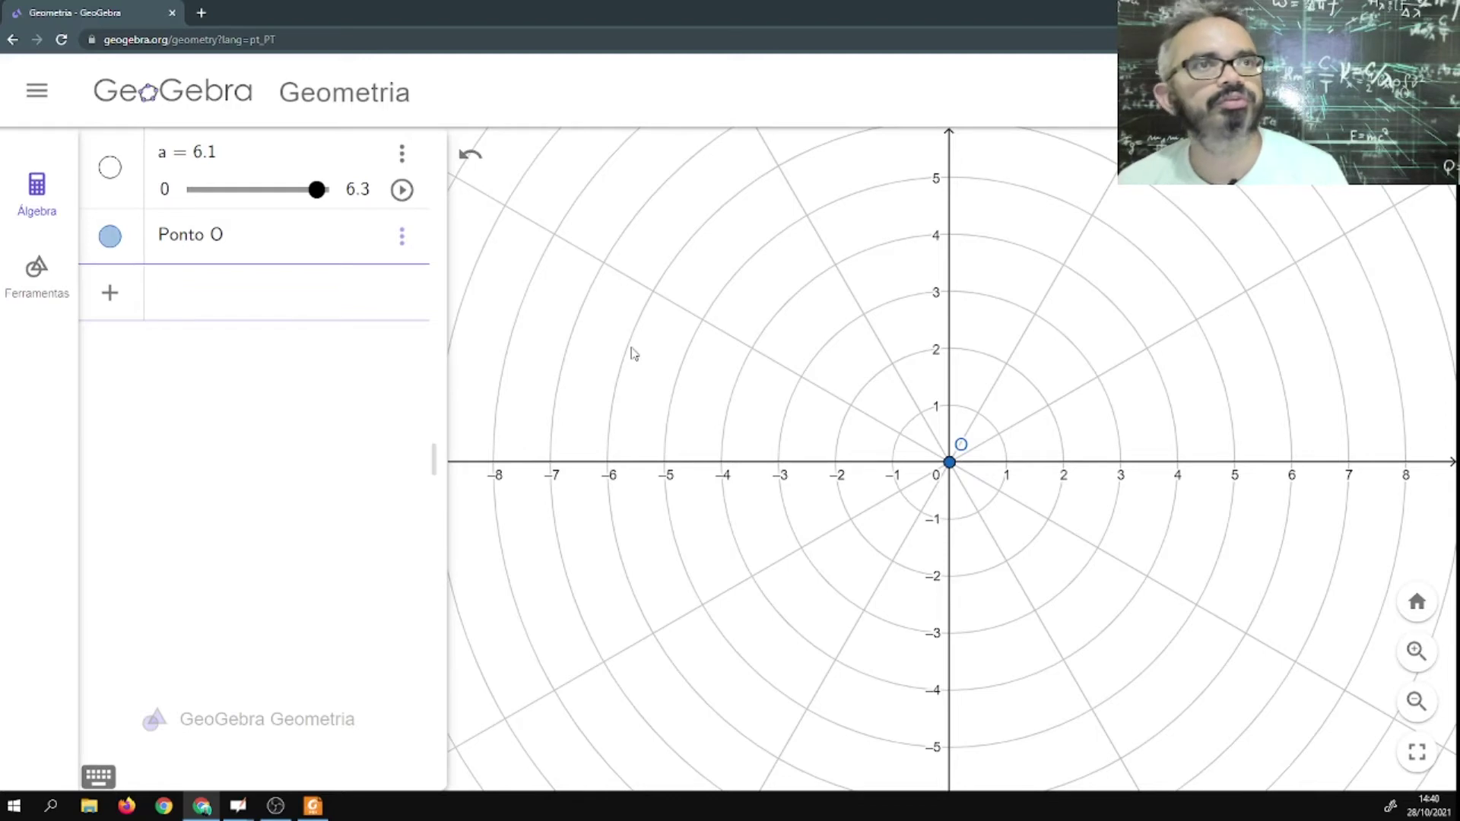
type("Q")
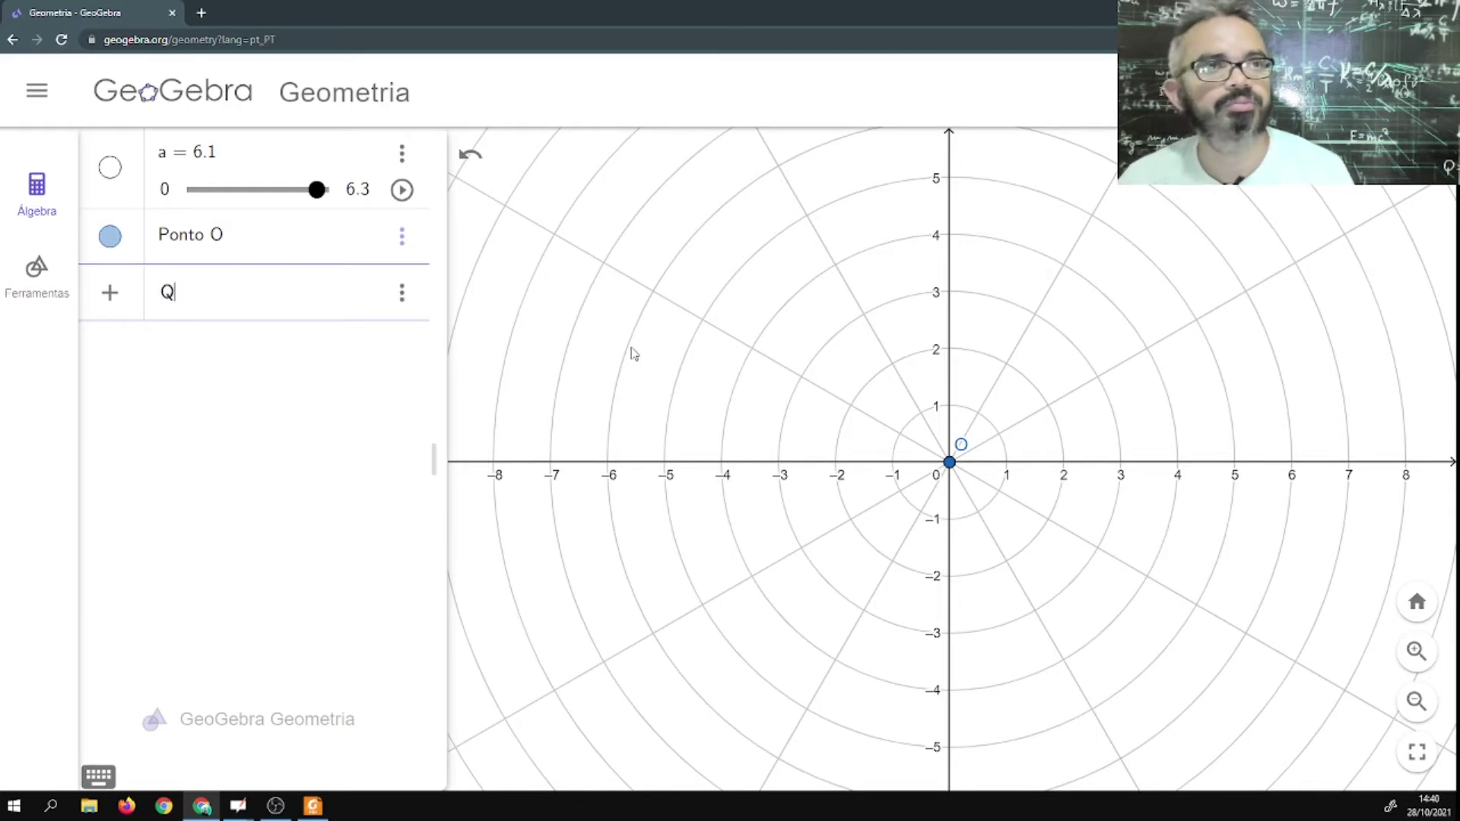
type("=(")
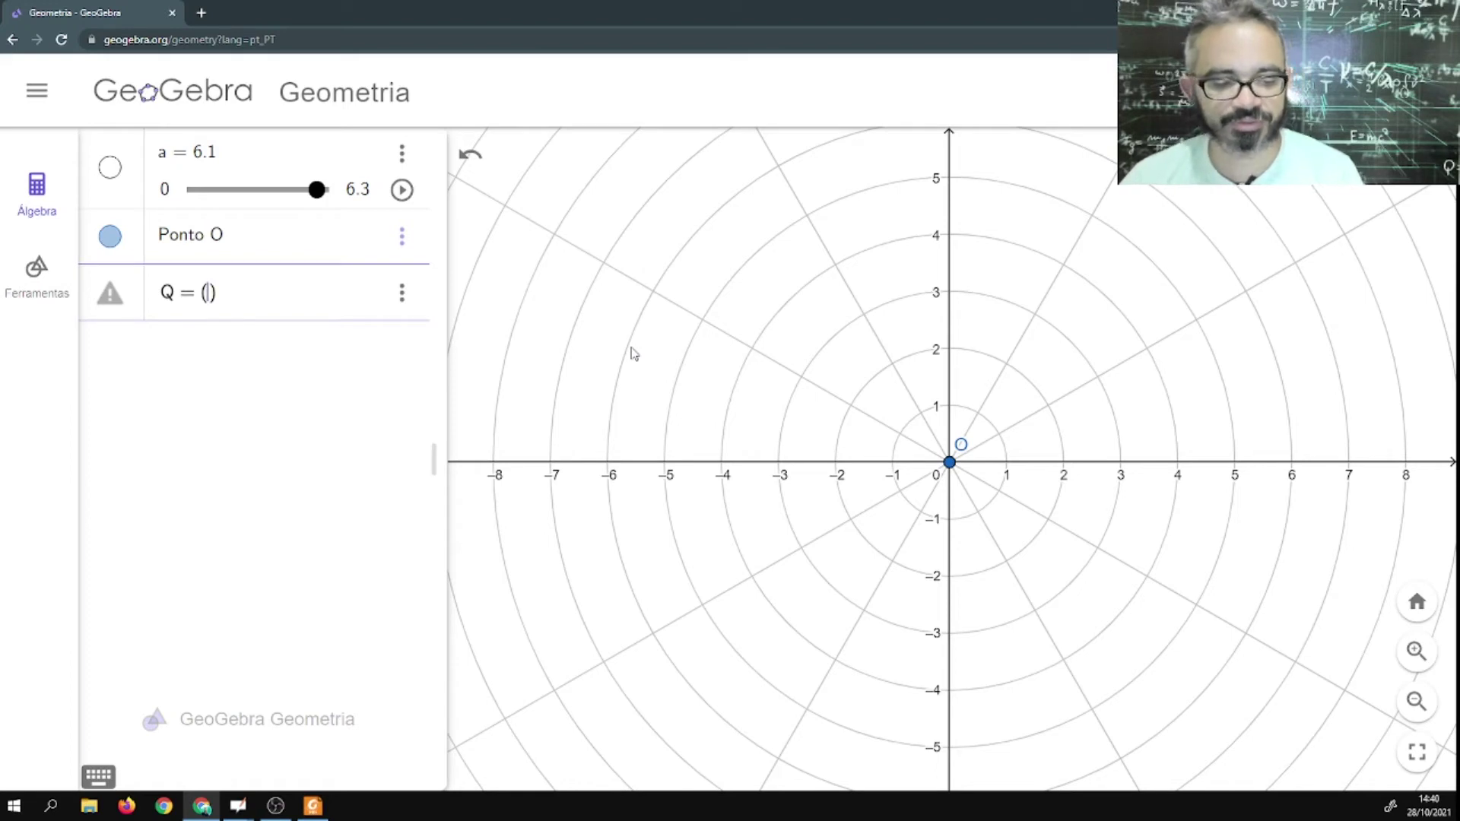
type("-1")
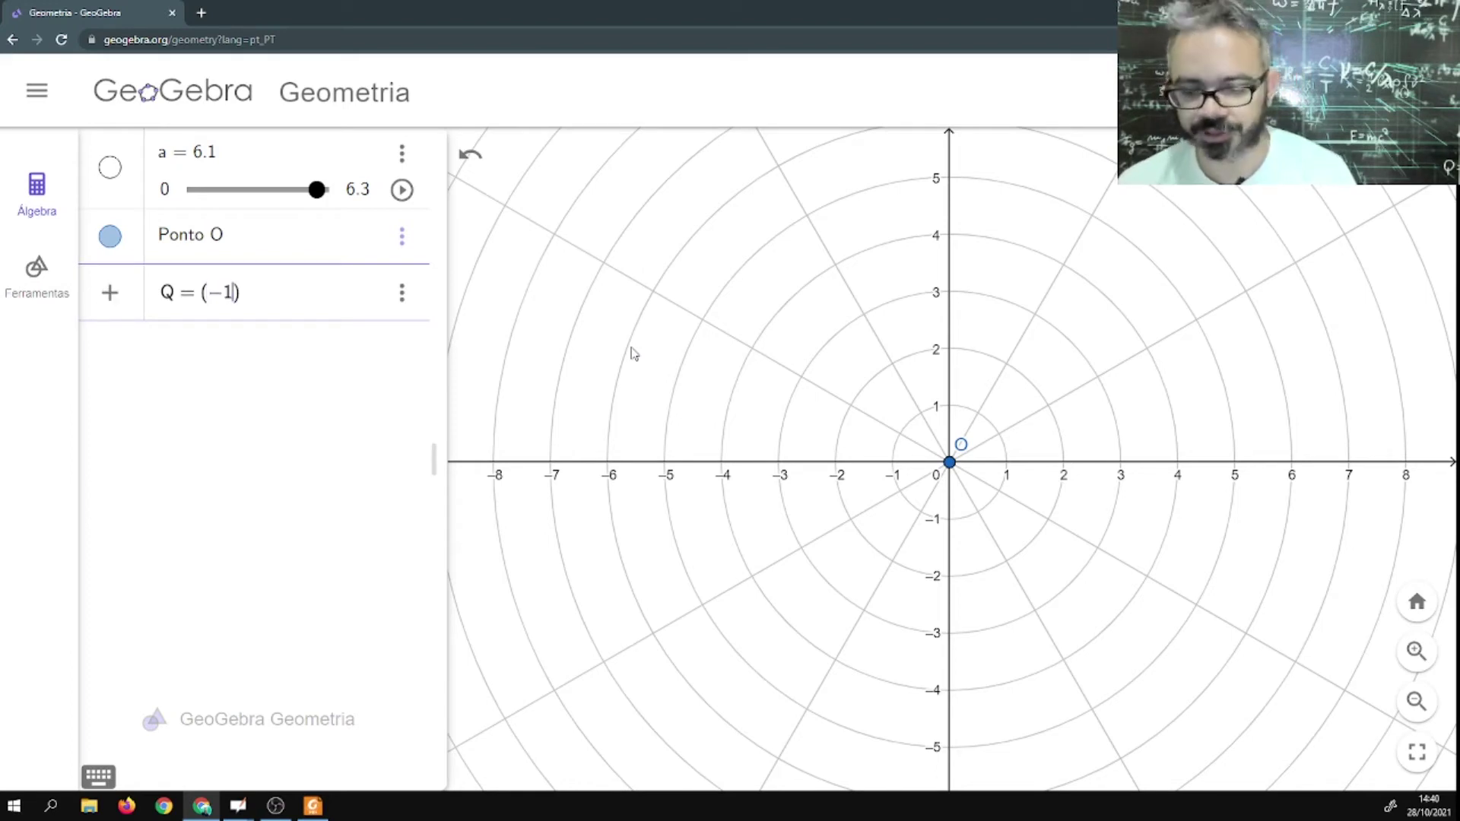
key("ctrl+plus")
key("ctrl+plus")
key("ctrl+plus")
type(";")
key("BackSpace")
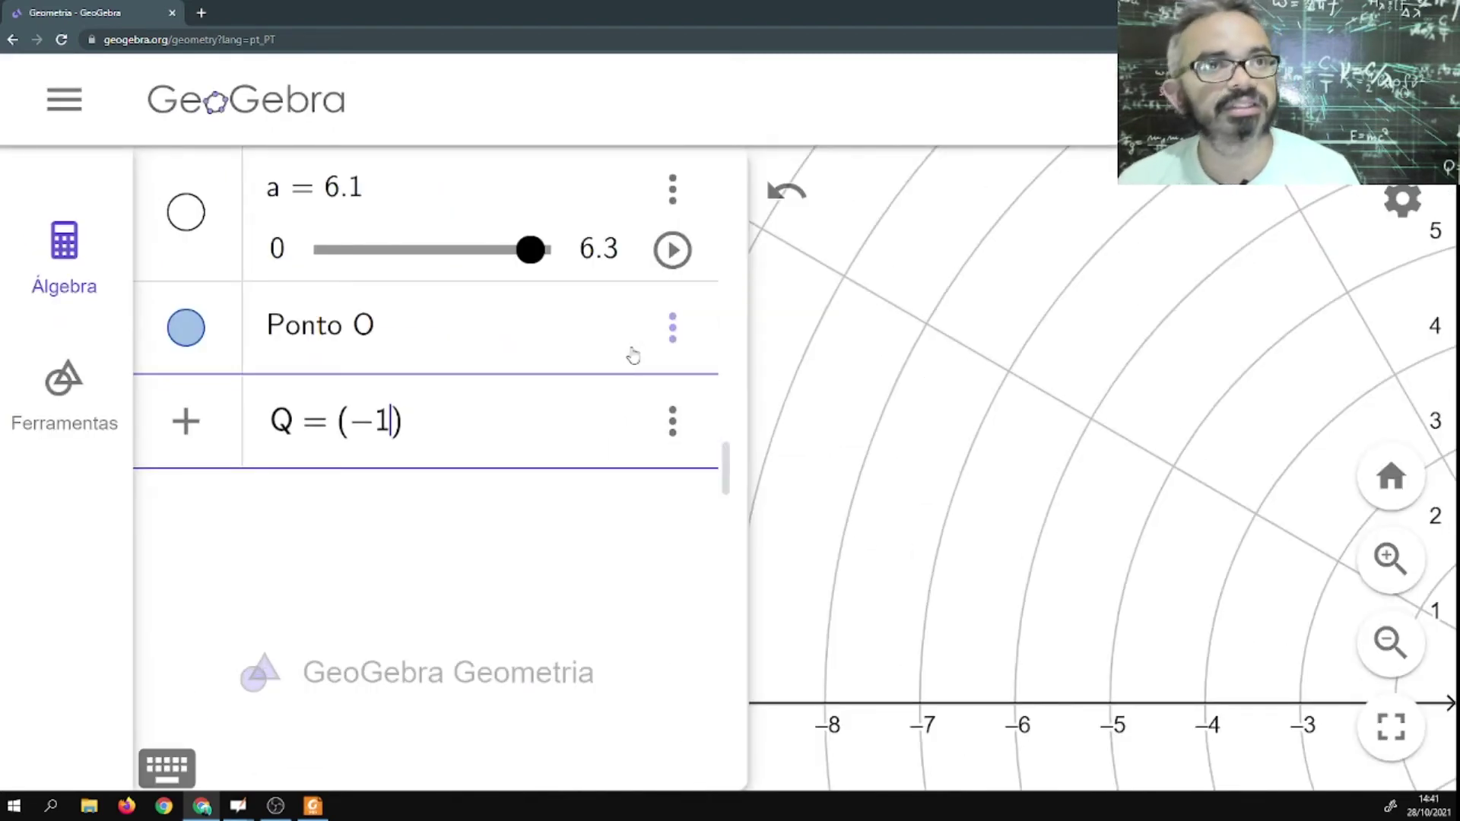
type("; ")
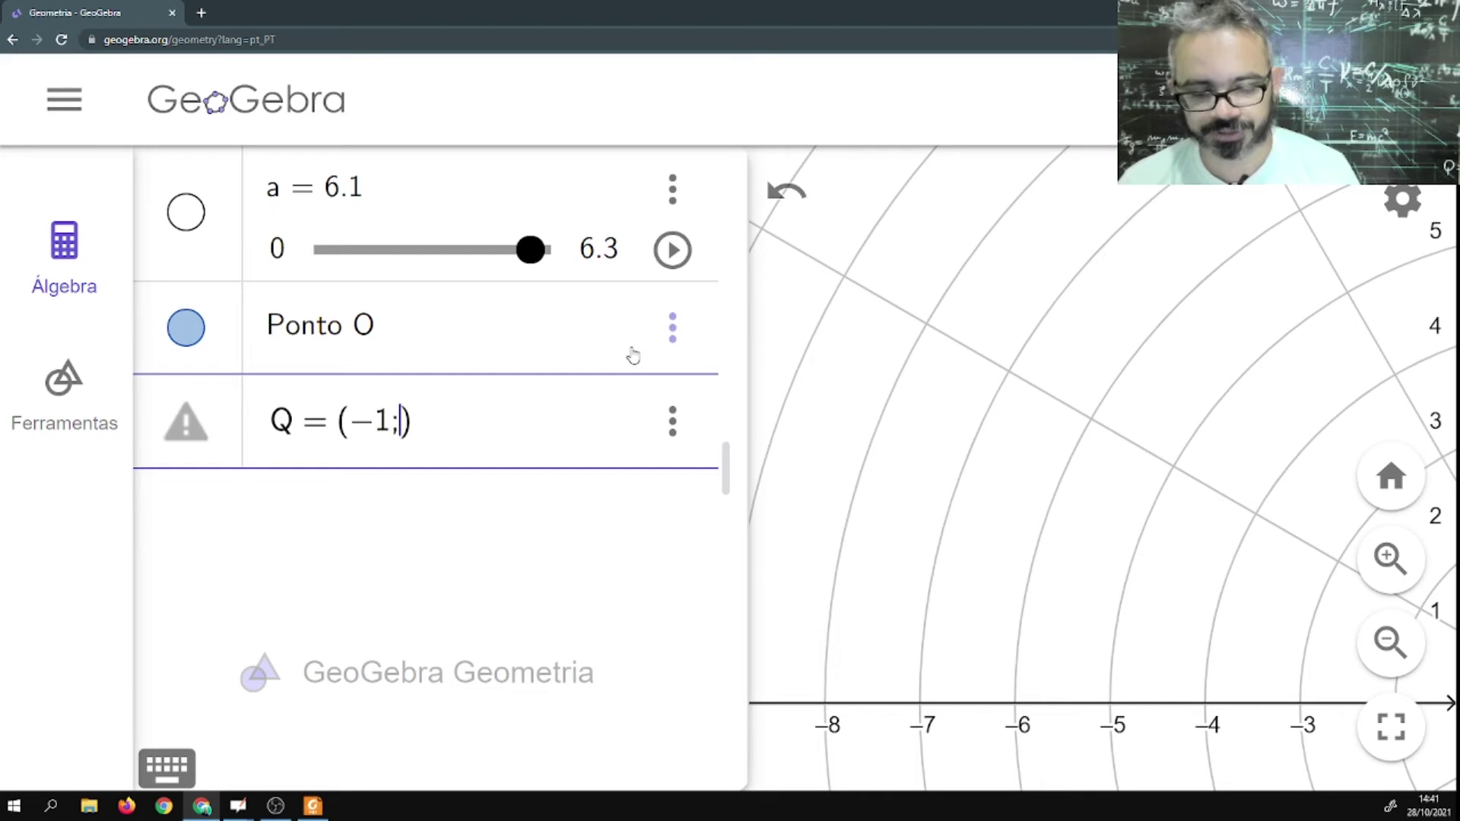
type("a")
key("Return")
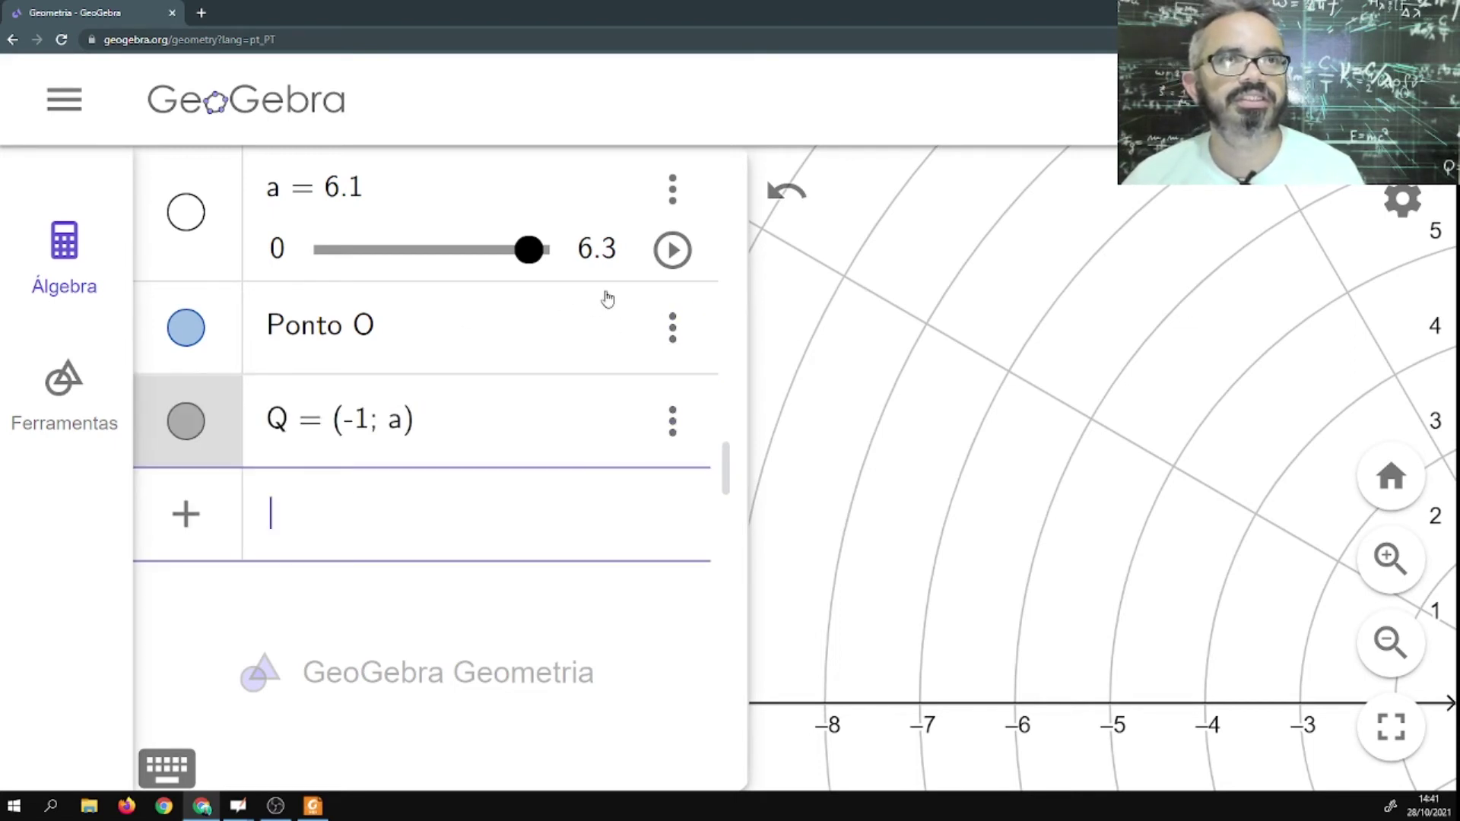
key("ctrl+minus")
key("ctrl+minus")
key("ctrl+minus")
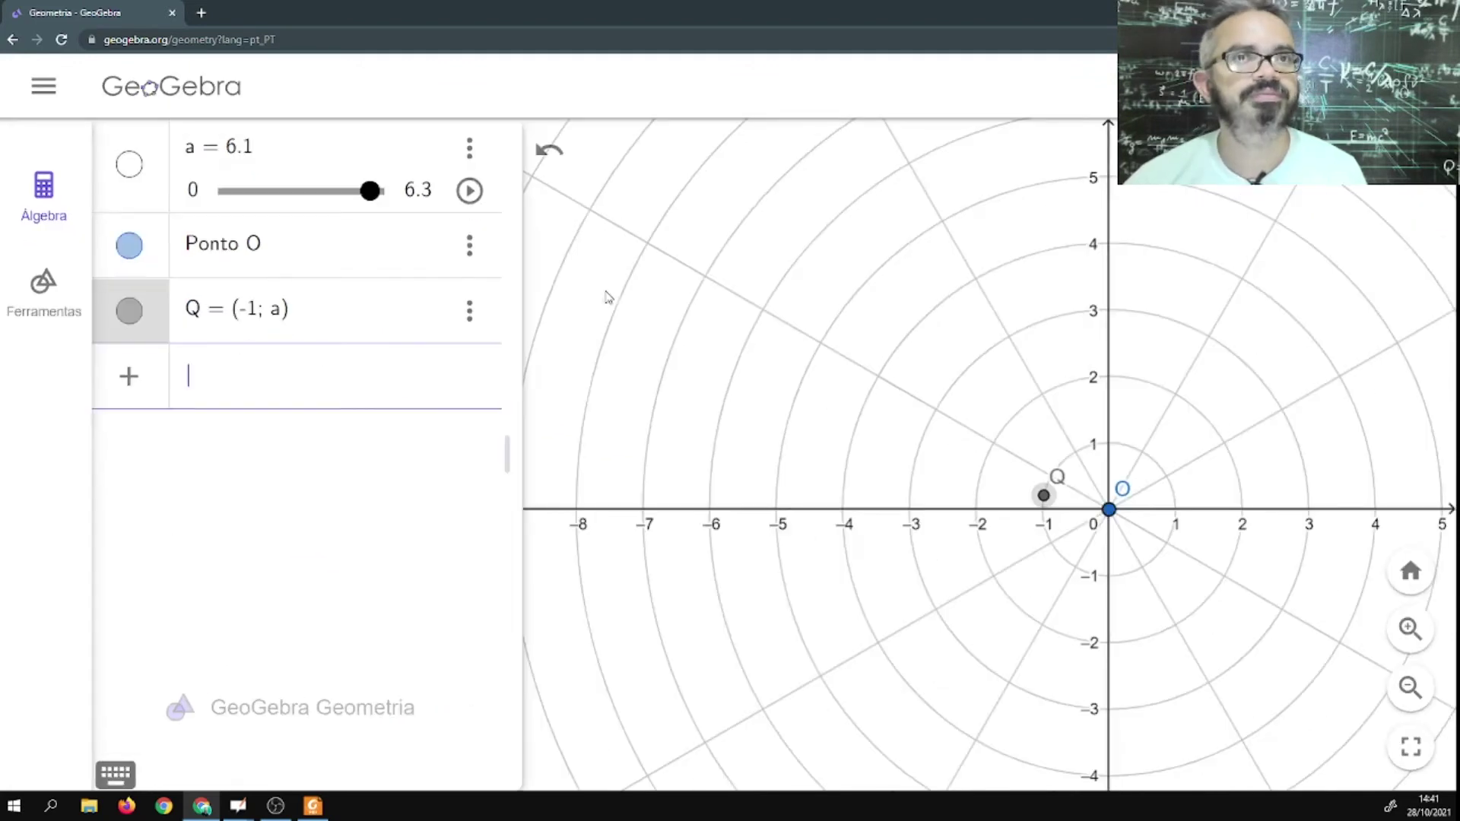
Draw a segment from point O to point Q.
left_click(38, 293)
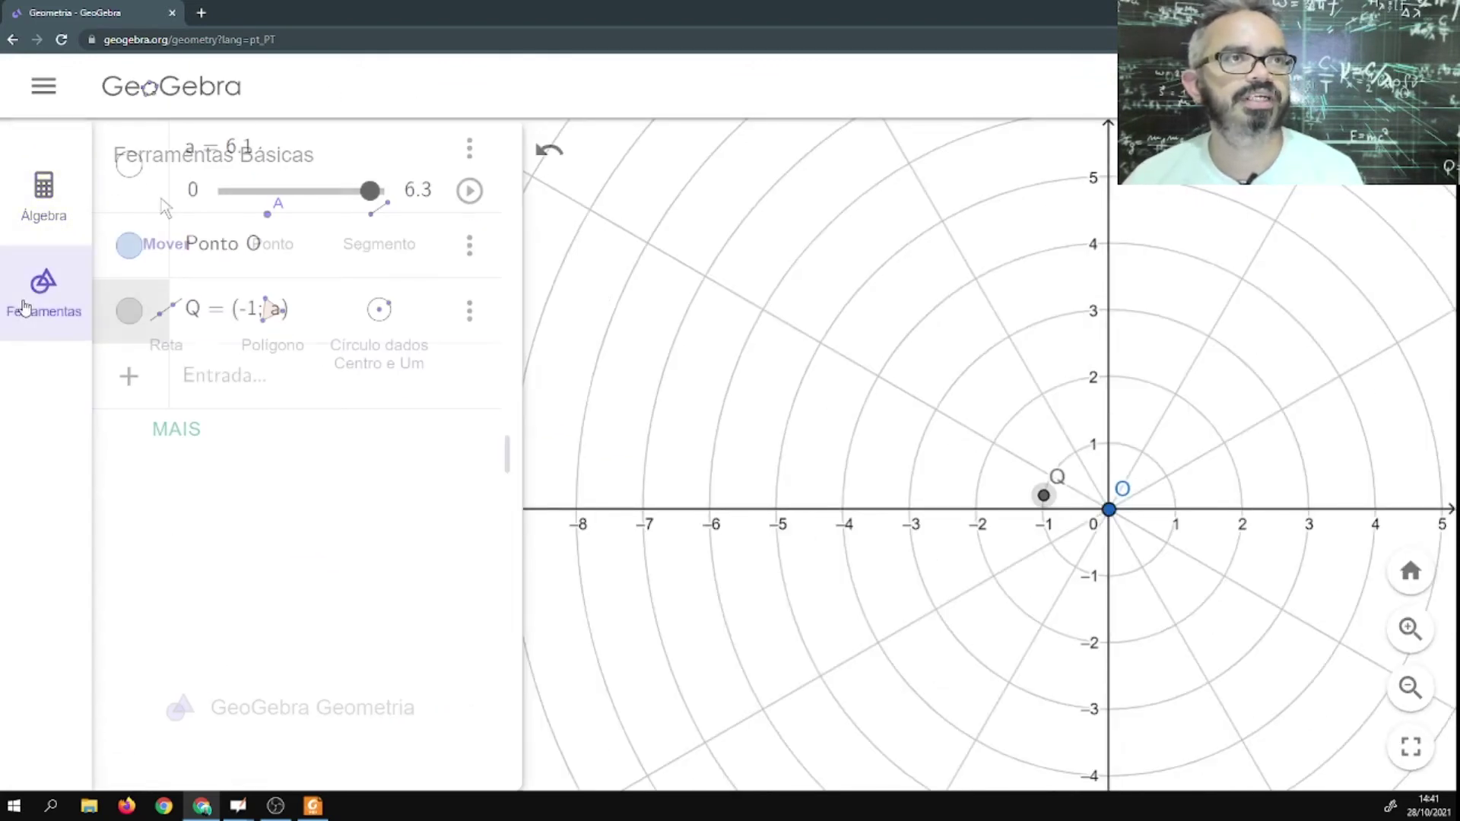
left_click(379, 213)
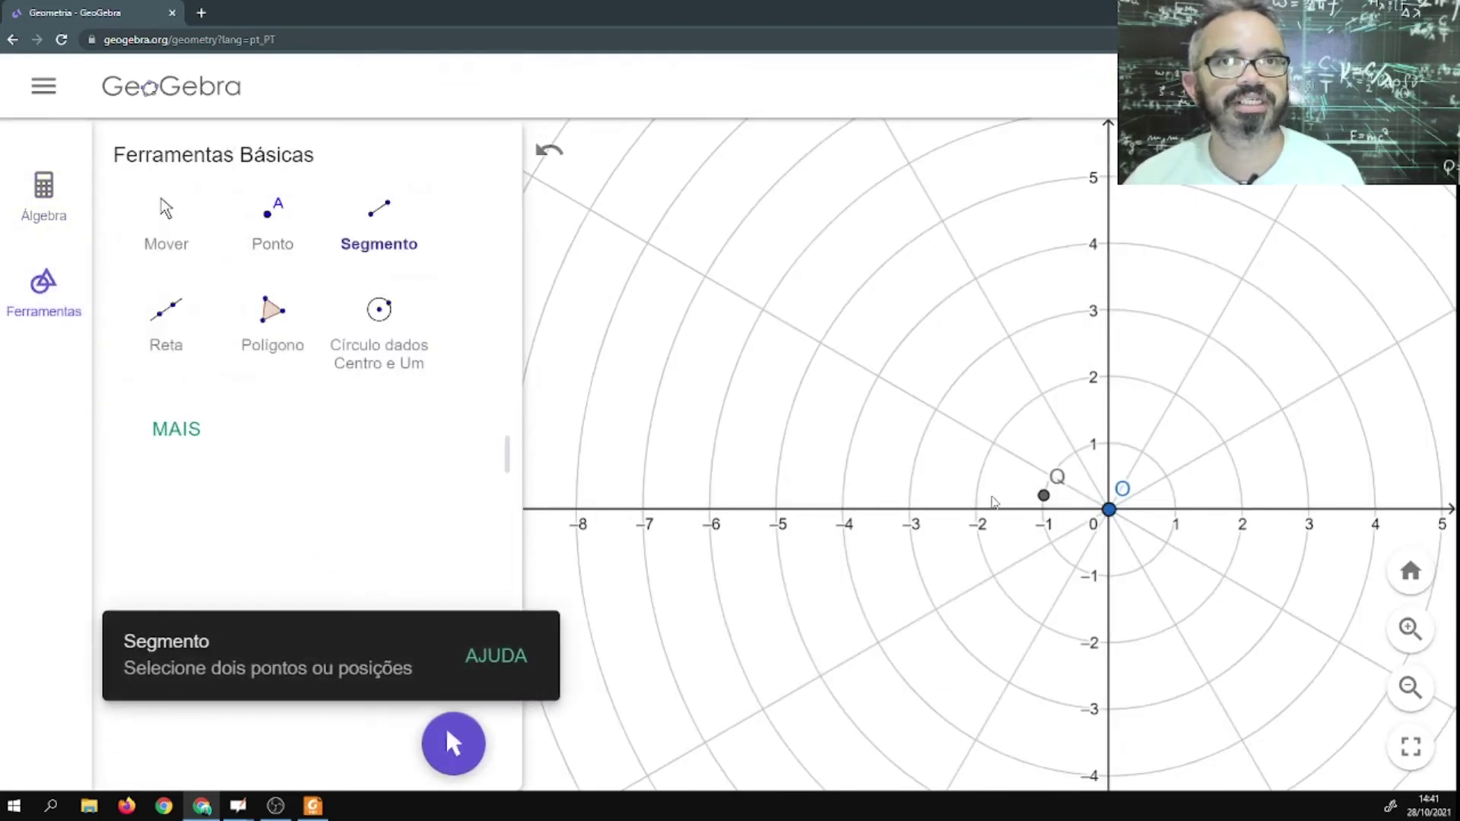
left_click(1109, 510)
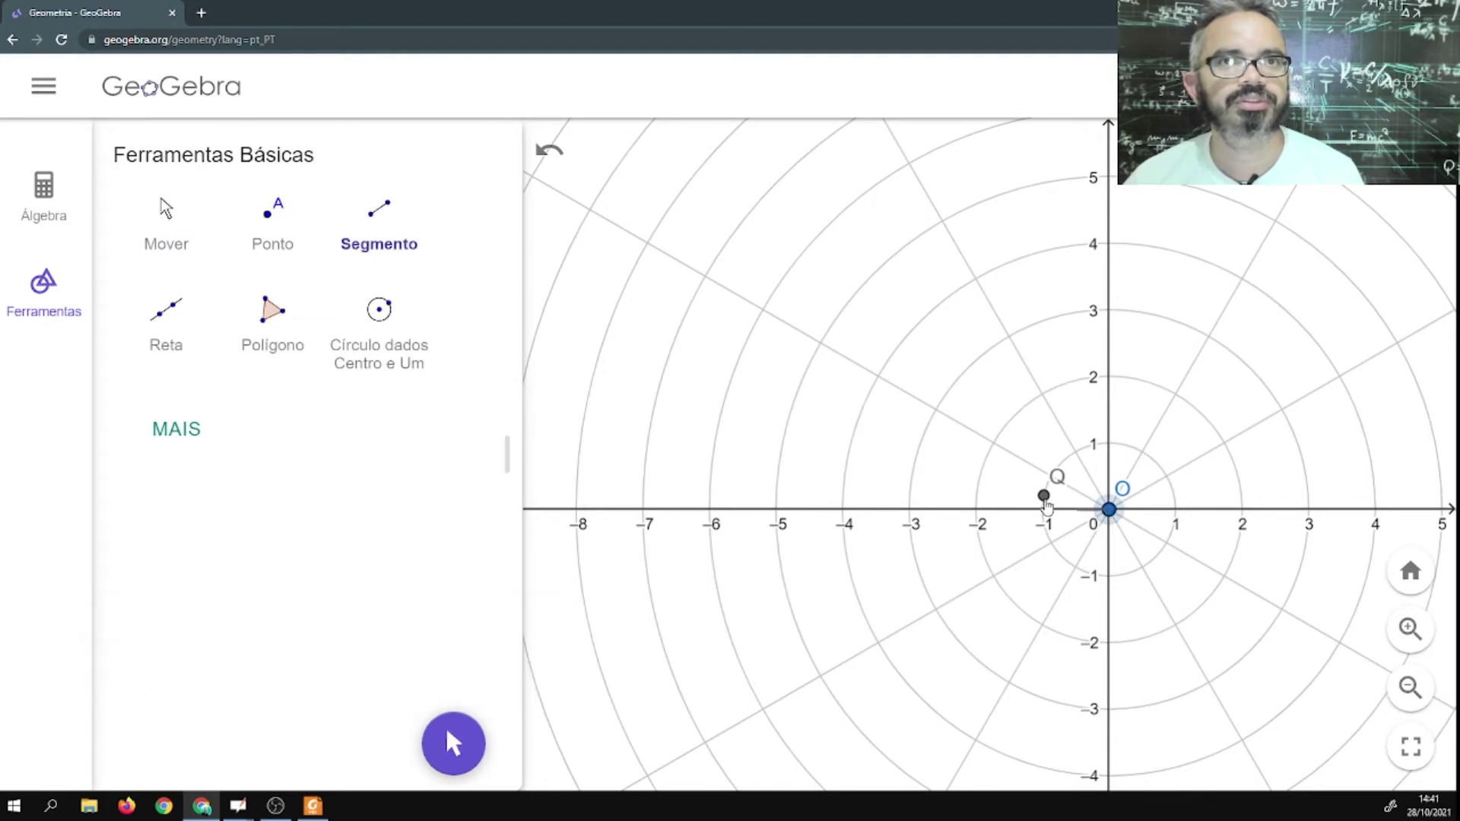
left_click(1042, 496)
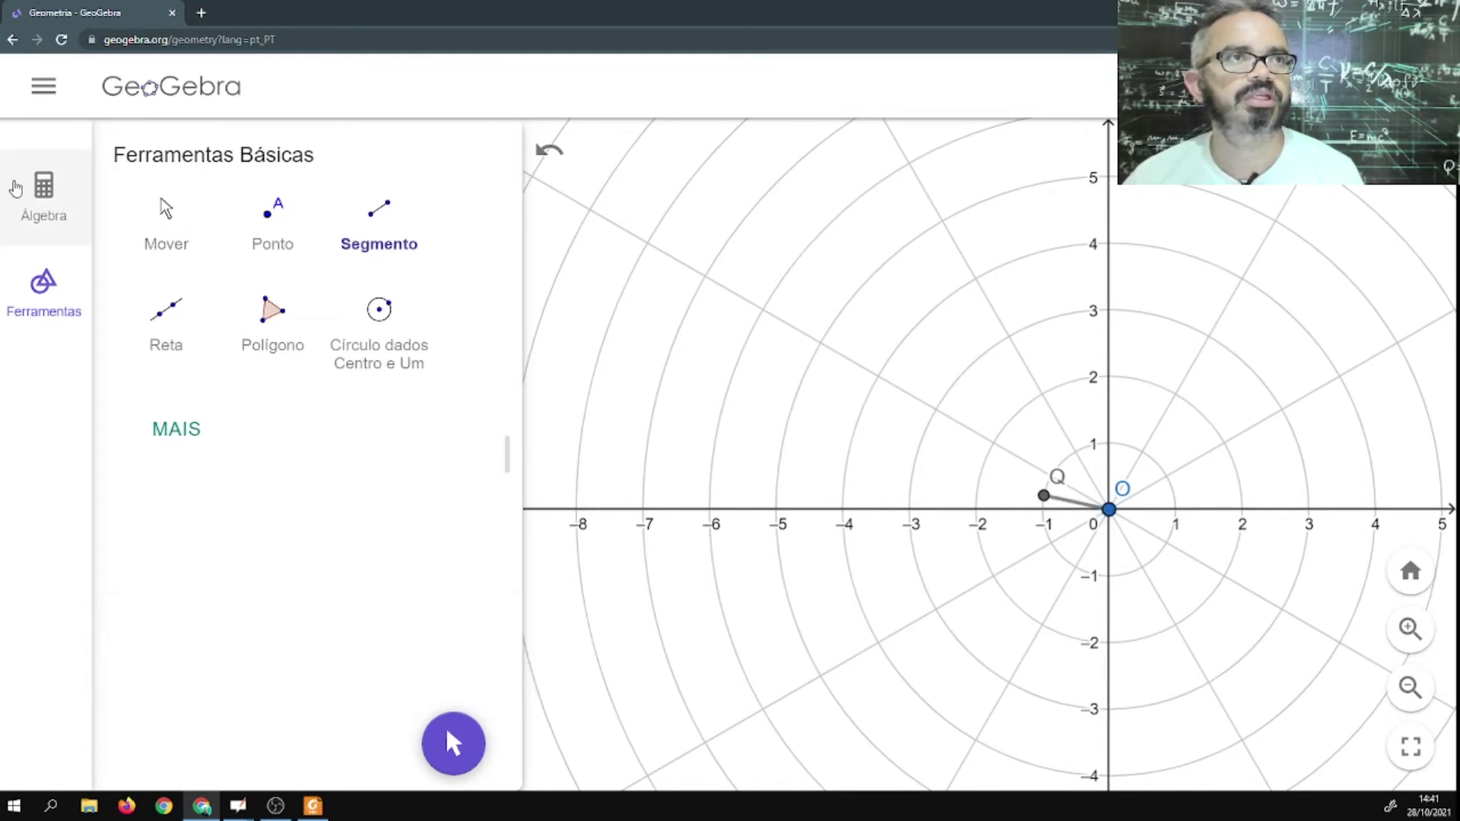
Turn on trace display for segment f between O and Q.
left_click(21, 192)
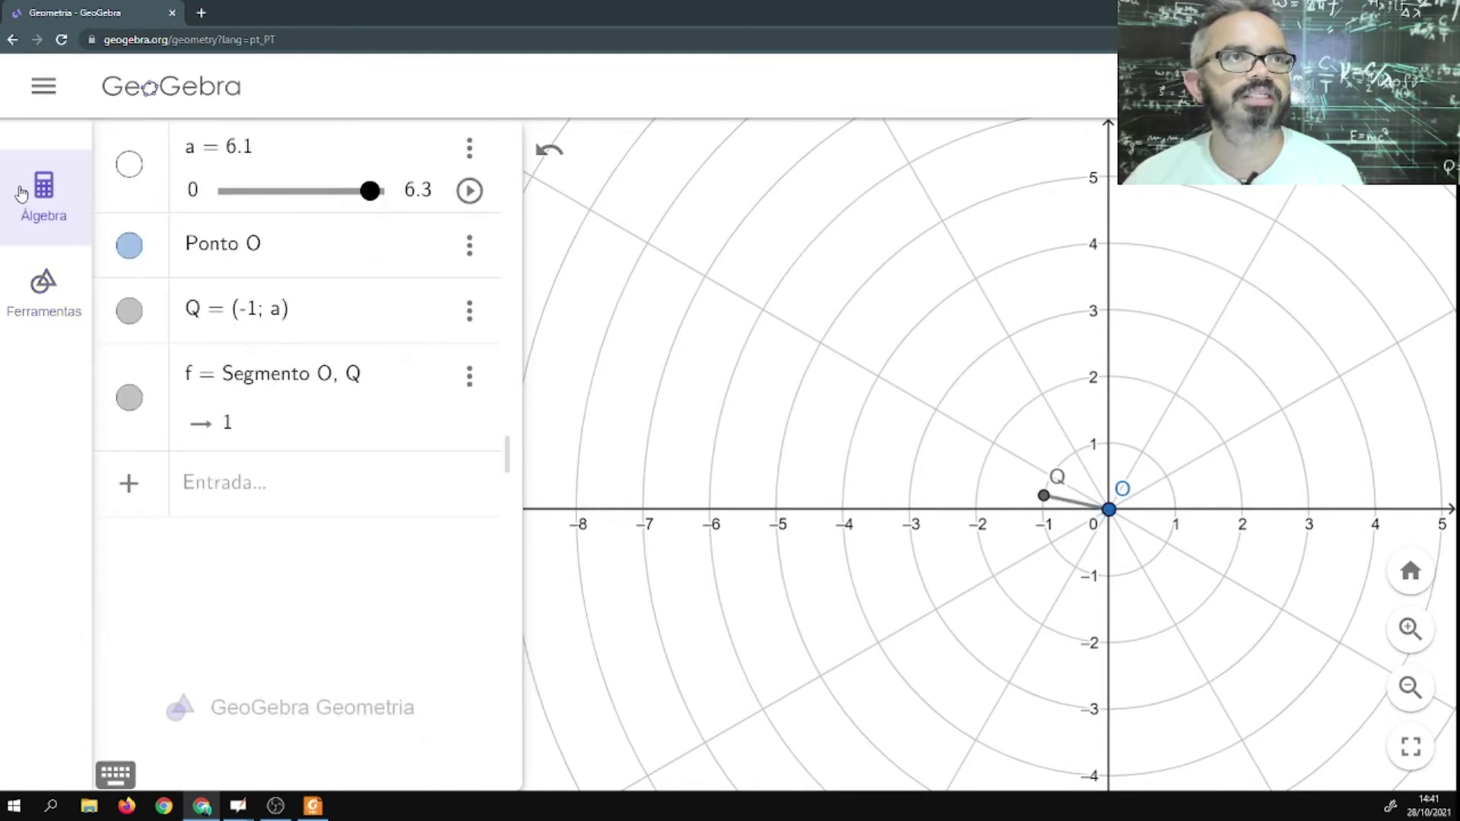
left_click(470, 375)
left_click(502, 508)
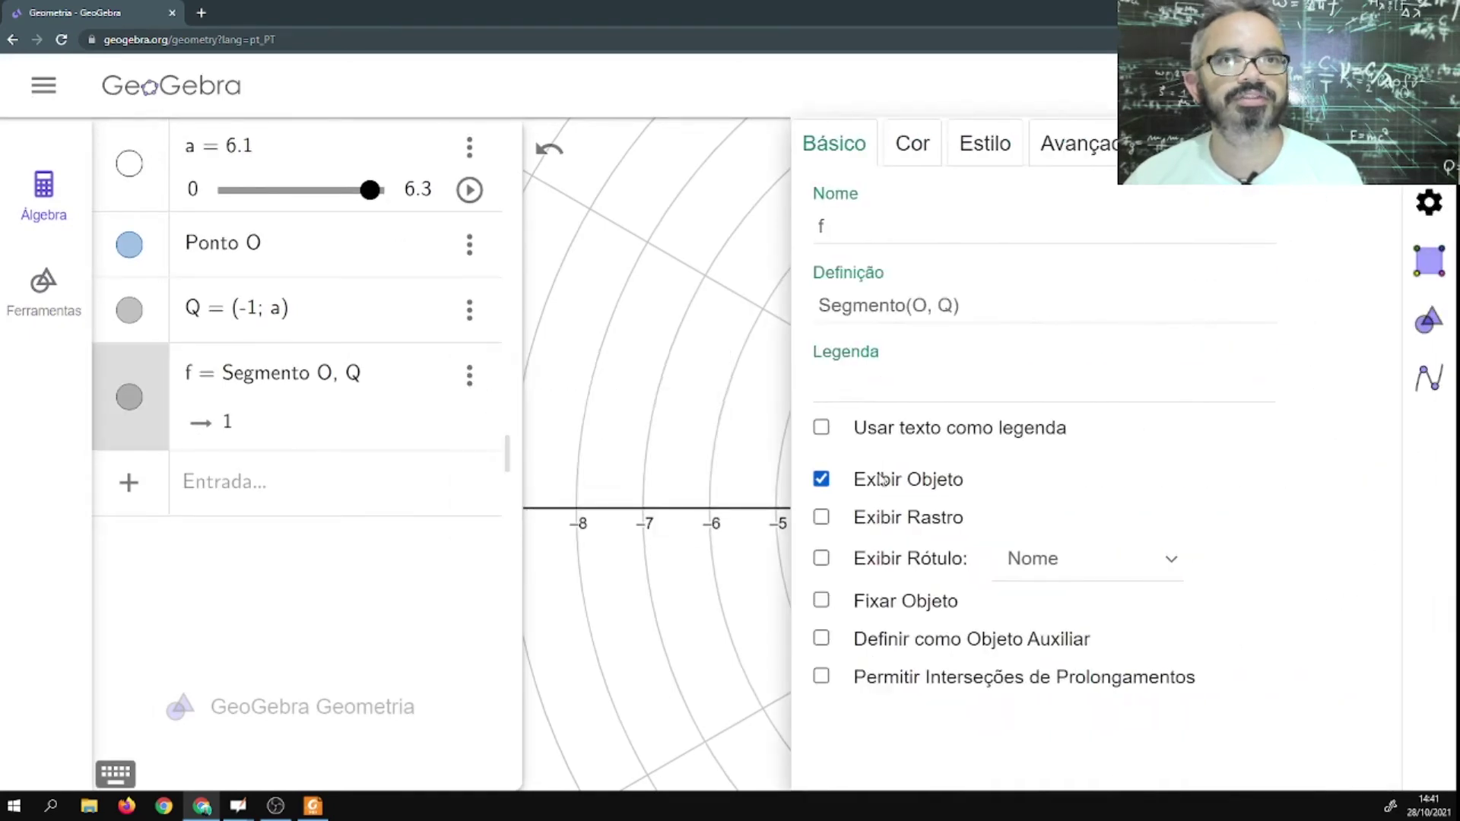
left_click(821, 517)
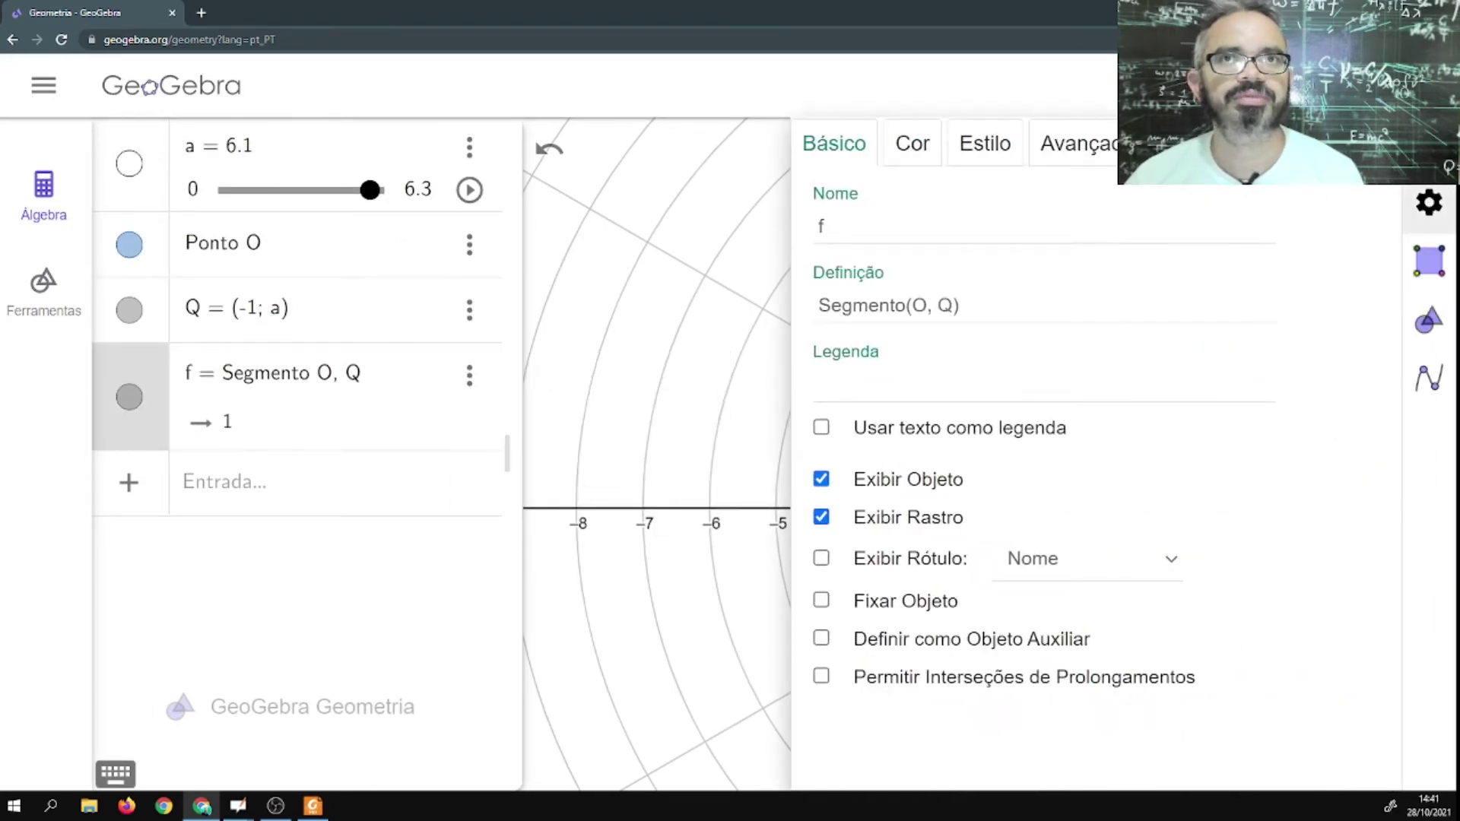
left_click(1440, 144)
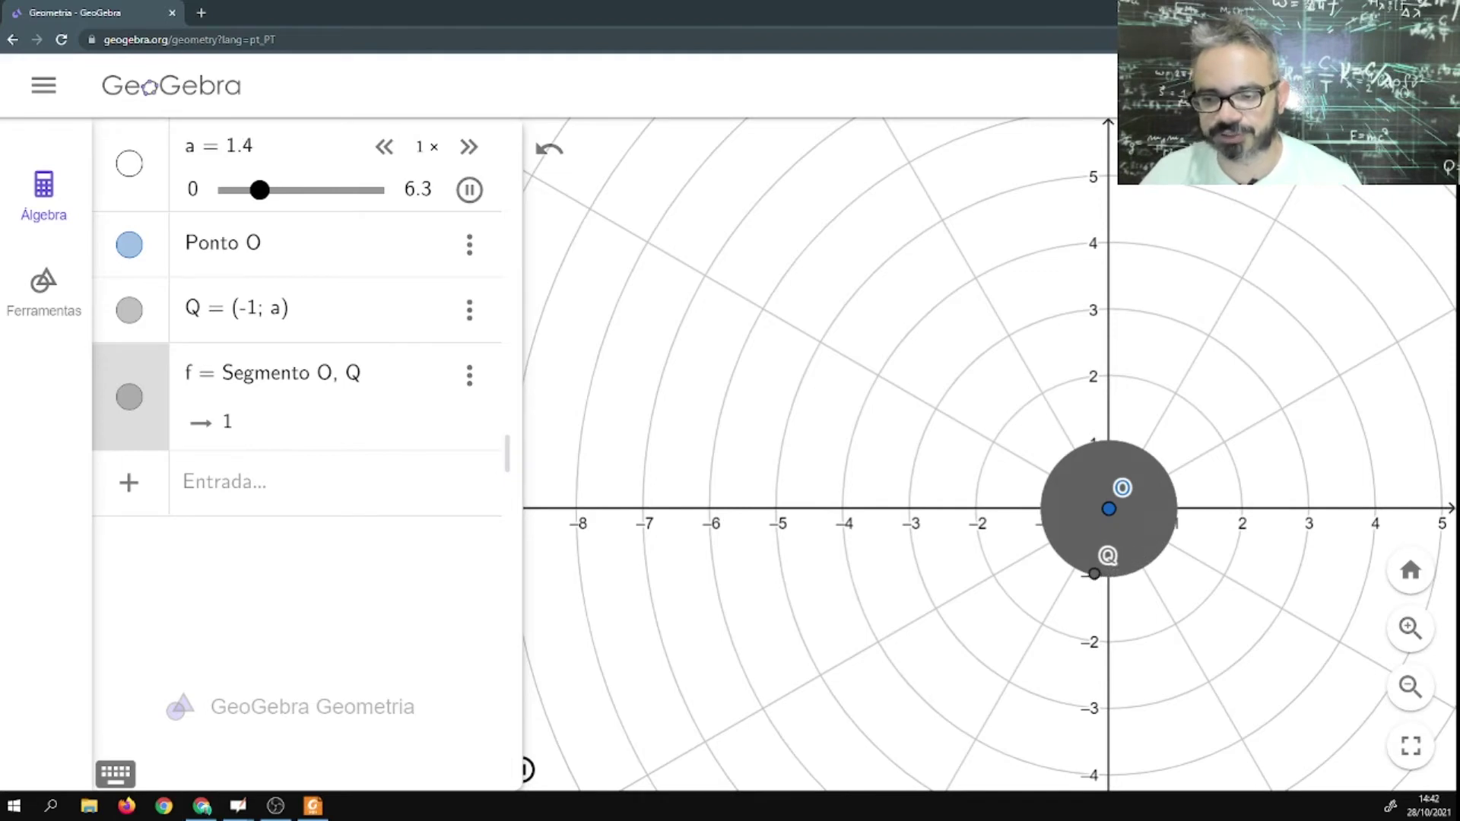
Review the example slide on polar equations of the circle and the line, and return to the GeoGebra construction.
key("alt+Tab")
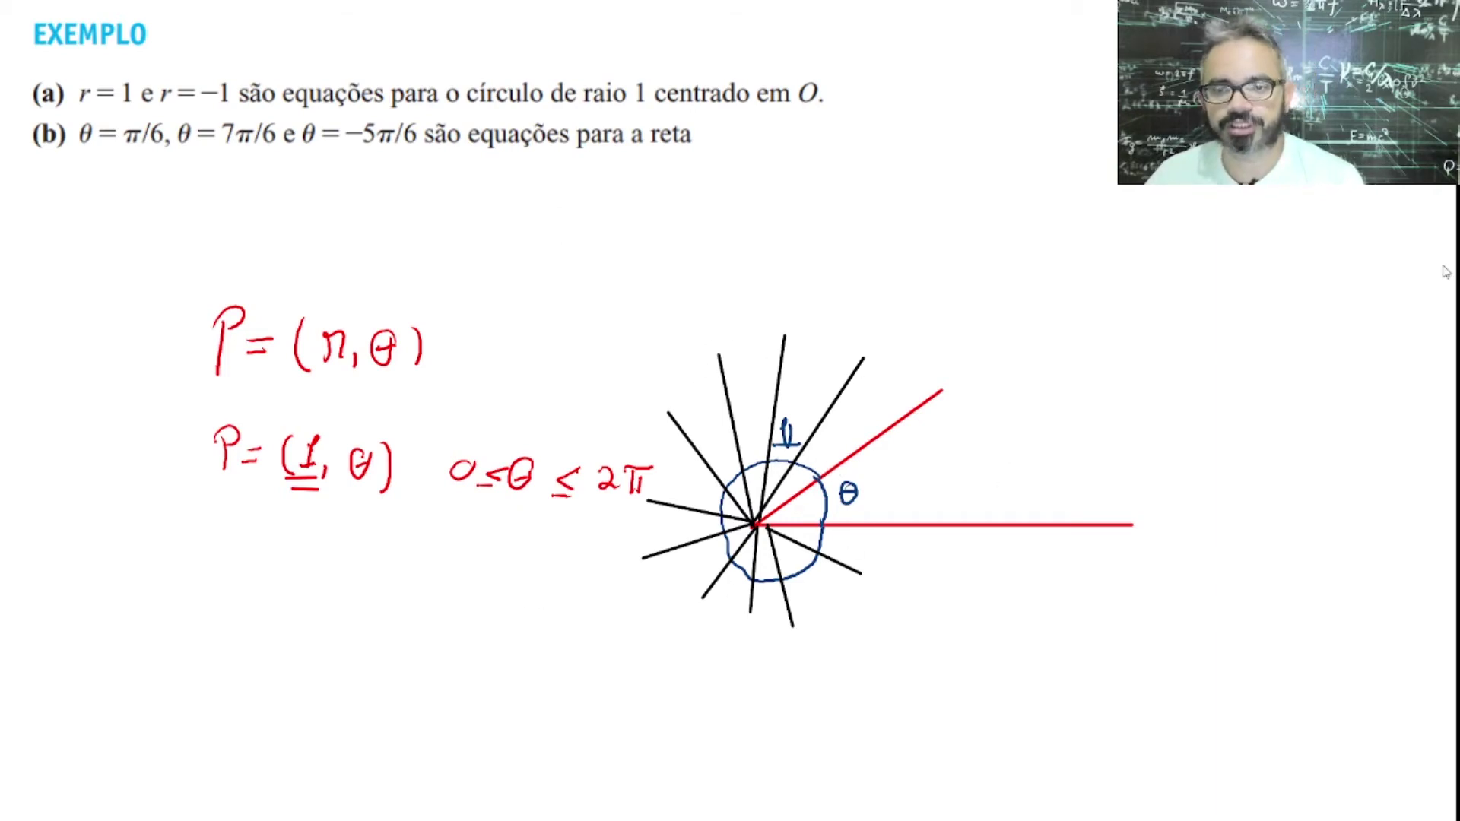
key("alt+Tab")
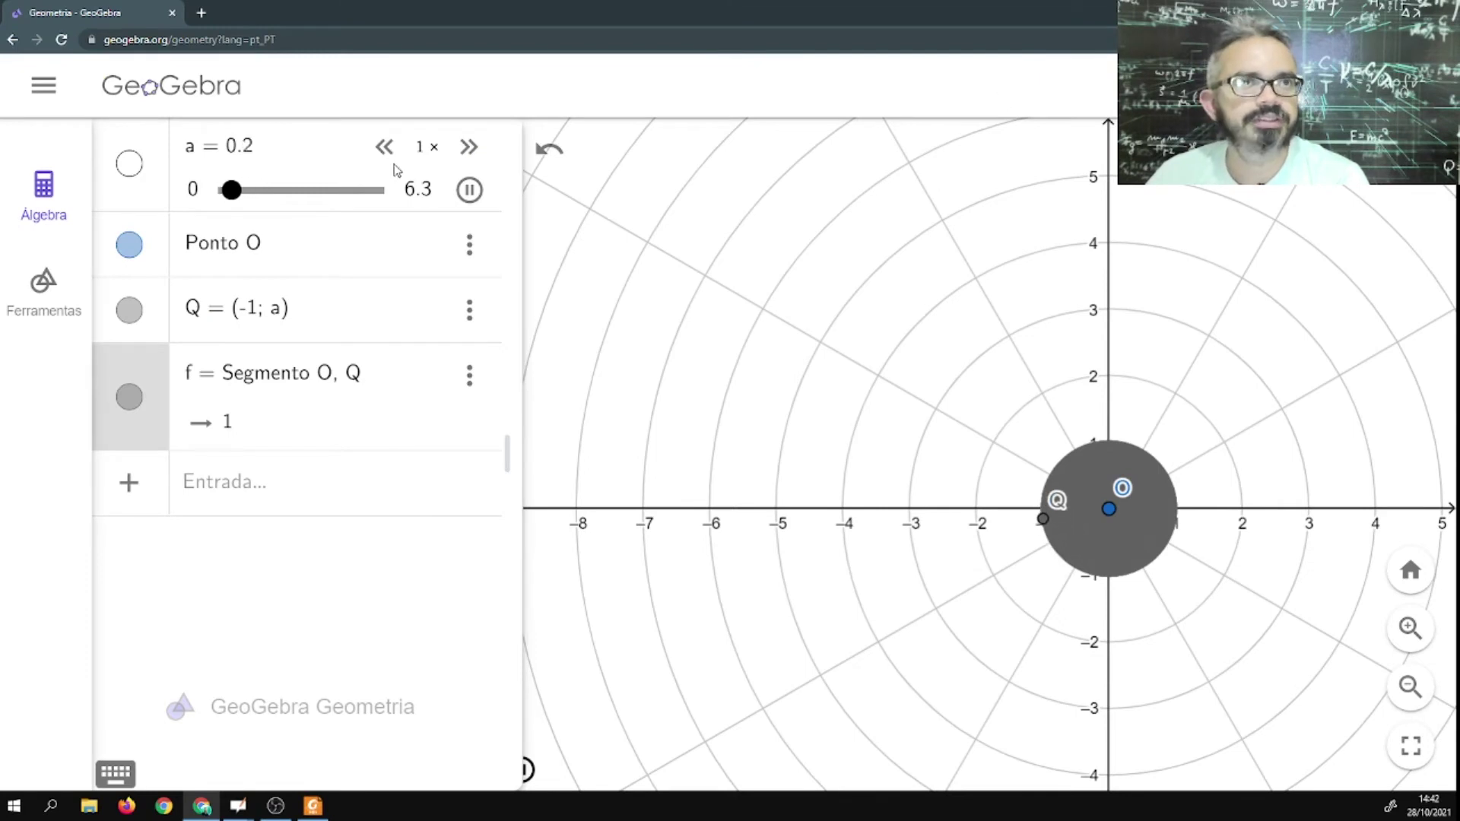
Stop and delete slider a, delete point O, and clear the leftover trace from the drawing.
left_click(469, 191)
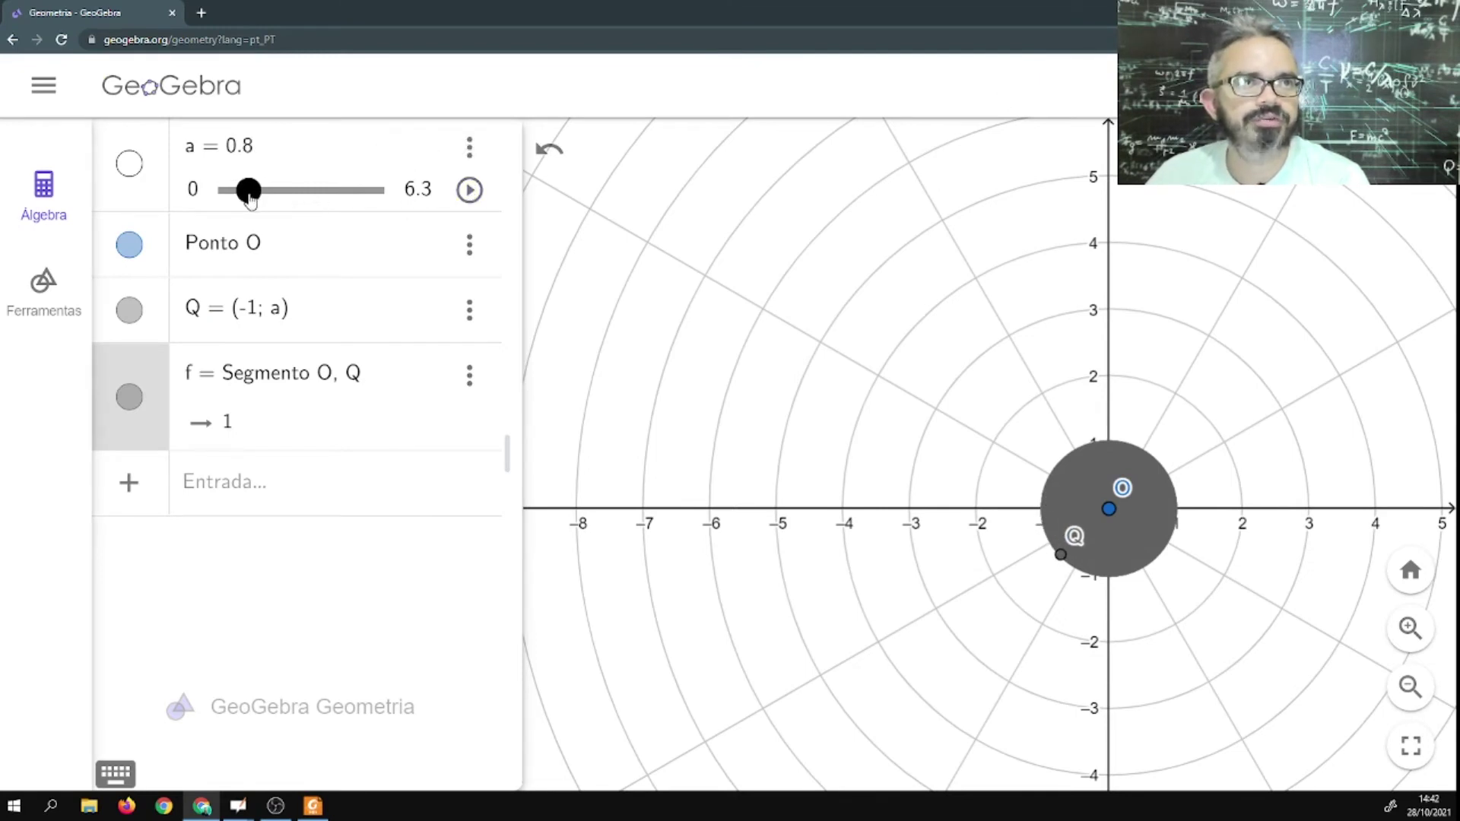
left_click_drag(249, 191, 179, 205)
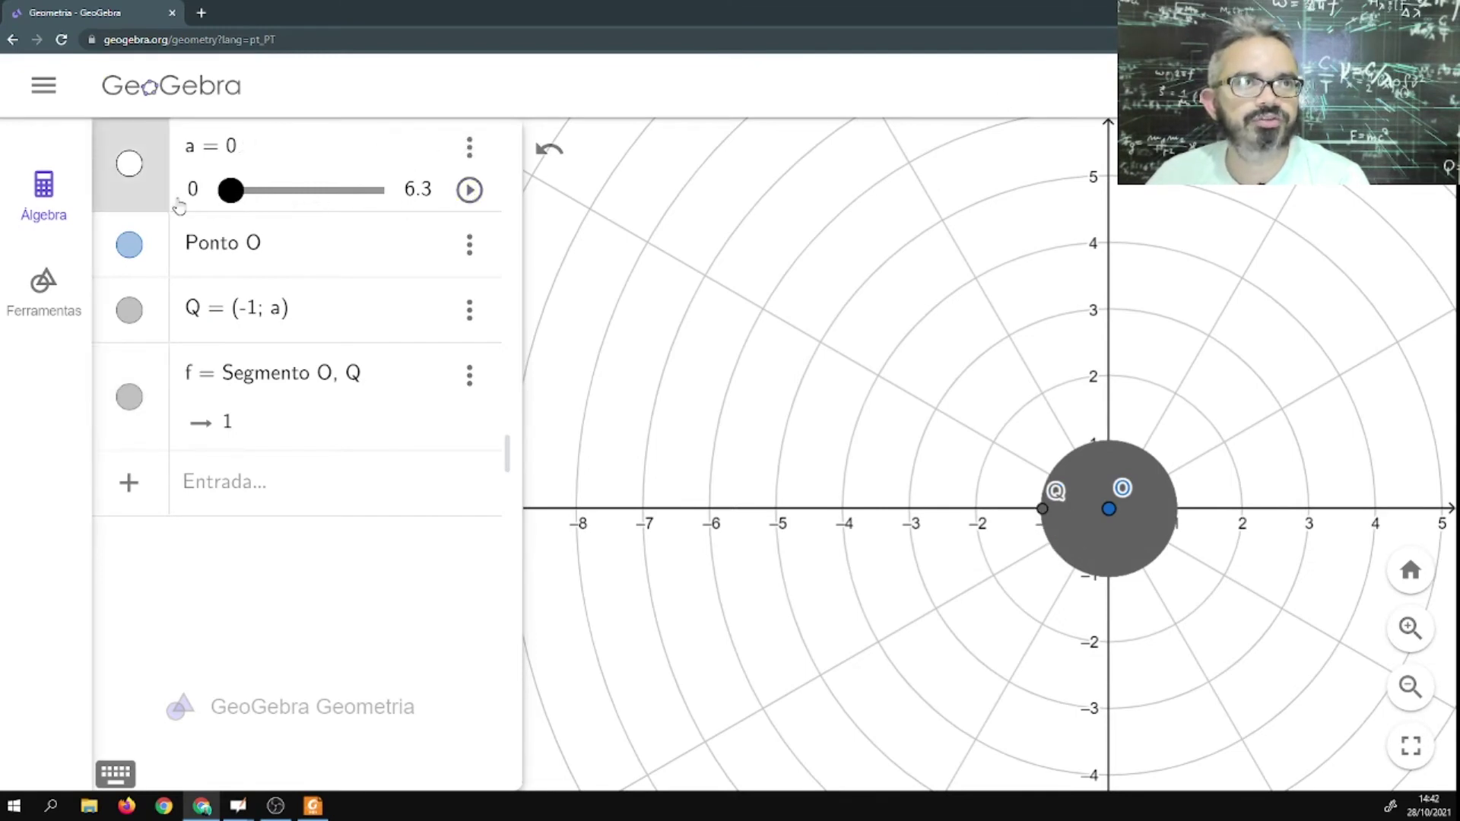
left_click(472, 156)
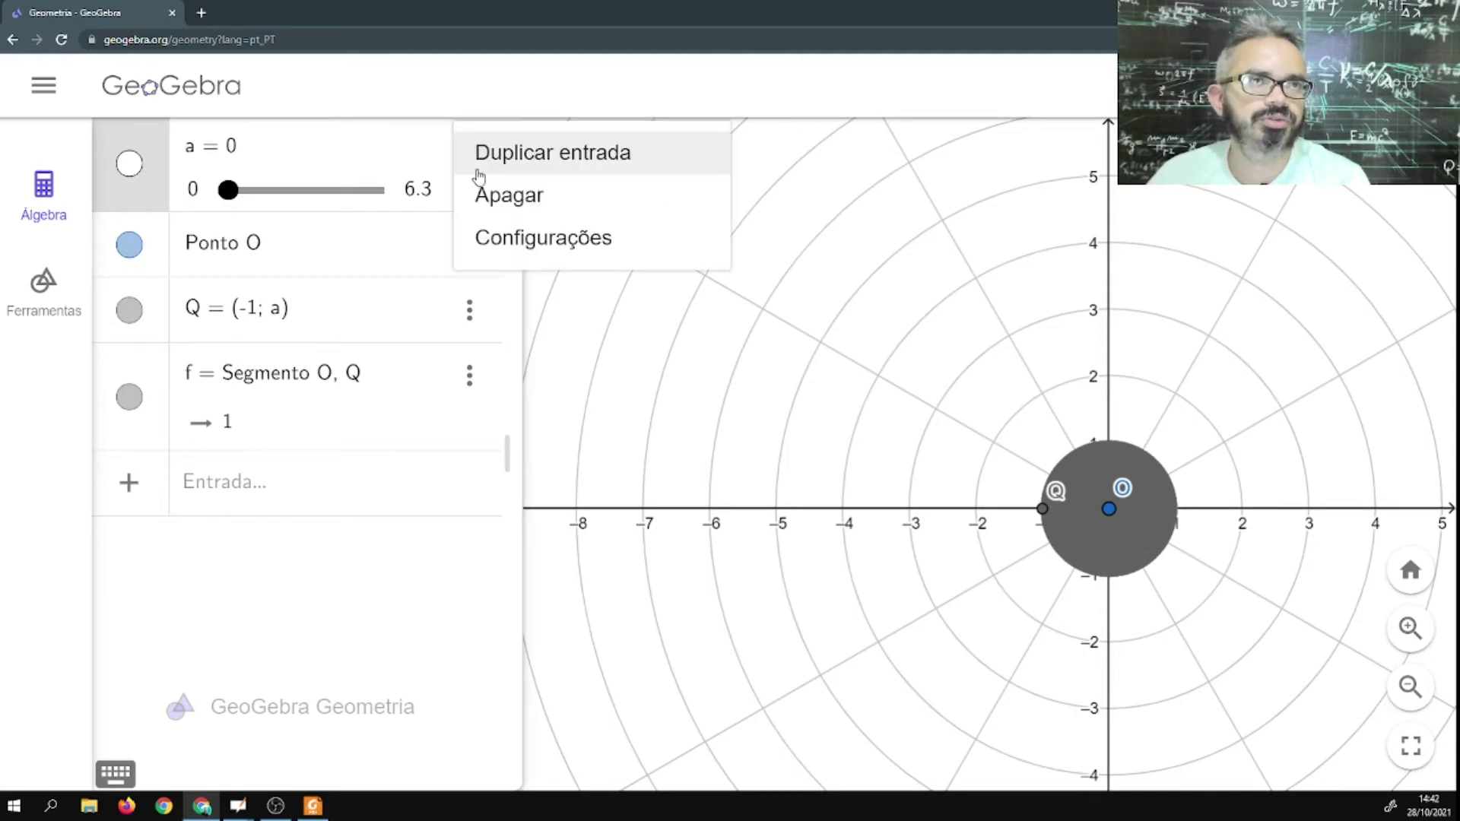
left_click(517, 194)
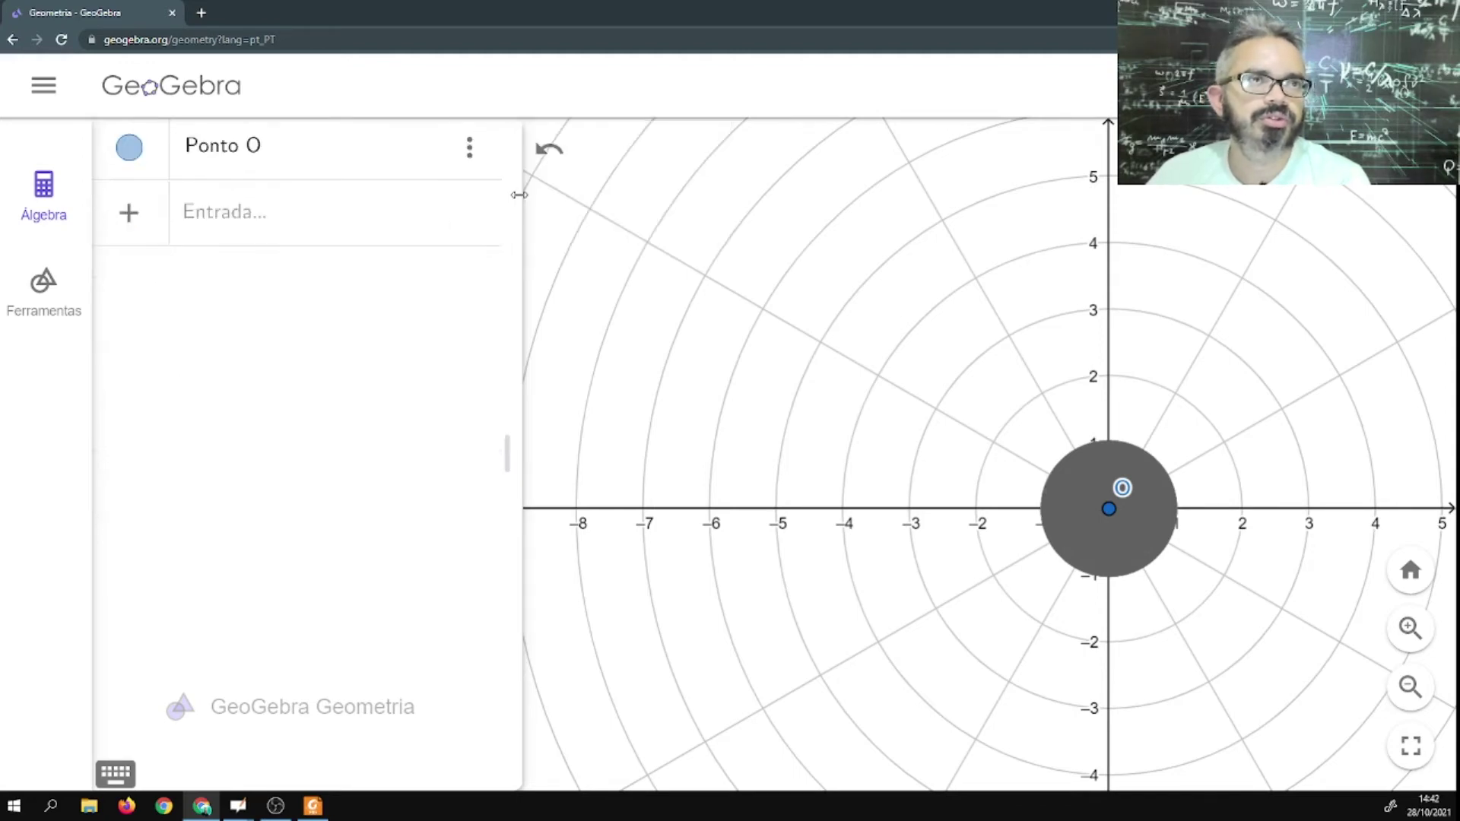
left_click(473, 150)
left_click(489, 200)
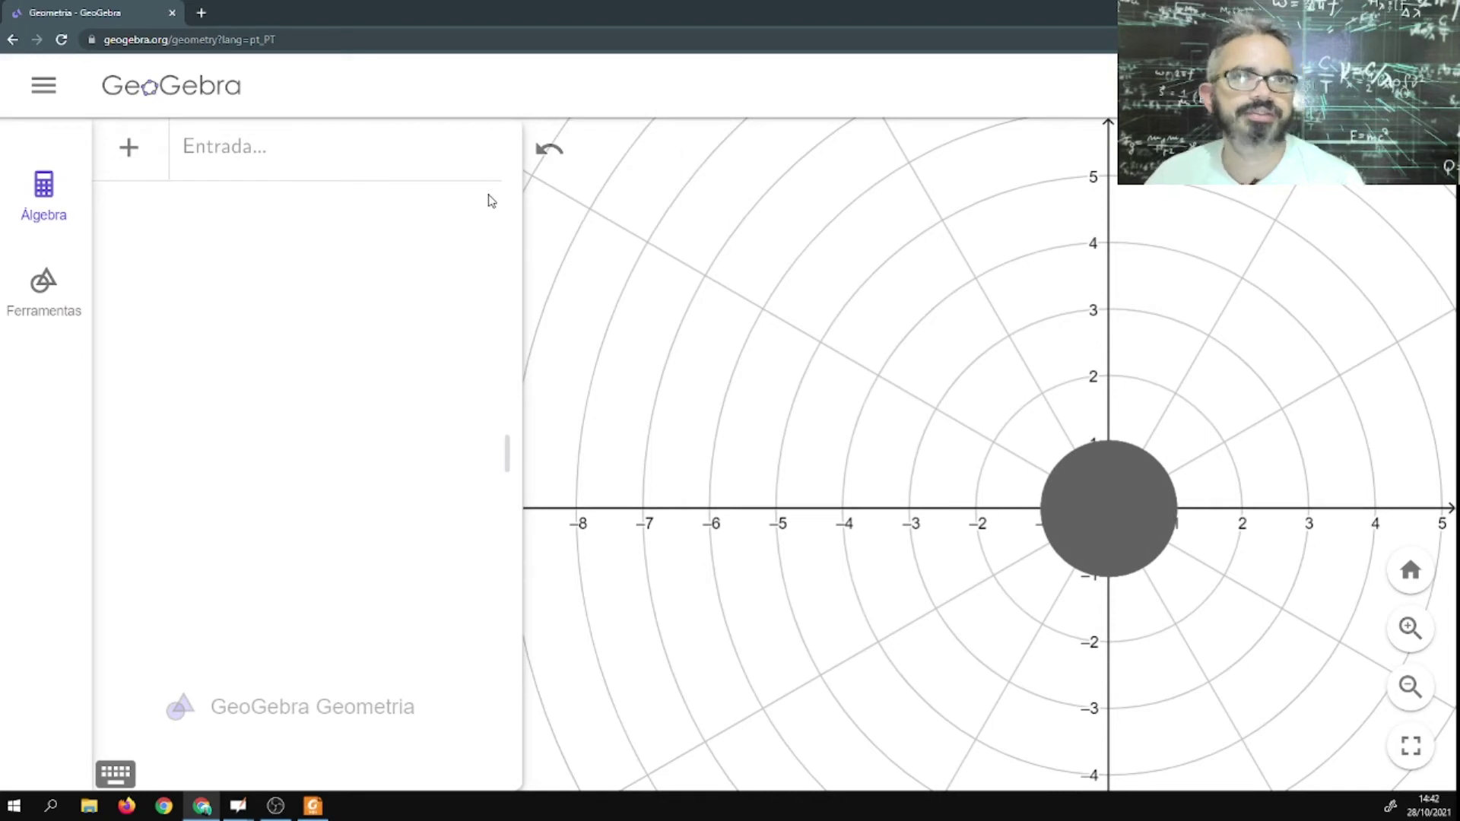
right_click(1103, 503)
left_click(1027, 489)
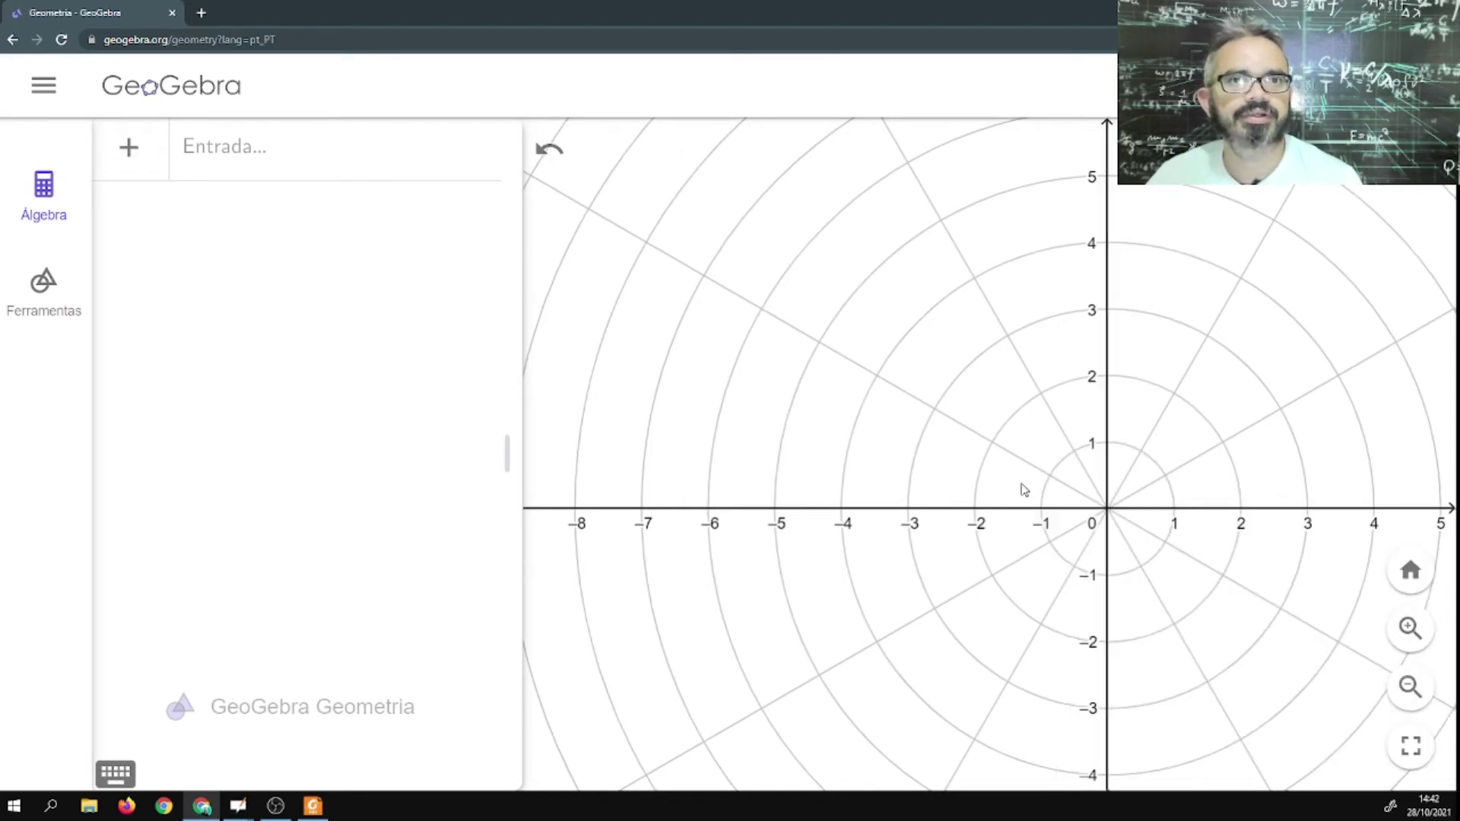
Create a slider for the variable a.
left_click(245, 155)
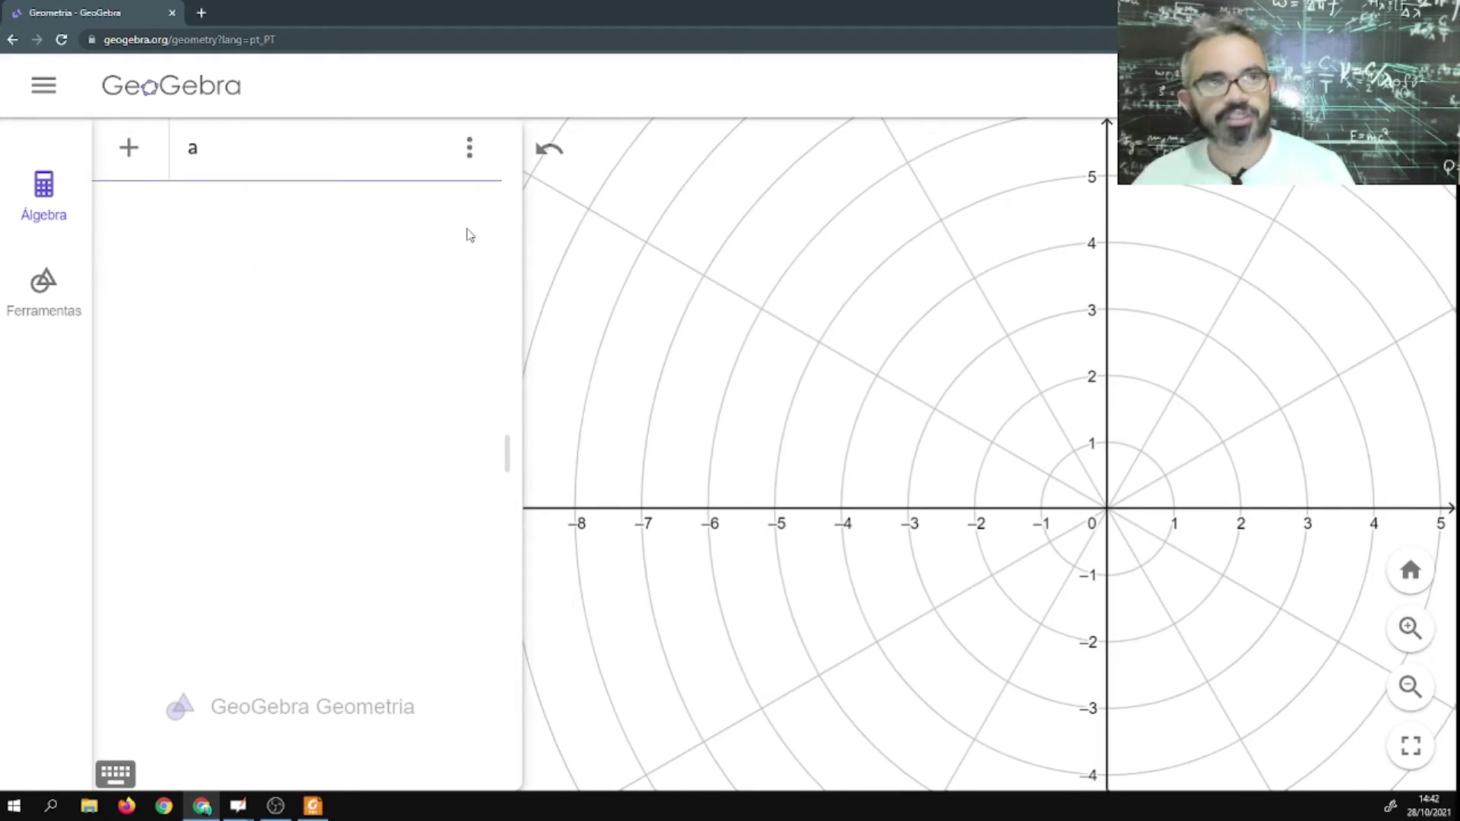
type("a")
key("Return")
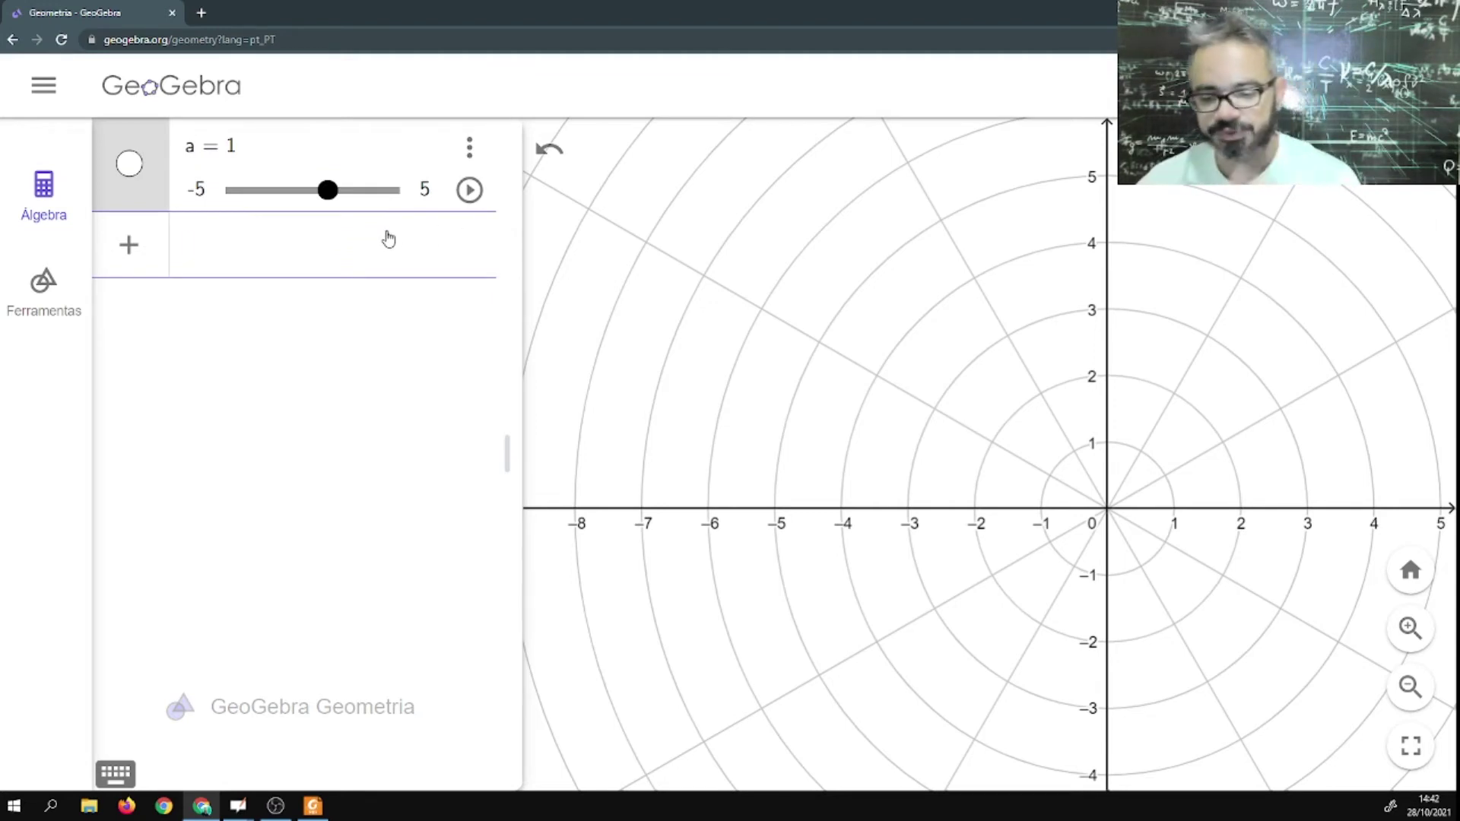
Define point P in polar coordinates as P = (a; pi/6).
type("P ")
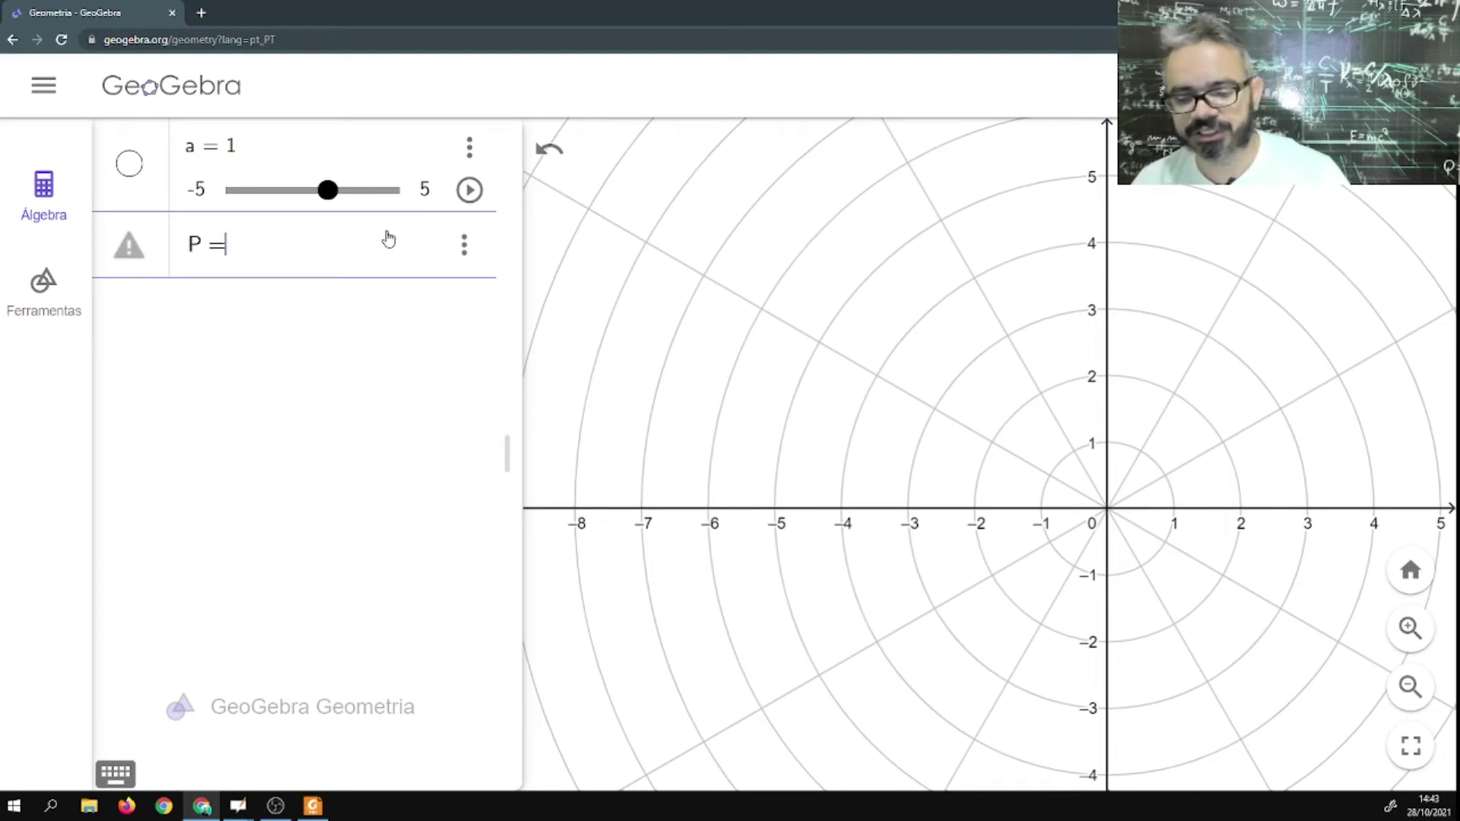
type("= (")
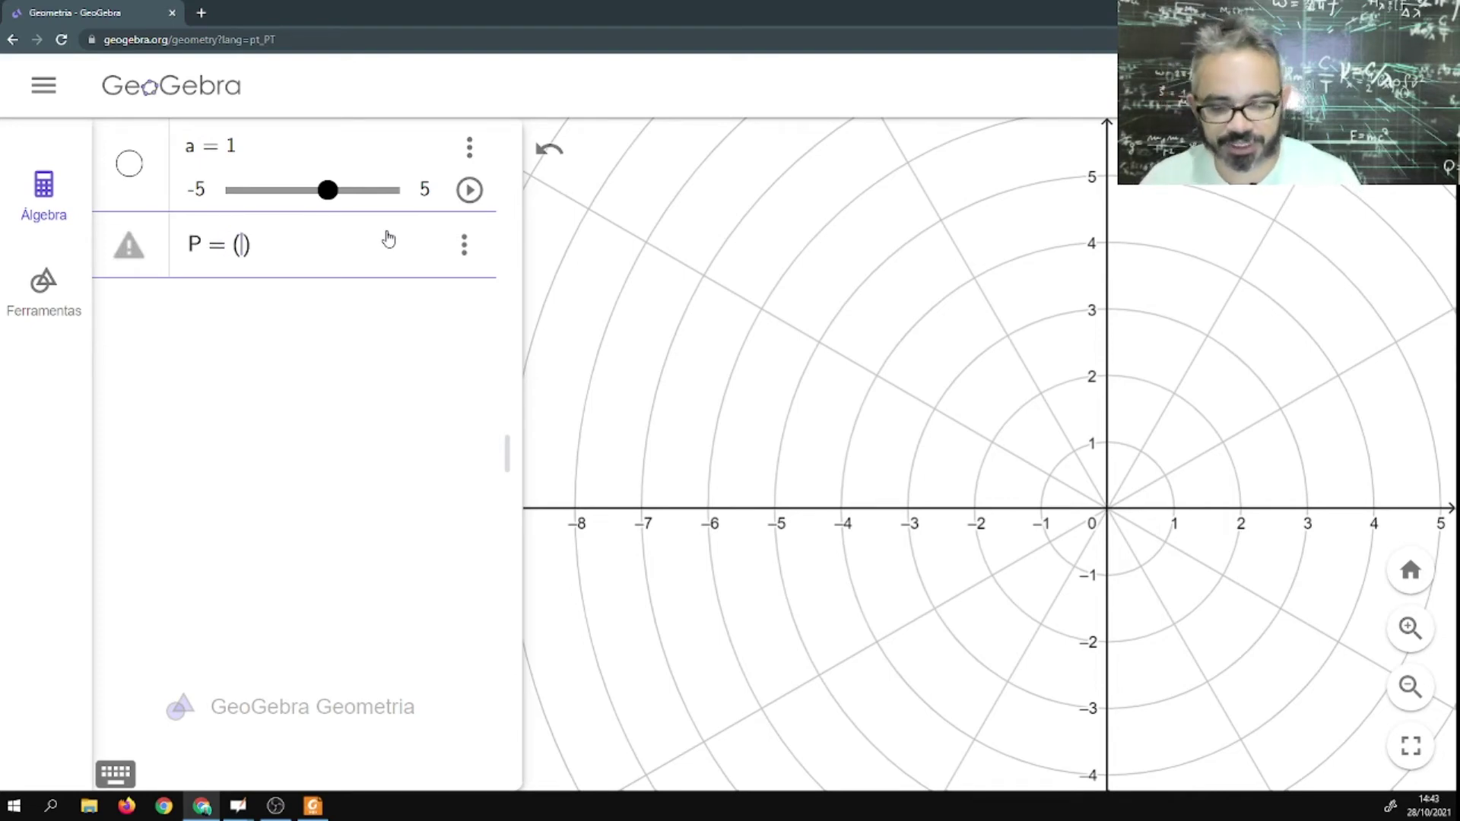
type("a")
key("Return")
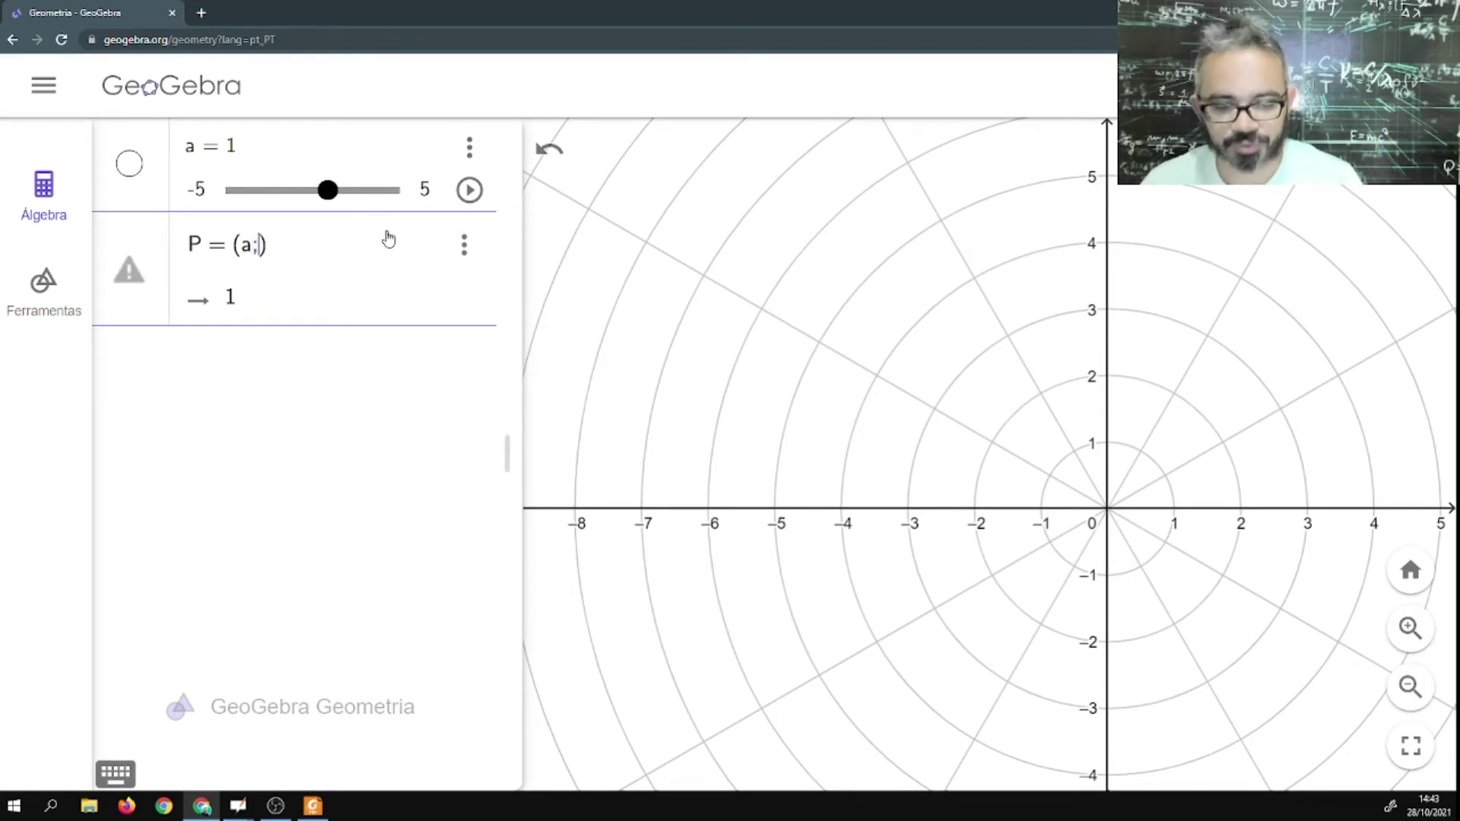
type("; p")
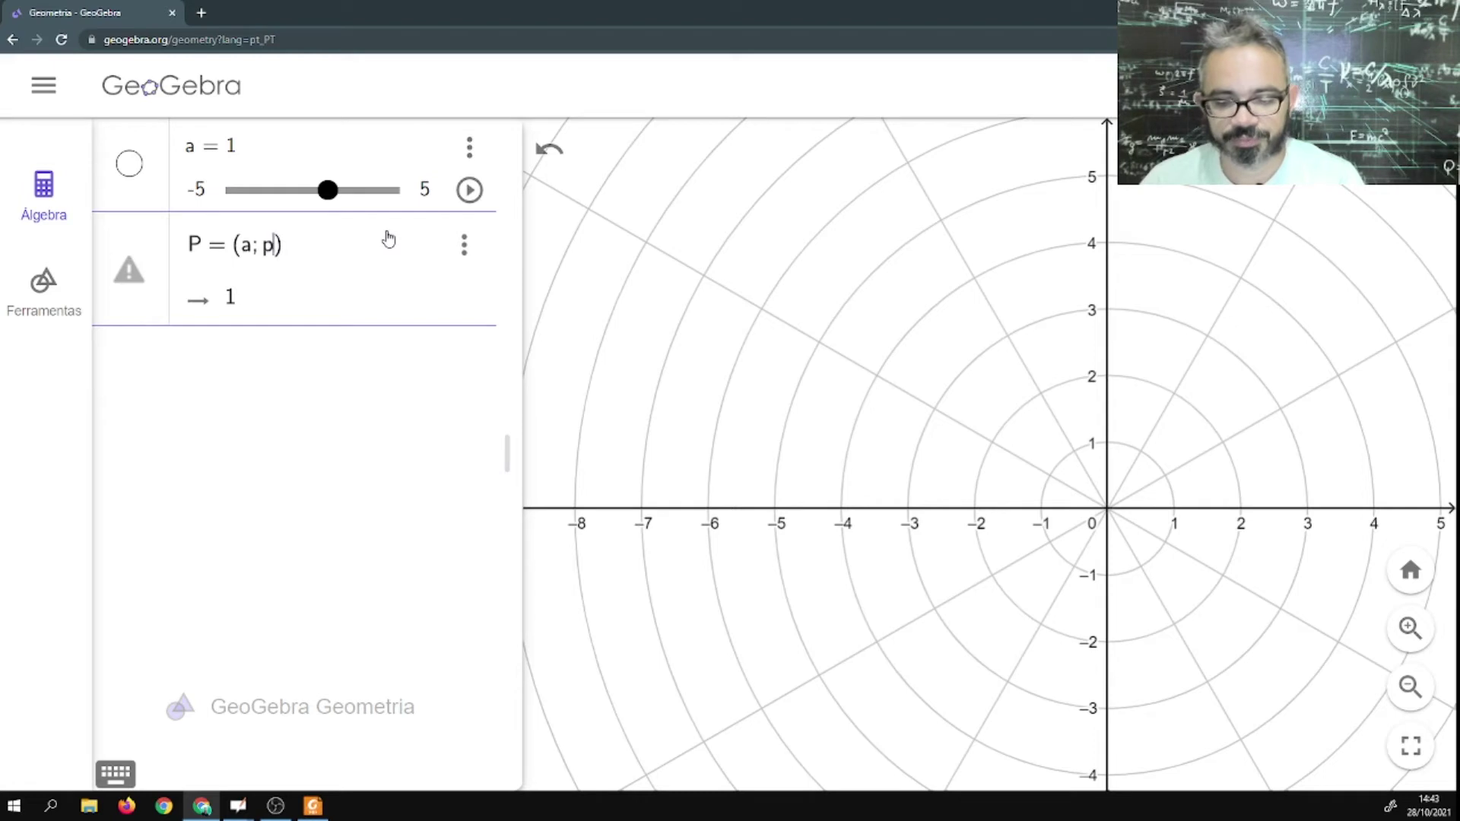
type("i/")
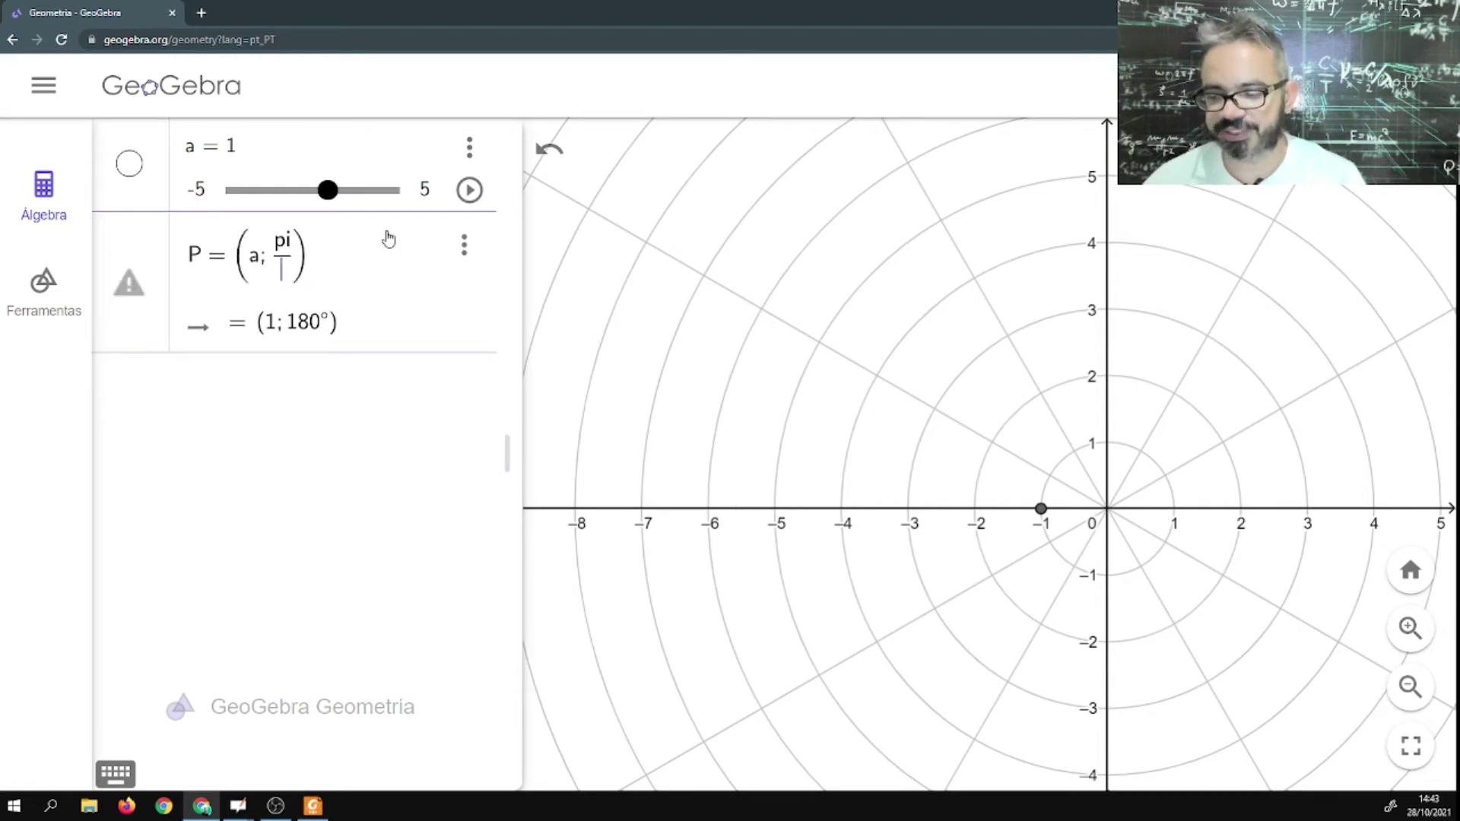
type("6")
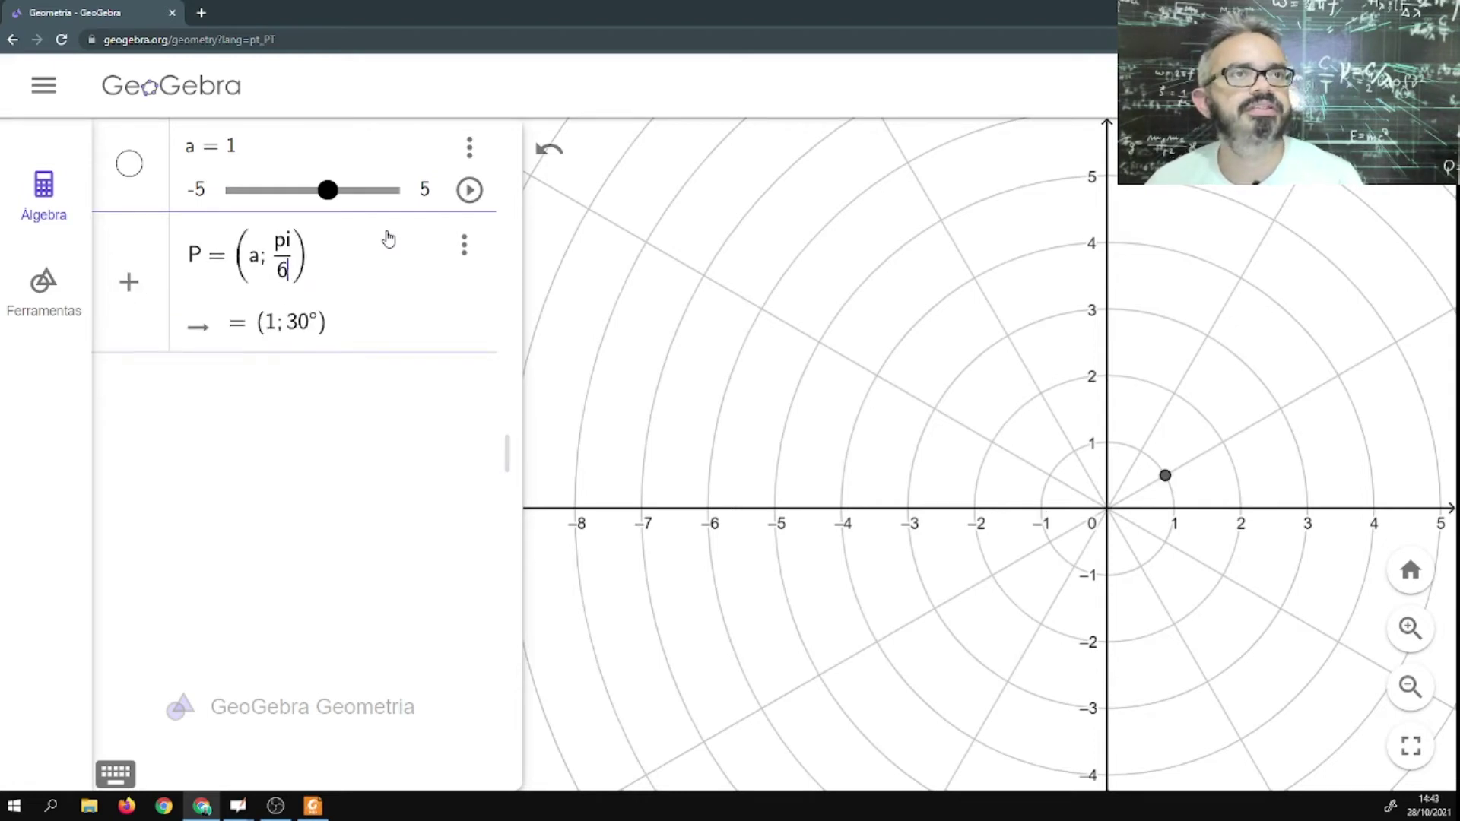
key("Return")
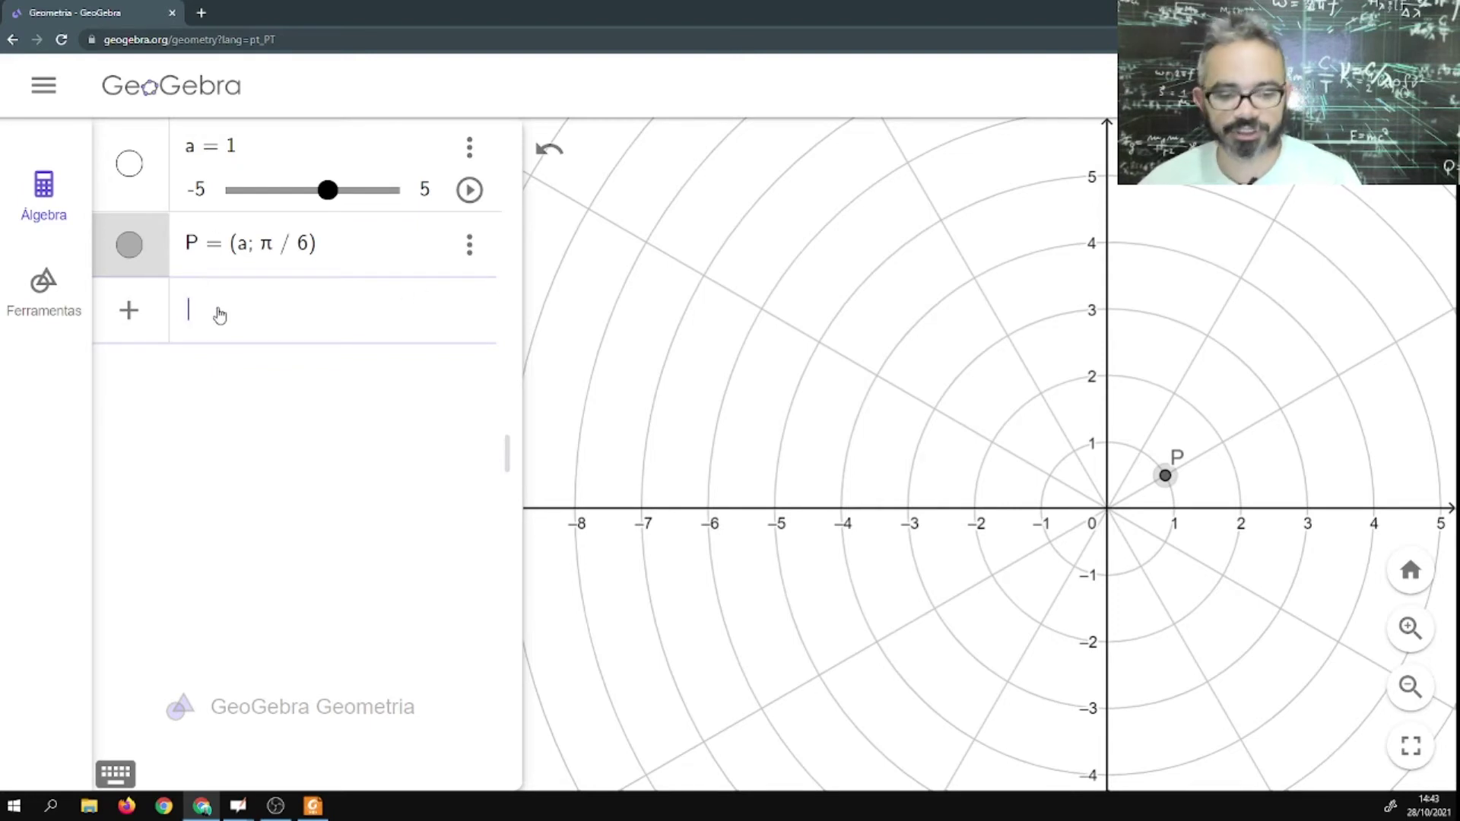
Add the origin point O and draw a segment from it to point P.
type("O")
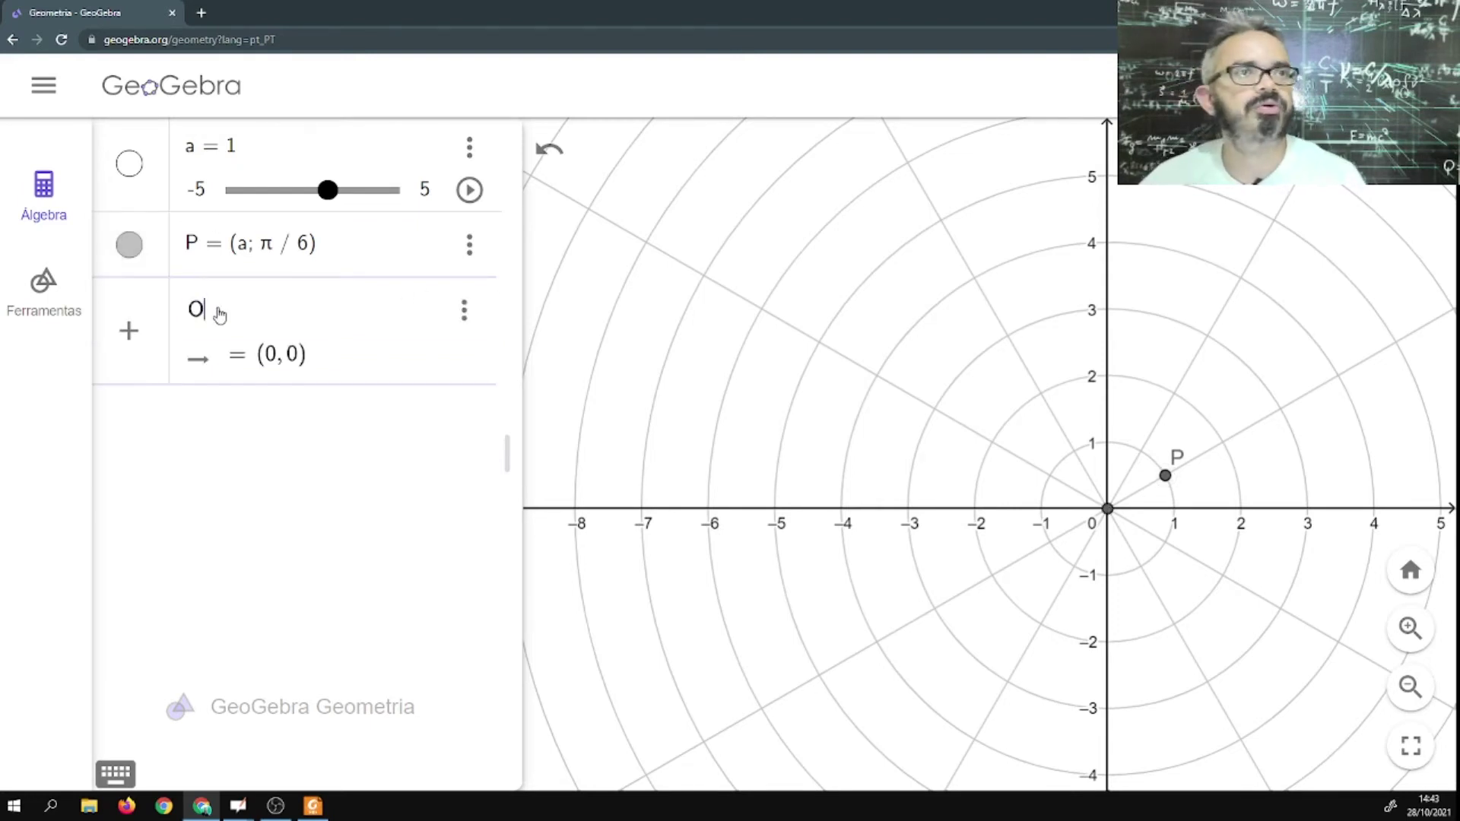
key("Return")
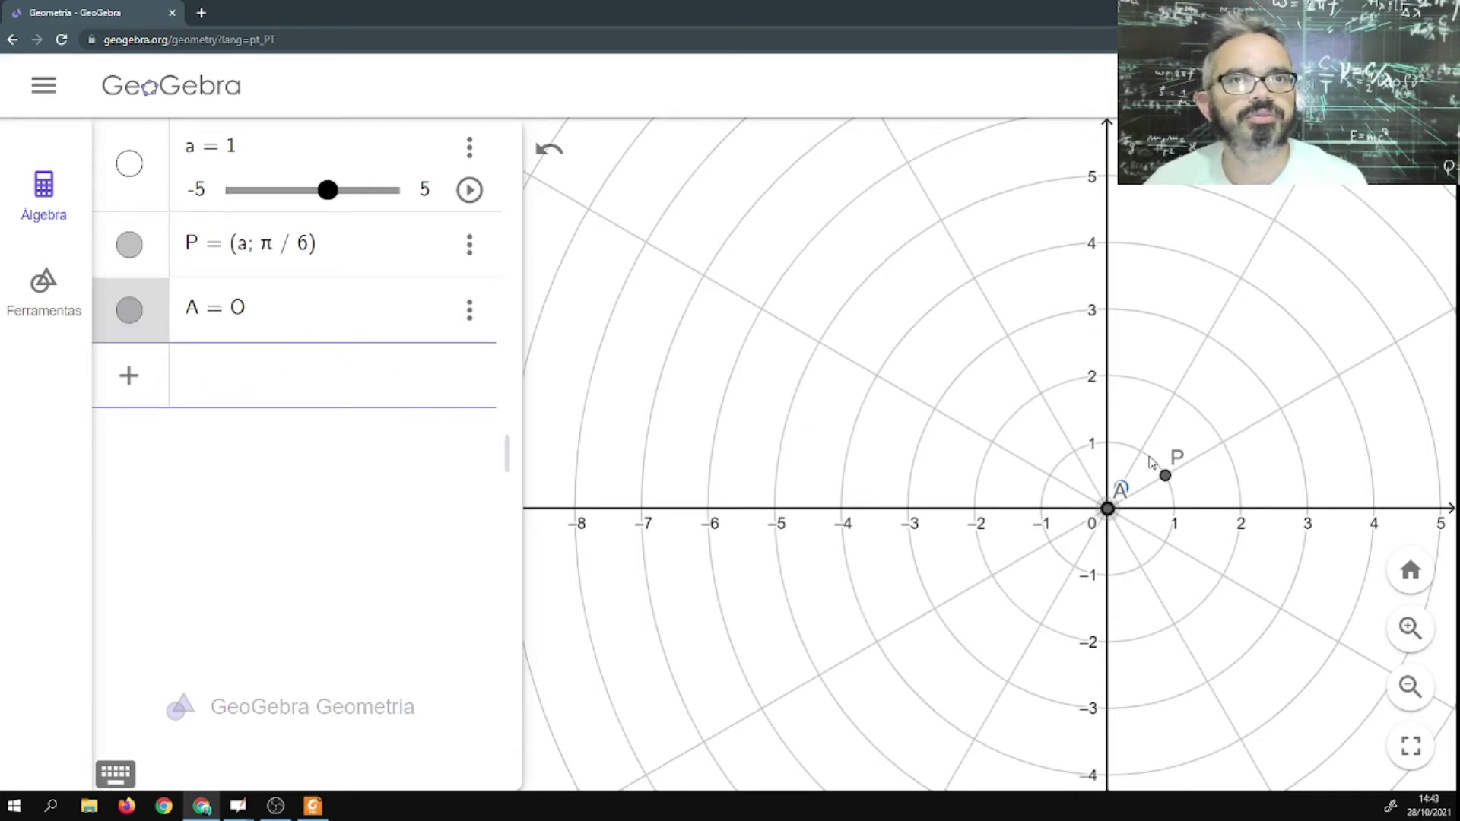
left_click(38, 293)
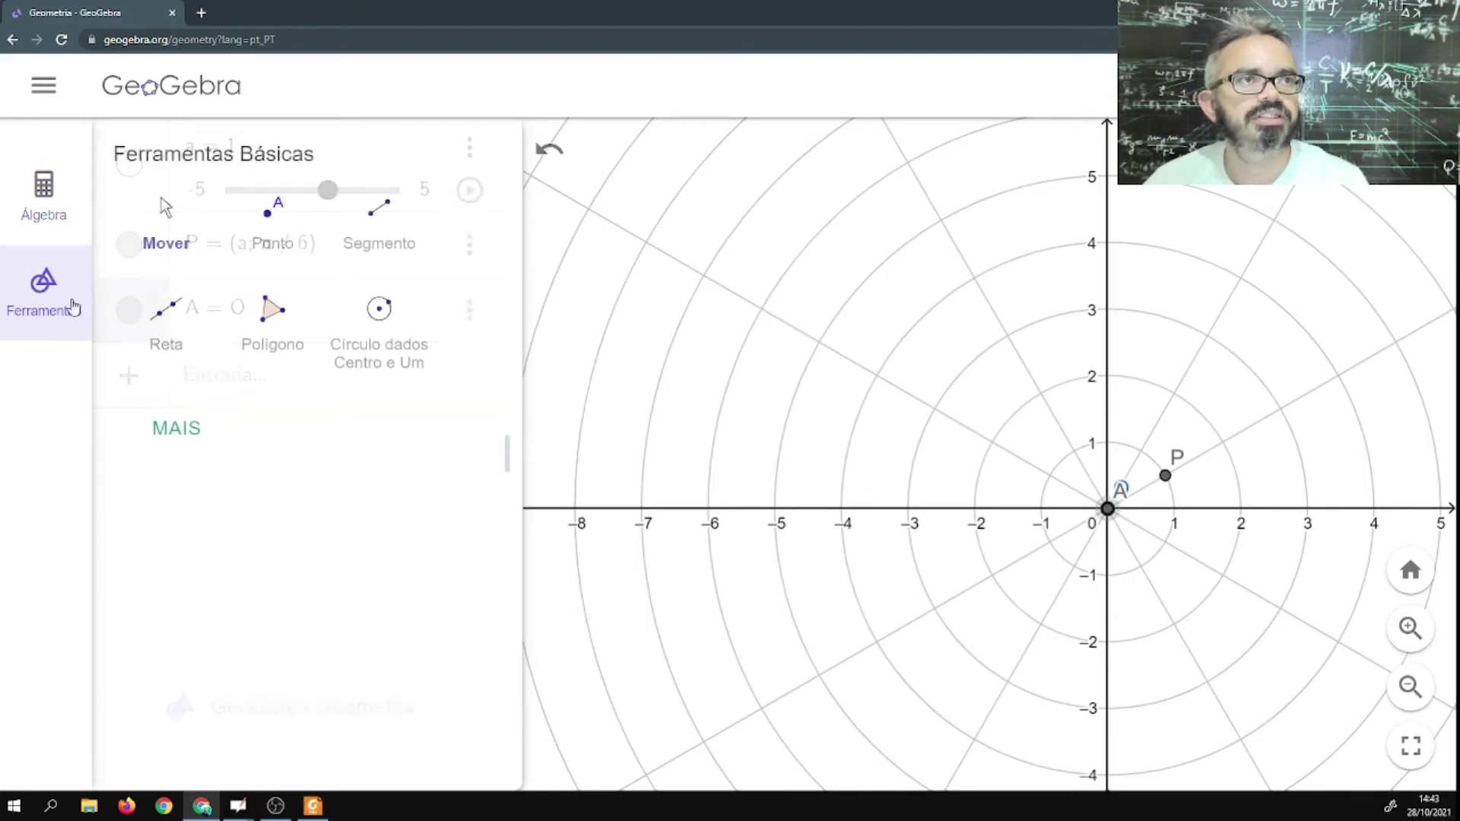
left_click(409, 232)
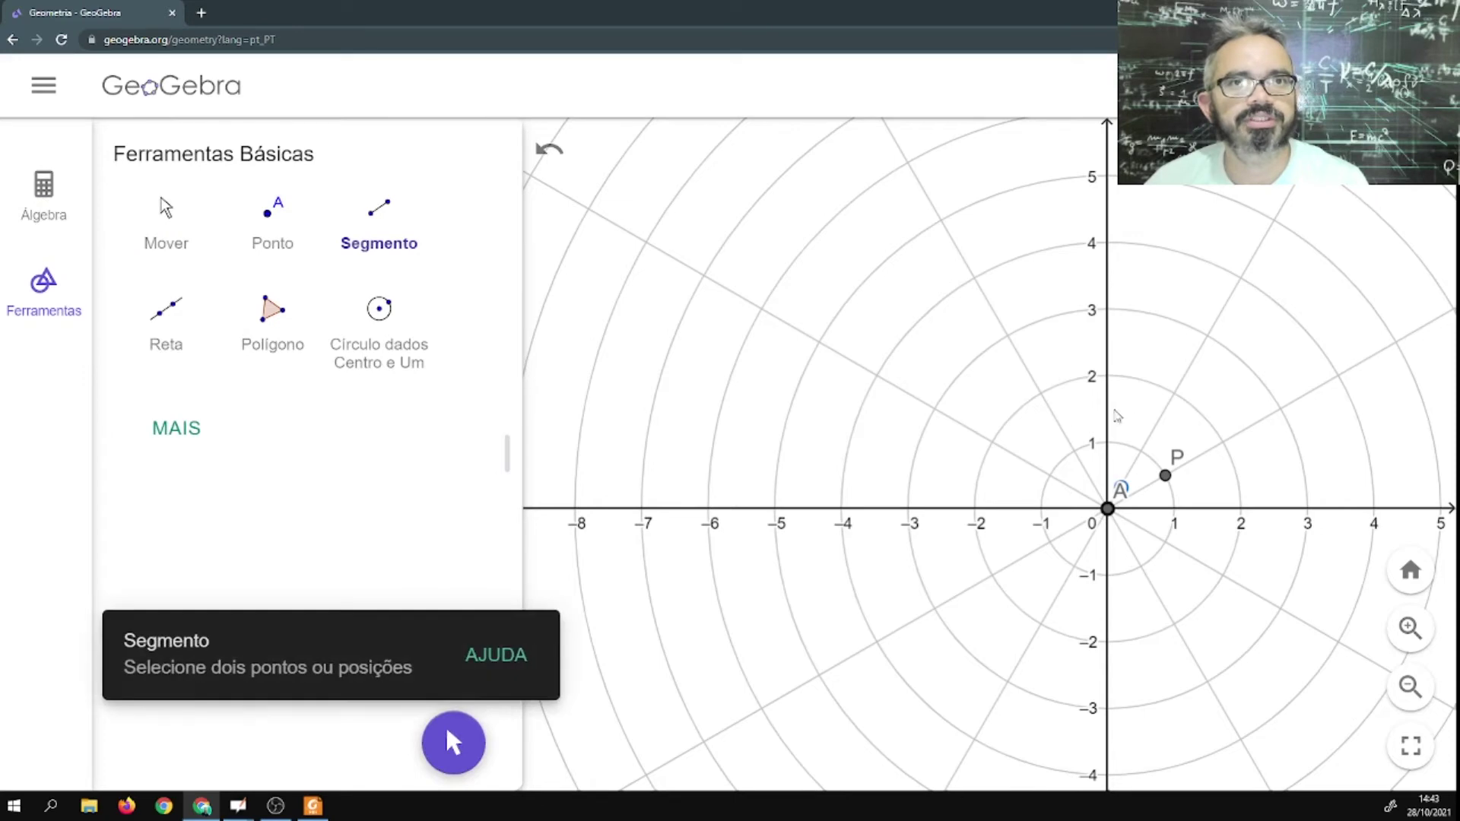
left_click(1109, 508)
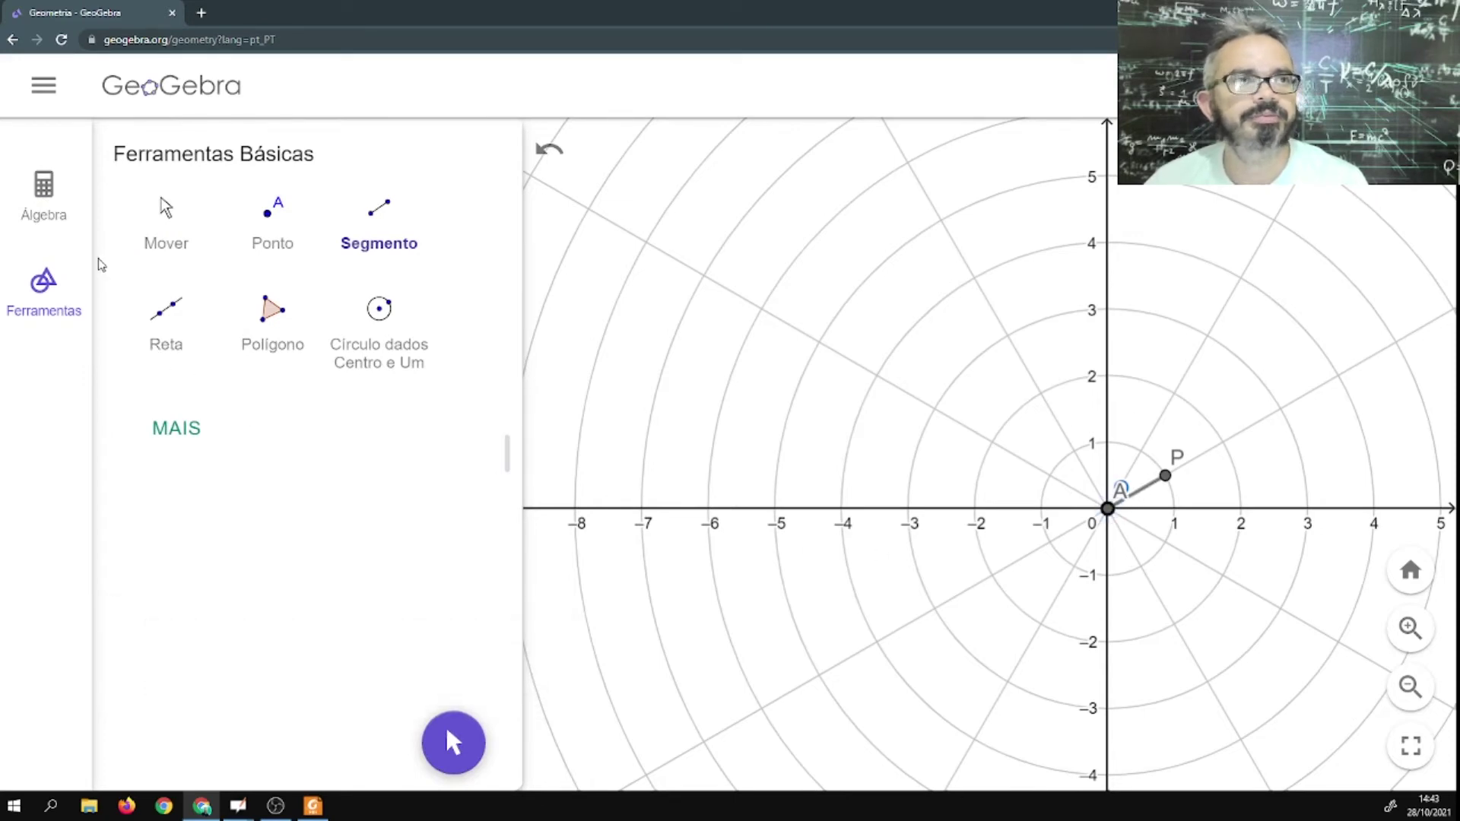
Turn on trace display for the segment between O and P, and start animating slider a.
left_click(62, 212)
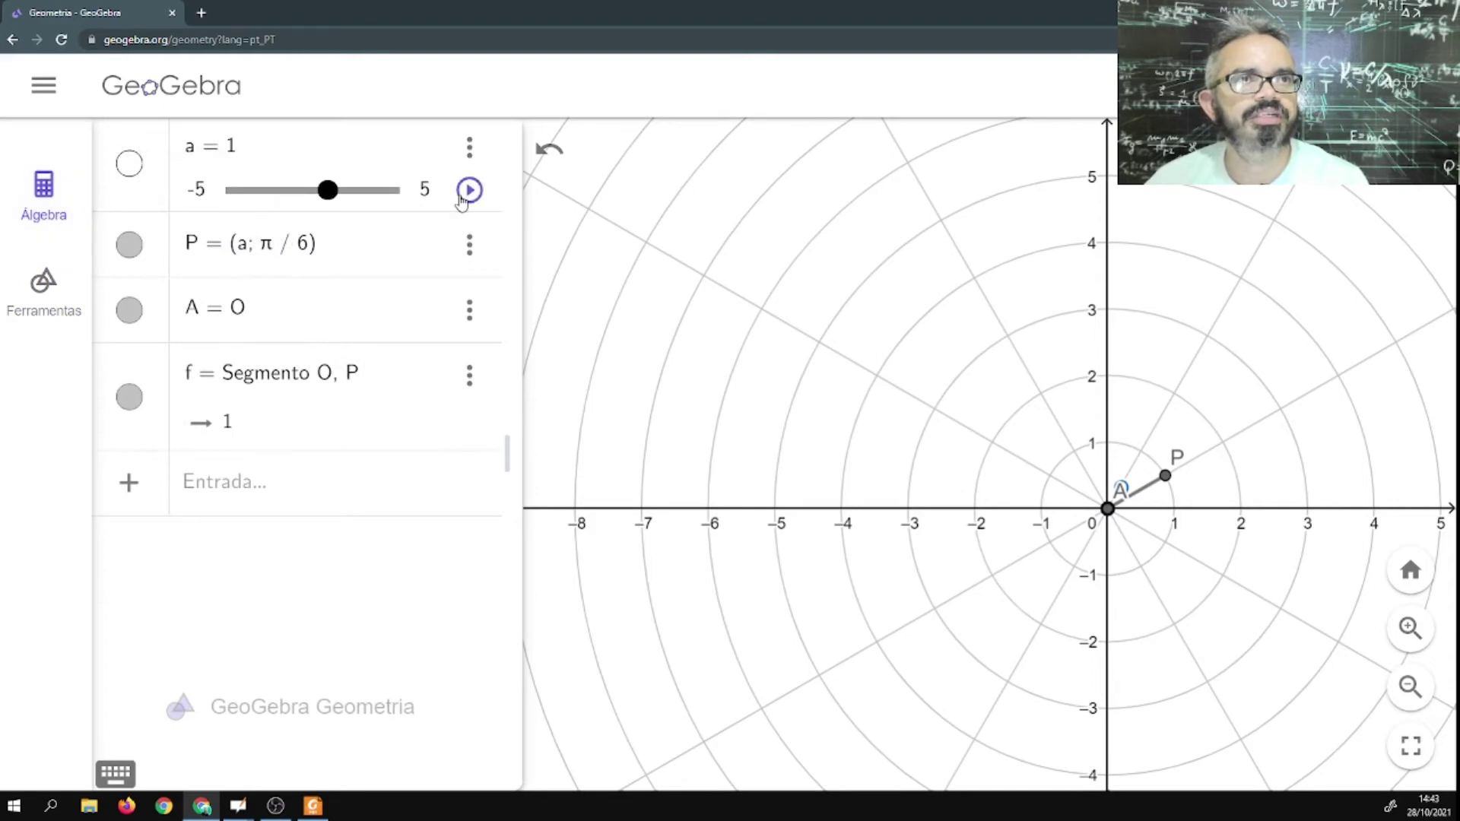
left_click(469, 376)
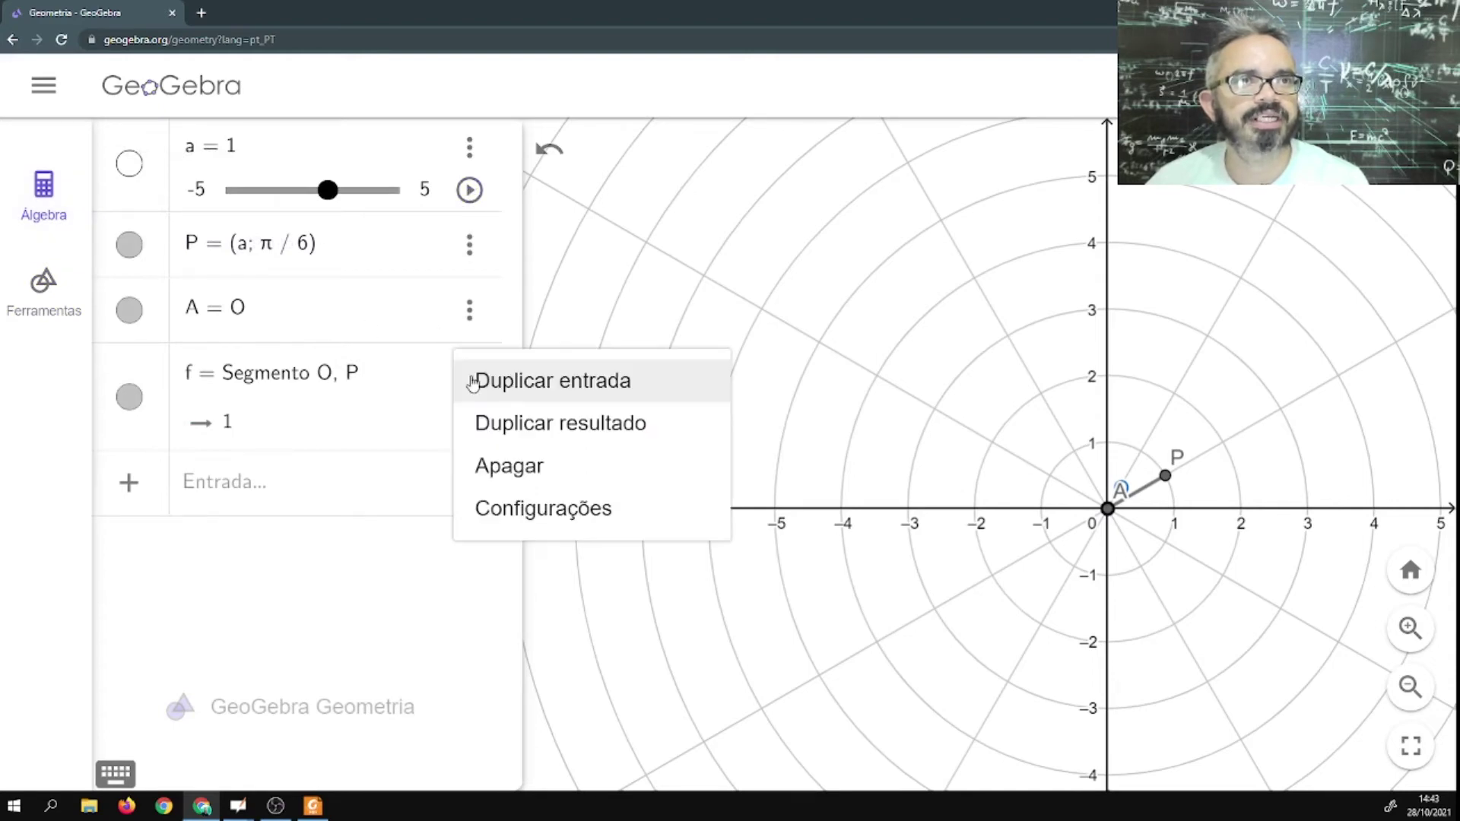
left_click(530, 506)
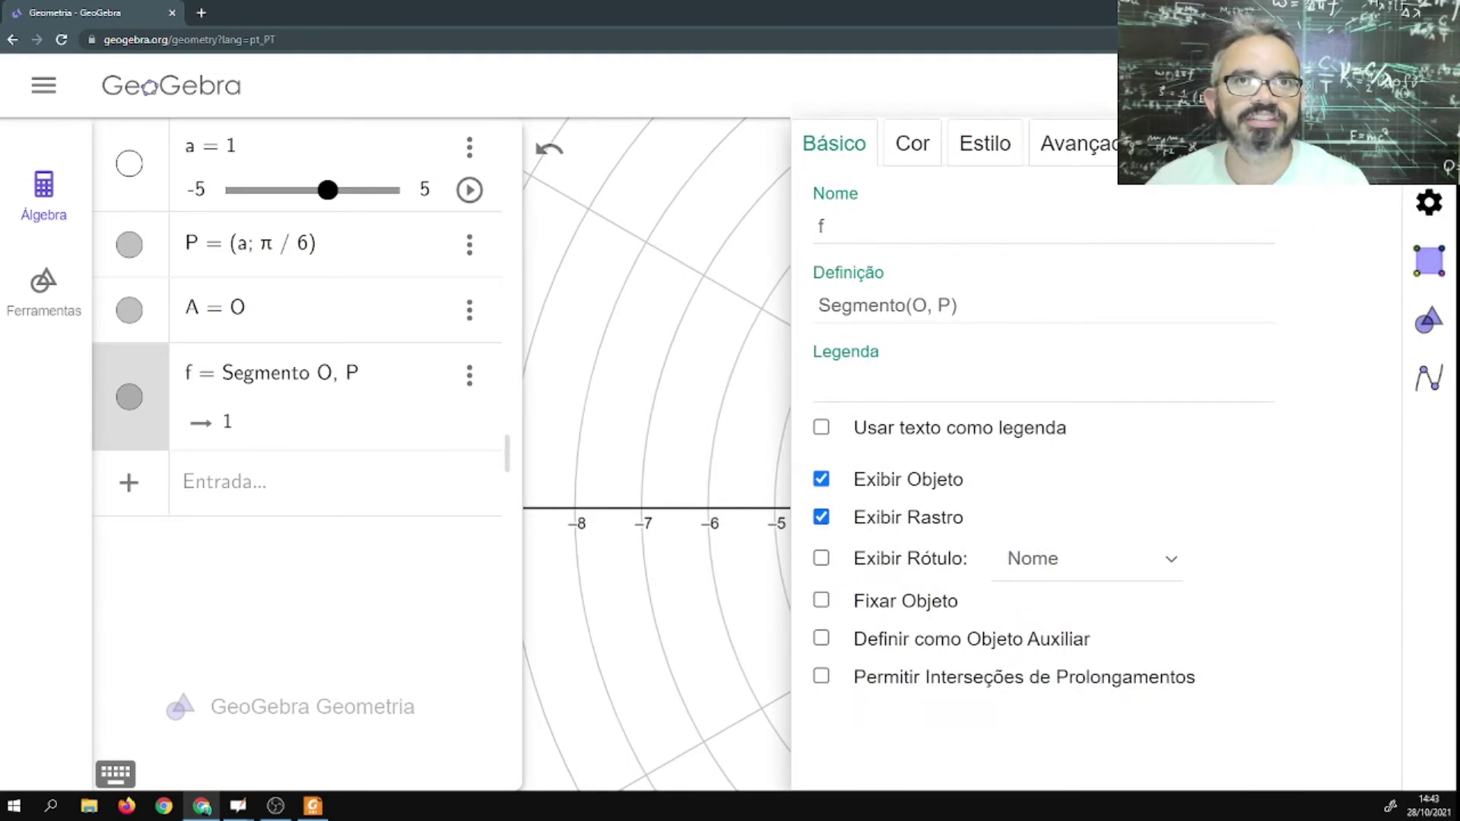
key("Escape")
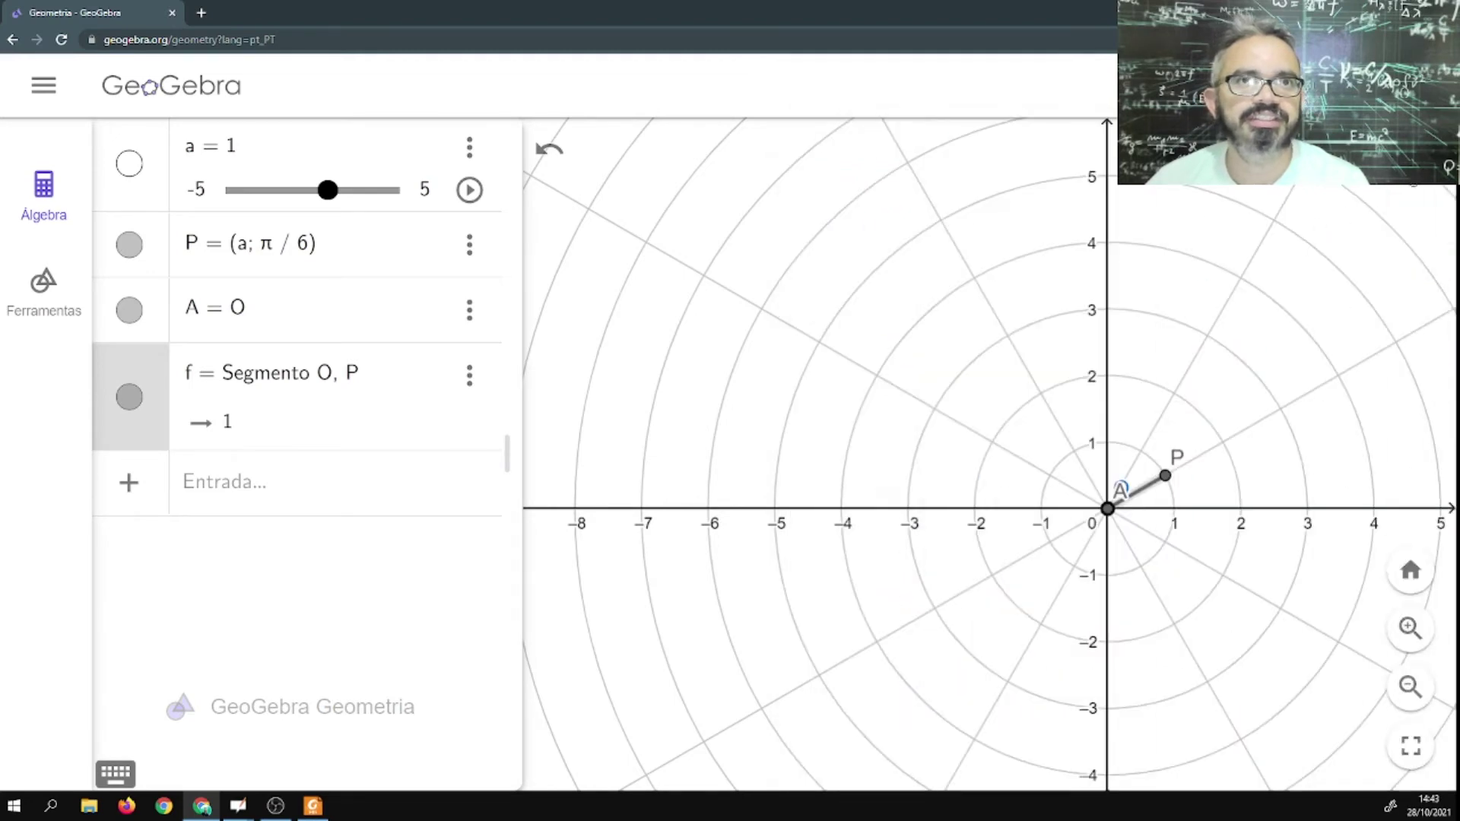
left_click(467, 192)
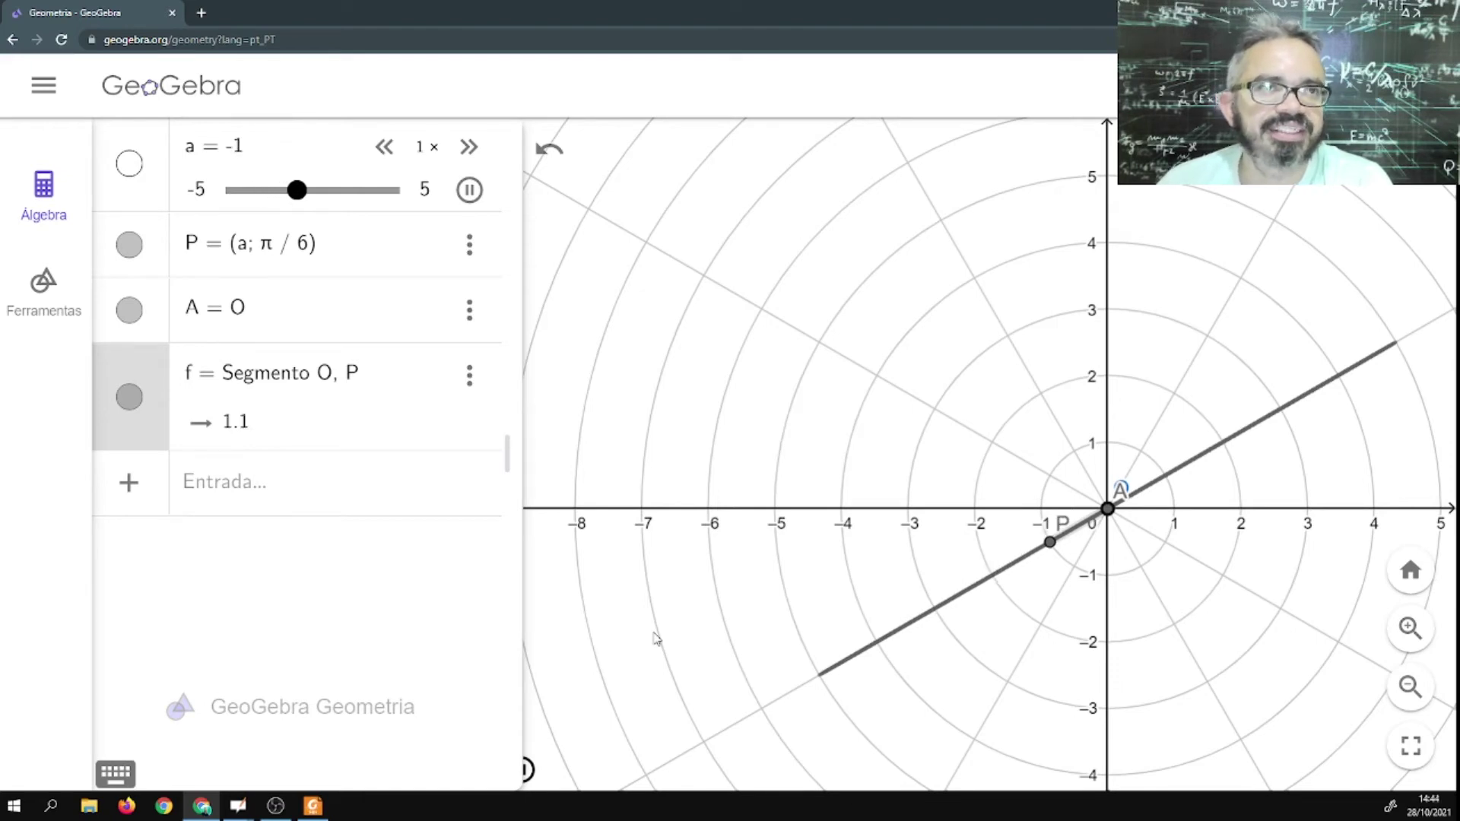
Define point Q in polar coordinates as Q = (a; 7pi/6).
left_click(280, 492)
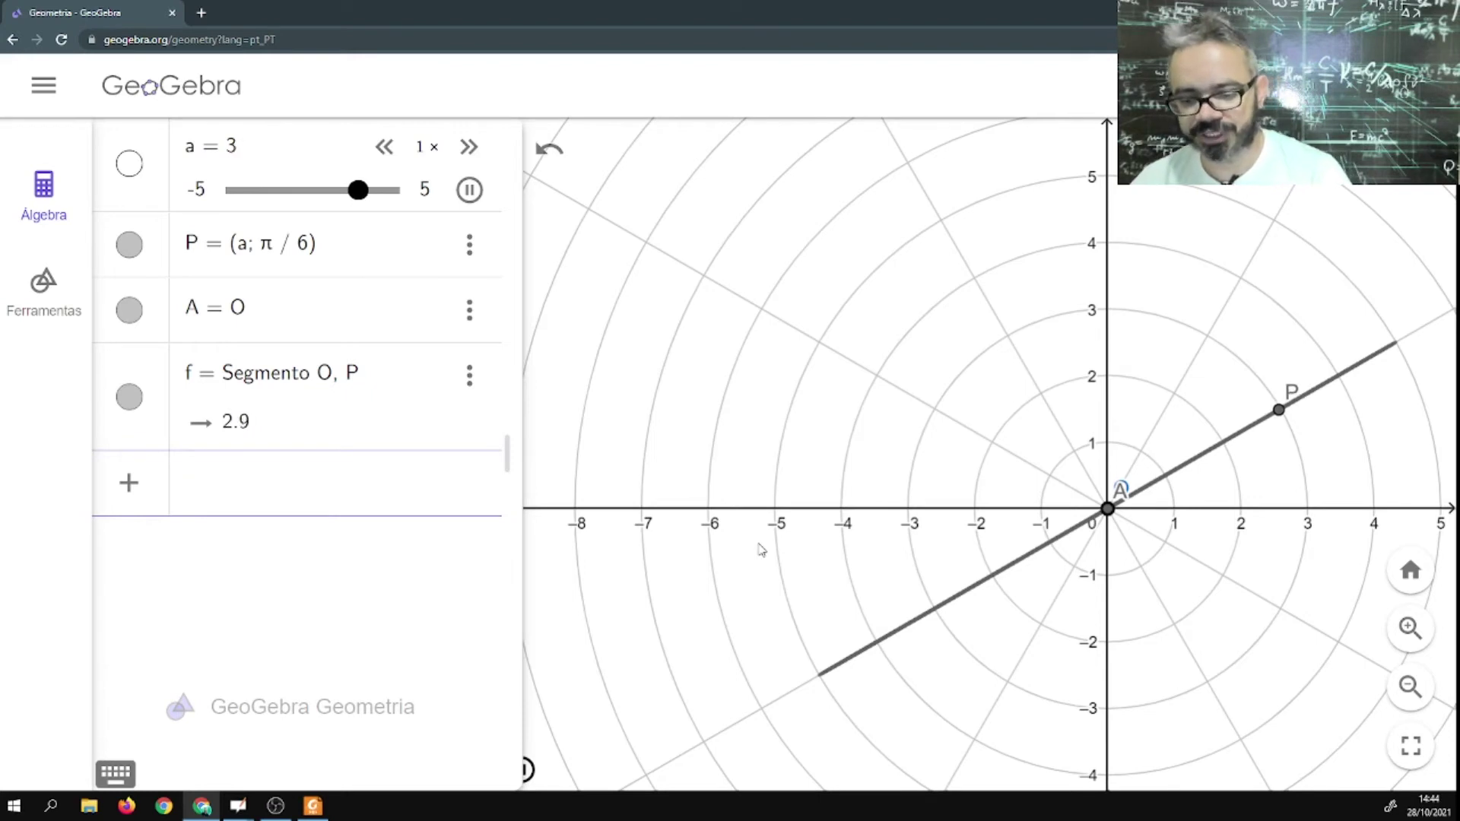
type("Q = ")
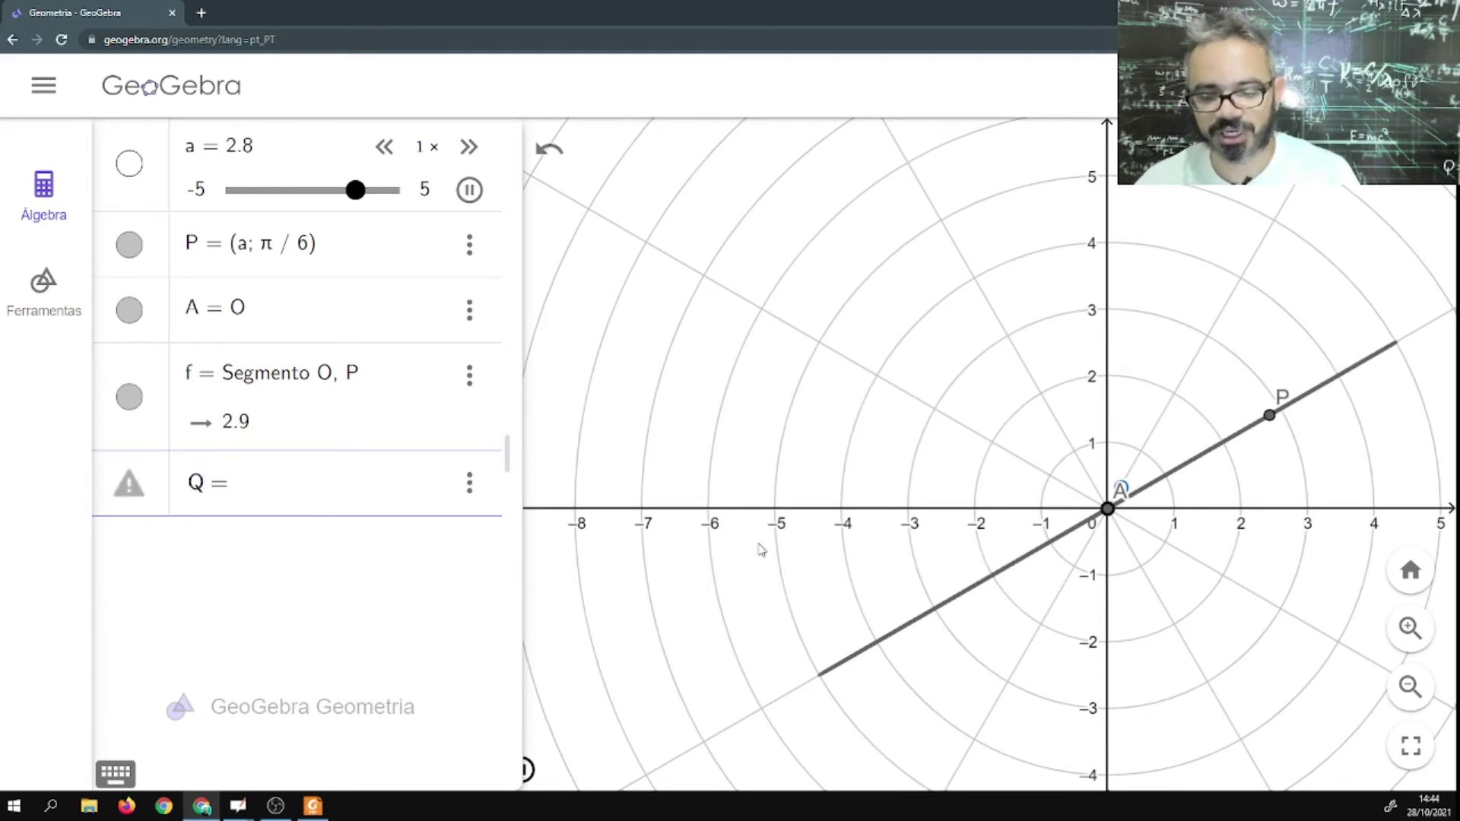
type("(a")
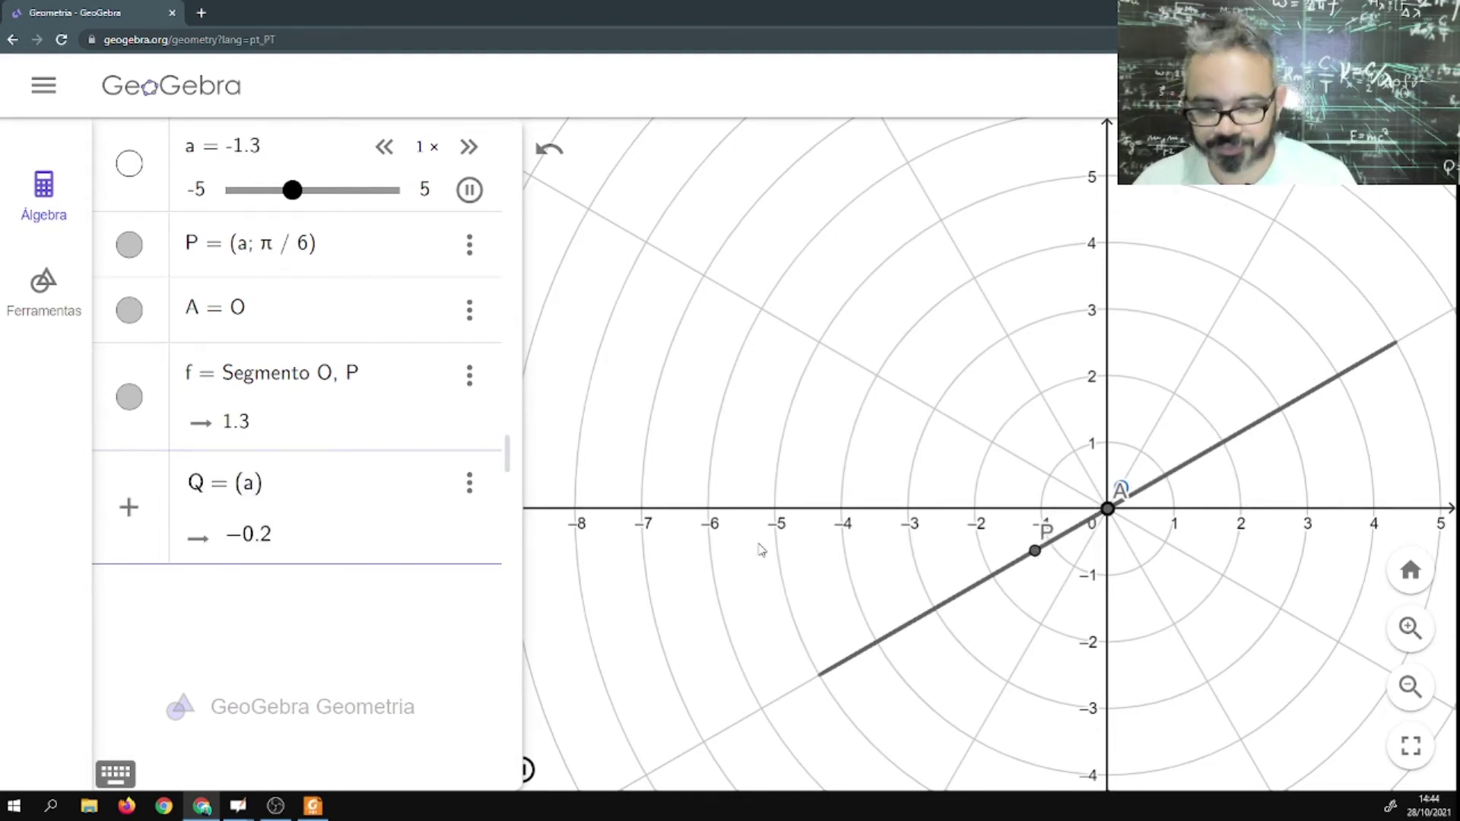
type("; ")
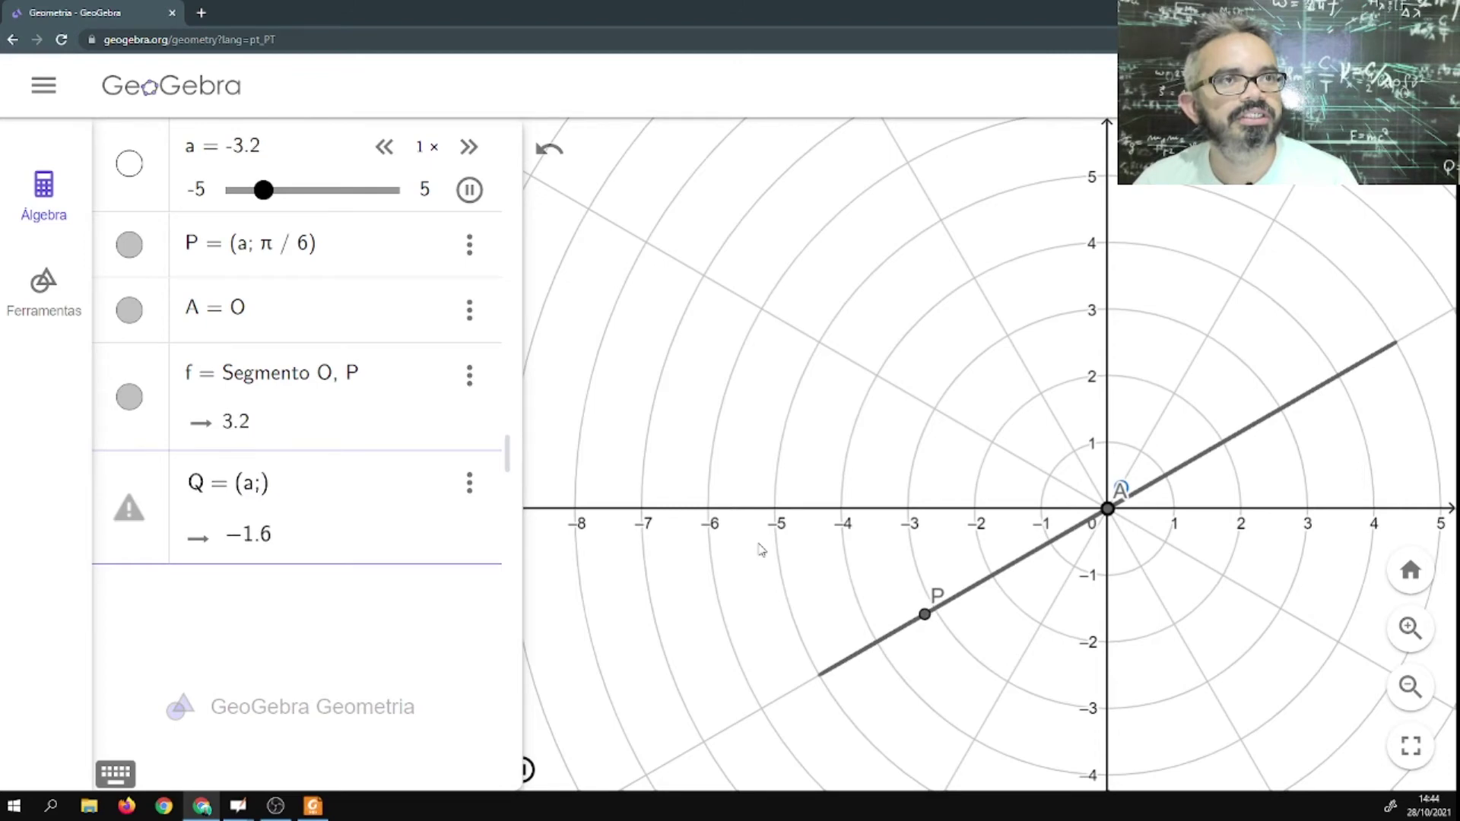
type("7pi/")
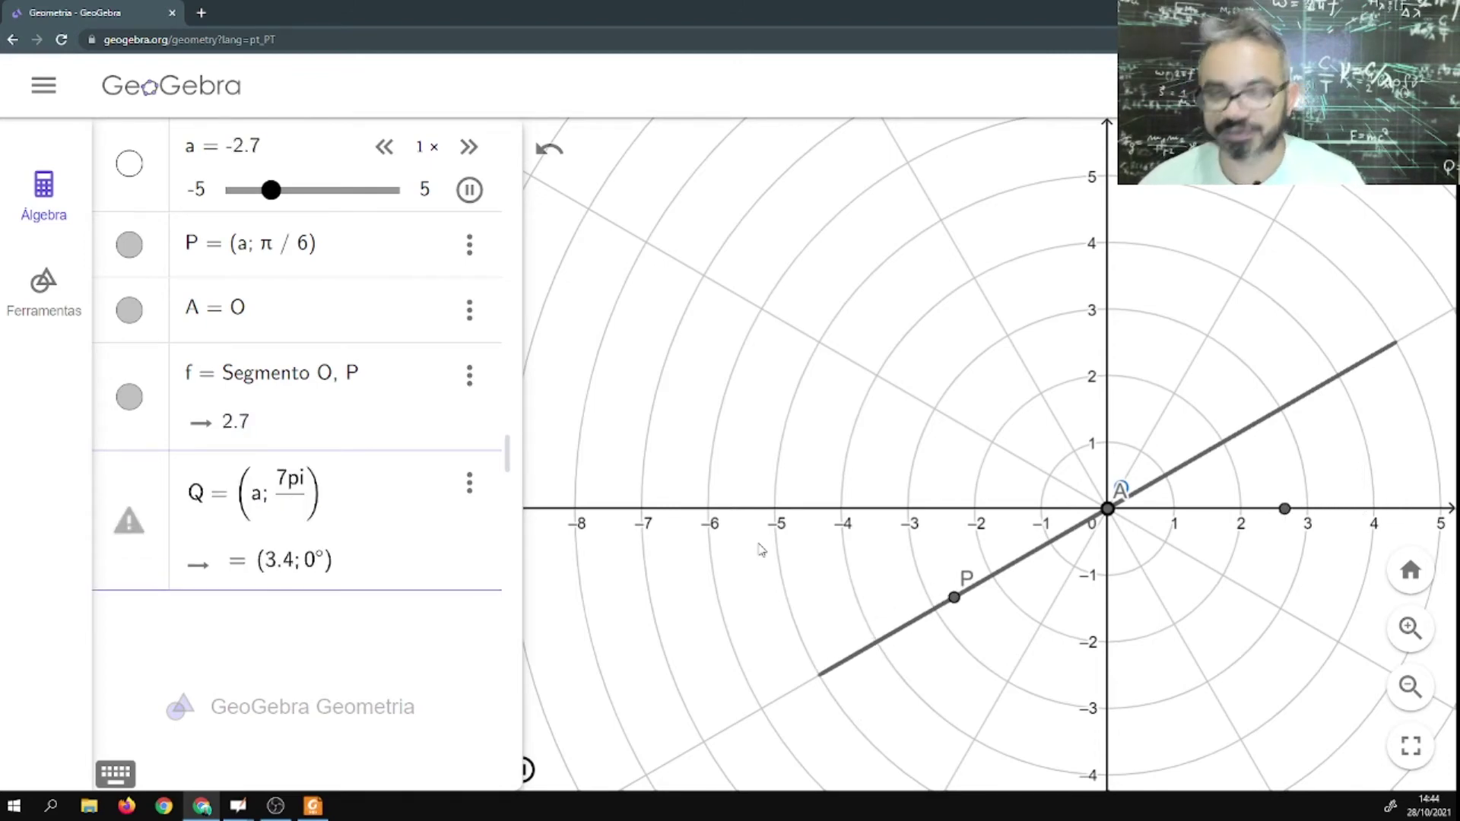
type("6")
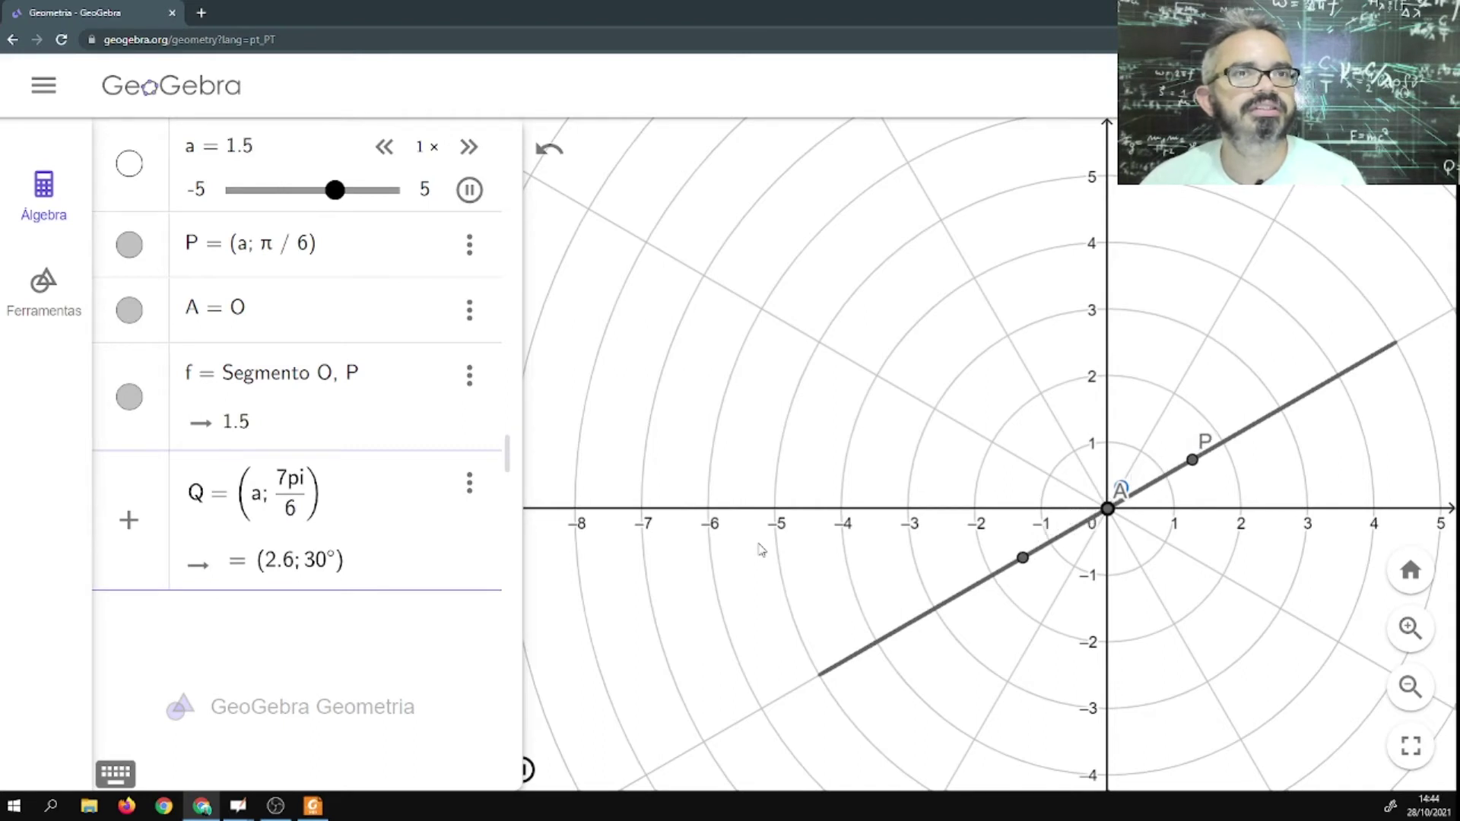
key("Return")
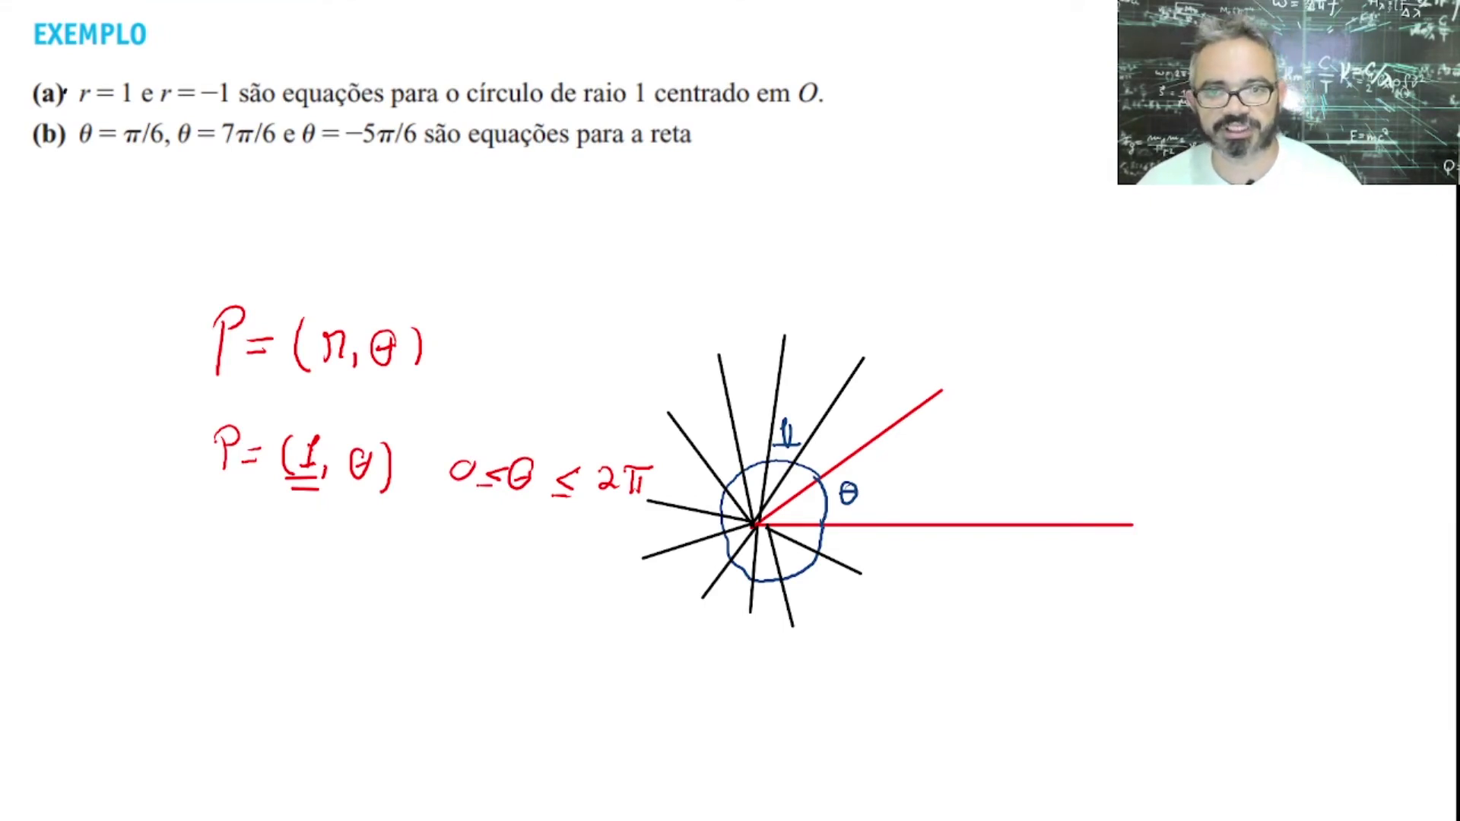
On the example slide, bracket the equations r = 1 and r = −1, underline "raio 1 centrado em O" with an arrow above, and underline item (b).
left_click_drag(157, 51, 209, 59)
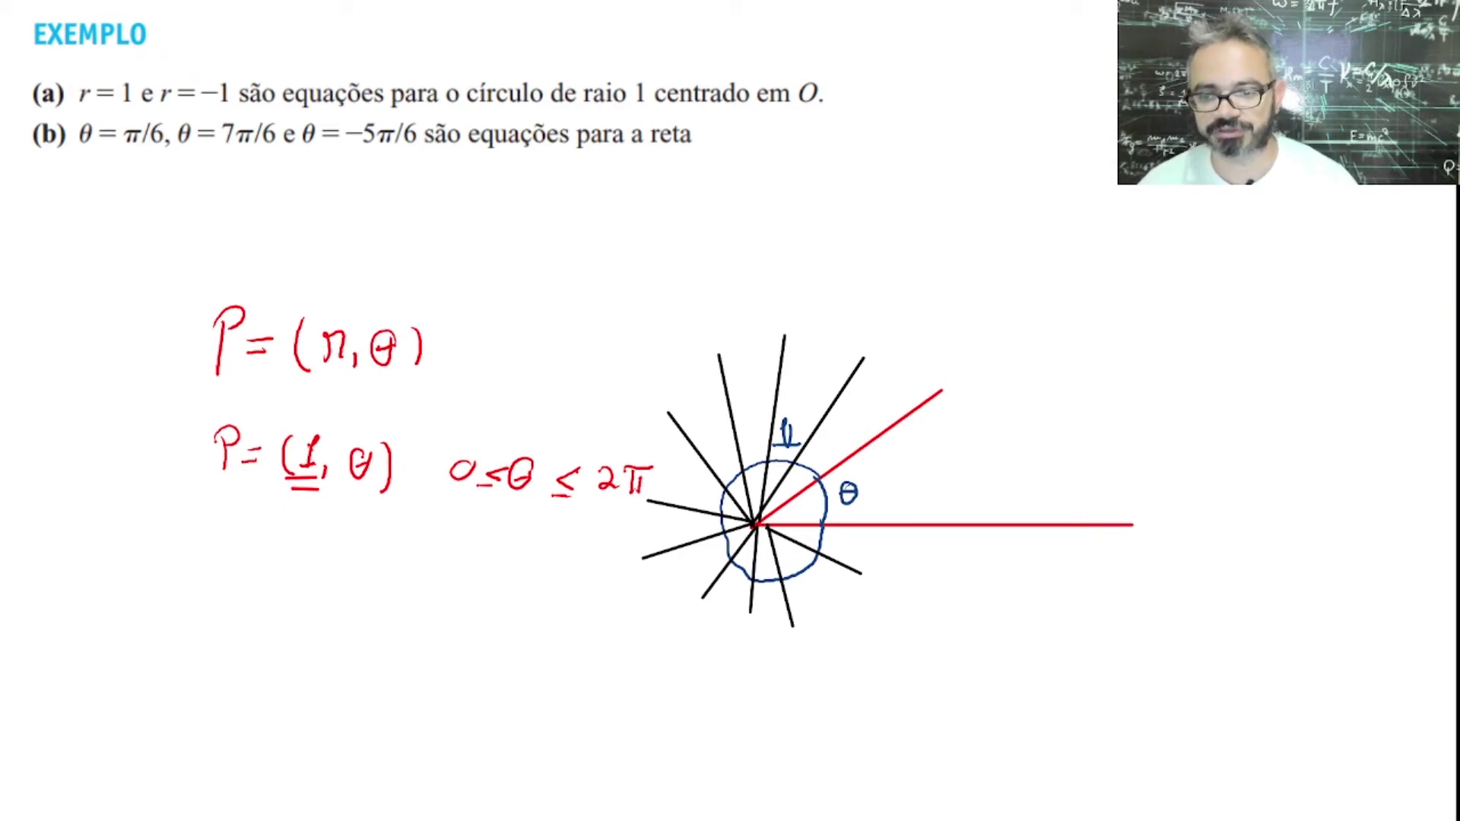
mouse_move(124, 63)
left_mouse_down()
mouse_move(233, 57)
mouse_move(248, 75)
left_mouse_up()
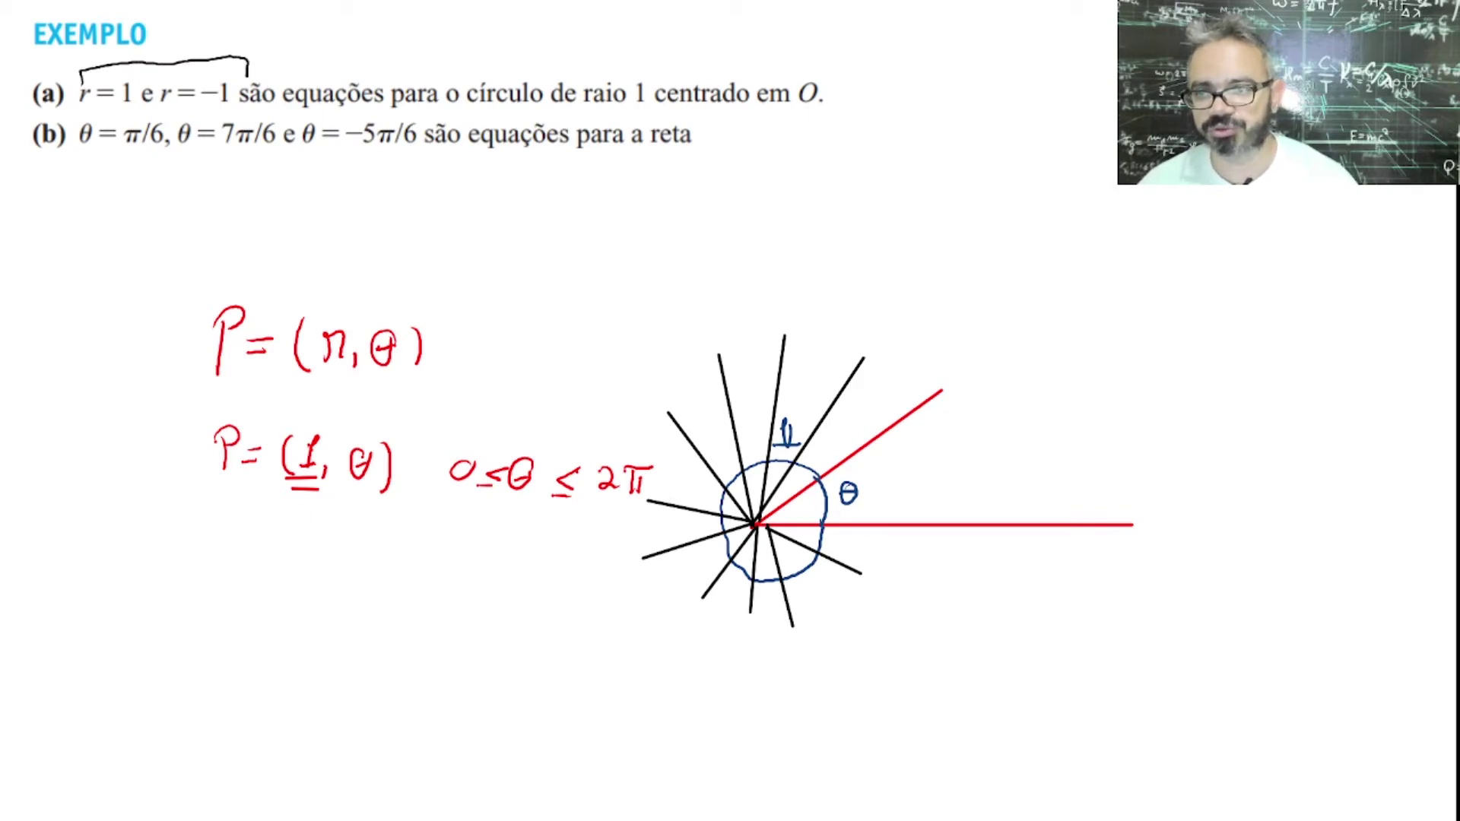
left_click_drag(566, 112, 853, 107)
mouse_move(595, 24)
left_mouse_down()
mouse_move(634, 58)
mouse_move(644, 48)
left_mouse_up()
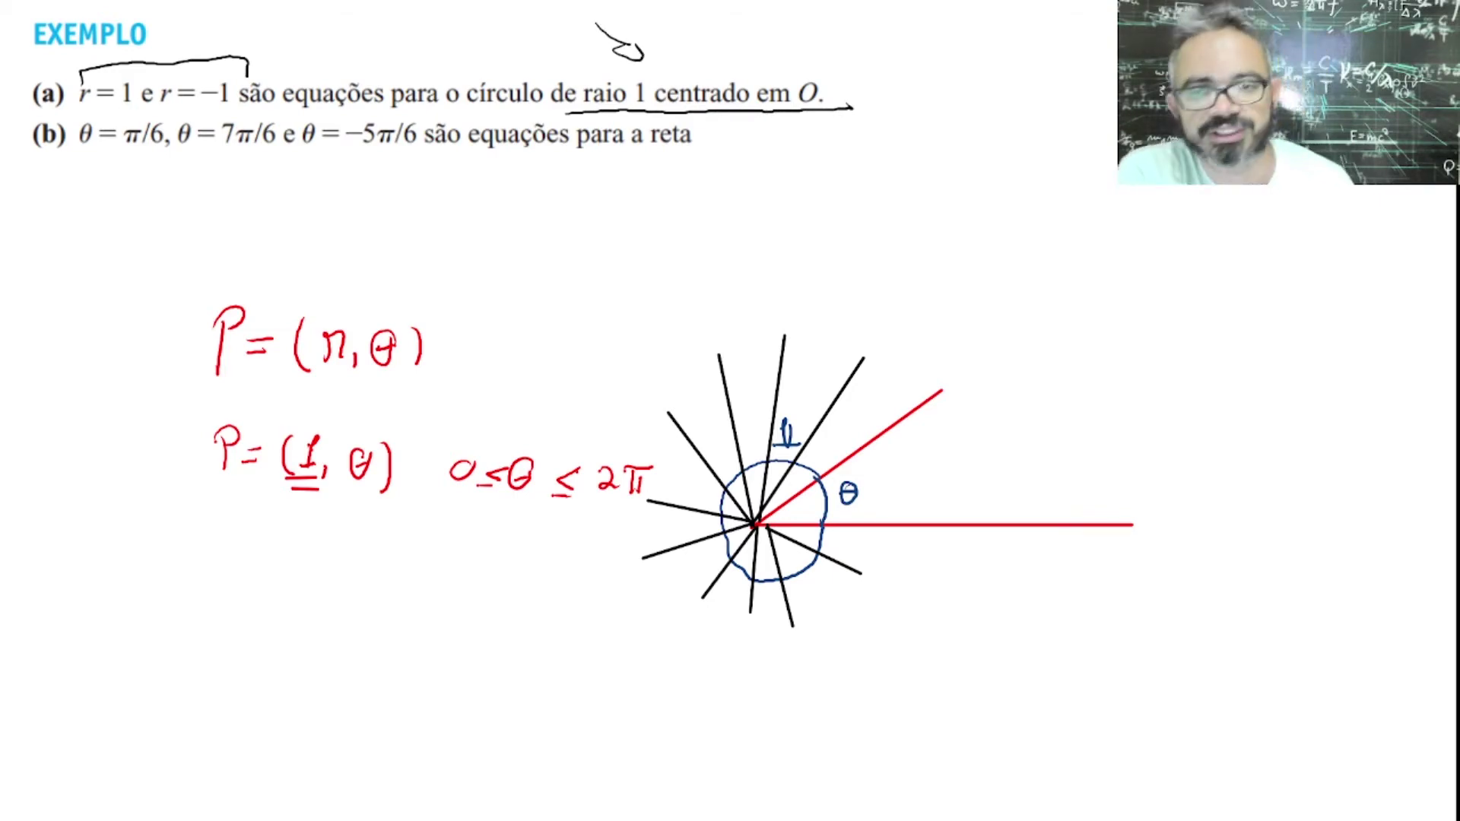
left_click_drag(74, 154, 254, 155)
left_click_drag(274, 152, 722, 144)
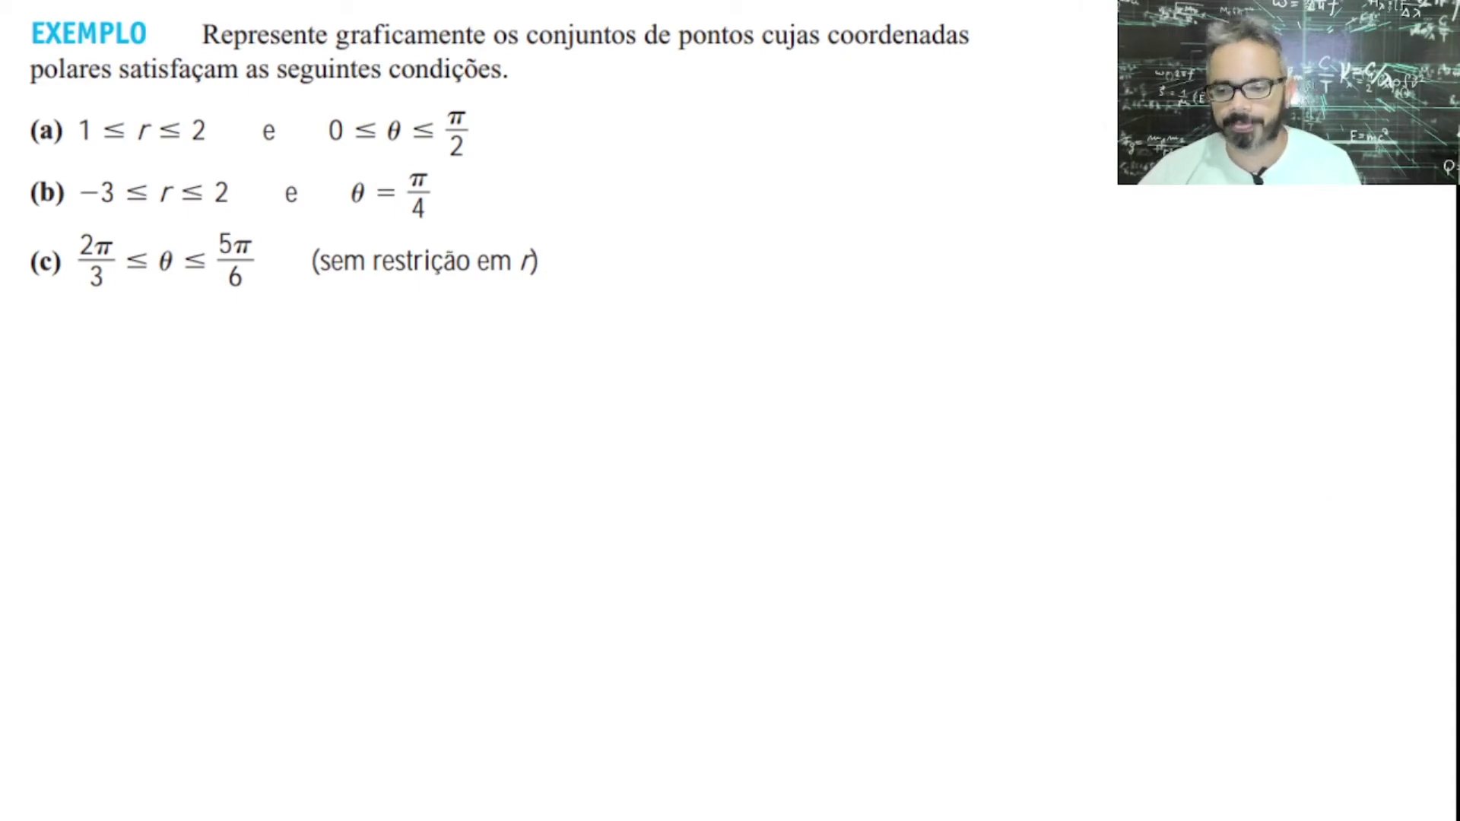
Switch to GeoGebra and reload the page to start from an empty construction.
key("alt+Tab")
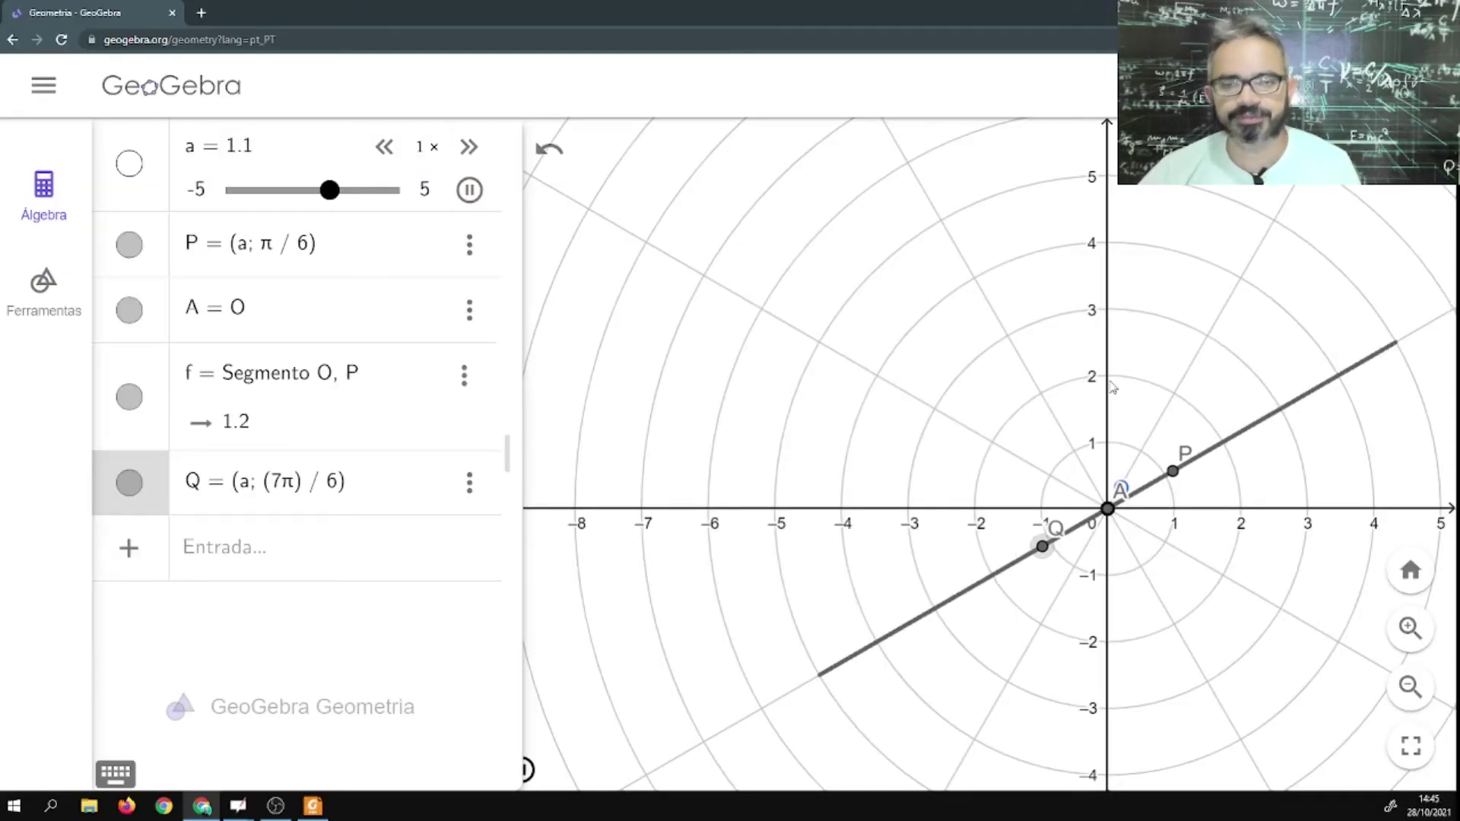
key("ctrl+l")
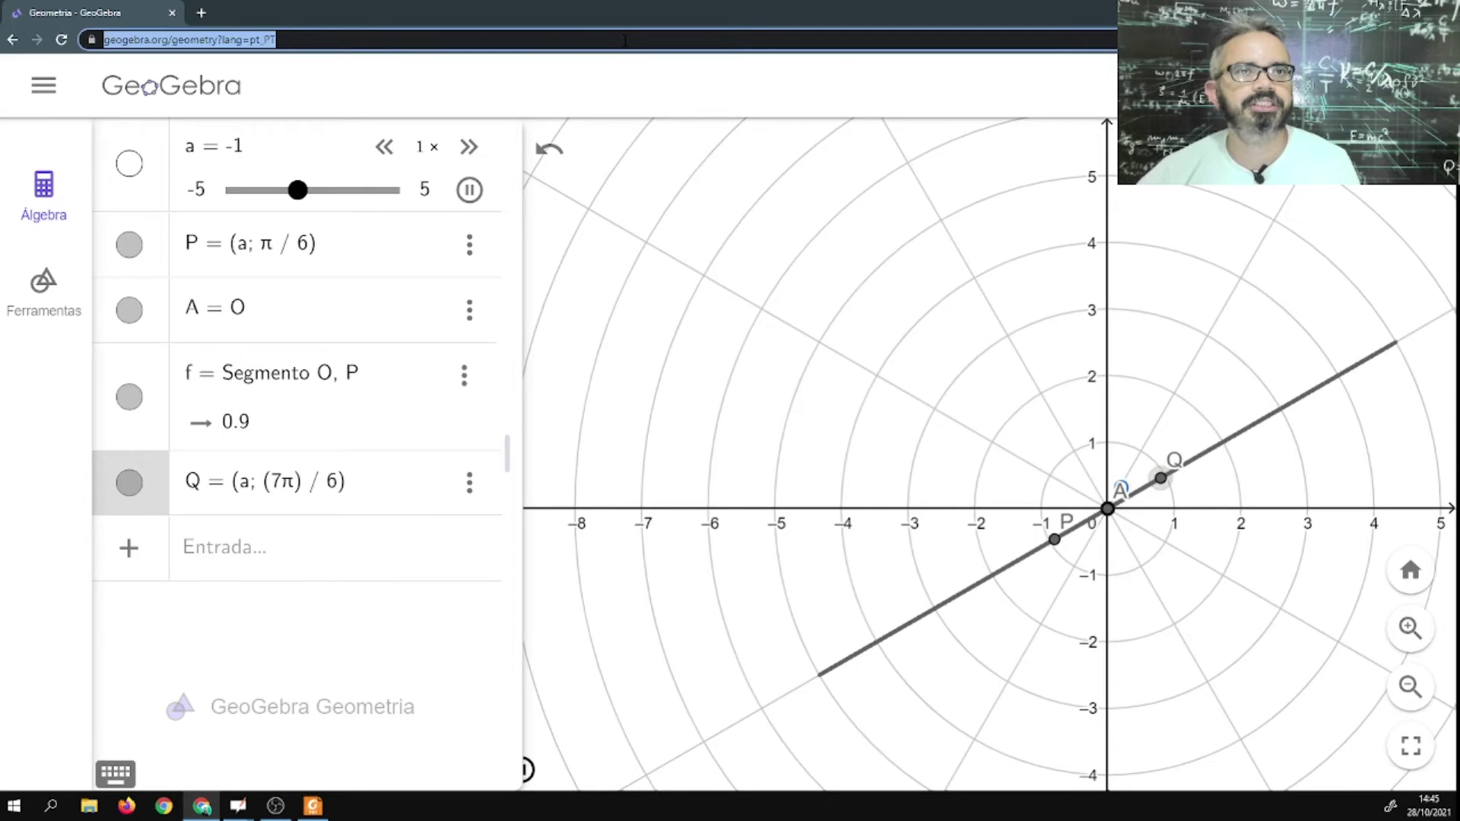
key("Return")
left_click(763, 133)
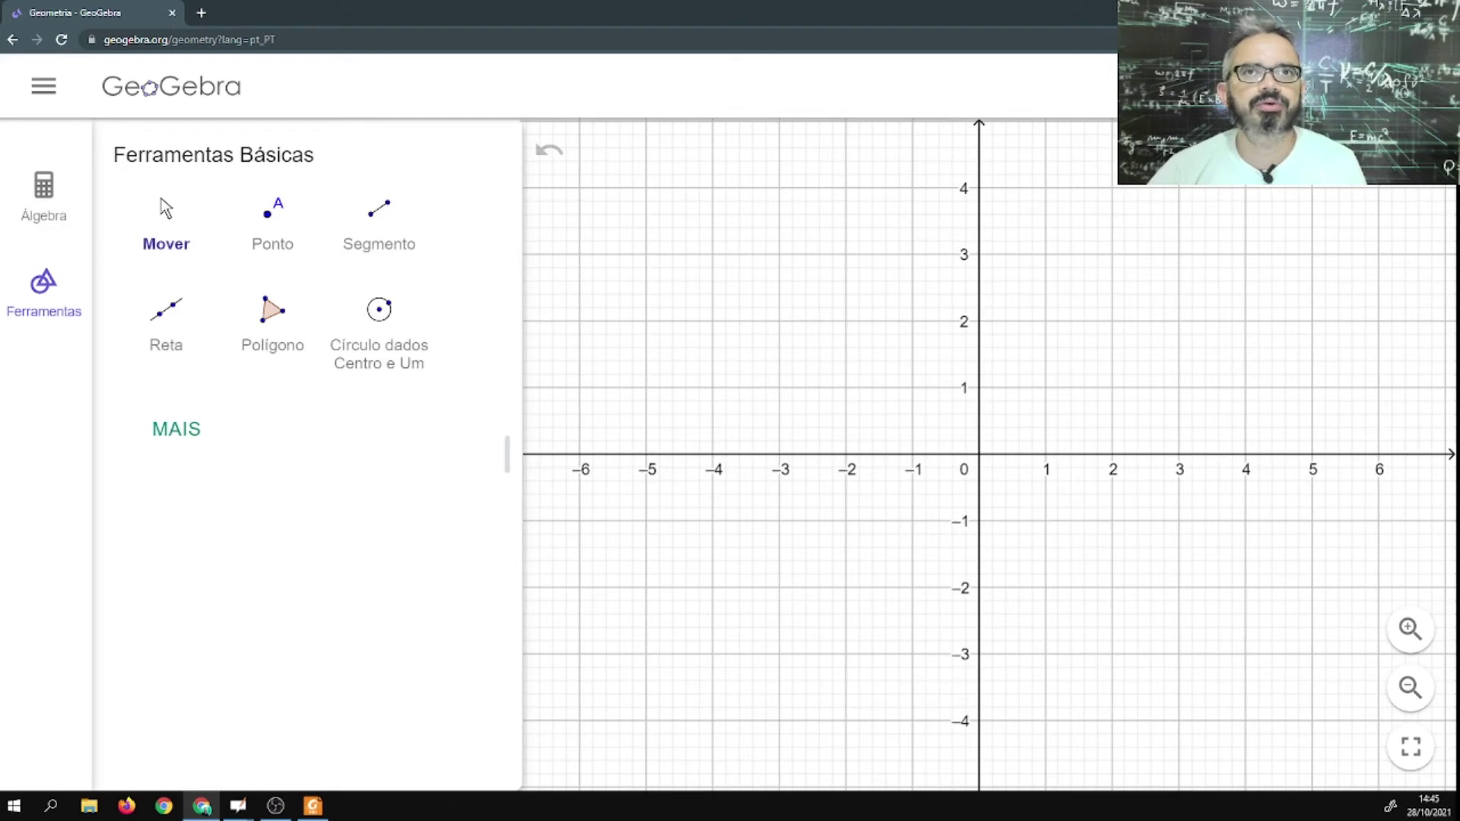
Change the grid to Polar and show the Algebra view.
right_click(1354, 141)
left_click(1280, 221)
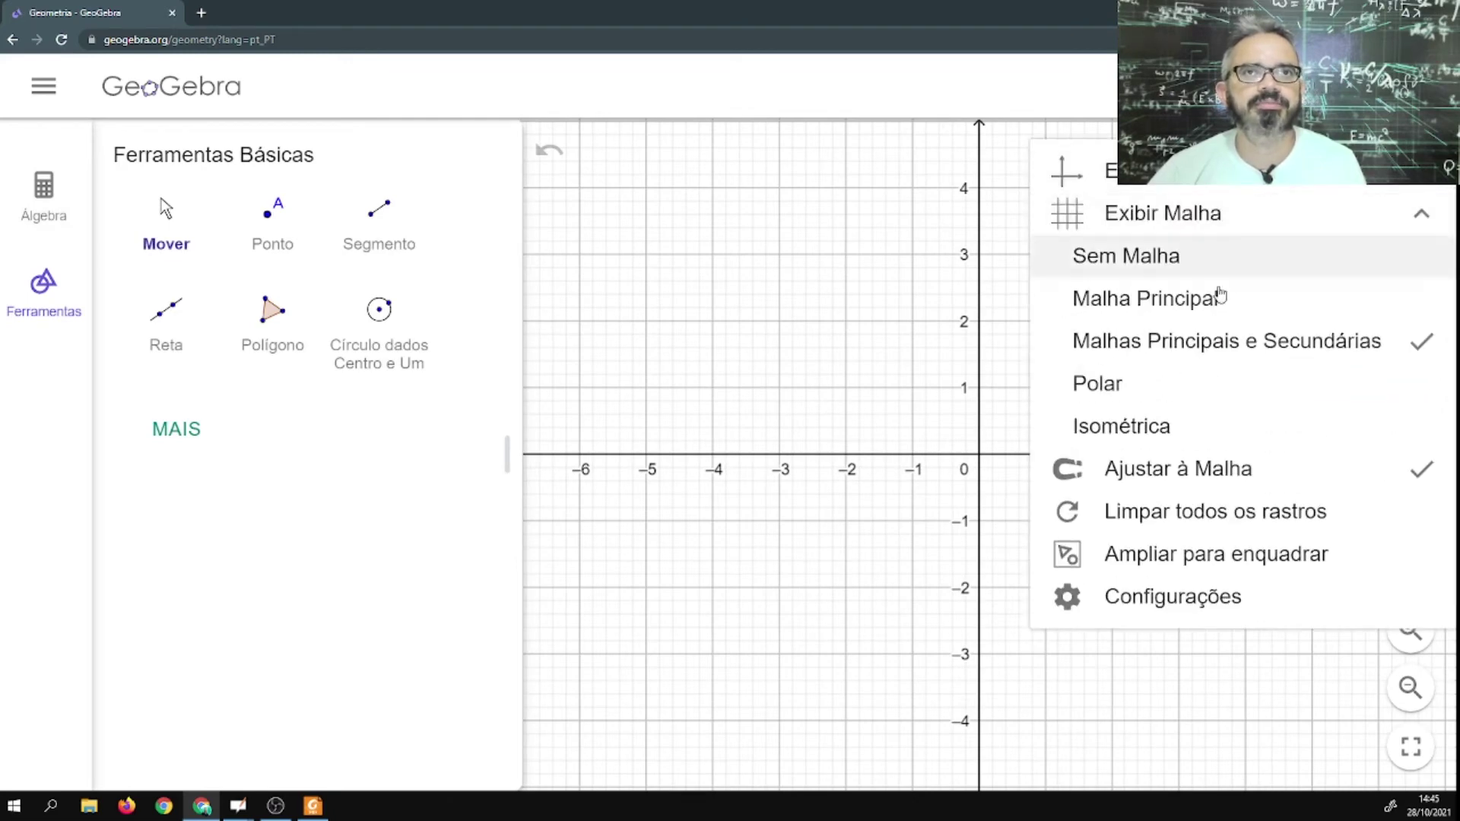
left_click(1185, 405)
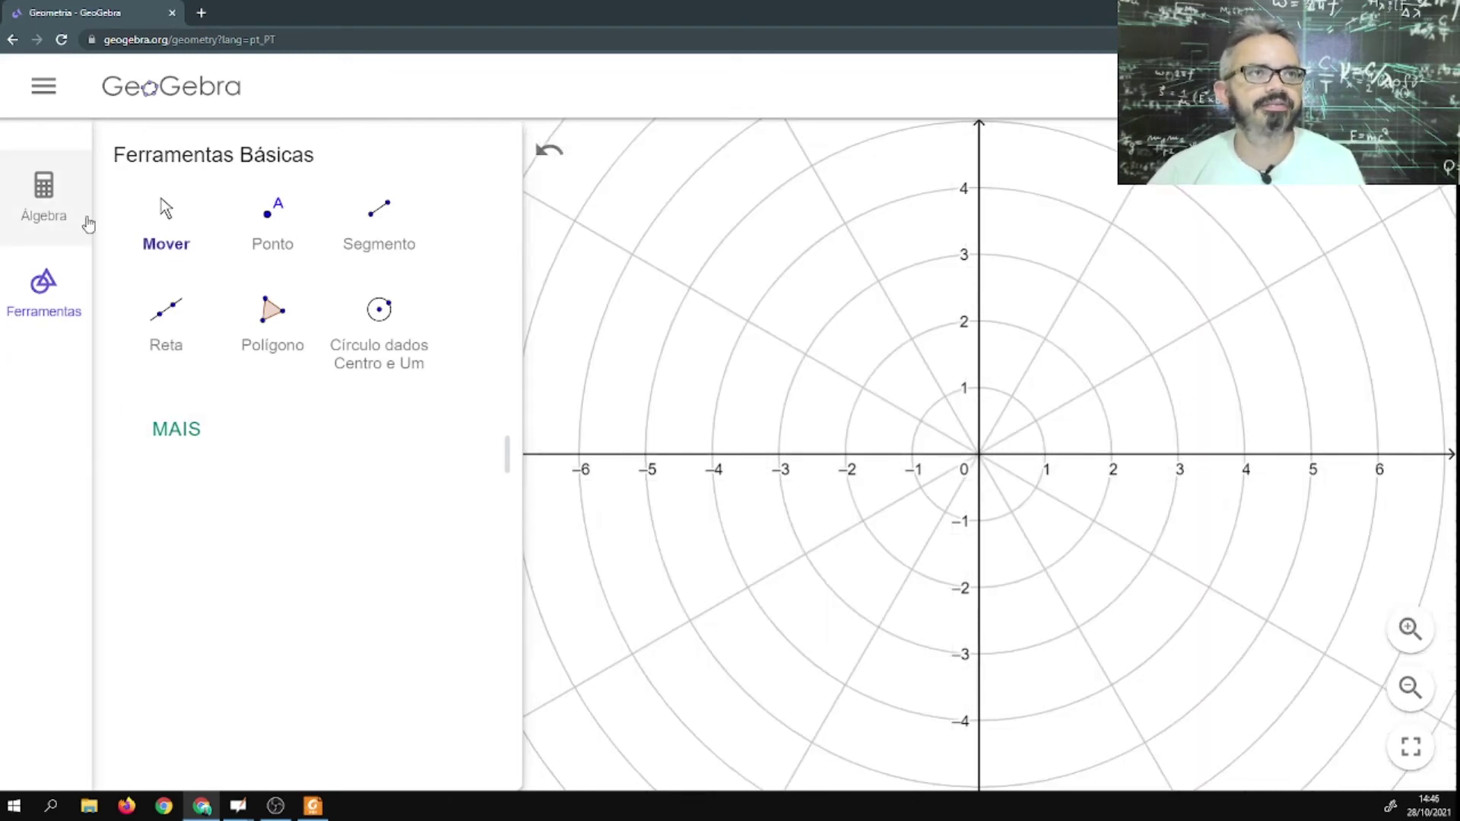
left_click(61, 211)
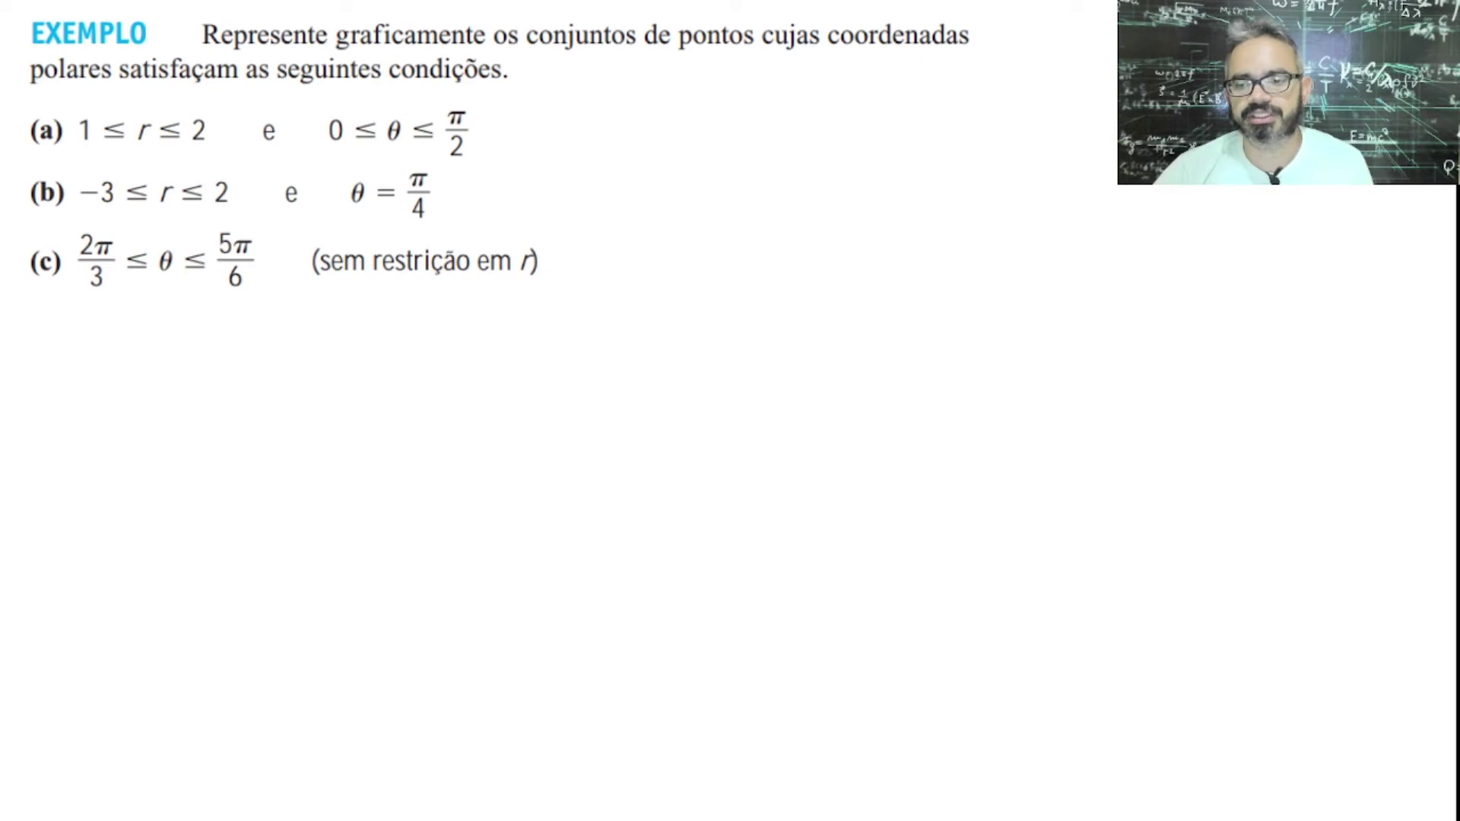
Switch back to GeoGebra from the example slide, activate the empty algebra entry and enlarge the page several levels.
key("alt+Tab")
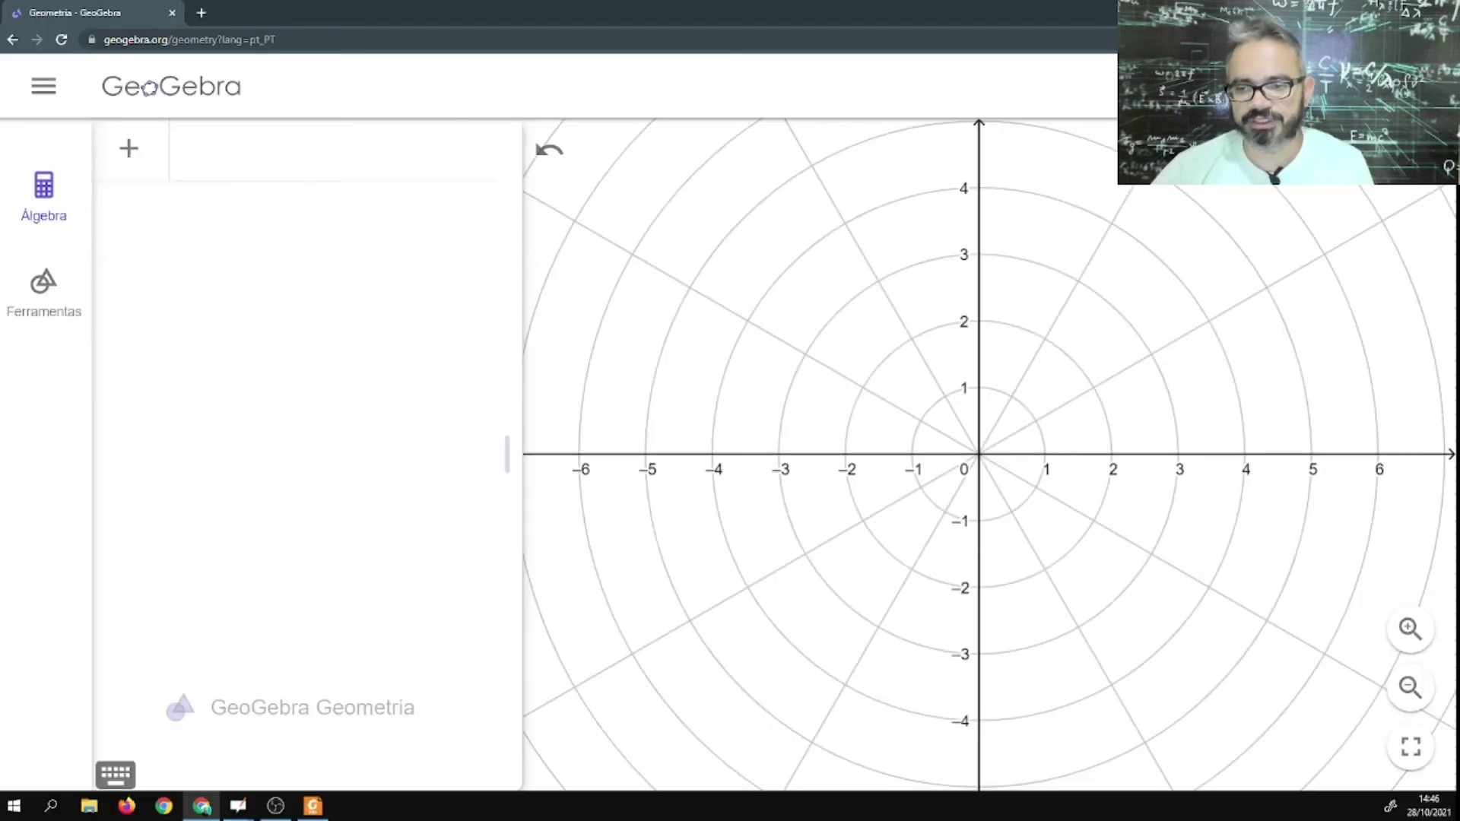
left_click(205, 147)
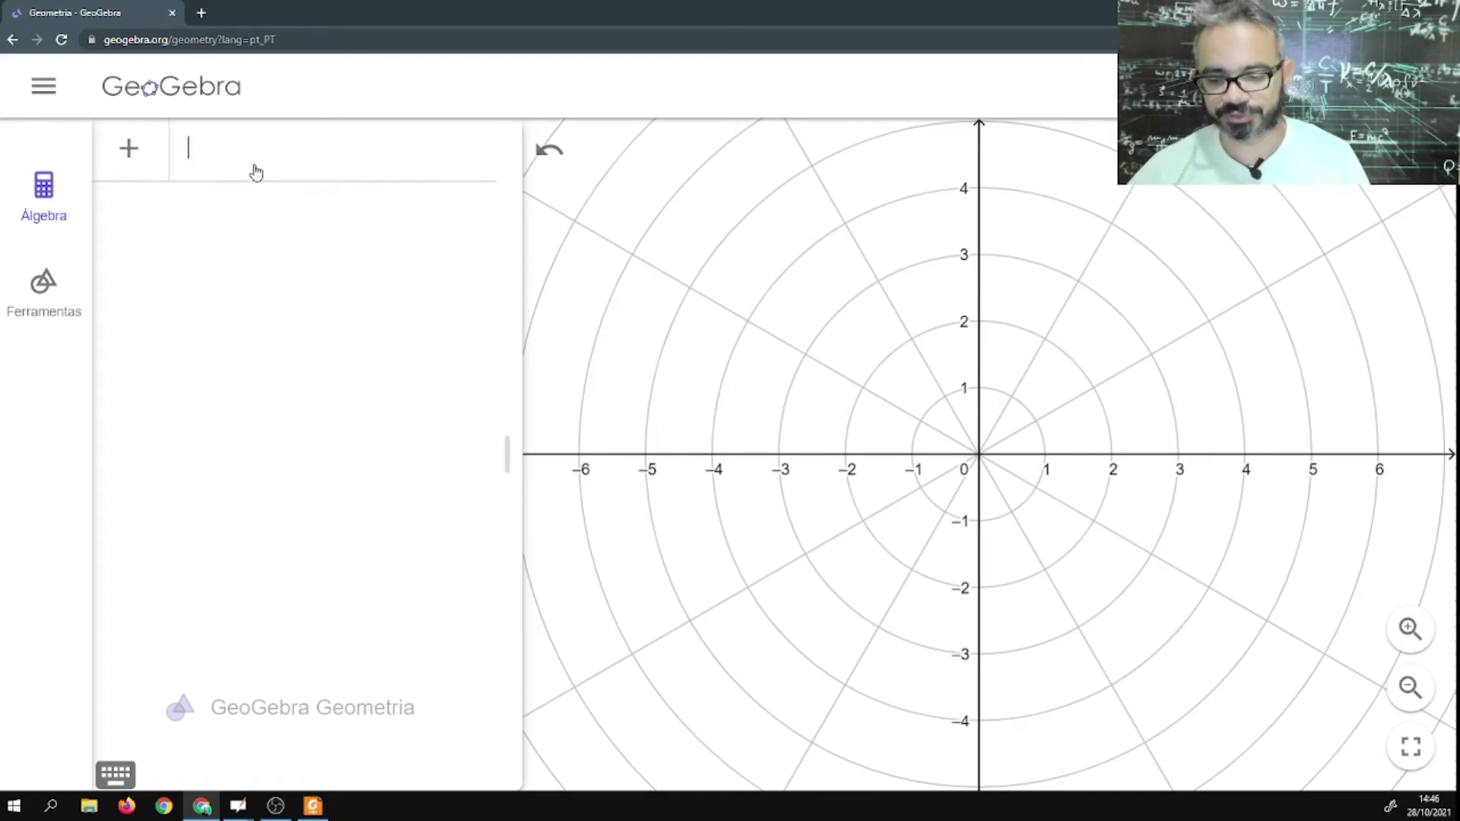
key("ctrl+plus")
key("ctrl+plus")
key("ctrl+plus")
key("ctrl+plus")
key("ctrl+plus")
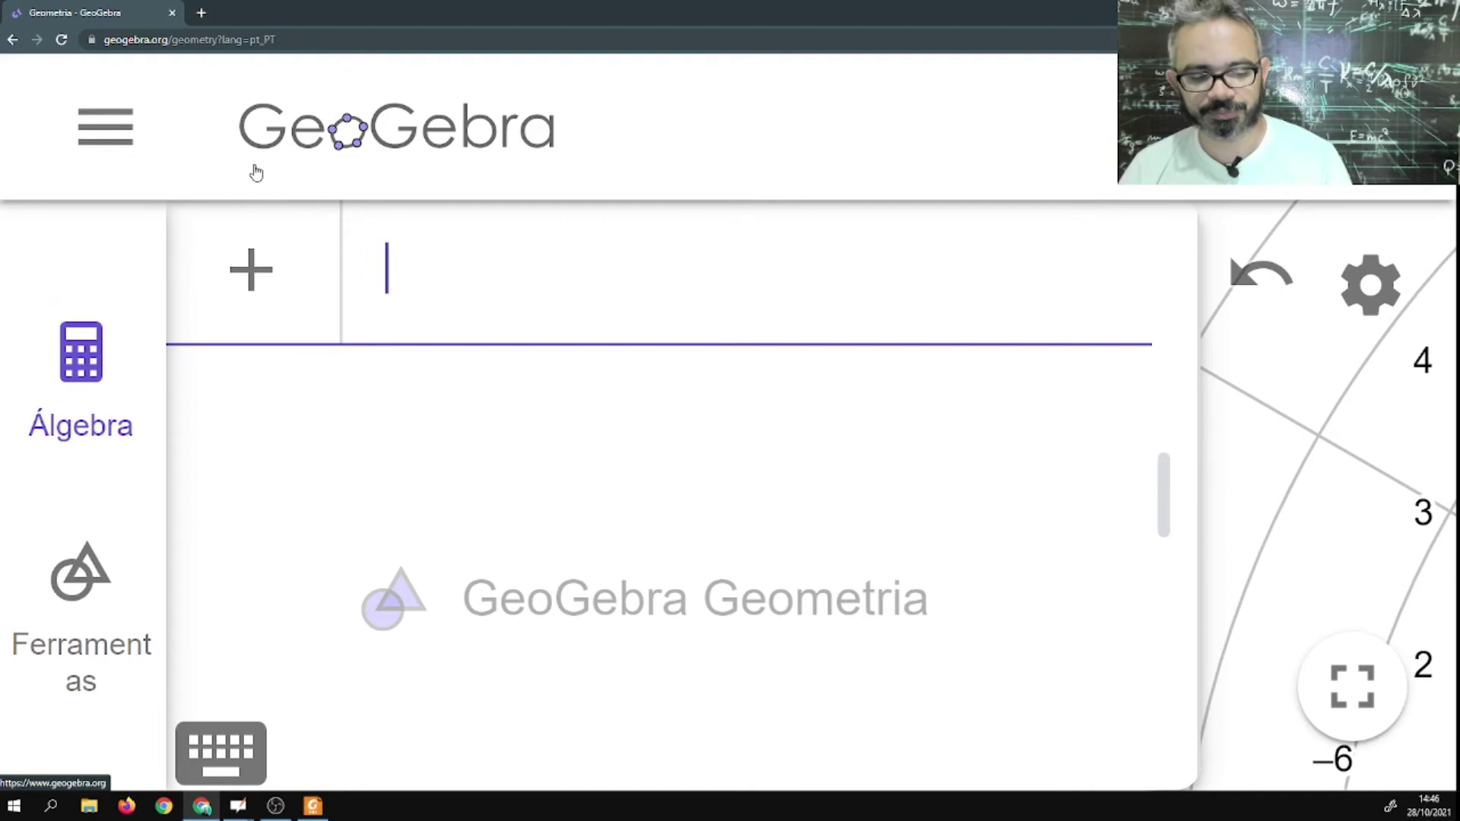
type("a")
key("Return")
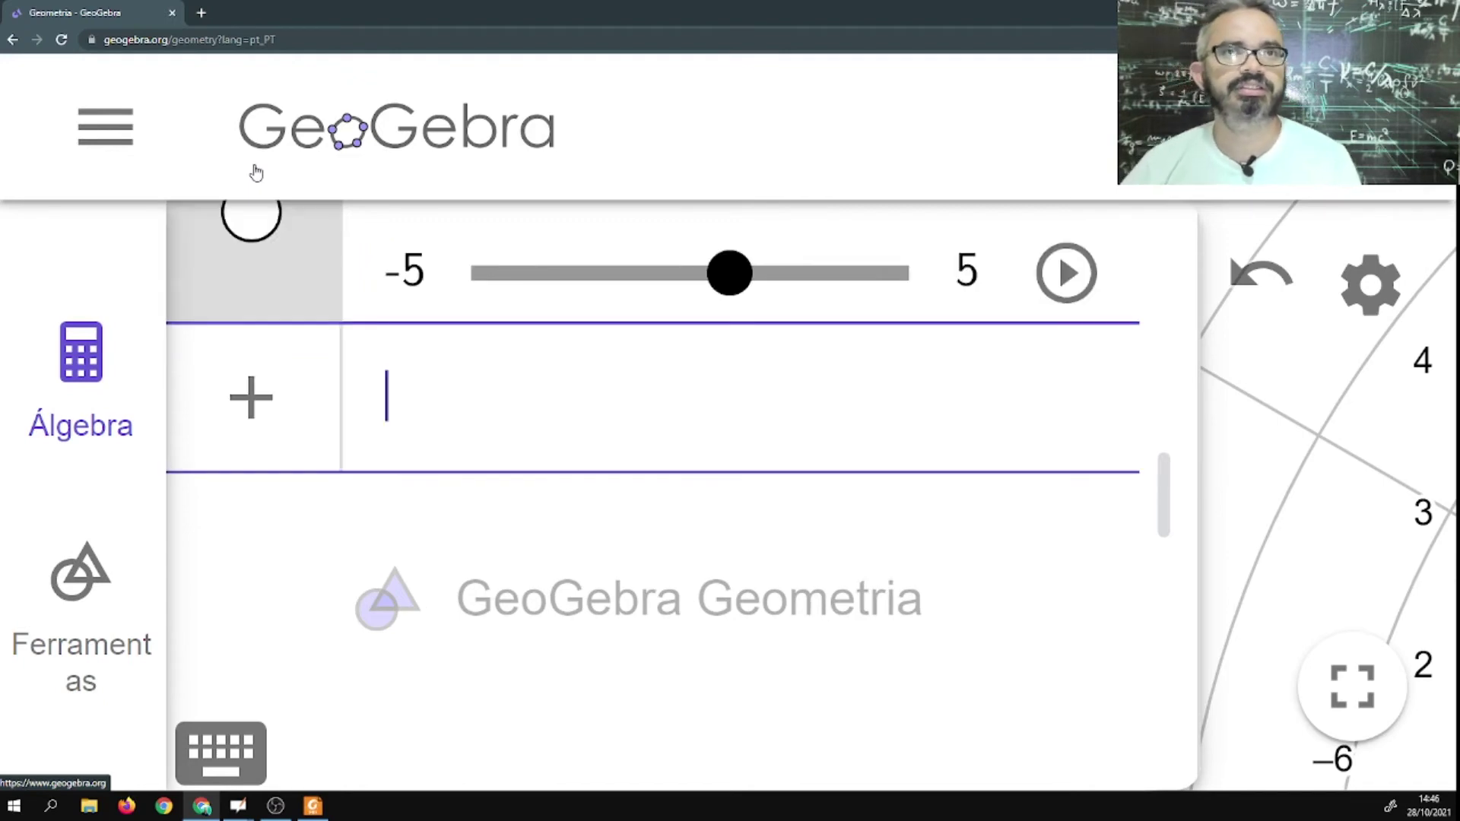
scroll(748, 293, "up", 1)
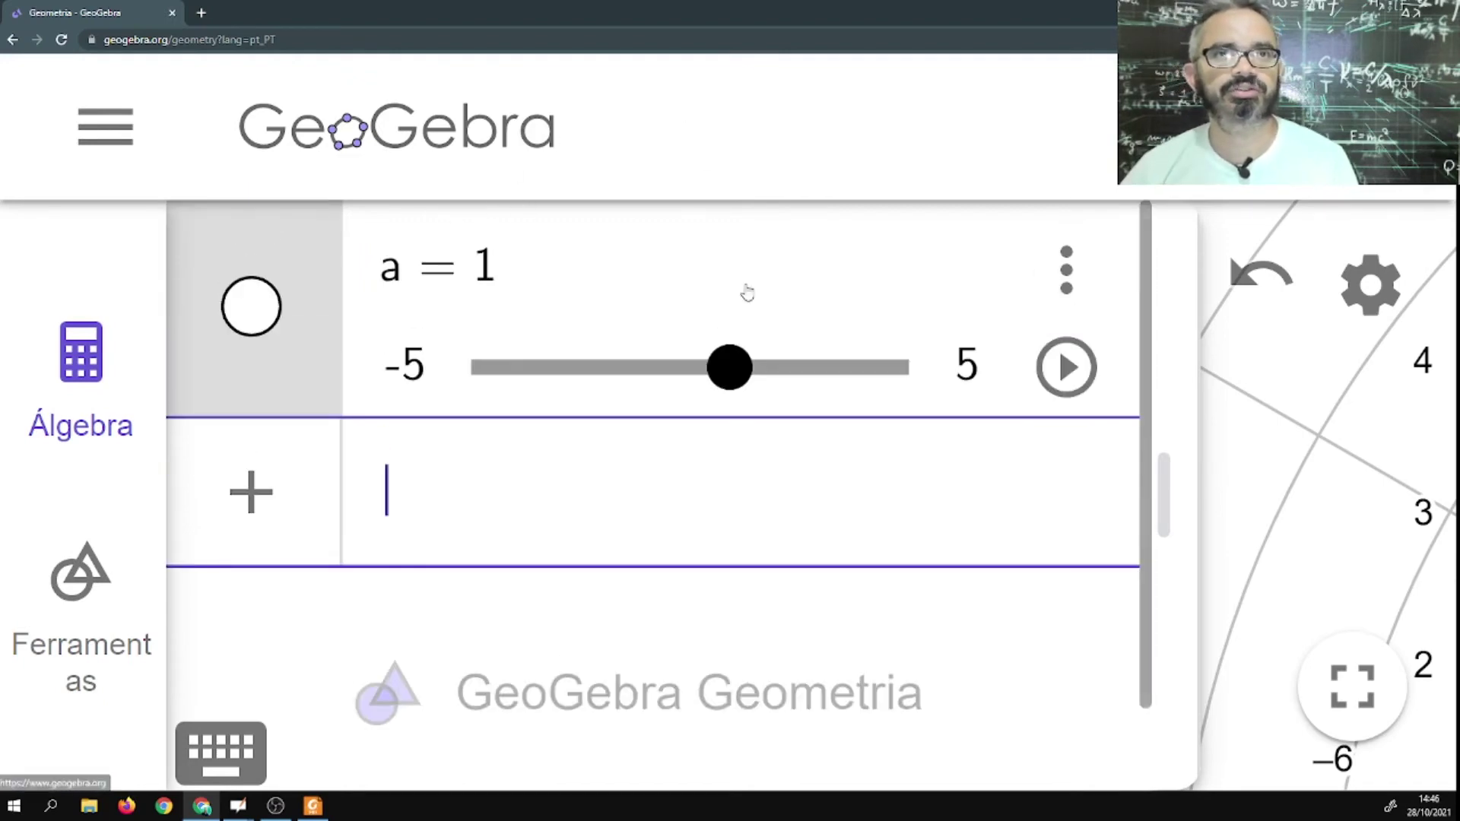
left_click(1066, 270)
left_click(1012, 460)
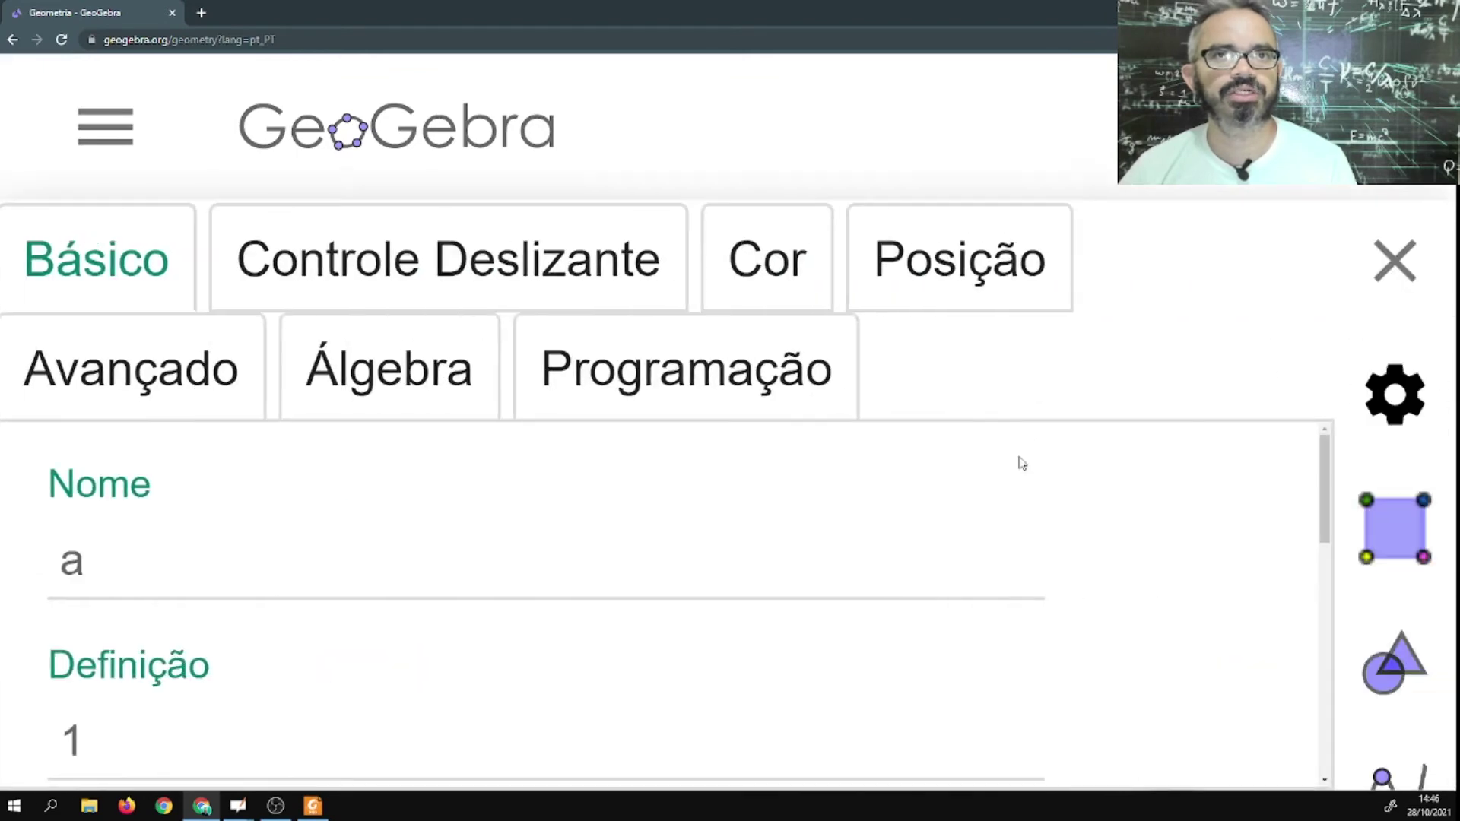
left_click(365, 282)
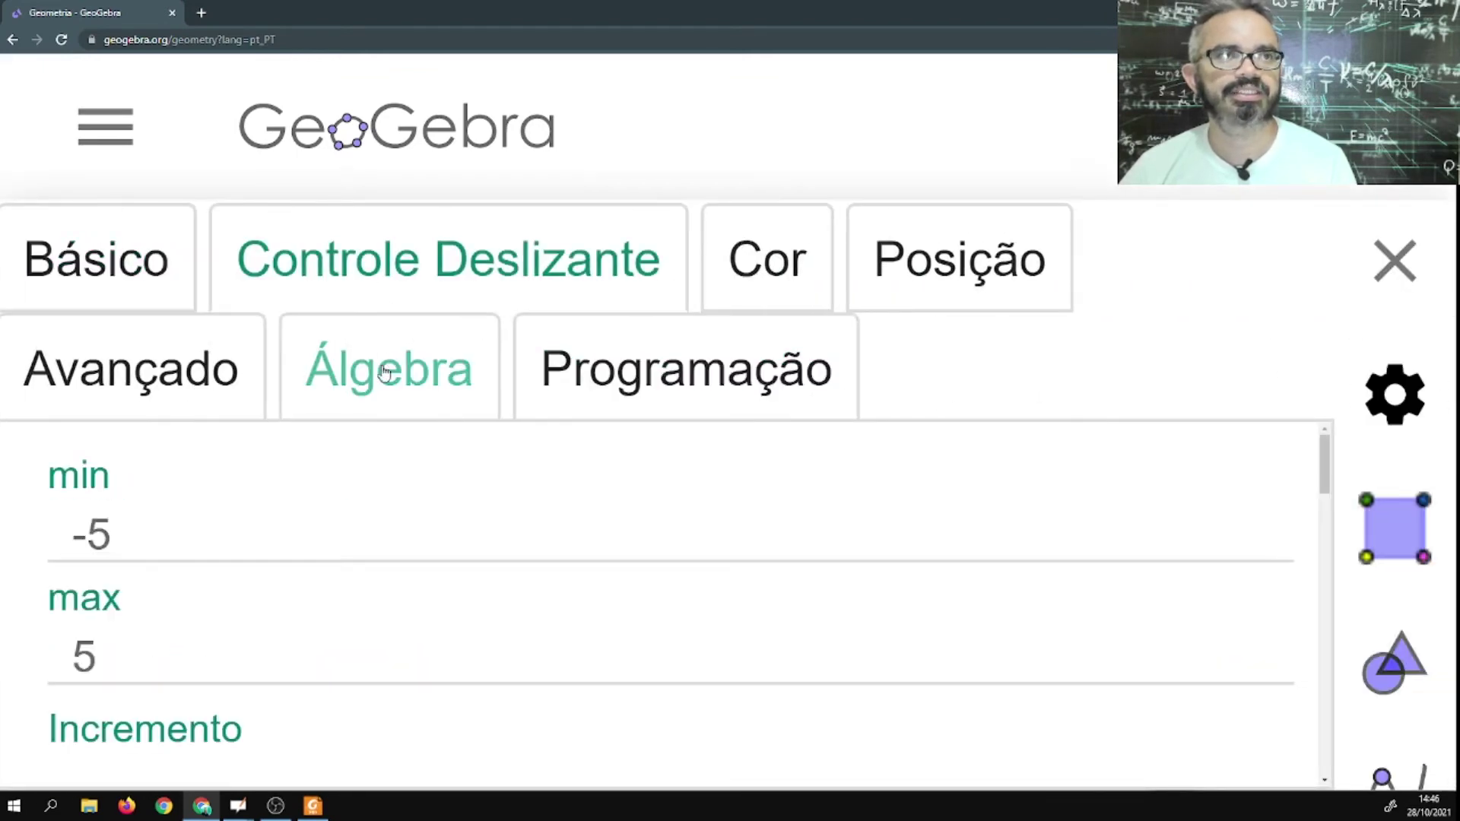
left_click(158, 534)
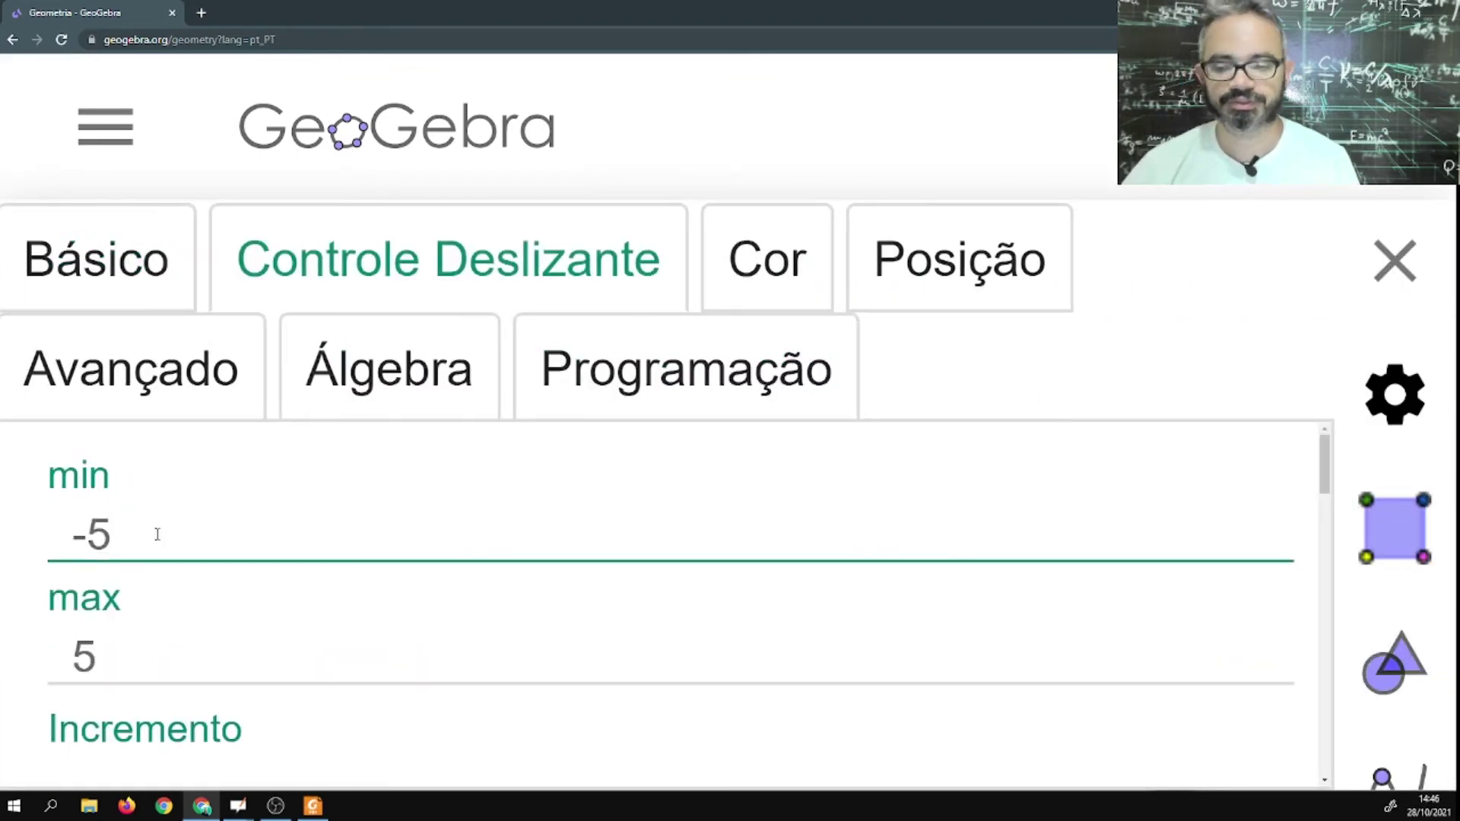
key("BackSpace")
key("BackSpace")
type("0")
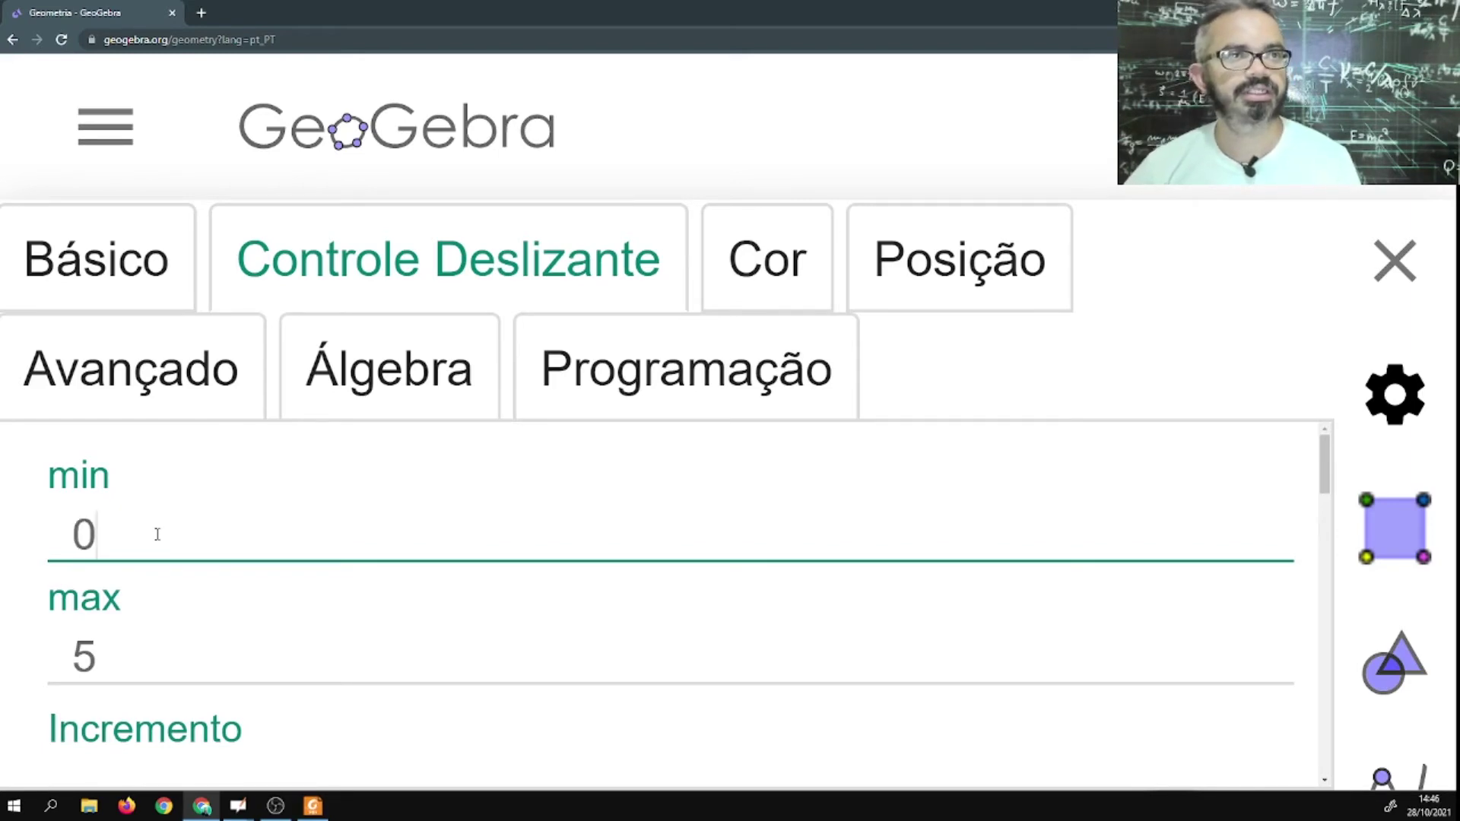
left_click(120, 657)
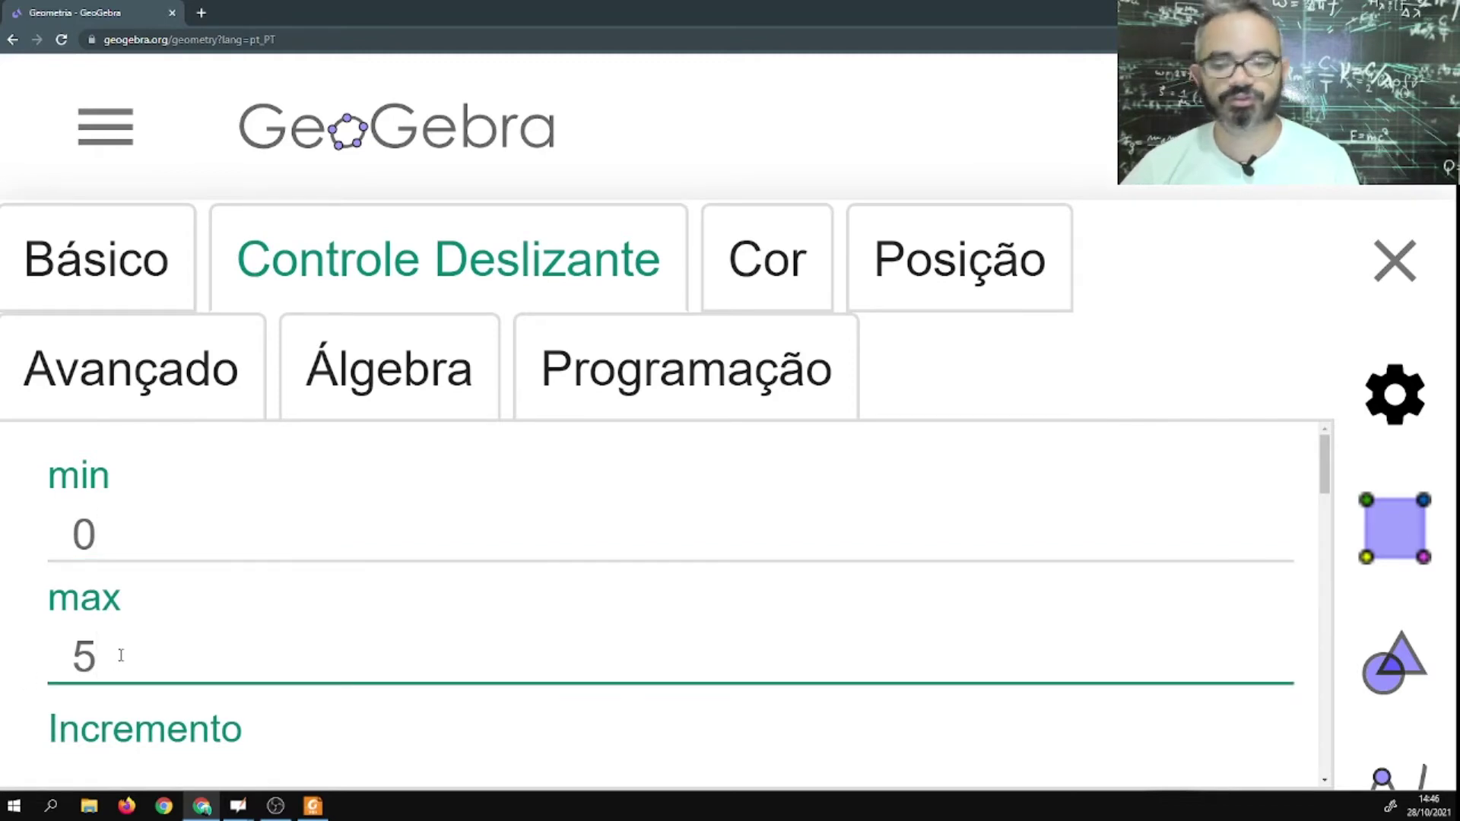
key("Escape")
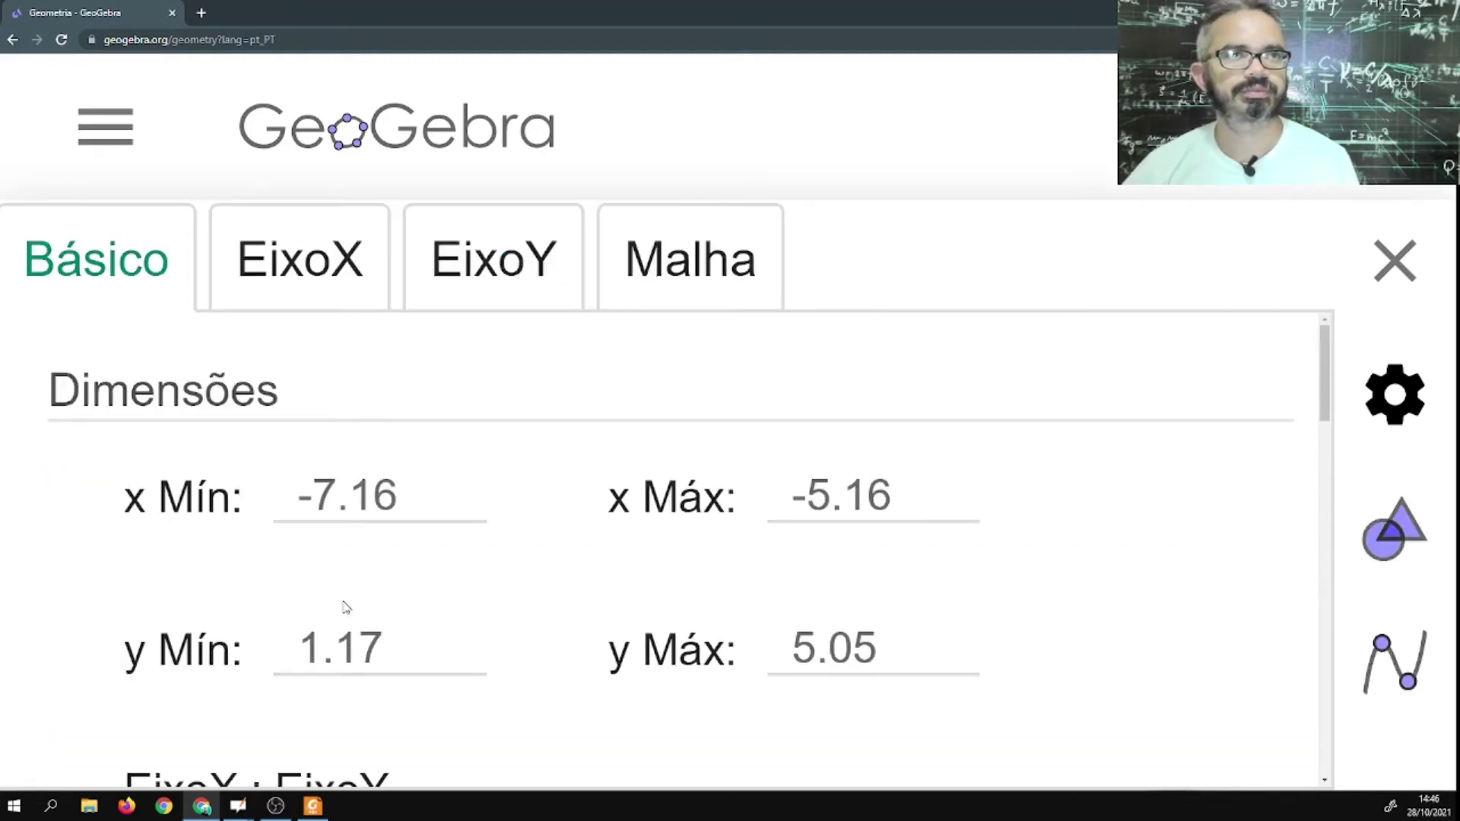
left_click(1395, 261)
Create a slider for the variable a in the empty algebra entry.
left_click(743, 323)
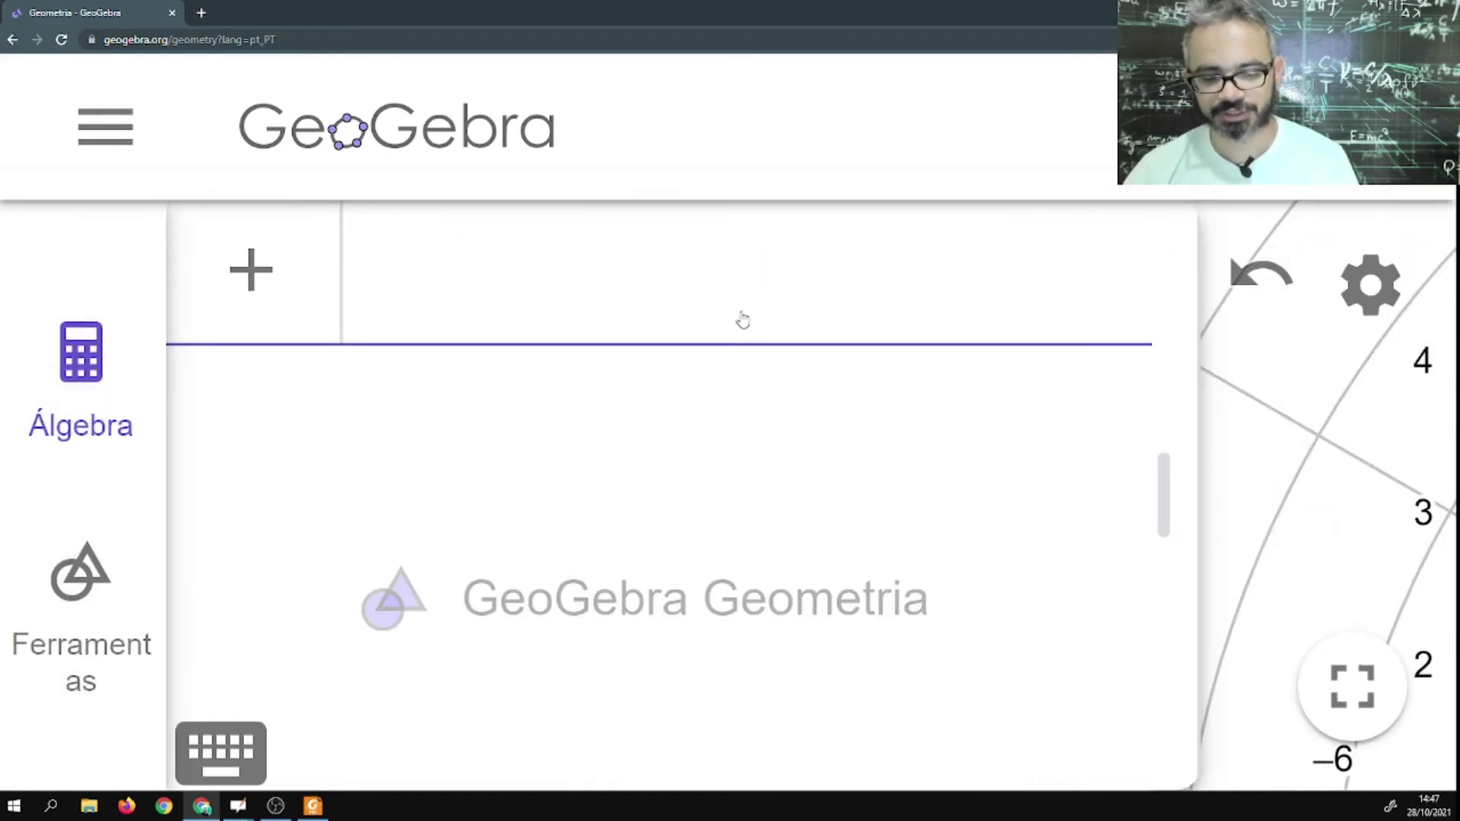
type("a")
key("Return")
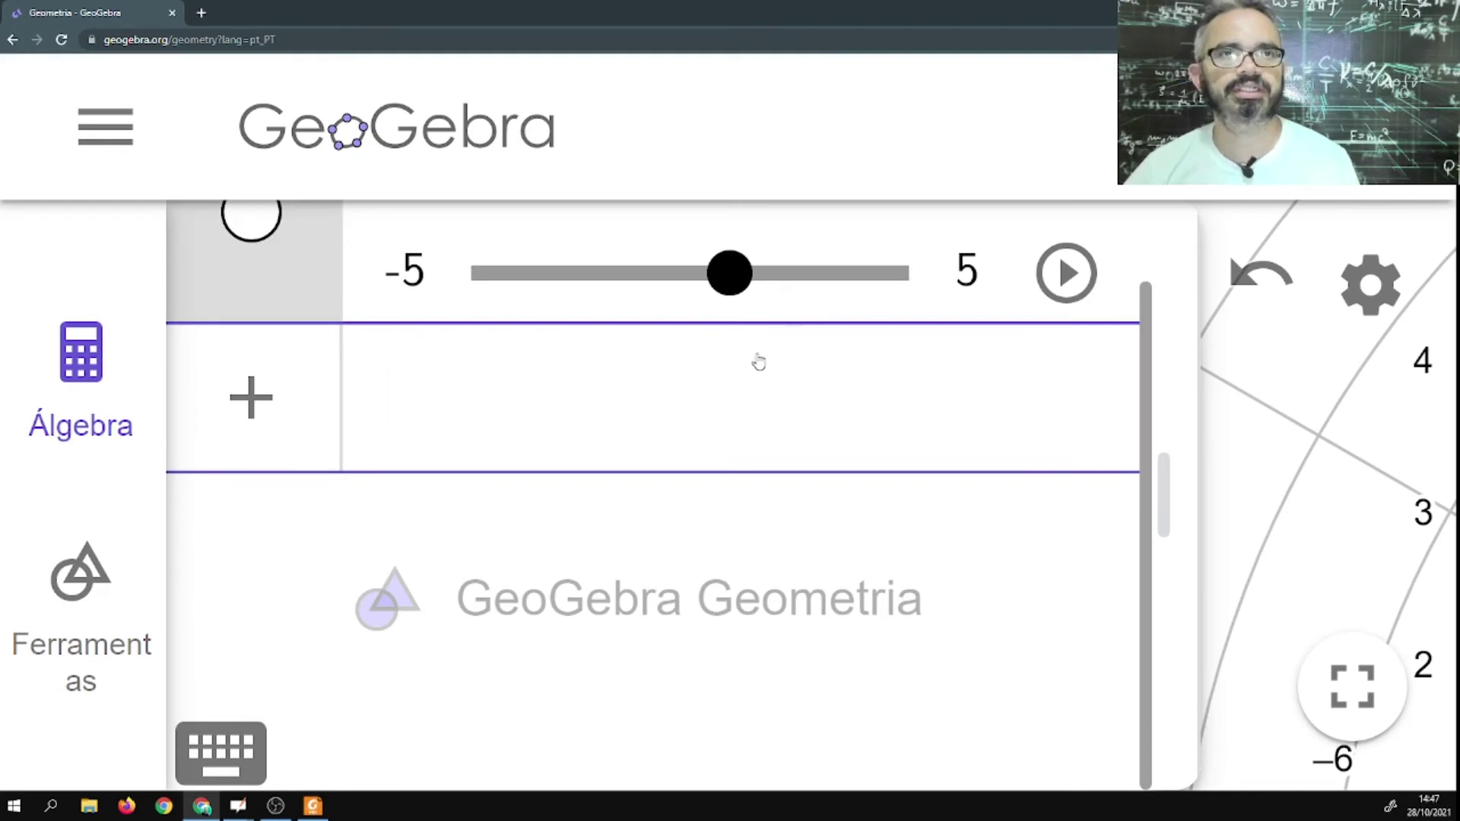
Open the slider settings of a and set its minimum to 0.
scroll(760, 358, "up", 2)
left_click(1067, 289)
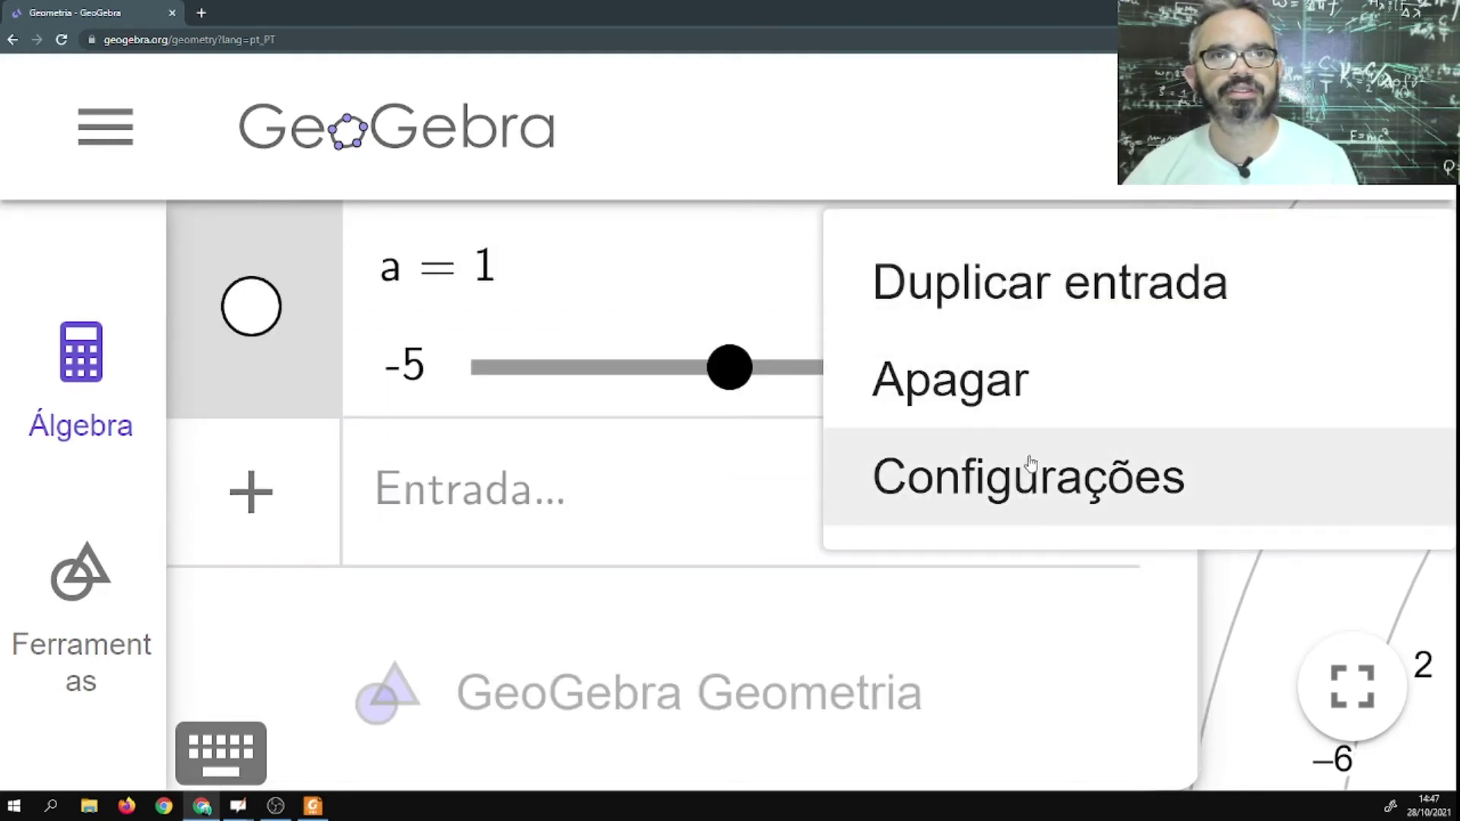
left_click(1023, 475)
left_click(449, 262)
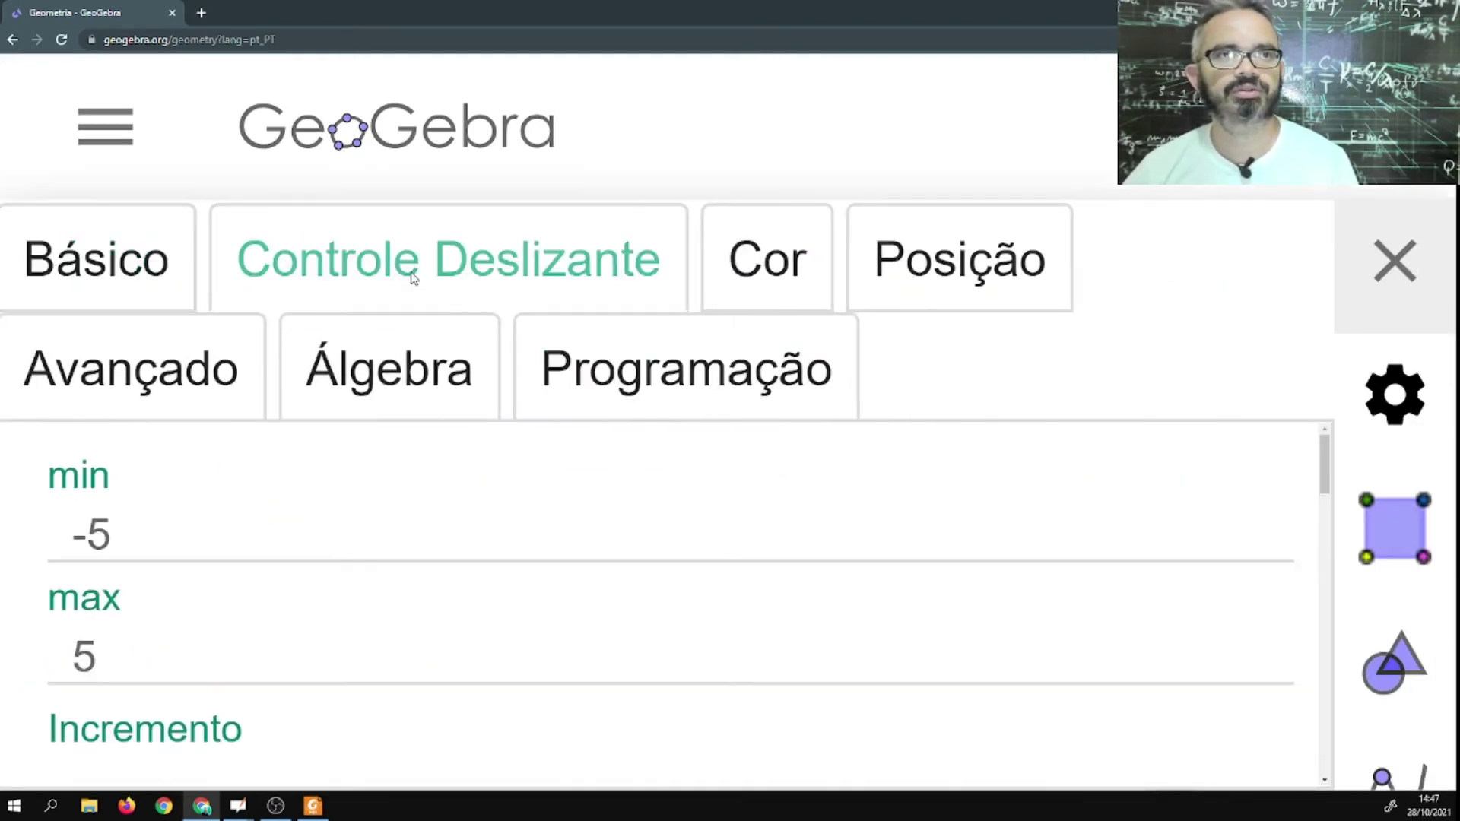
left_click(141, 483)
left_click(142, 453)
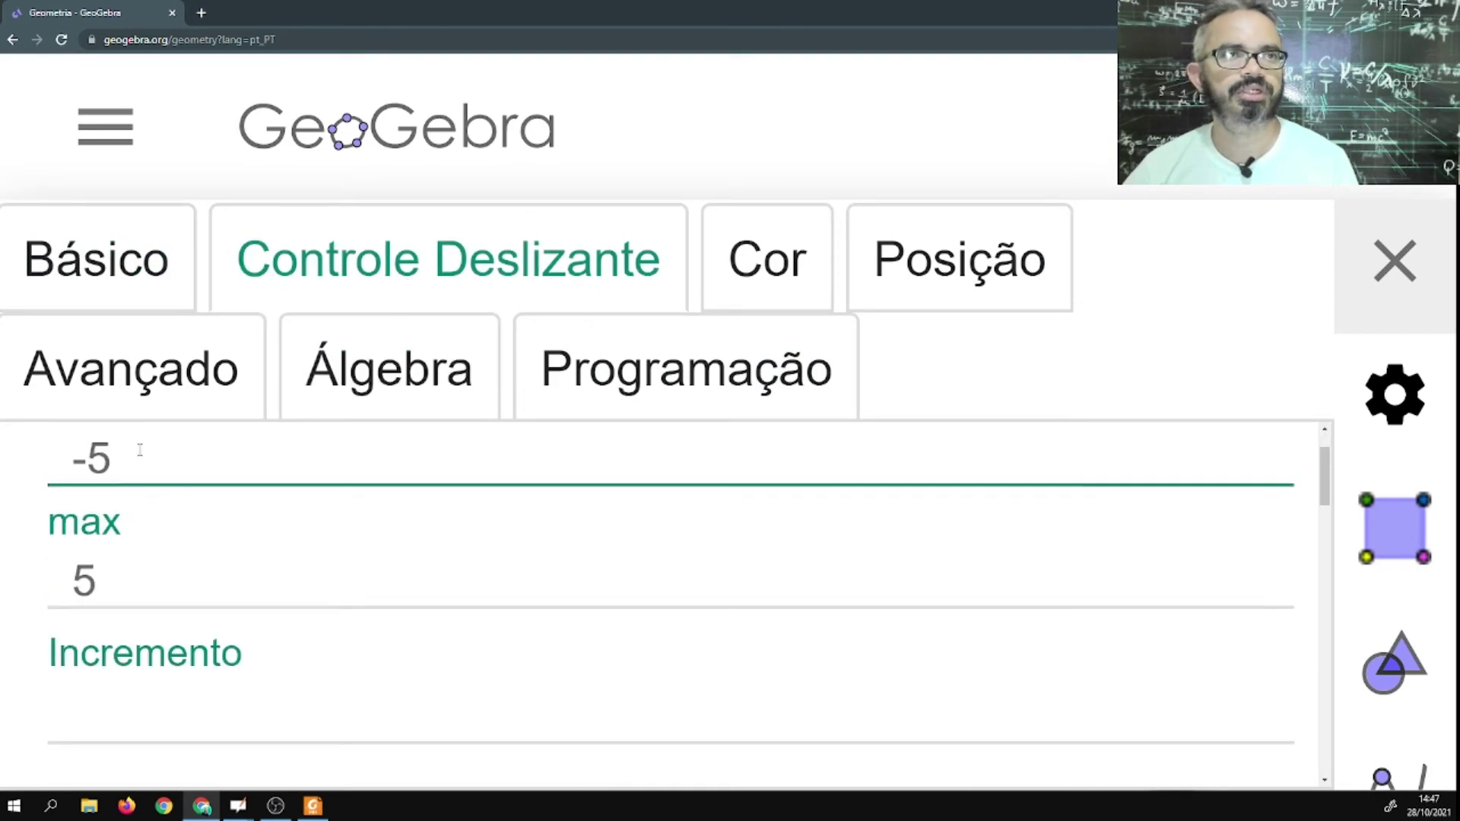
key("BackSpace")
key("BackSpace")
type("0")
Set the maximum of slider a to pi/2 and close its settings.
left_click(105, 580)
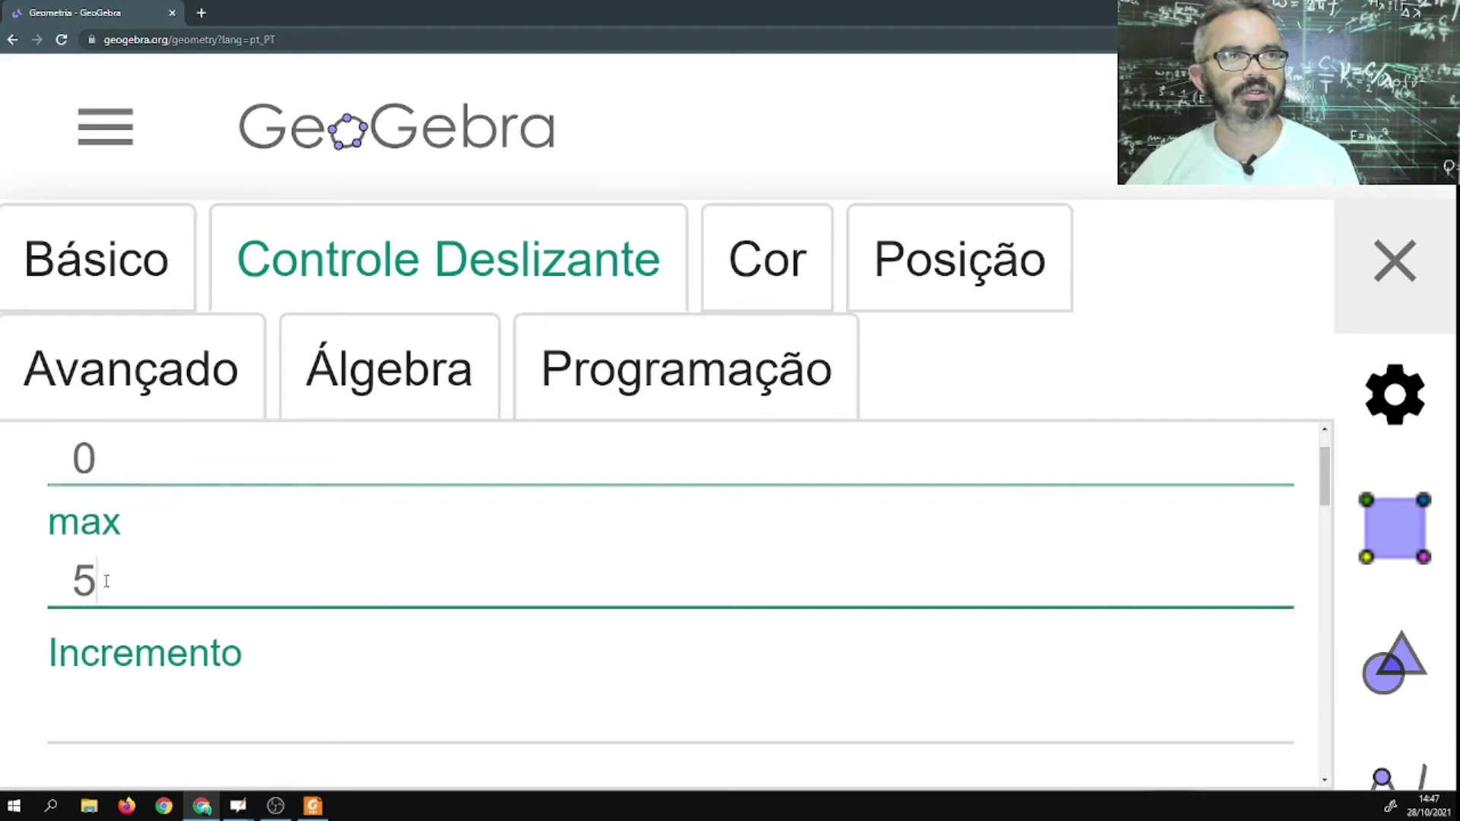
key("BackSpace")
type("p")
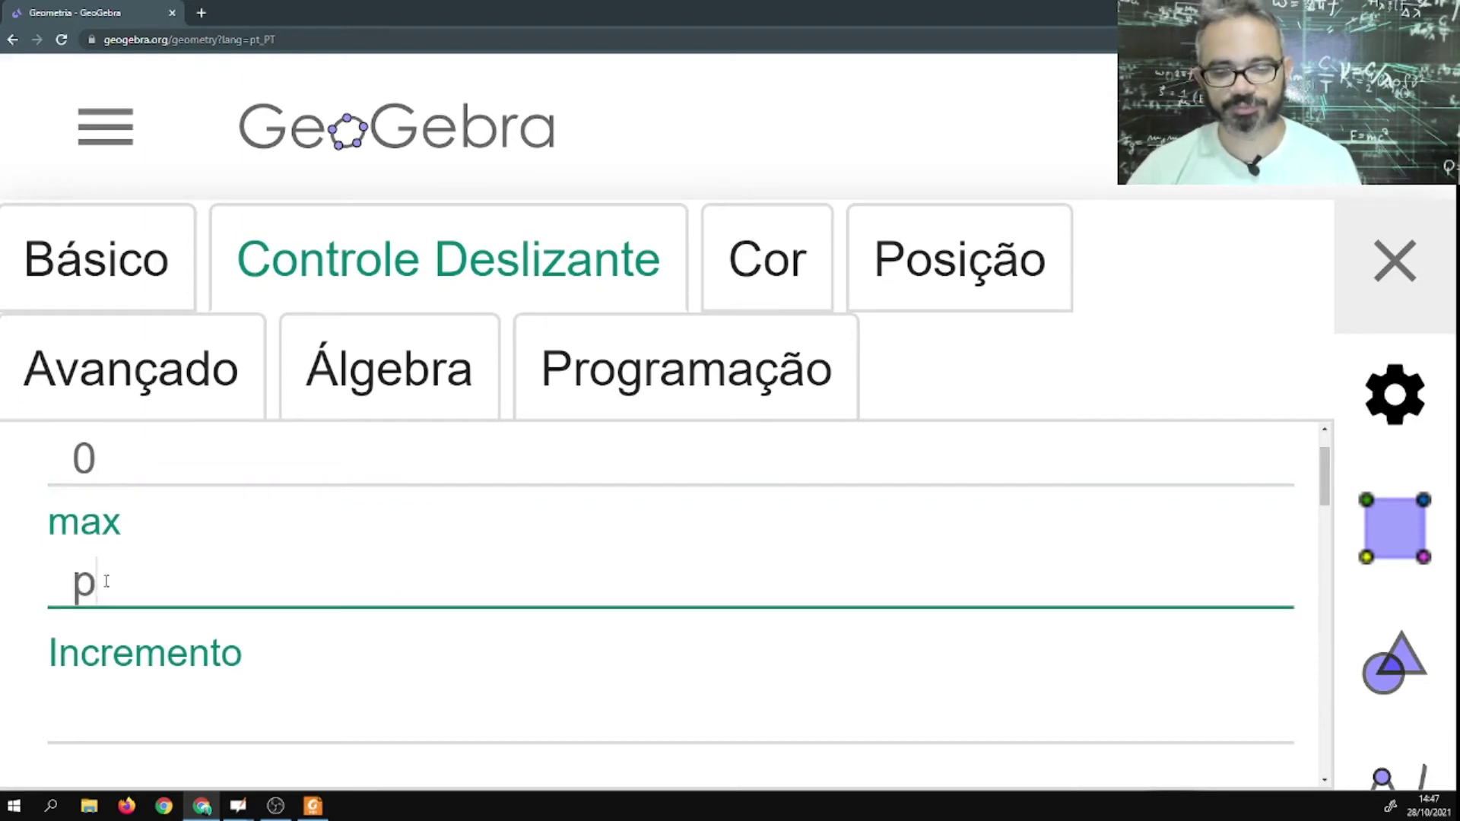
type("i/2")
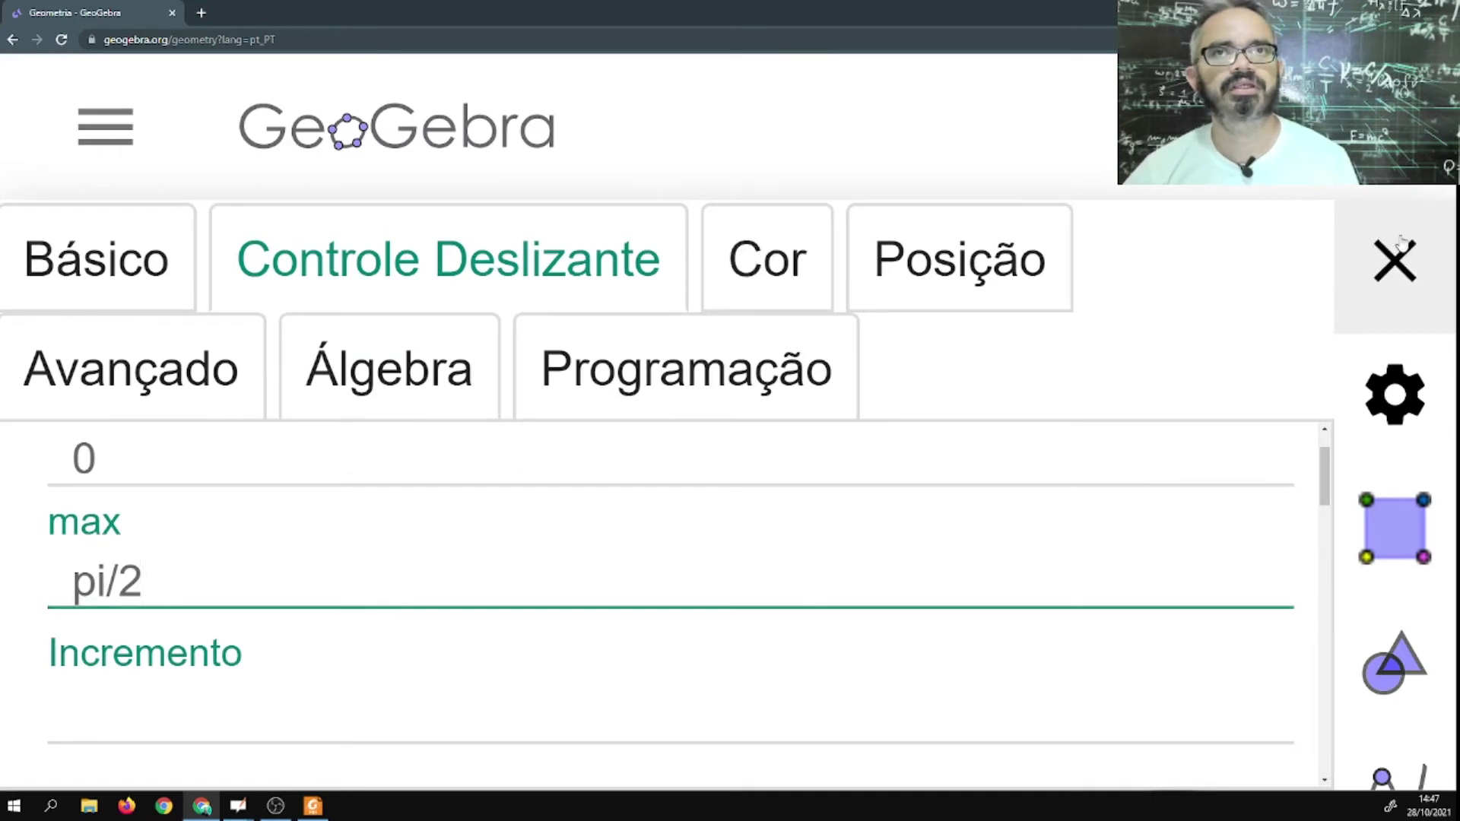
left_click(1395, 261)
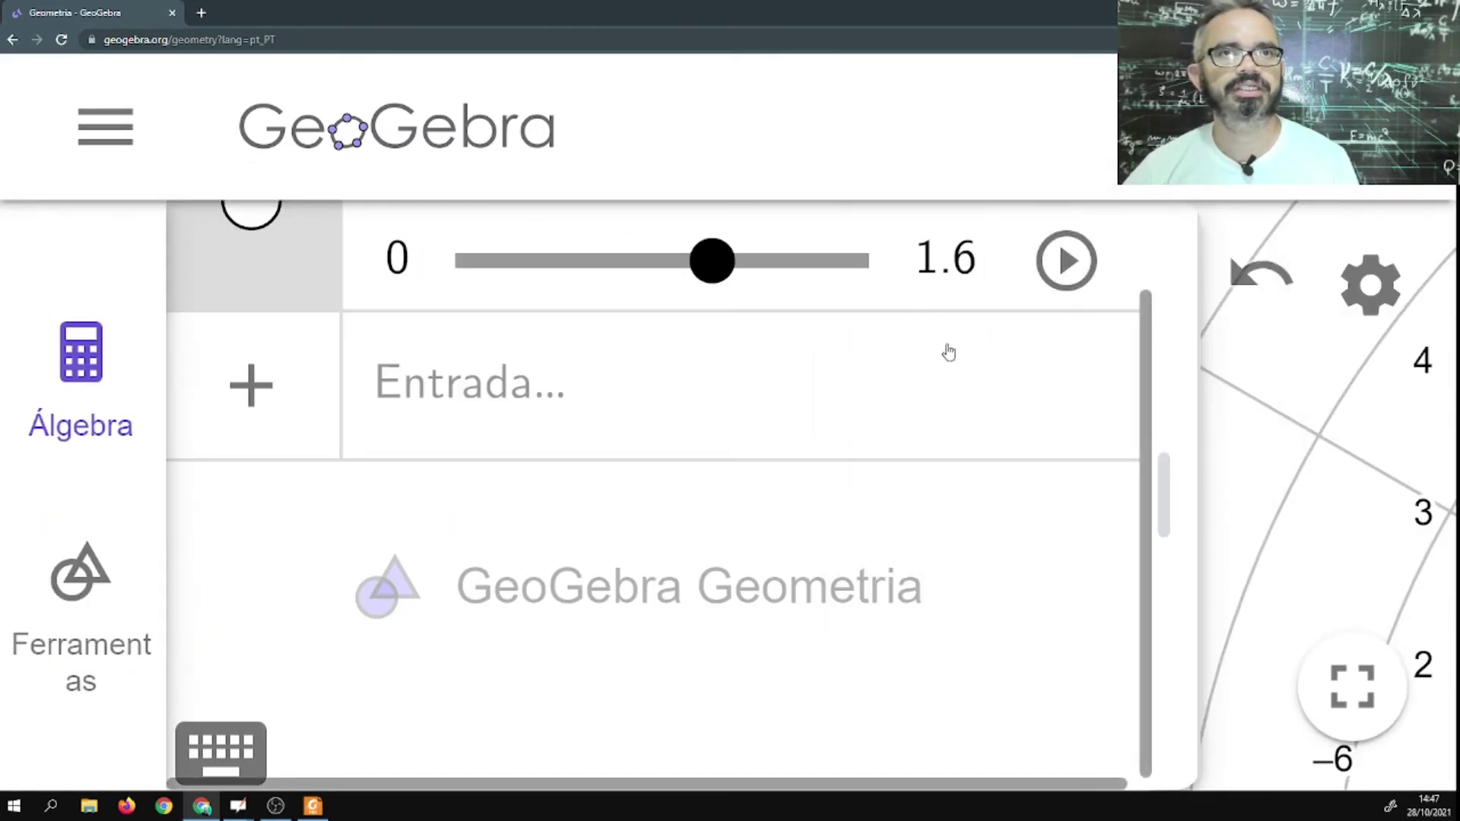
Define the polar point P = (1; a) in the empty algebra entry and reset the page zoom to its default.
scroll(945, 358, "up", 2)
left_click(732, 487)
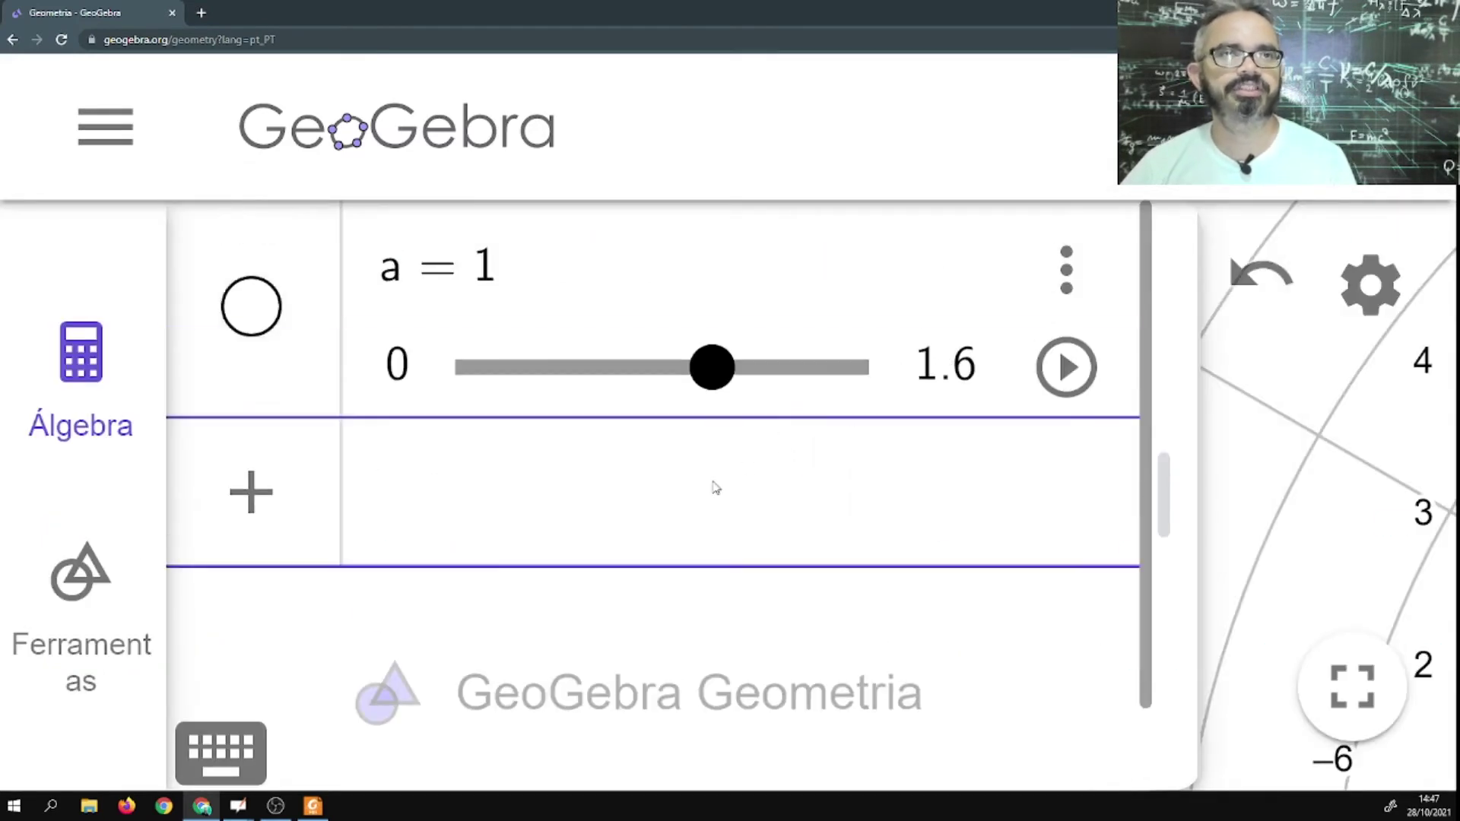
type("P = ")
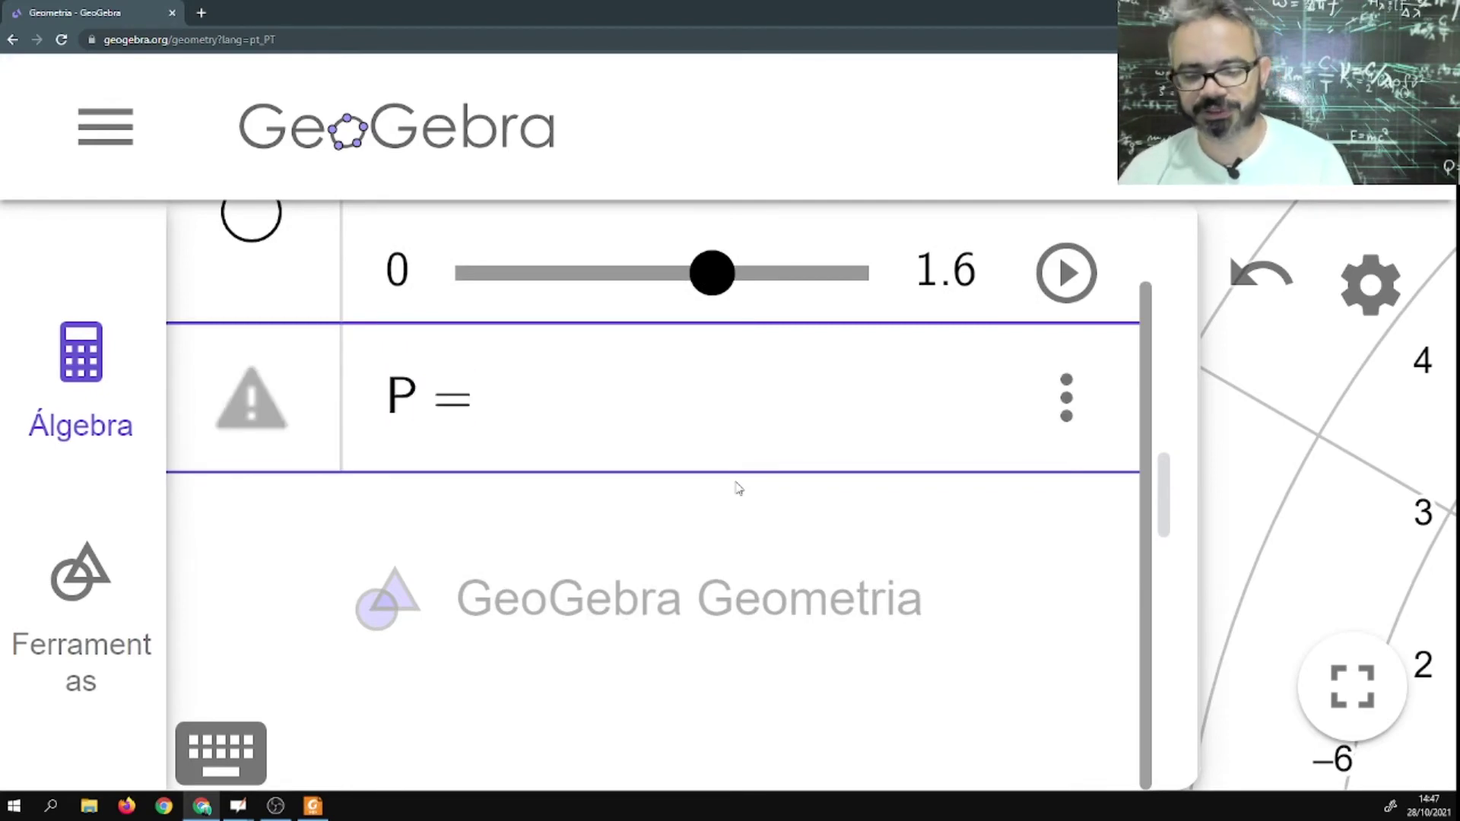
type("(")
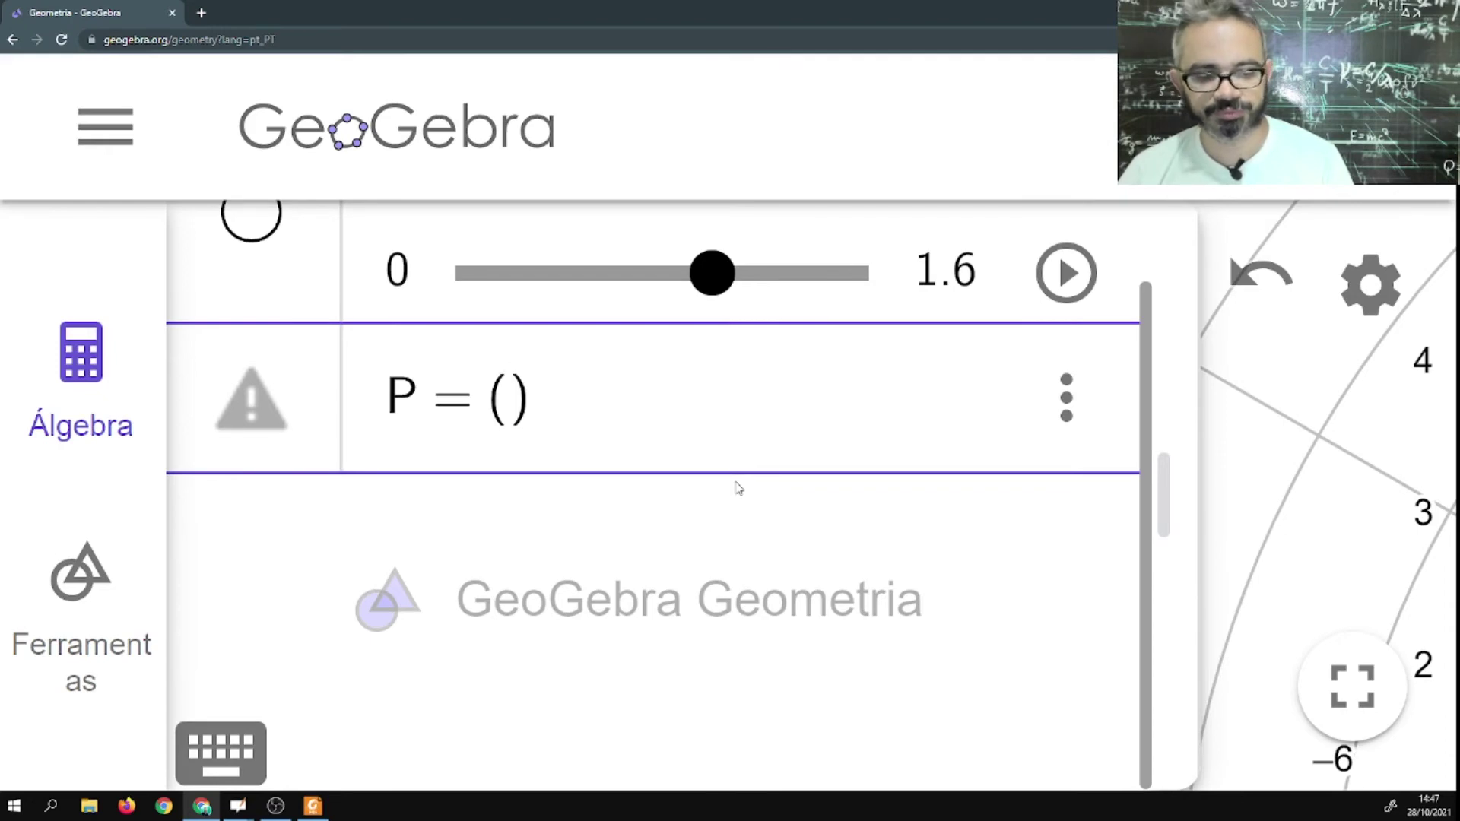
type("1")
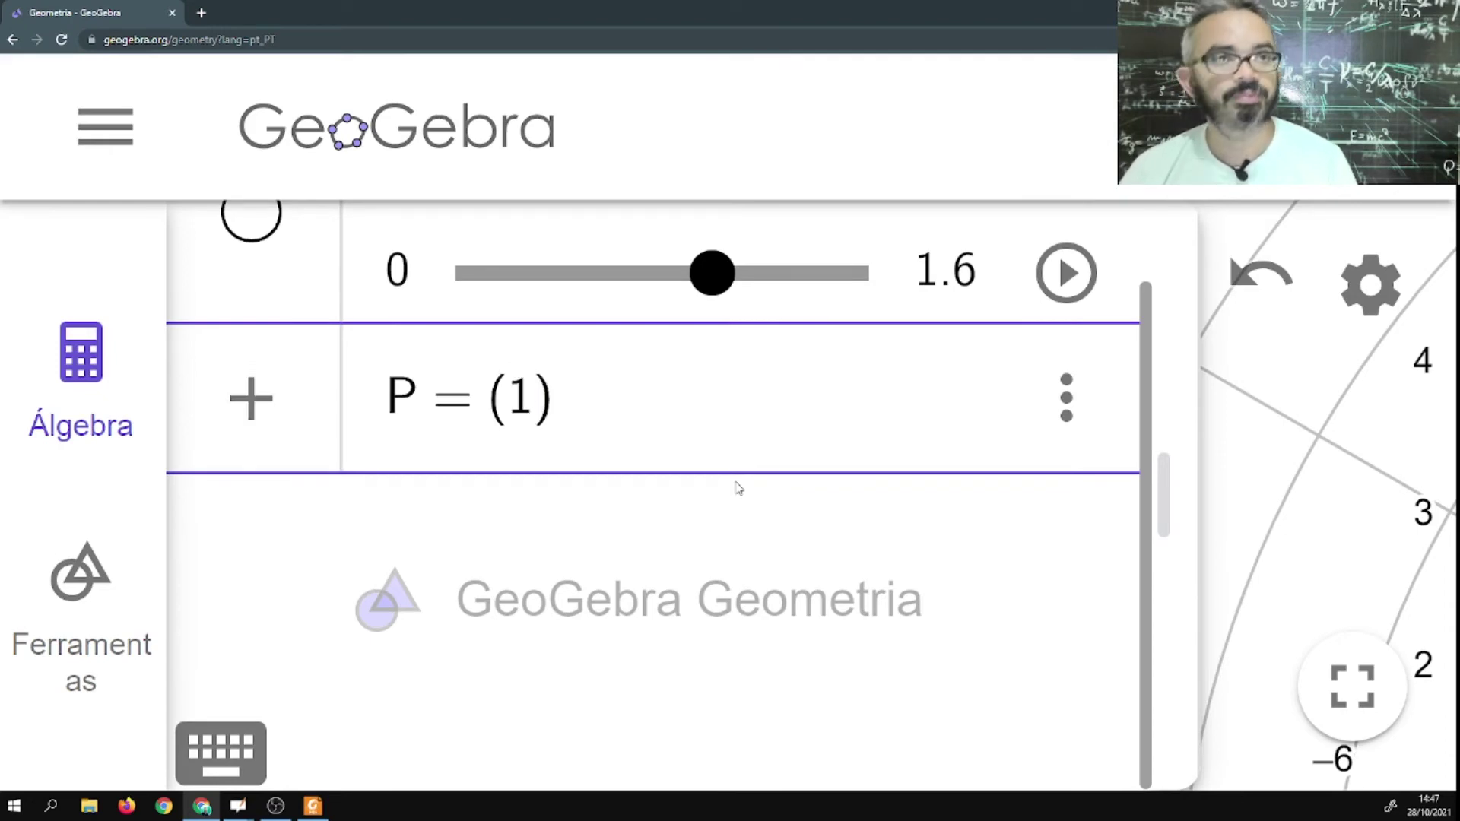
type("; ")
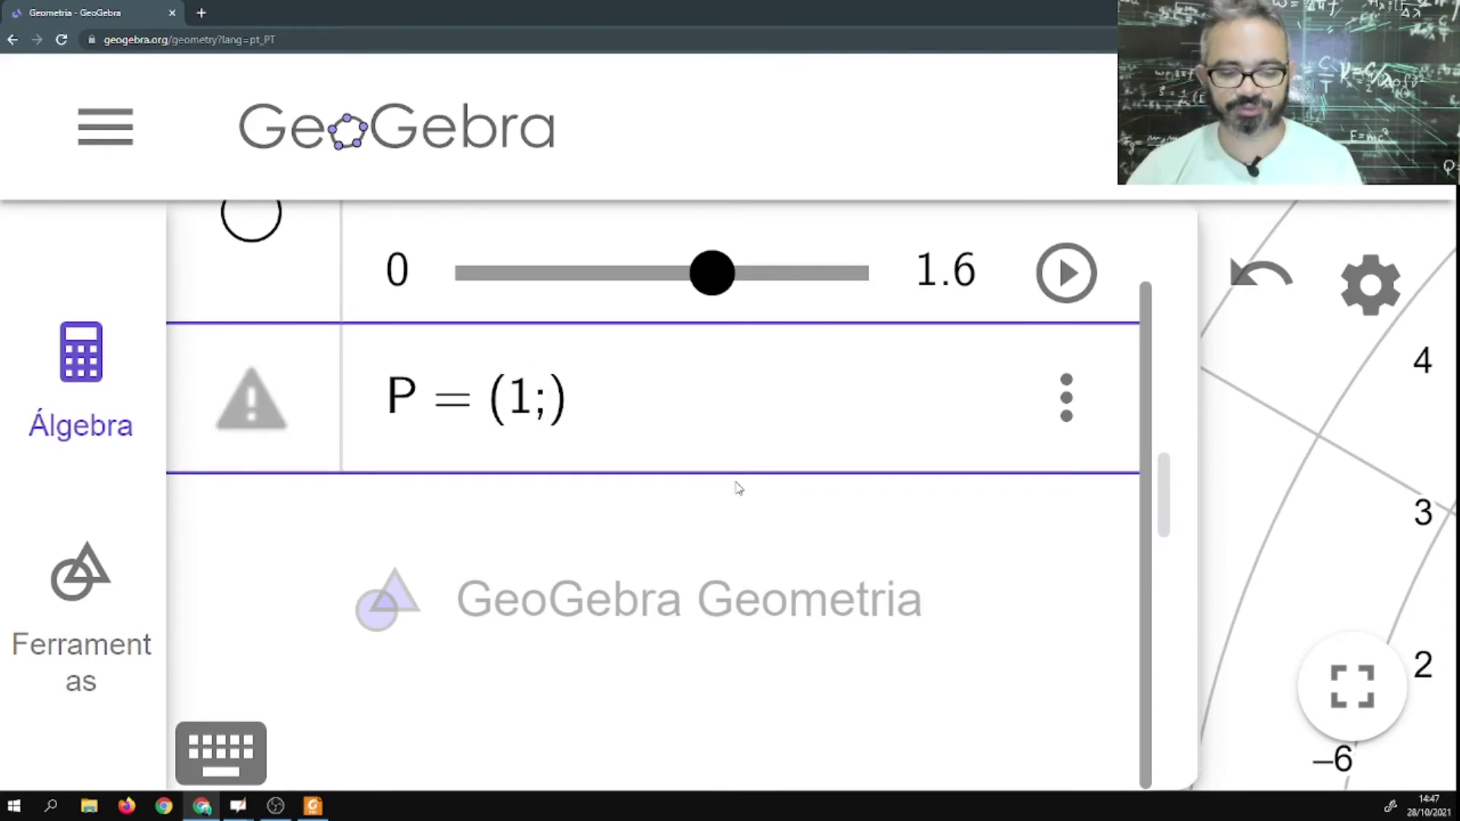
type("a")
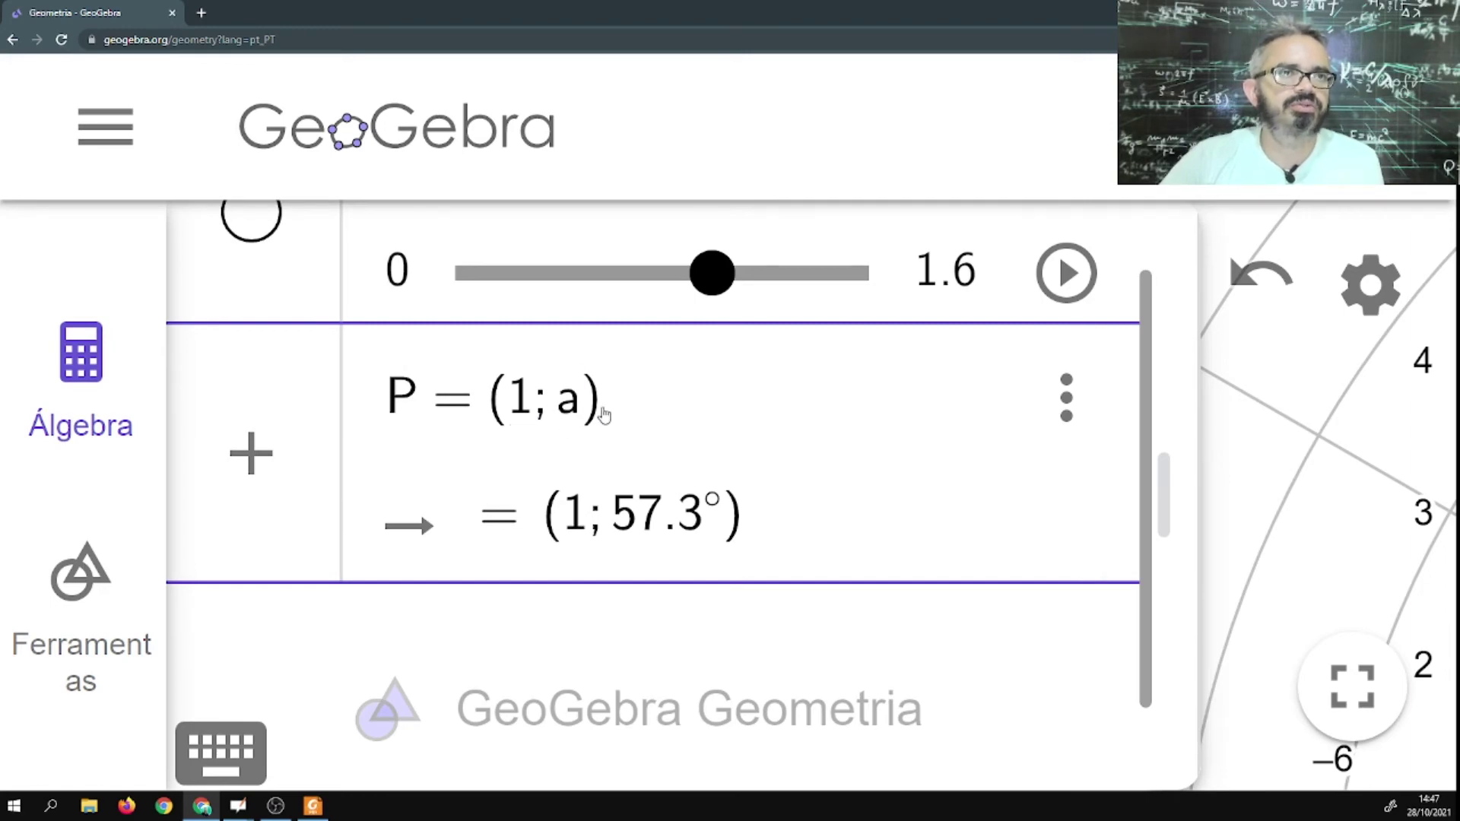
left_click(641, 423)
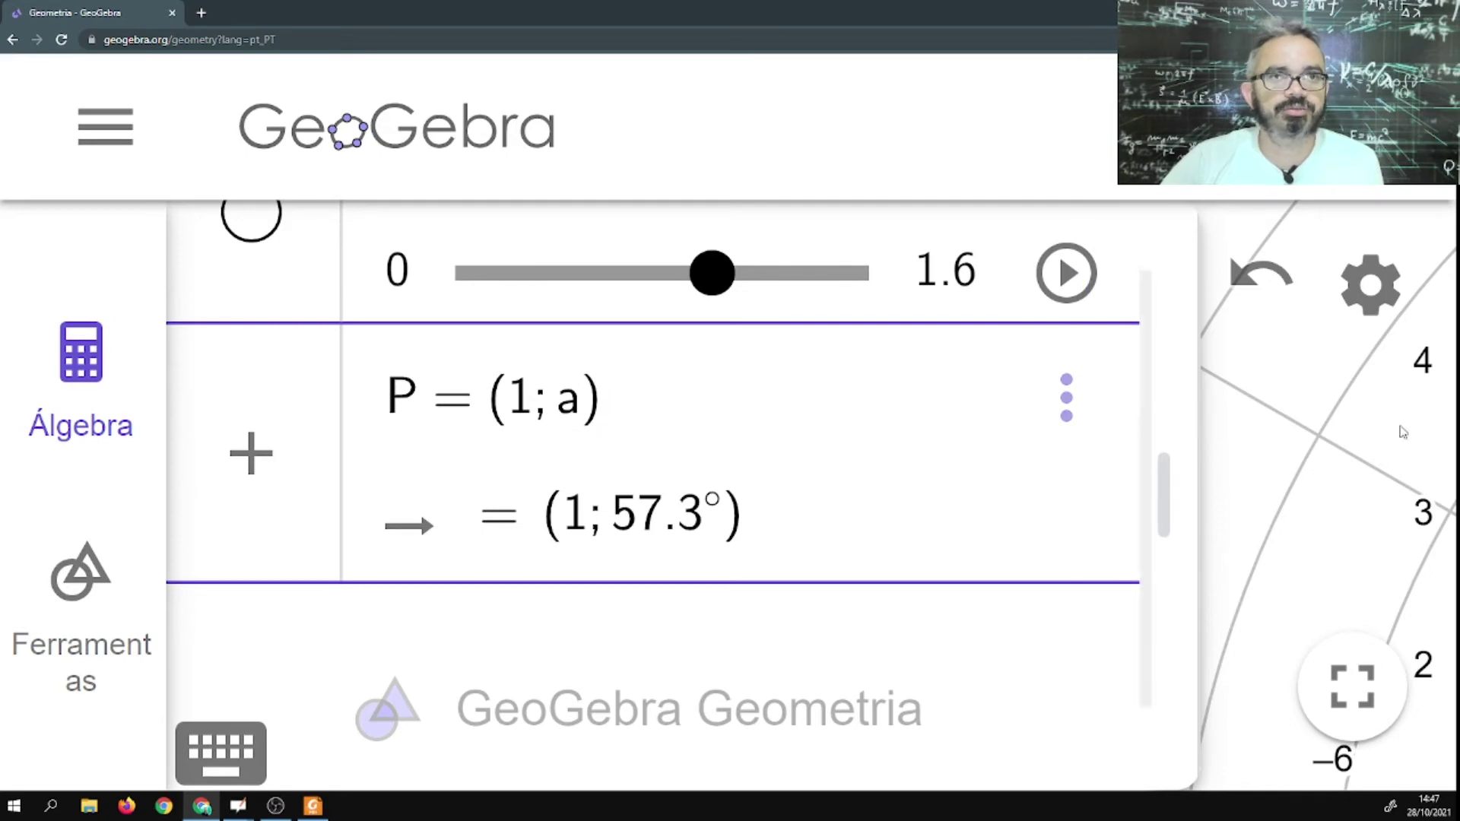
key("Return")
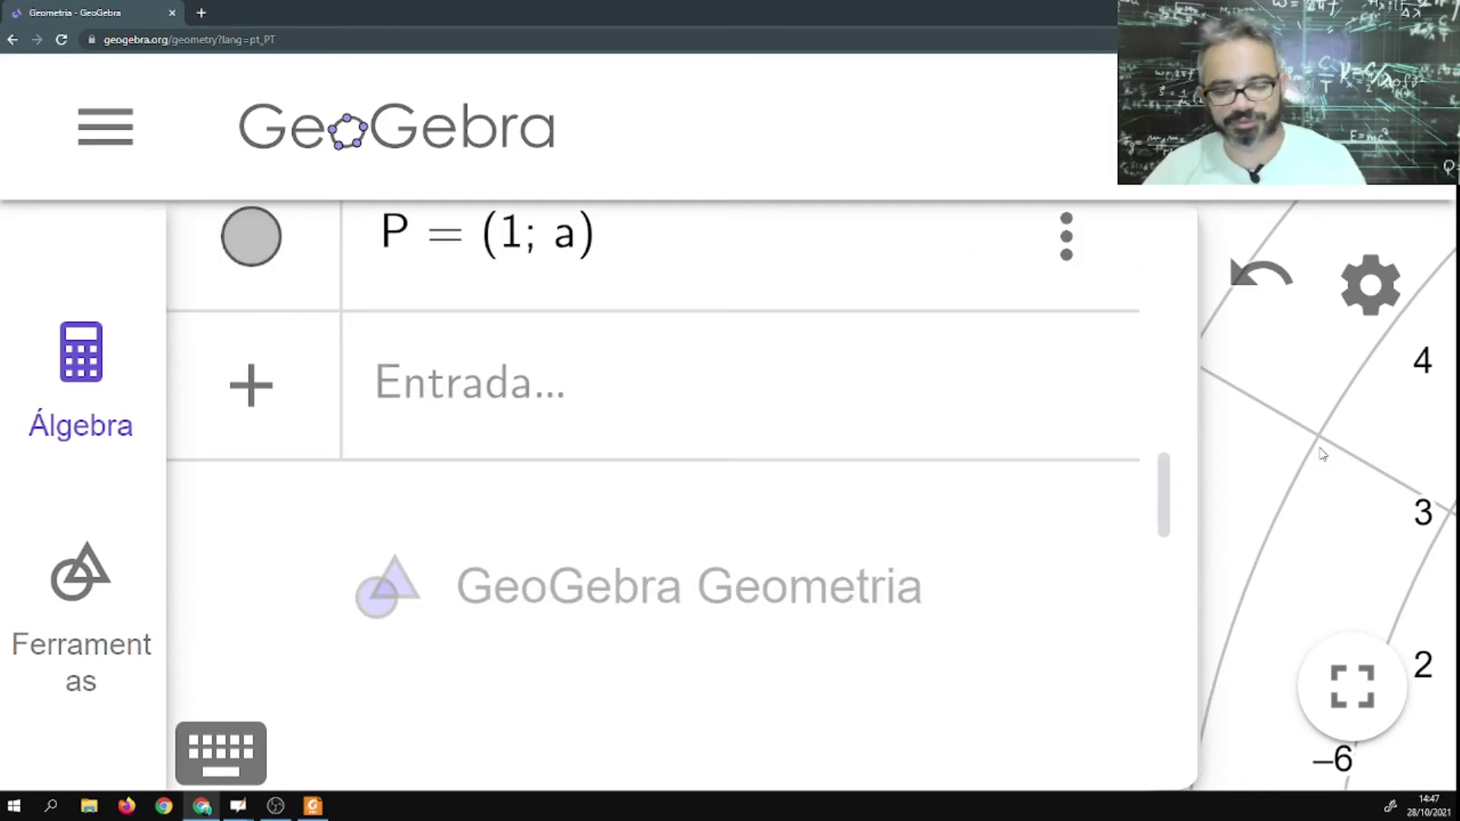
key("ctrl+0")
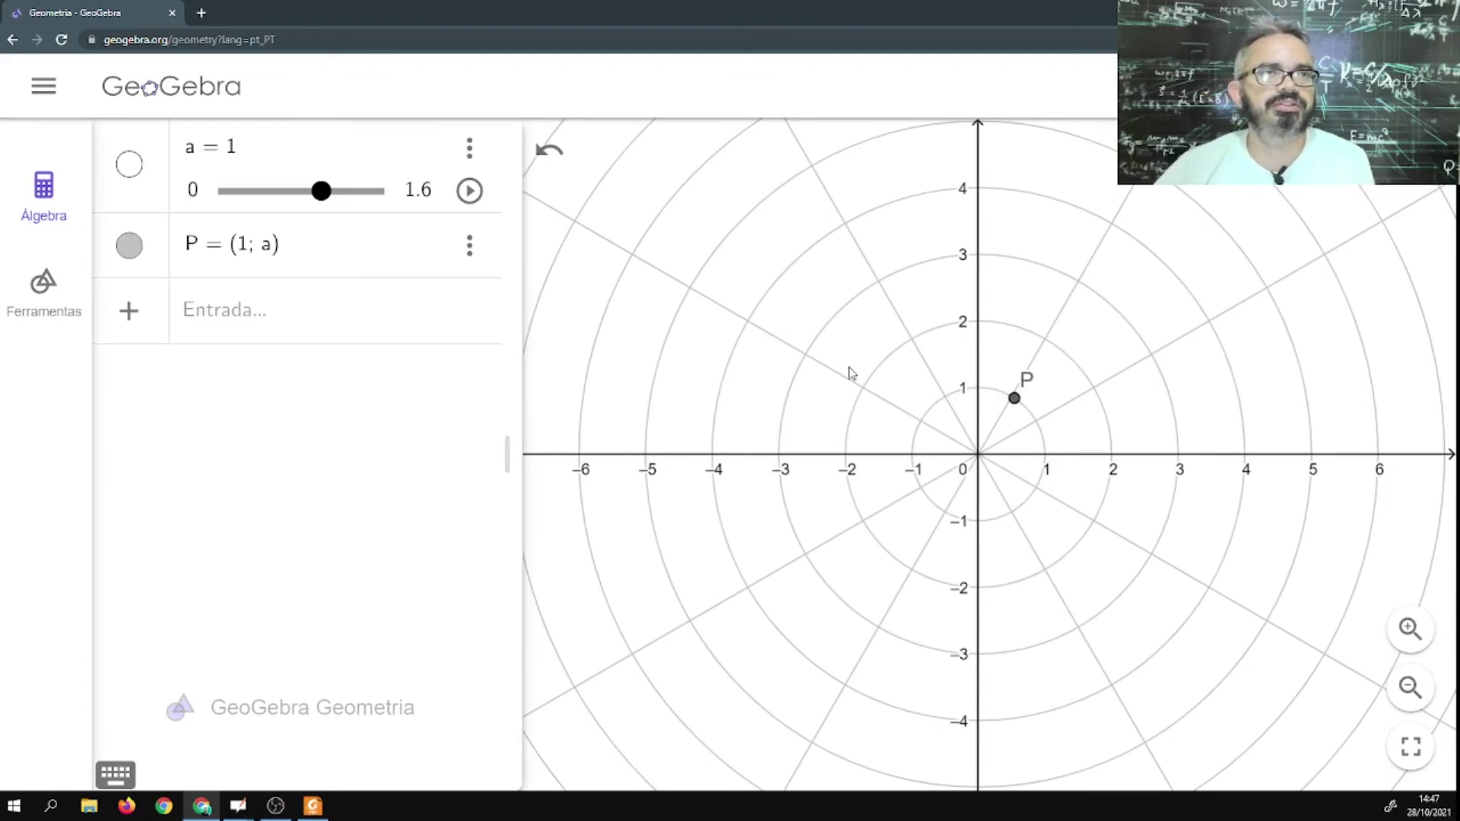
Turn on the trace (Exibir Rastro) of point P and start the animation of slider a.
left_click(470, 245)
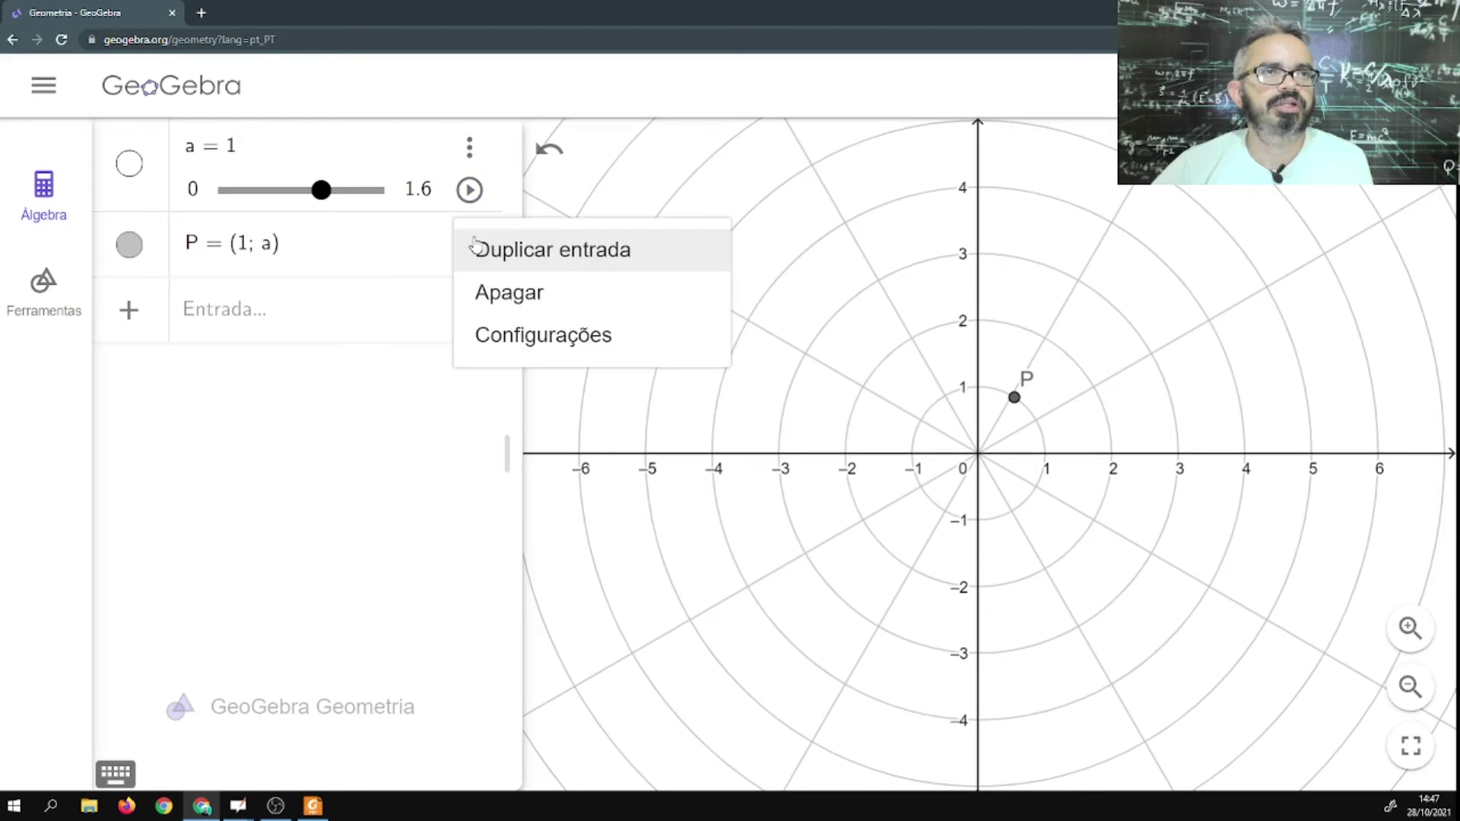
left_click(561, 336)
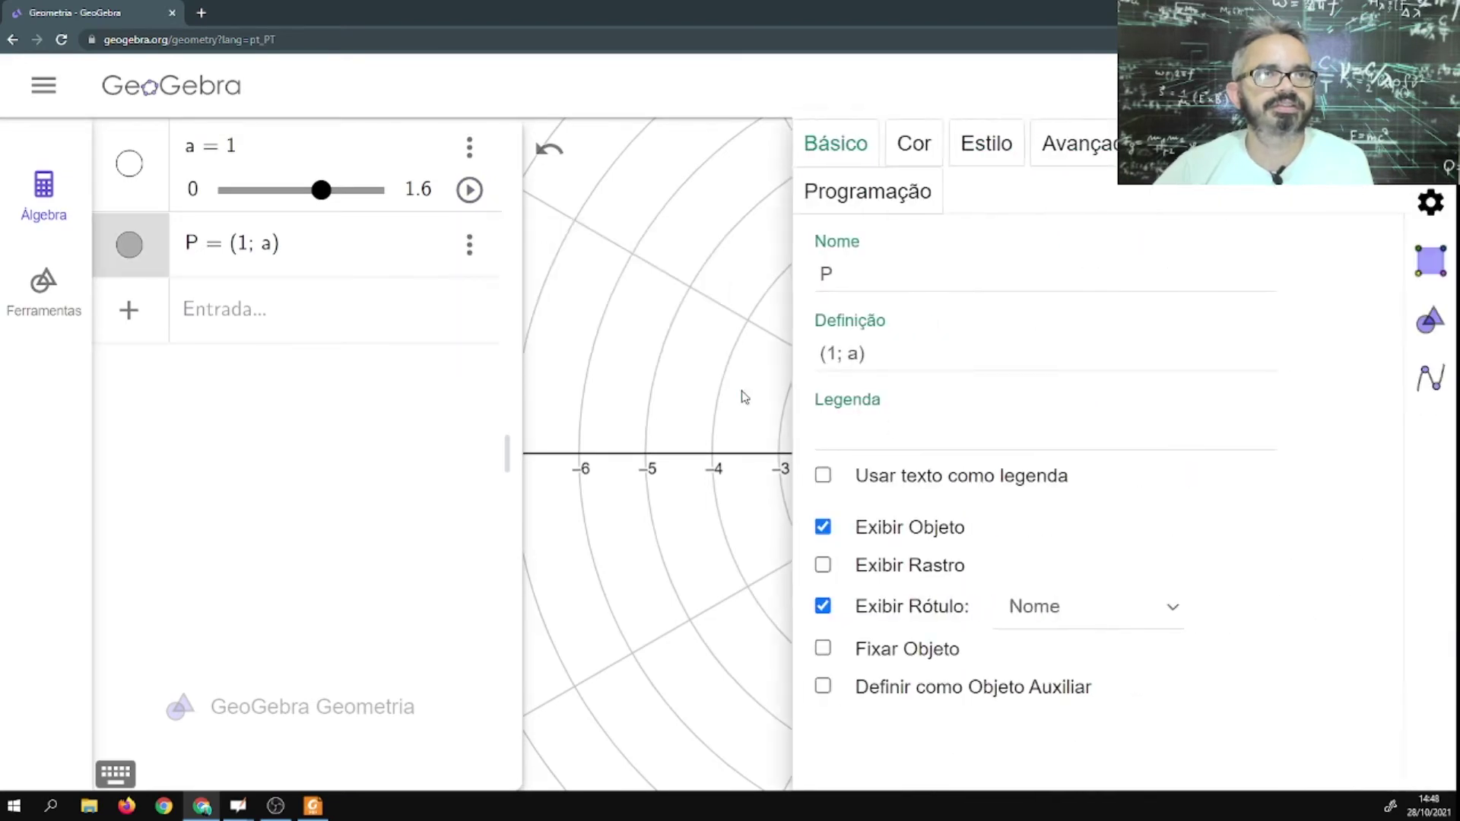
left_click(822, 566)
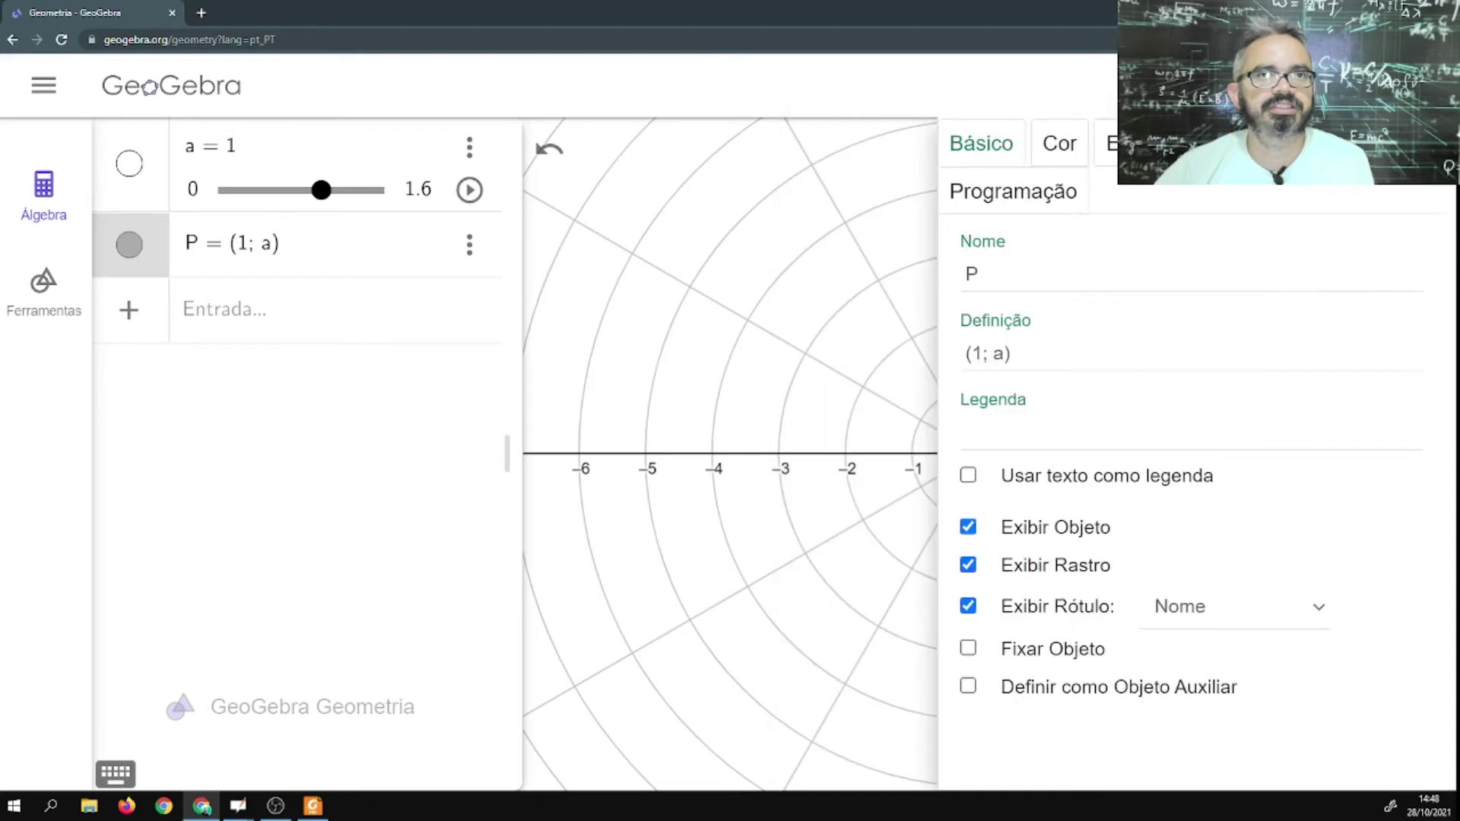
left_click(478, 202)
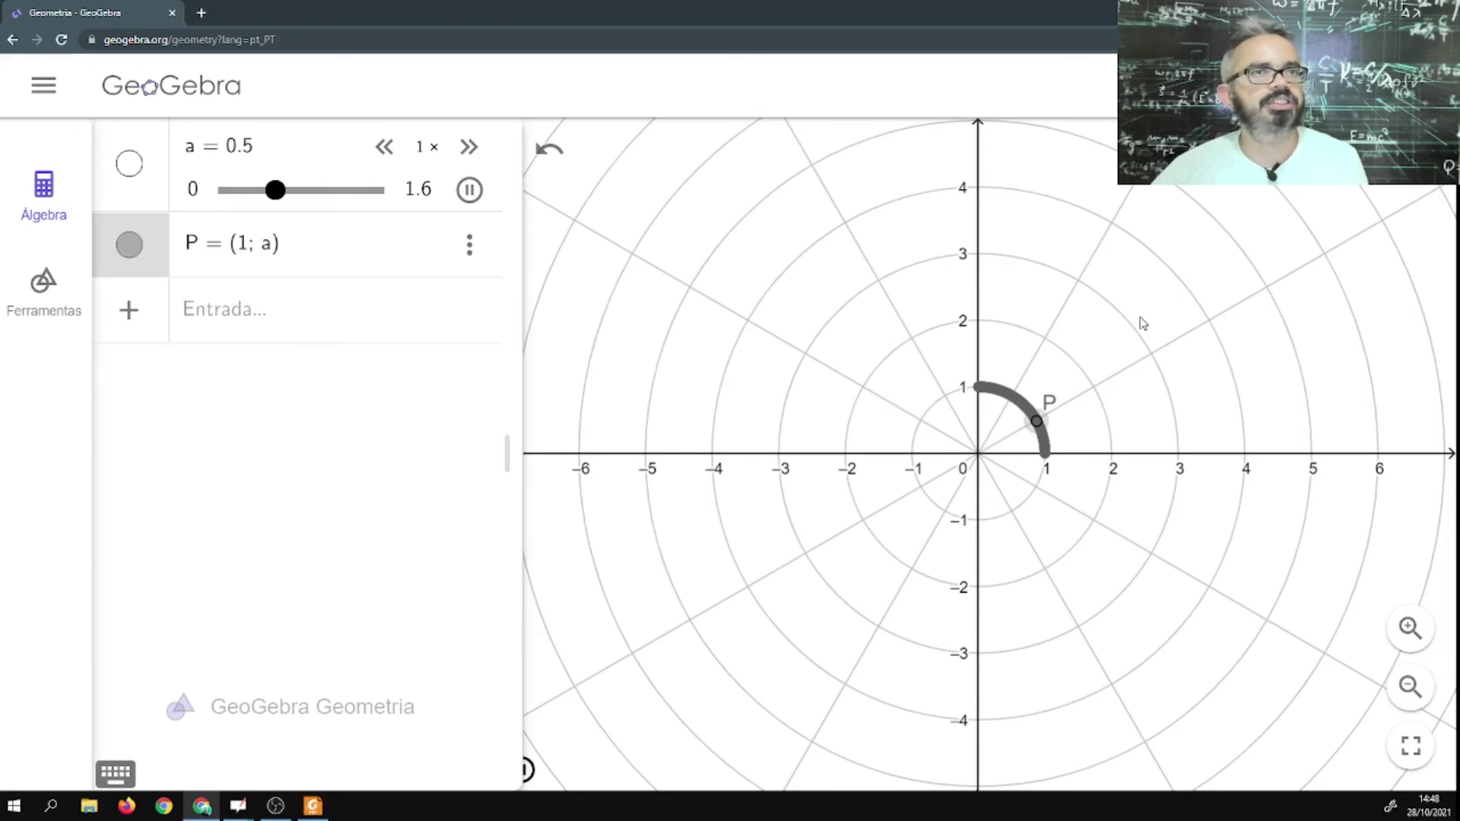
Define a second polar point Q = (2; a) in the empty algebra entry.
left_click(282, 317)
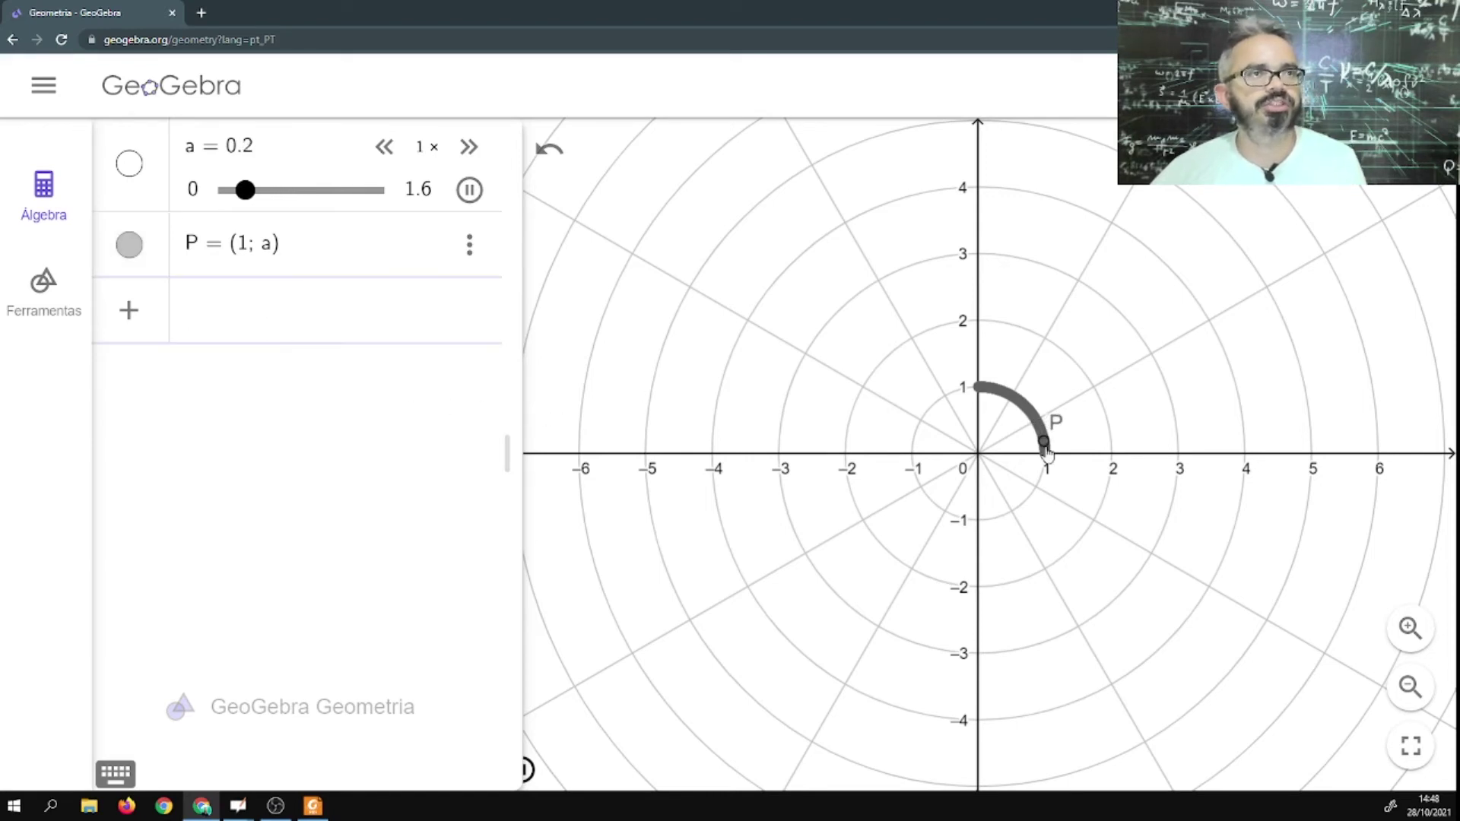
type("Q ")
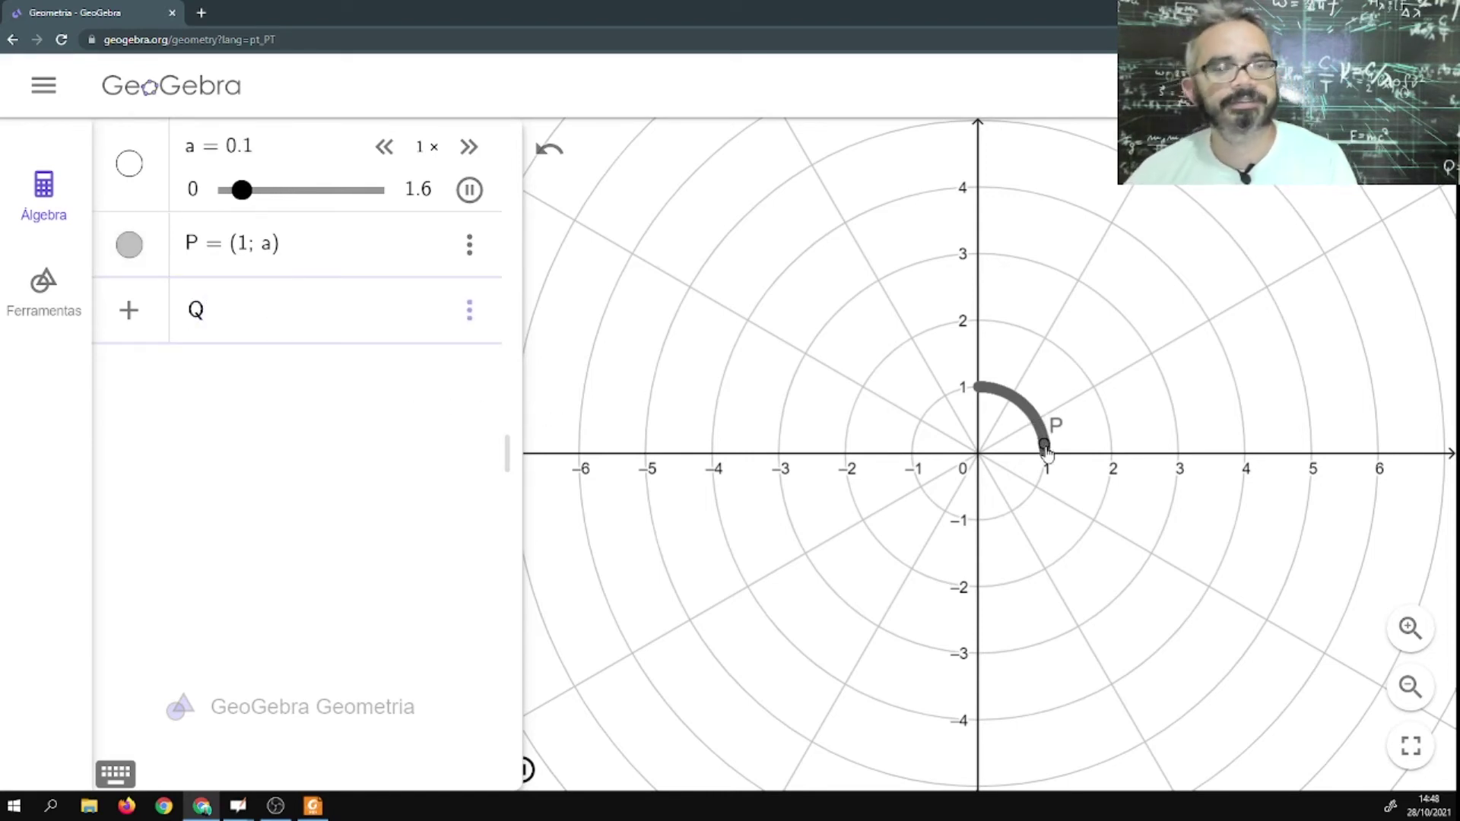
type("= ")
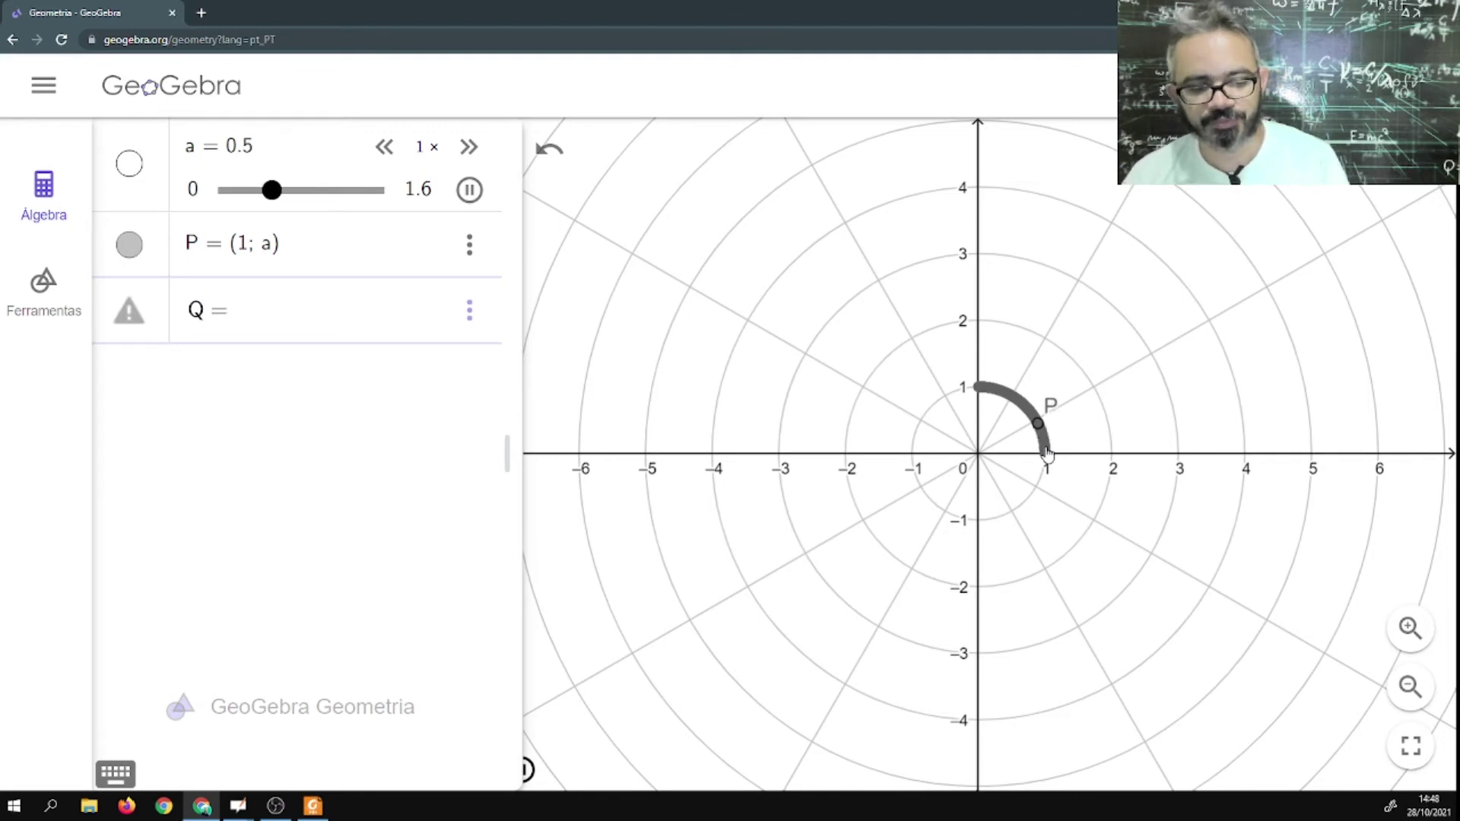
type("2")
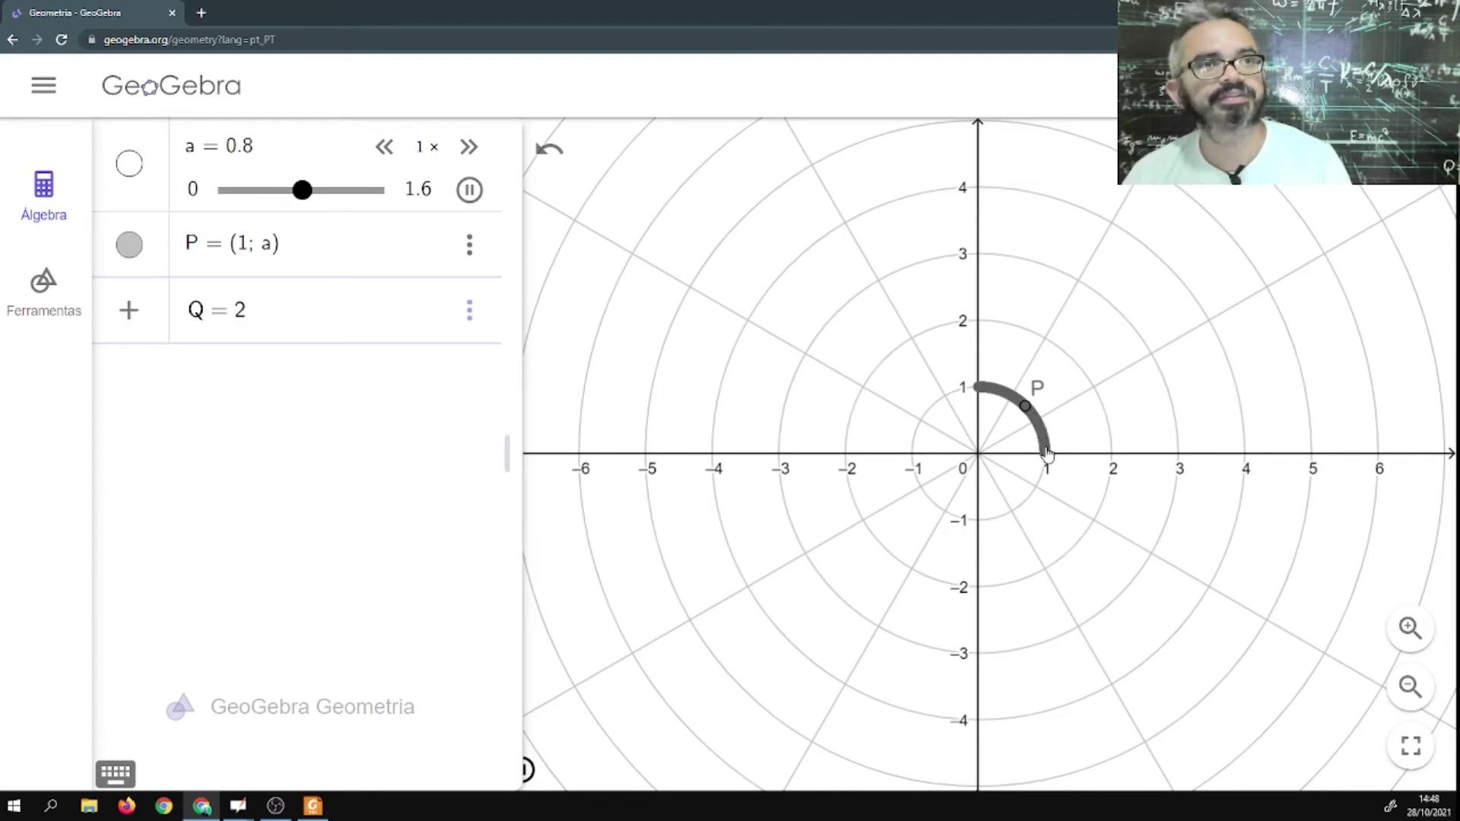
key("BackSpace")
type("(2")
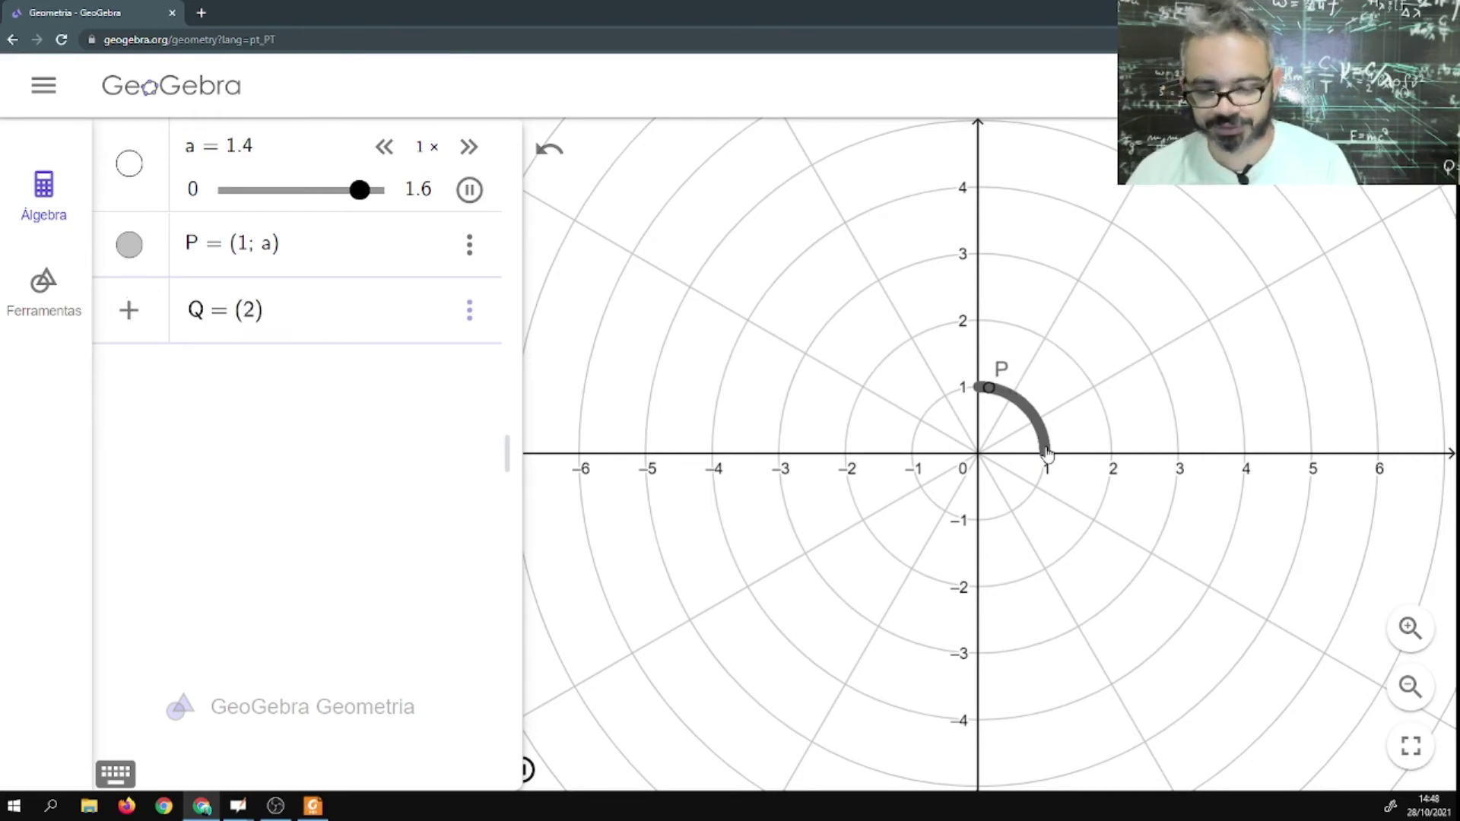
type(";")
key("BackSpace")
type("; ")
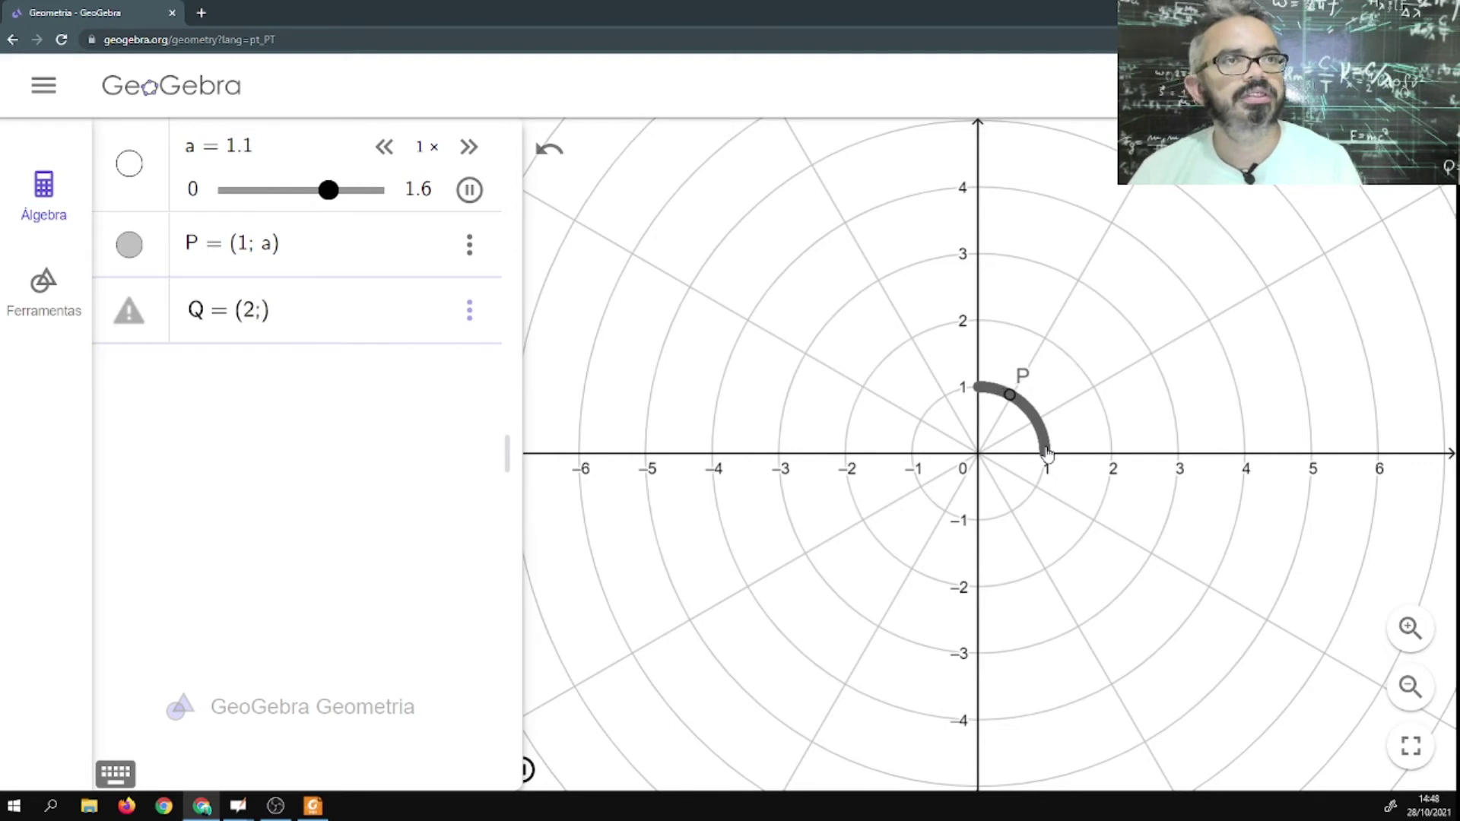
type("a")
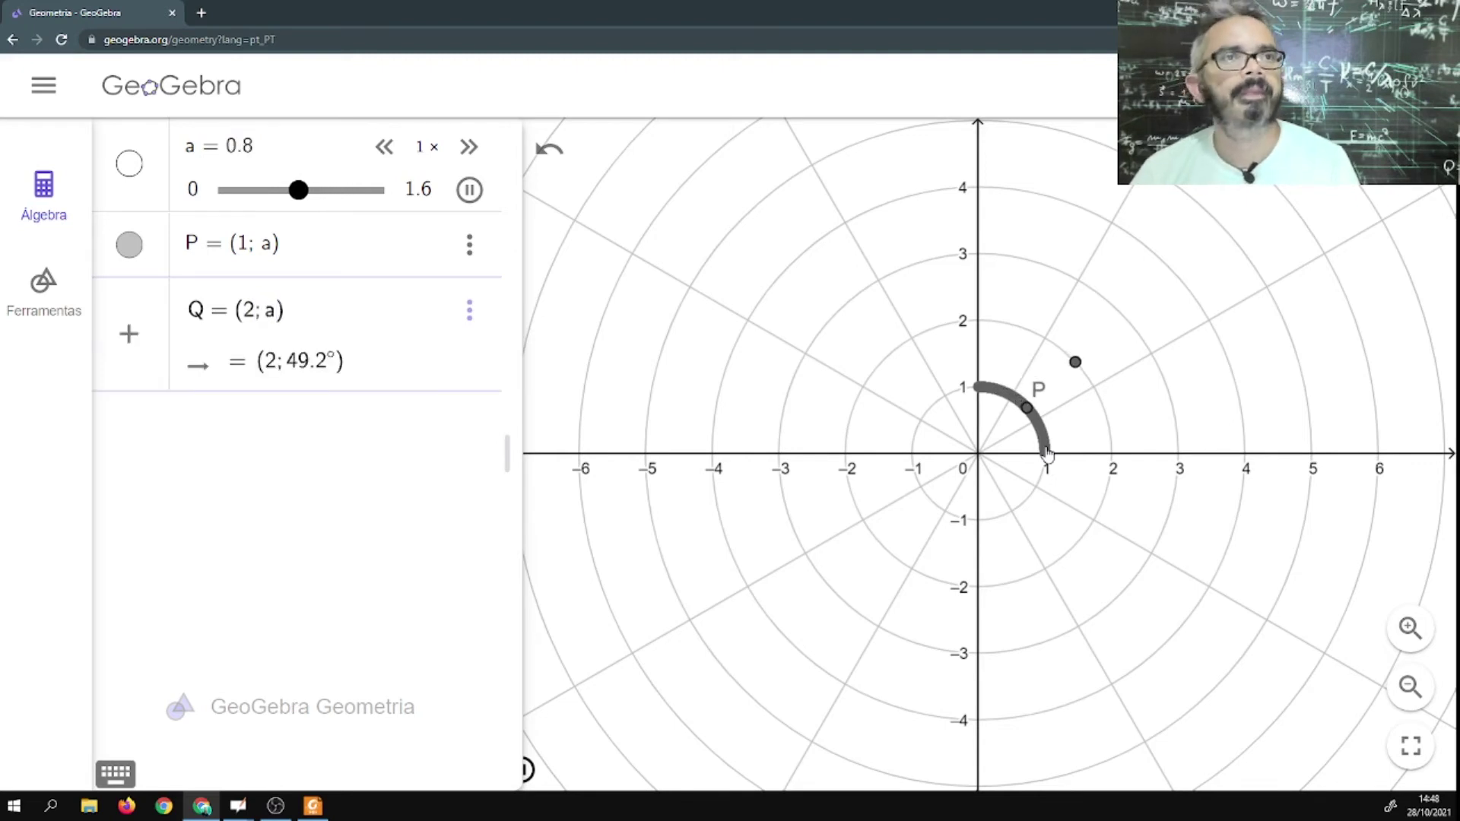
key("Return")
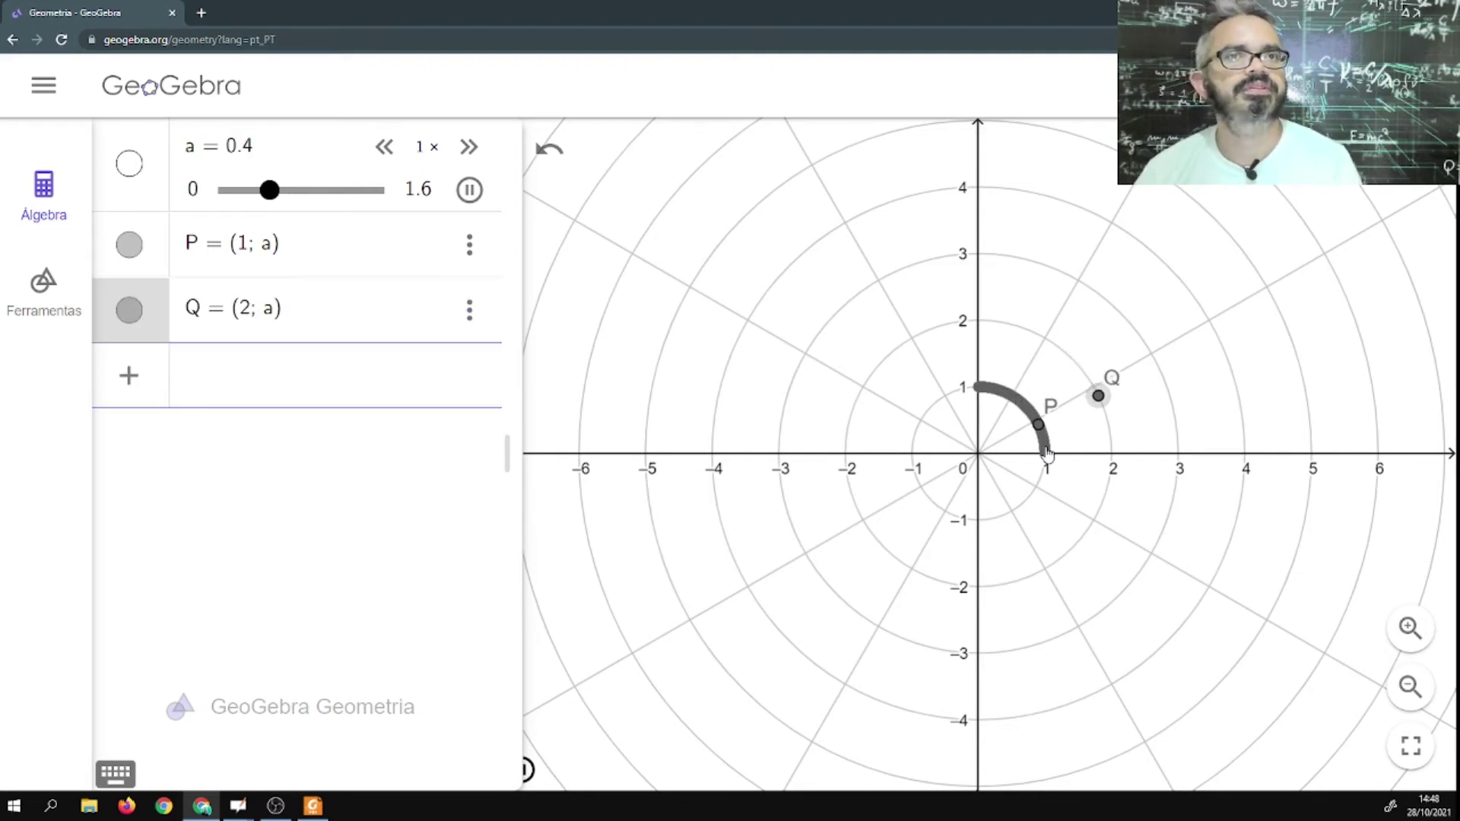
Turn on the trace (Exibir Rastro) of point Q, and stop the animation of slider a at 0.
left_click(469, 312)
left_click(496, 413)
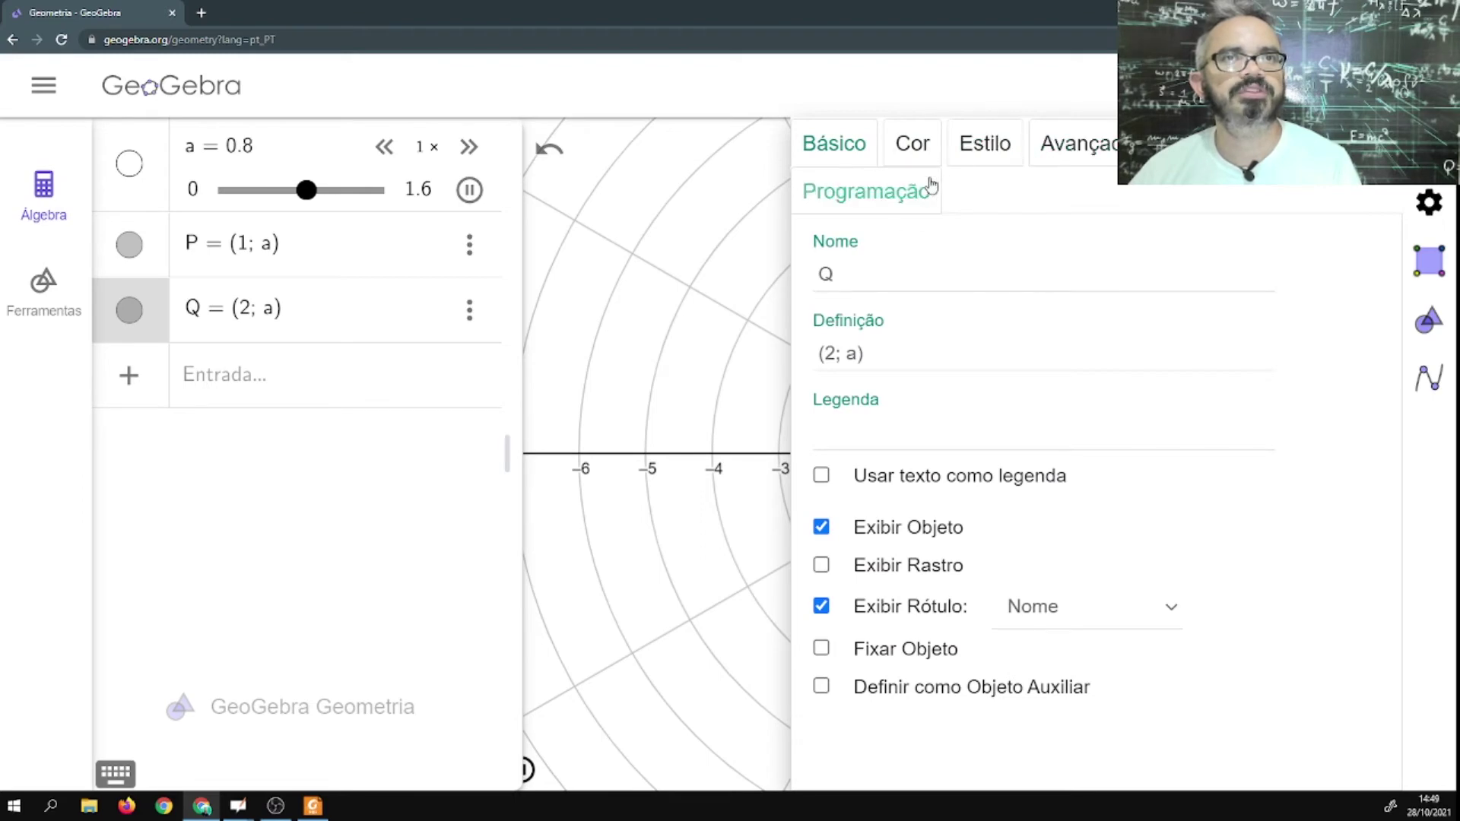
left_click(821, 567)
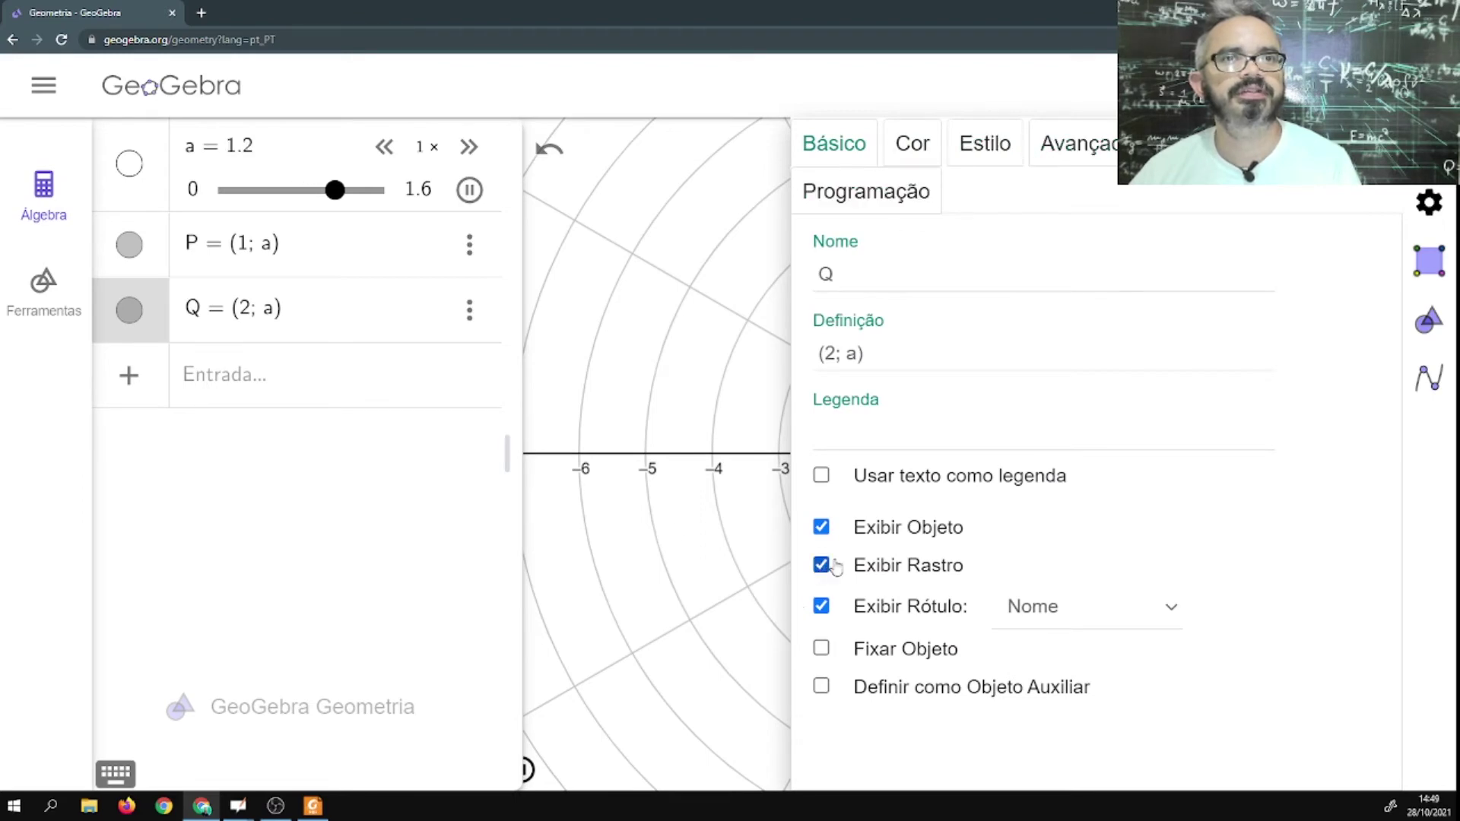
left_click(1434, 146)
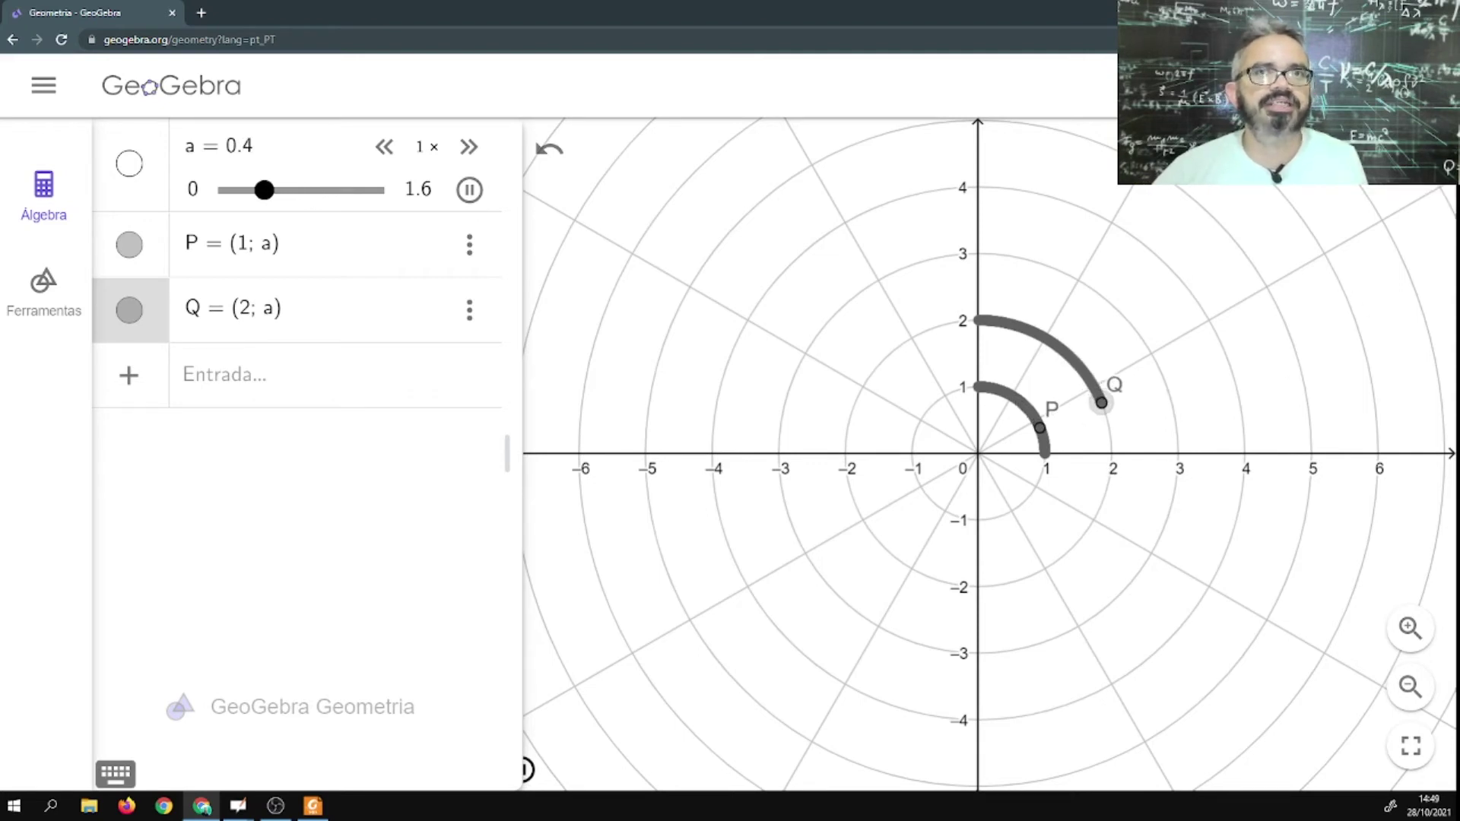
left_click(470, 199)
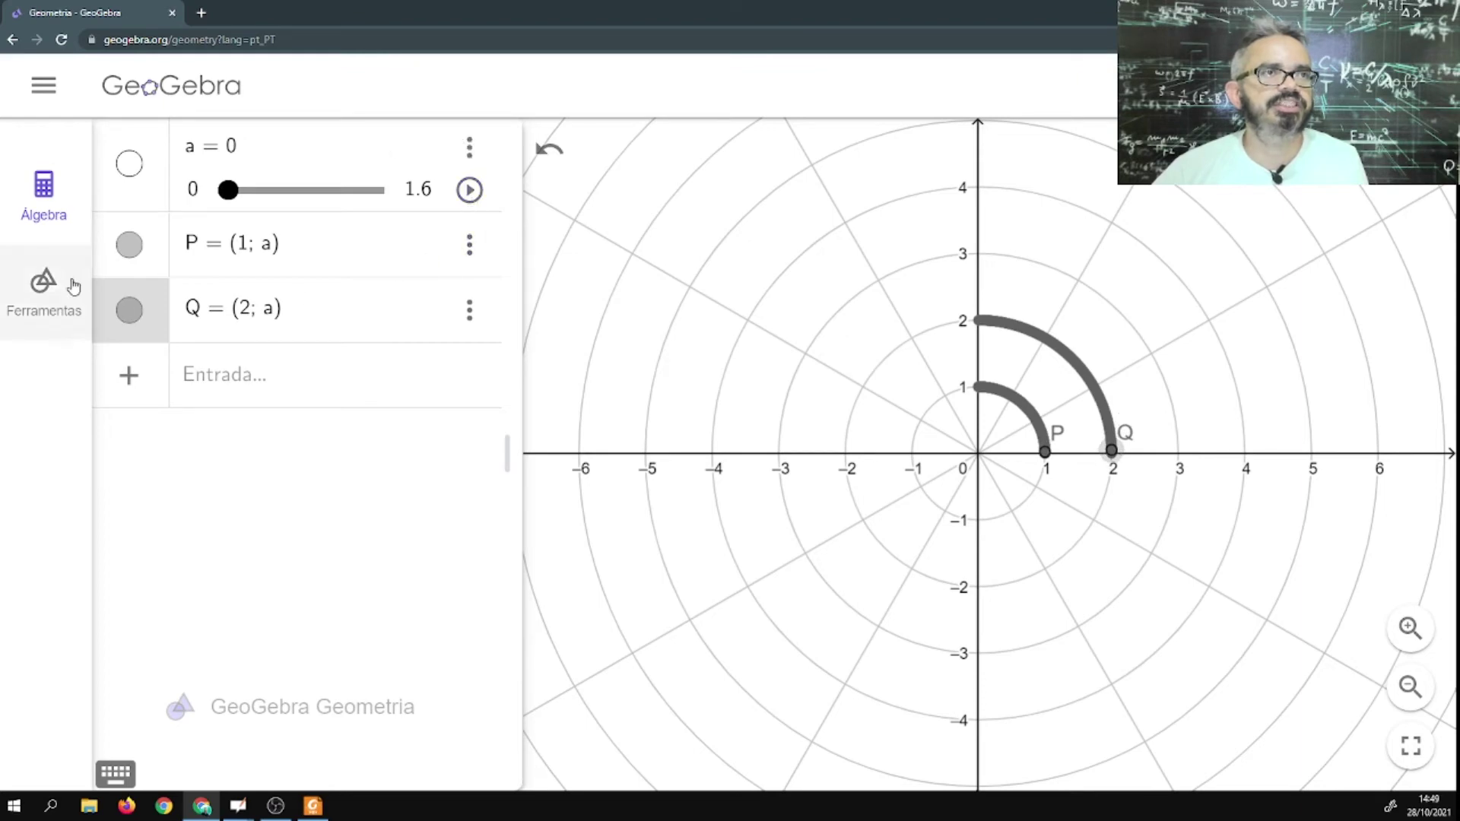
Draw a segment from point P to point Q with the Segmento tool.
left_click(43, 289)
left_click(373, 217)
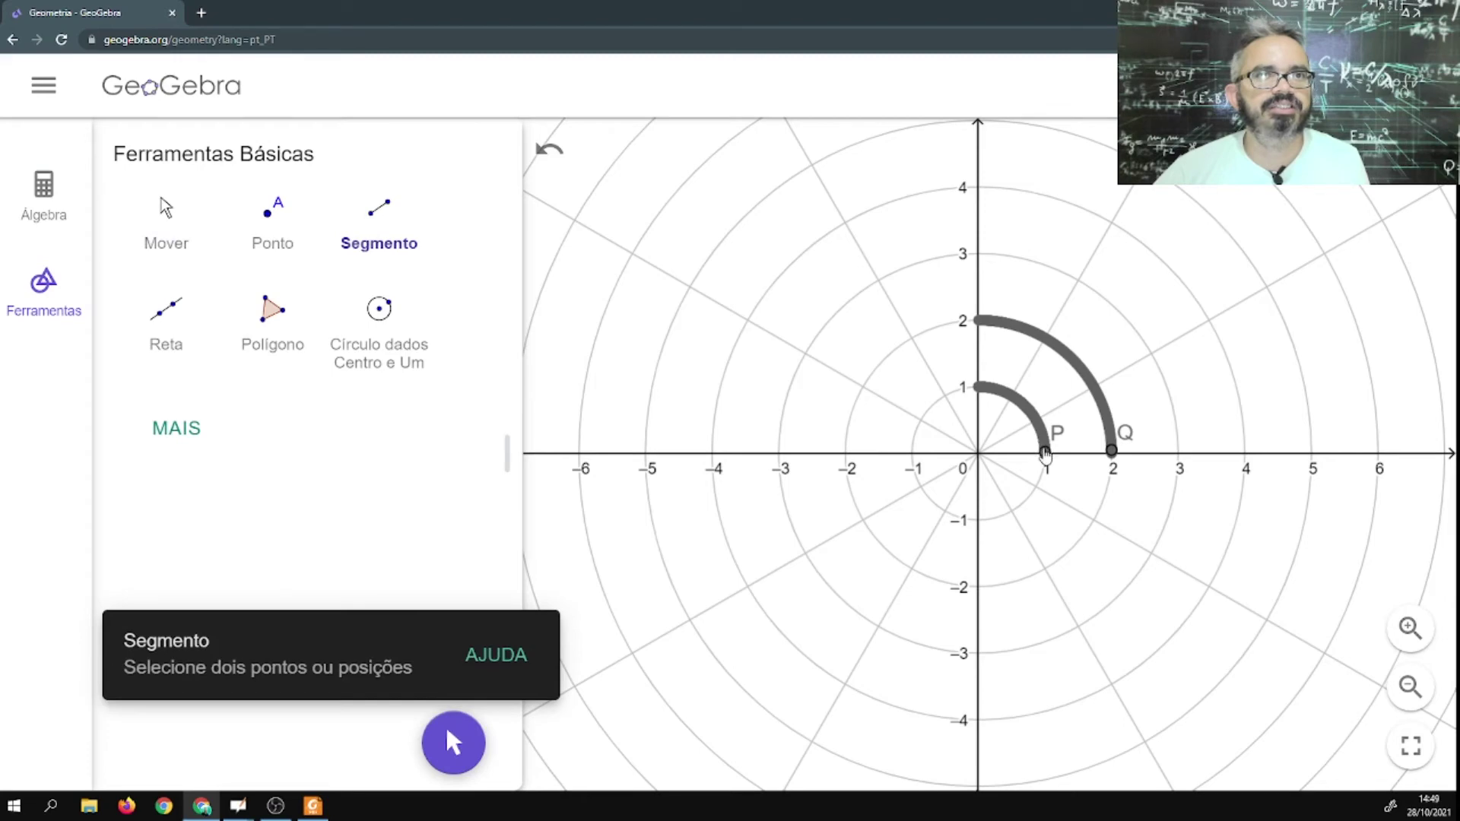
left_click(1043, 451)
left_click(1115, 452)
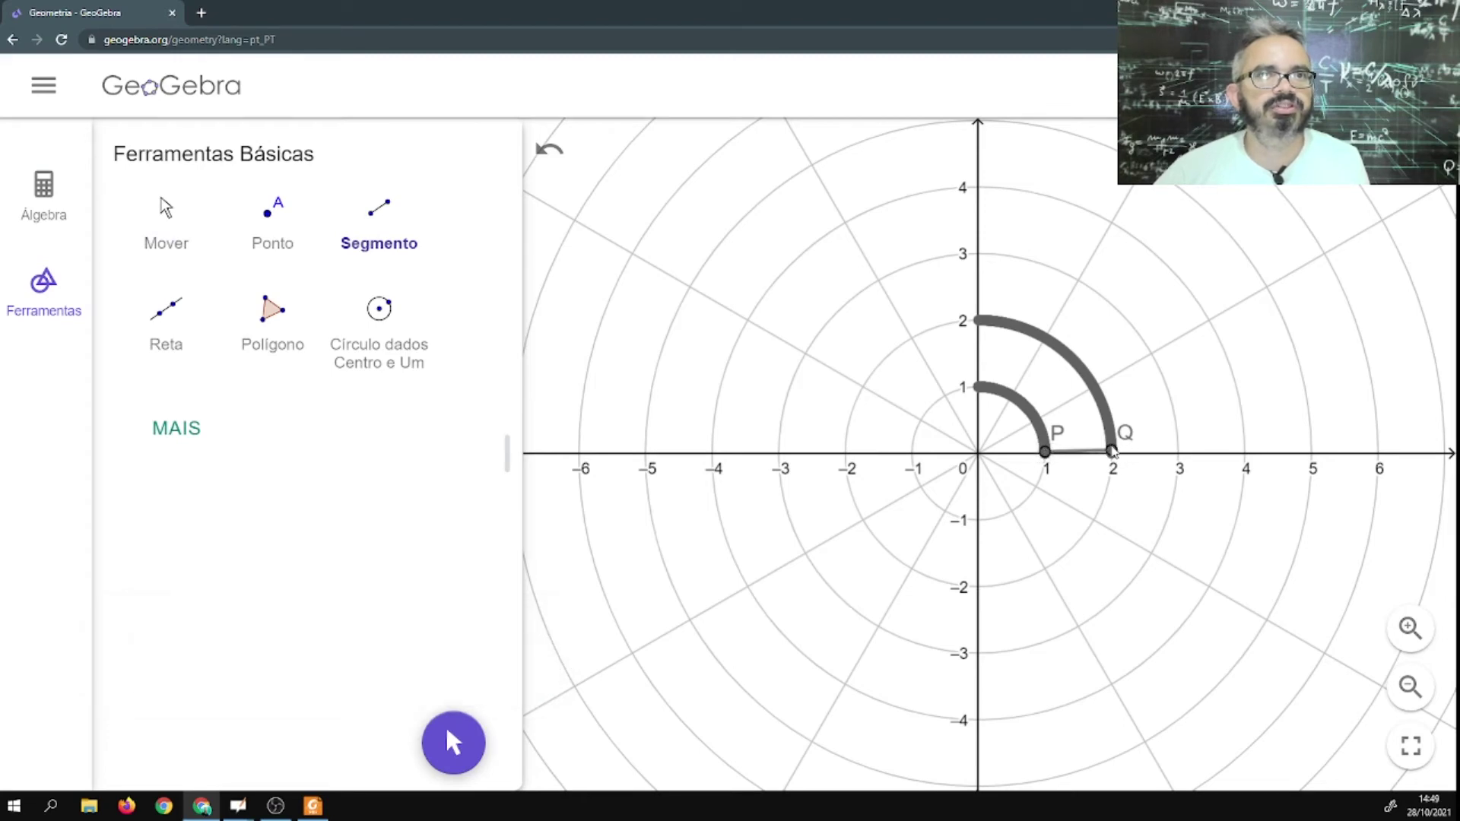
Turn on the trace (Exibir Rastro) of segment PQ and start the animation of slider a to sweep the region.
left_click(43, 194)
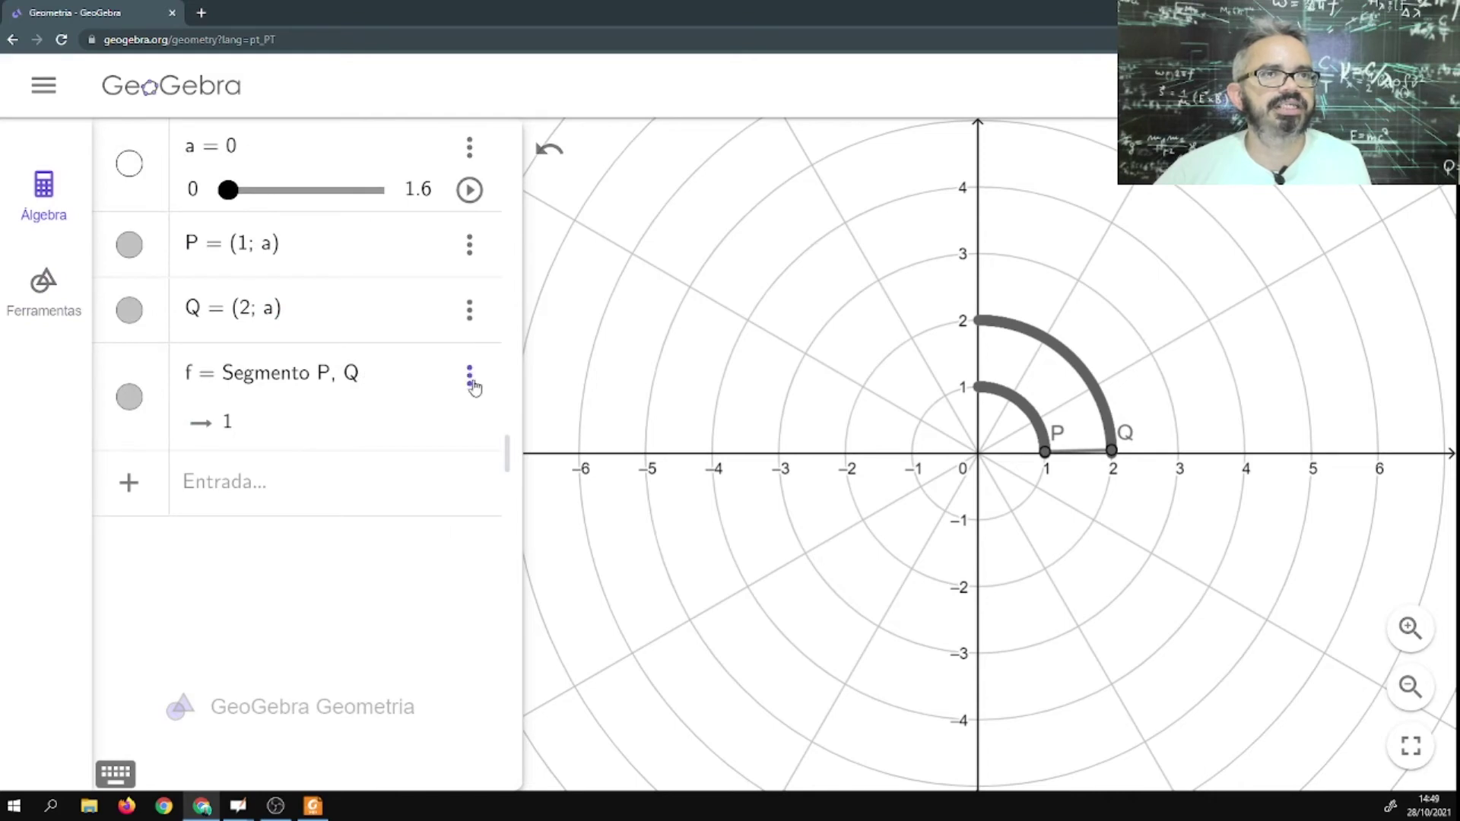
left_click(470, 376)
left_click(530, 509)
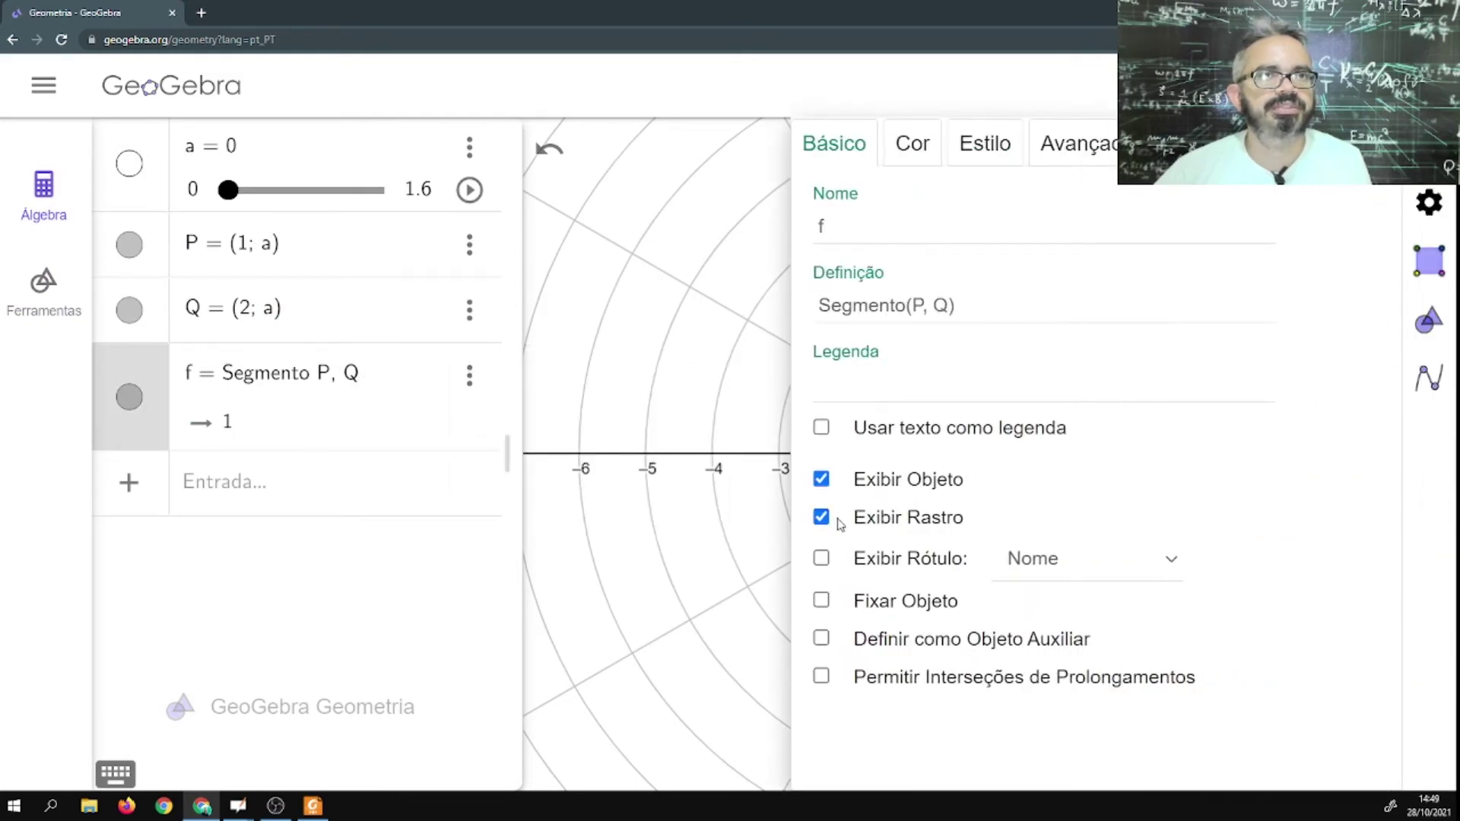
left_click(1434, 145)
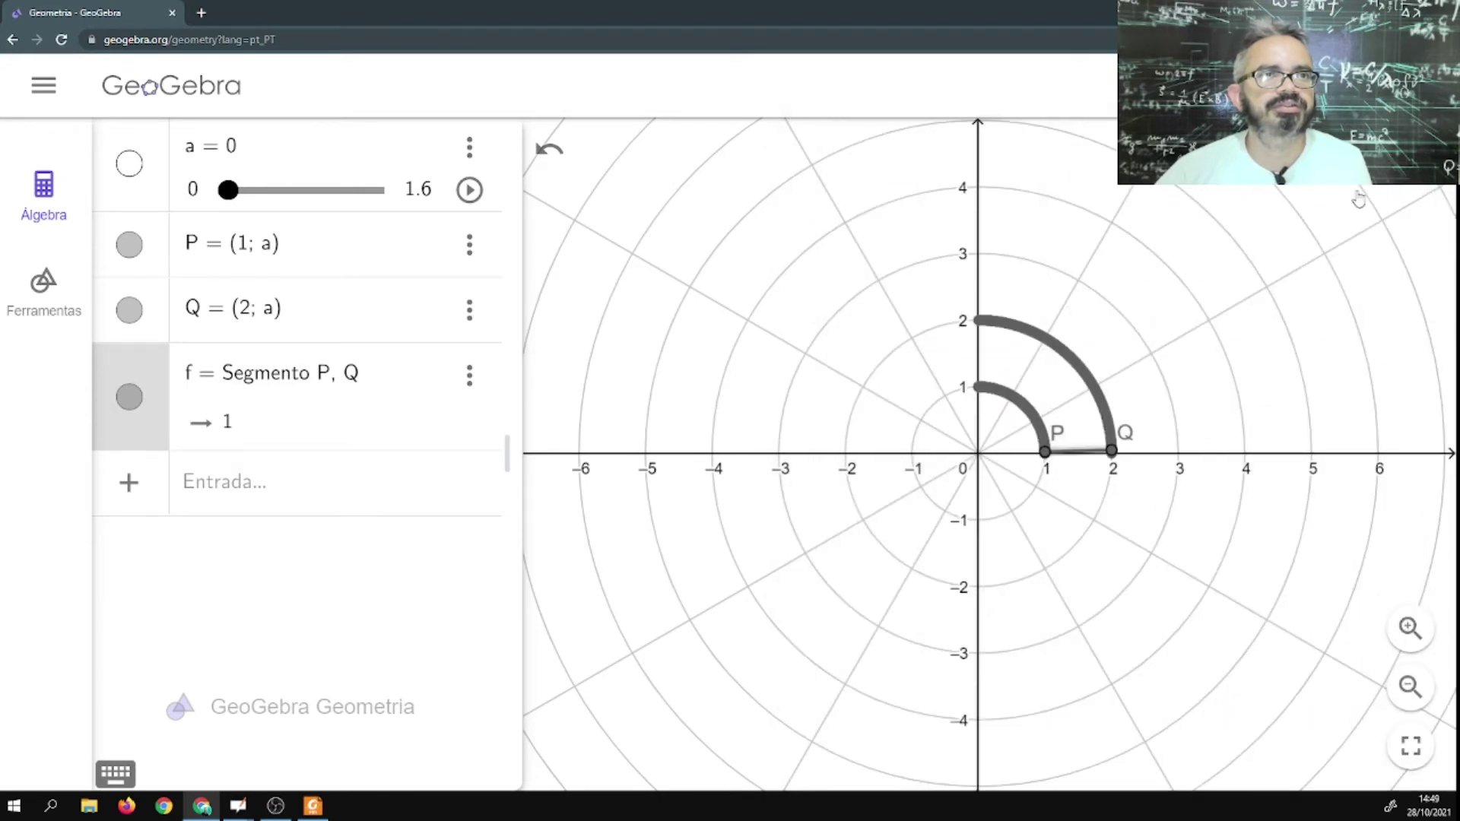
left_click(470, 191)
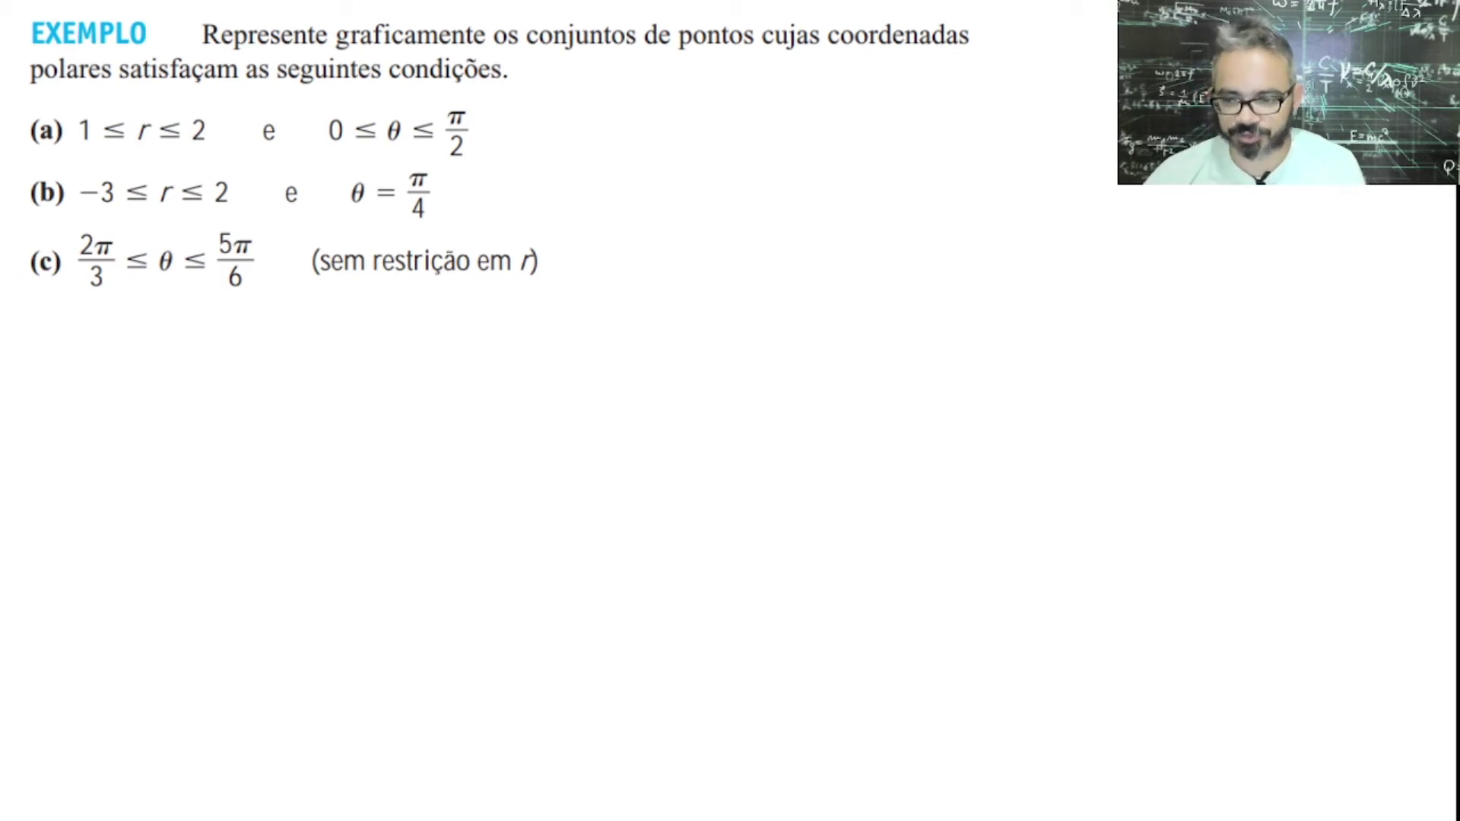
Switch back to GeoGebra and reload the page, discarding the current construction to start a blank one.
key("alt+Tab")
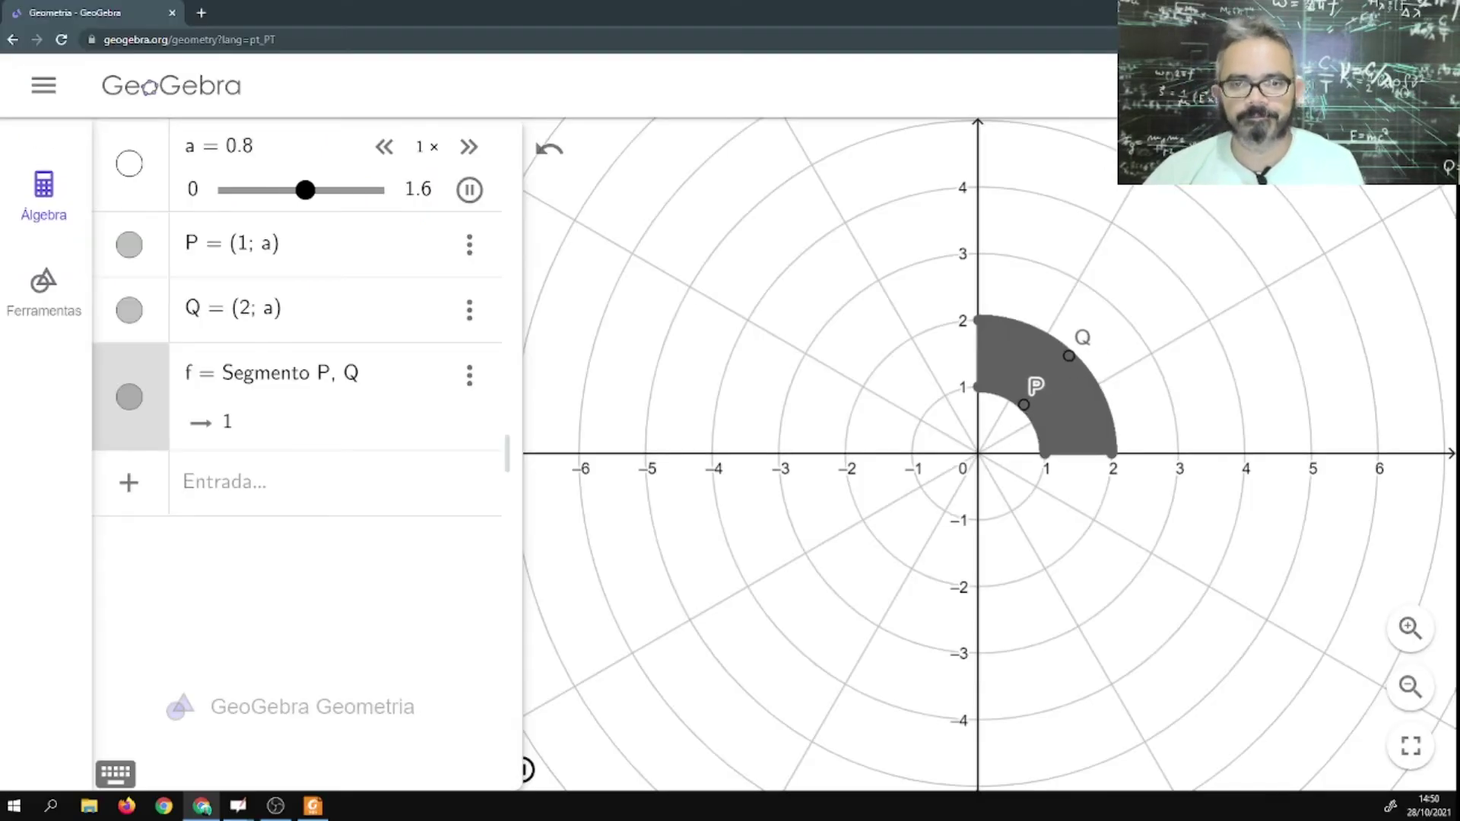
left_click(748, 35)
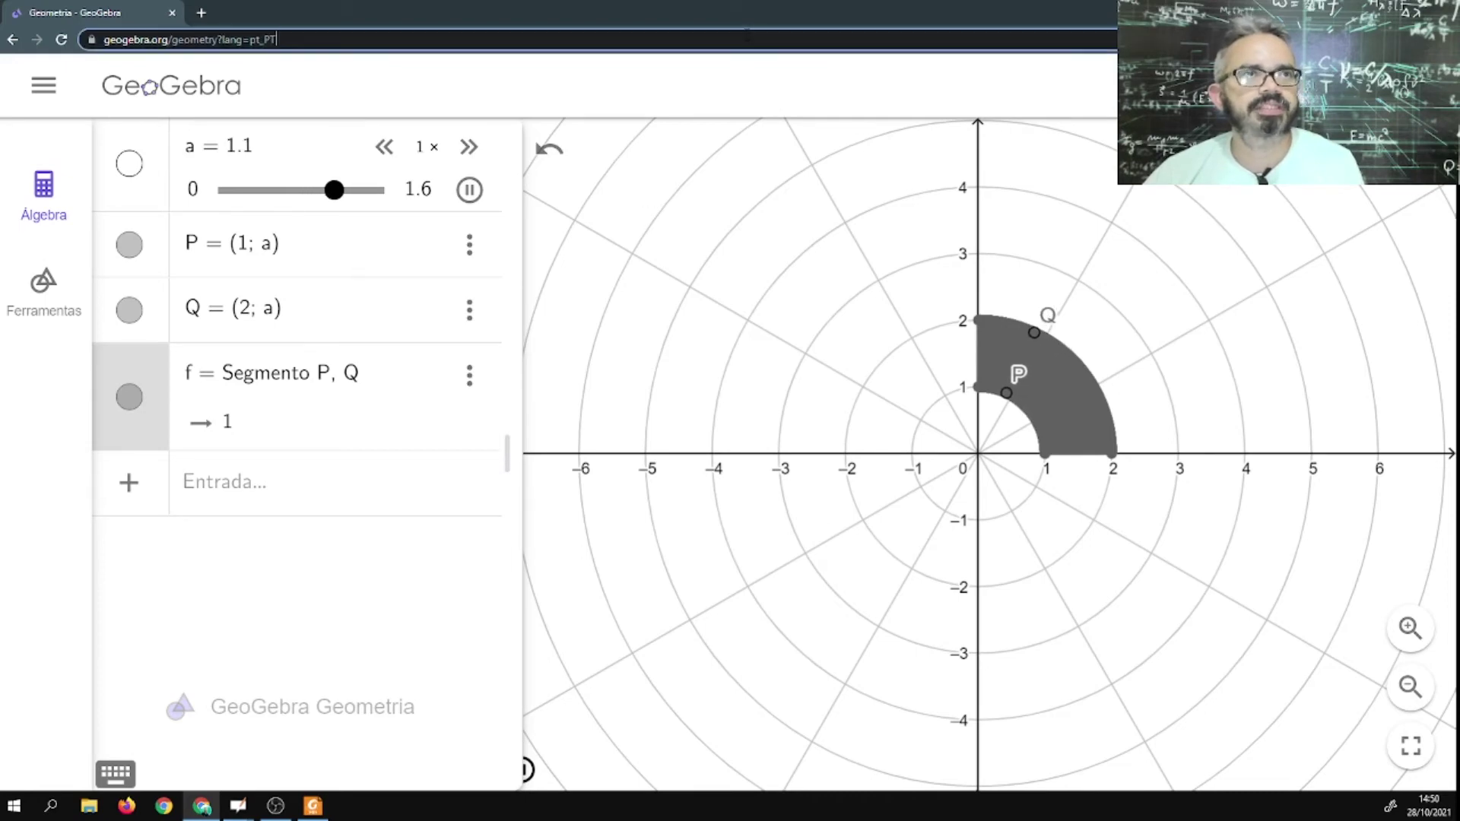
key("Return")
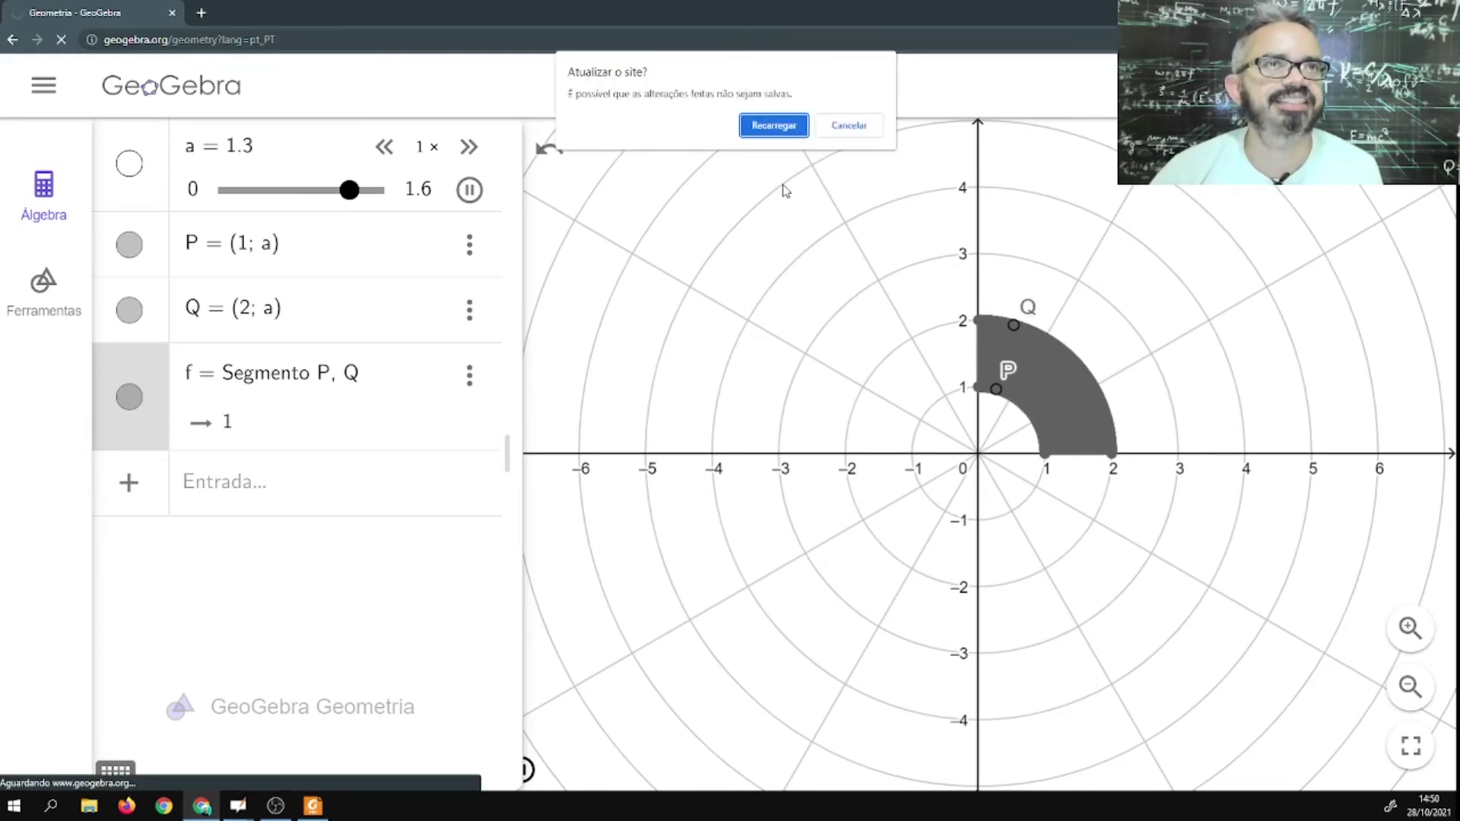
left_click(774, 125)
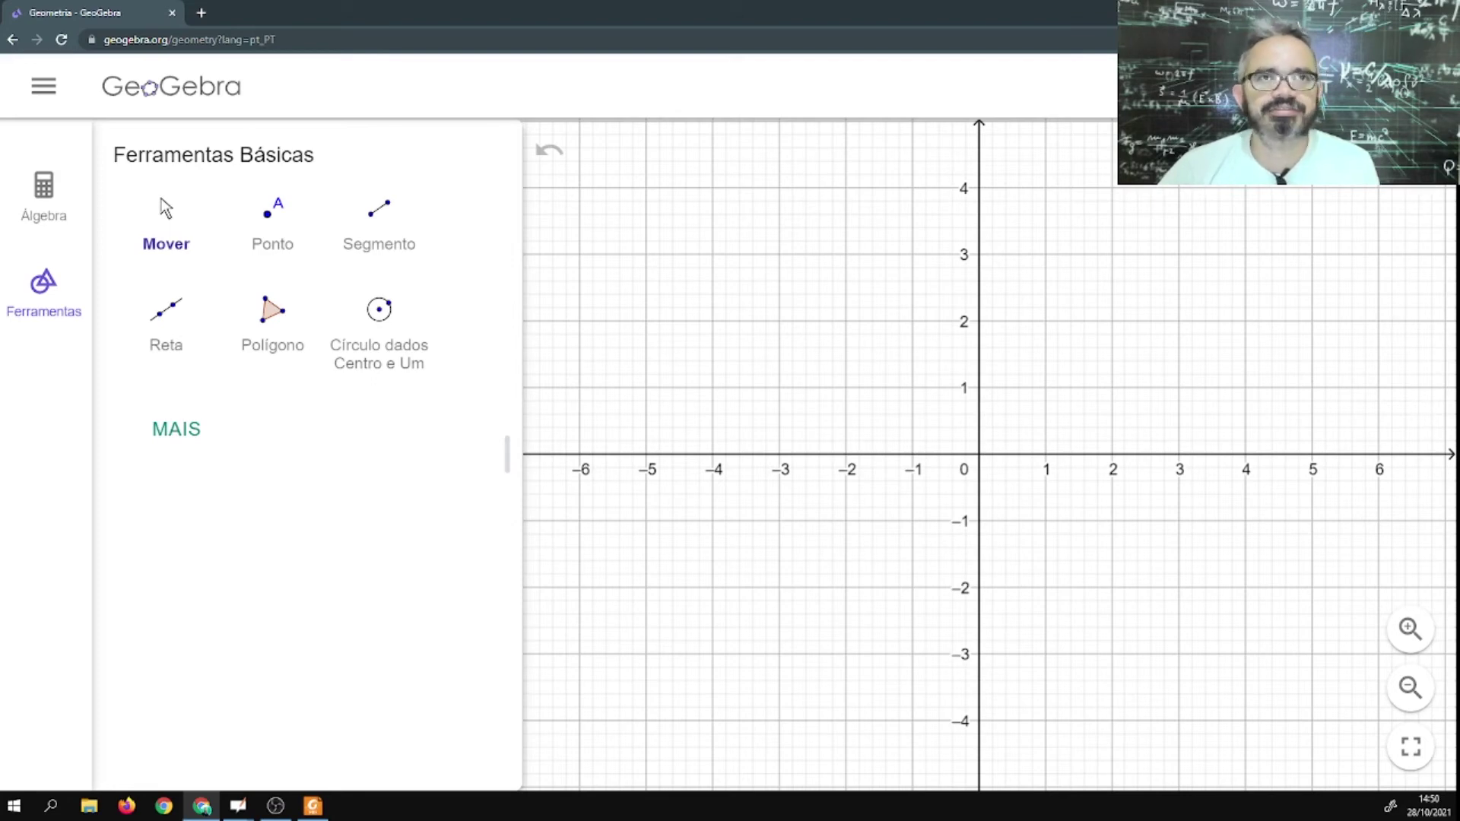
Change the graphics view's grid (Exibir Malha) to Polar.
right_click(1031, 141)
left_click(1223, 219)
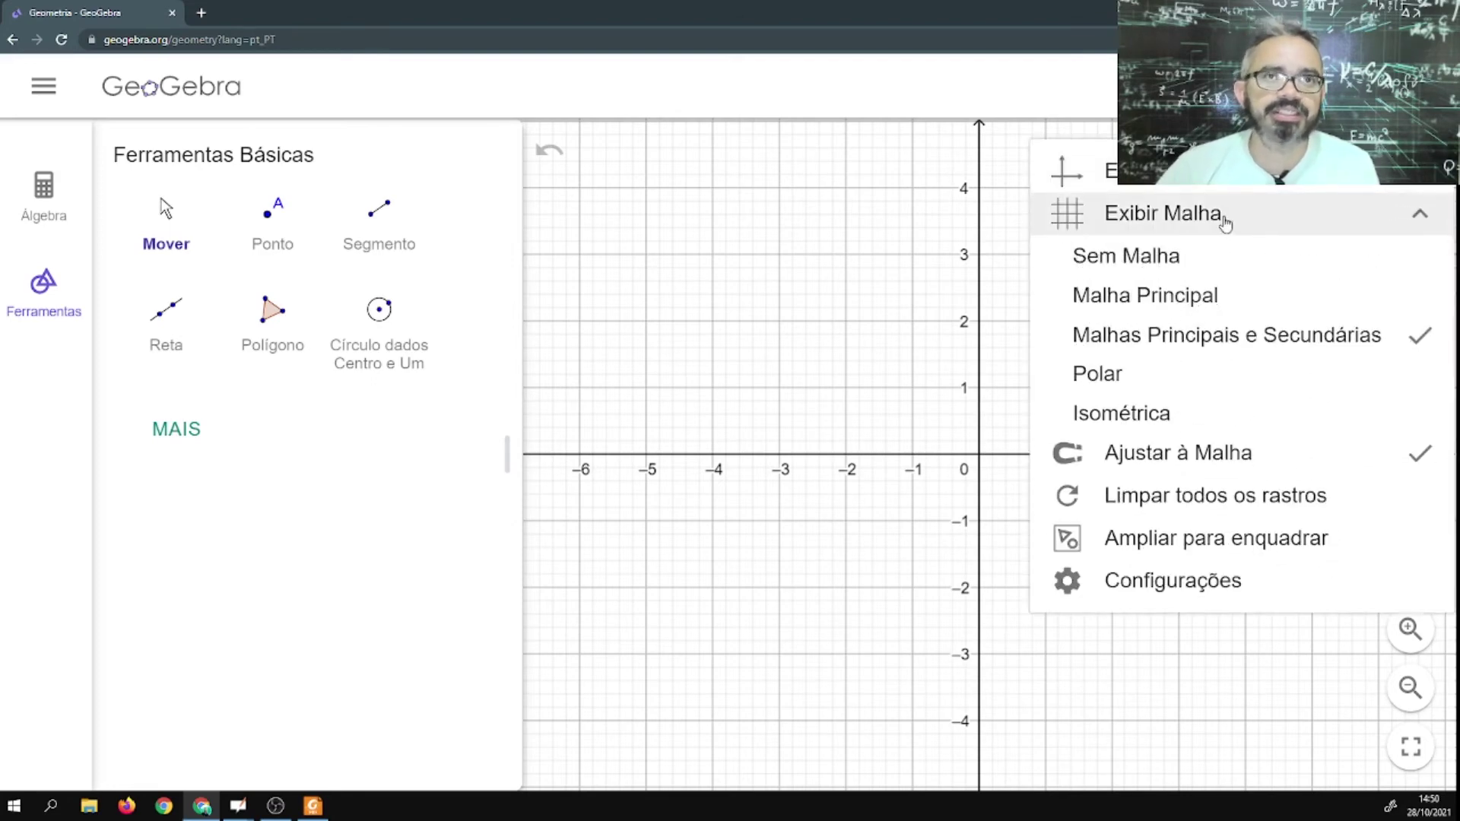
left_click(1119, 374)
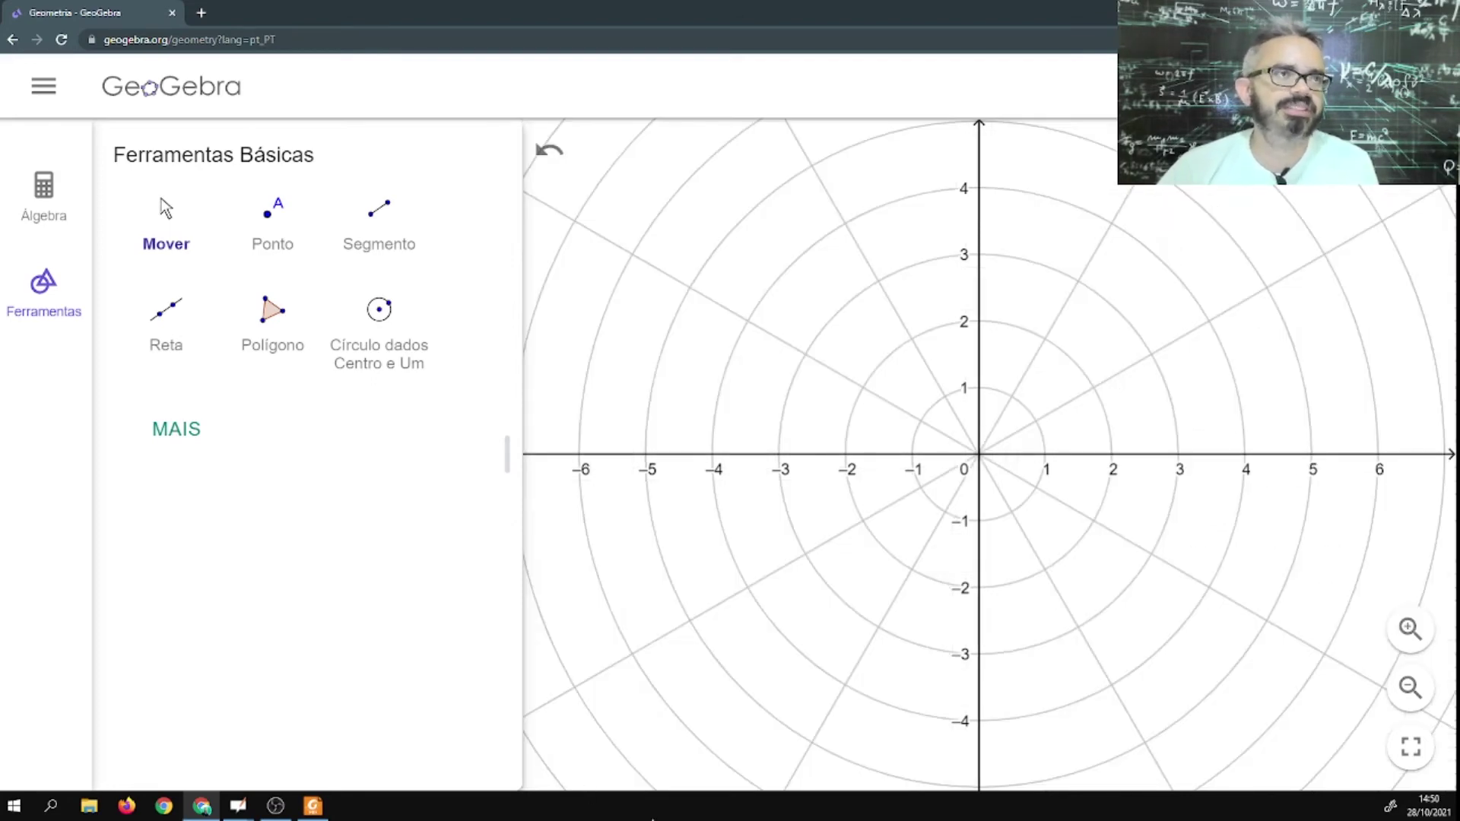
Check the exercise's condition (b) and create a slider r in the empty algebra entry.
left_click(46, 200)
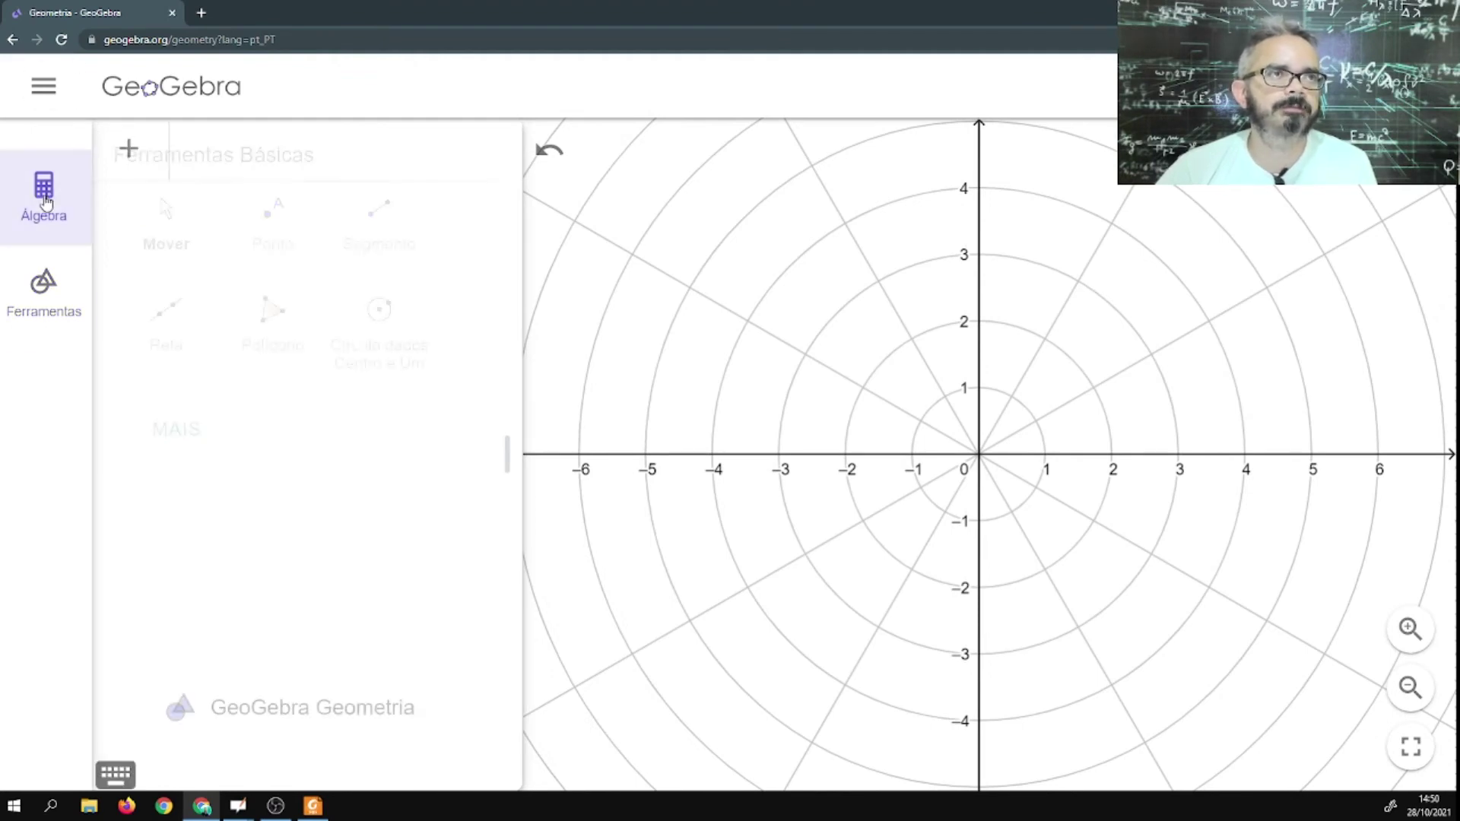
left_click(220, 162)
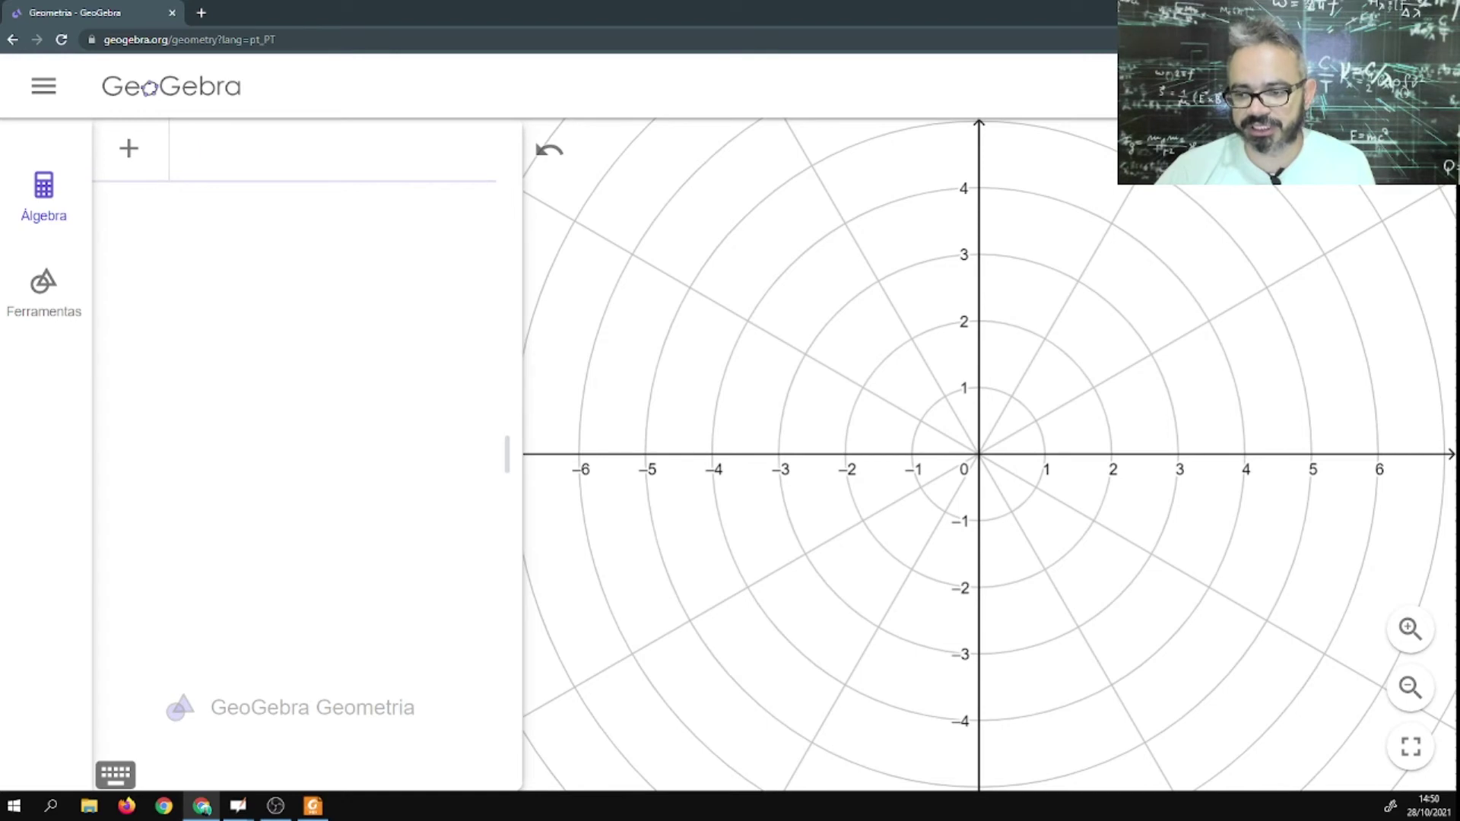
key("alt+Tab")
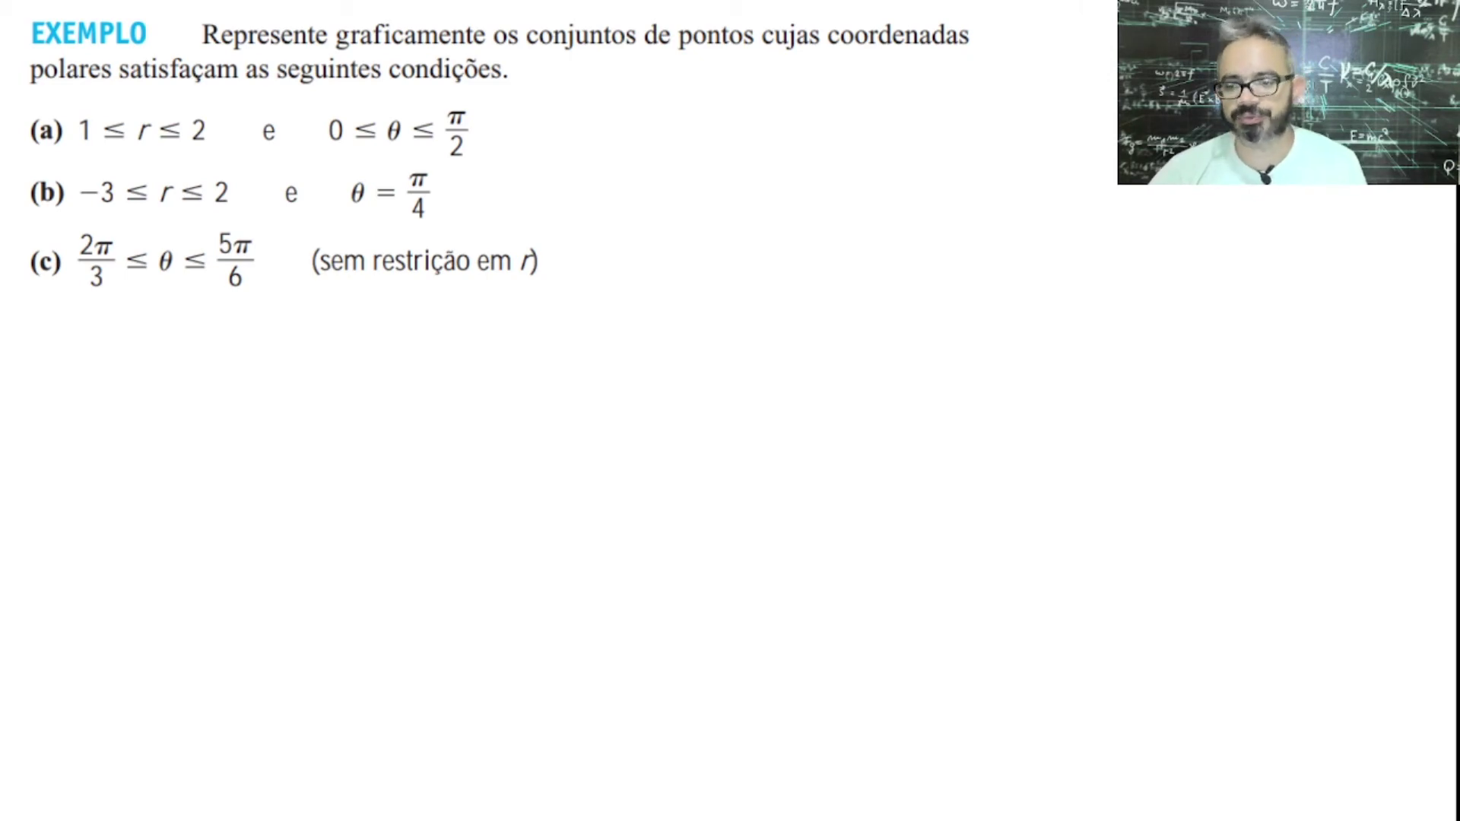
key("alt+Tab")
left_click(293, 150)
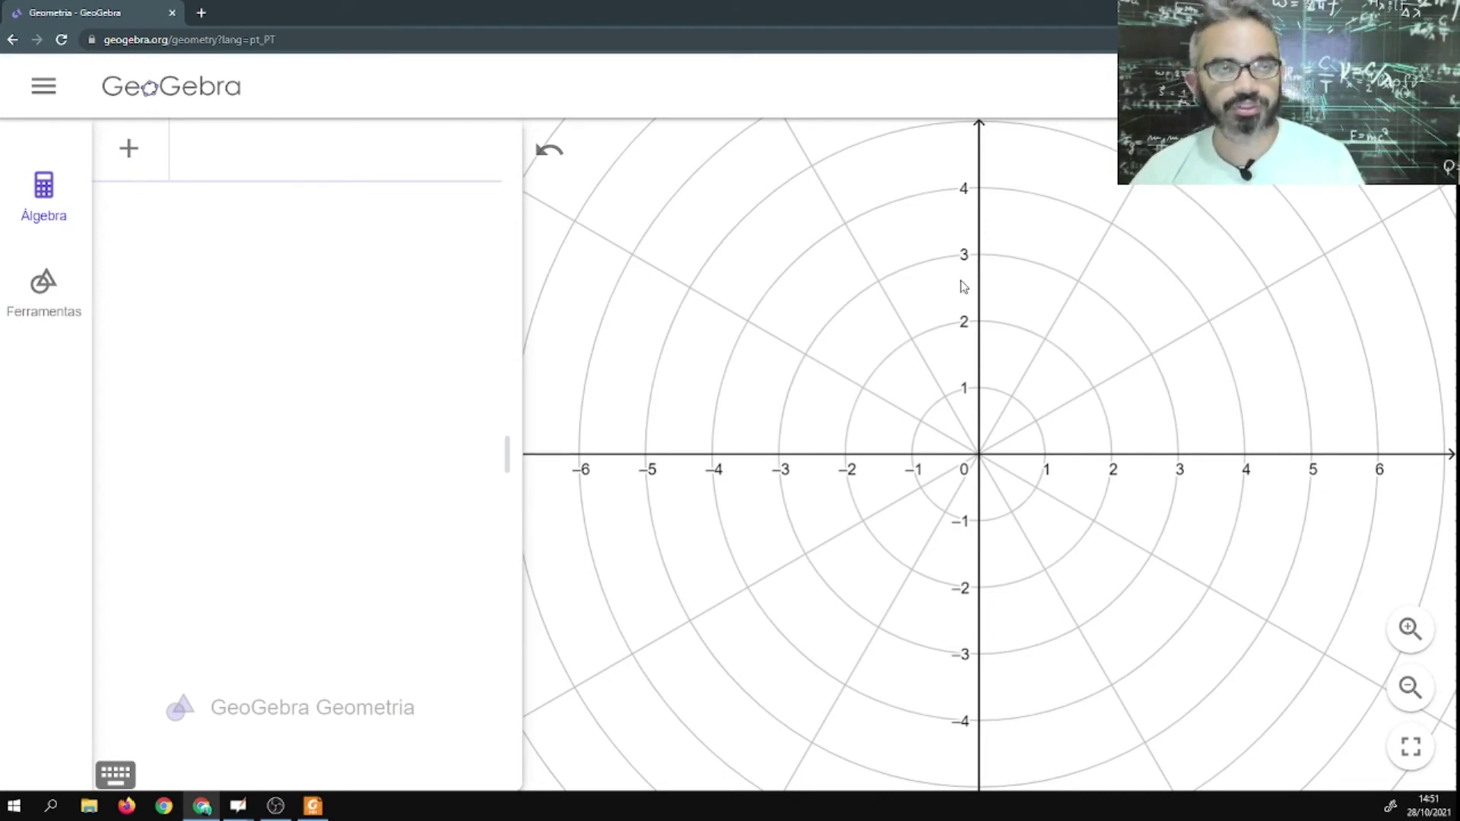
type("r")
key("Return")
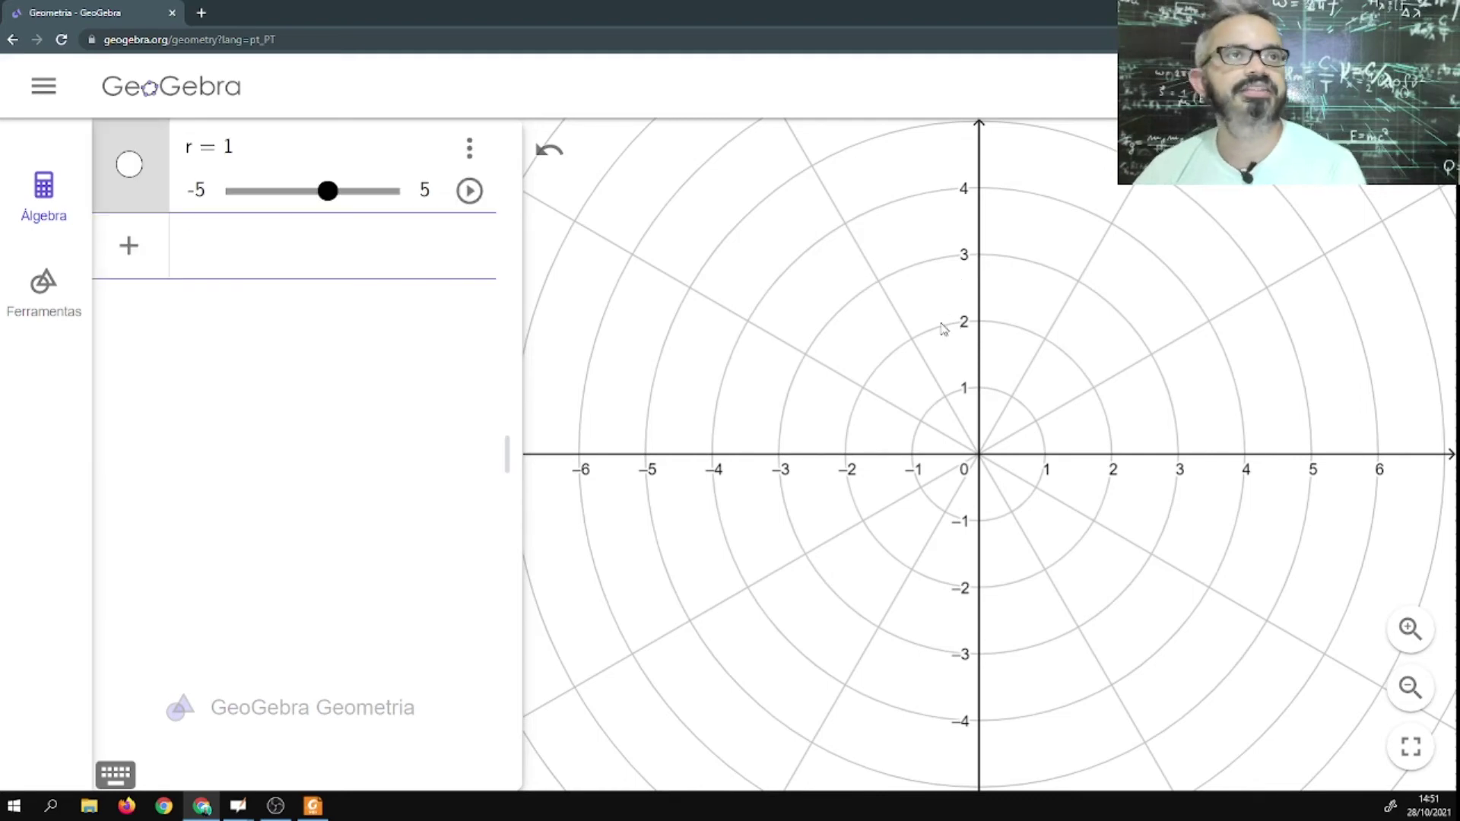
Set the range of slider r to min -3 and max 2, and move the slider to -3.
left_click(469, 158)
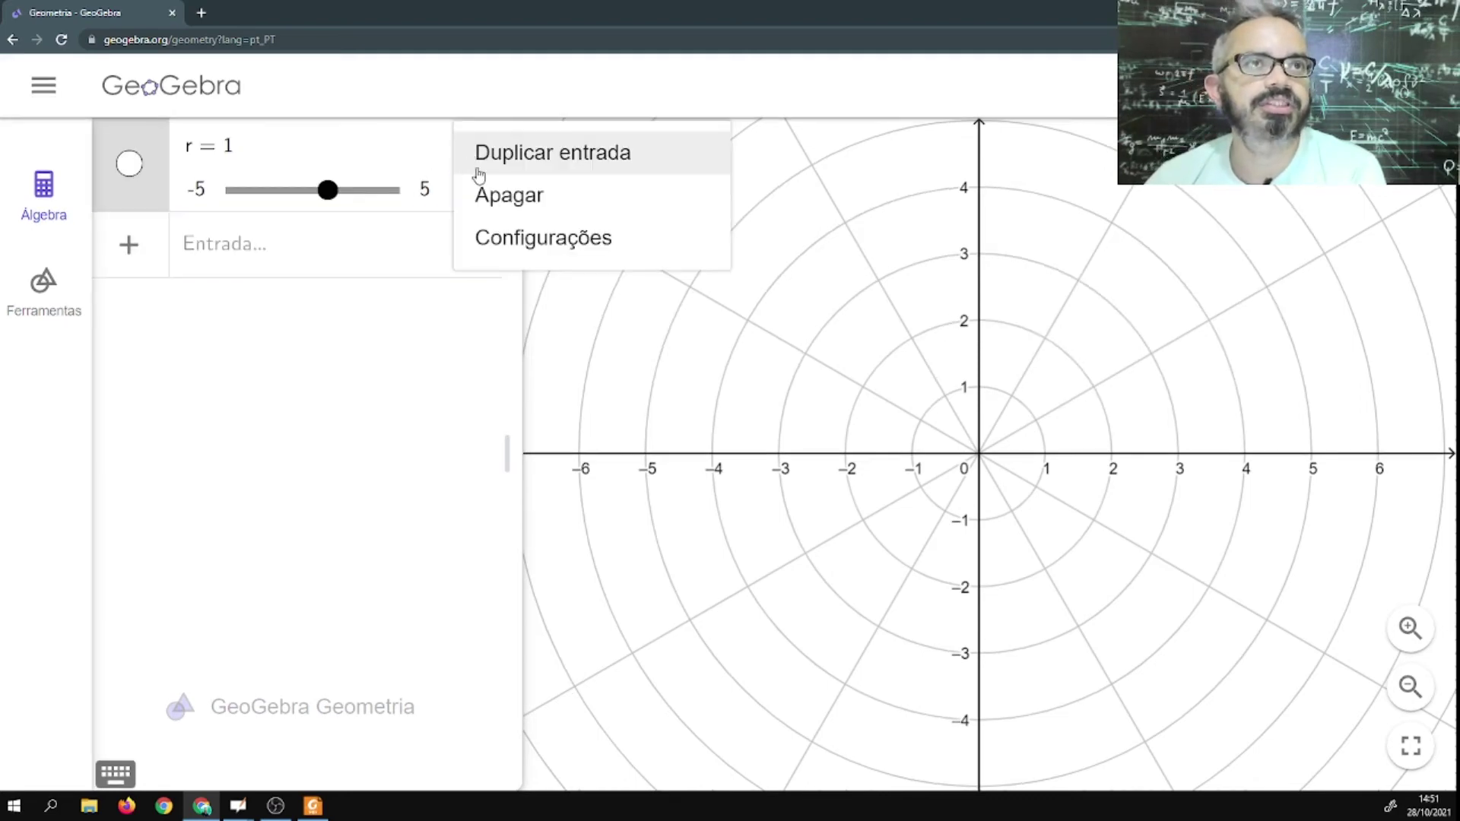
left_click(508, 235)
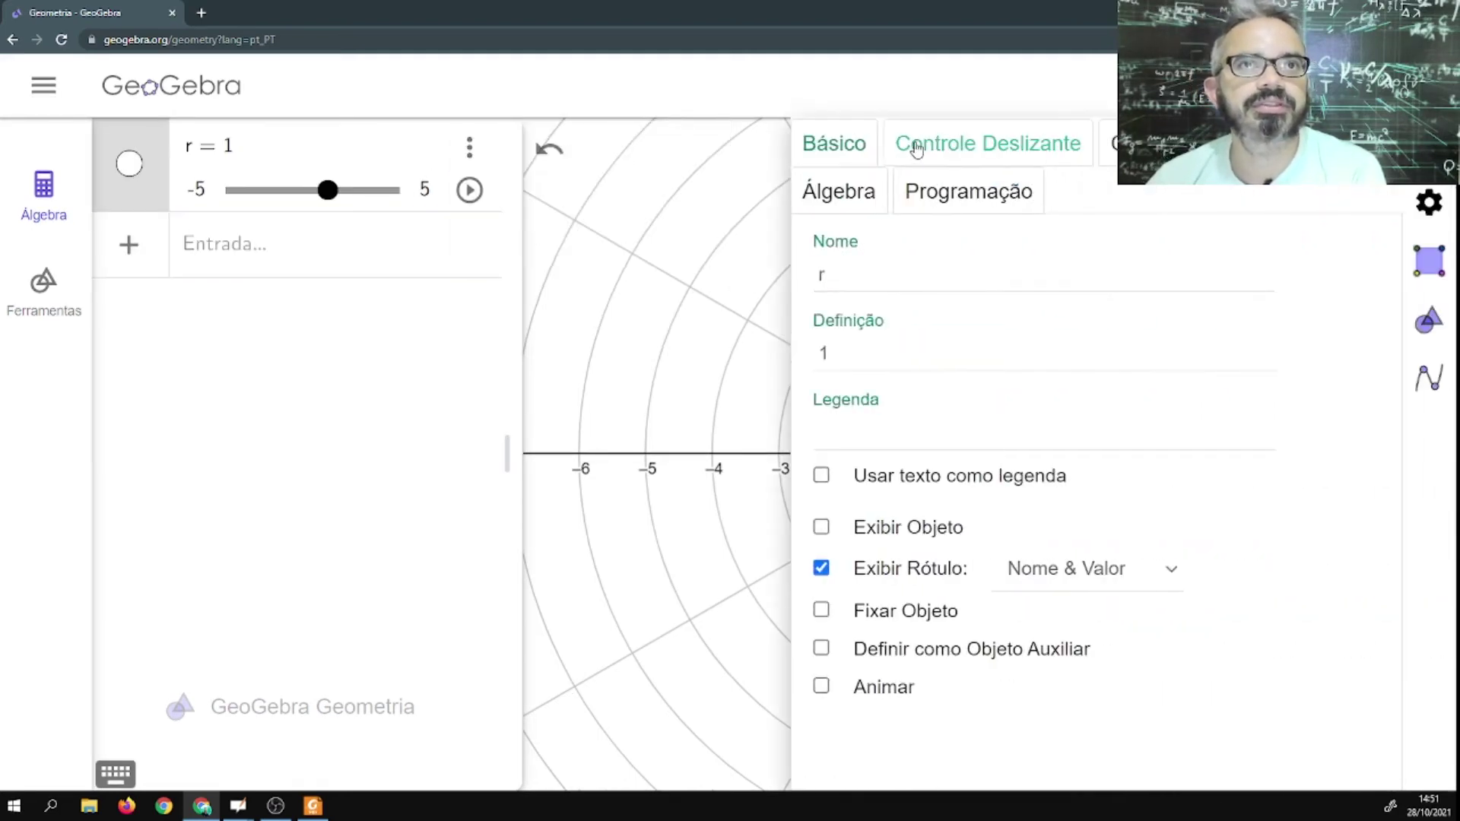
left_click(917, 148)
left_click(844, 262)
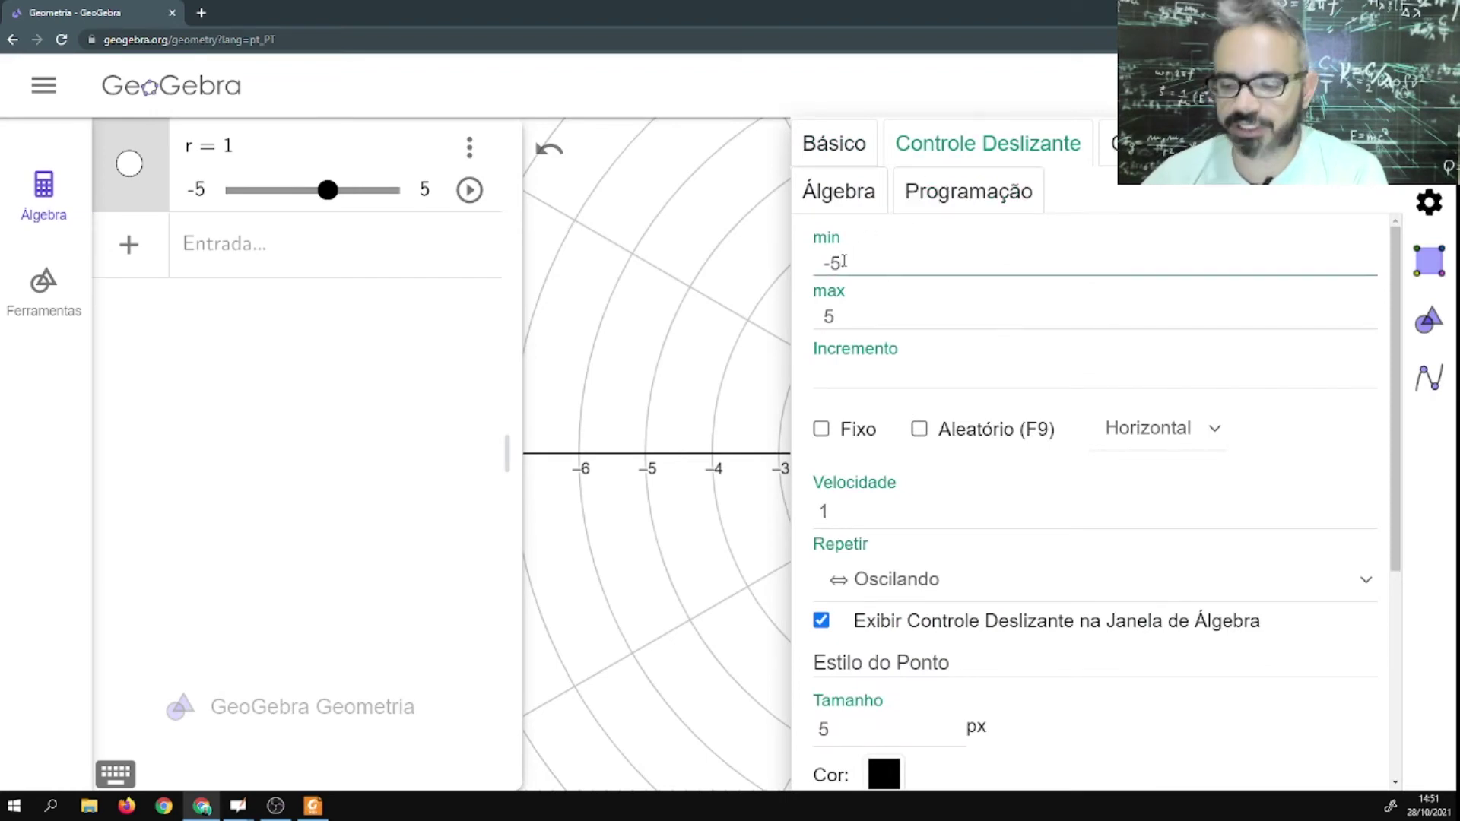
left_click(843, 313)
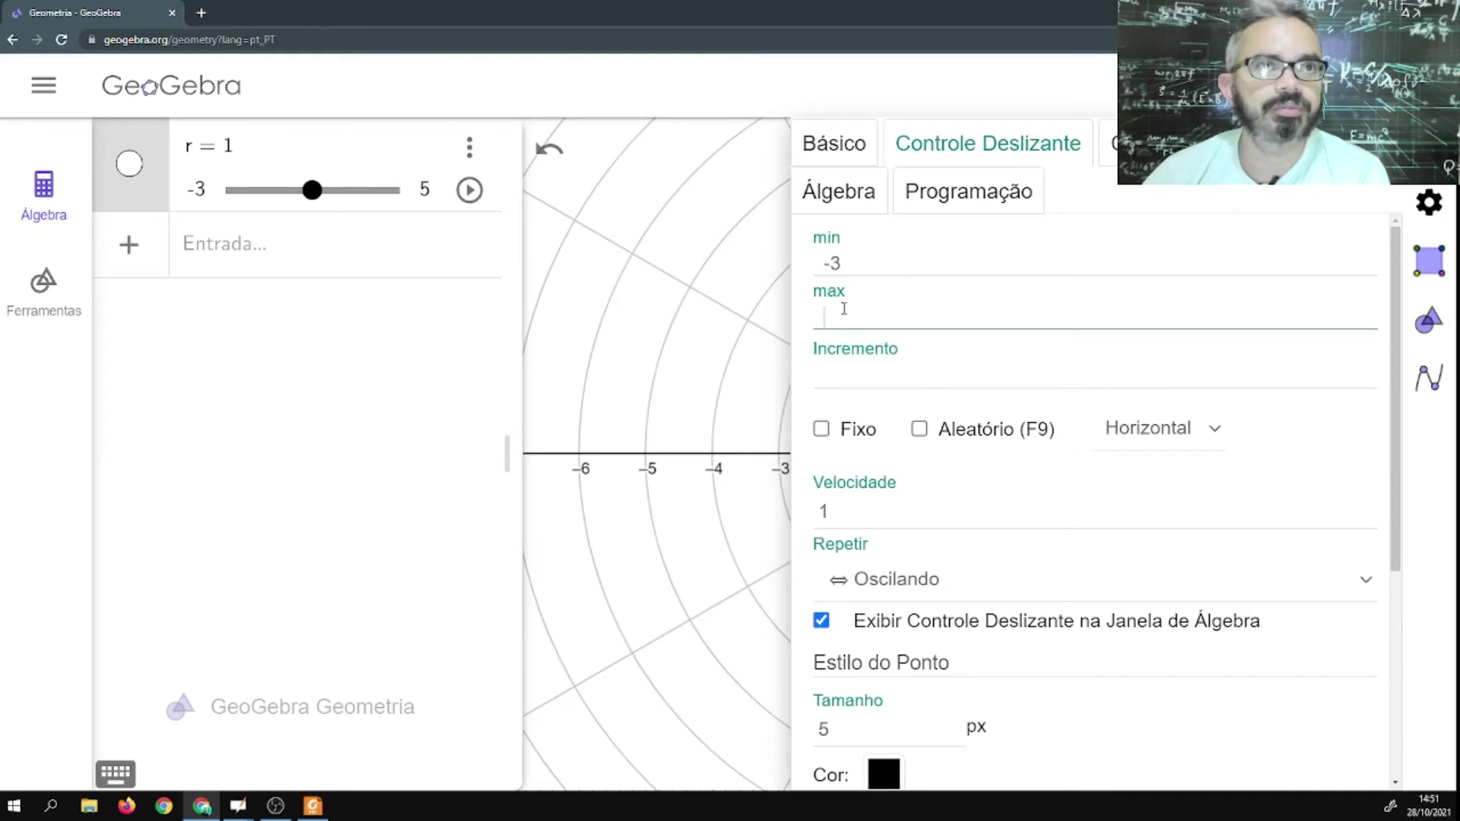
type("2")
key("Return")
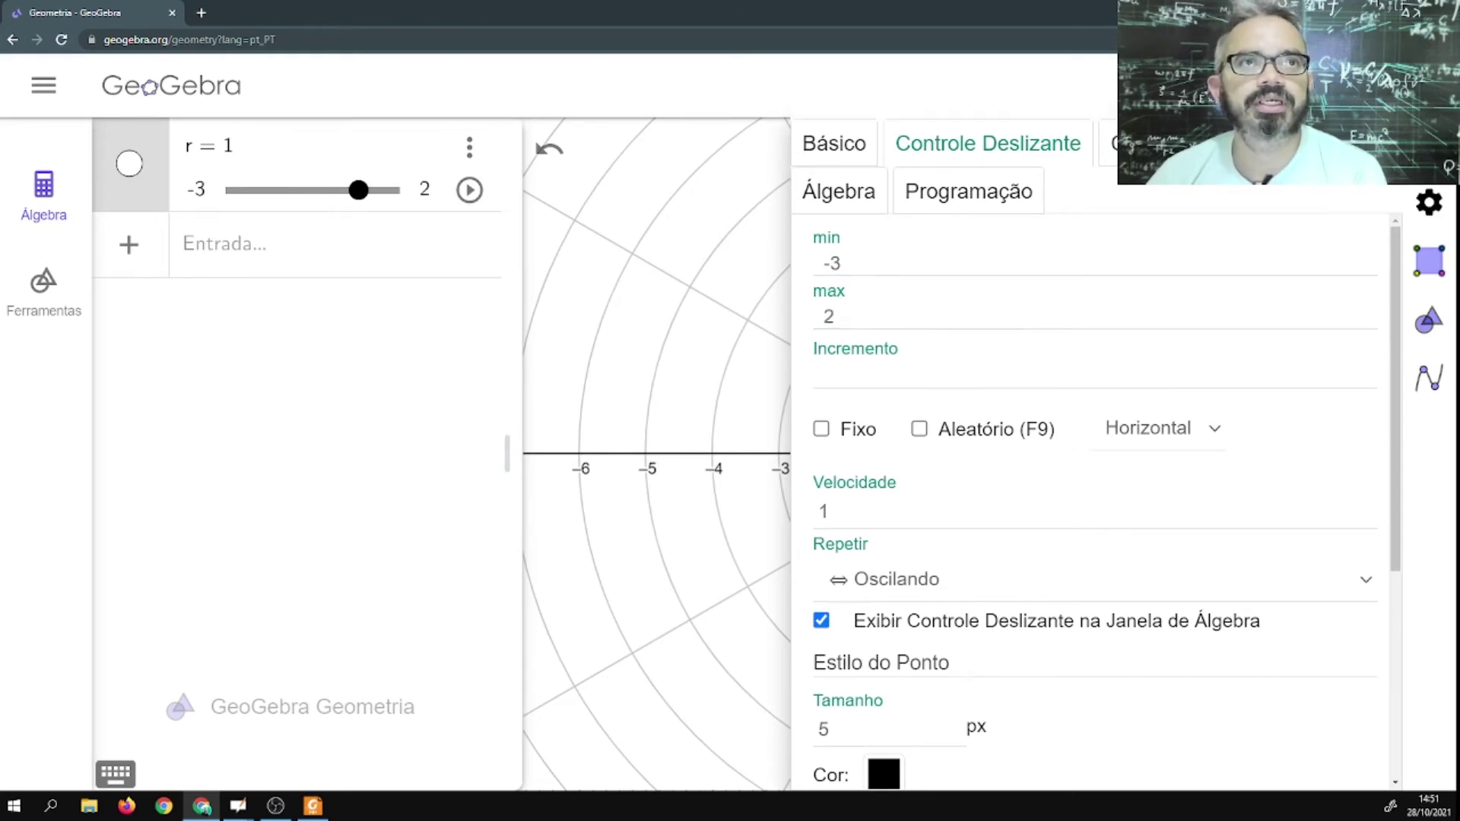
left_click(1430, 145)
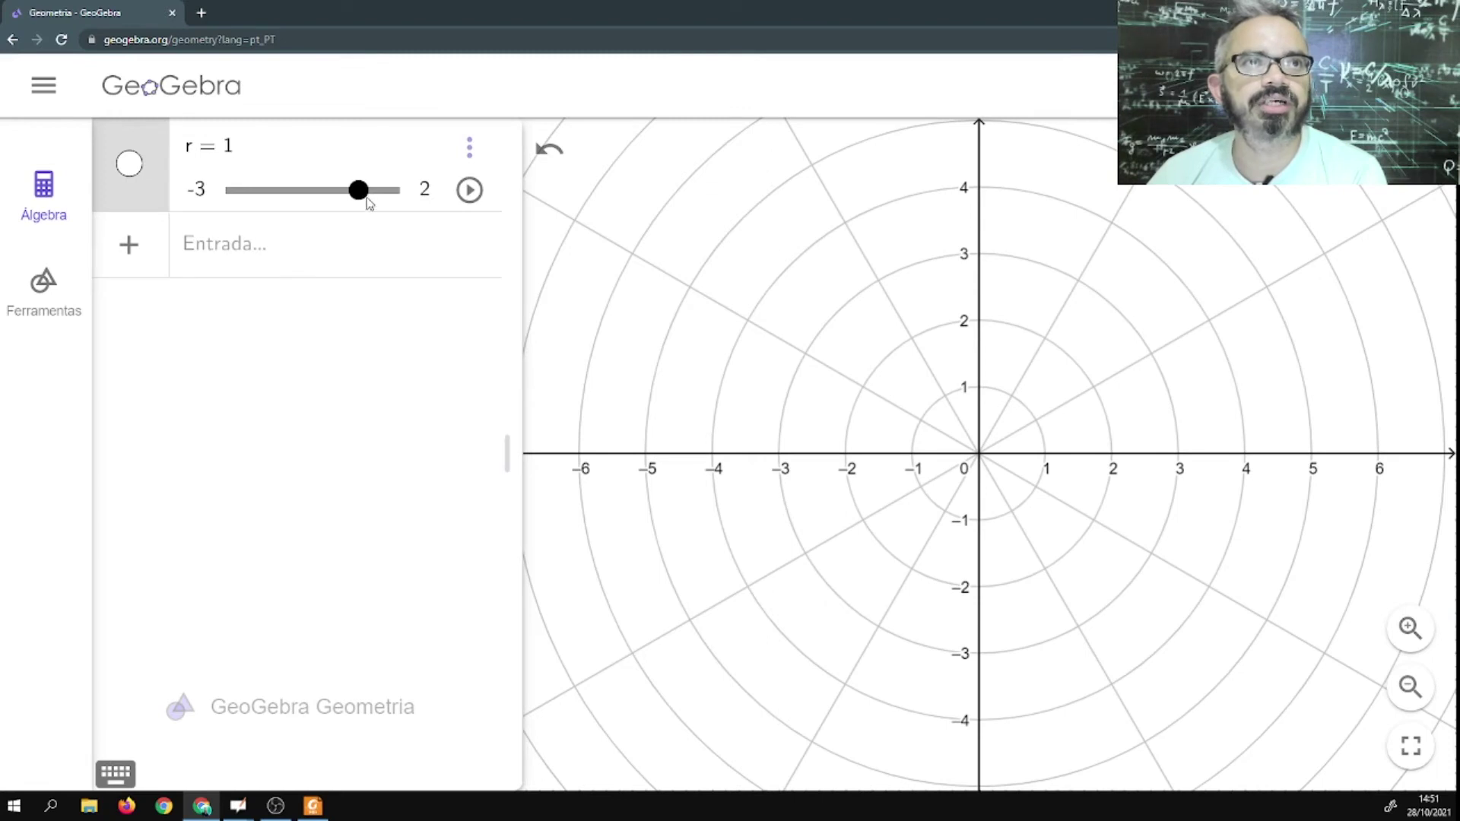
left_click_drag(362, 196, 196, 201)
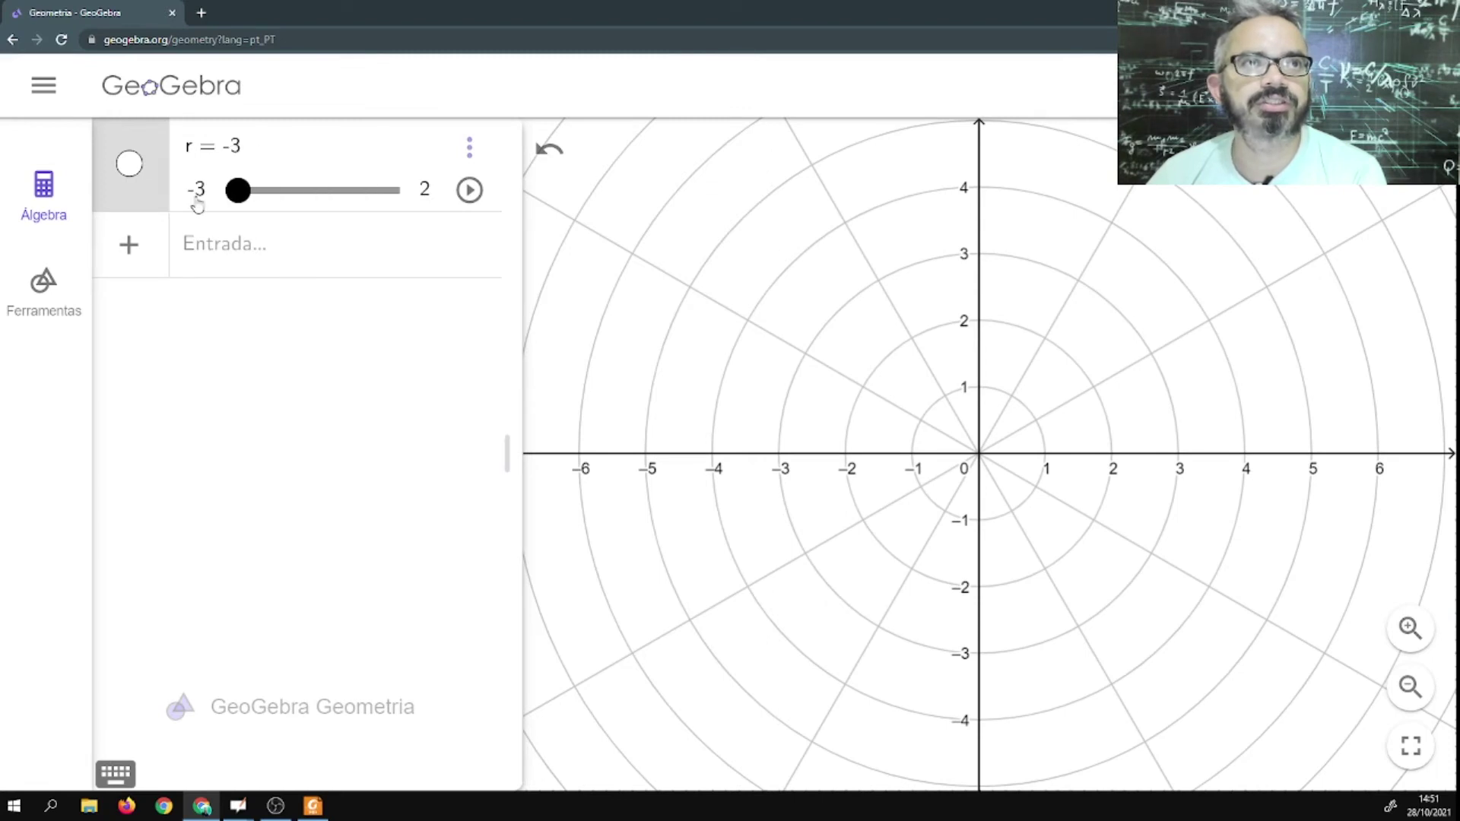
Define the polar point P = (r; pi/4) in the empty algebra entry.
left_click(203, 246)
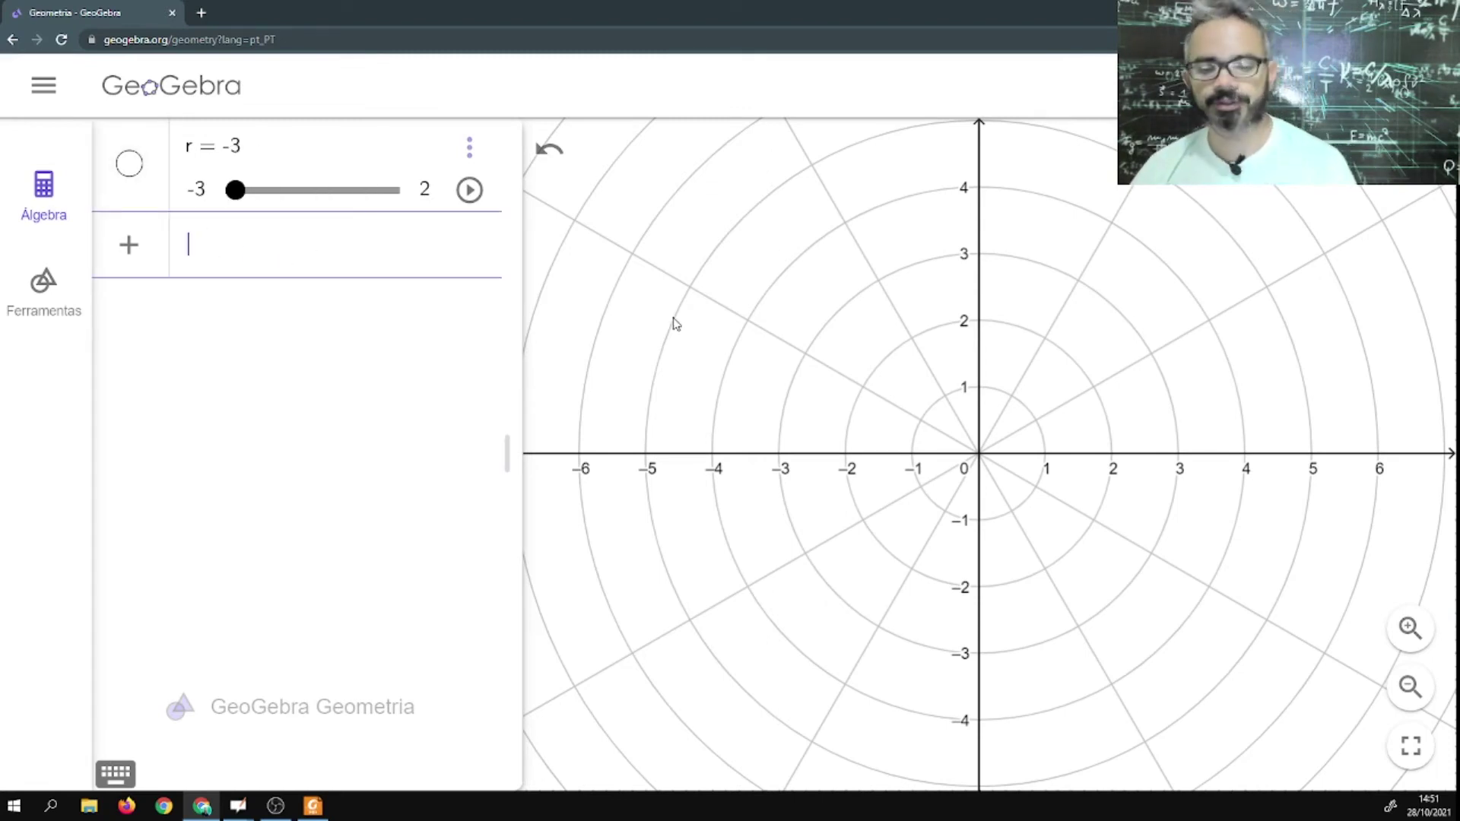
type("P")
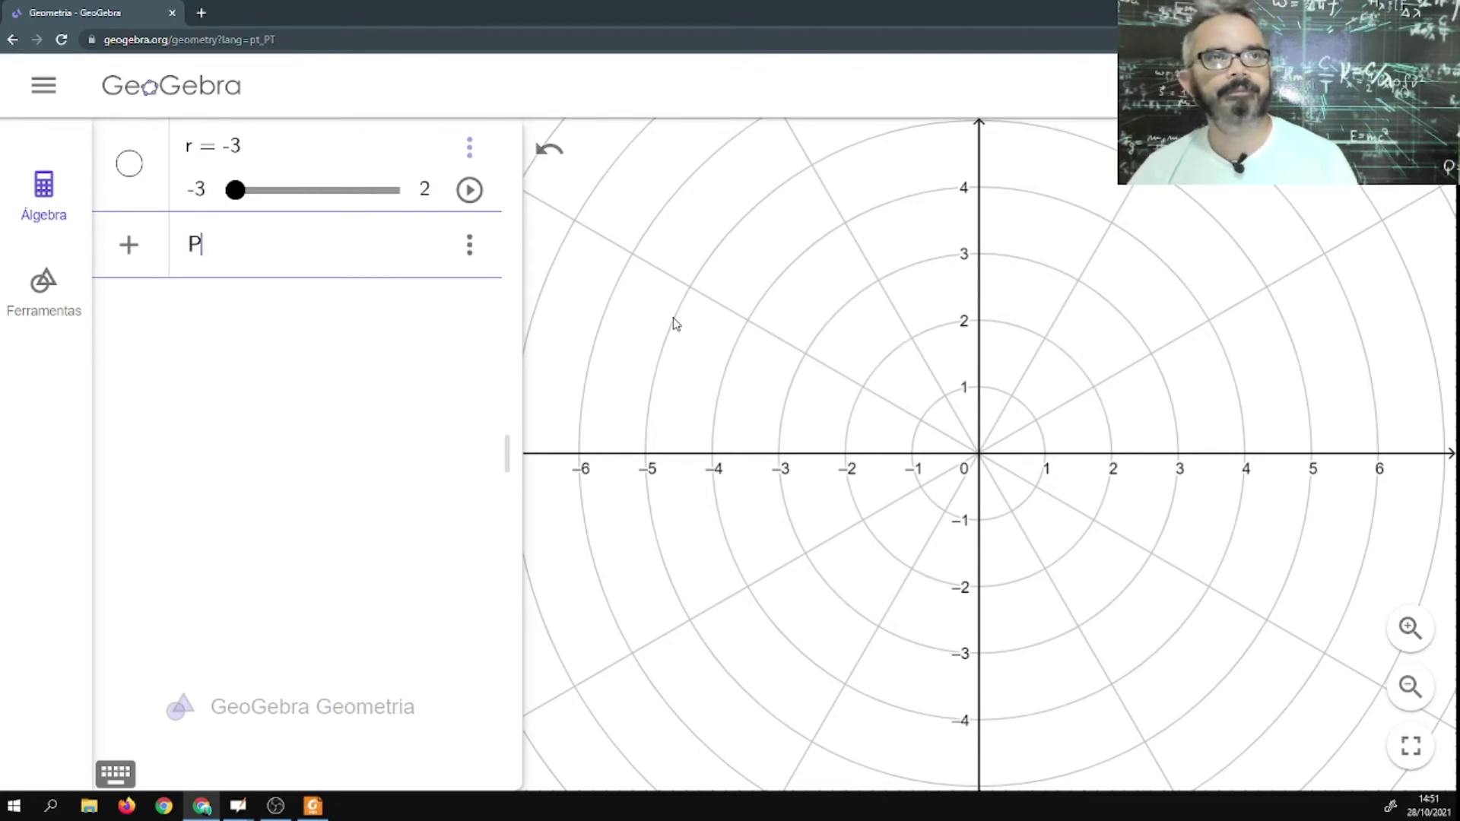
type("(")
key("BackSpace")
type("= (")
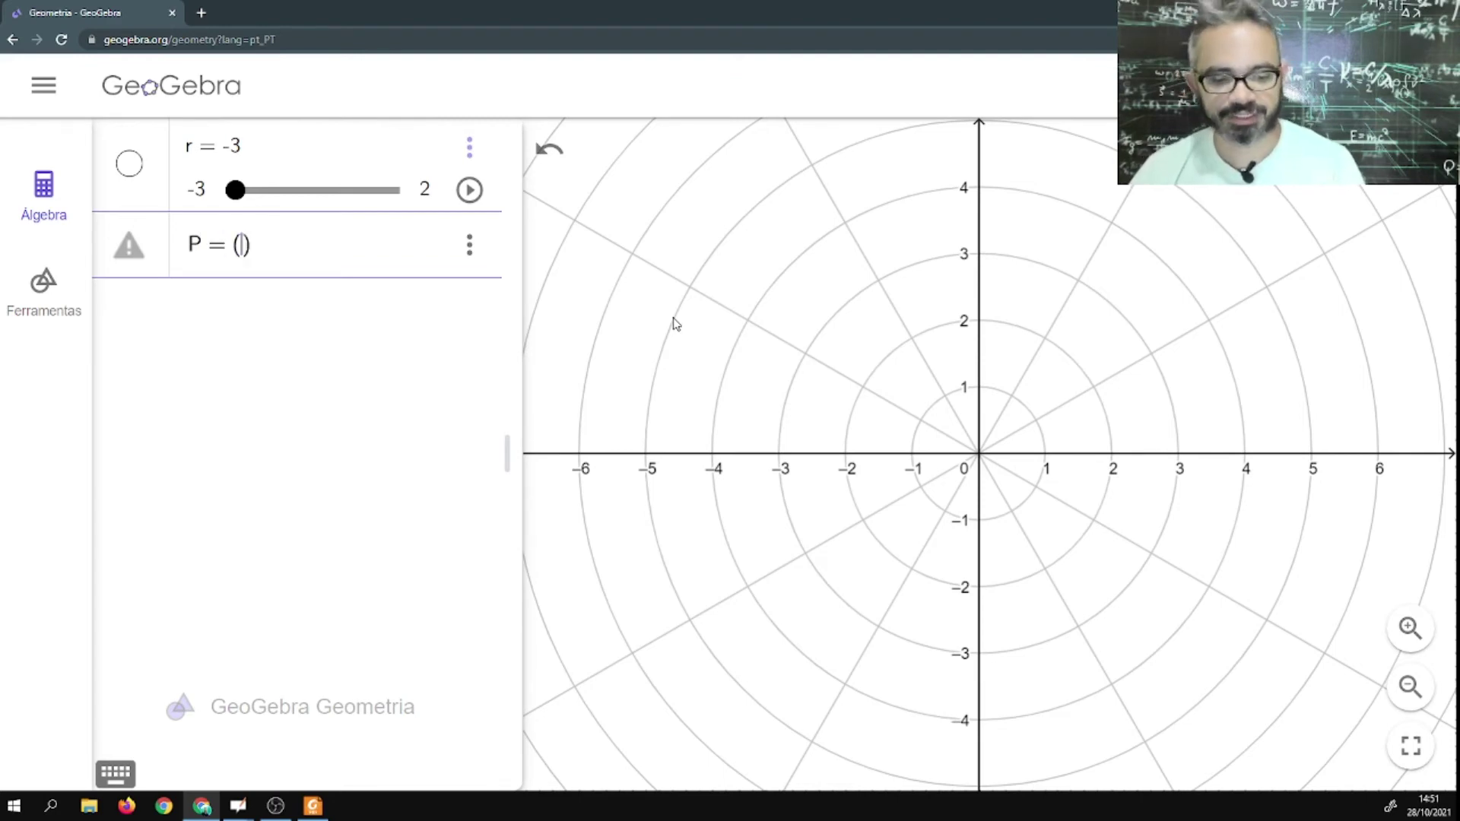
type("r; ")
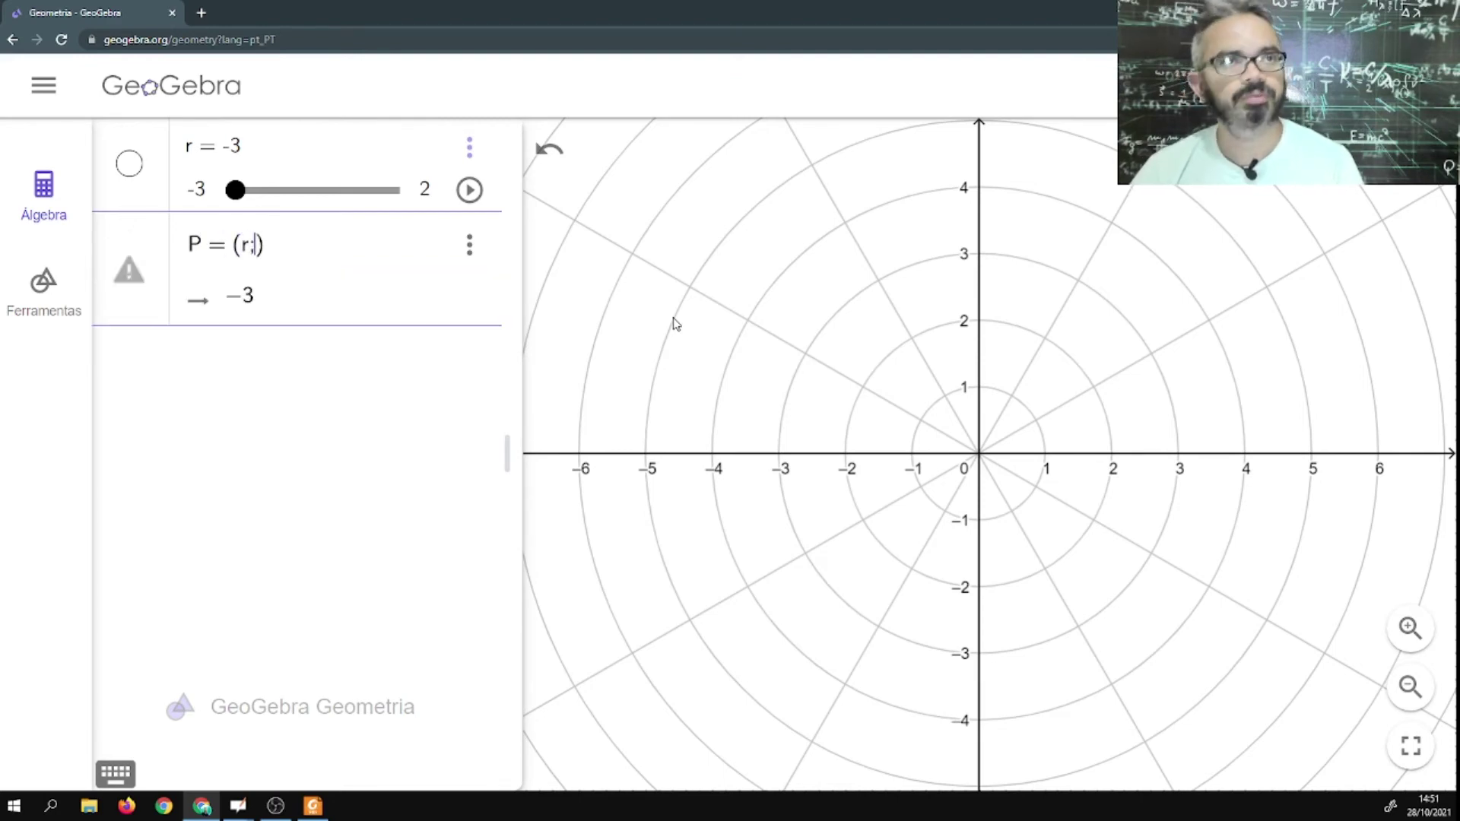
type("pi")
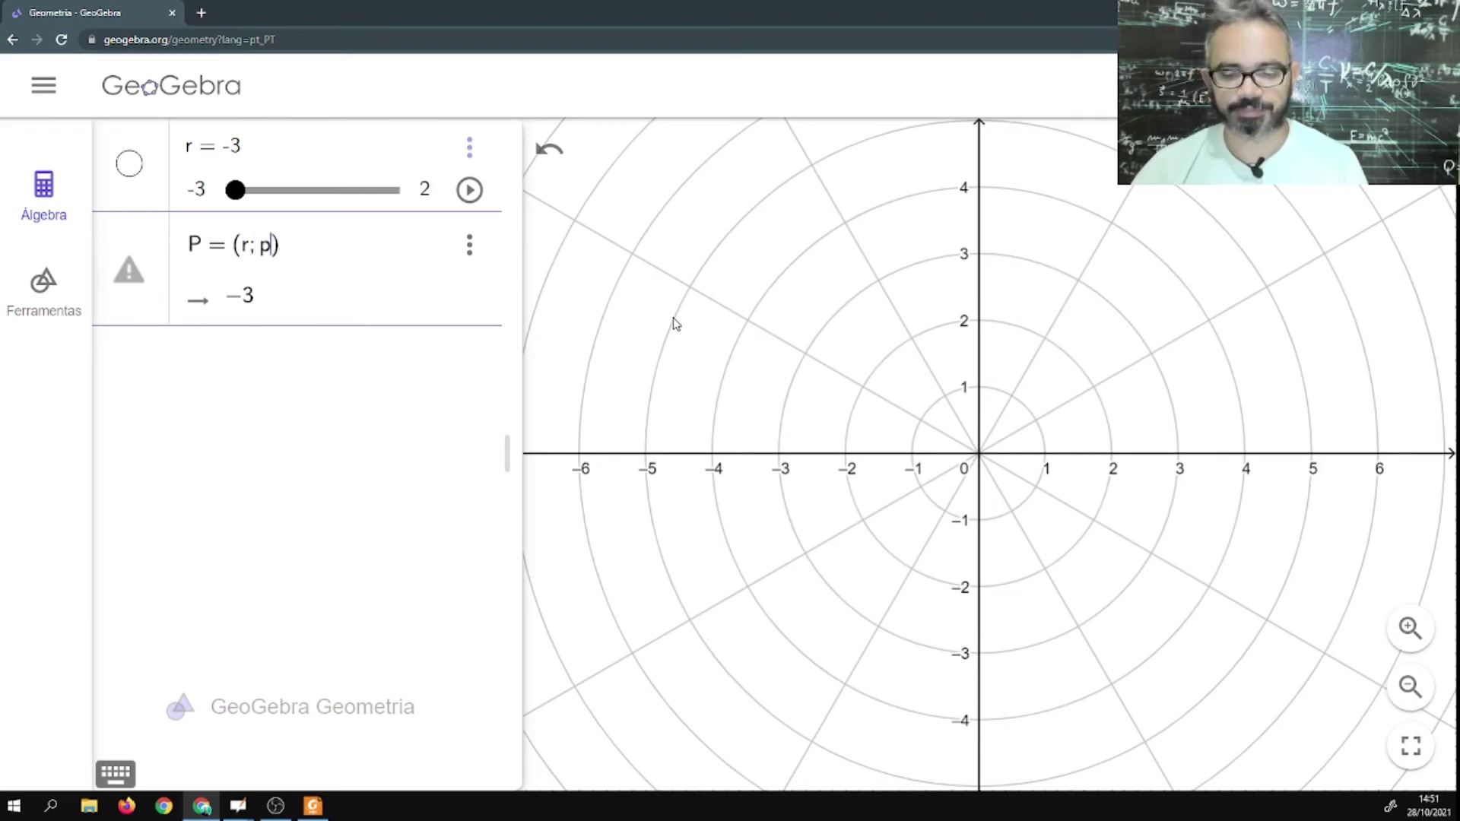
type("/4")
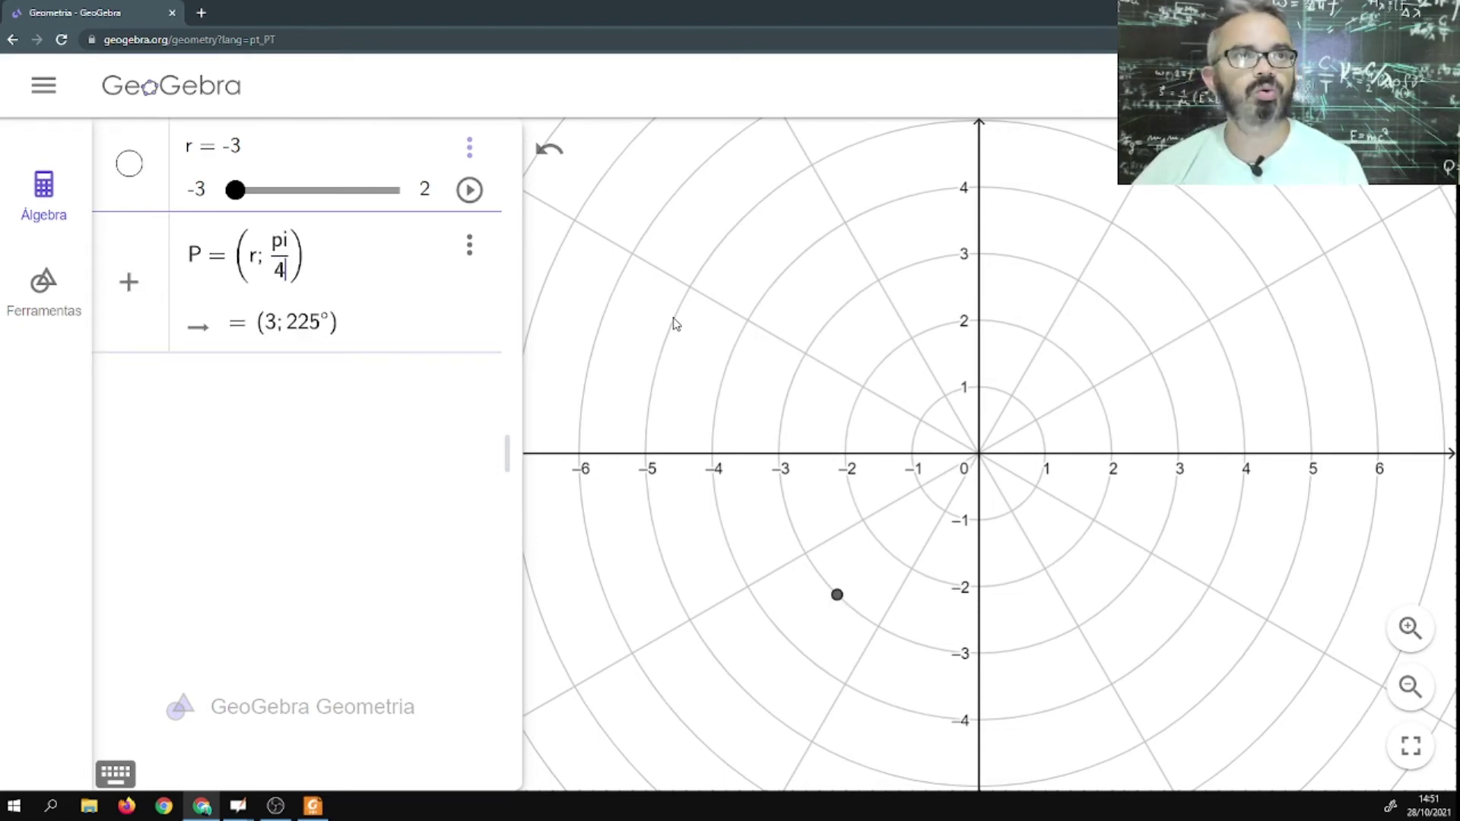
key("Return")
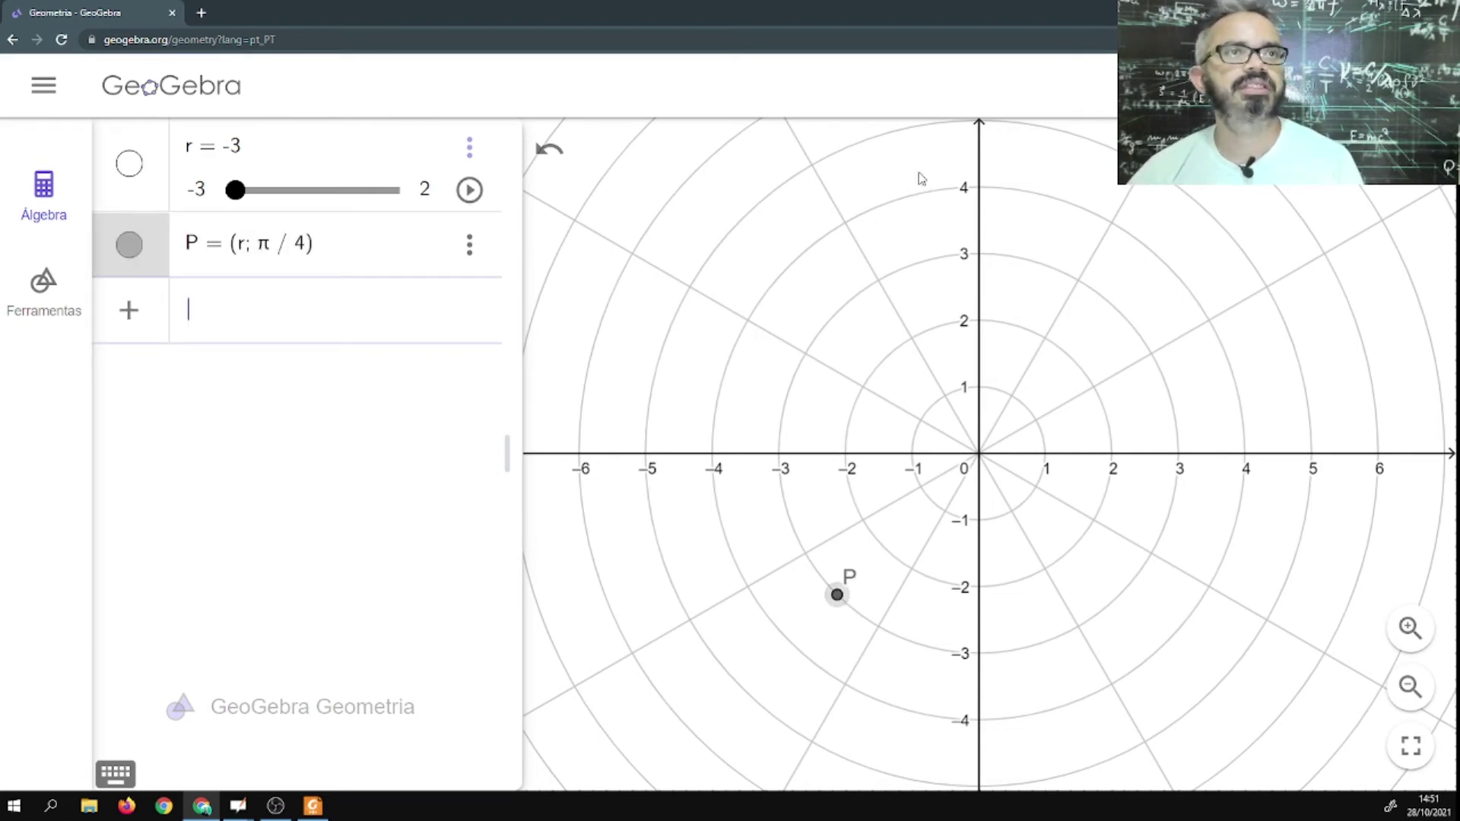
Turn on the trace (Exibir Rastro) of point P and start the animation of slider r.
left_click(470, 253)
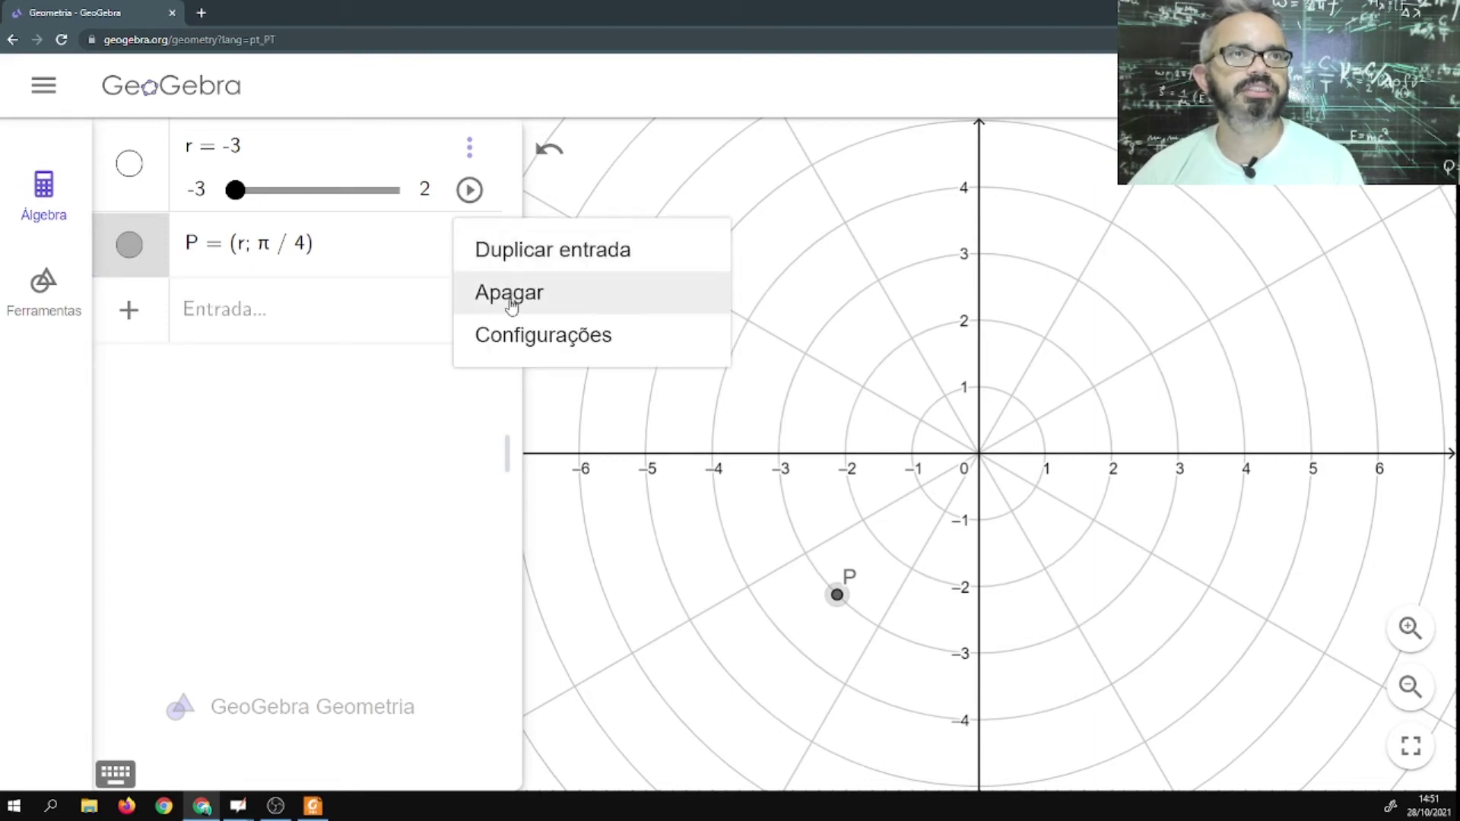
left_click(525, 336)
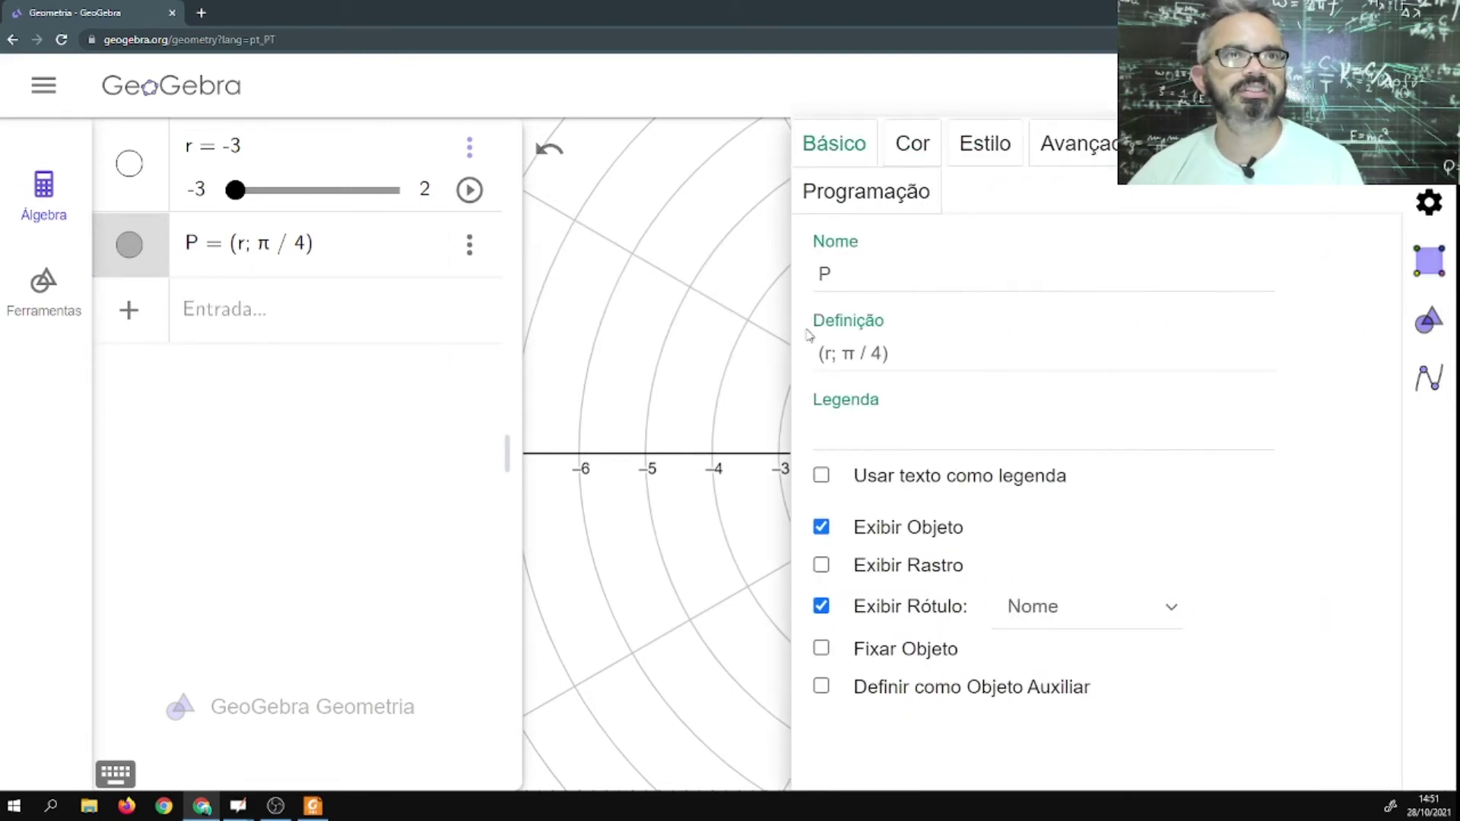
left_click(824, 569)
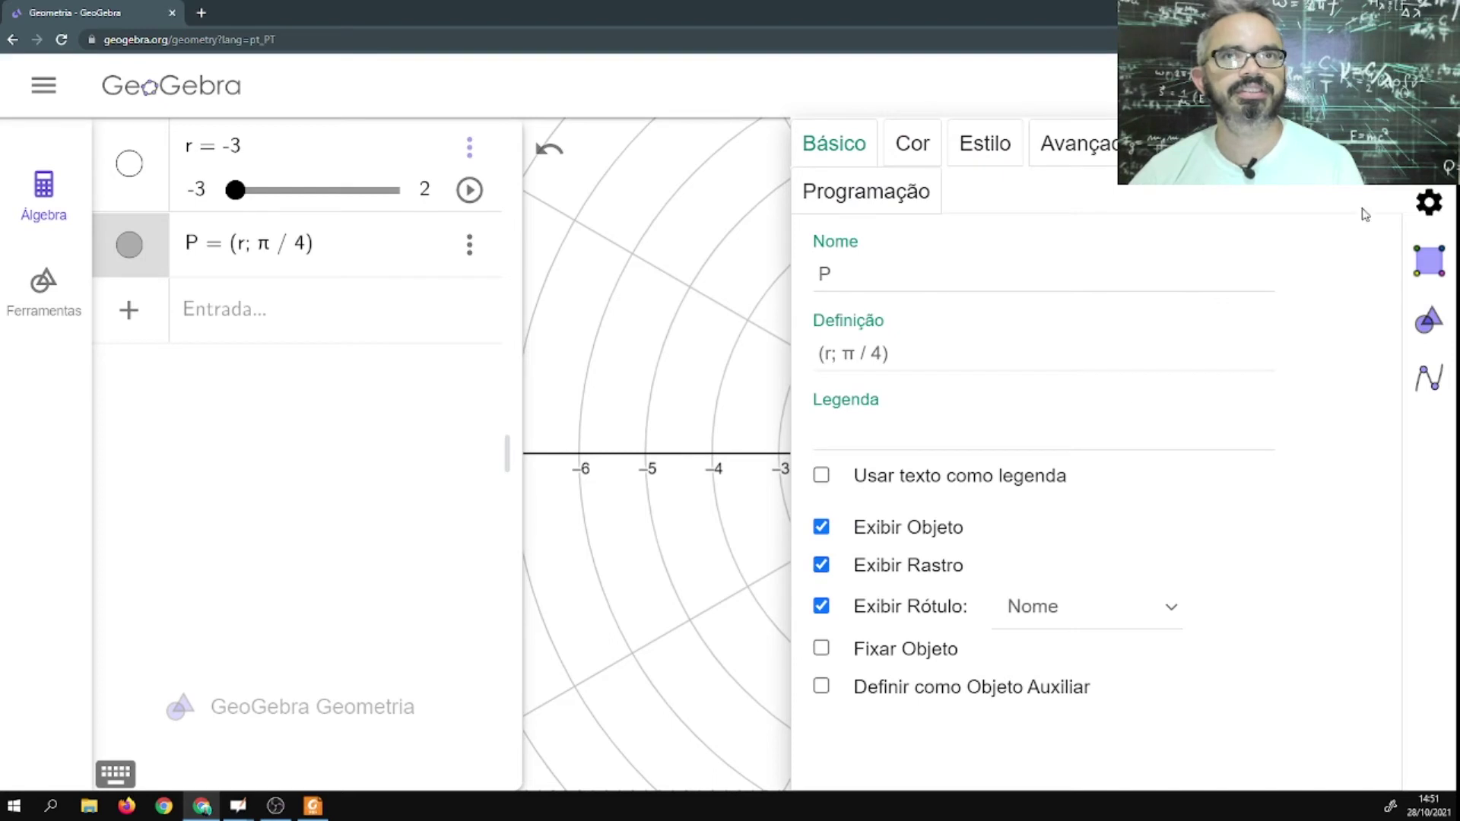
left_click(1441, 145)
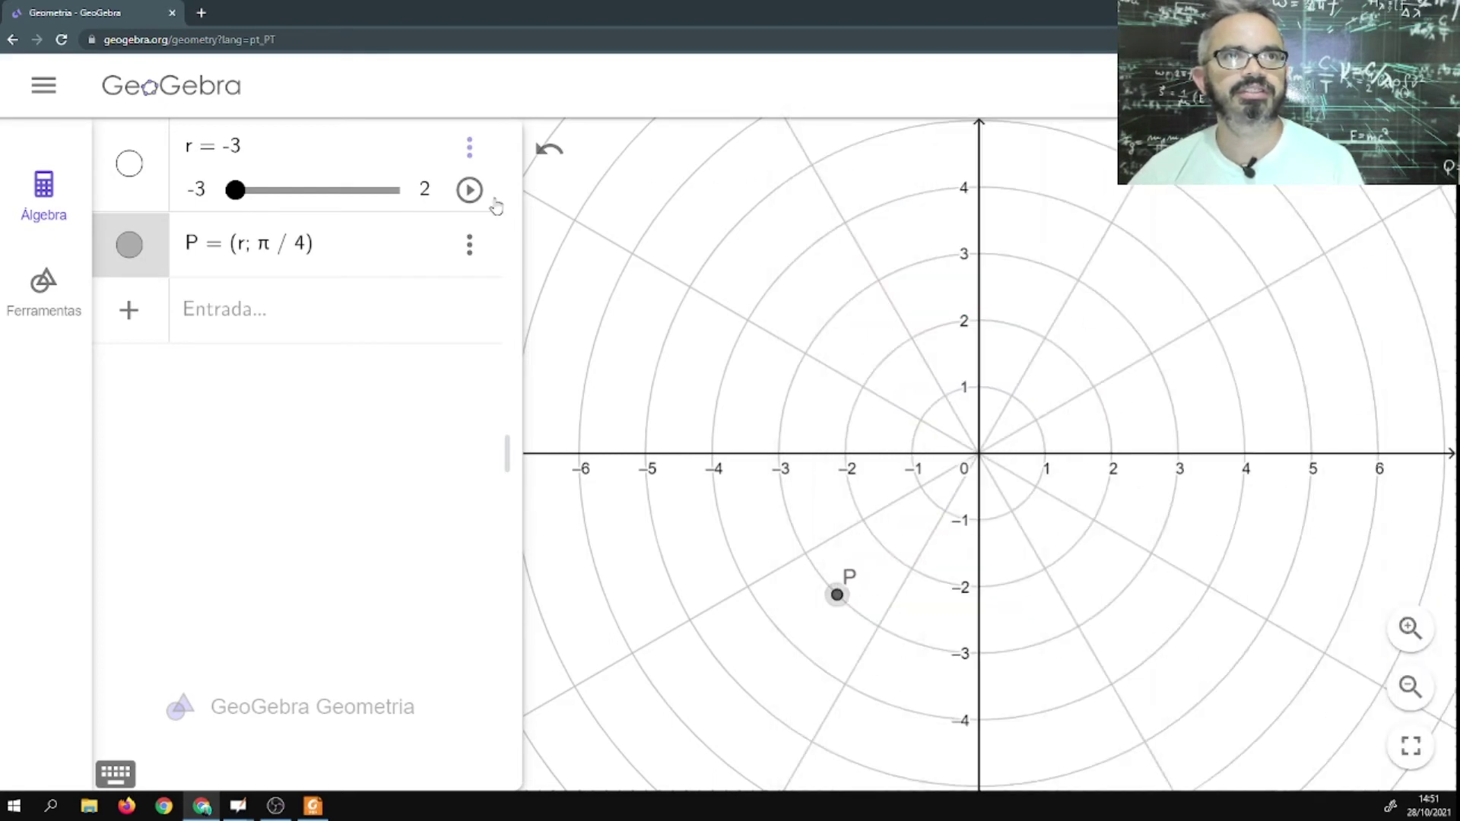
left_click(479, 204)
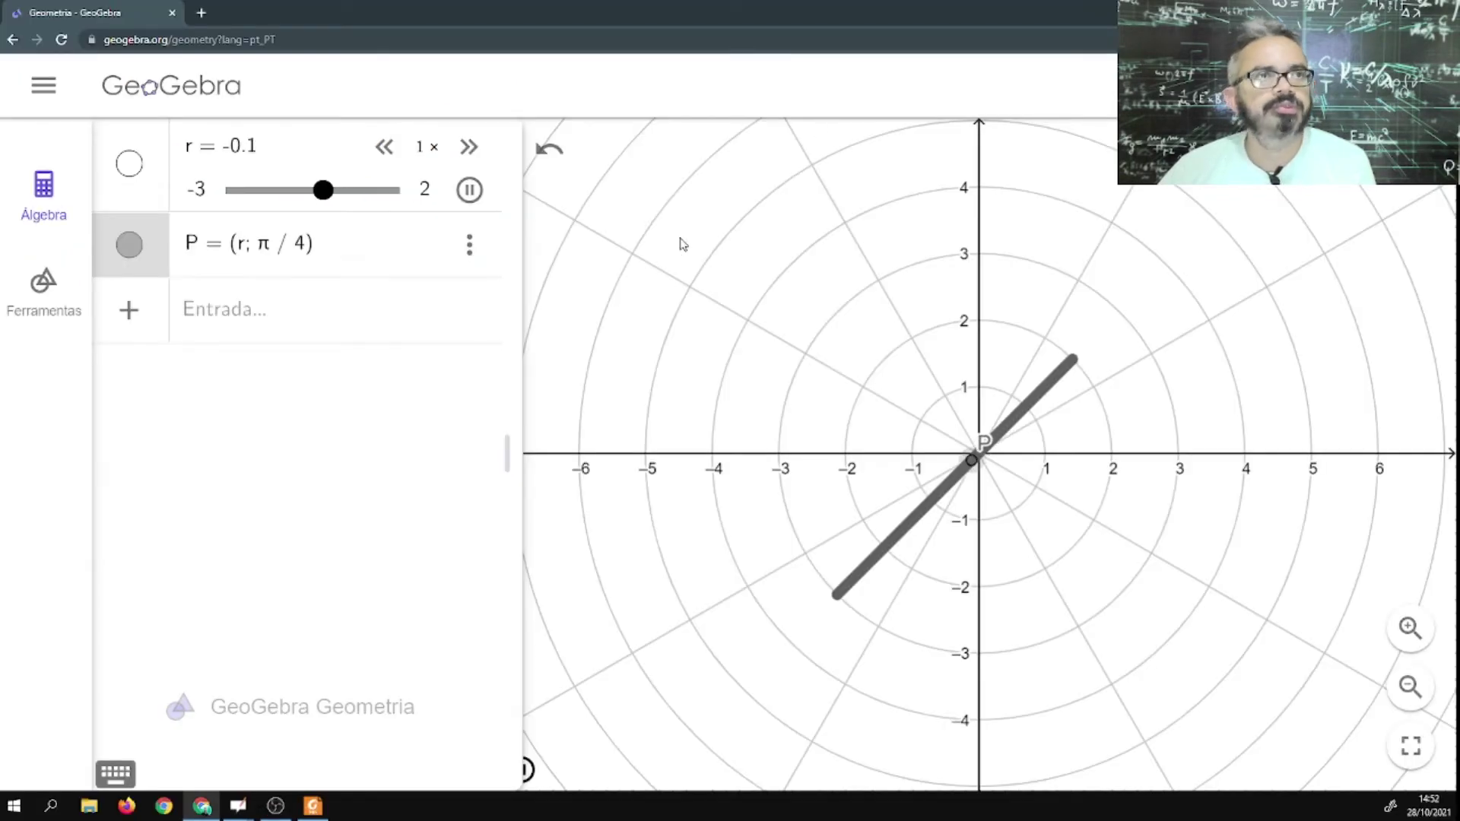
Stop the animation of slider r and delete the slider together with its dependent point P.
left_click(478, 200)
left_click(468, 147)
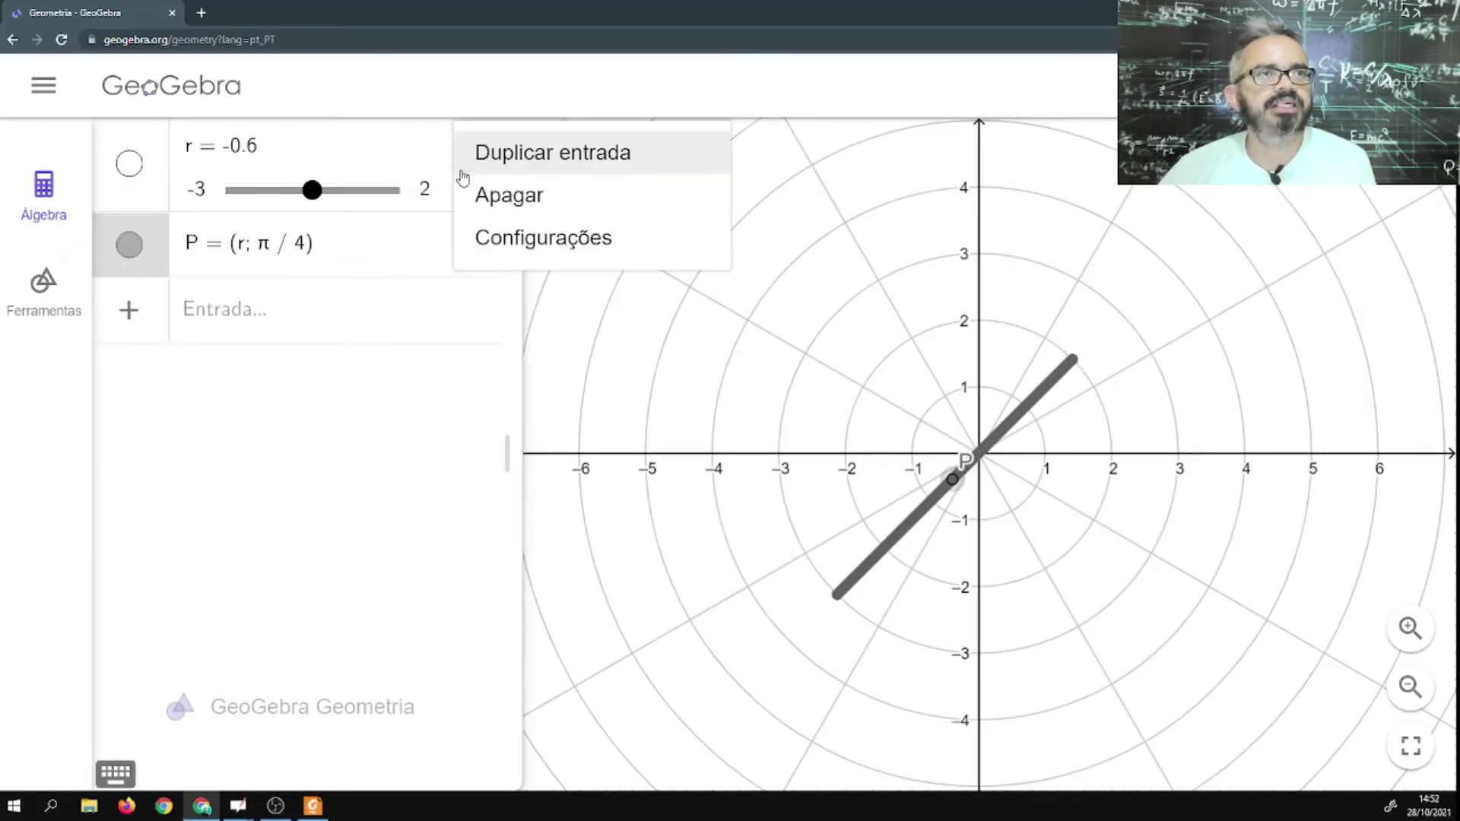
left_click(492, 200)
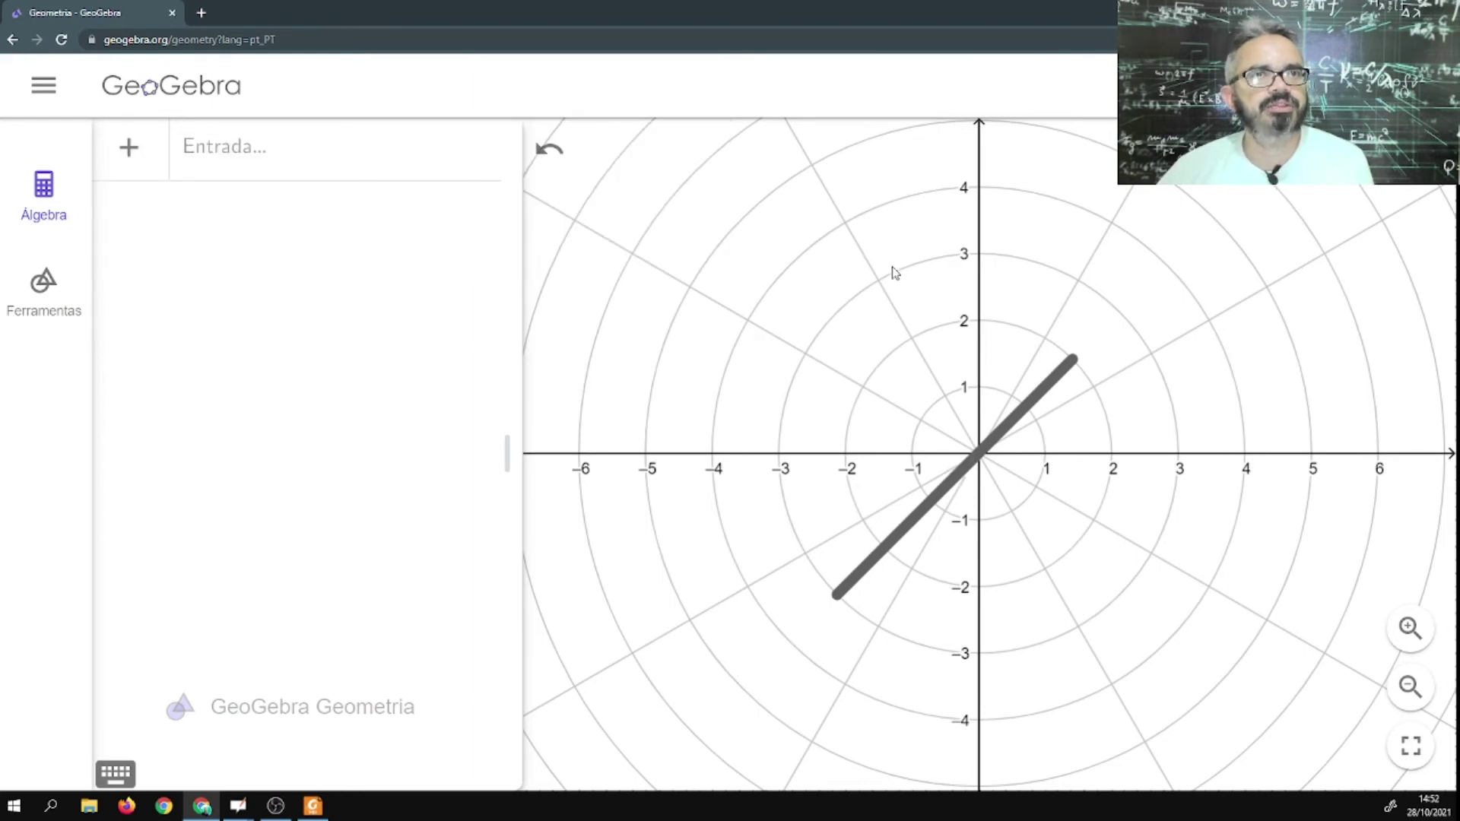
Reload the geometry web page to clear the leftover trace and start a blank construction.
right_click(1018, 422)
left_click(1009, 409)
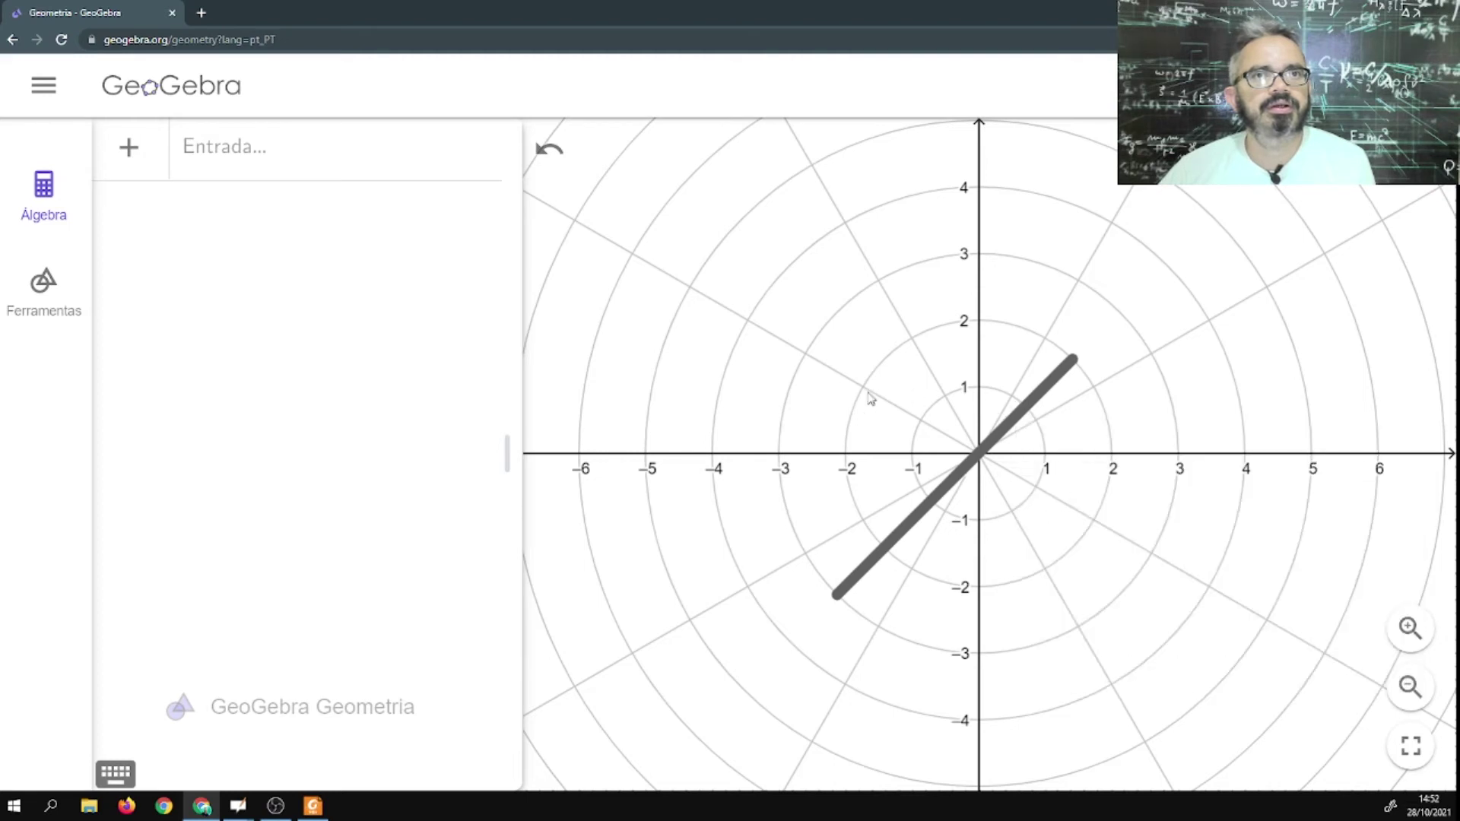
left_click(232, 146)
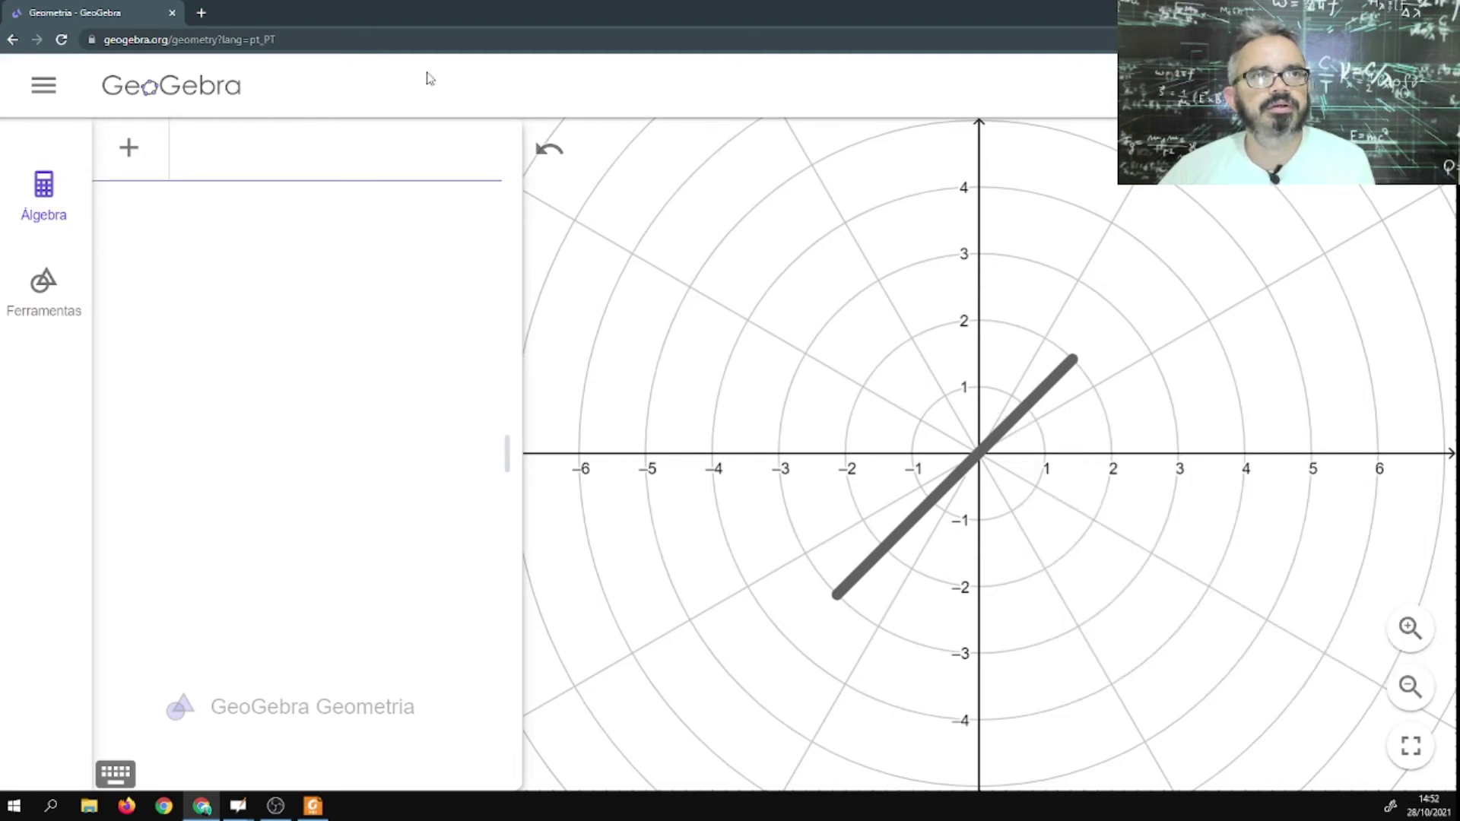
left_click(435, 32)
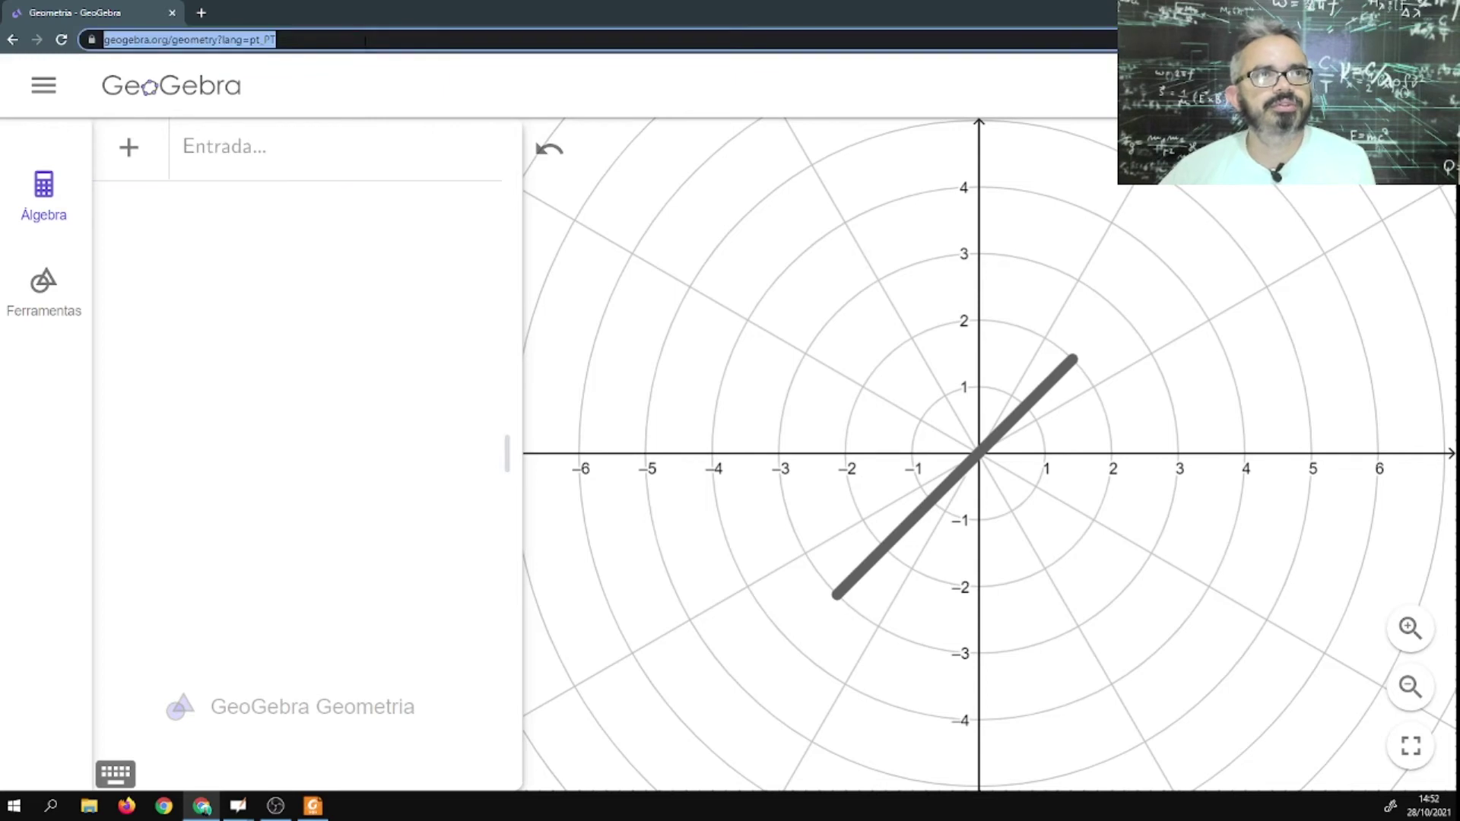
key("Return")
left_click(747, 131)
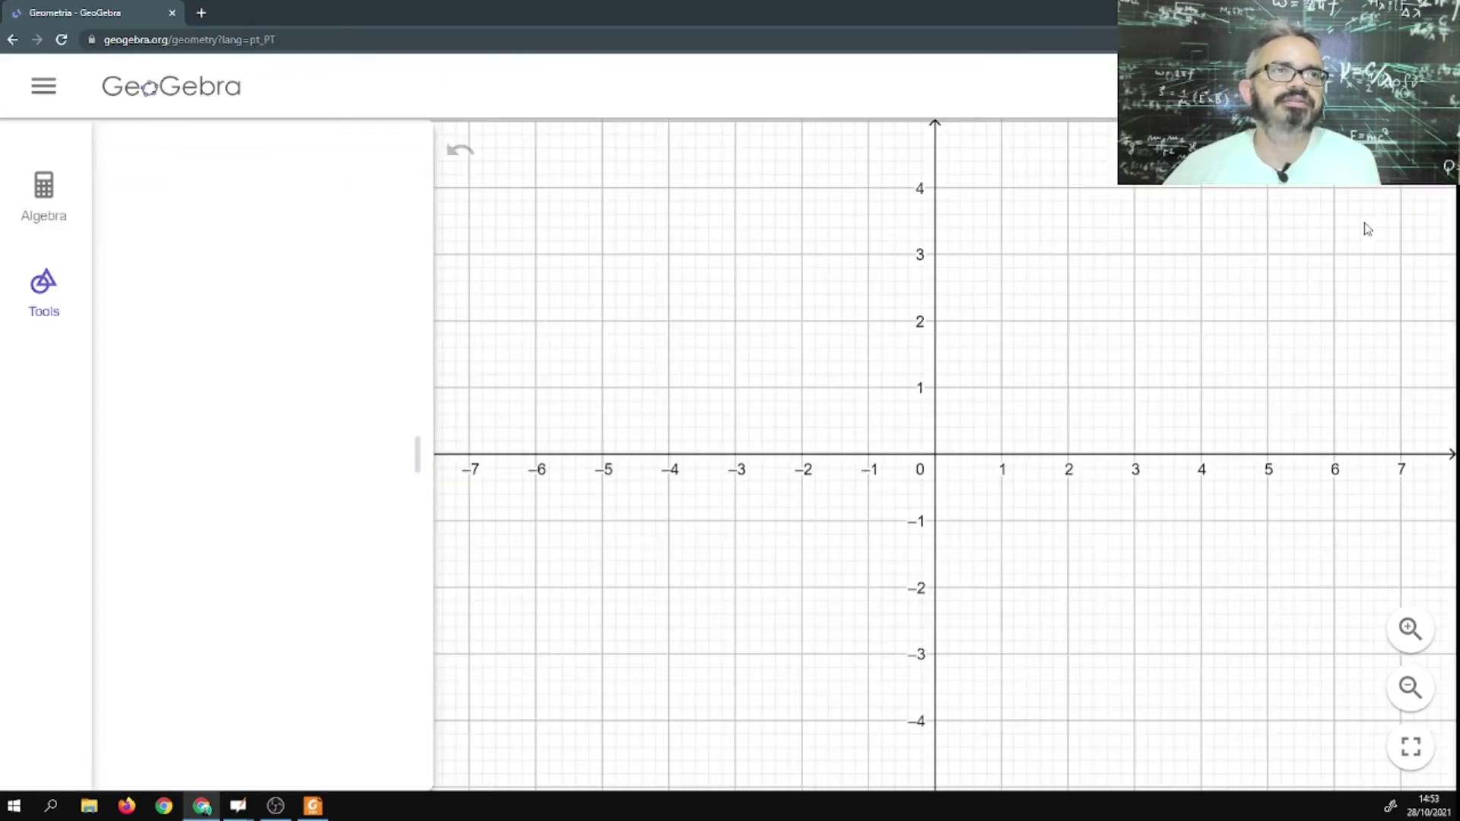
Change the grid type (Exibir Malha) to Polar and show the Álgebra view.
right_click(1032, 143)
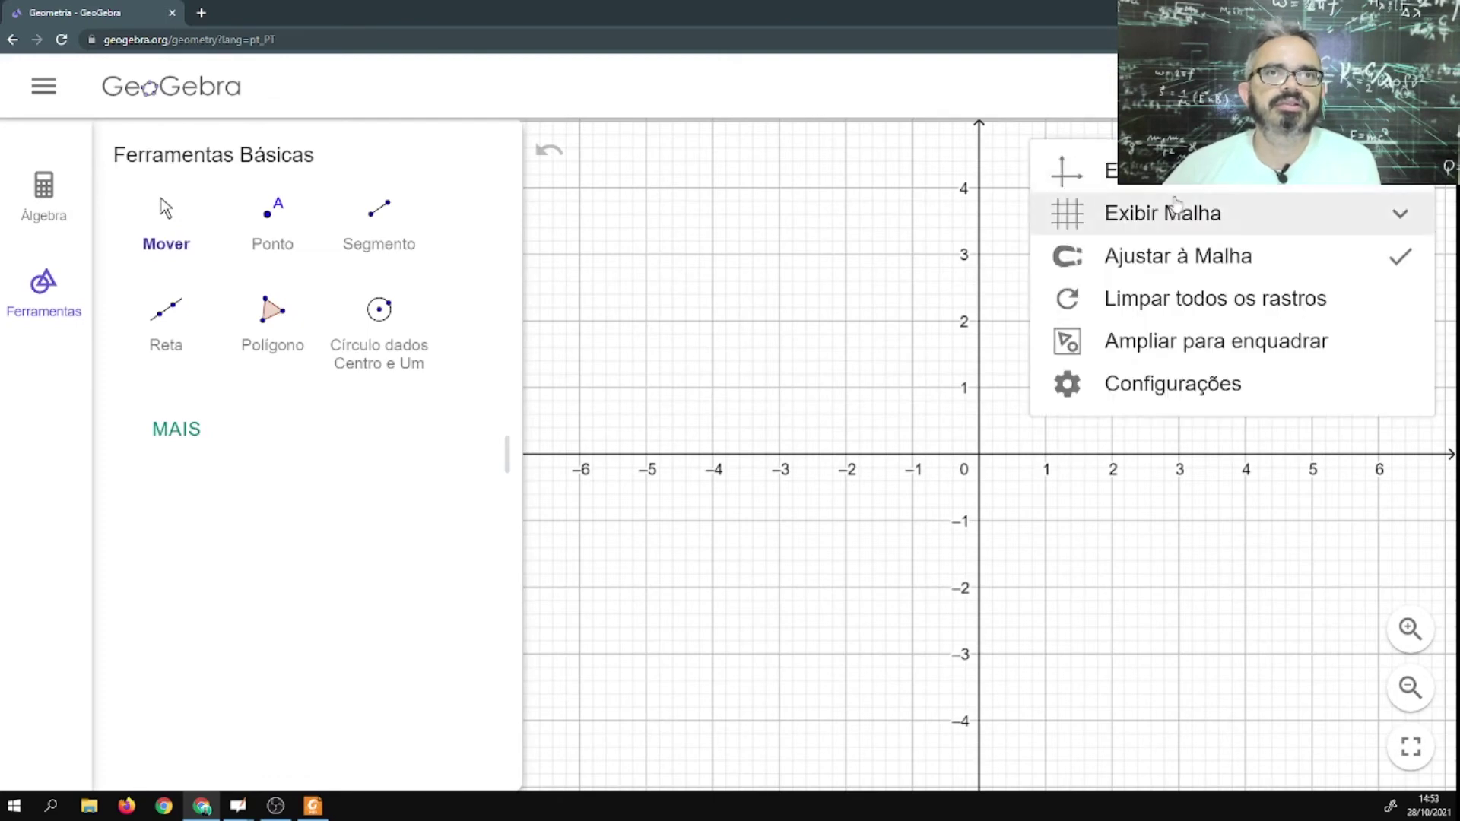
left_click(1178, 228)
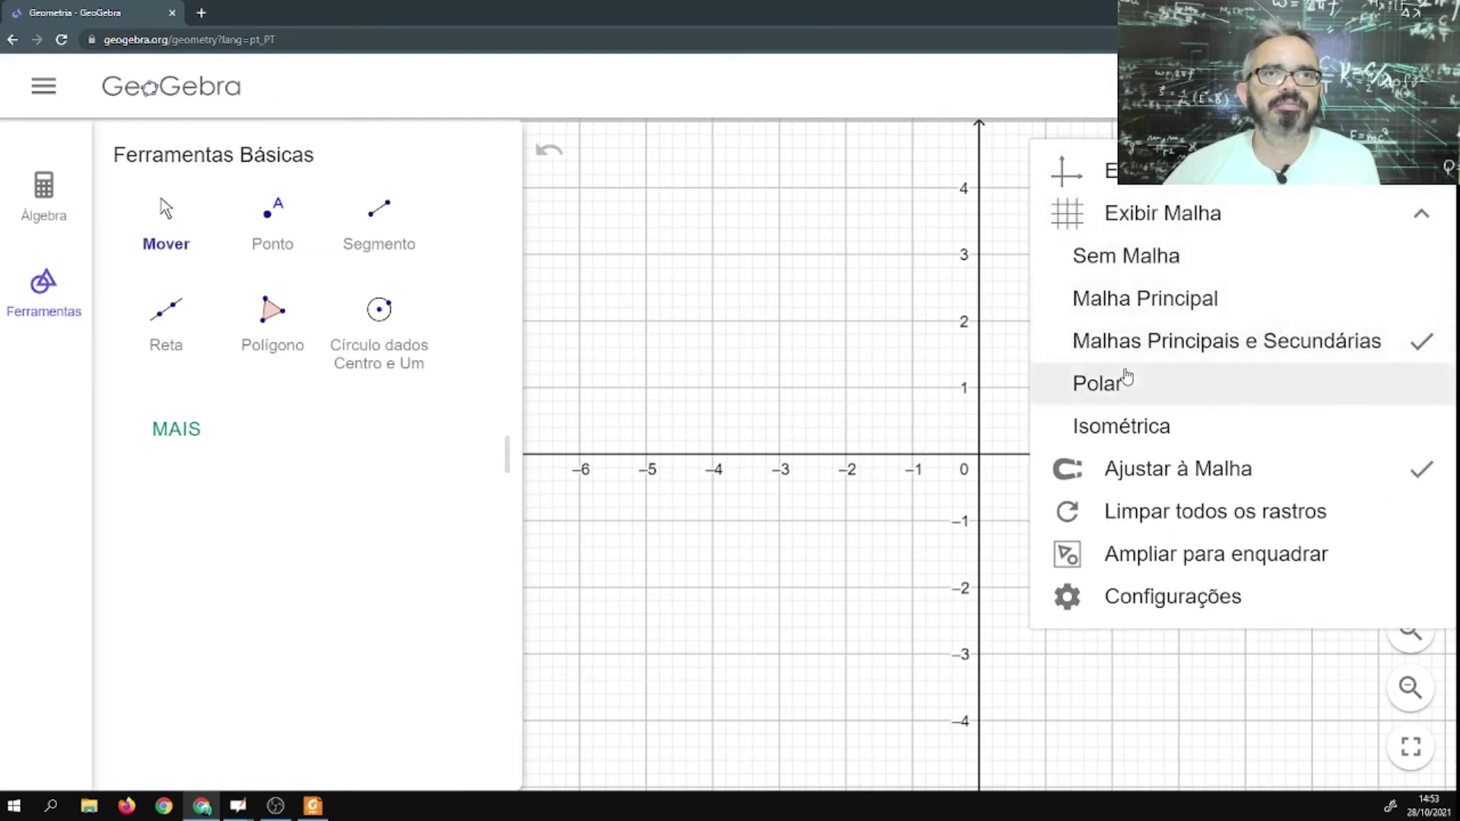
left_click(1086, 378)
left_click(43, 194)
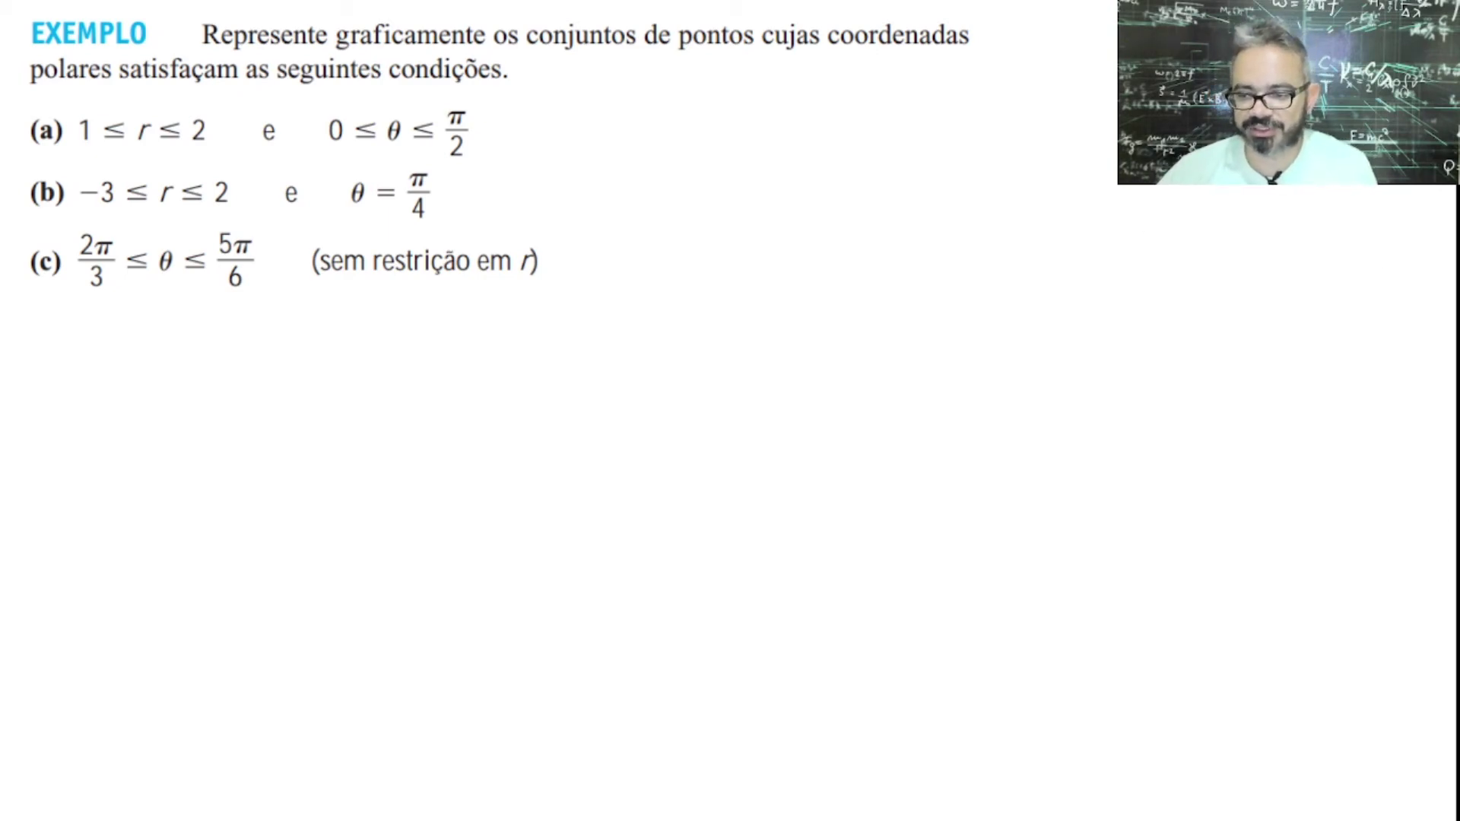
Switch from the exercise slide back to GeoGebra and create a slider named r with its default range.
key("alt+Tab")
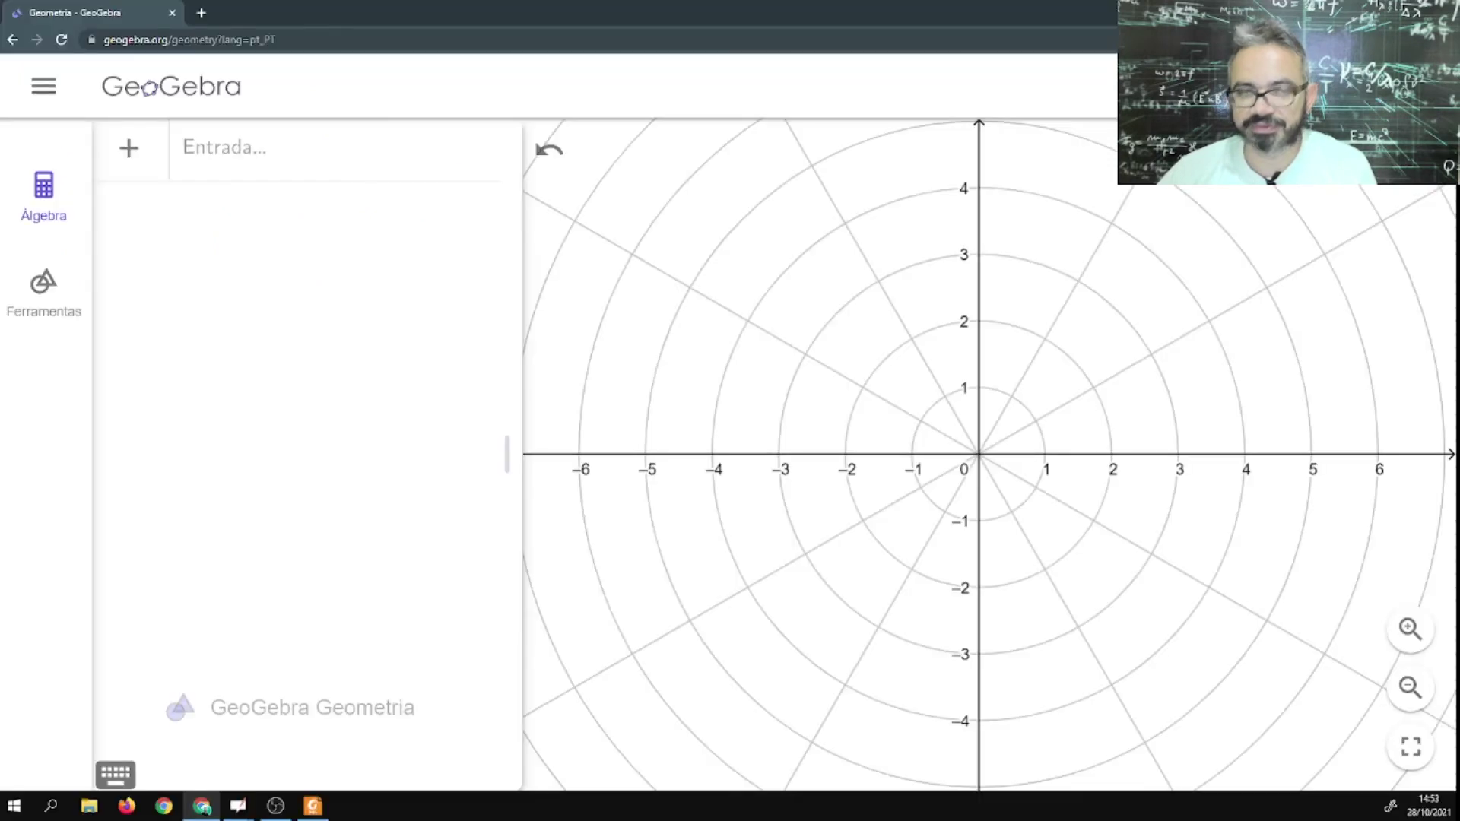
left_click(284, 149)
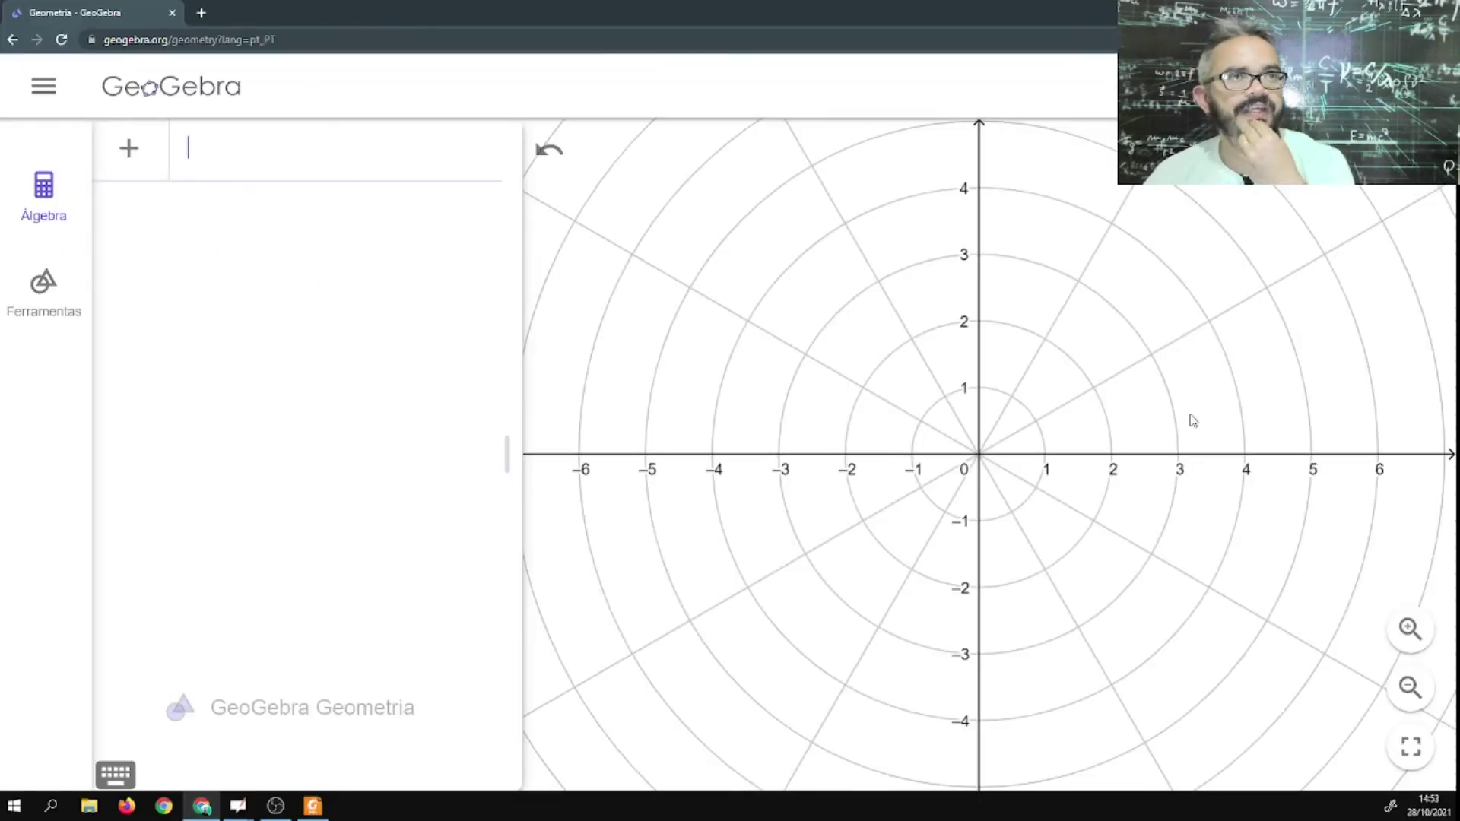
type("r")
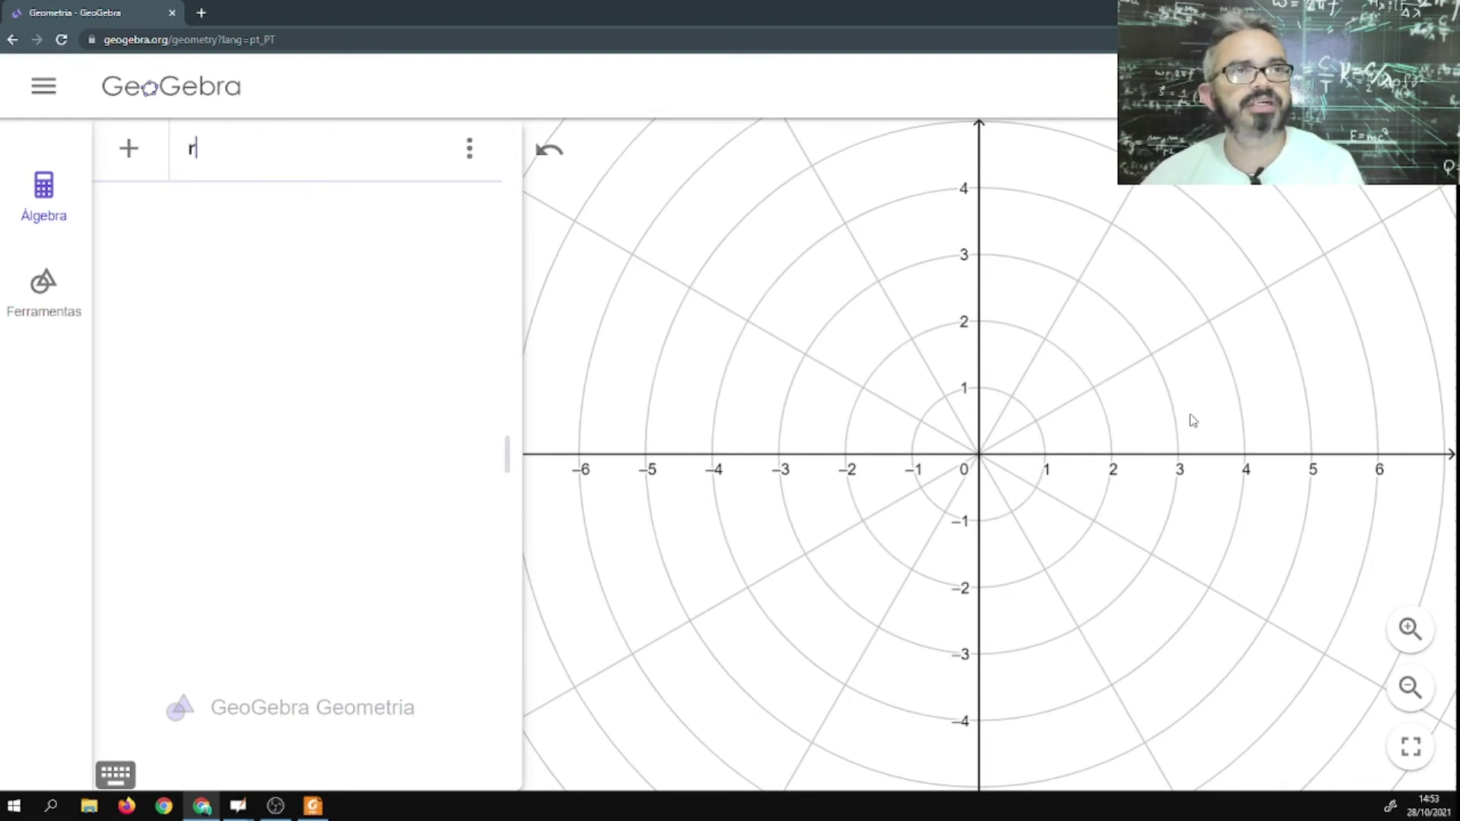
key("Return")
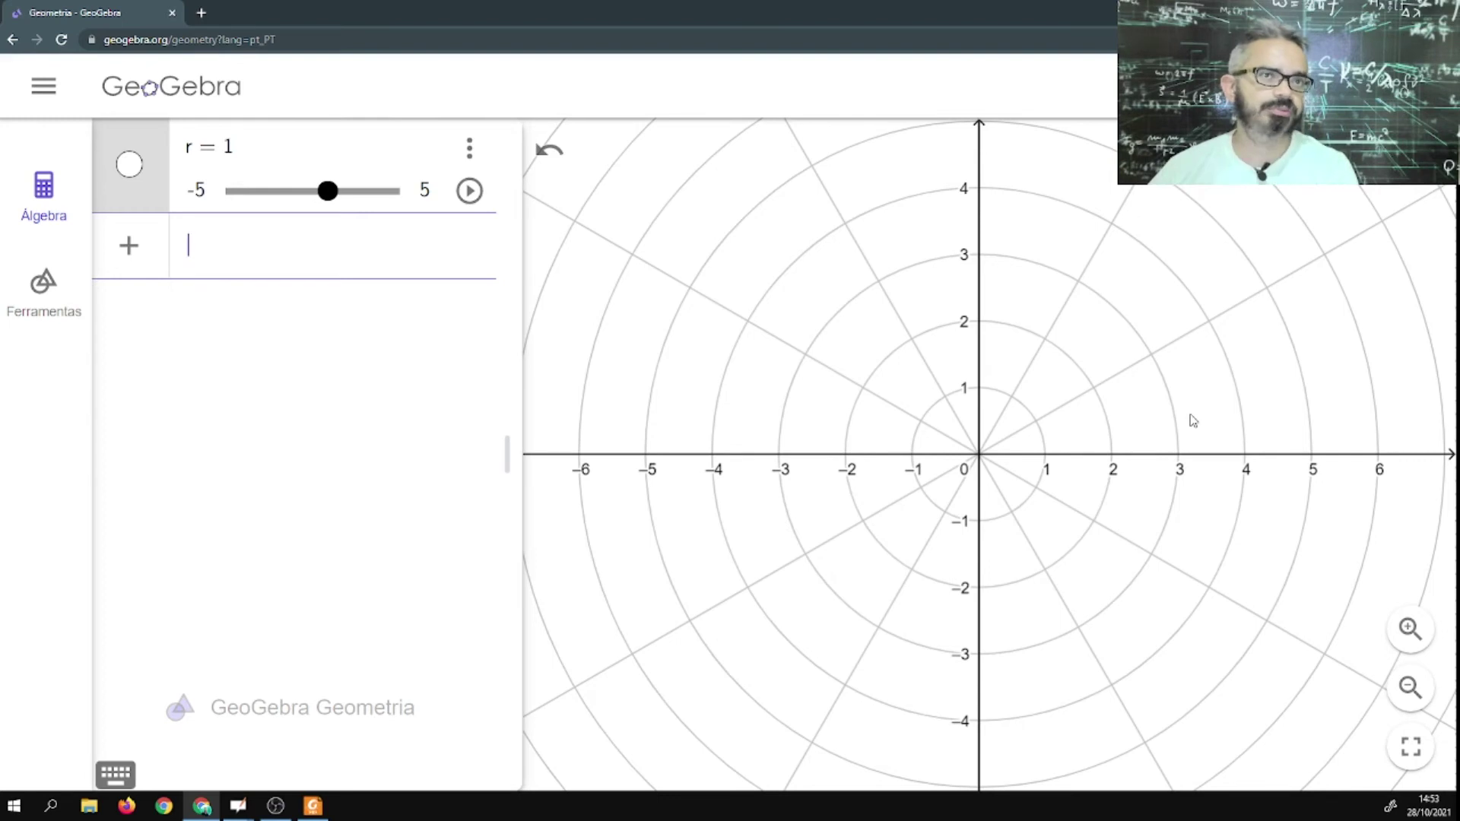
left_click(470, 161)
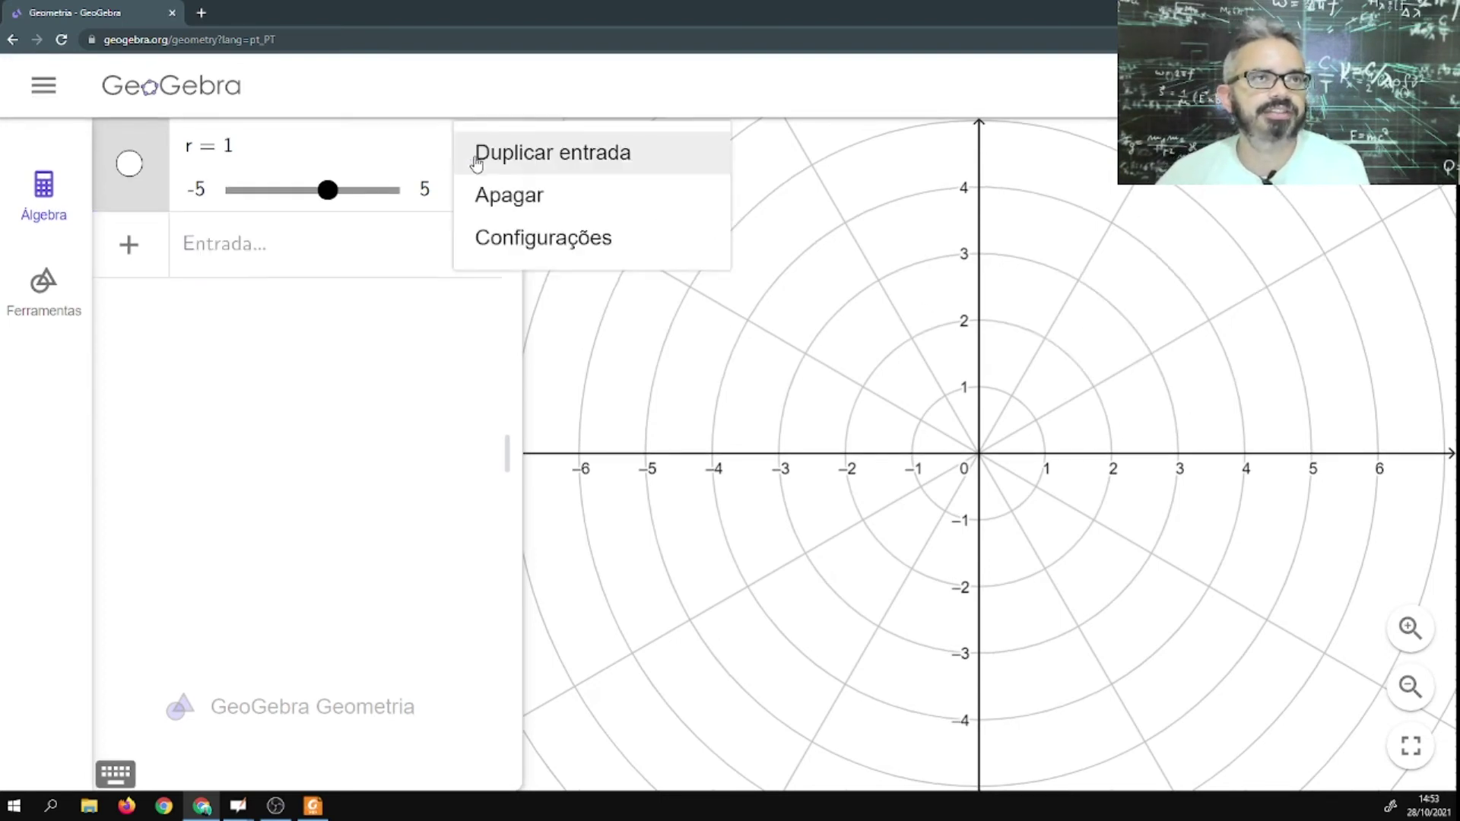
left_click(546, 235)
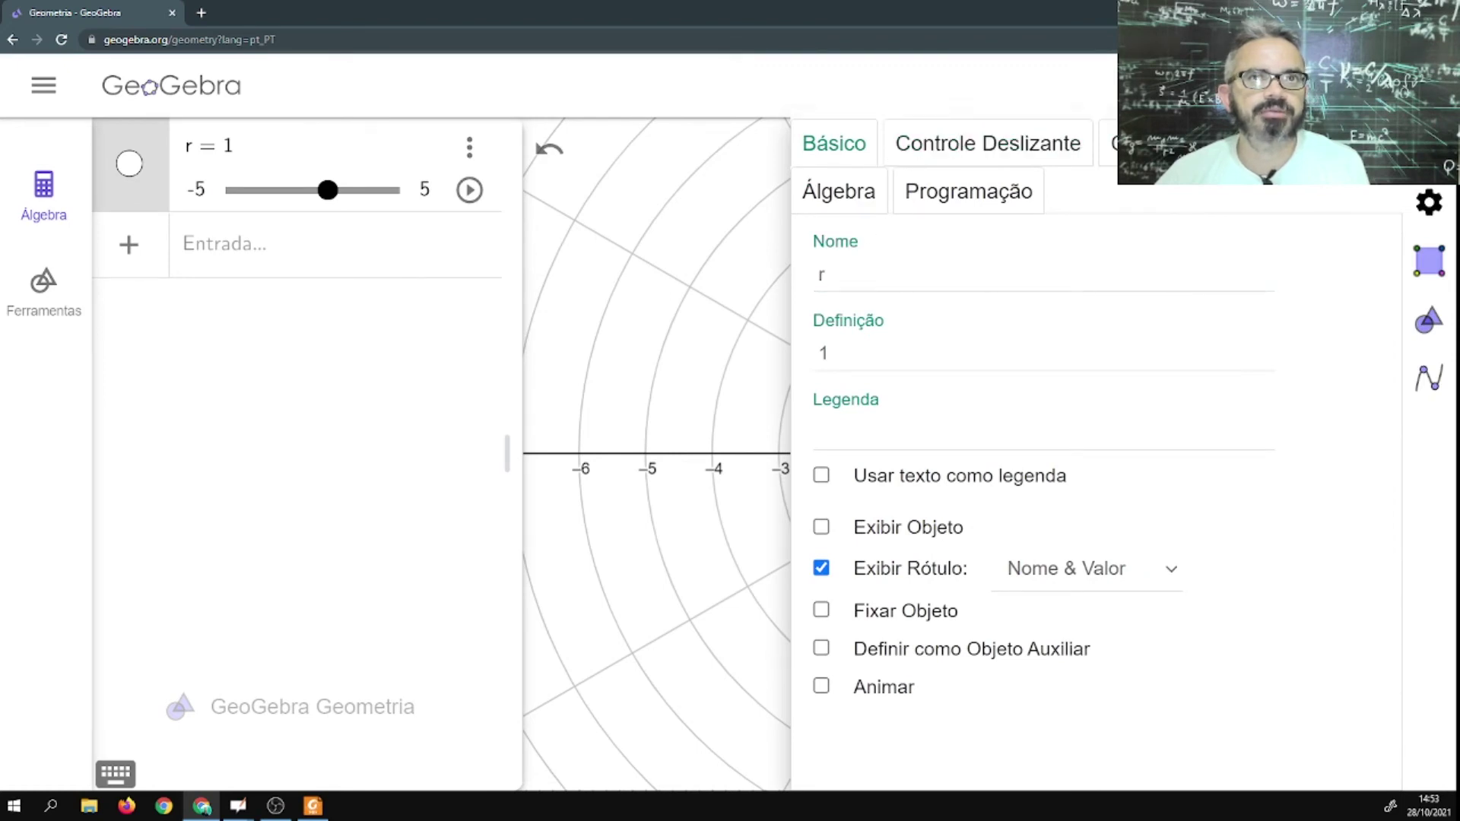
left_click(1378, 145)
Define the polar point P = (r; 2pi/3) in the empty algebra entry.
left_click(283, 247)
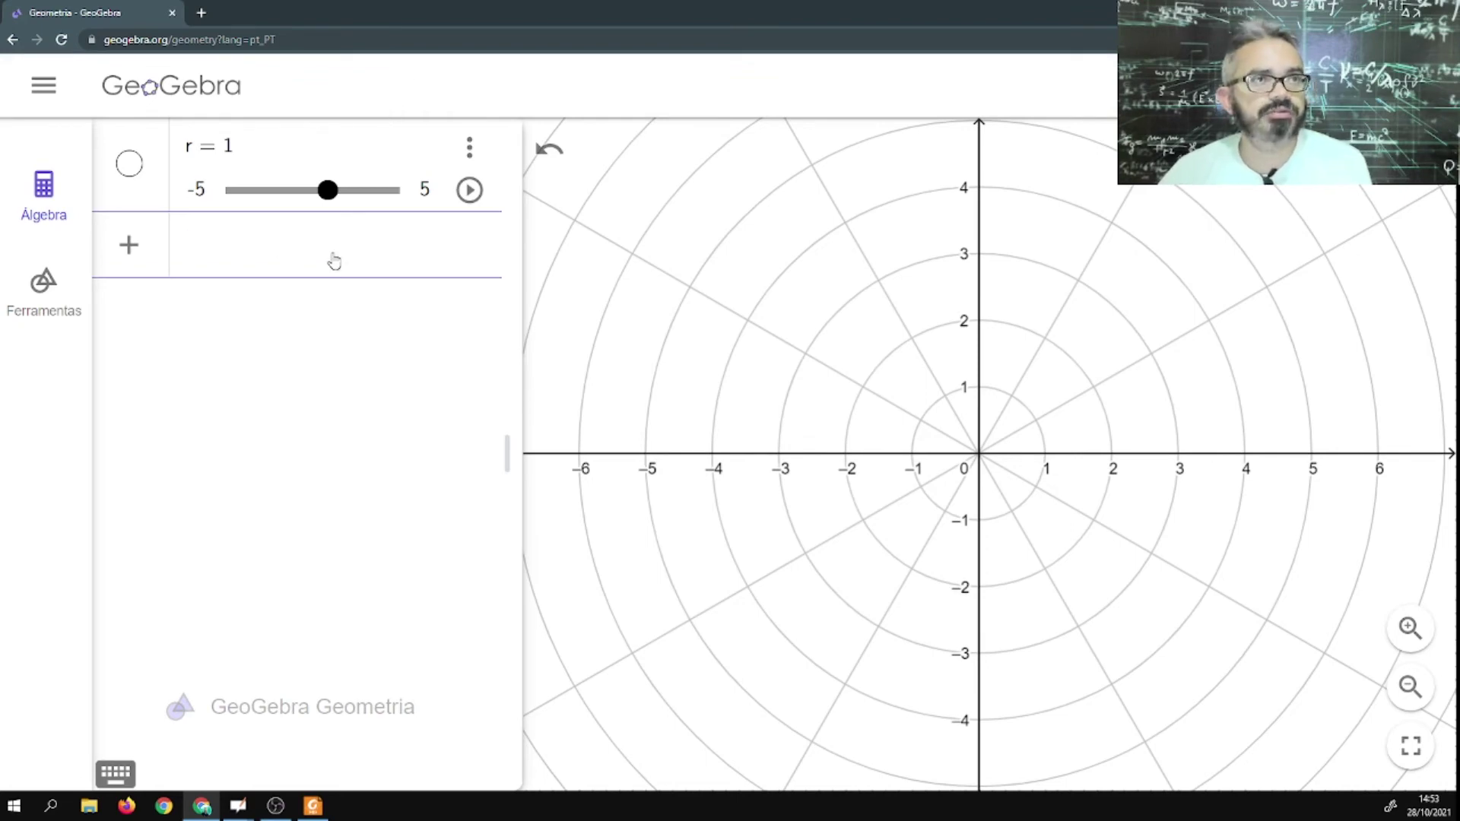
type("P=")
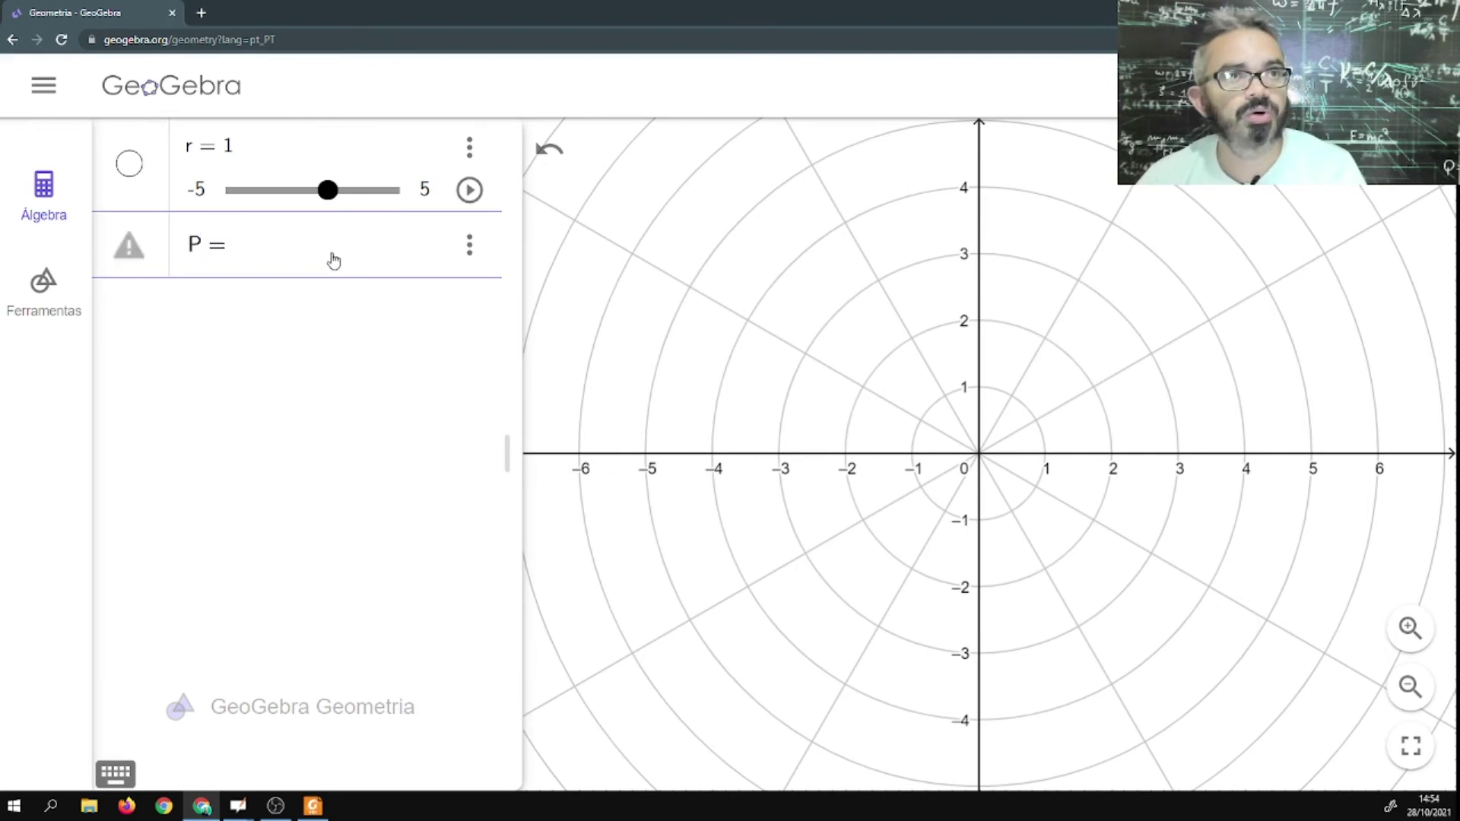
type("(")
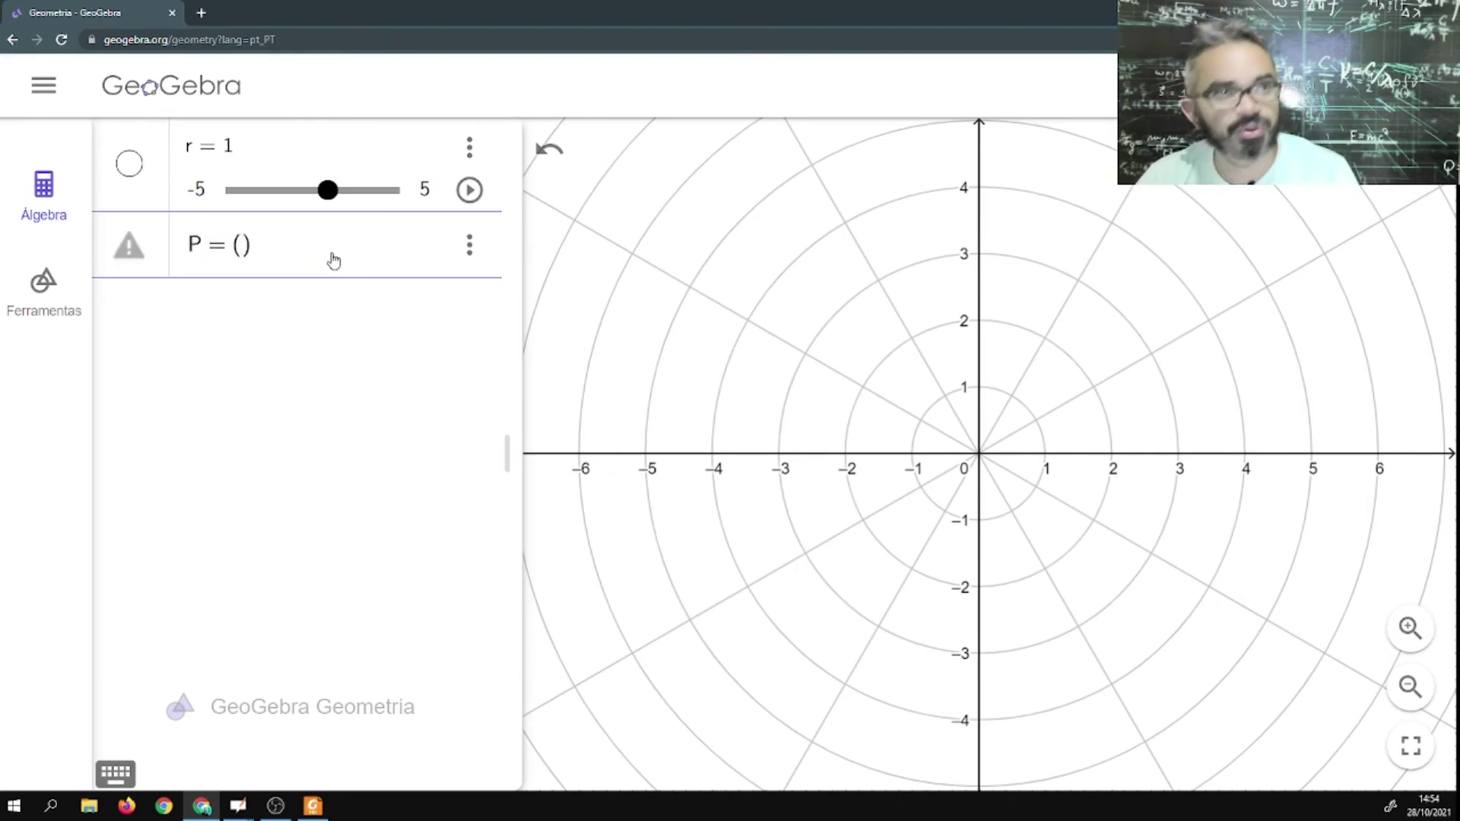
type("r")
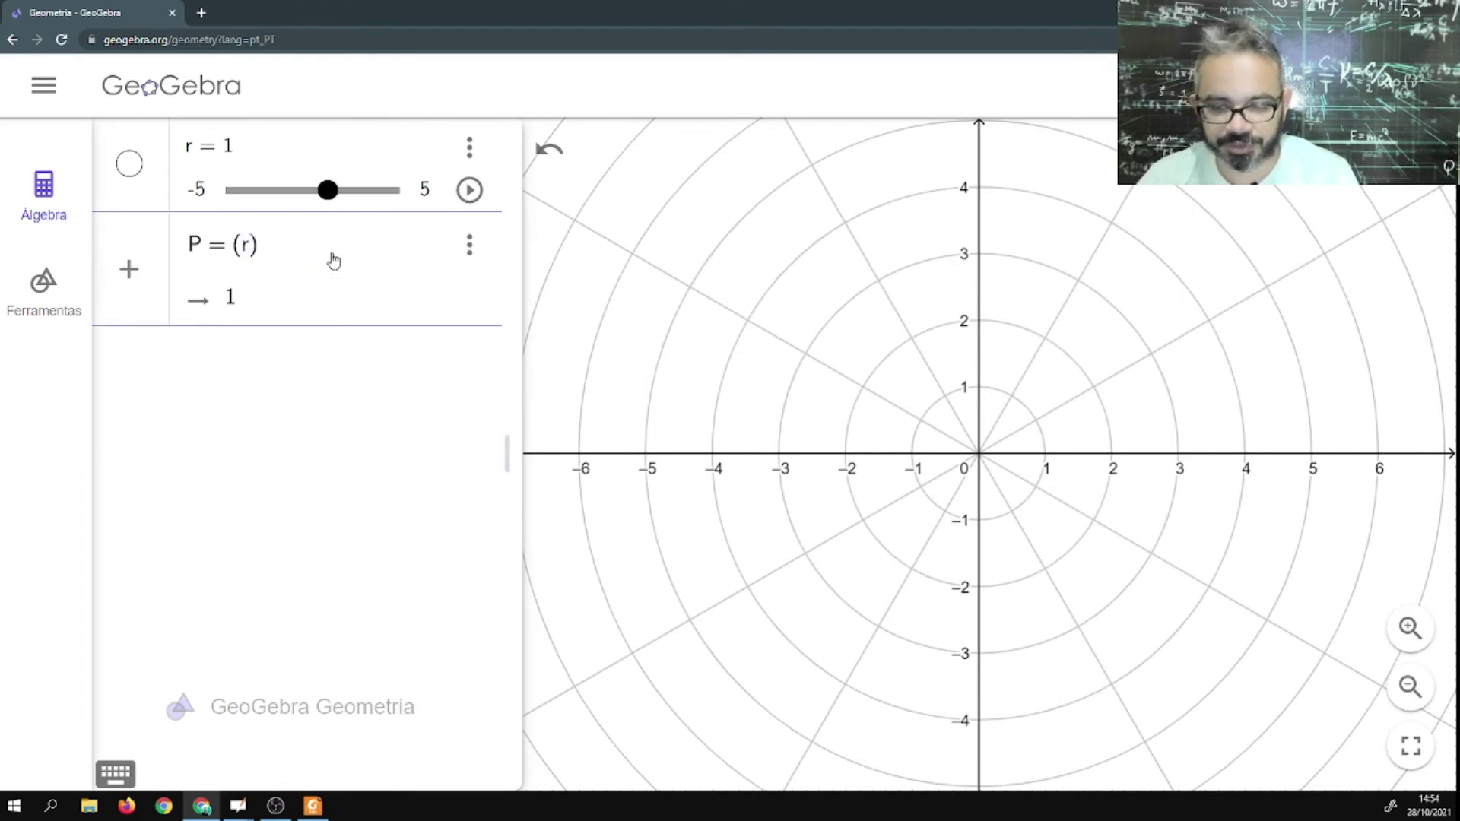
type(";")
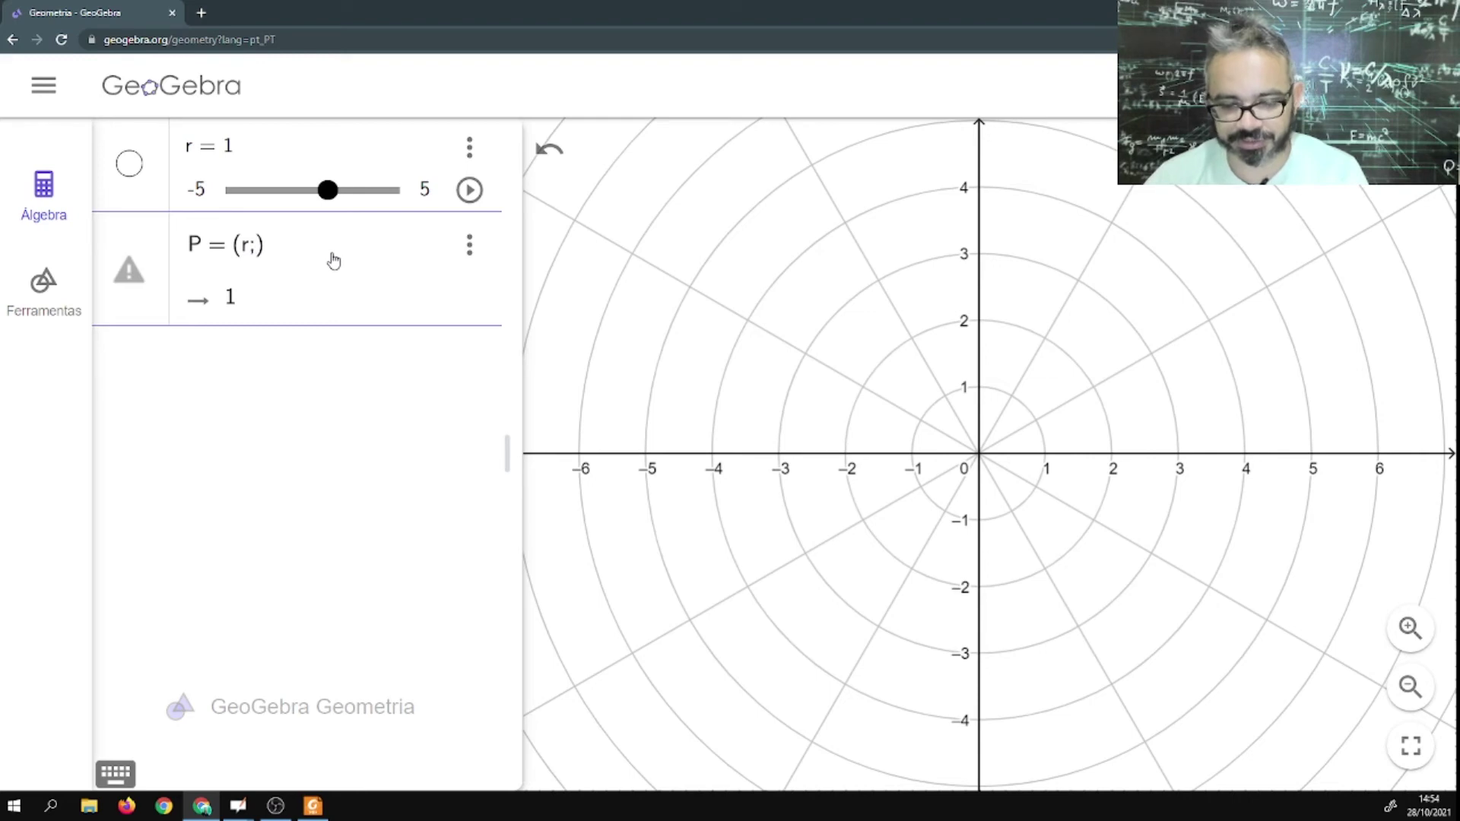
type("2")
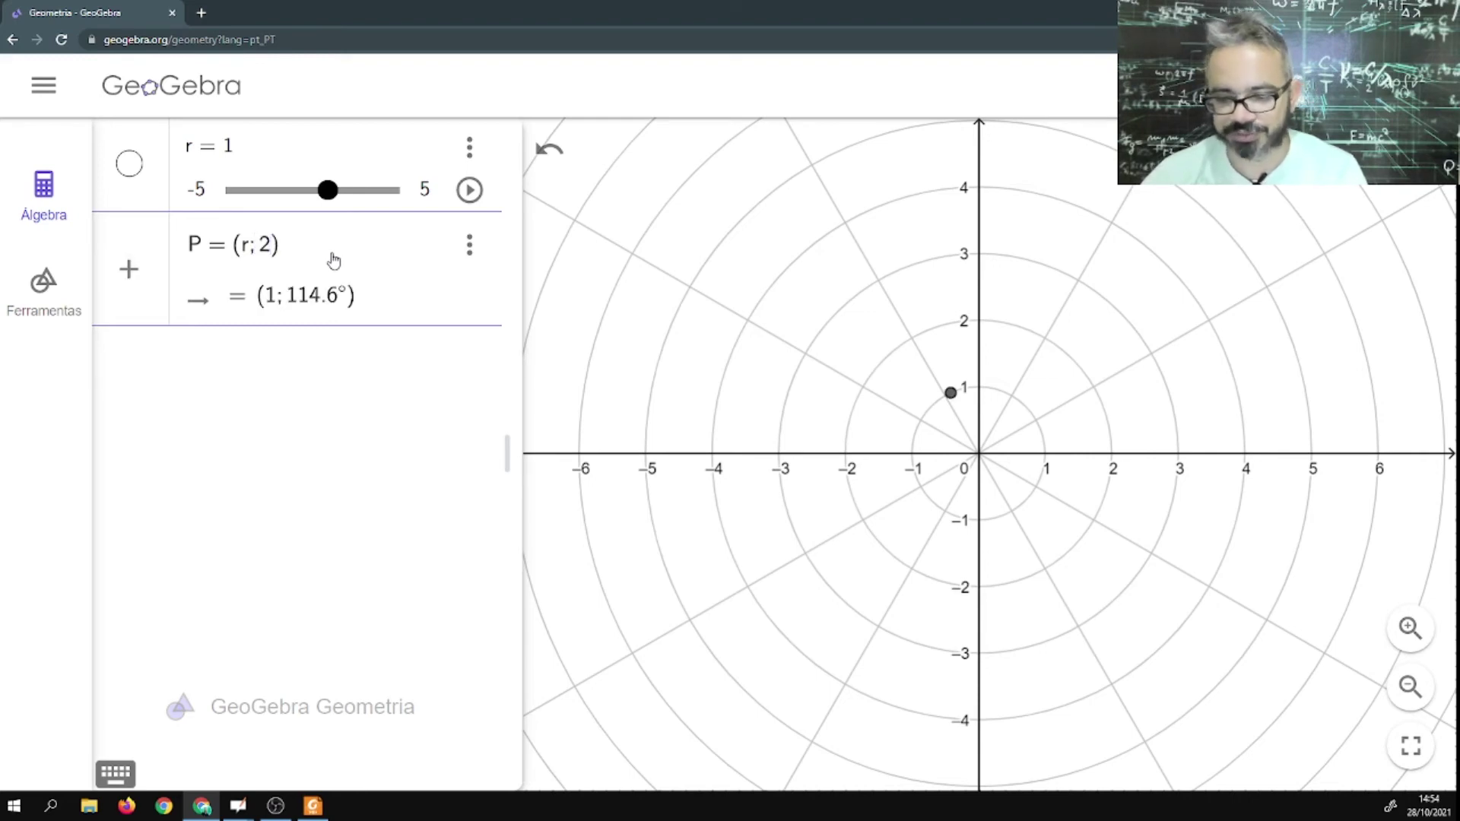
type("pi")
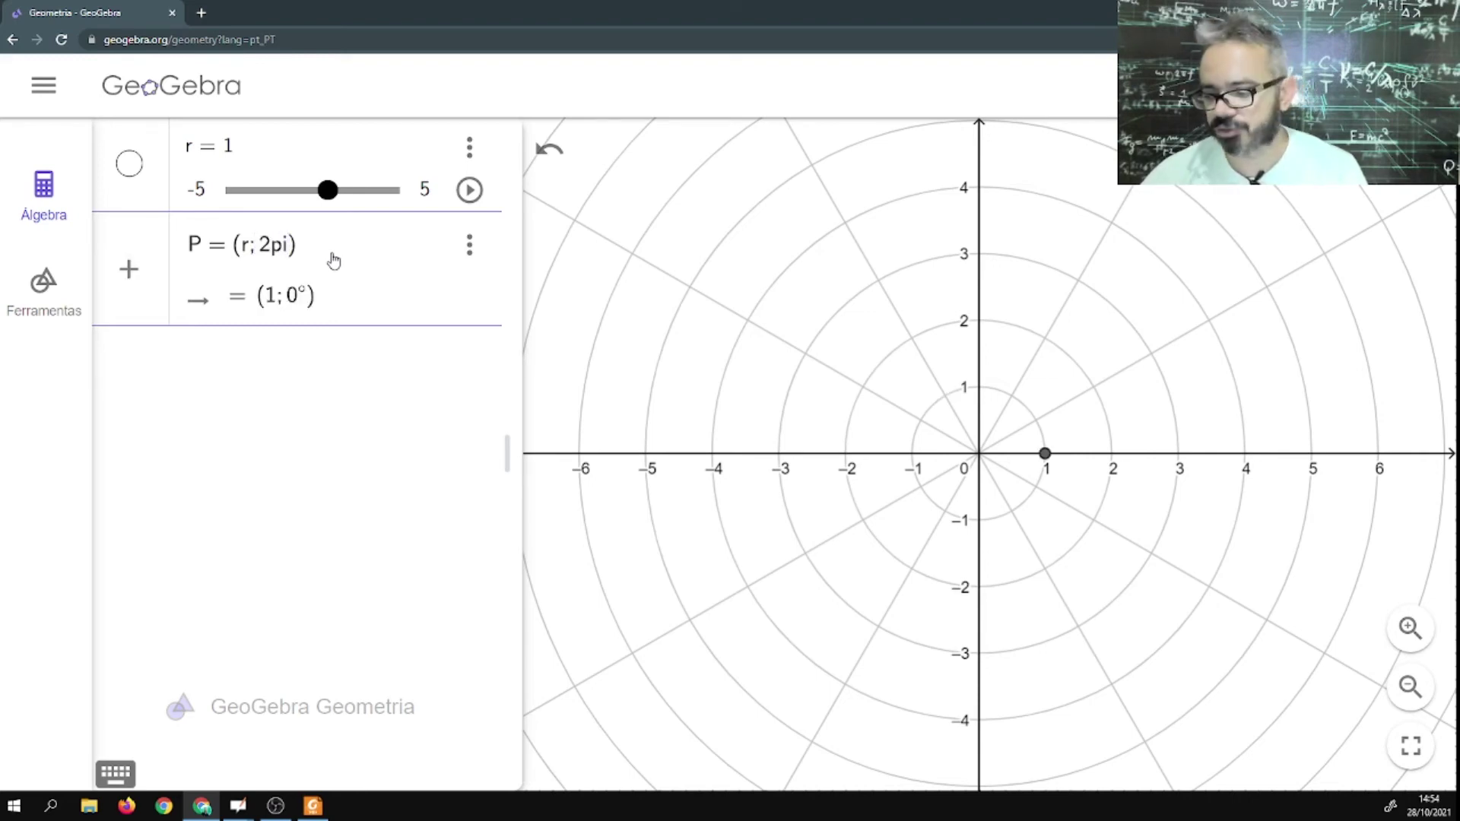
type("/3")
key("Return")
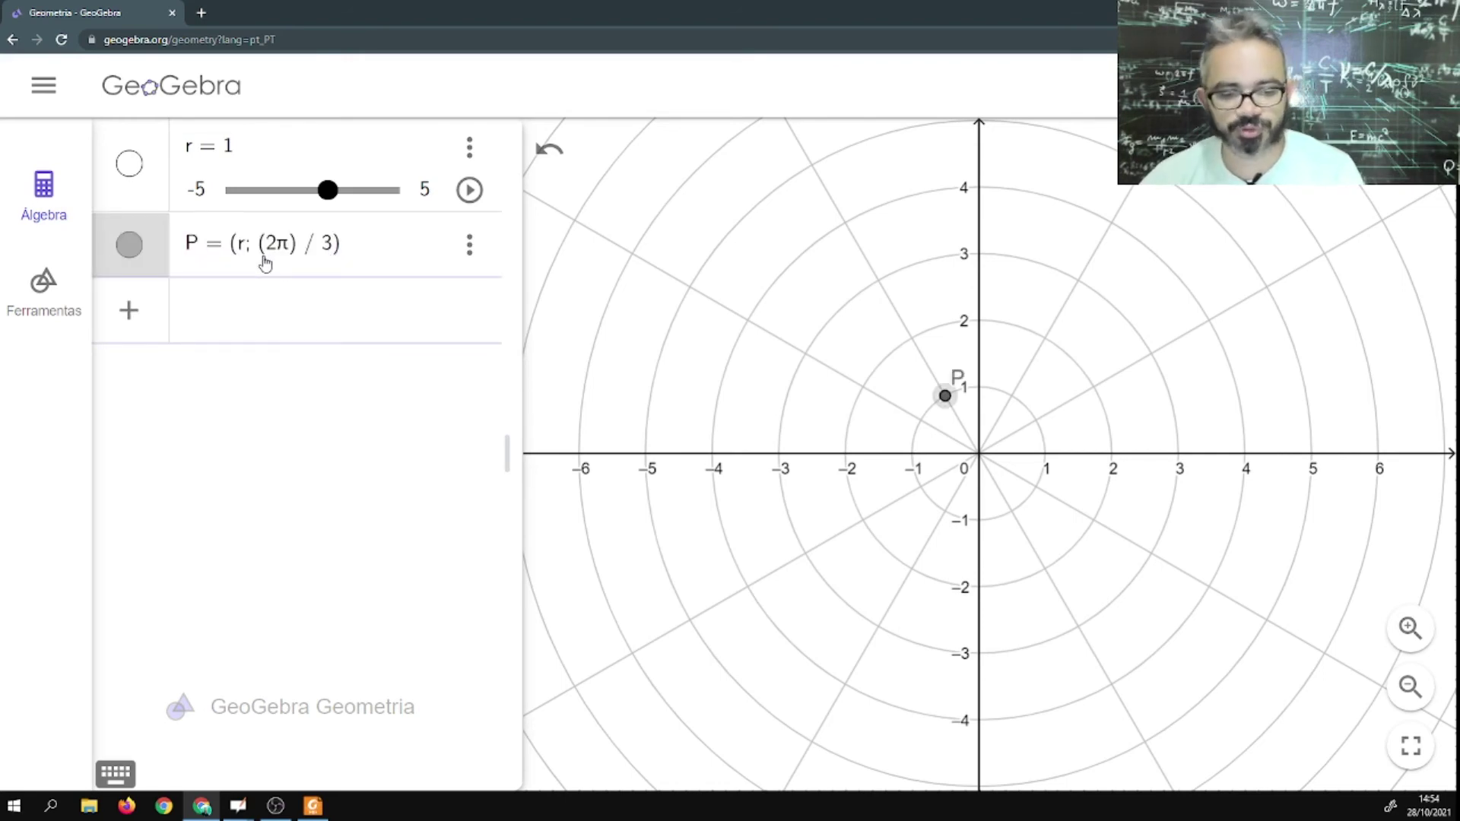
Define a second polar point Q = (r; 5pi/6) in the algebra entry.
type("Q = ")
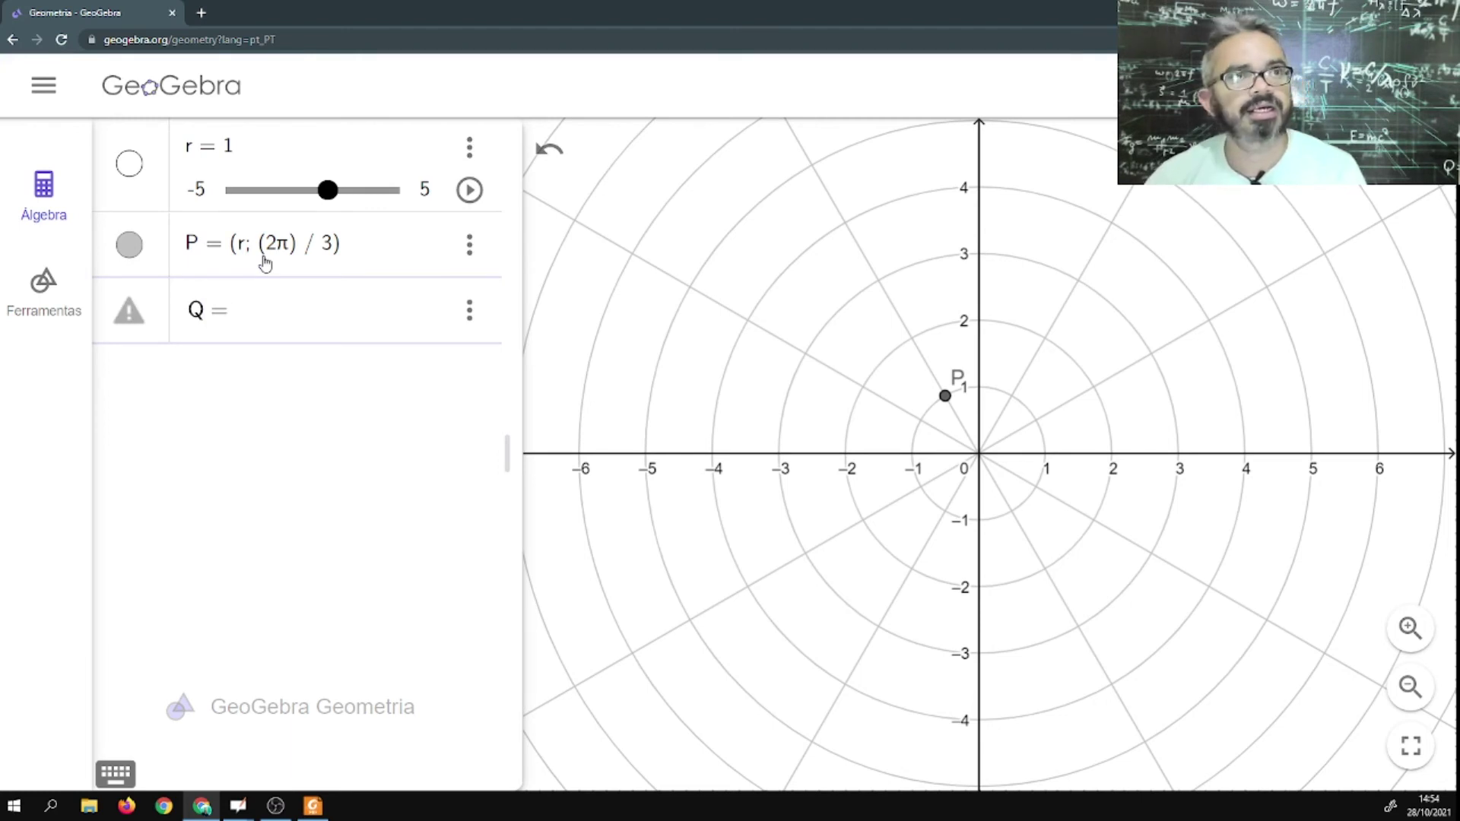
type("(r; ")
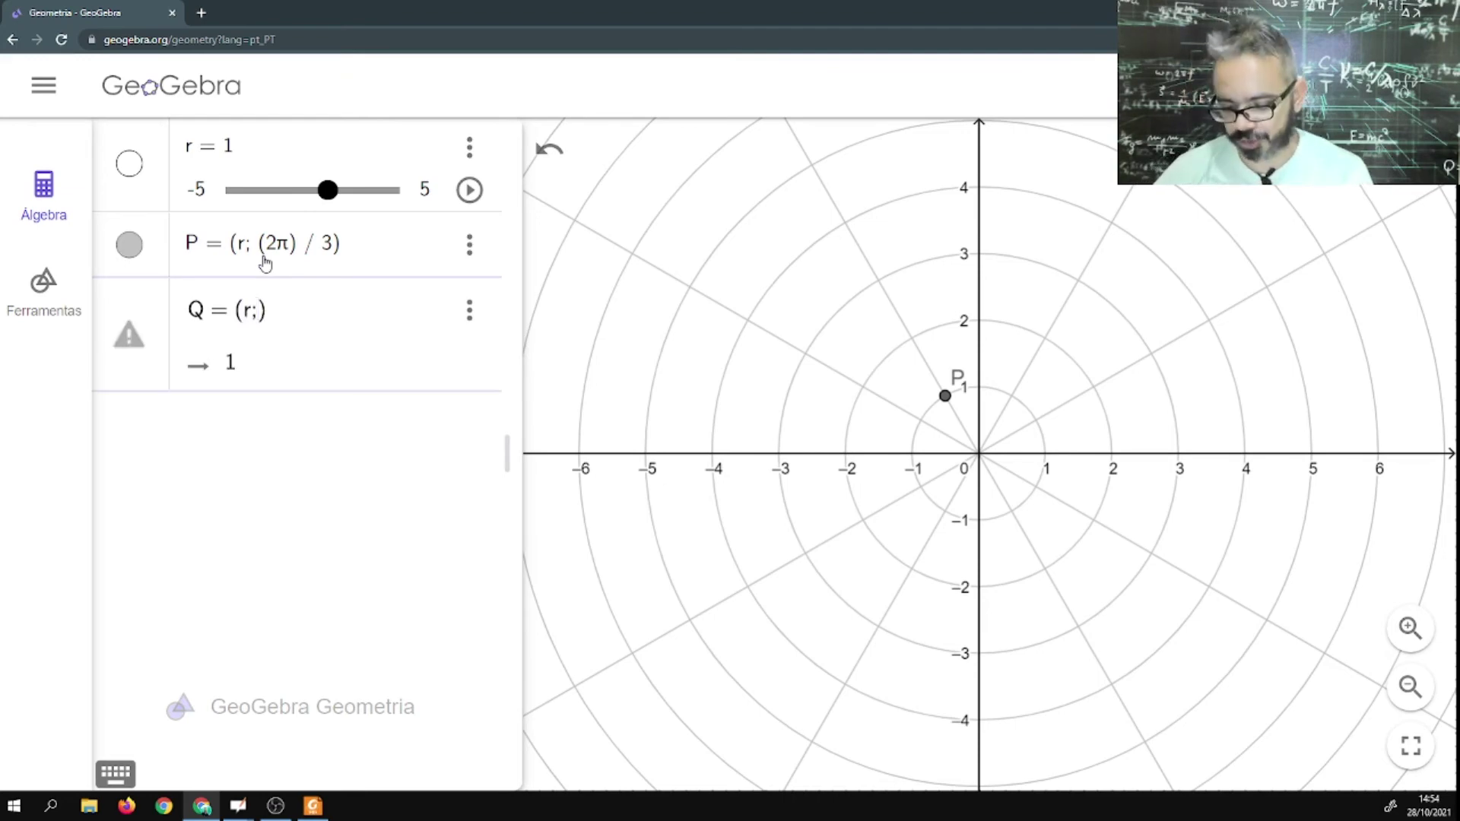
type("5")
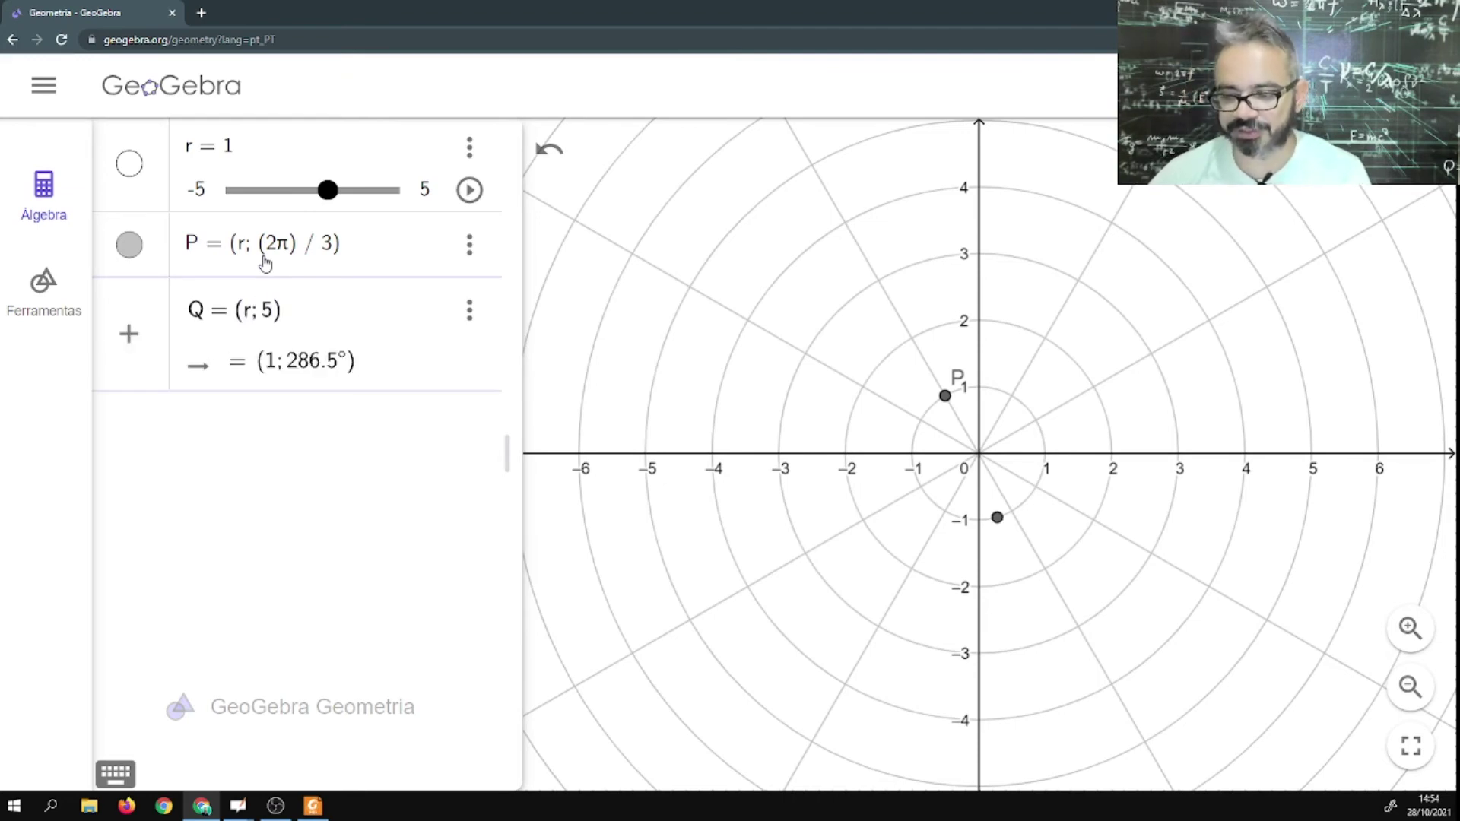
type("pi/6")
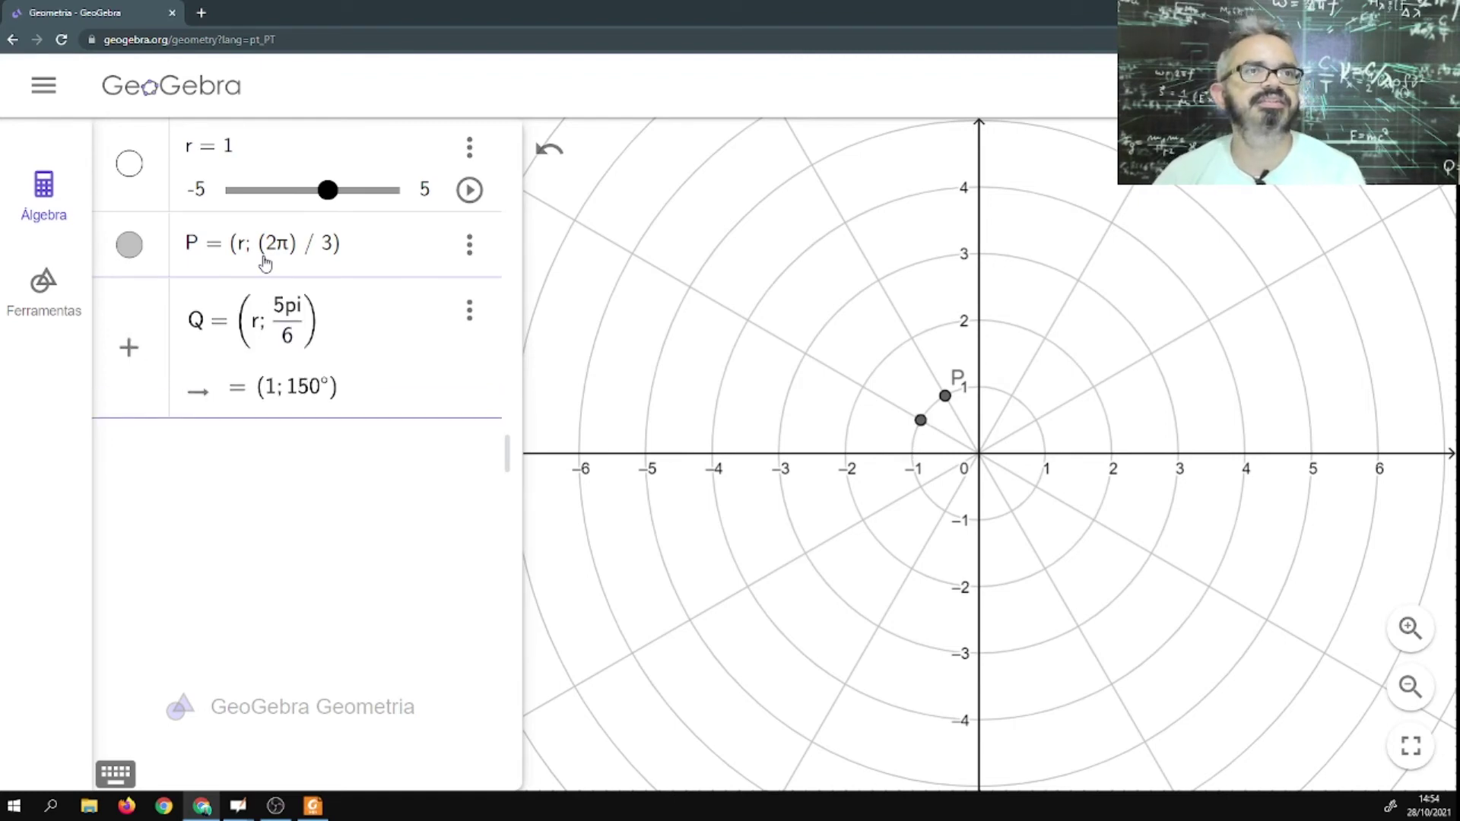
key("Return")
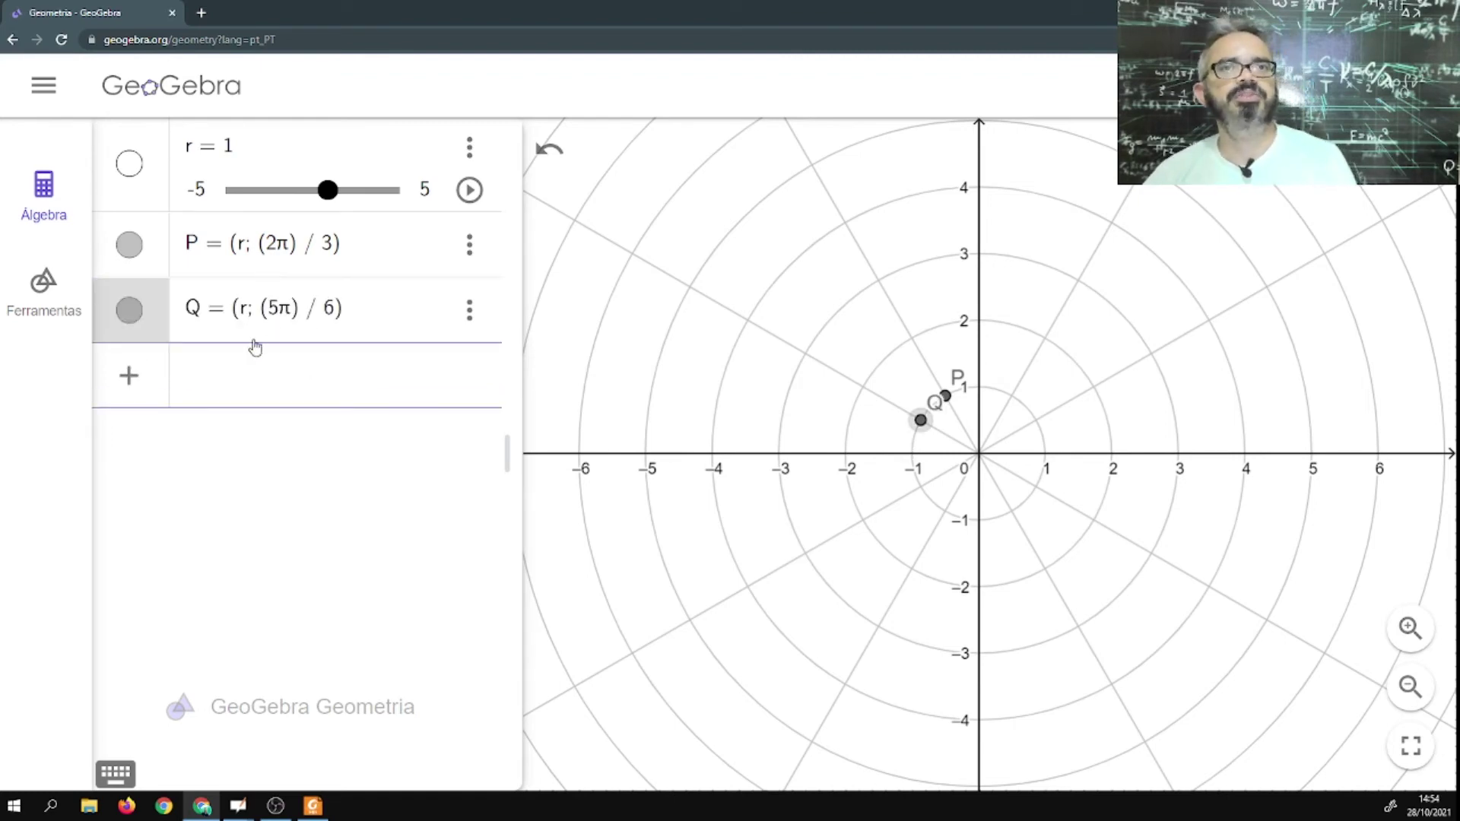
Draw a segment joining points Q and P with the Segmento tool.
left_click(43, 292)
left_click(366, 227)
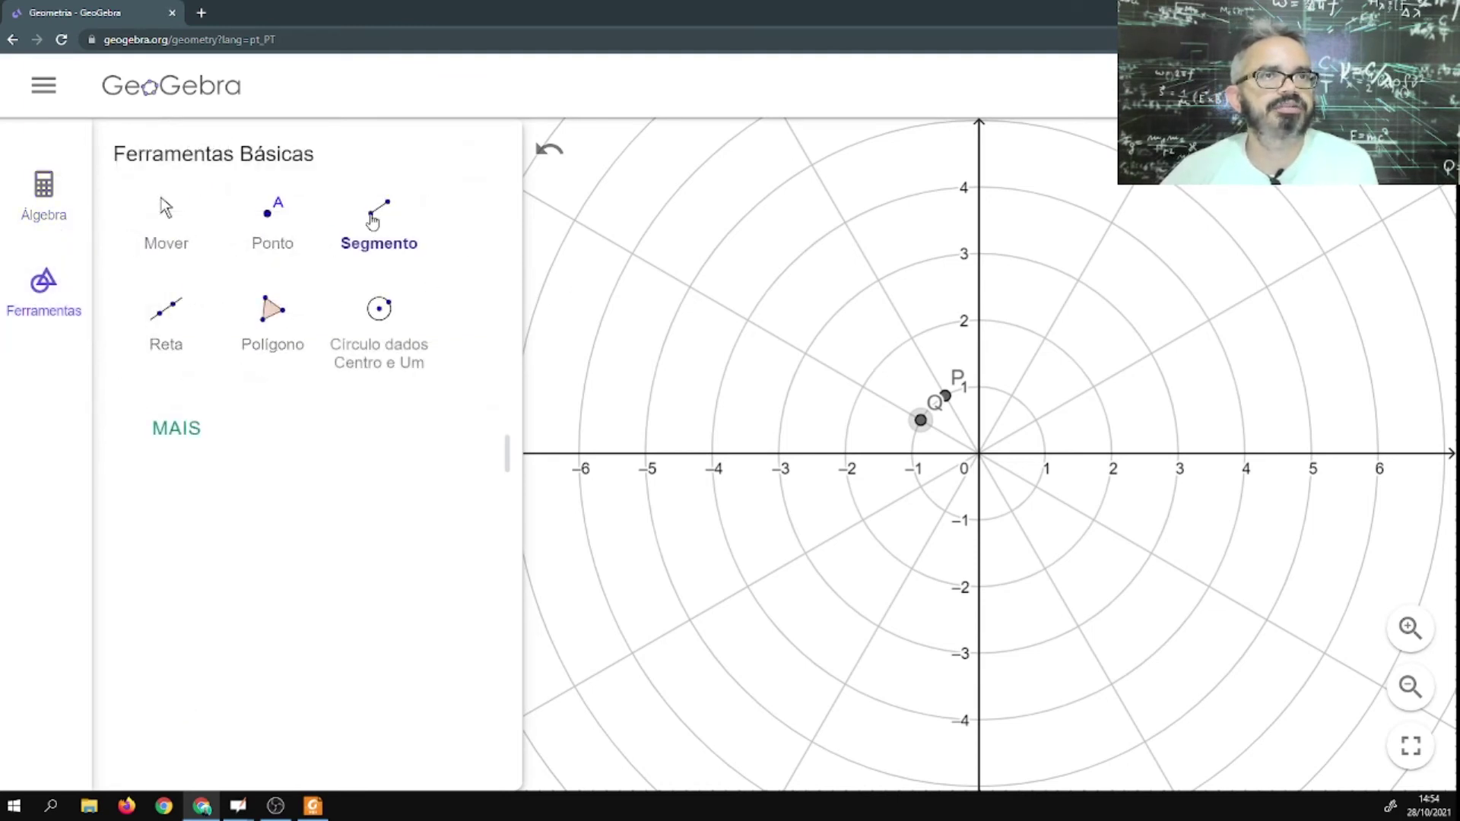
left_click(922, 422)
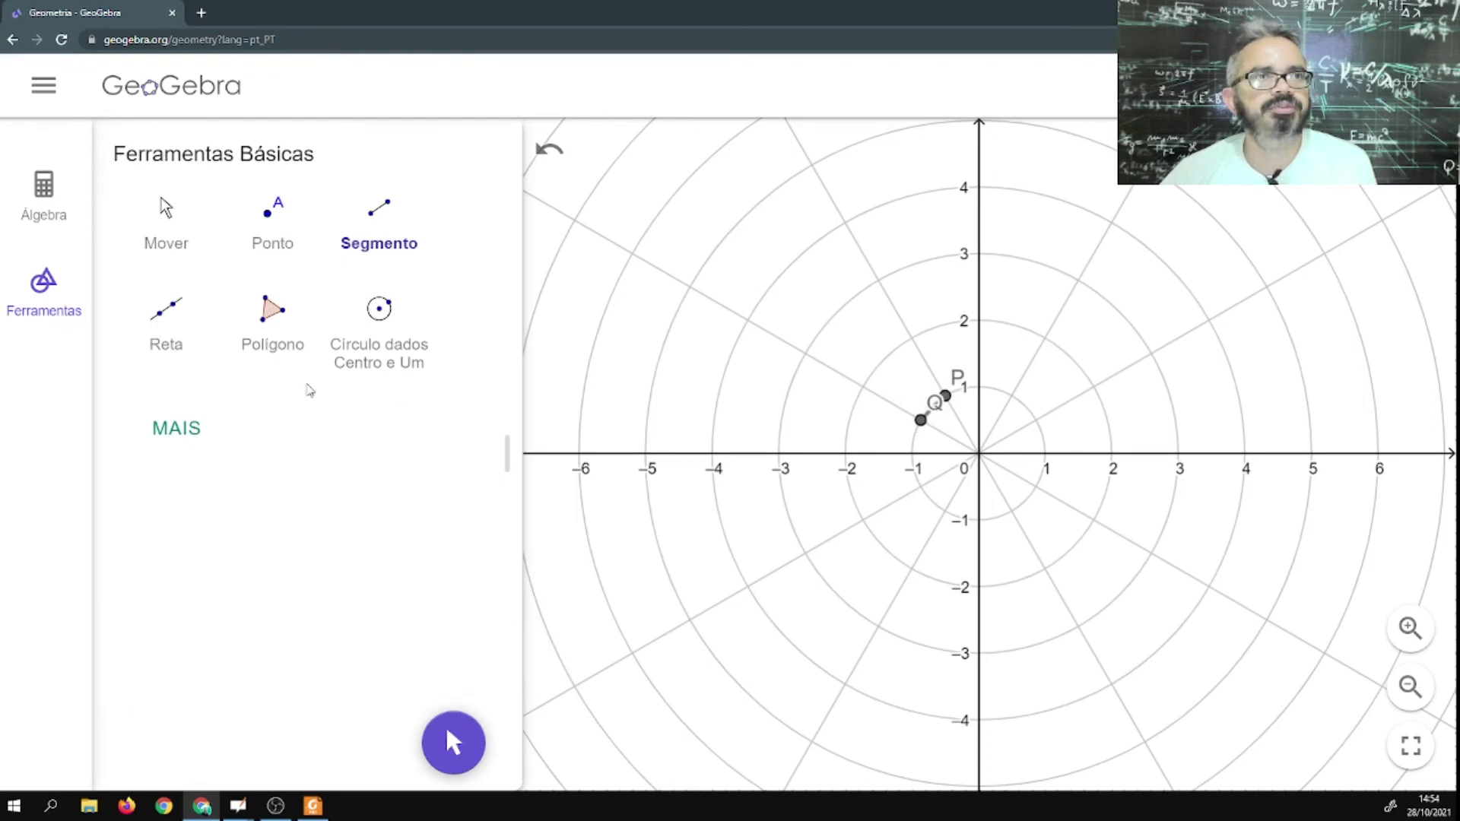
Turn on the trace (Exibir Rastro) of the segment from Q to P and start the animation of slider r.
left_click(44, 194)
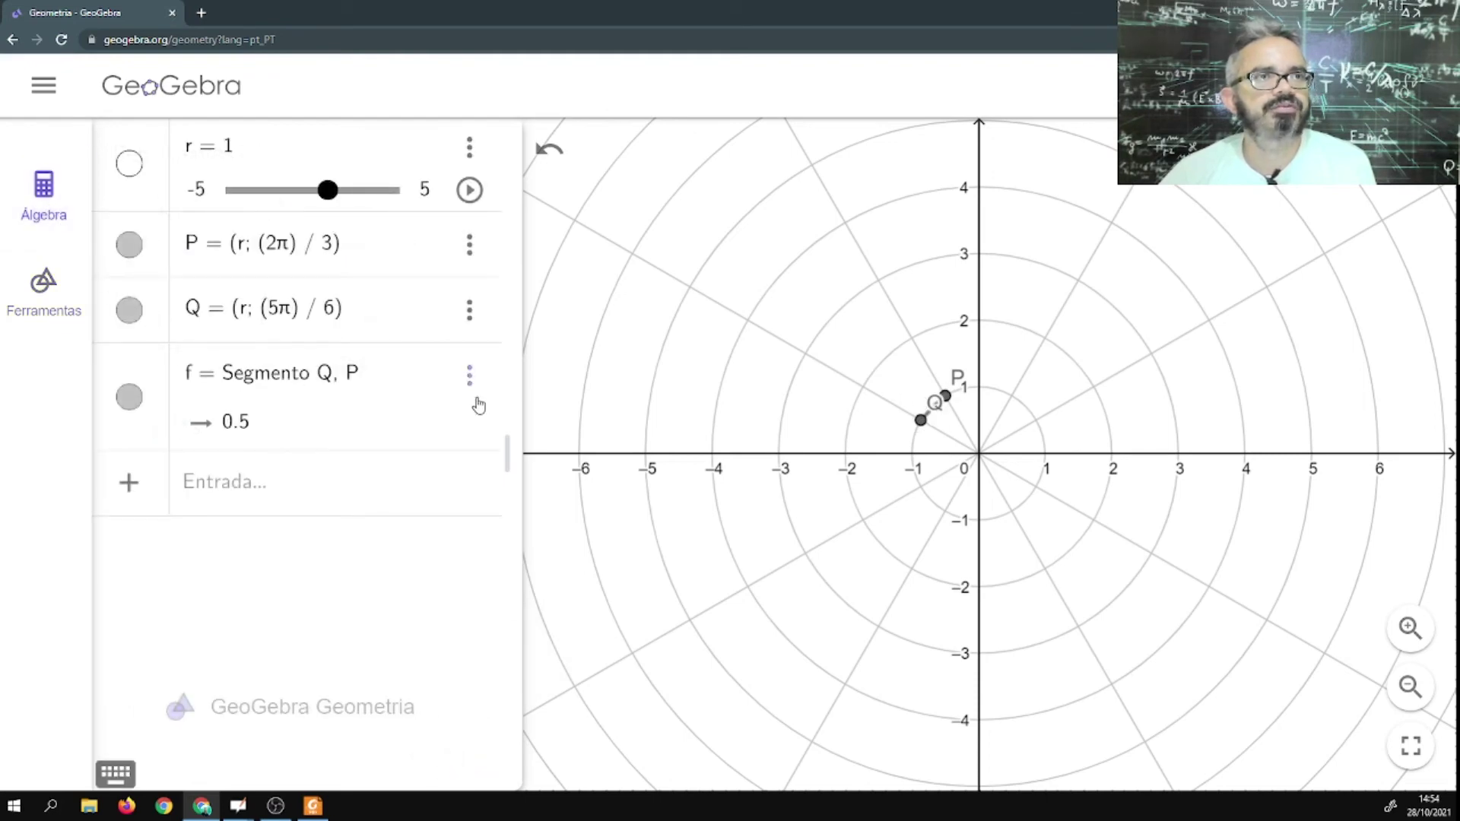
left_click(471, 377)
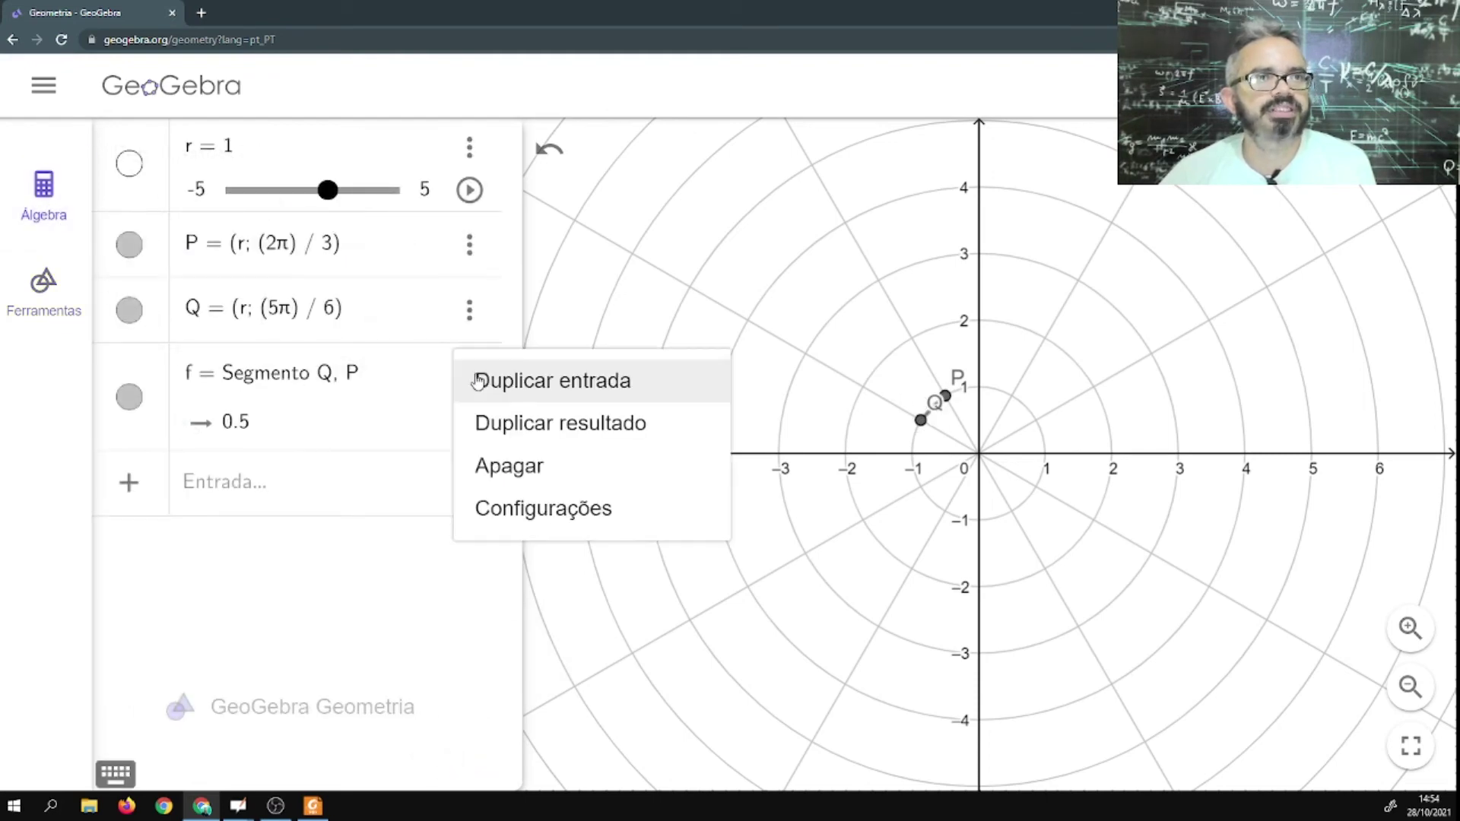
left_click(519, 508)
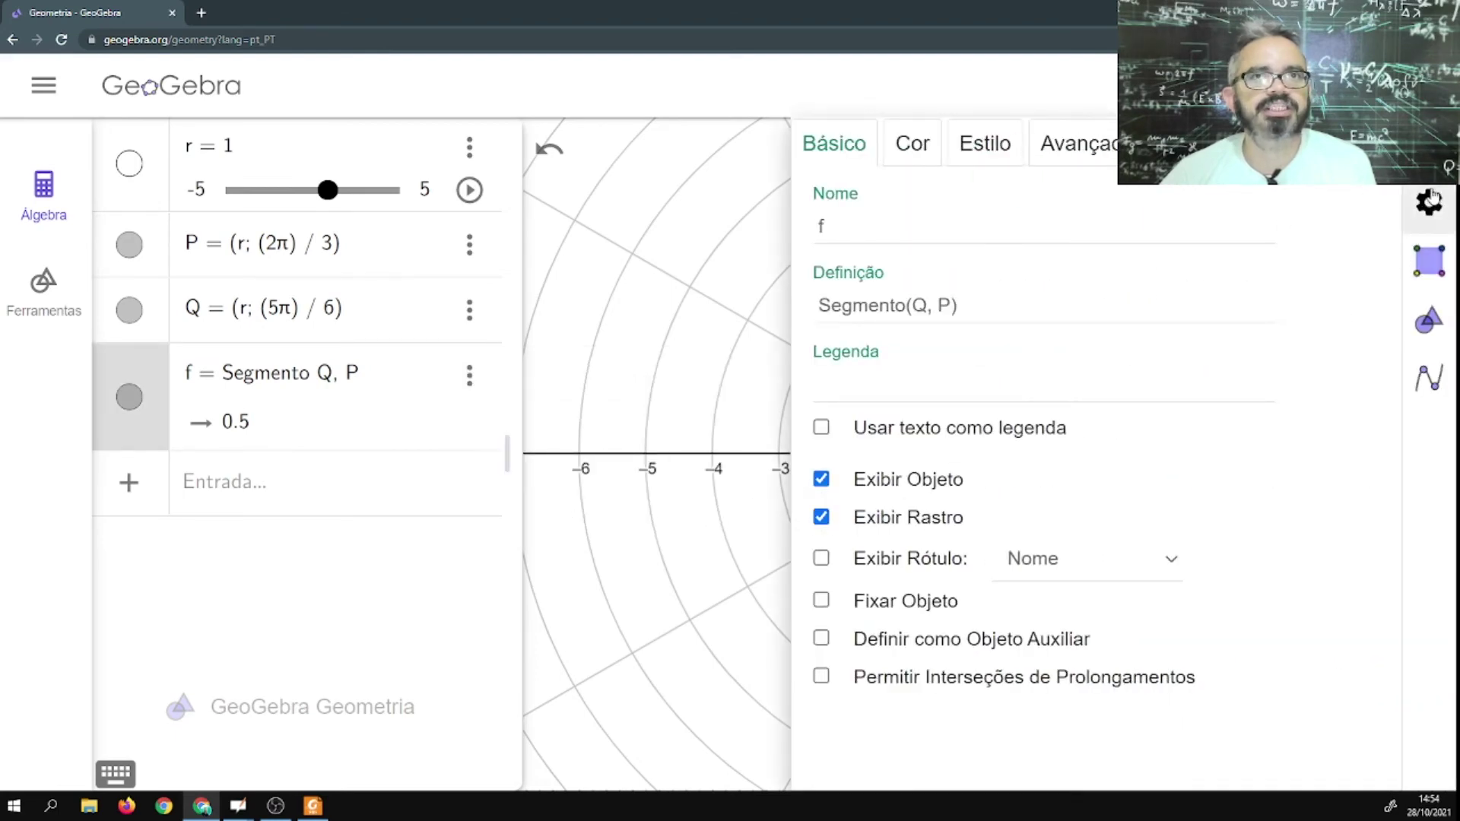
left_click(1443, 145)
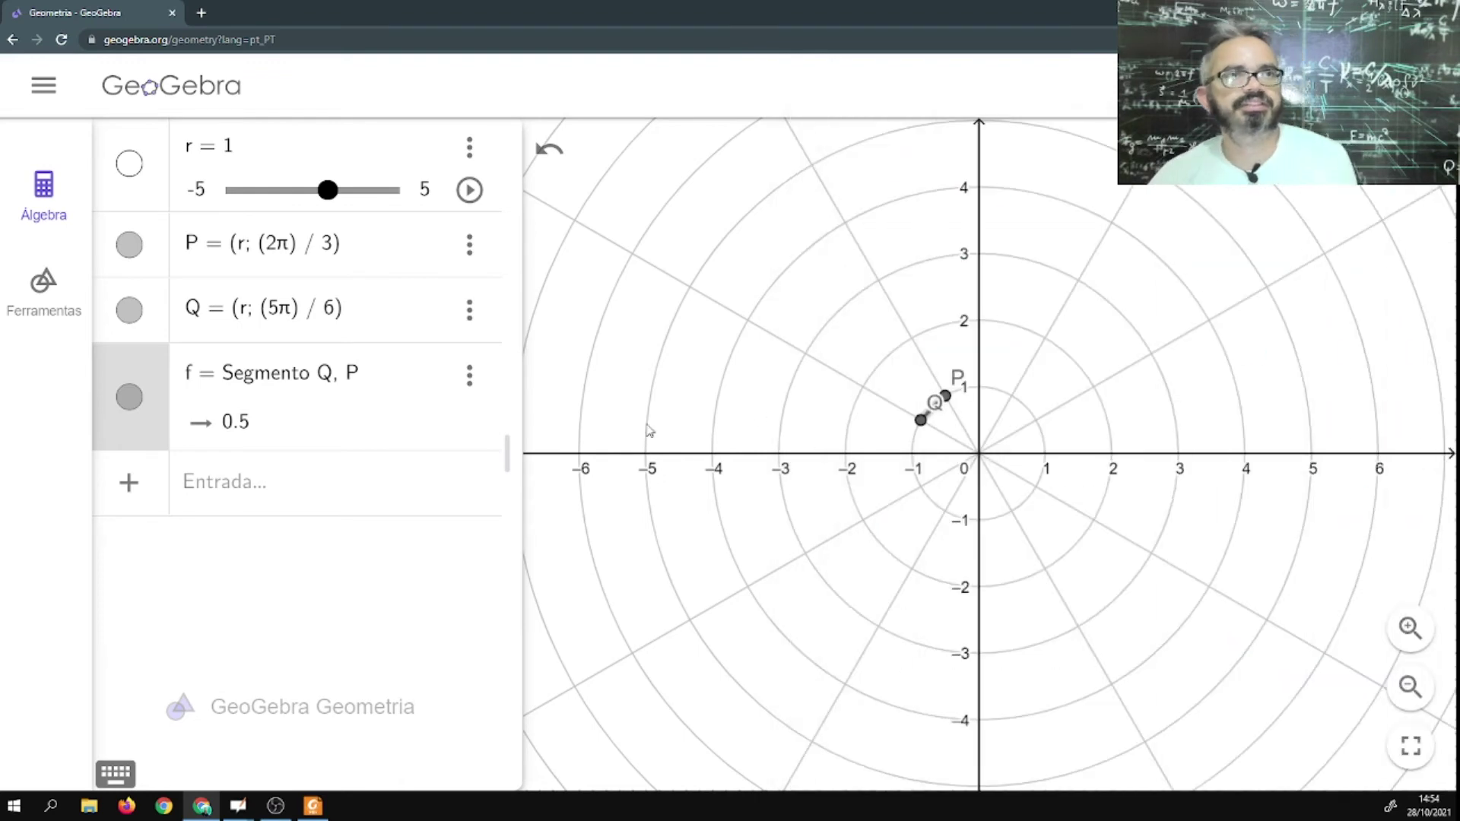
left_click(469, 190)
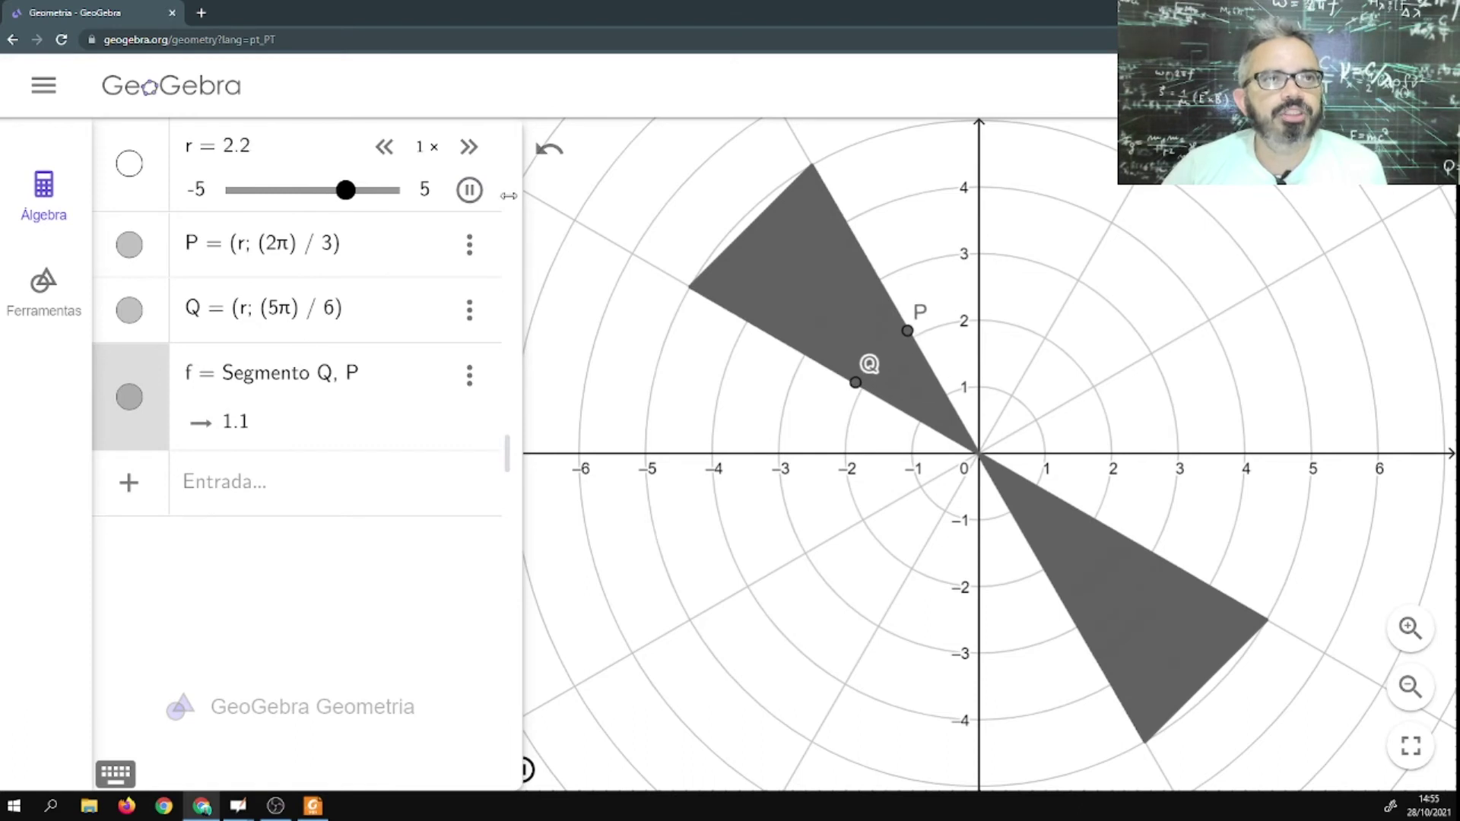
Stop the animation of slider r and advance the presentation to the slide "Relacionando coordenadas polares e cartesianas".
left_click(470, 192)
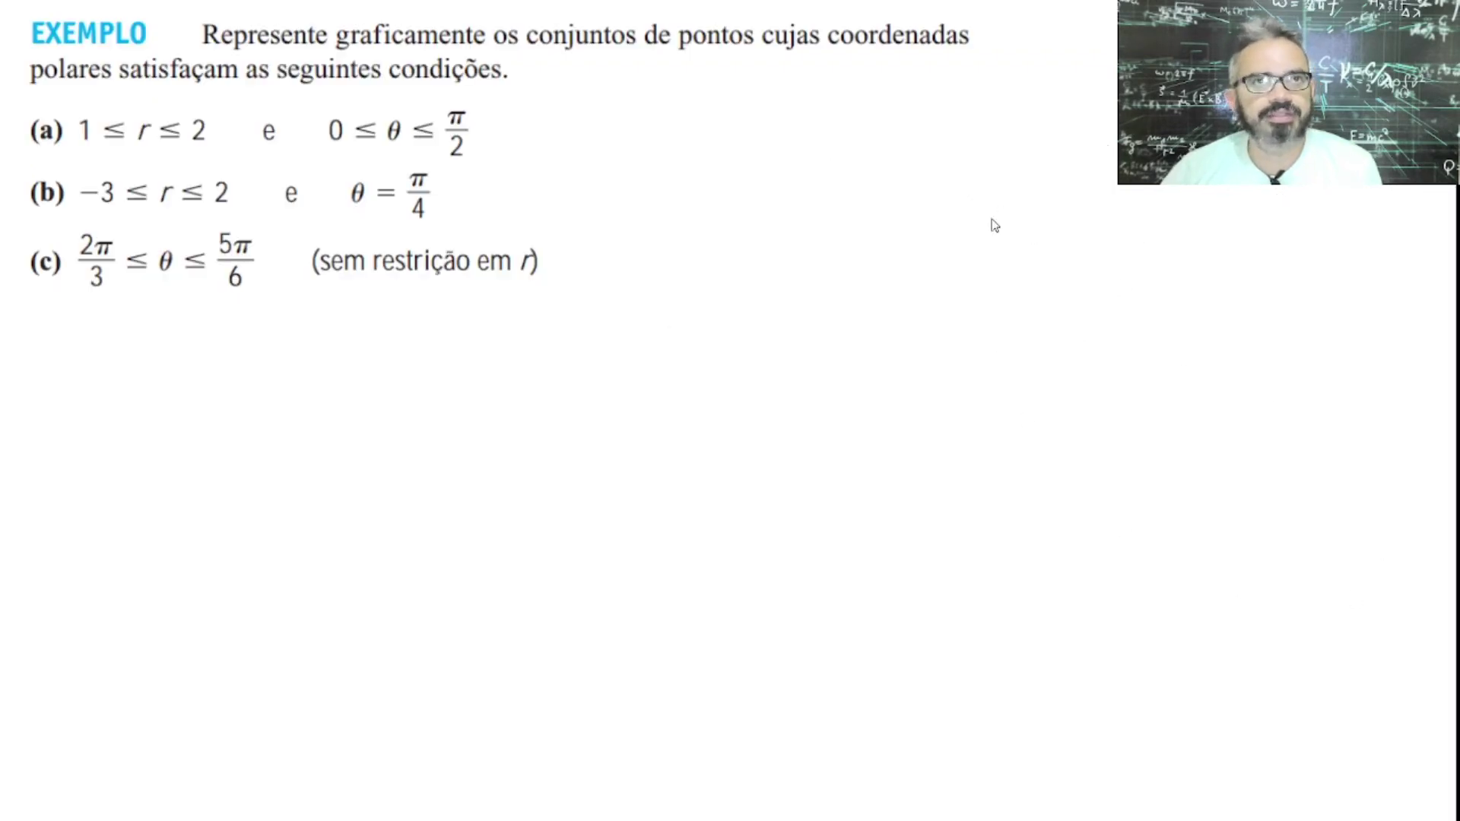
key("Right")
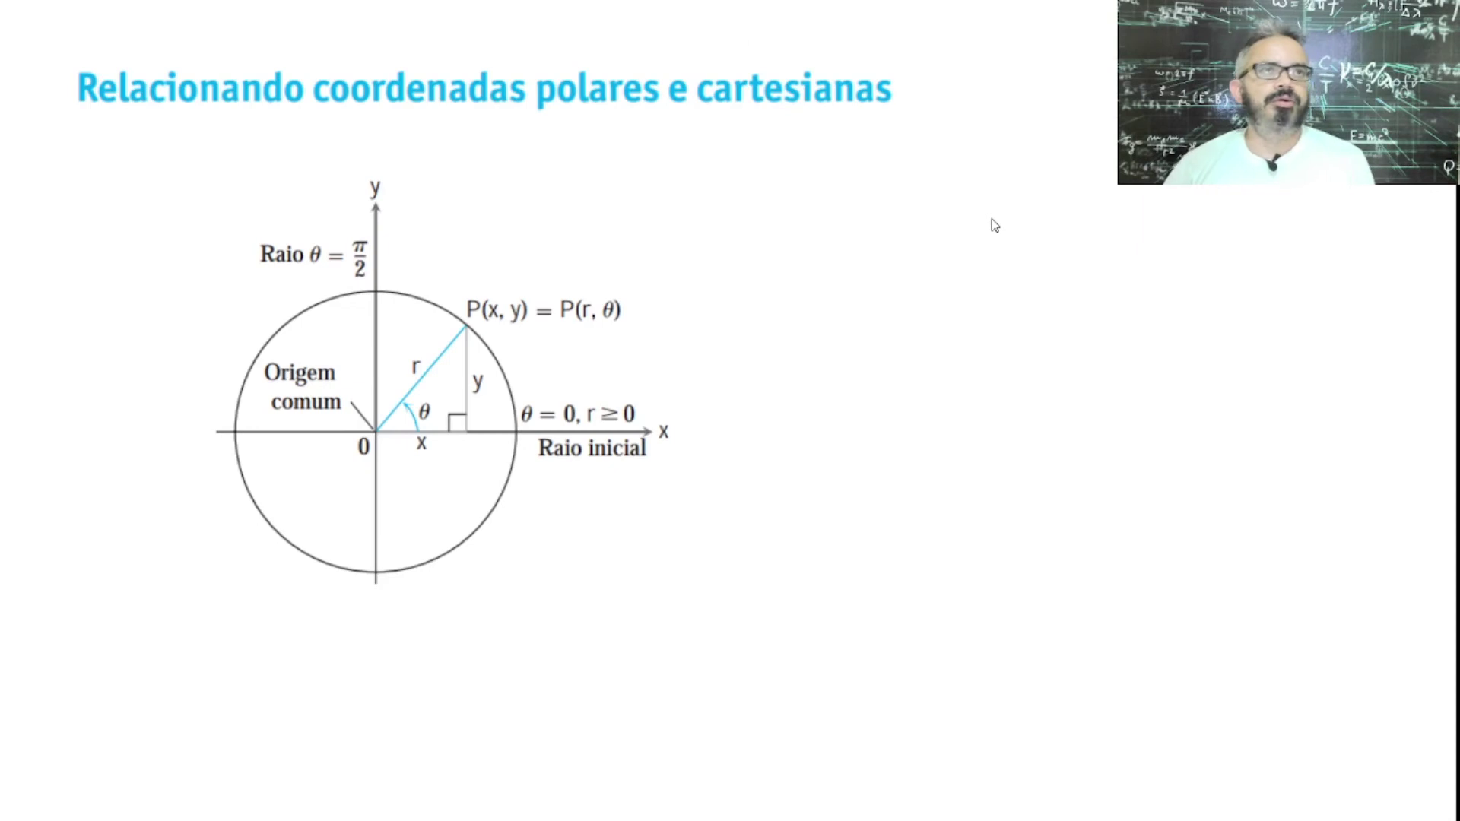
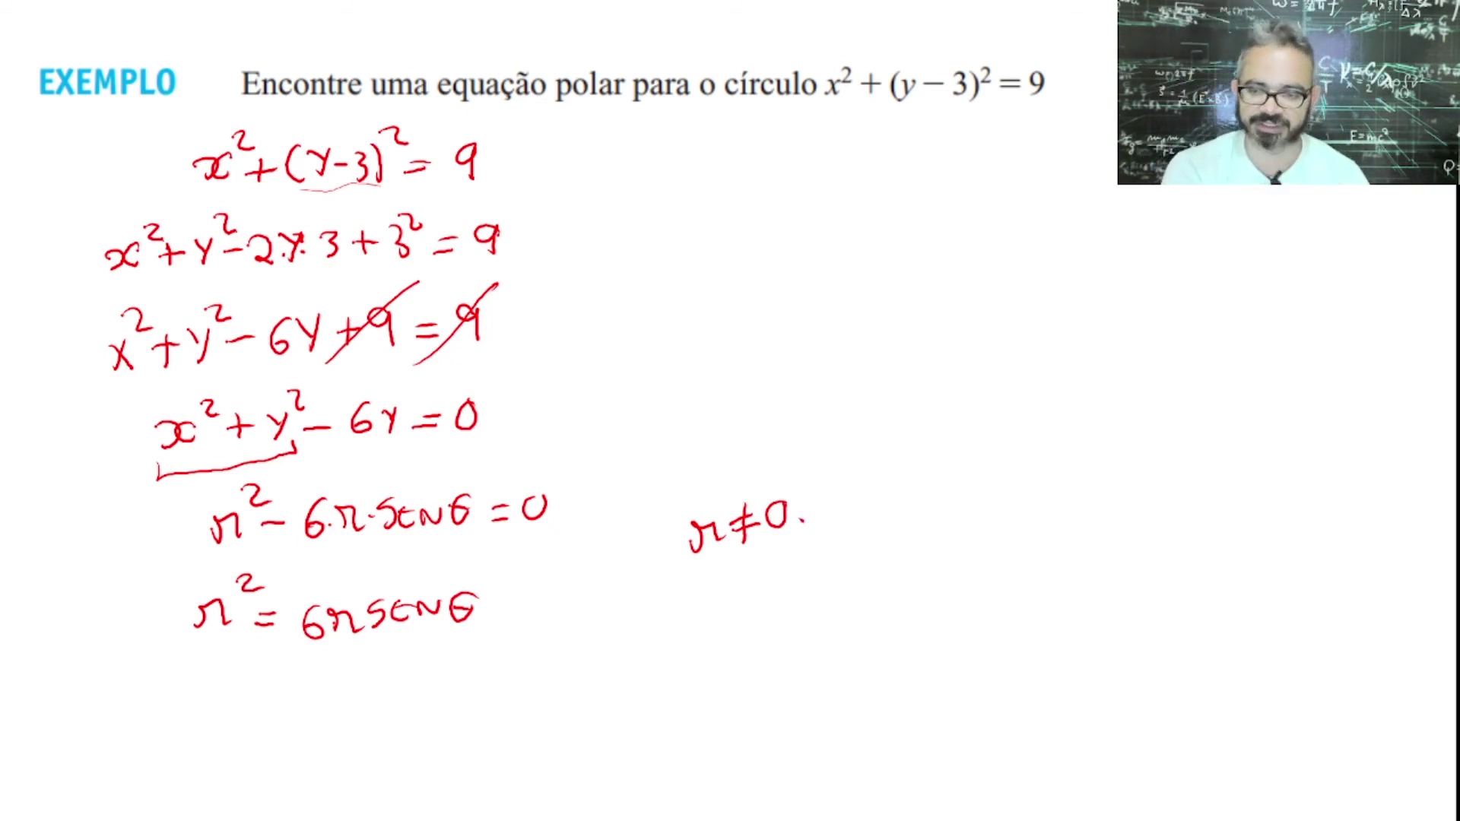
Handwrite the result r = 6senθ below the derivation and add the factor · 1/r beside r² = 6r senθ.
mouse_move(200, 670)
left_mouse_down()
mouse_move(201, 698)
mouse_move(275, 678)
mouse_move(318, 684)
mouse_move(321, 702)
left_mouse_up()
mouse_move(358, 675)
left_mouse_down()
mouse_move(344, 689)
mouse_move(362, 698)
mouse_move(385, 670)
mouse_move(409, 684)
left_mouse_up()
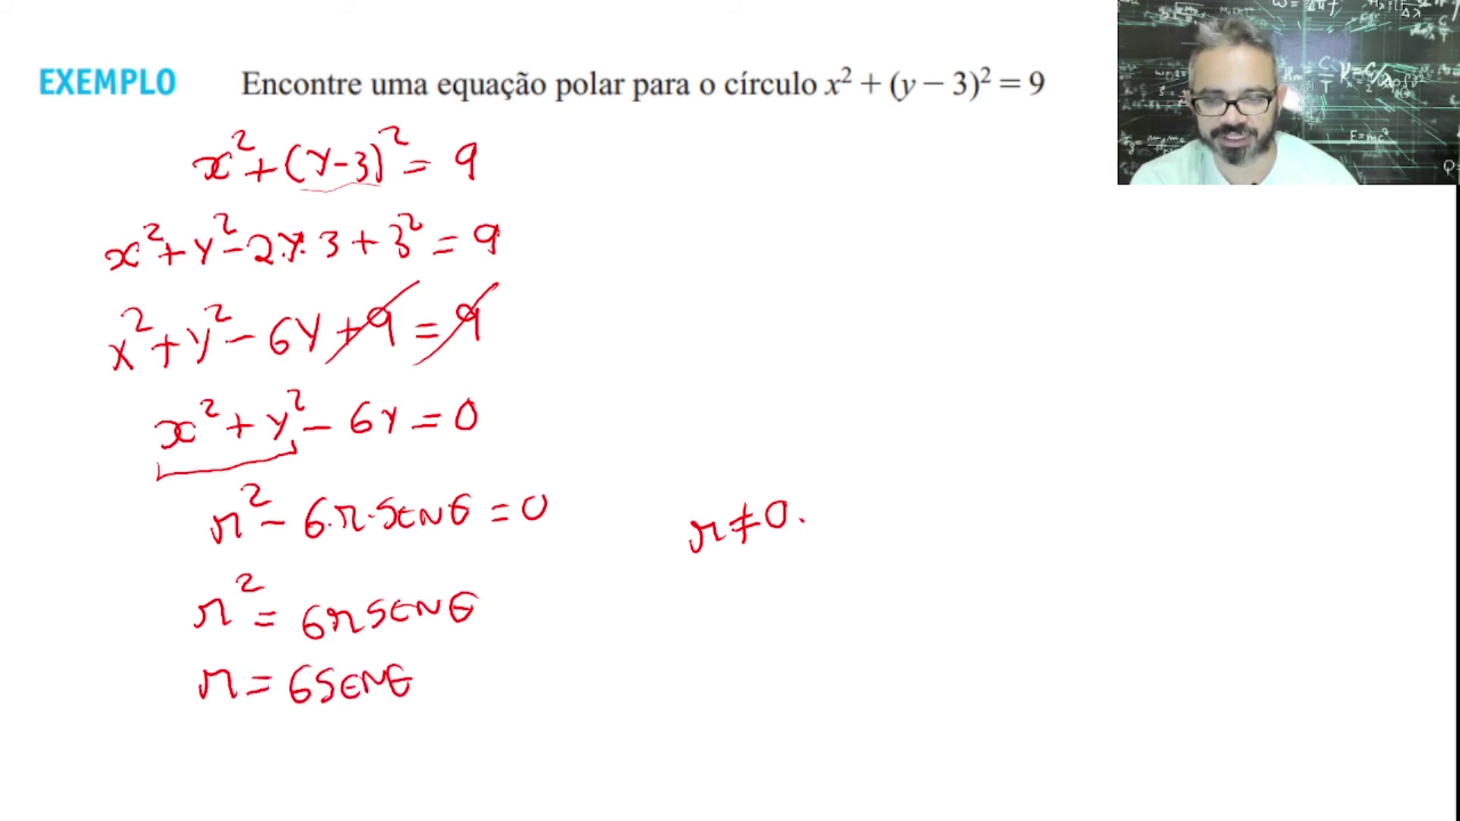
left_click_drag(537, 582, 540, 606)
mouse_move(529, 612)
left_mouse_down()
mouse_move(568, 601)
mouse_move(537, 637)
mouse_move(568, 630)
left_mouse_up()
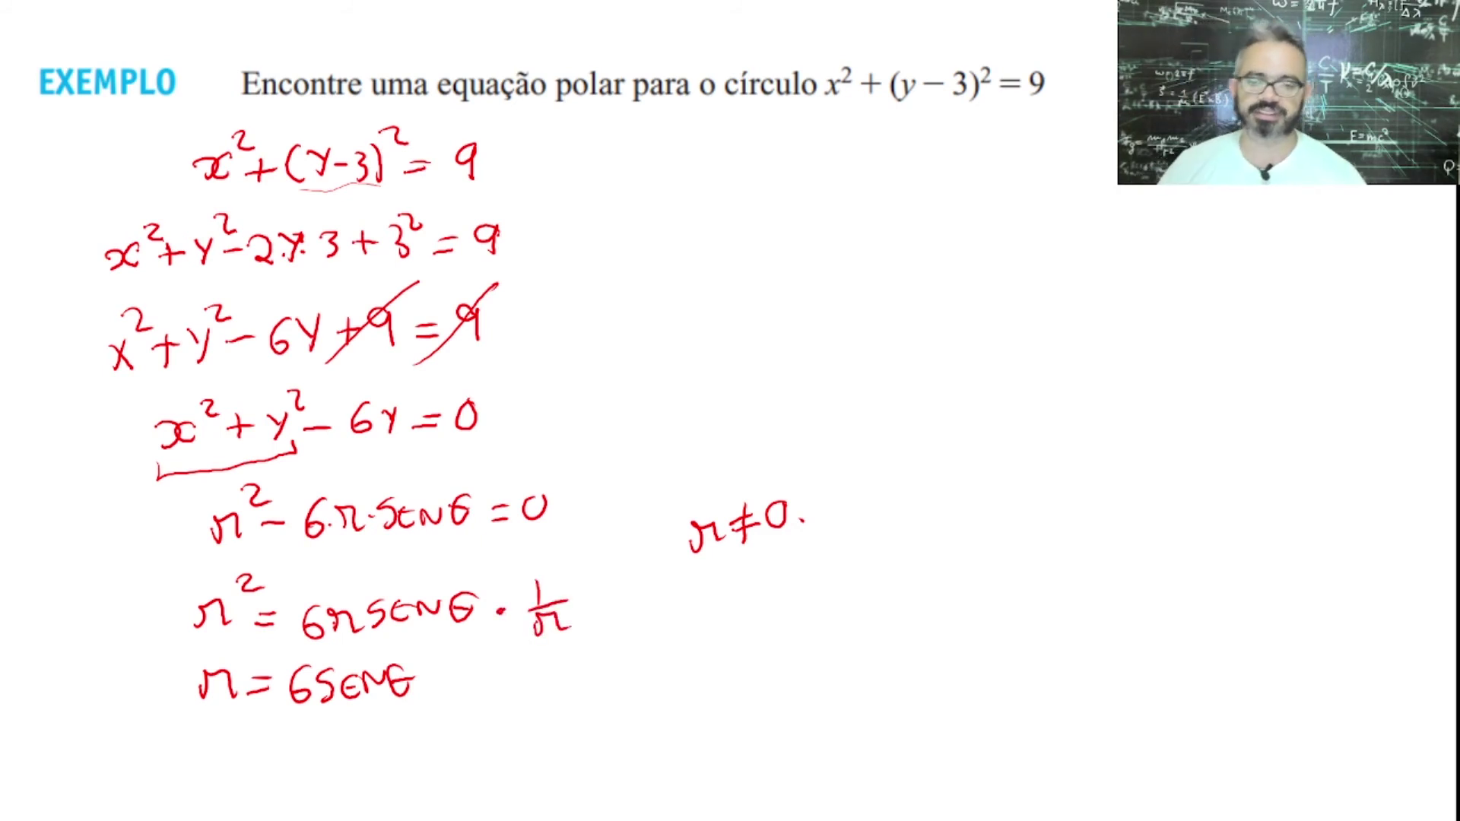
Mark the result r = 6senθ with a box and an arrow, and underline the circle equation in the example statement.
mouse_move(179, 654)
left_mouse_down()
mouse_move(199, 719)
mouse_move(419, 709)
mouse_move(443, 680)
mouse_move(399, 643)
mouse_move(178, 659)
left_mouse_up()
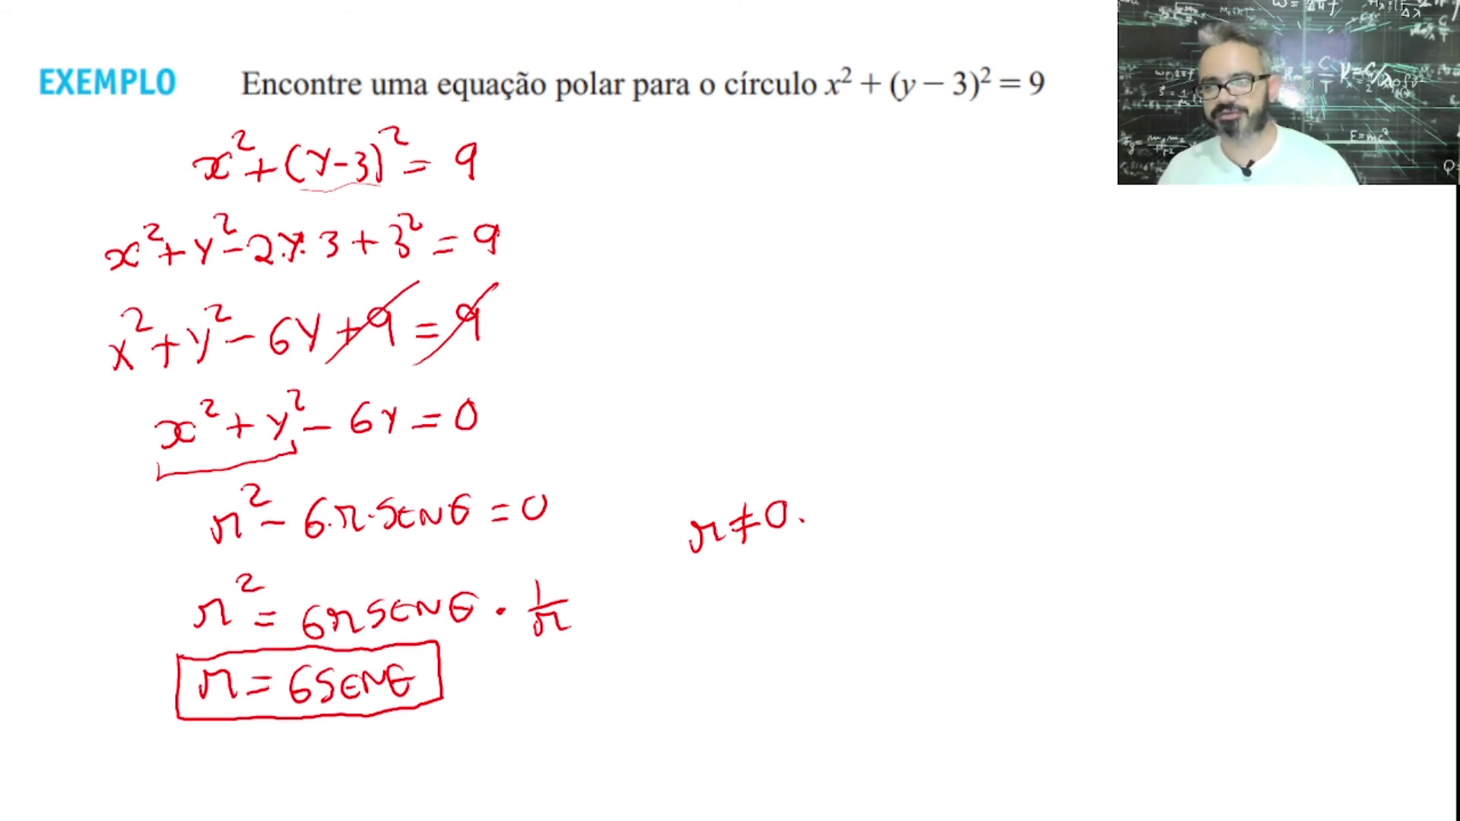
left_click_drag(810, 114, 1014, 105)
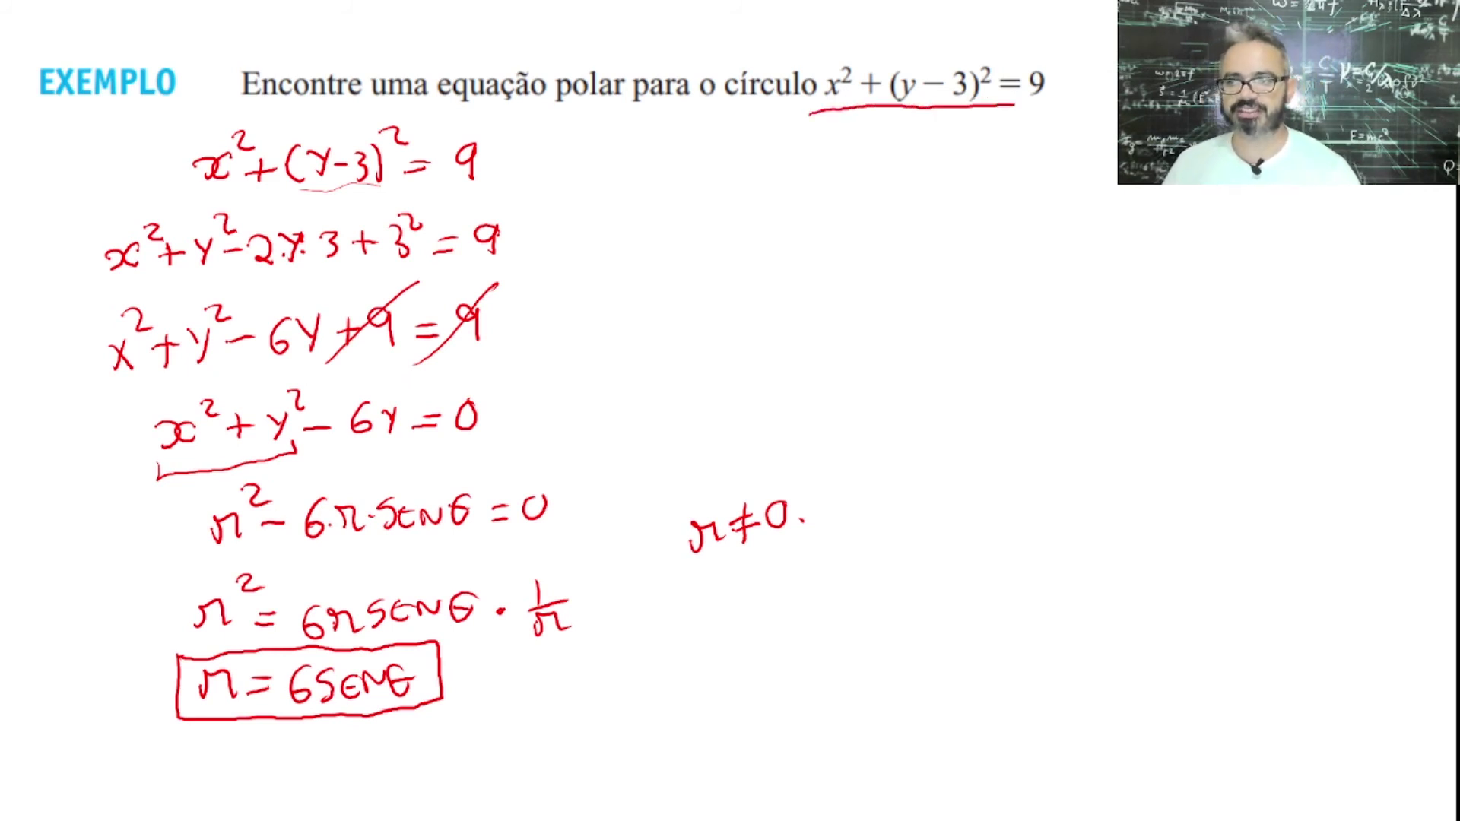
mouse_move(576, 697)
left_mouse_down()
mouse_move(517, 704)
mouse_move(486, 683)
left_mouse_up()
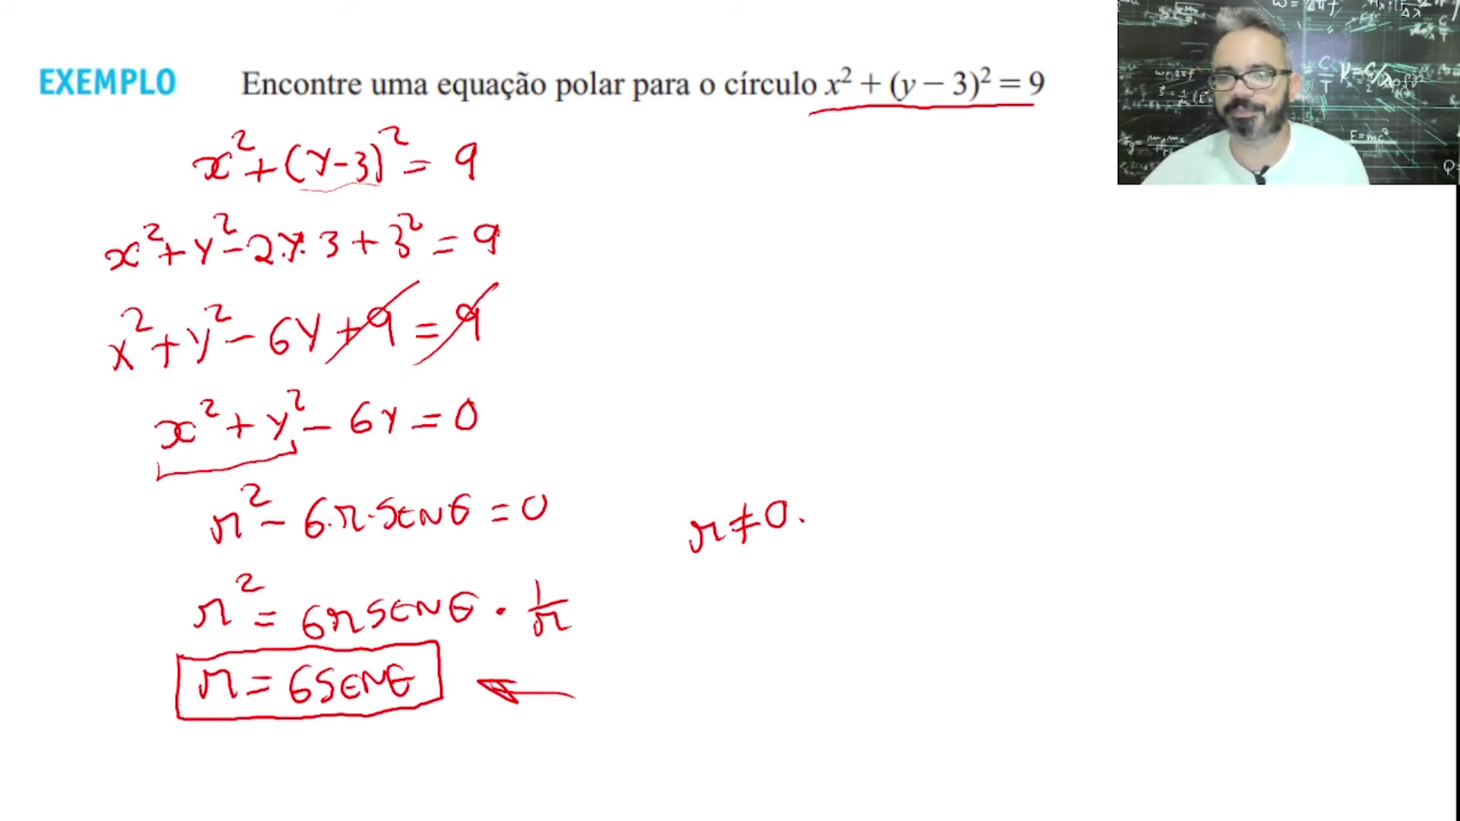
Switch to GeoGebra in the browser and reload the page to start a blank construction.
key("alt+Tab")
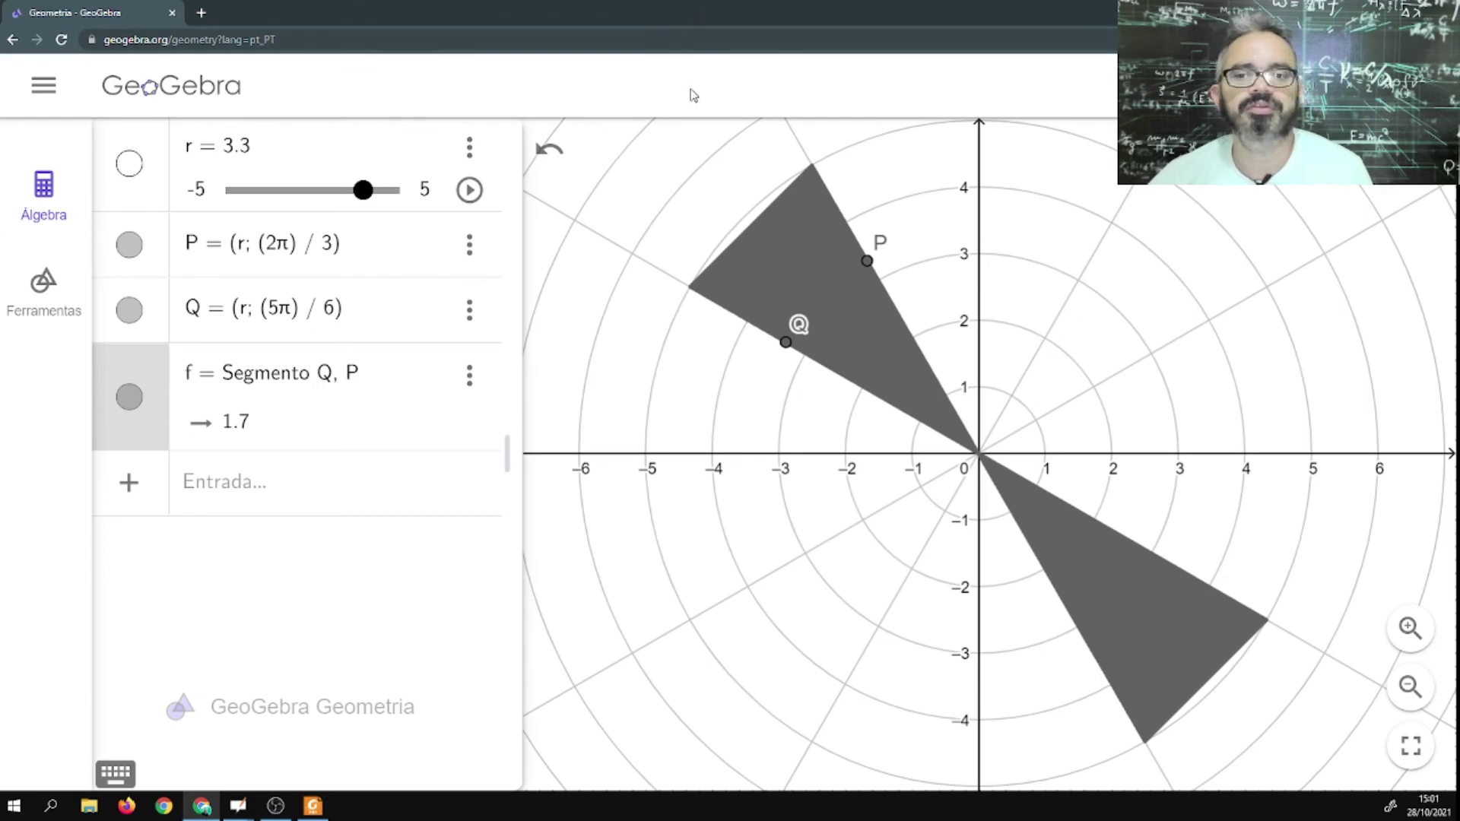
left_click(561, 32)
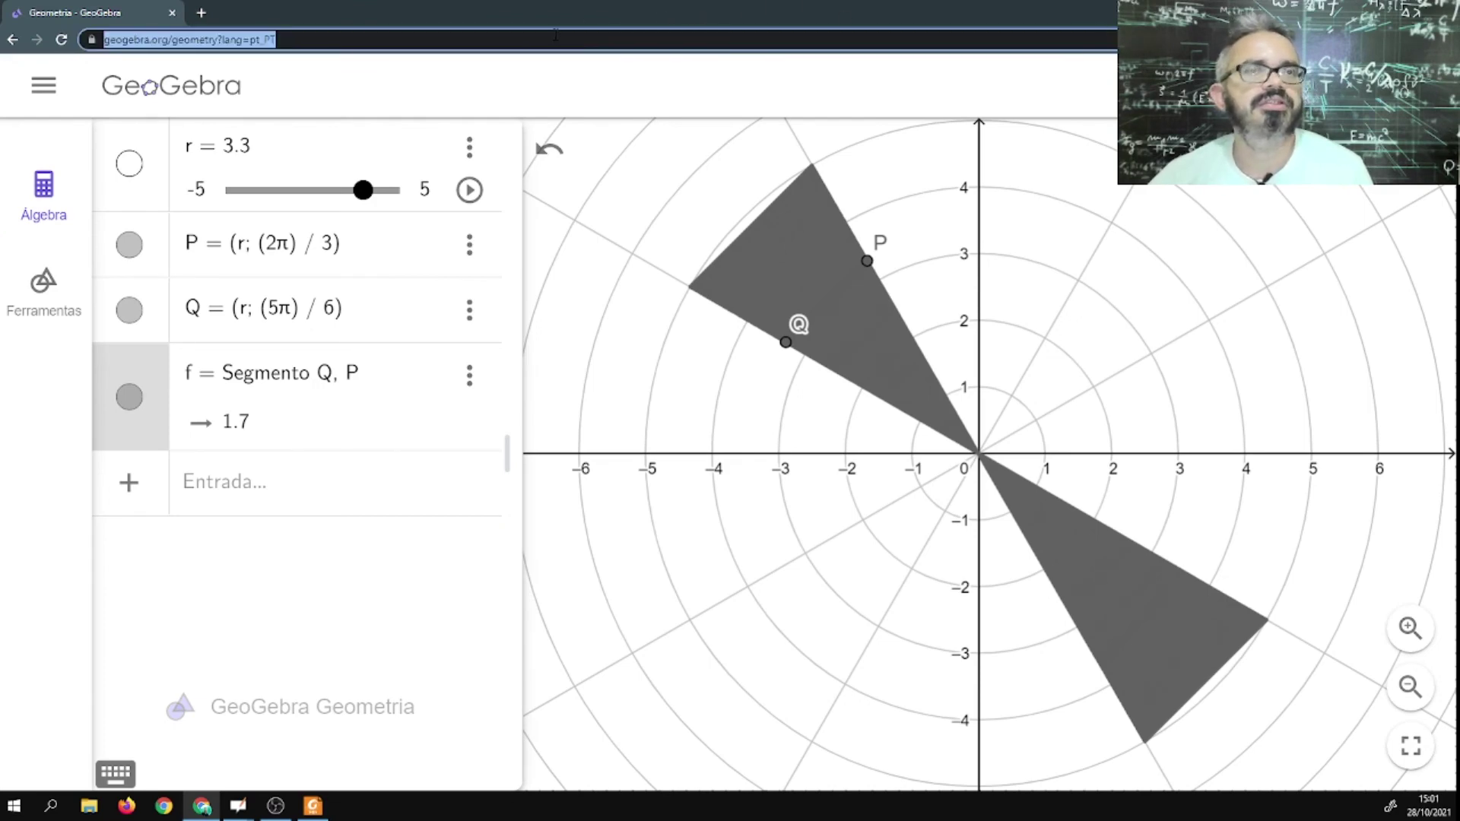
key("Return")
left_click(772, 124)
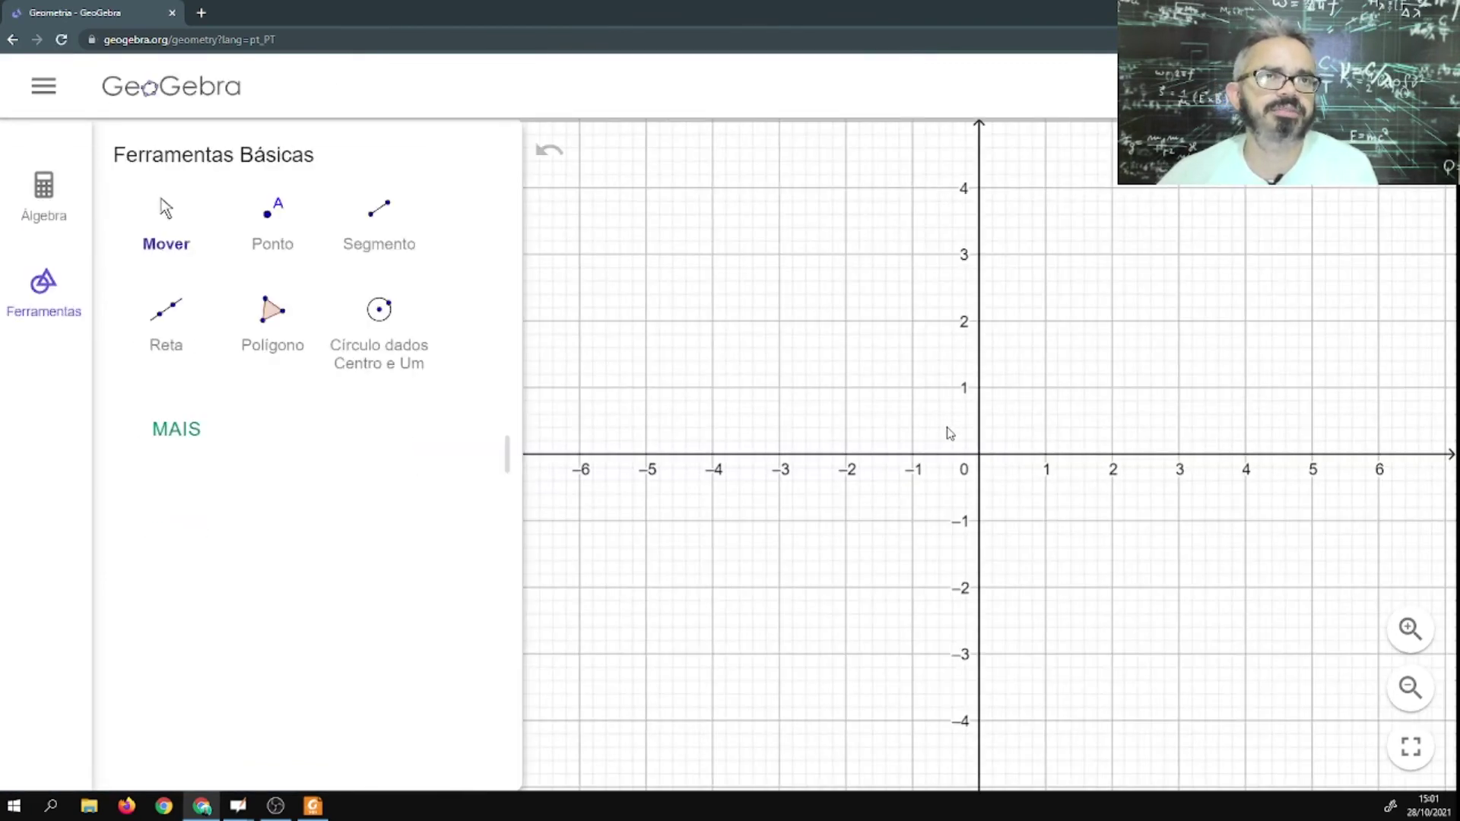
Remove the grid from the graphics view by choosing Sem Malha.
right_click(1217, 149)
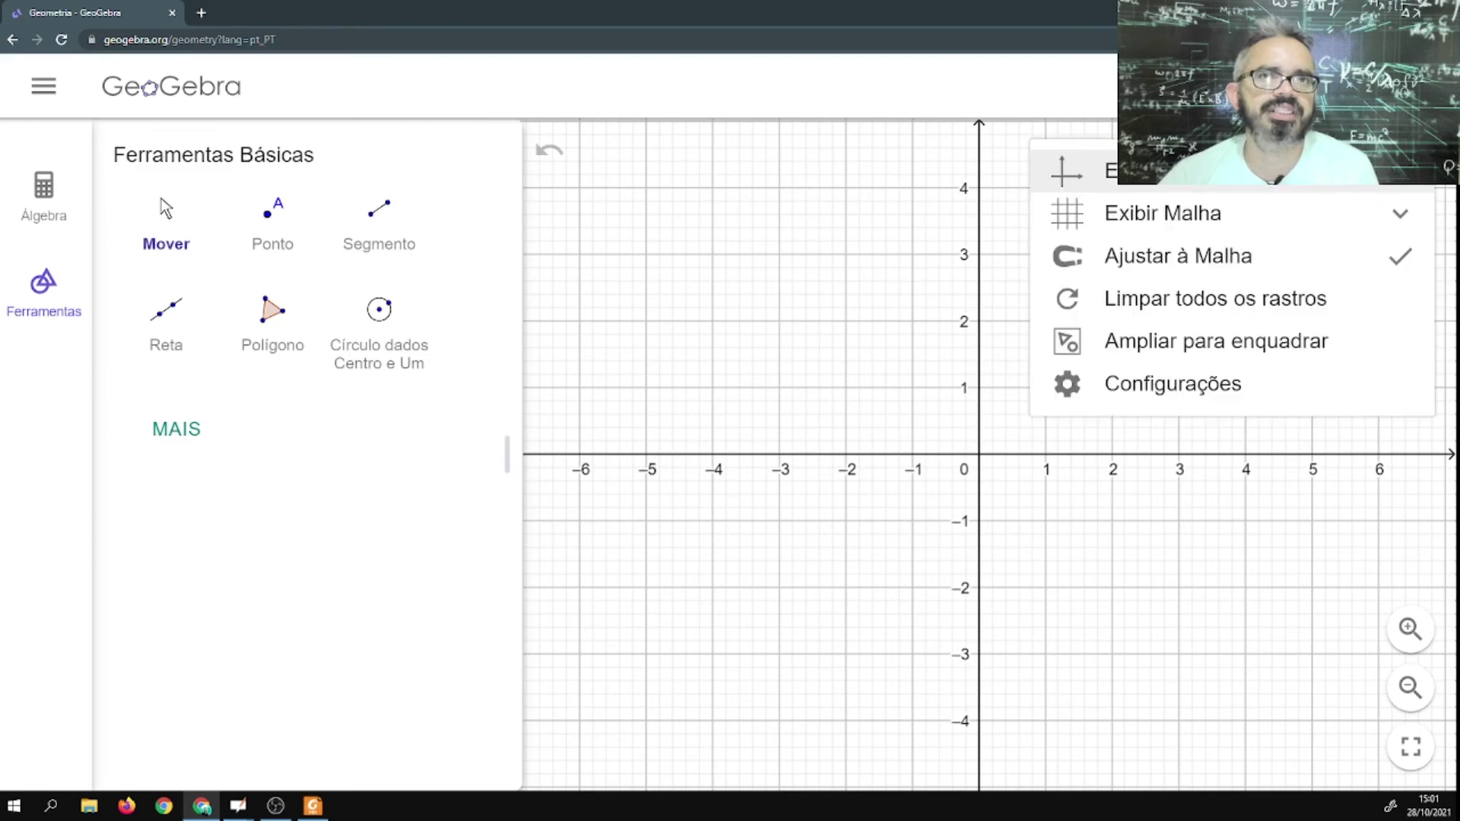
left_click(1205, 216)
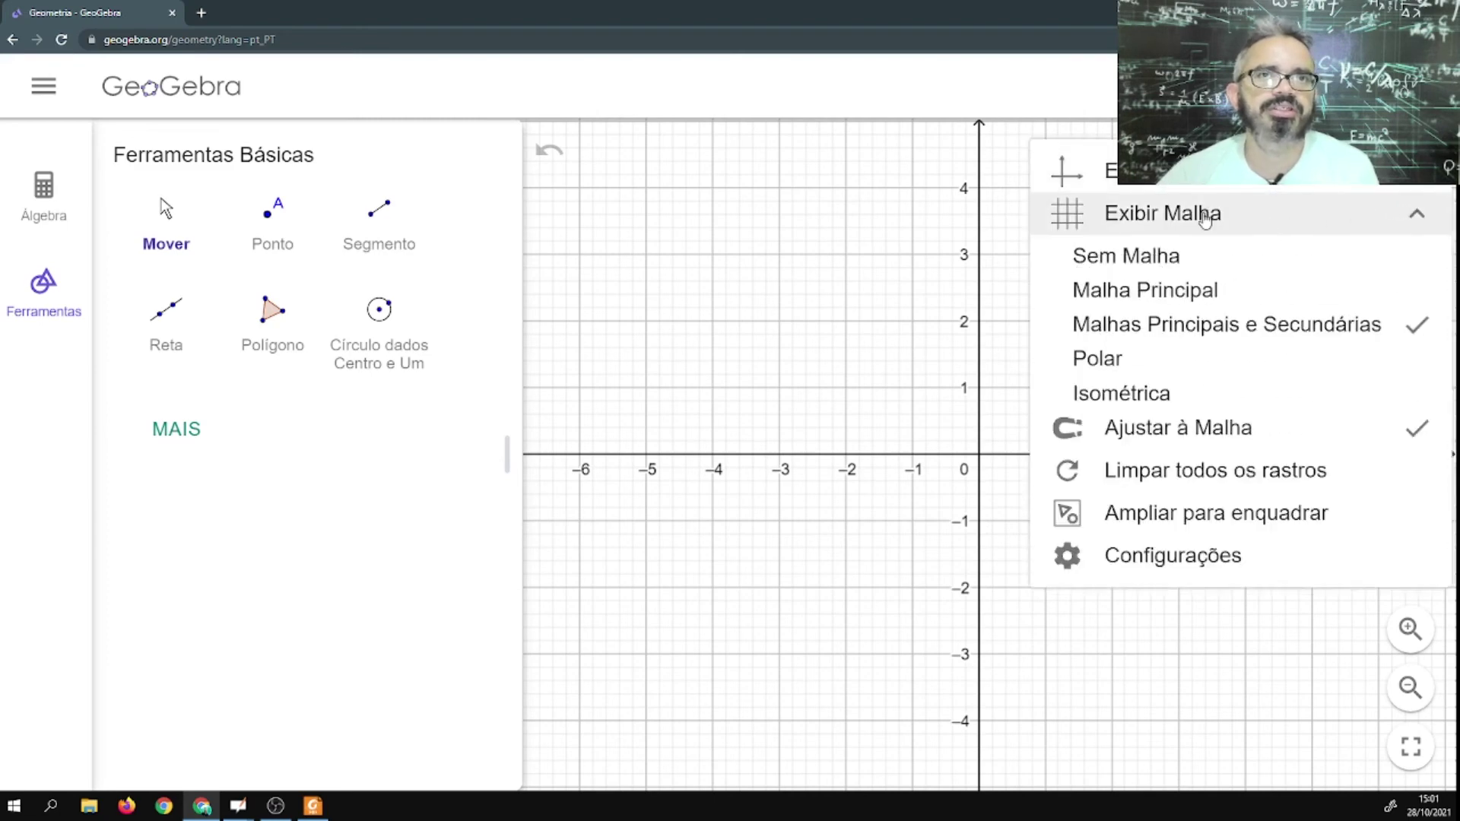
left_click(1176, 257)
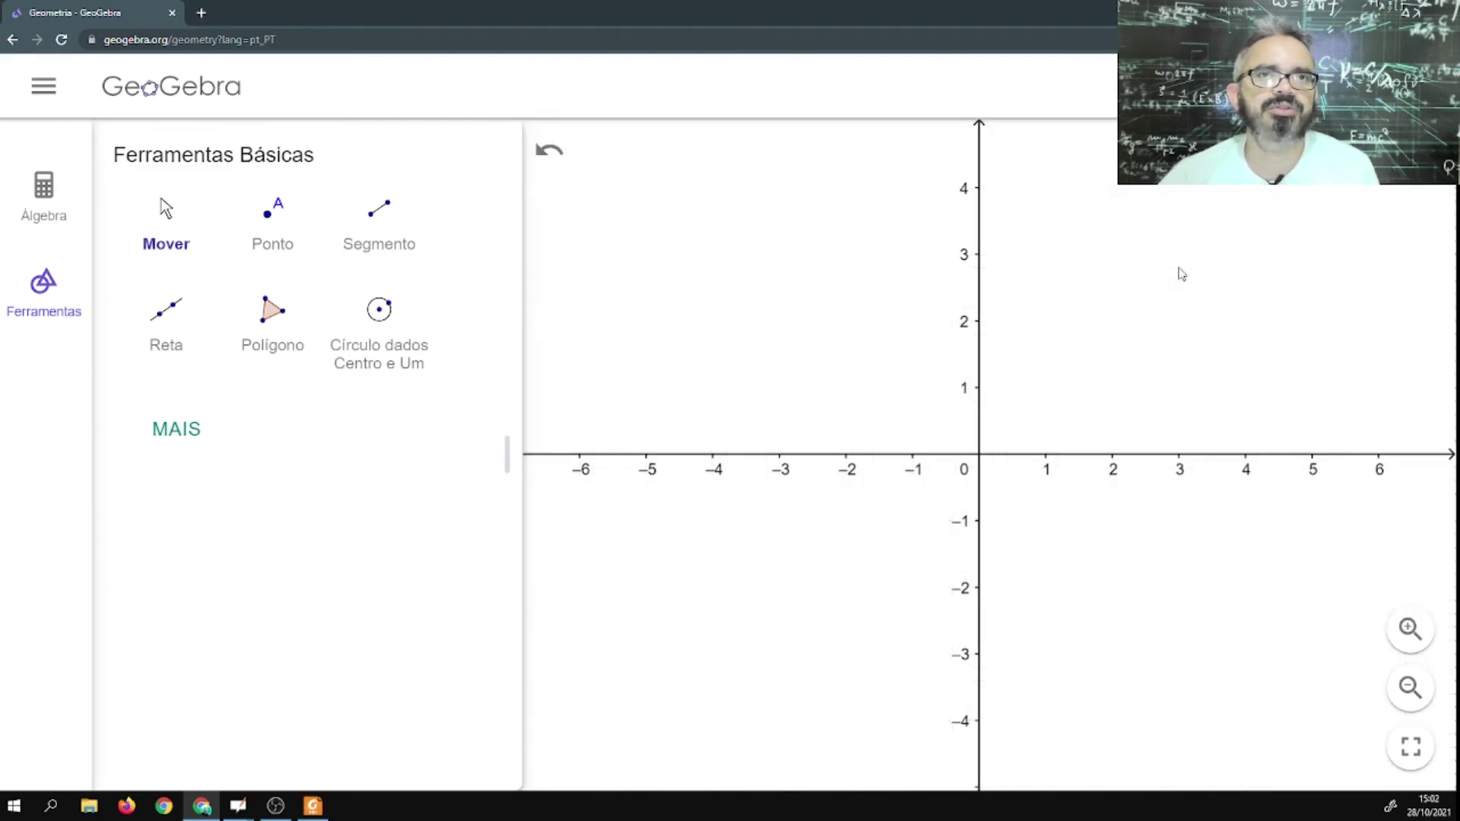
Plot the Cartesian circle by entering the equation x^2 + (y - 3)^2 = 9 in the algebra view.
left_click(44, 196)
left_click(339, 153)
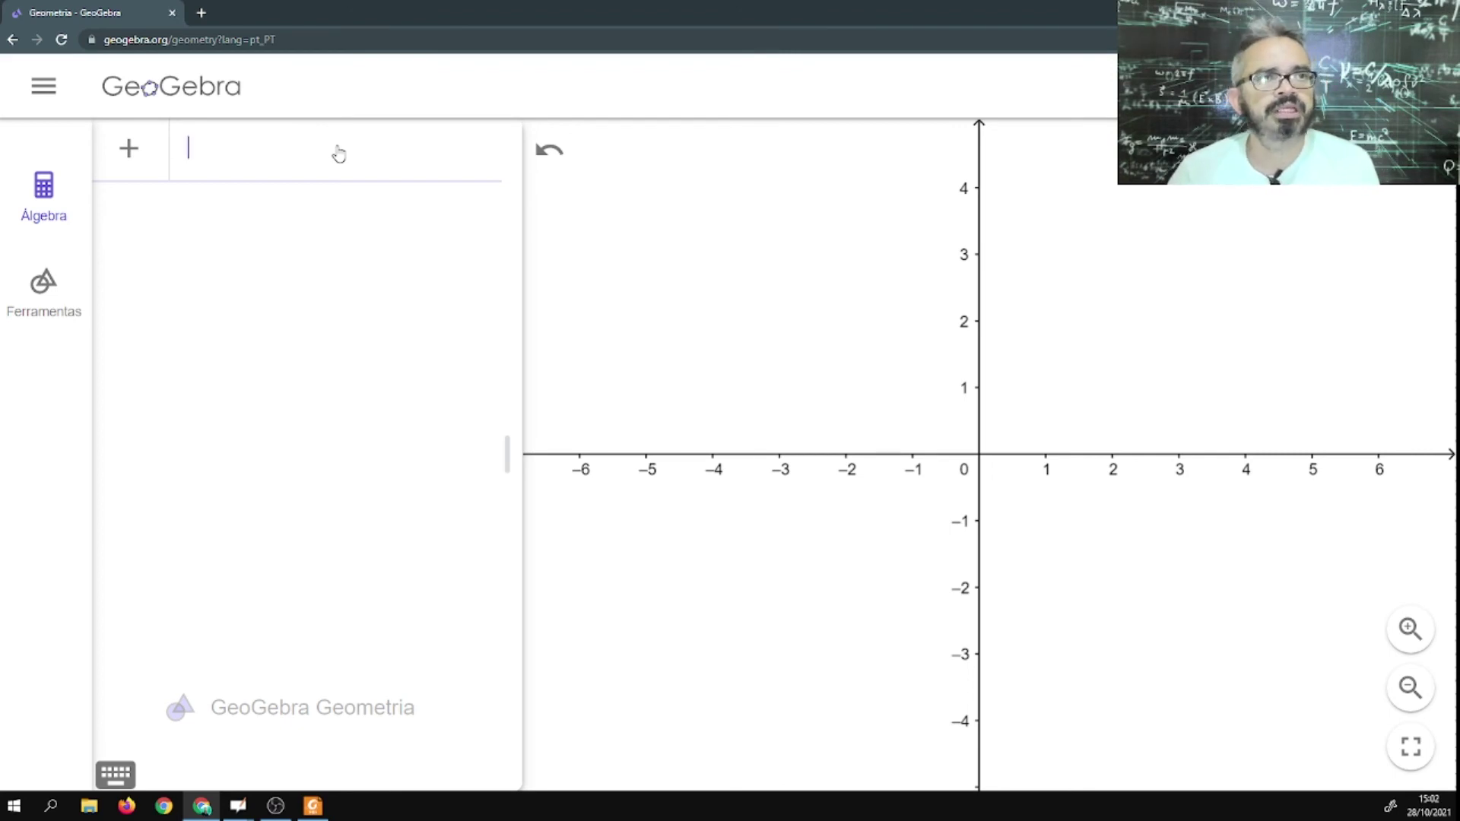
scroll(340, 153, "up", 5)
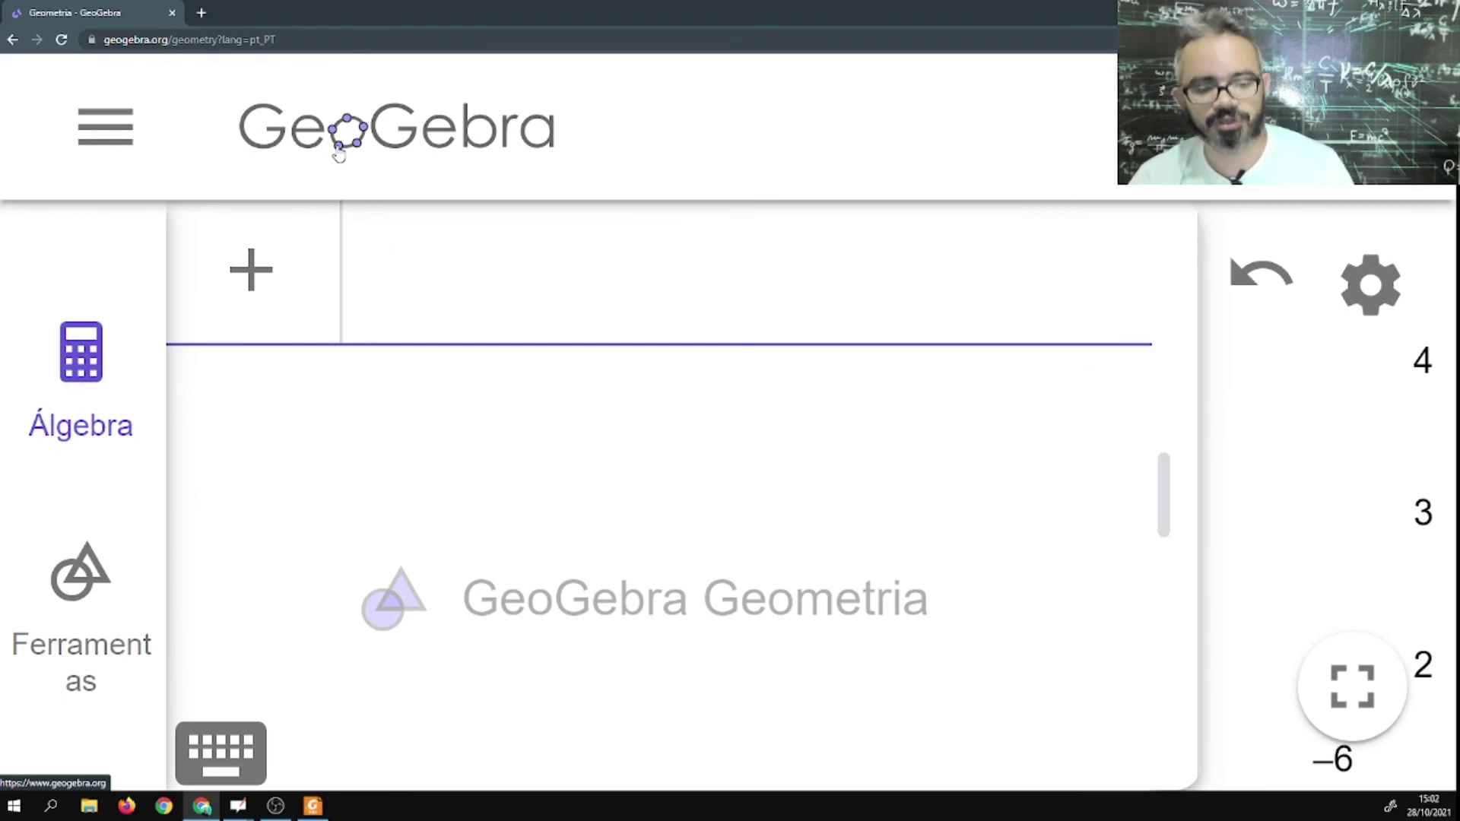
type("x")
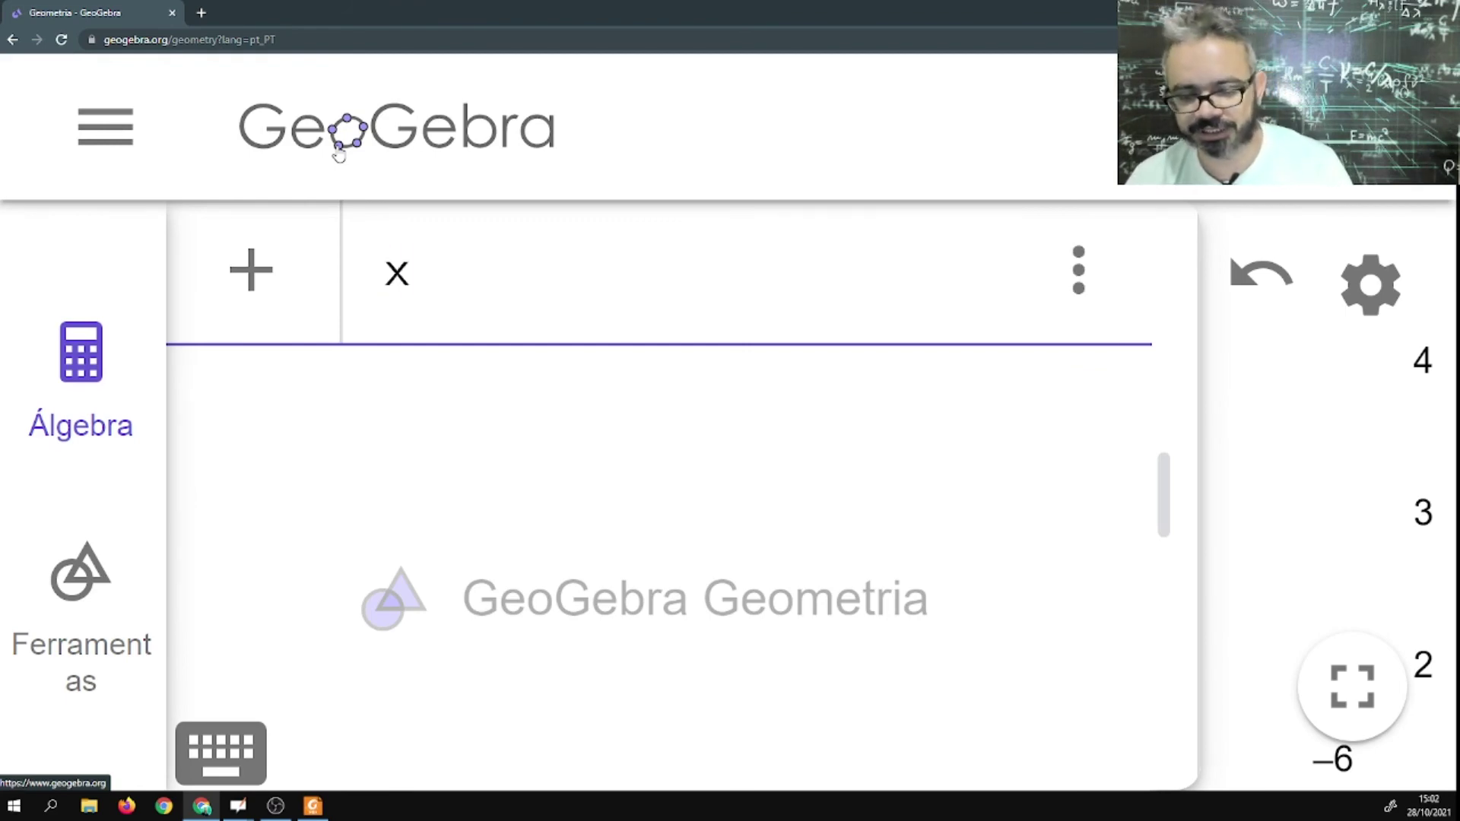
type("^2 ")
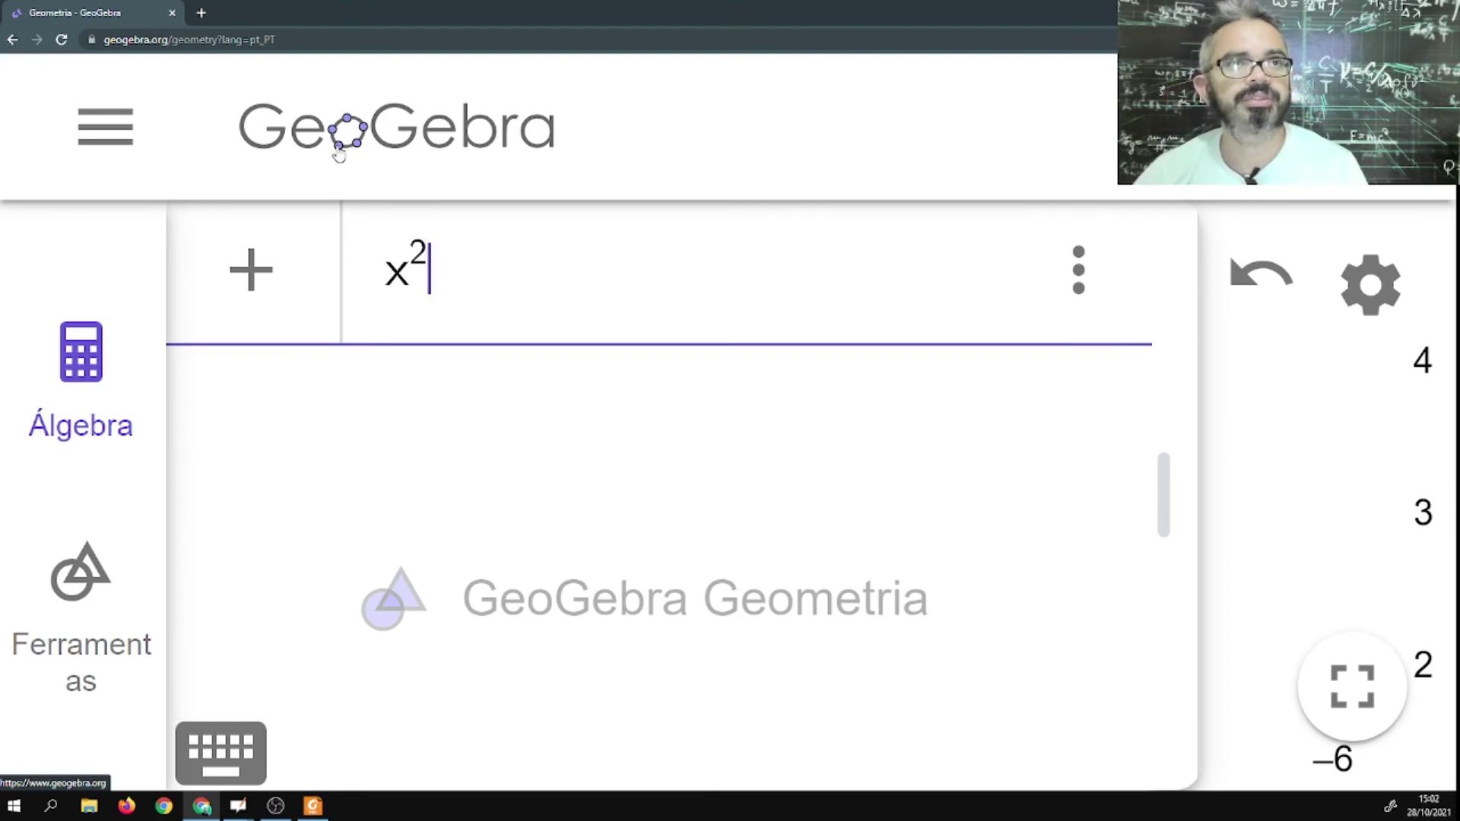
type("+ ")
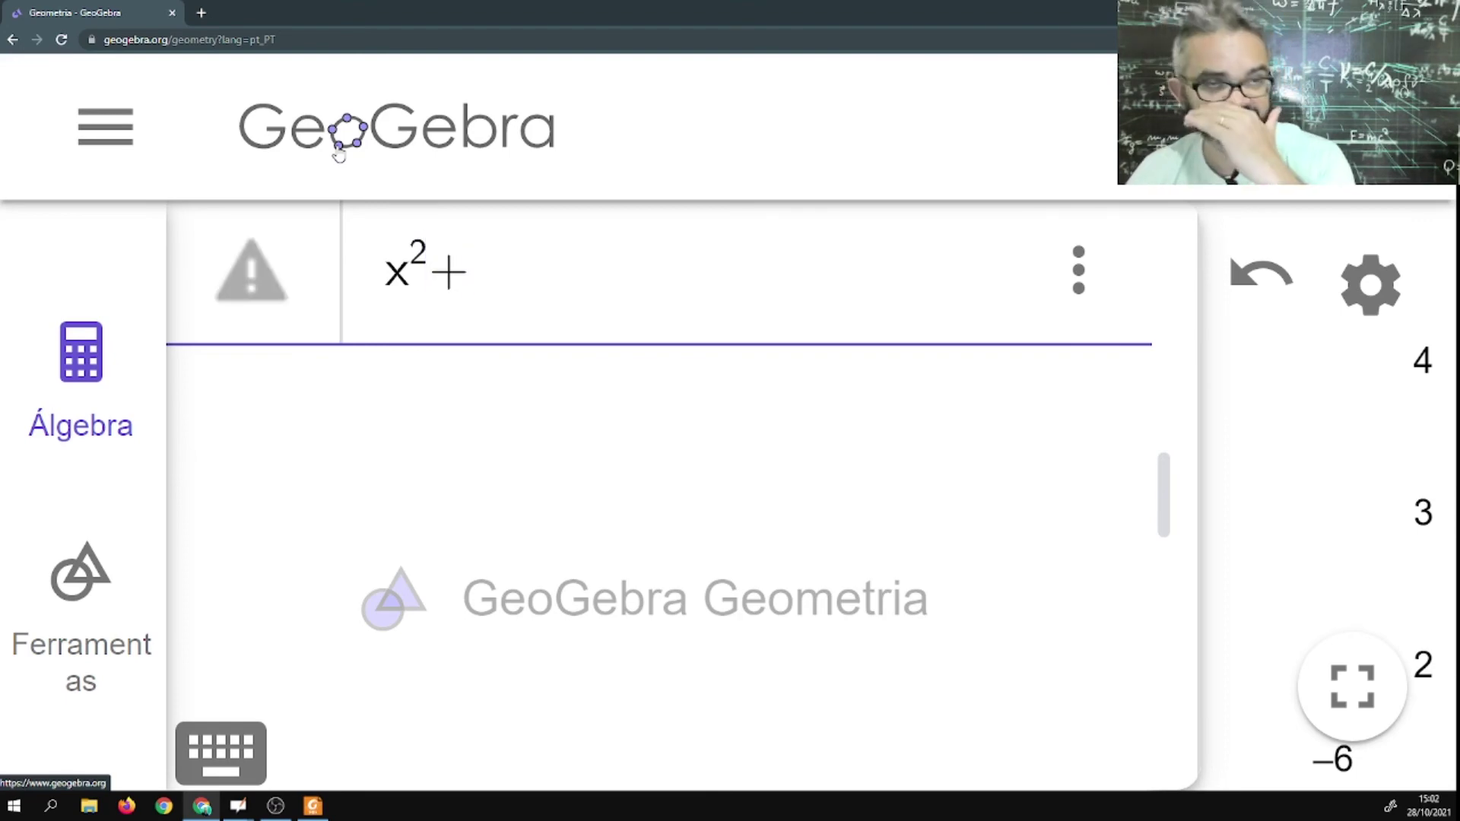
type("(y - ")
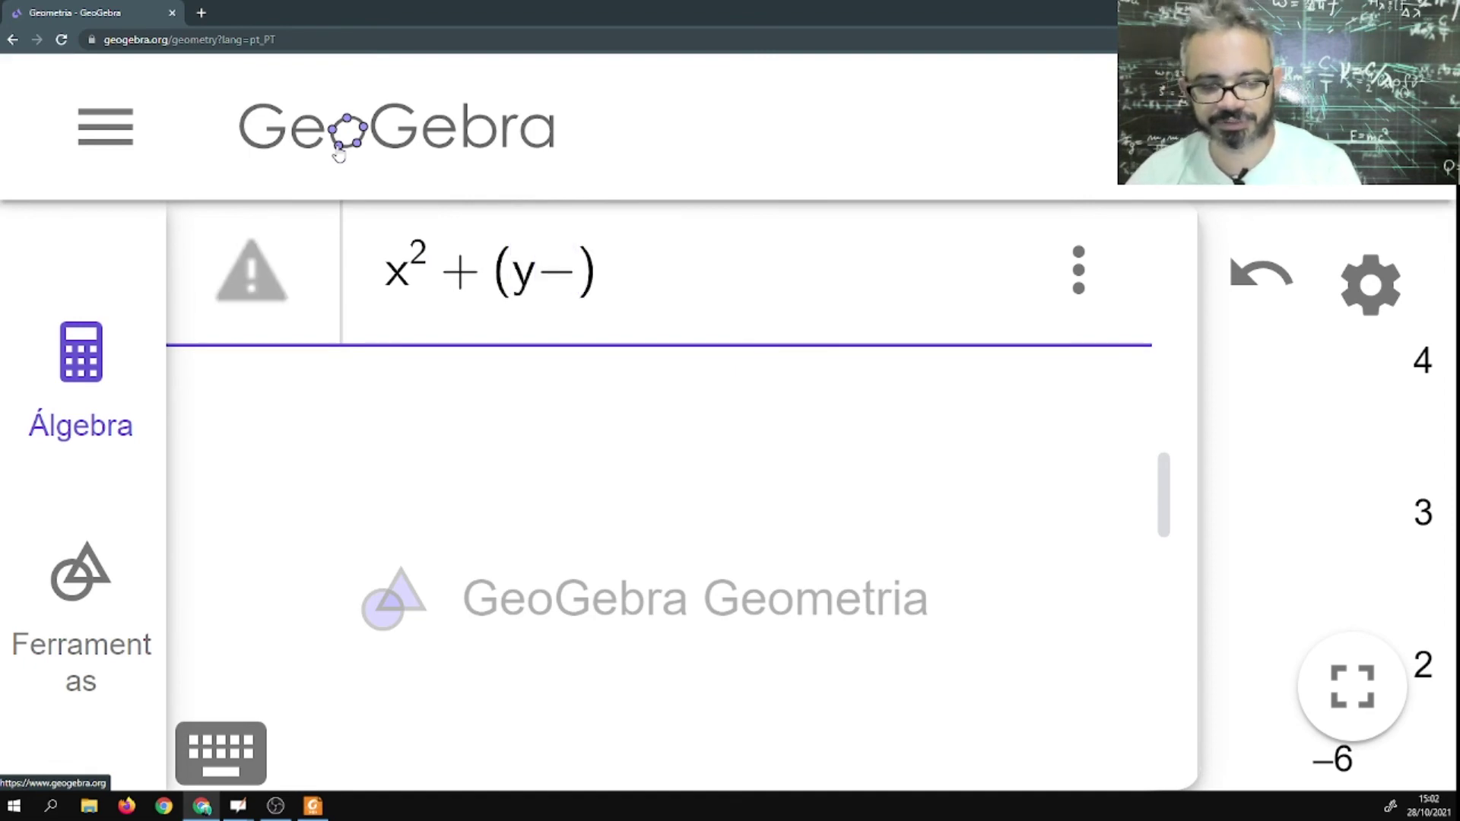
type("3")
key("Right")
type("^2")
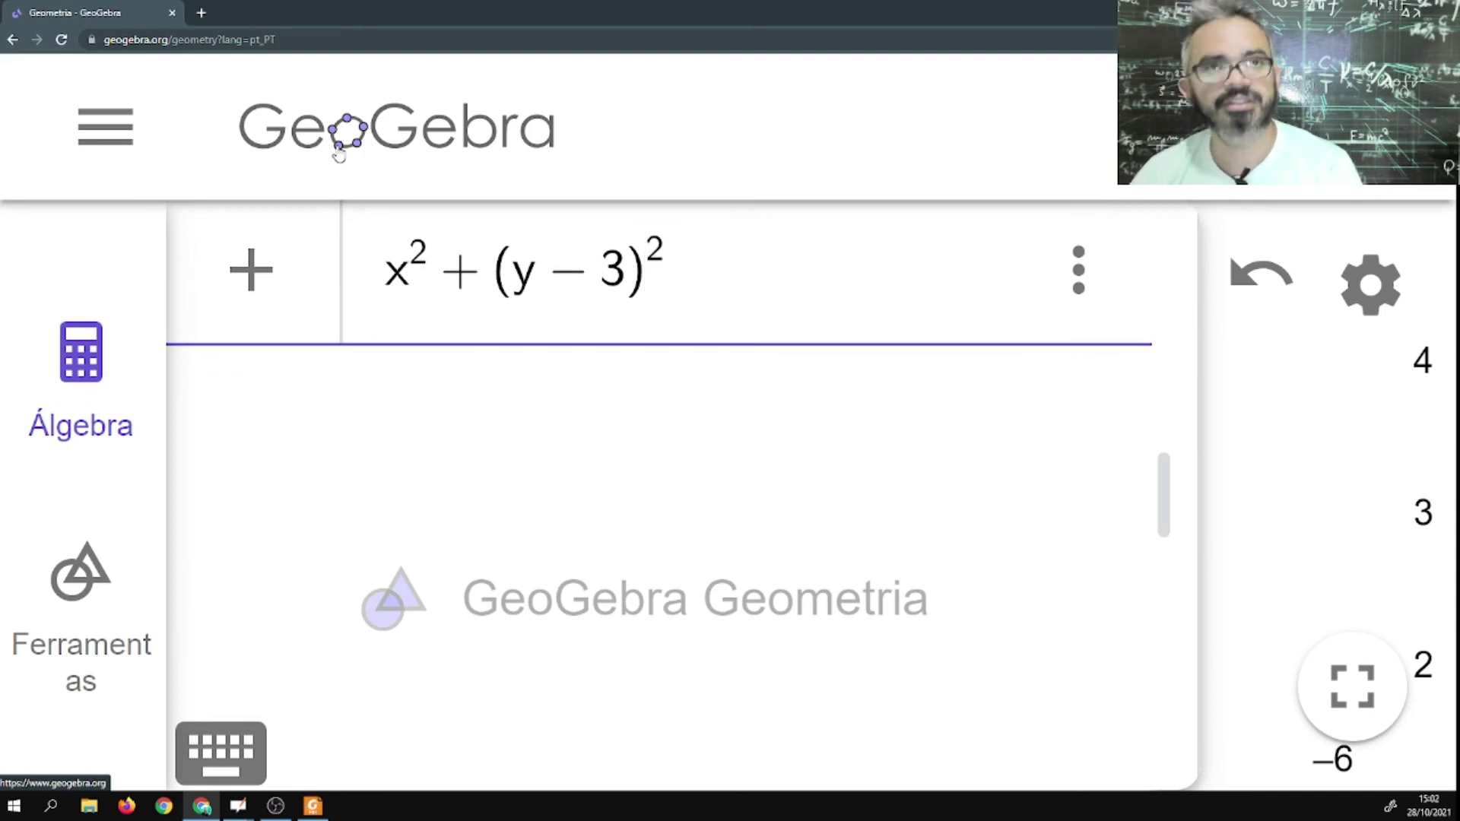
key("Right")
type("=9")
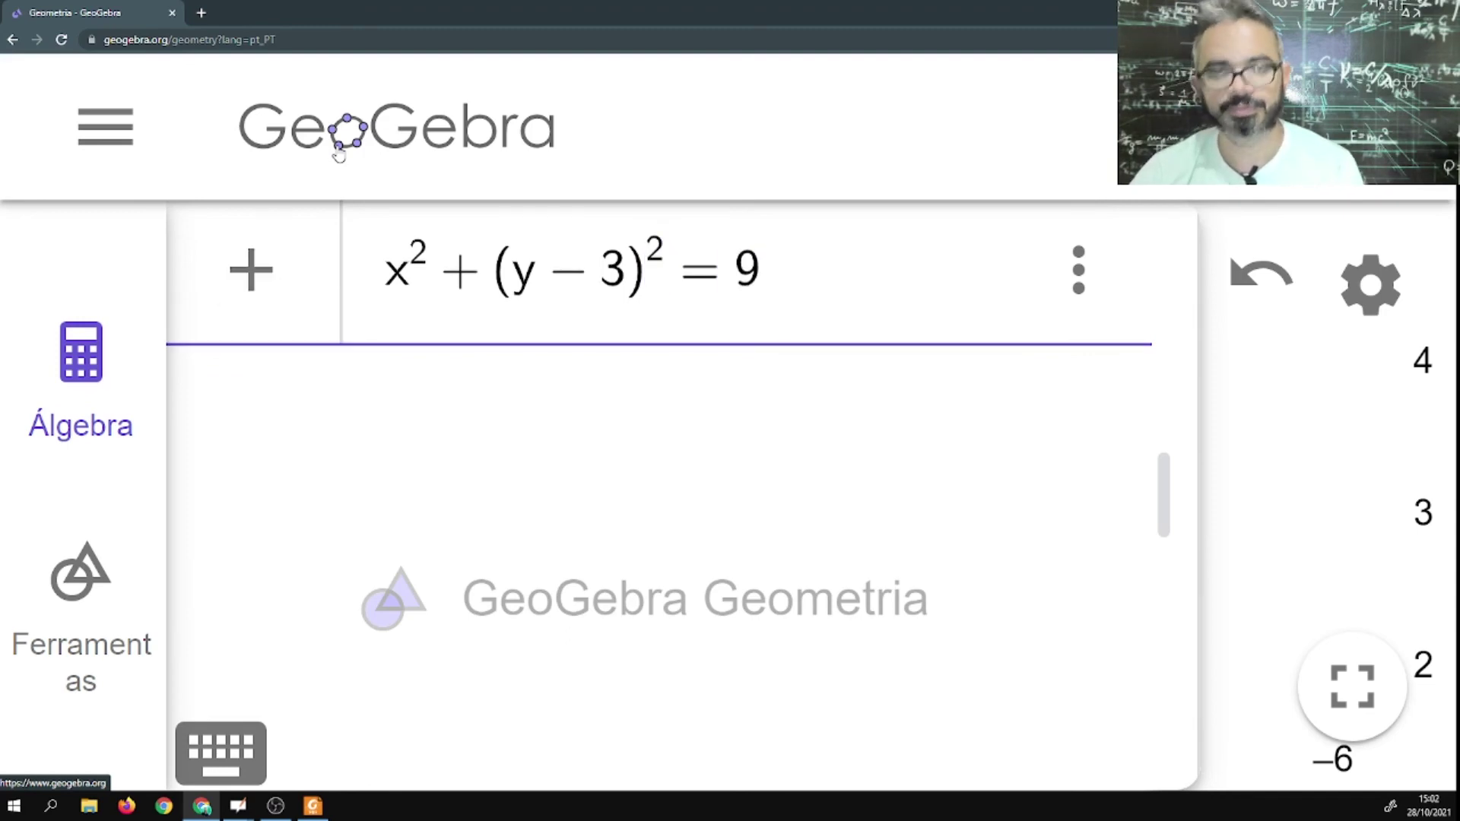
key("Return")
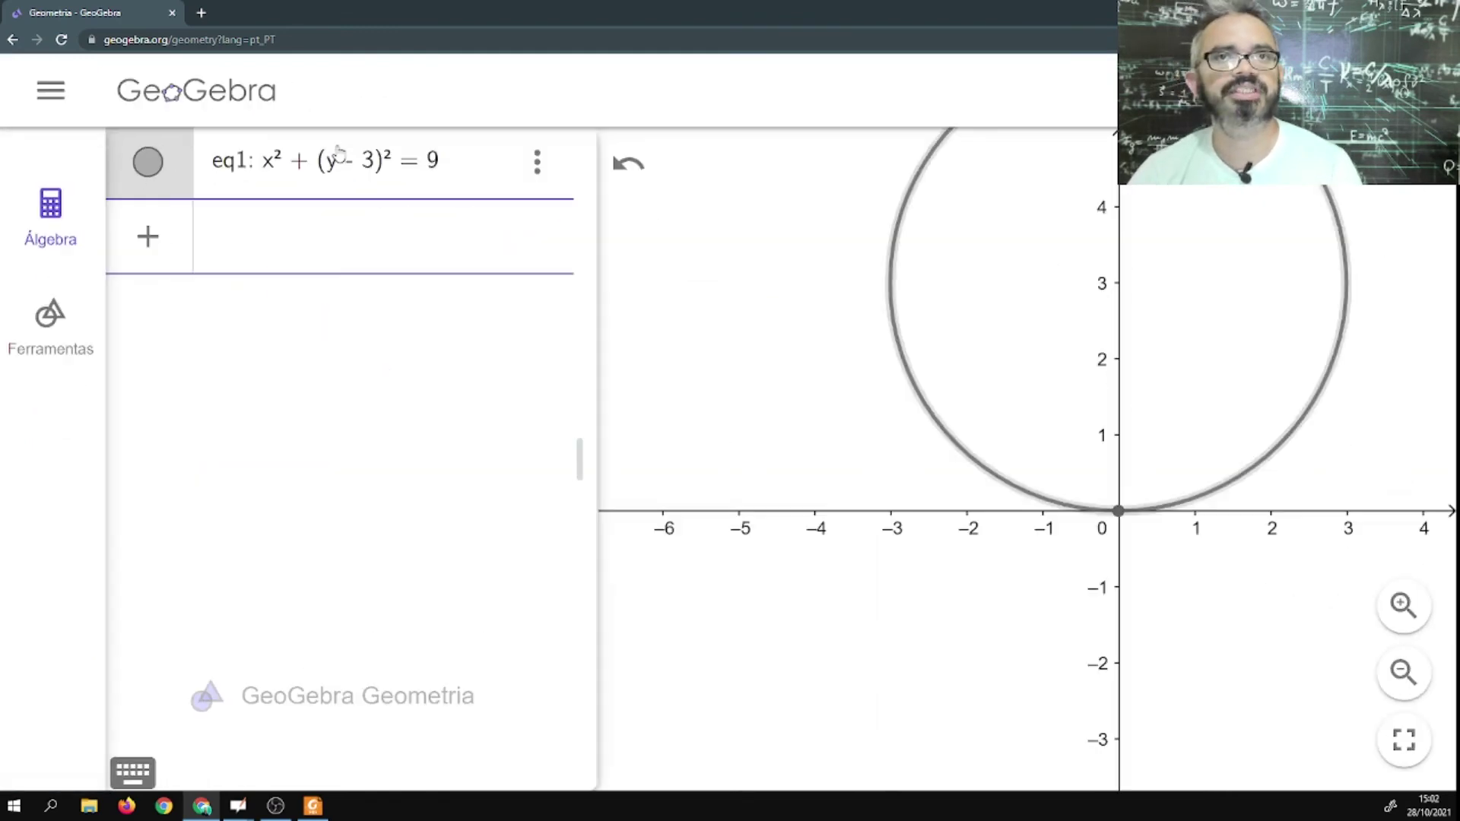
Start the polar equation in the empty algebra entry below the circle with r = 6sen.
key("ctrl+minus")
scroll(1019, 300, "up", 3)
scroll(988, 349, "down", 6)
scroll(986, 357, "down", 1)
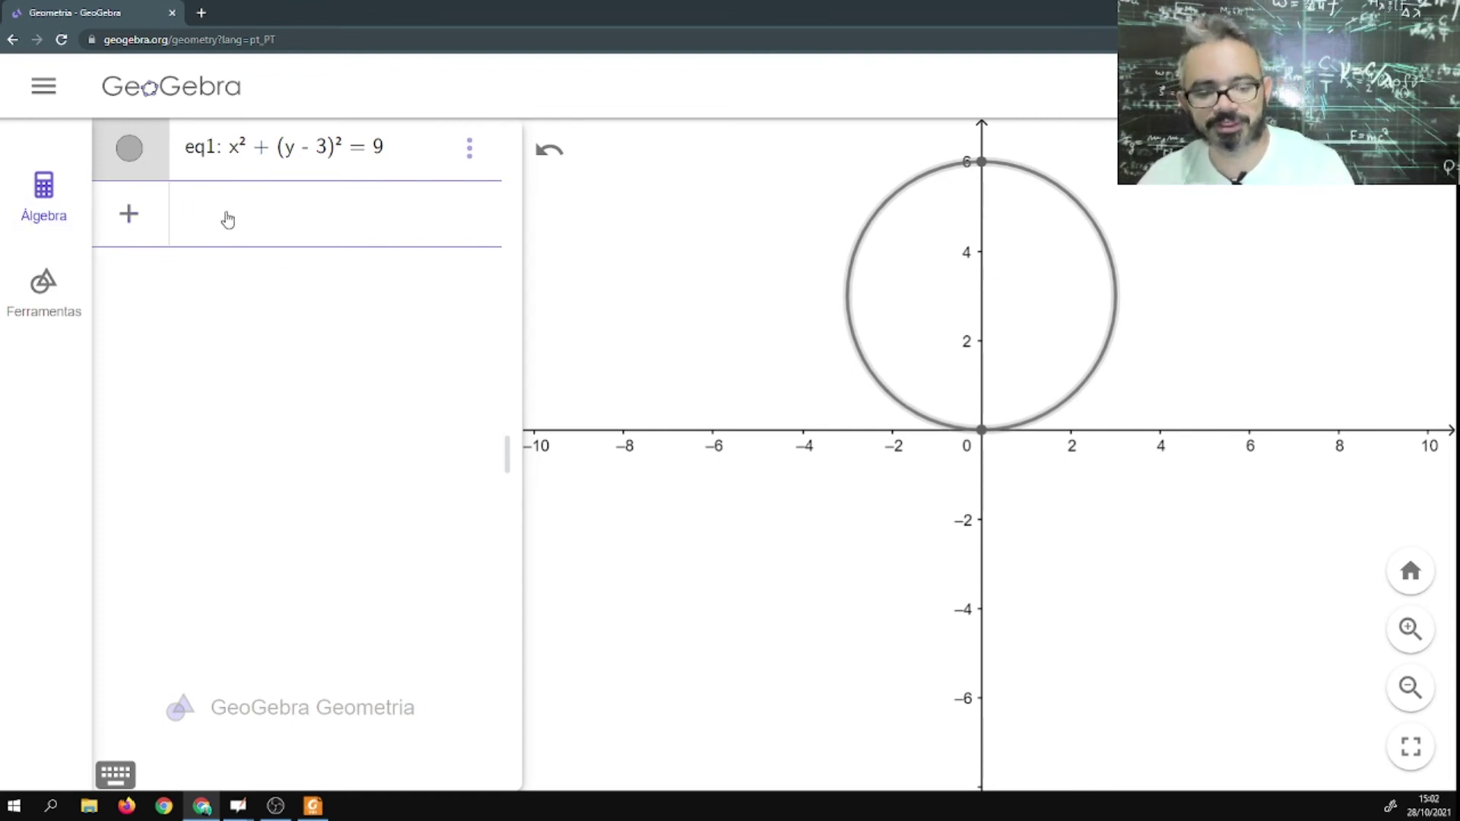
type("r ")
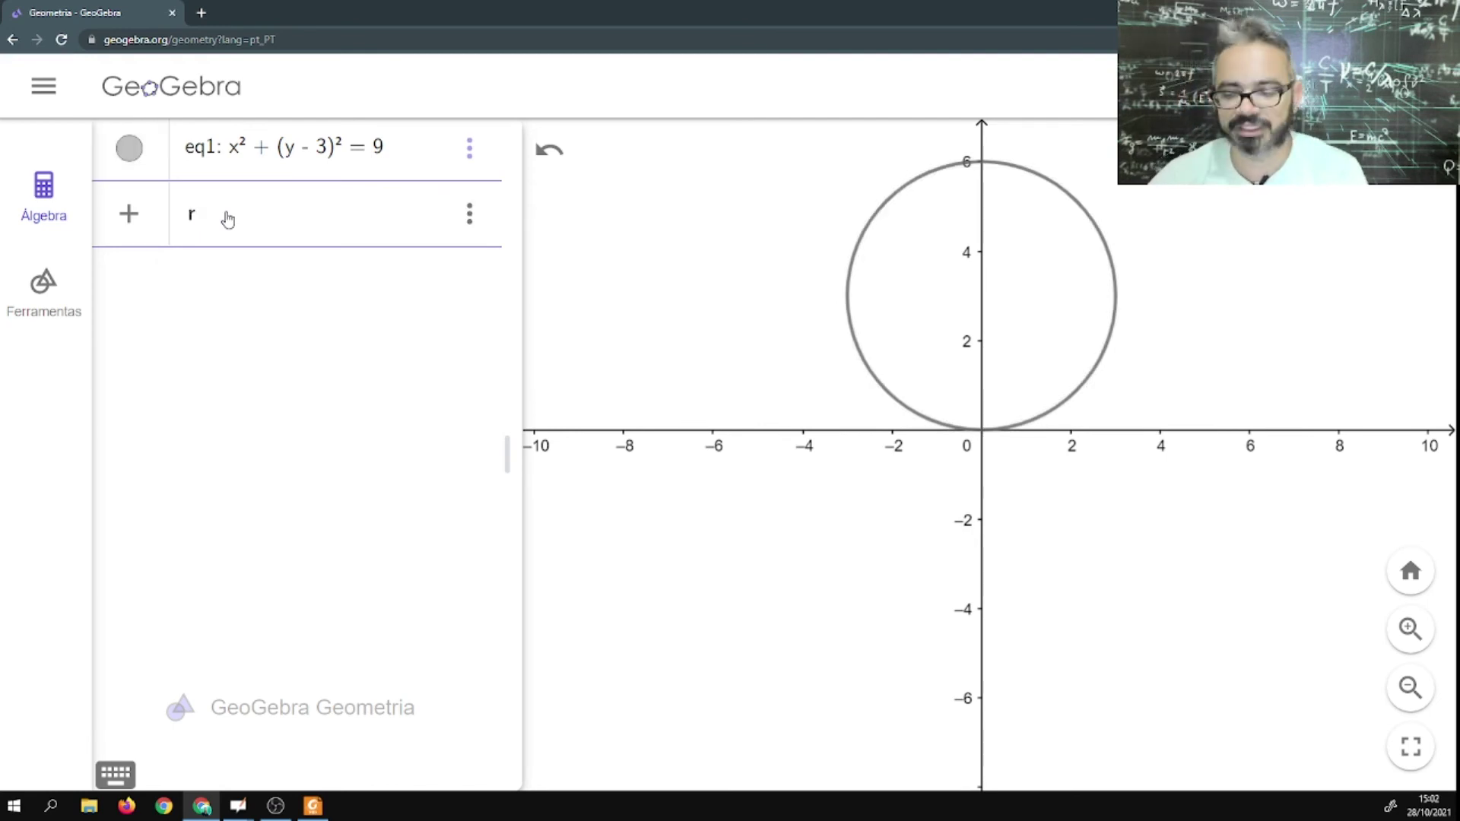
type("=")
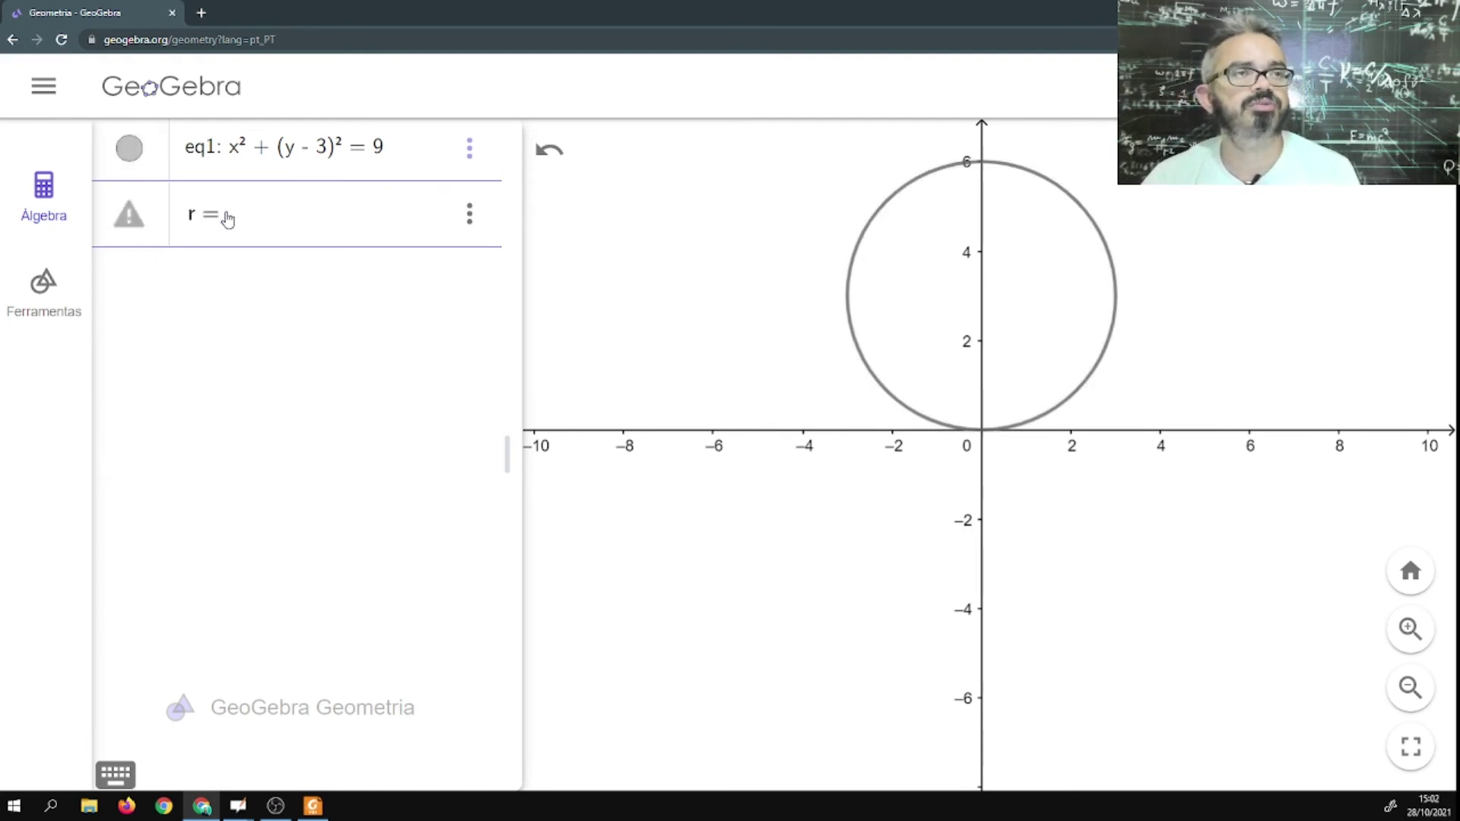
key("BackSpace")
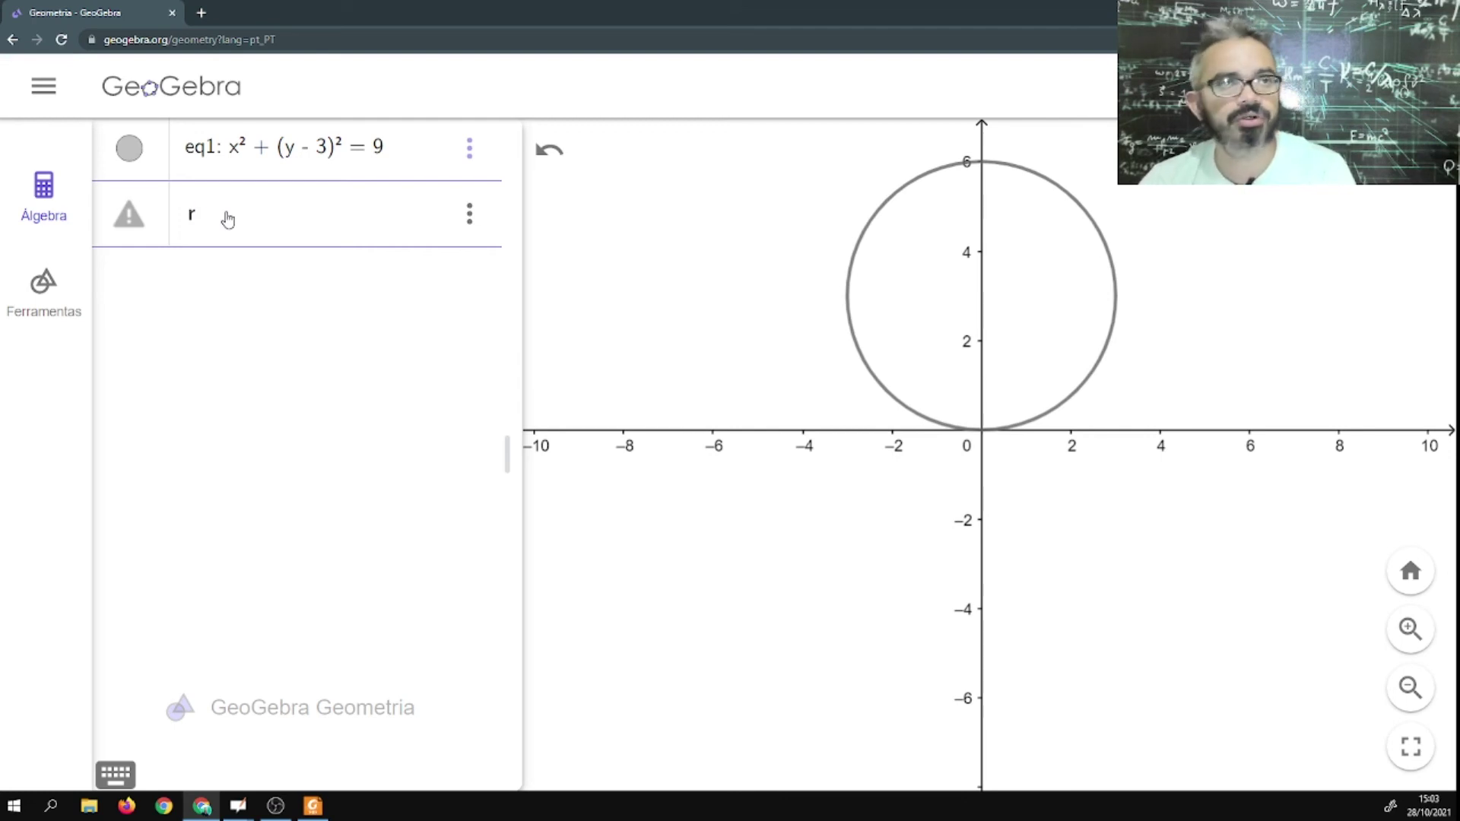
type("=")
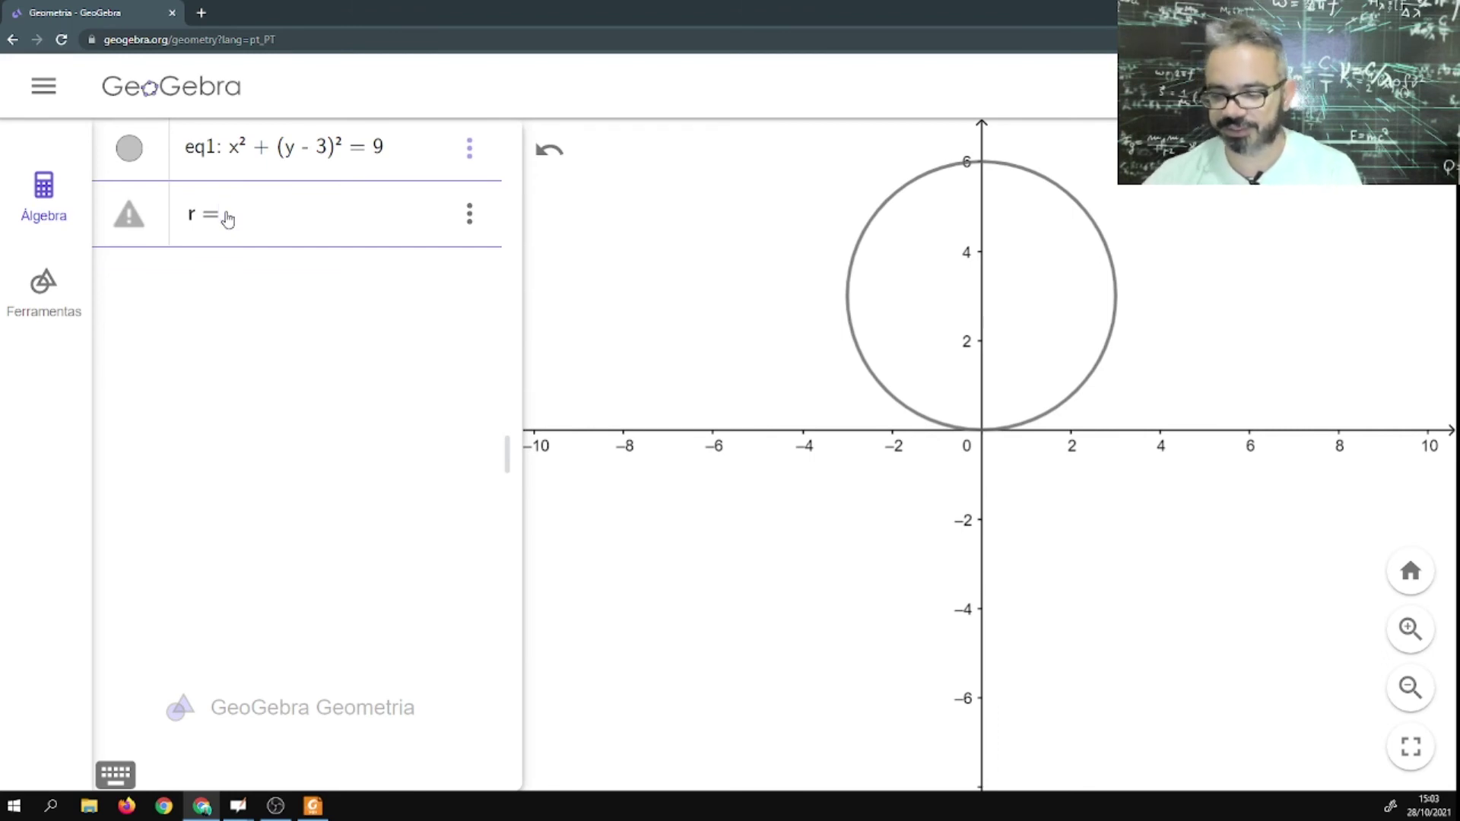
type("6")
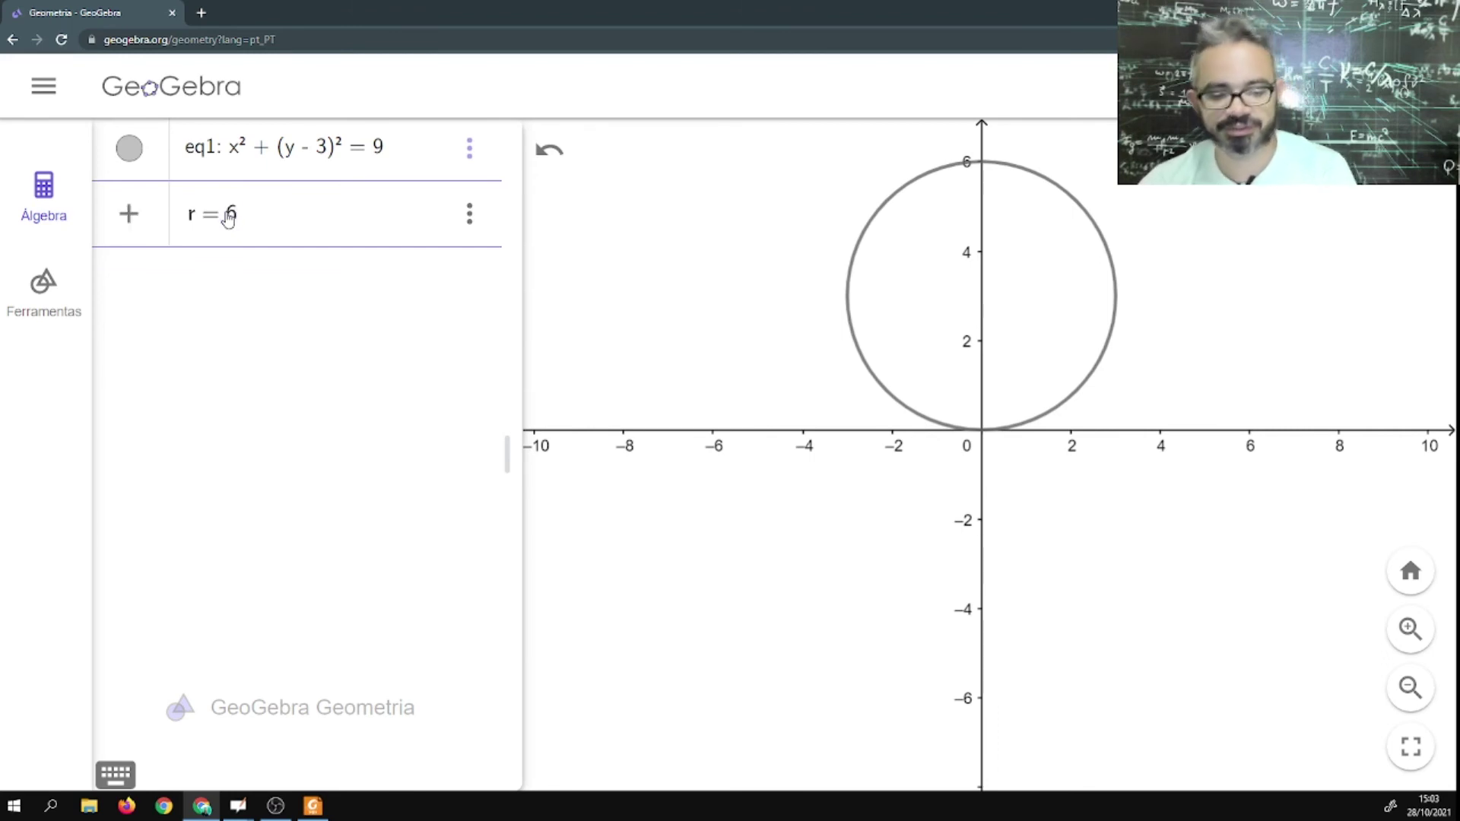
type("sen")
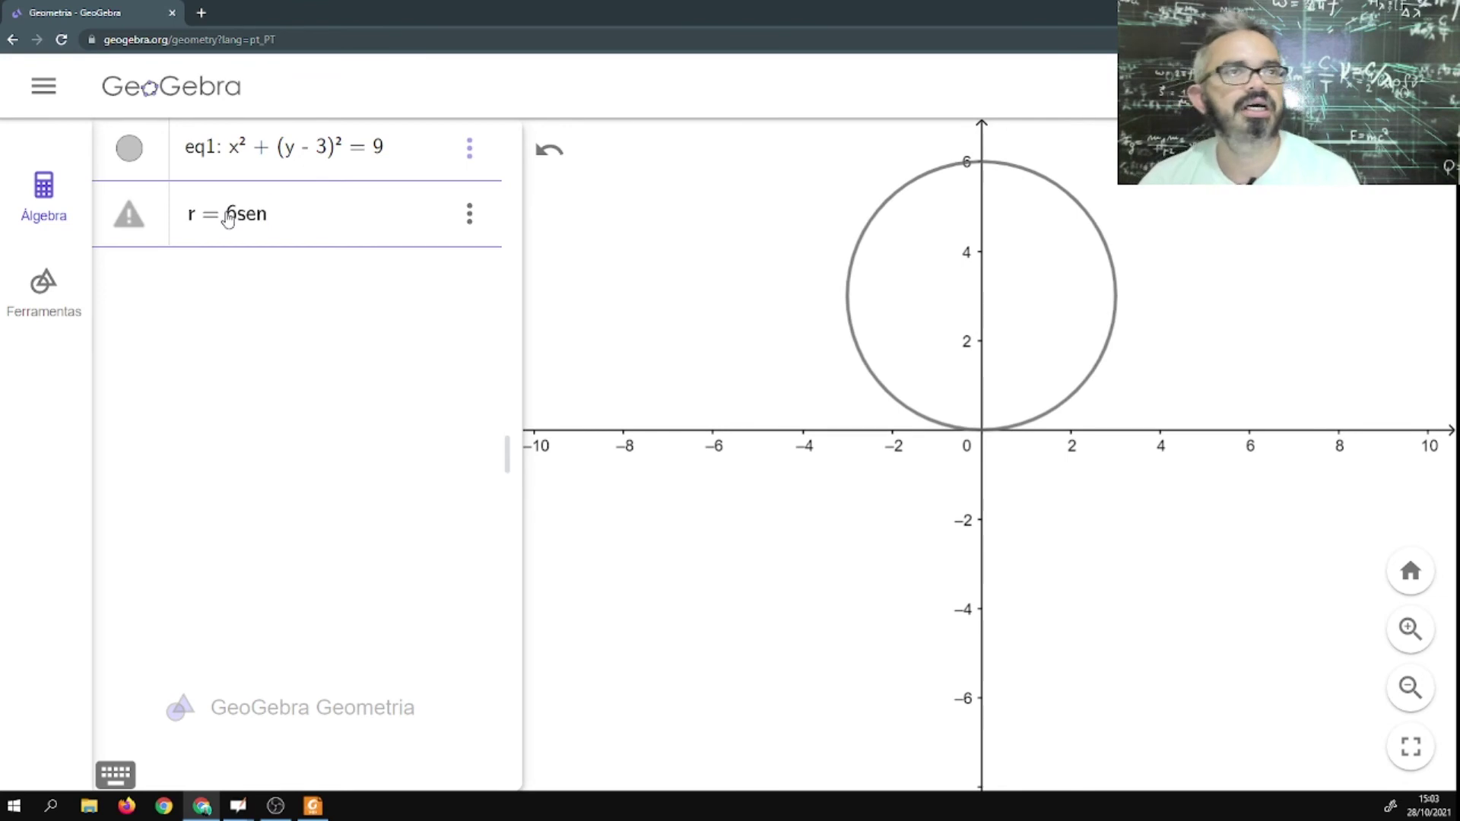
Complete the polar equation as r = 6sen(θ), with the Greek letter θ inside the parentheses, and plot the curve.
type("(")
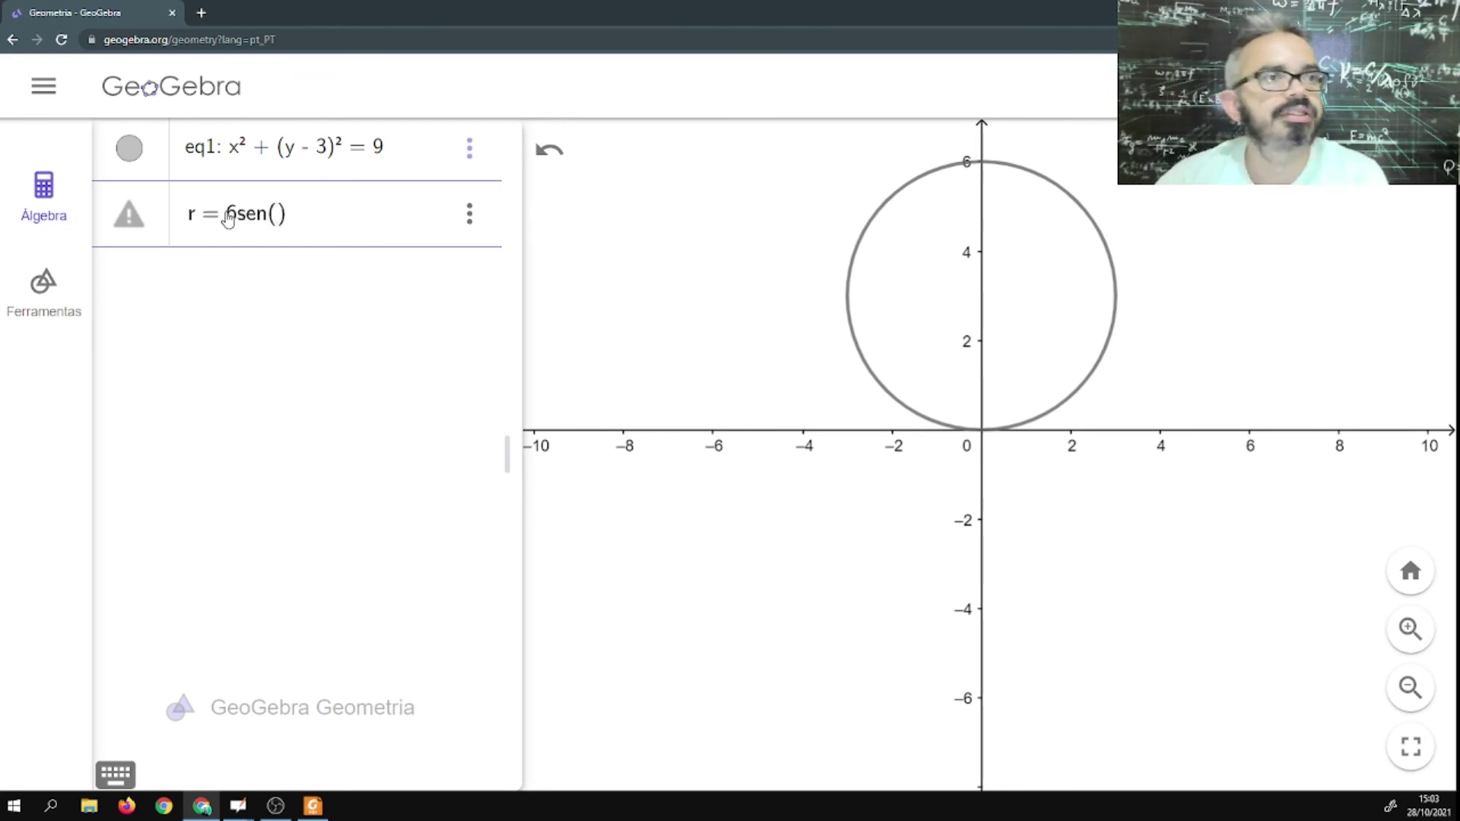
left_click(115, 774)
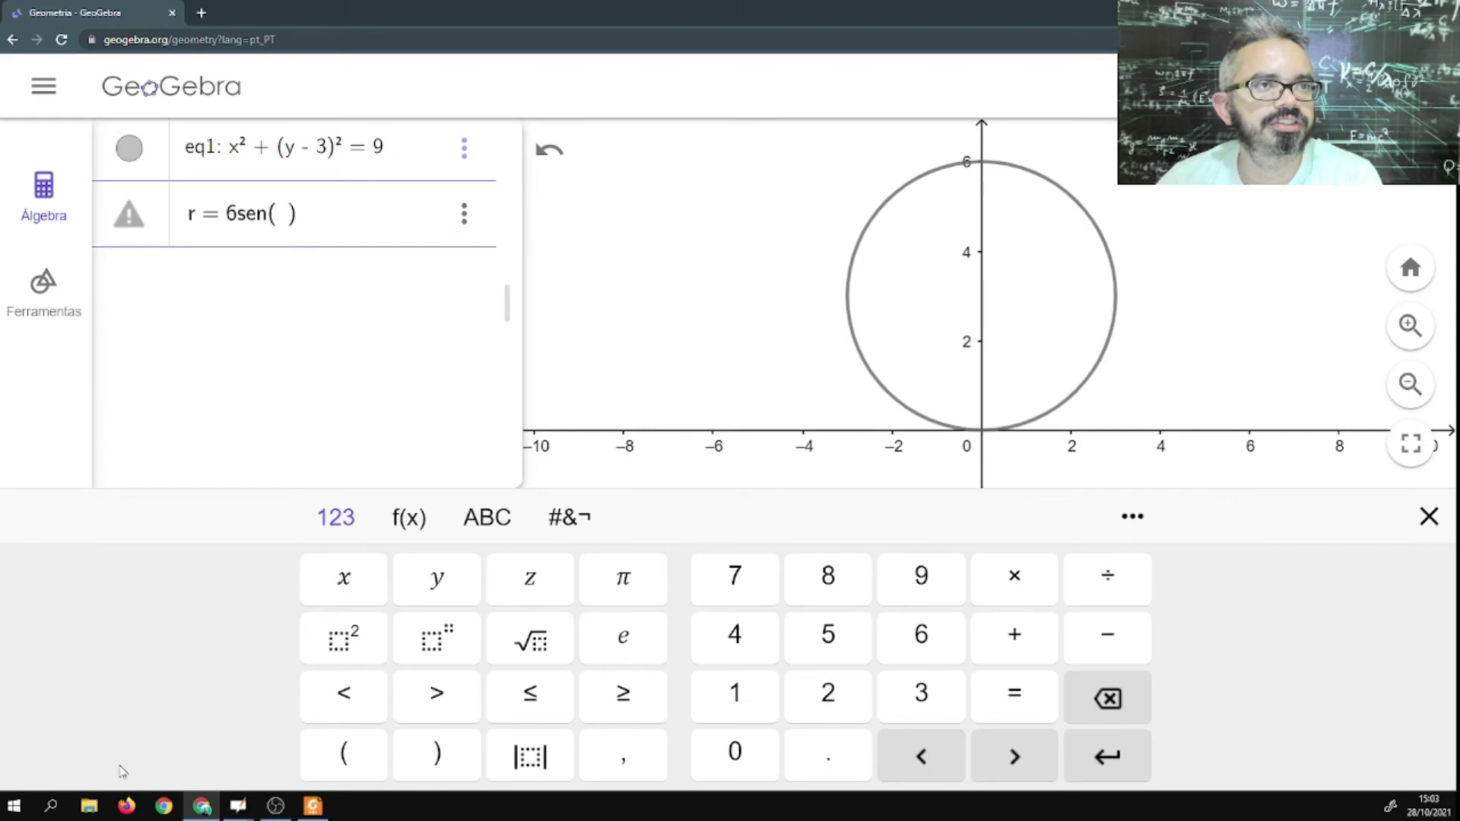
left_click(490, 516)
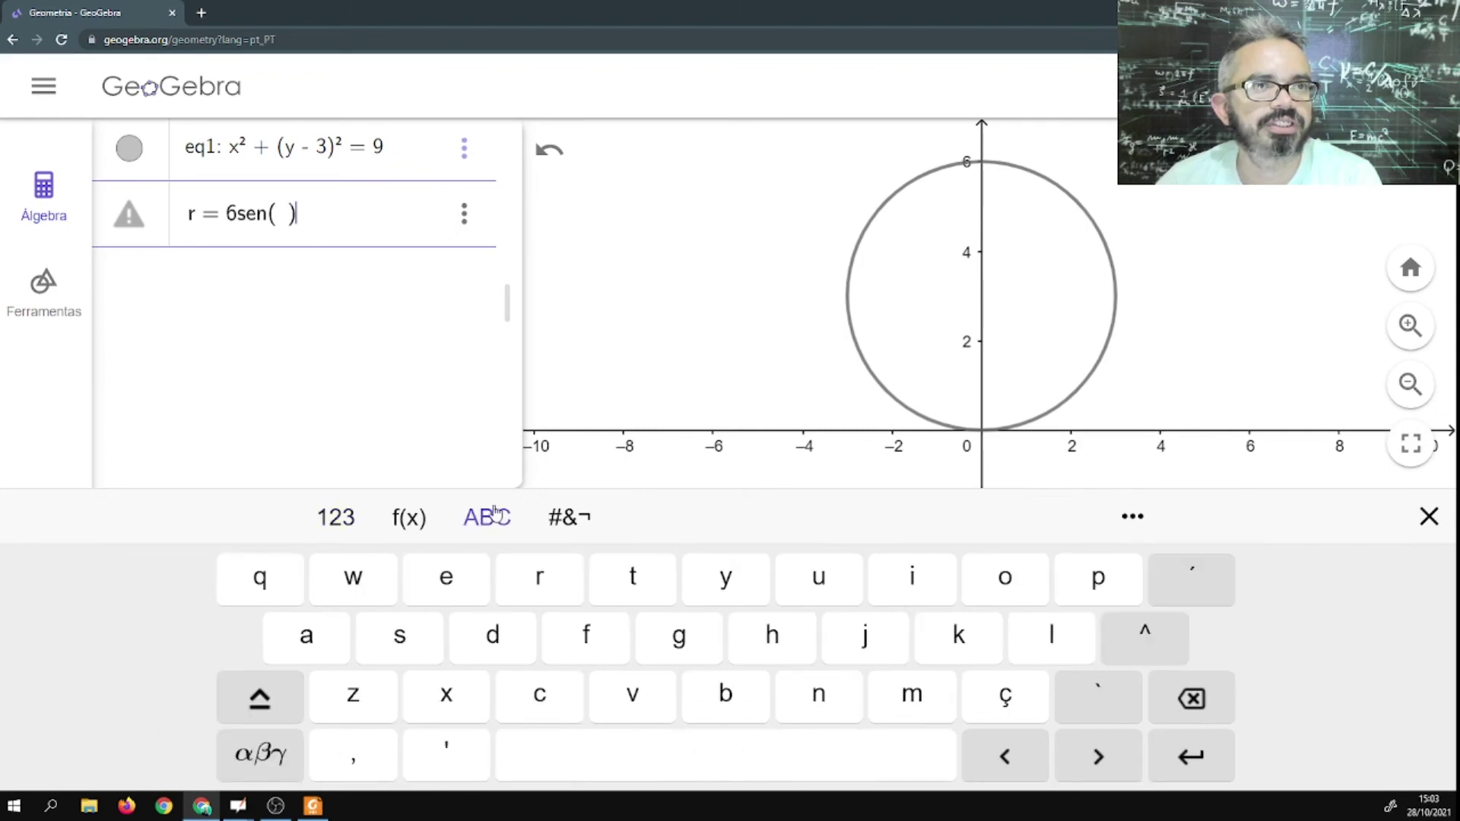
left_click(266, 757)
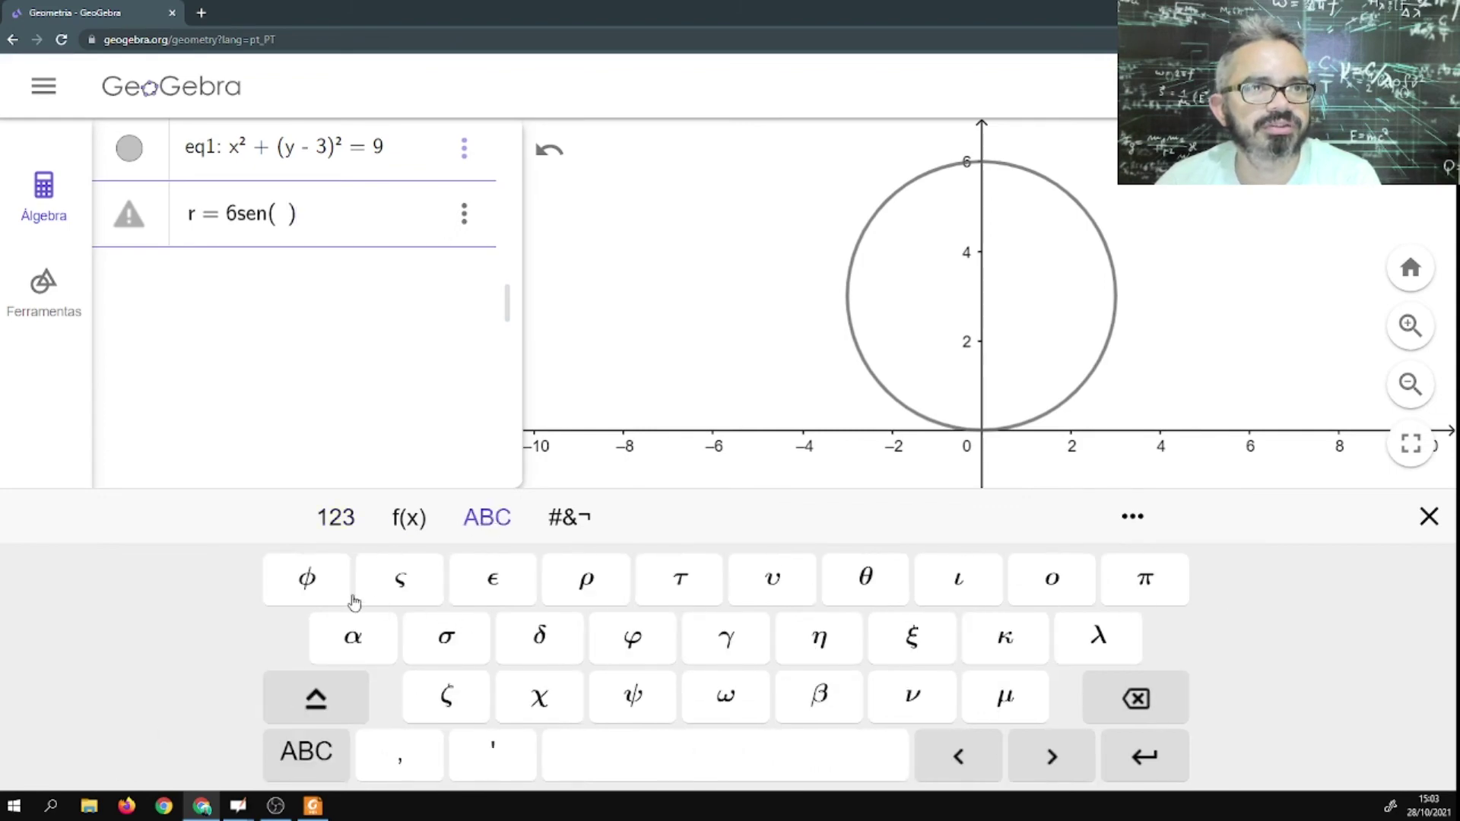
left_click(880, 591)
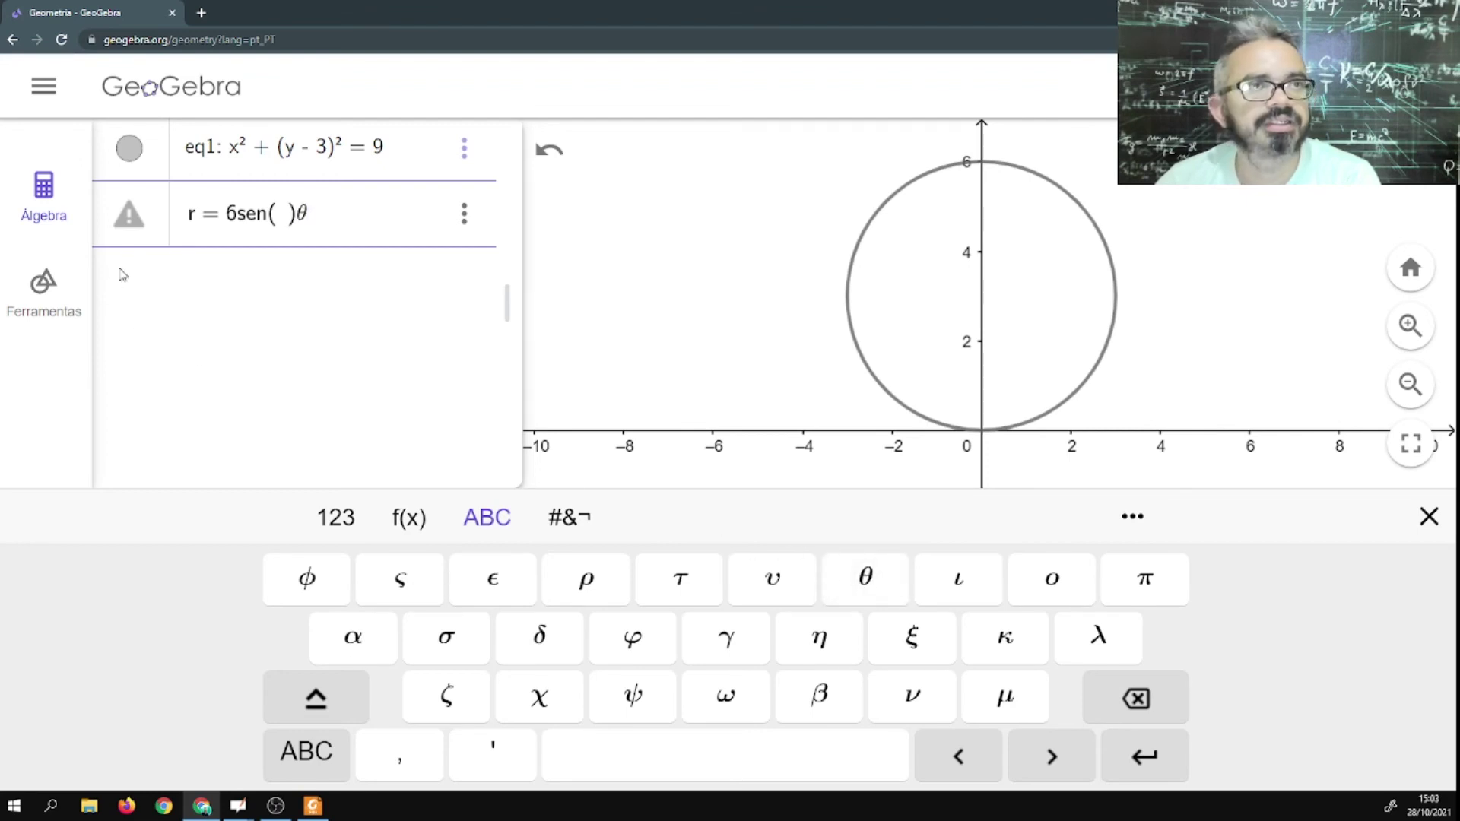
key("BackSpace")
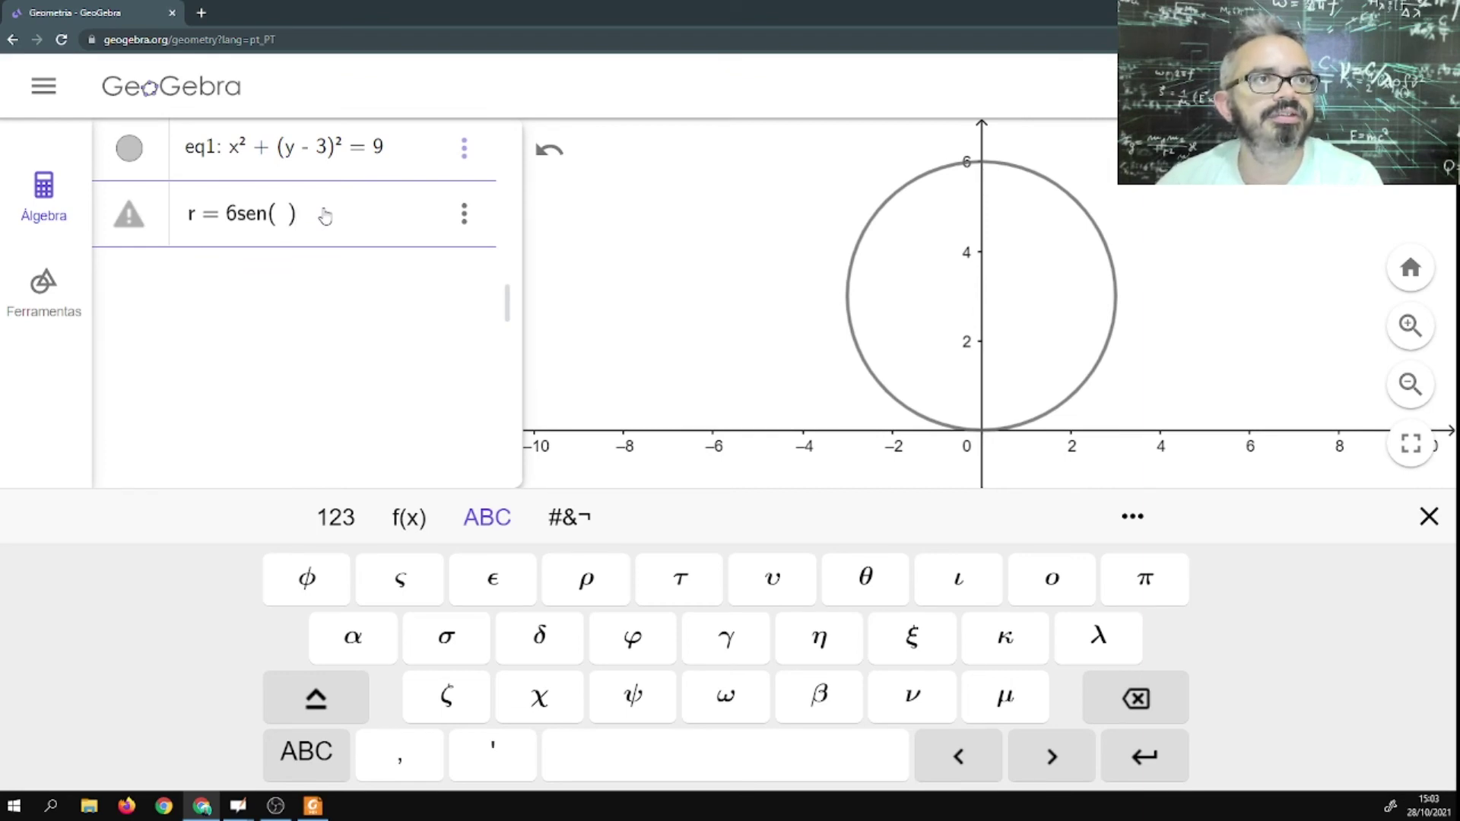
key("BackSpace")
key("BackSpace")
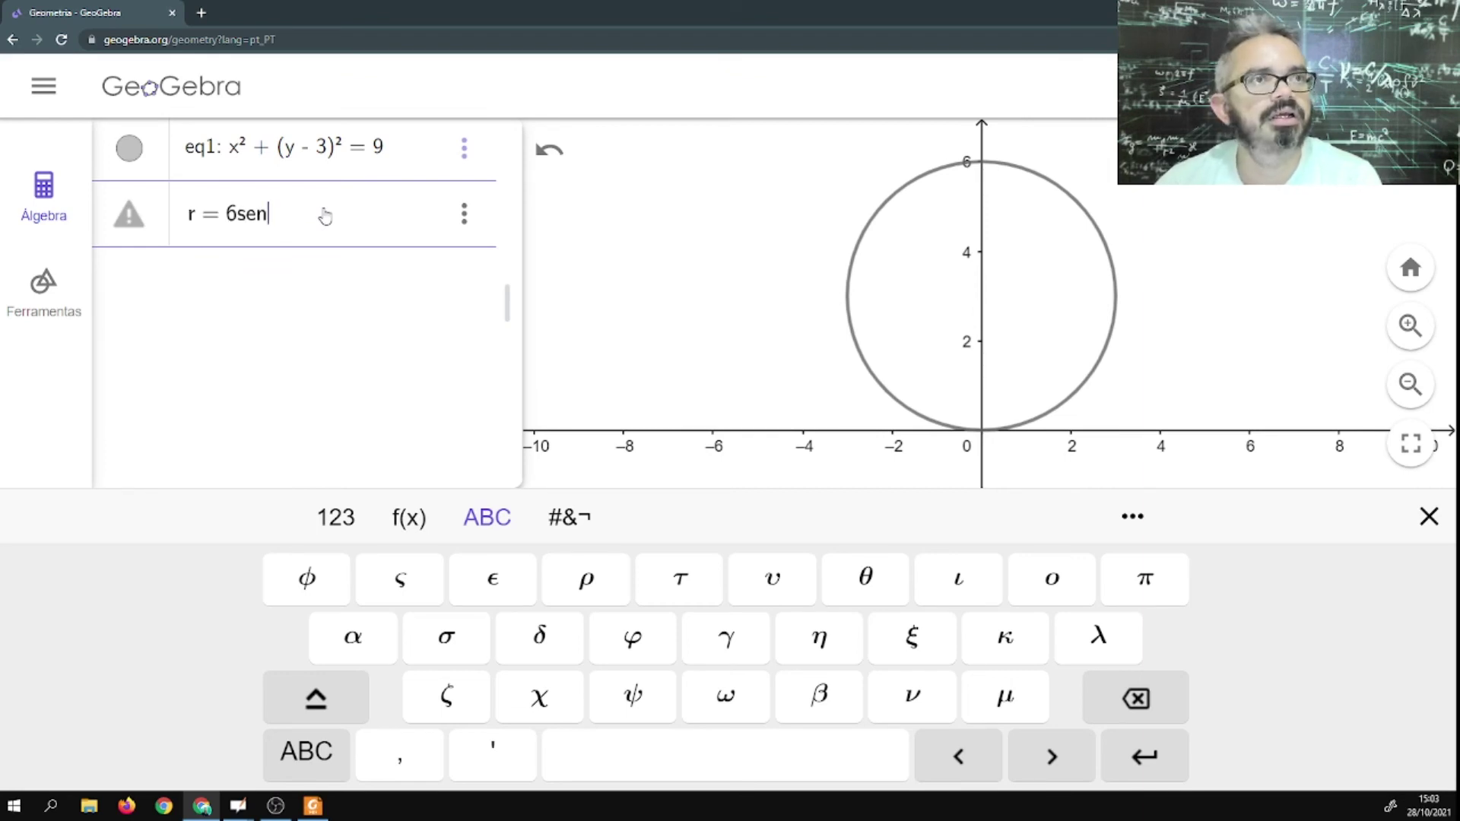
type("(")
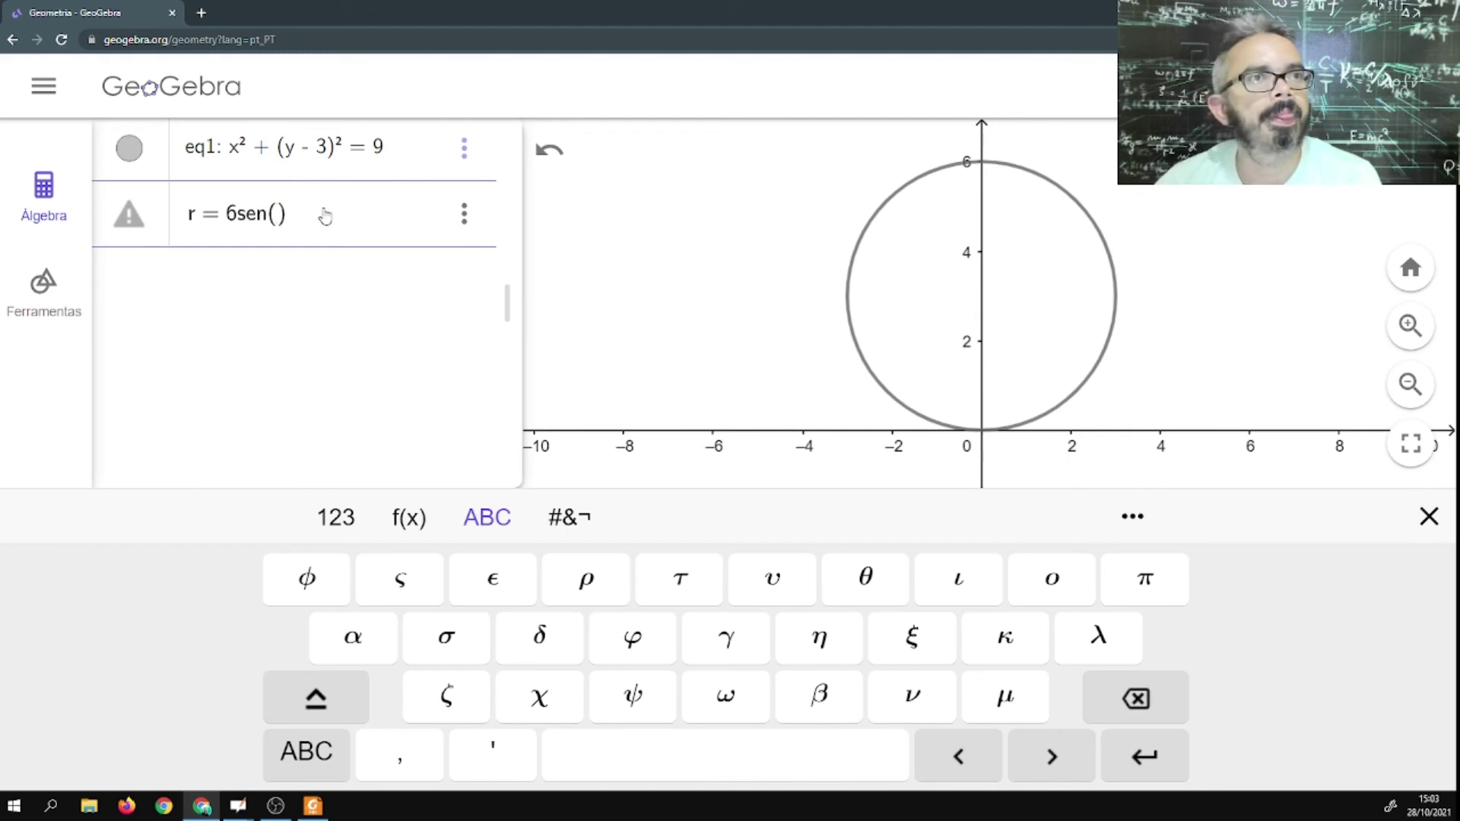
left_click(868, 580)
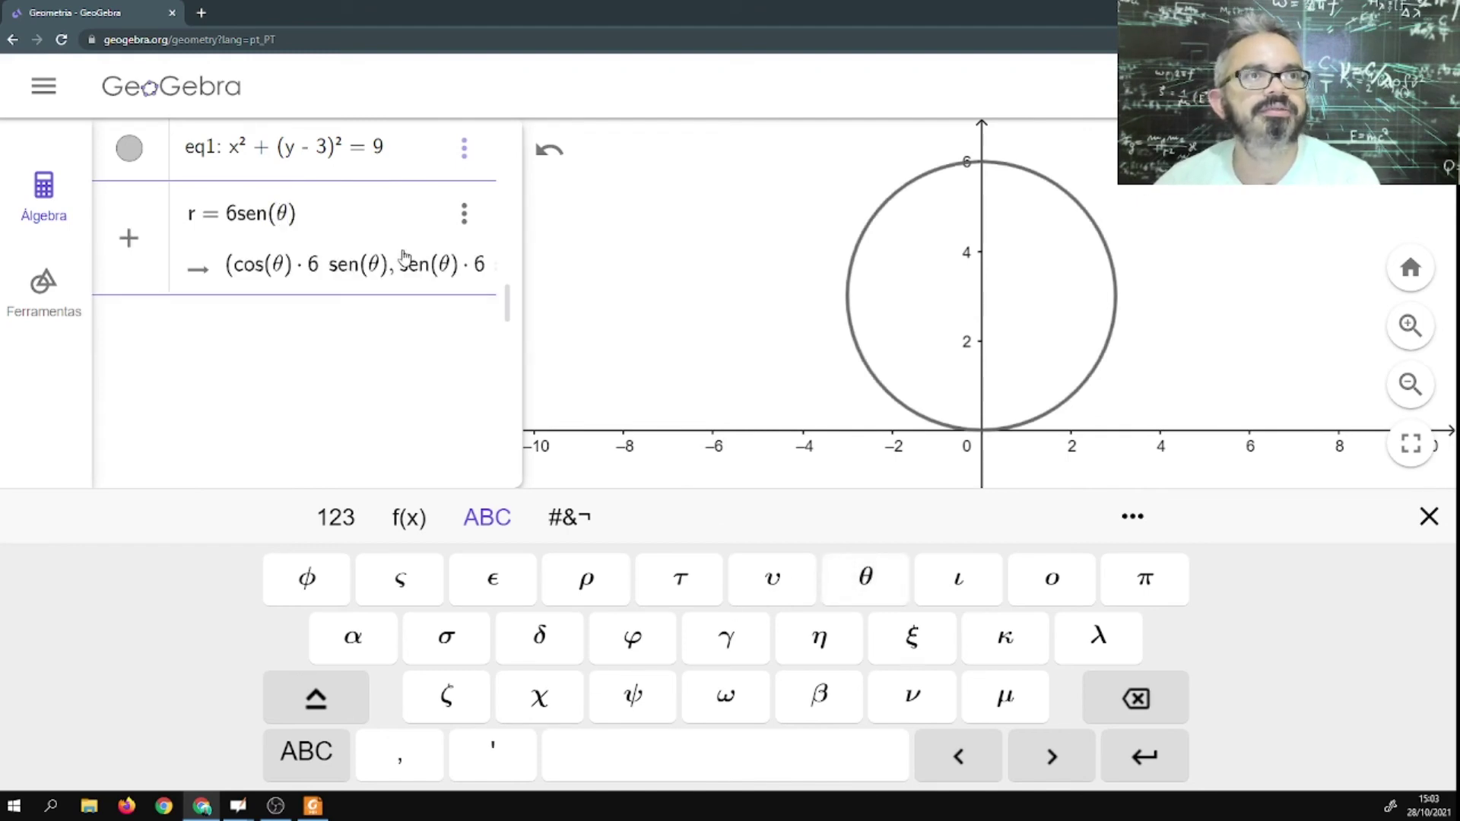
key("Return")
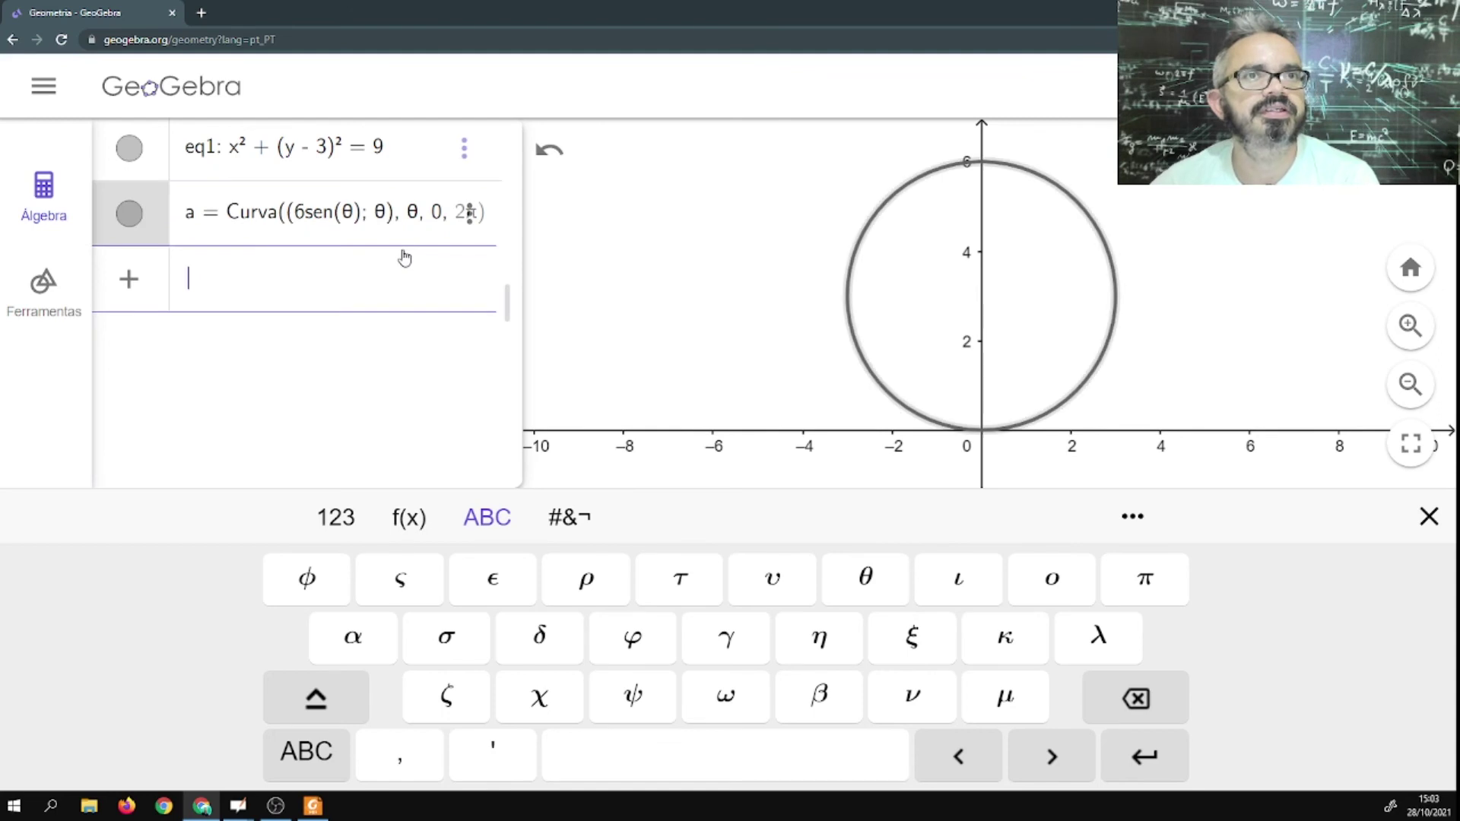
Change the colour of the polar curve to red in its settings and close the settings.
right_click(129, 149)
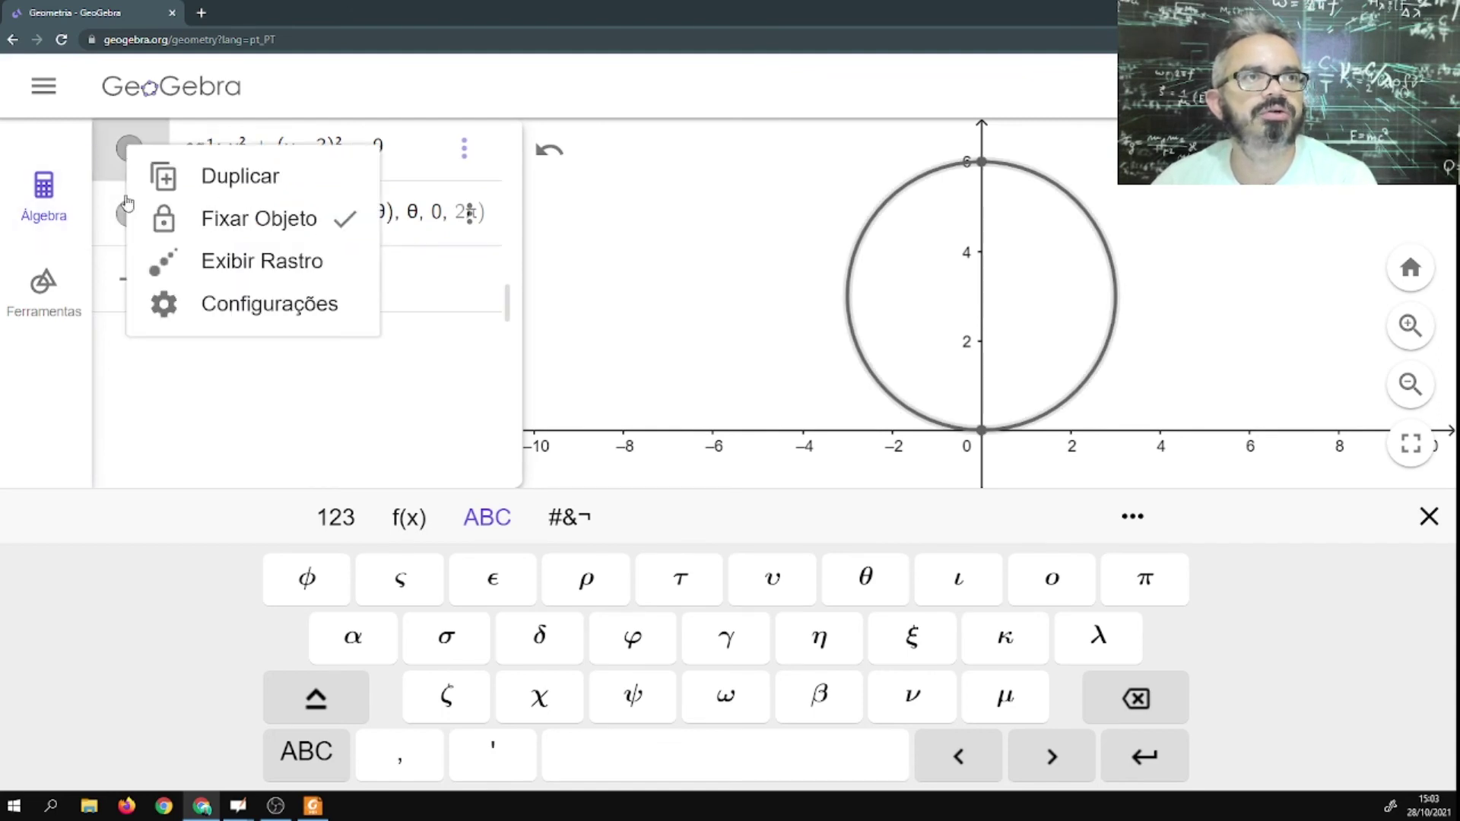
left_click(114, 214)
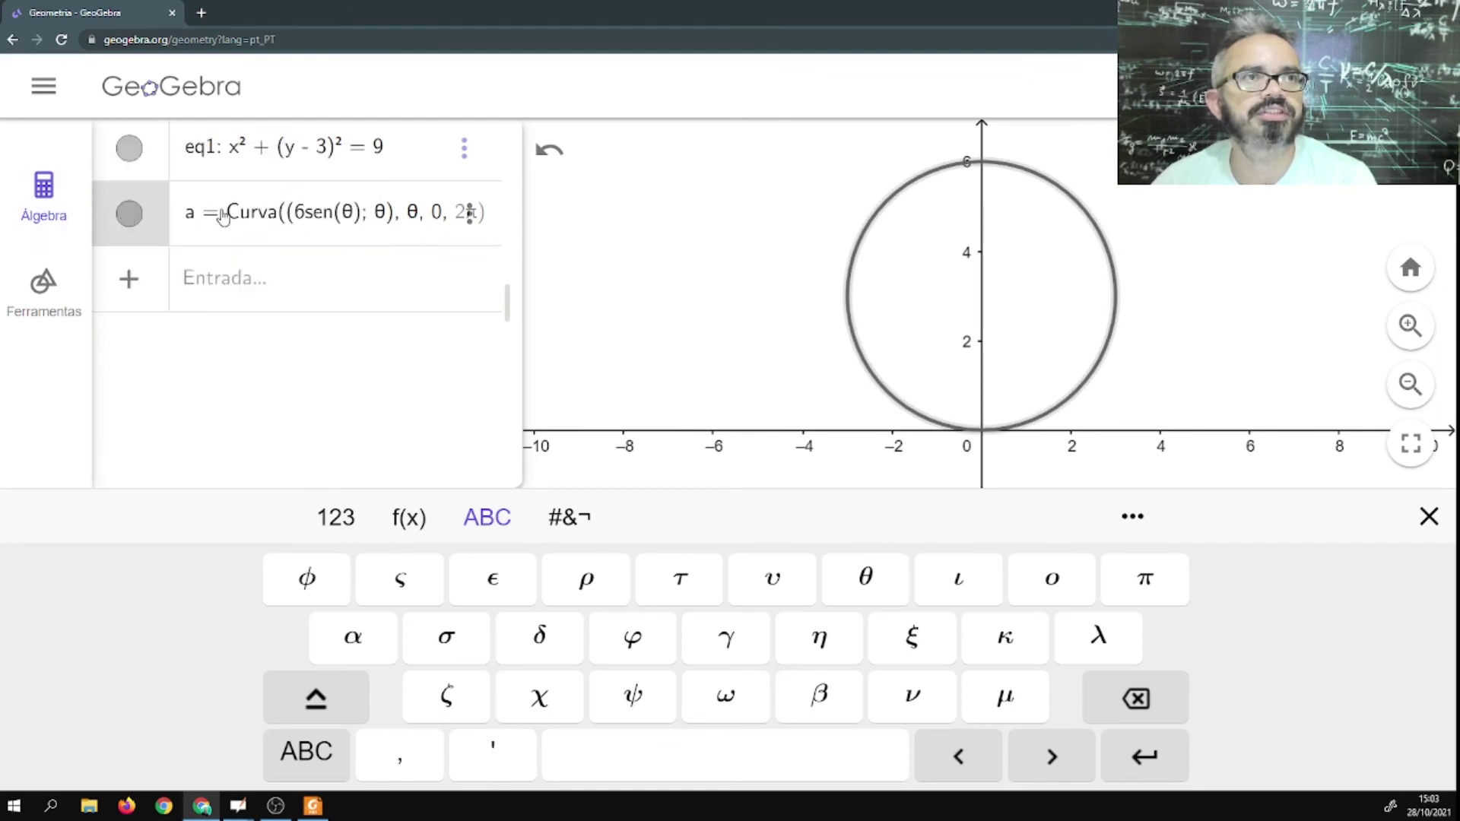
left_click(470, 214)
left_click(530, 320)
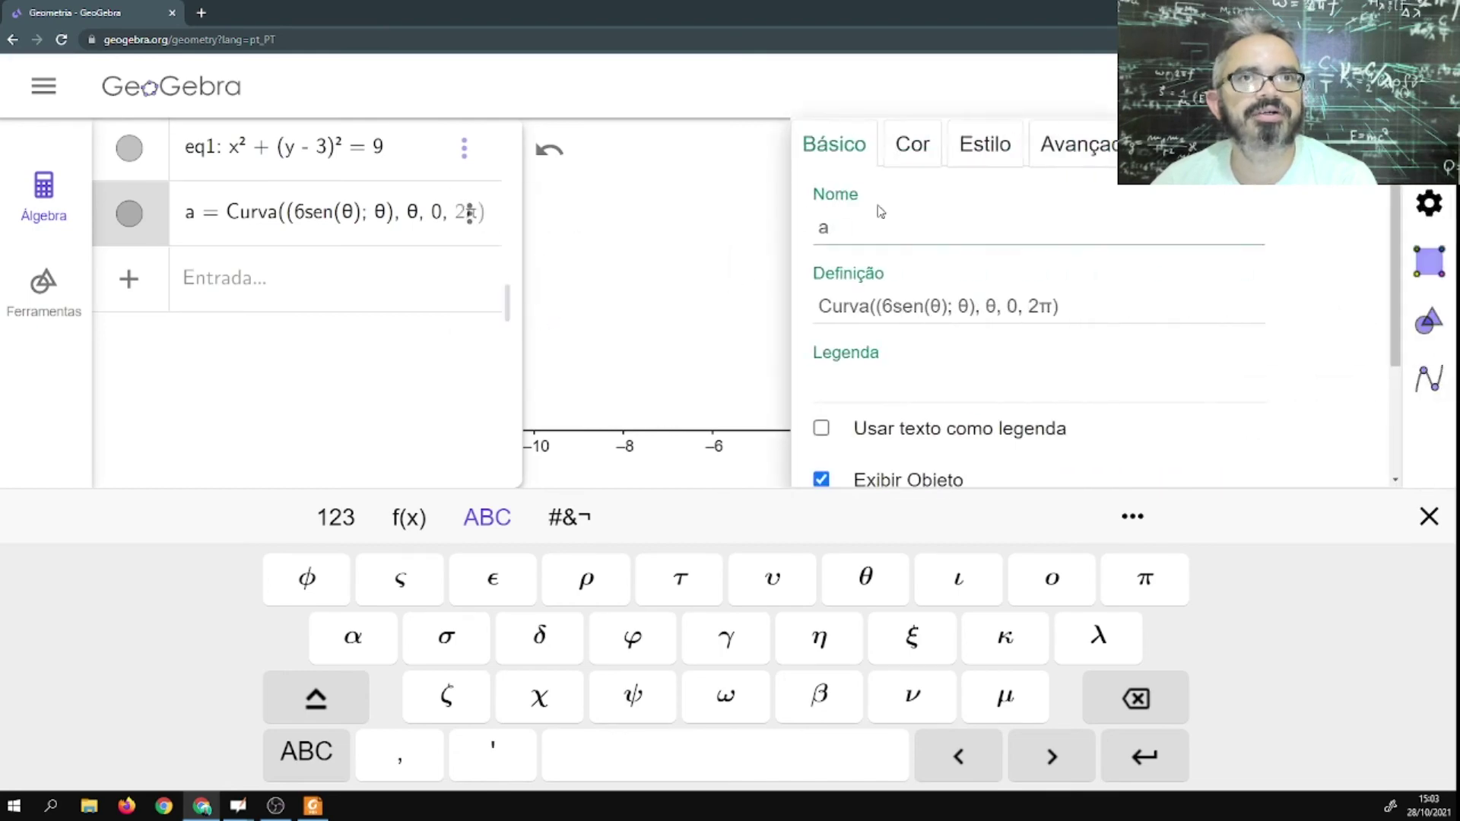
left_click(912, 144)
left_click(859, 227)
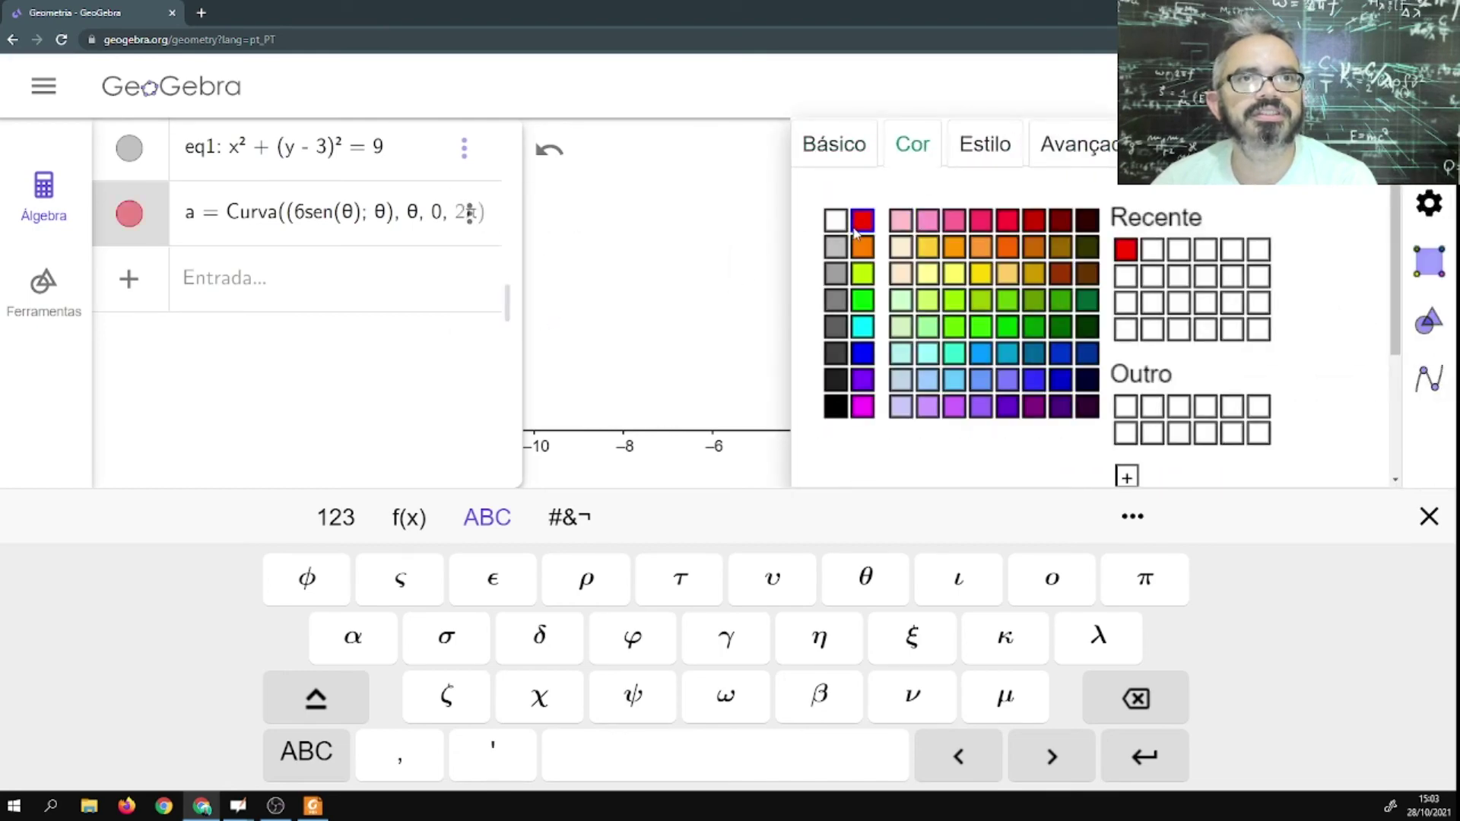
left_click(1437, 144)
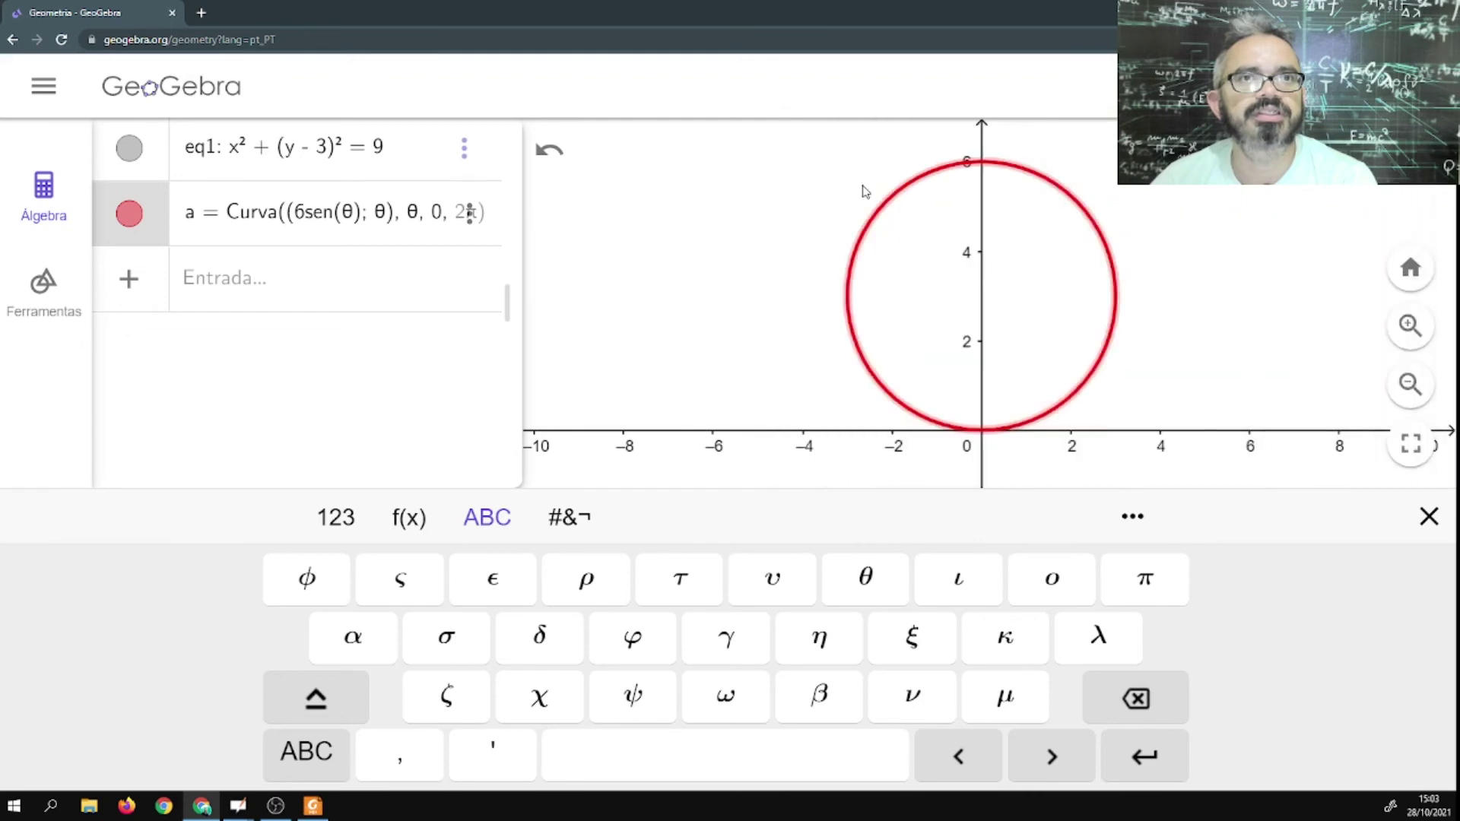
left_click(745, 205)
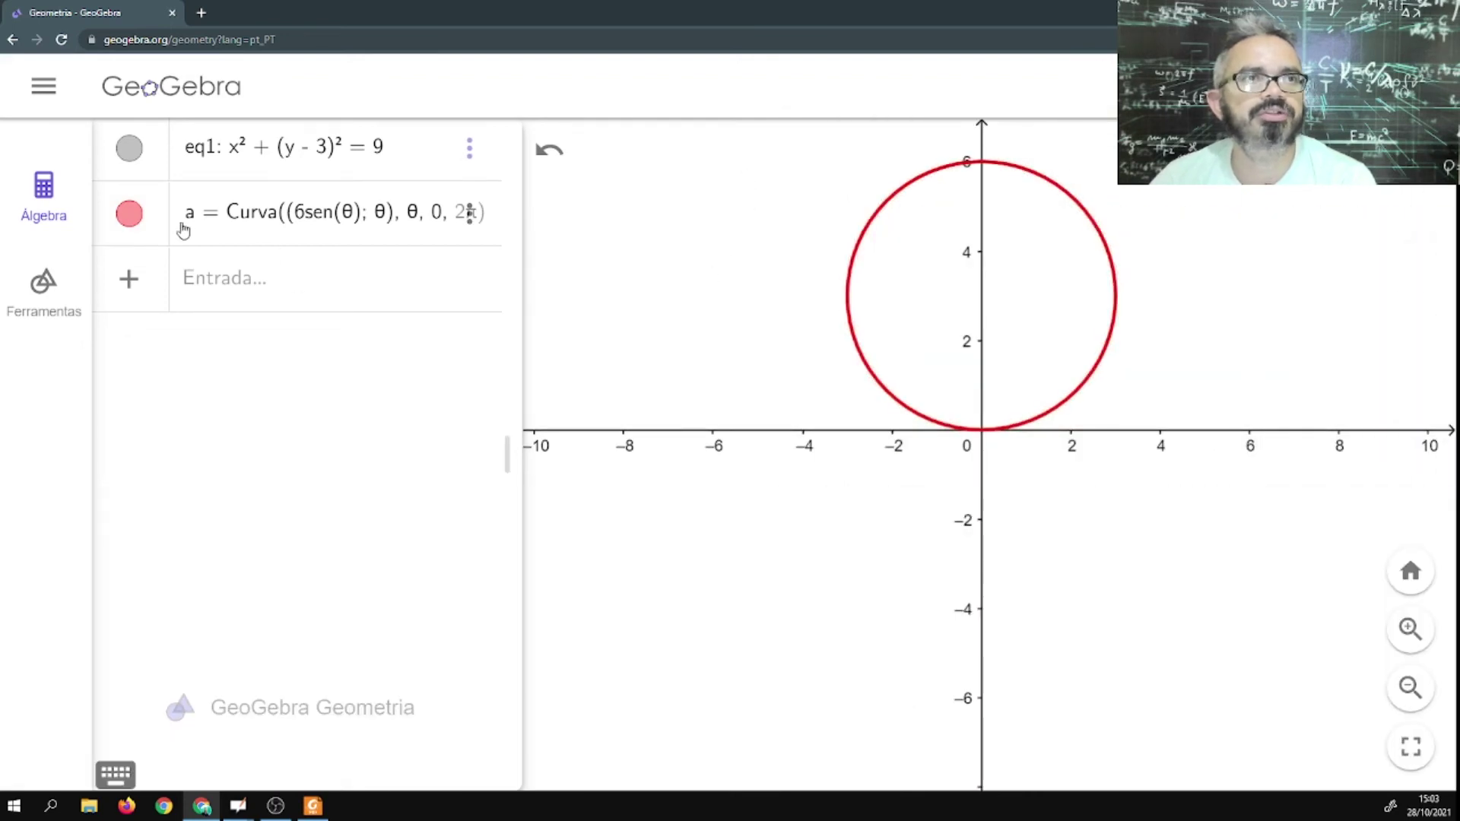
Compare the grey Cartesian circle with the red polar curve by alternately hiding and showing each, leaving both shown.
left_click(129, 214)
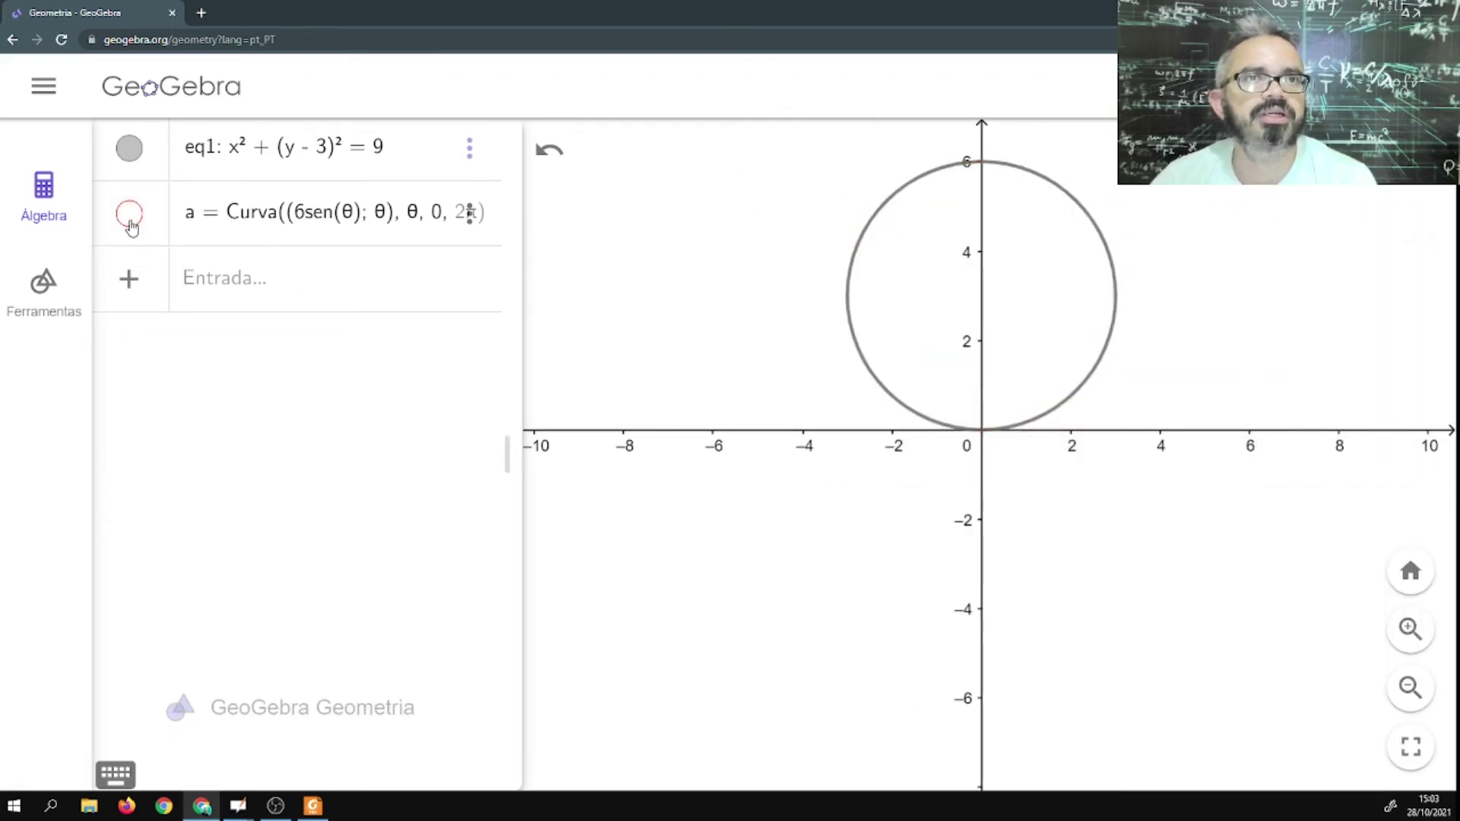
left_click(131, 216)
left_click(127, 148)
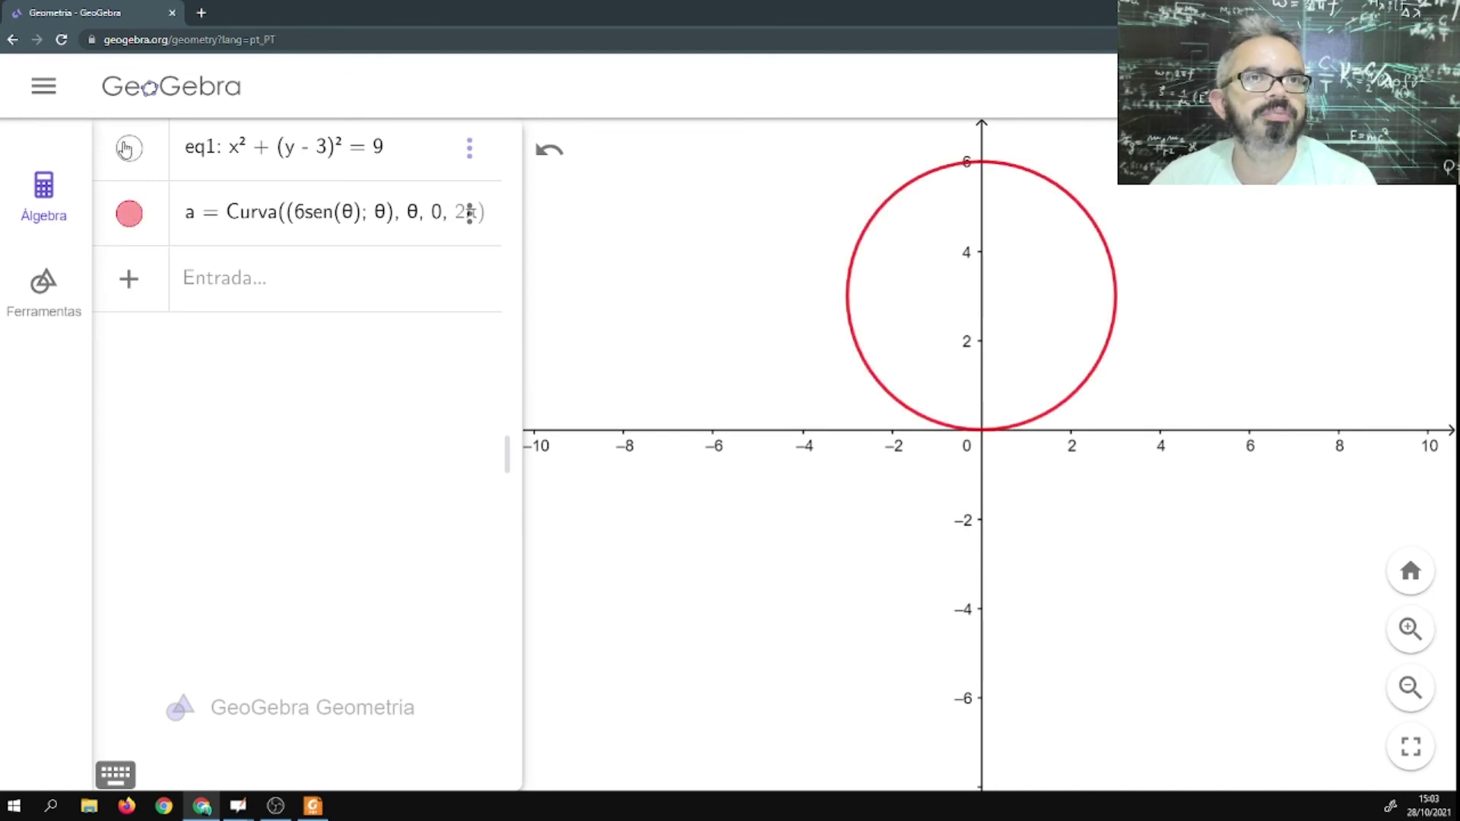
left_click(127, 215)
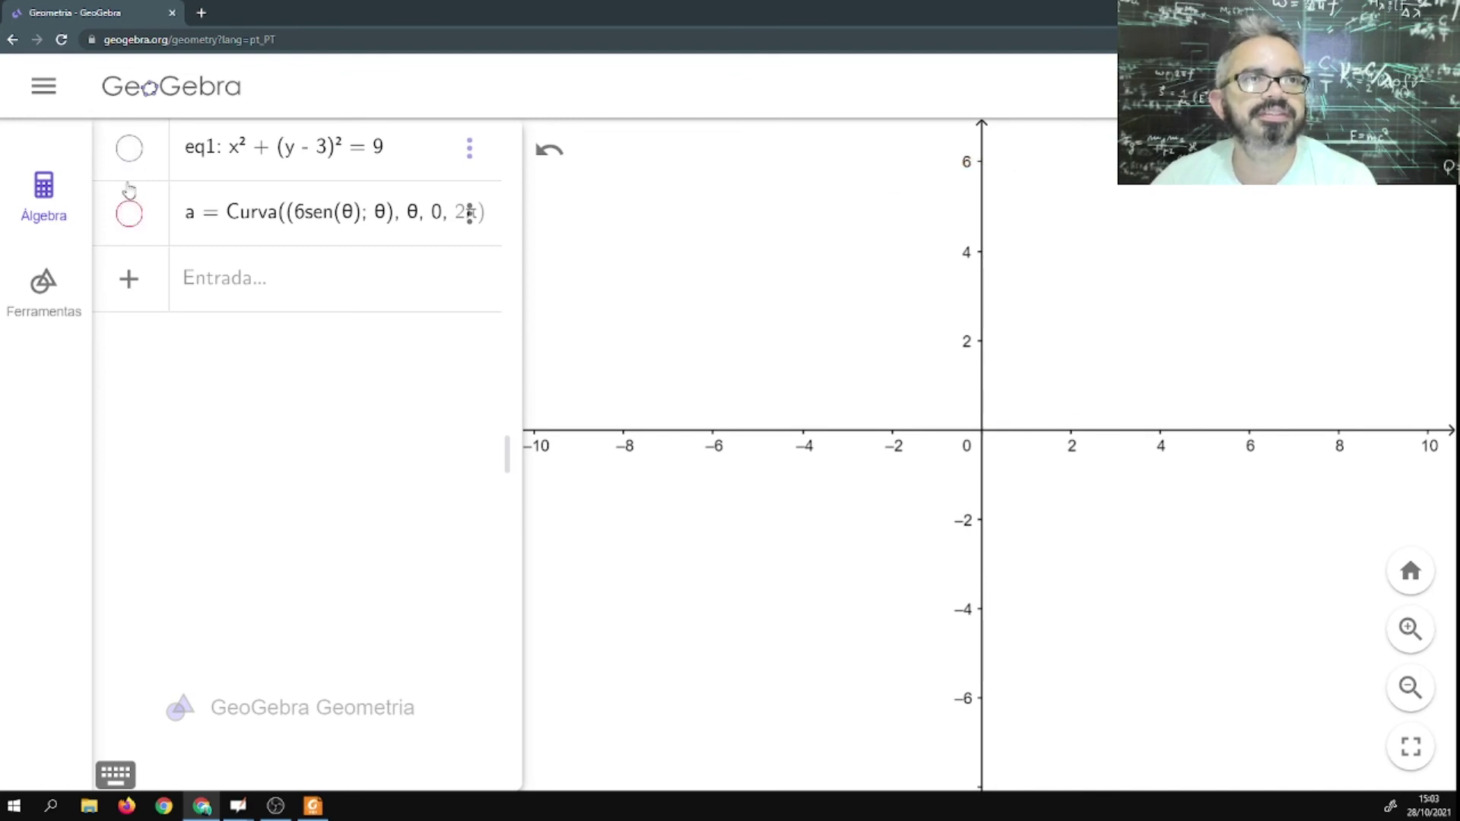
left_click(130, 154)
left_click(129, 215)
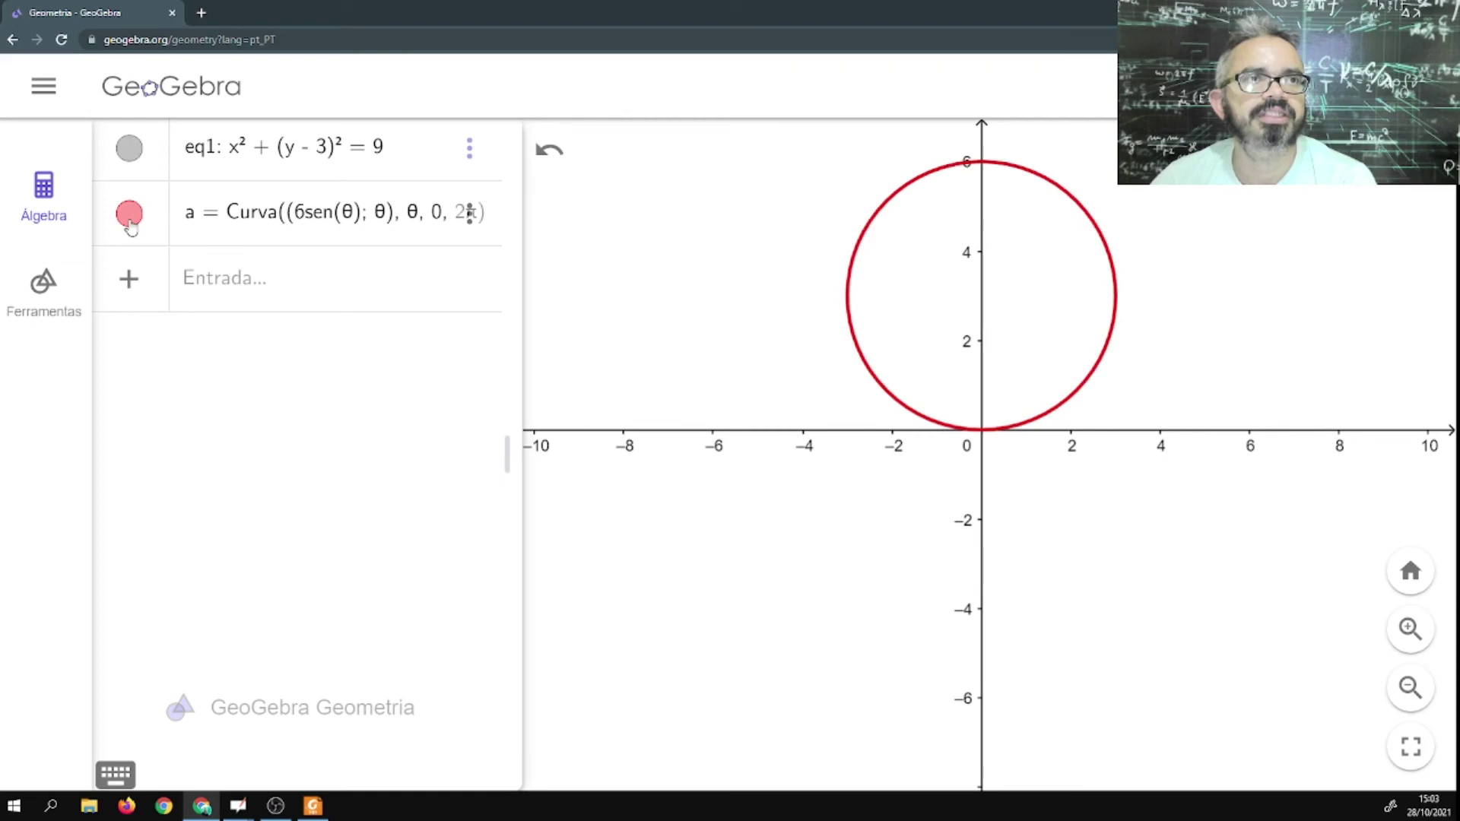
left_click(137, 157)
left_click(135, 155)
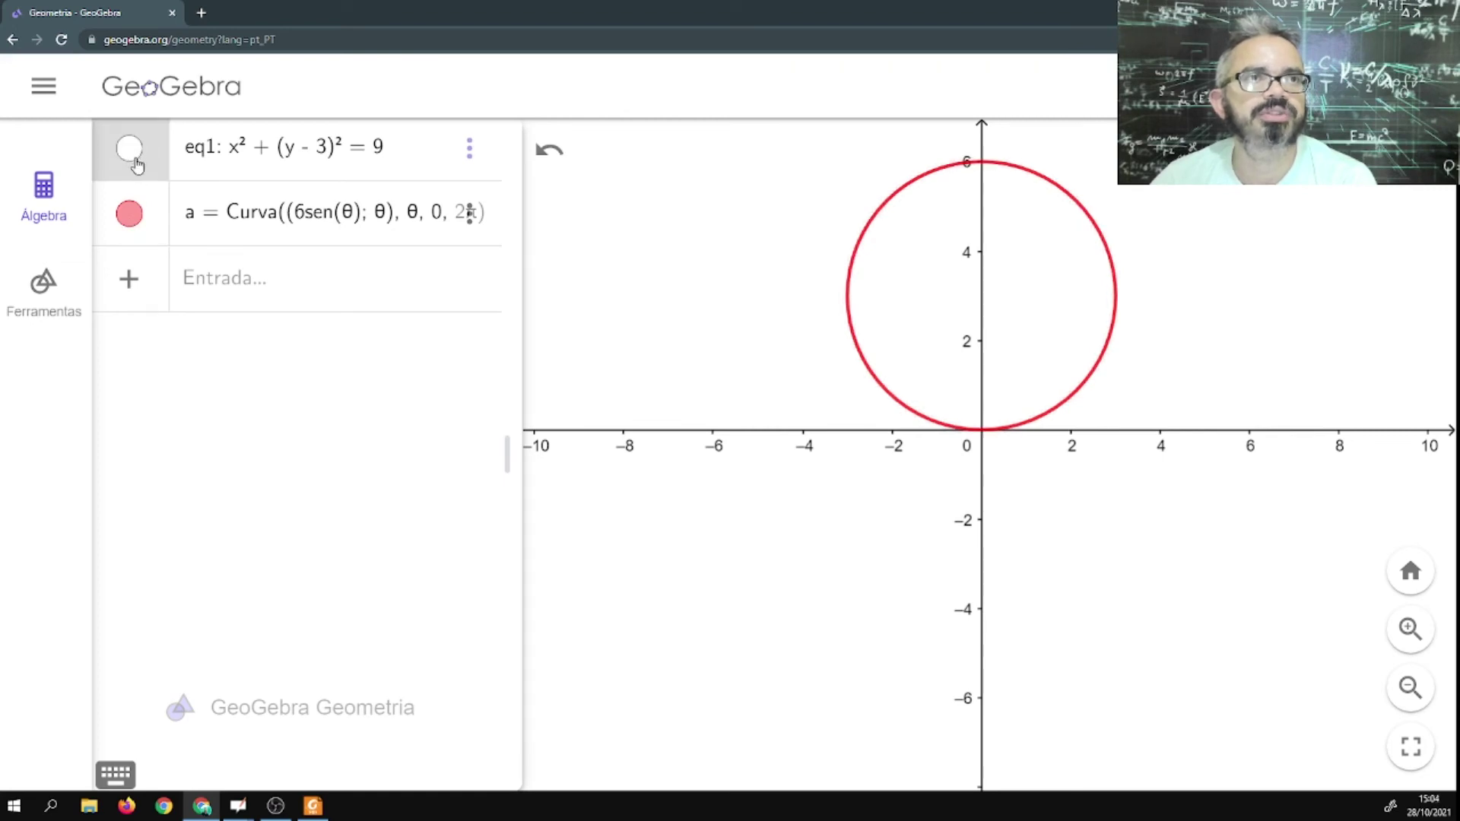
left_click(139, 208)
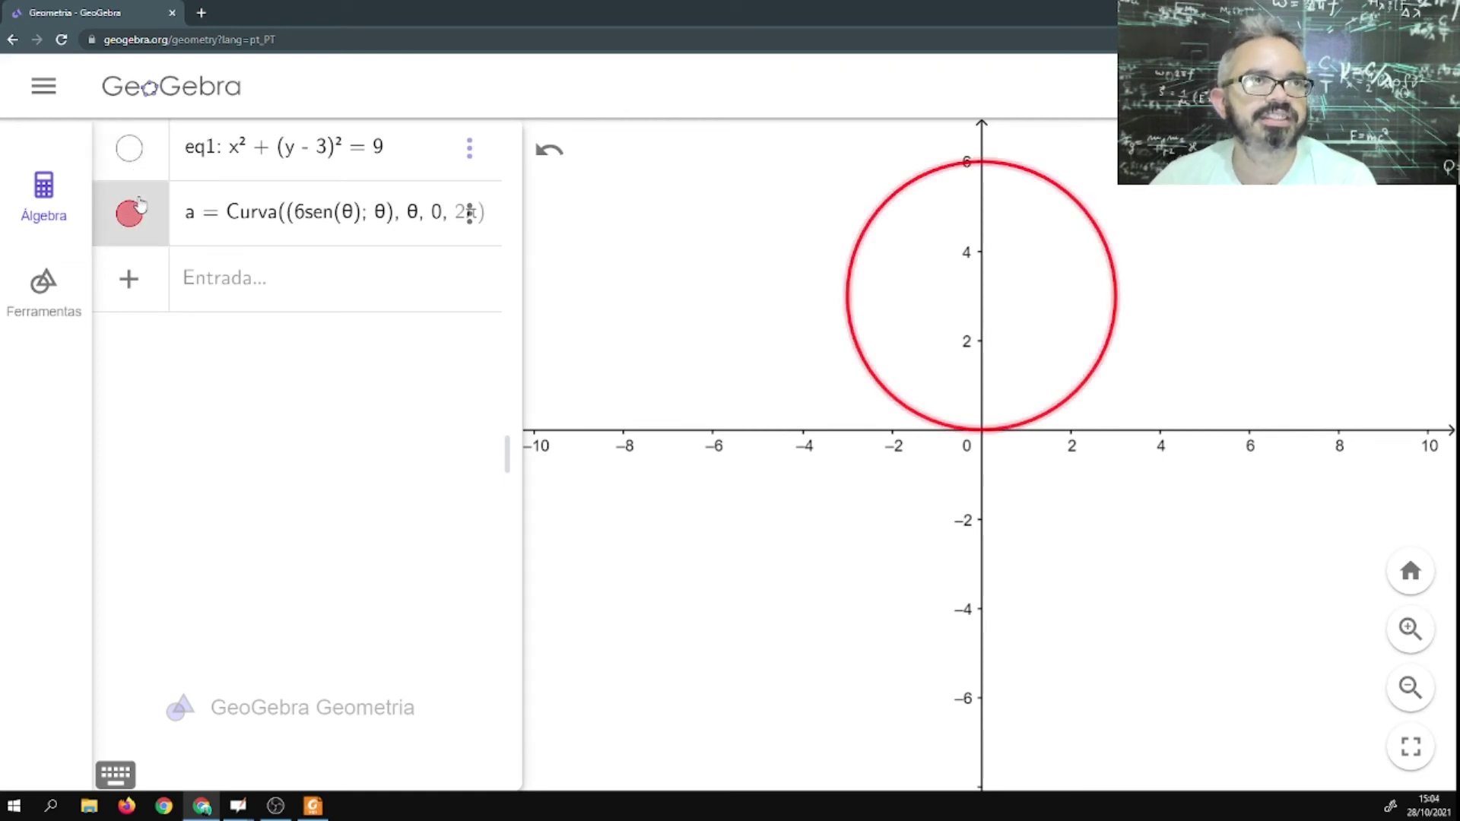
left_click(134, 220)
left_click(136, 156)
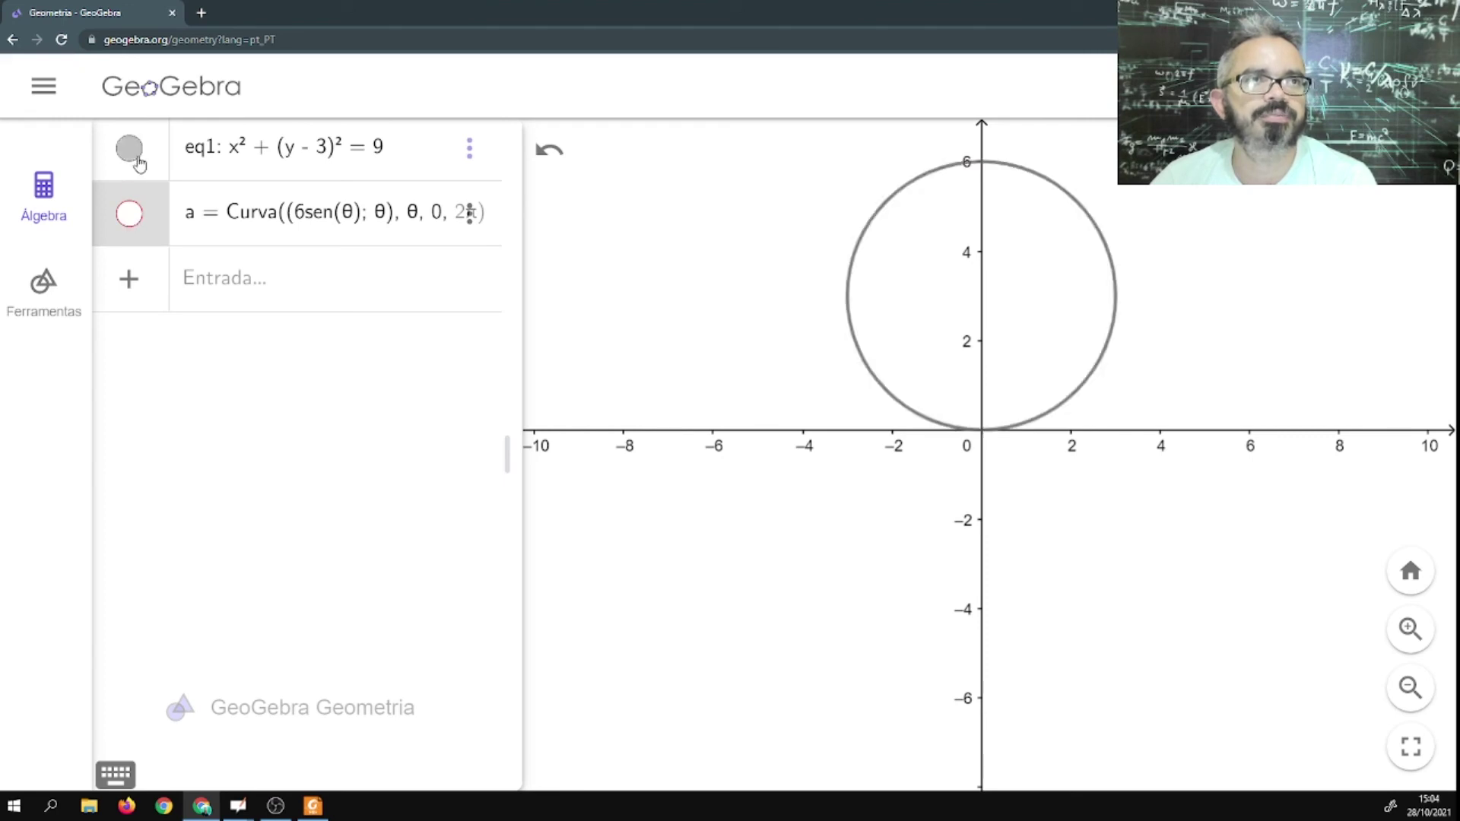
left_click(132, 217)
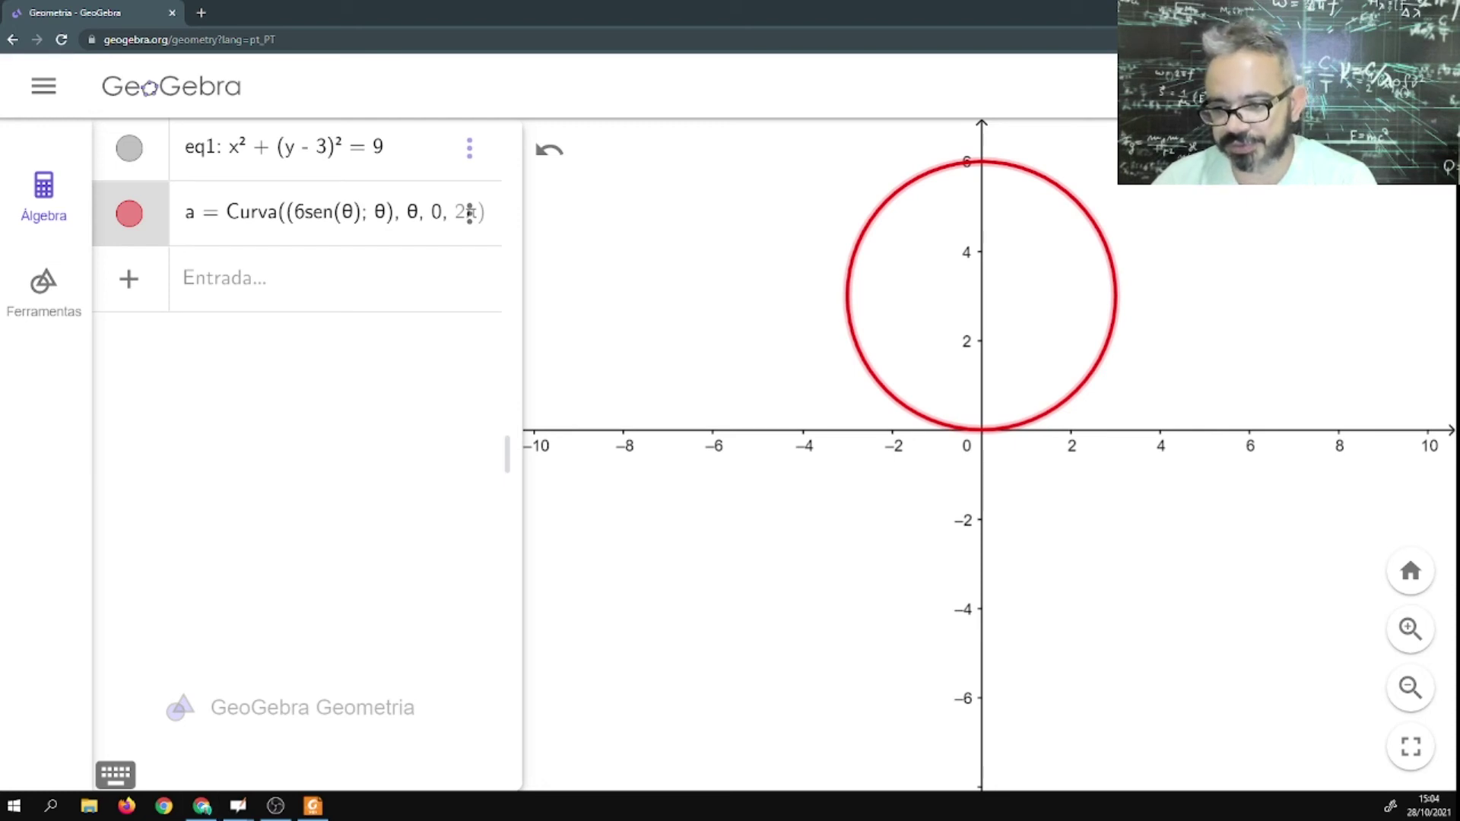
Switch back to the lesson slides and advance to the example on replacing polar equations with equivalent Cartesian equations.
key("alt+Tab")
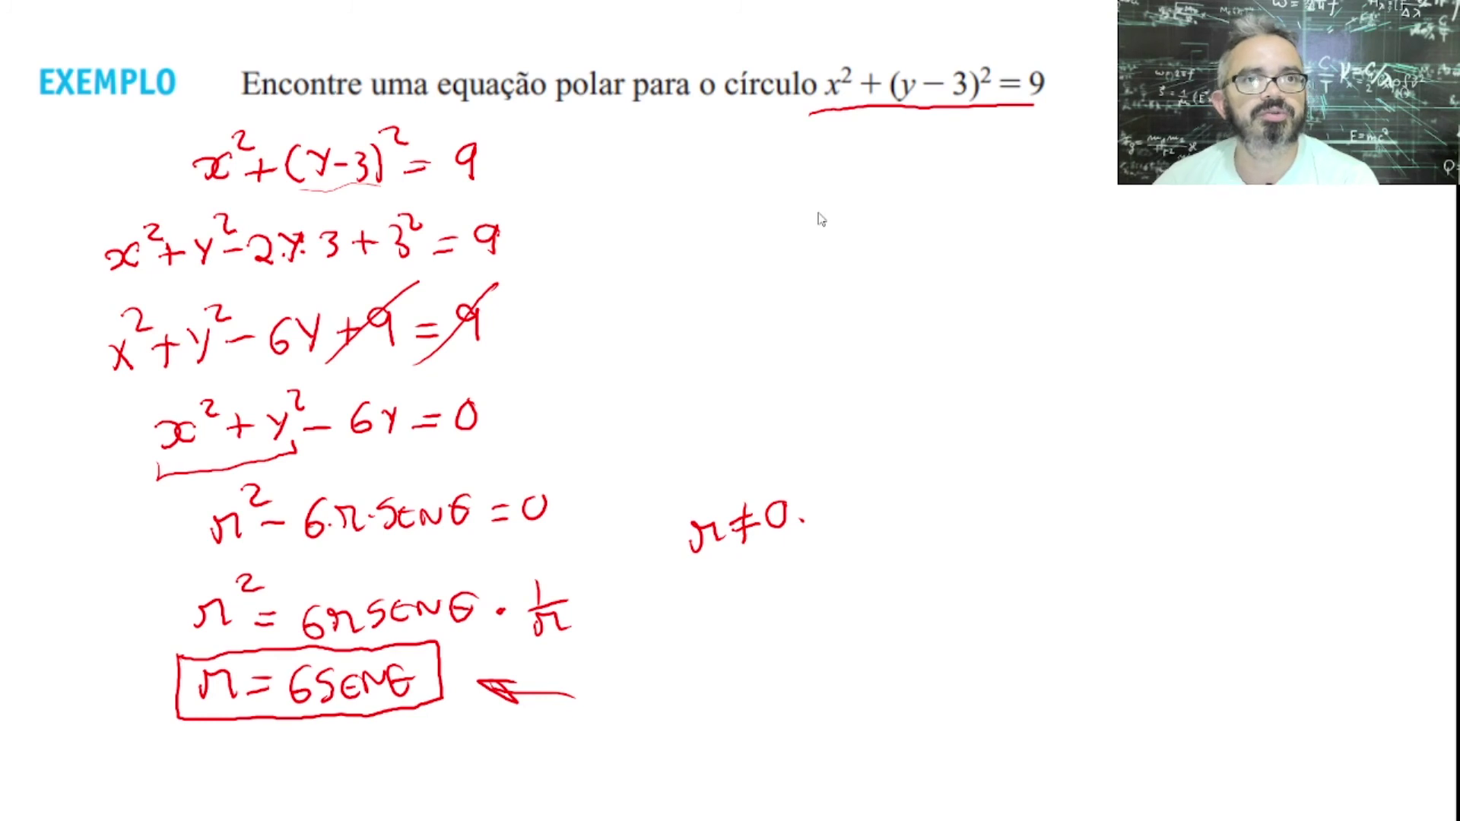
key("Page_Down")
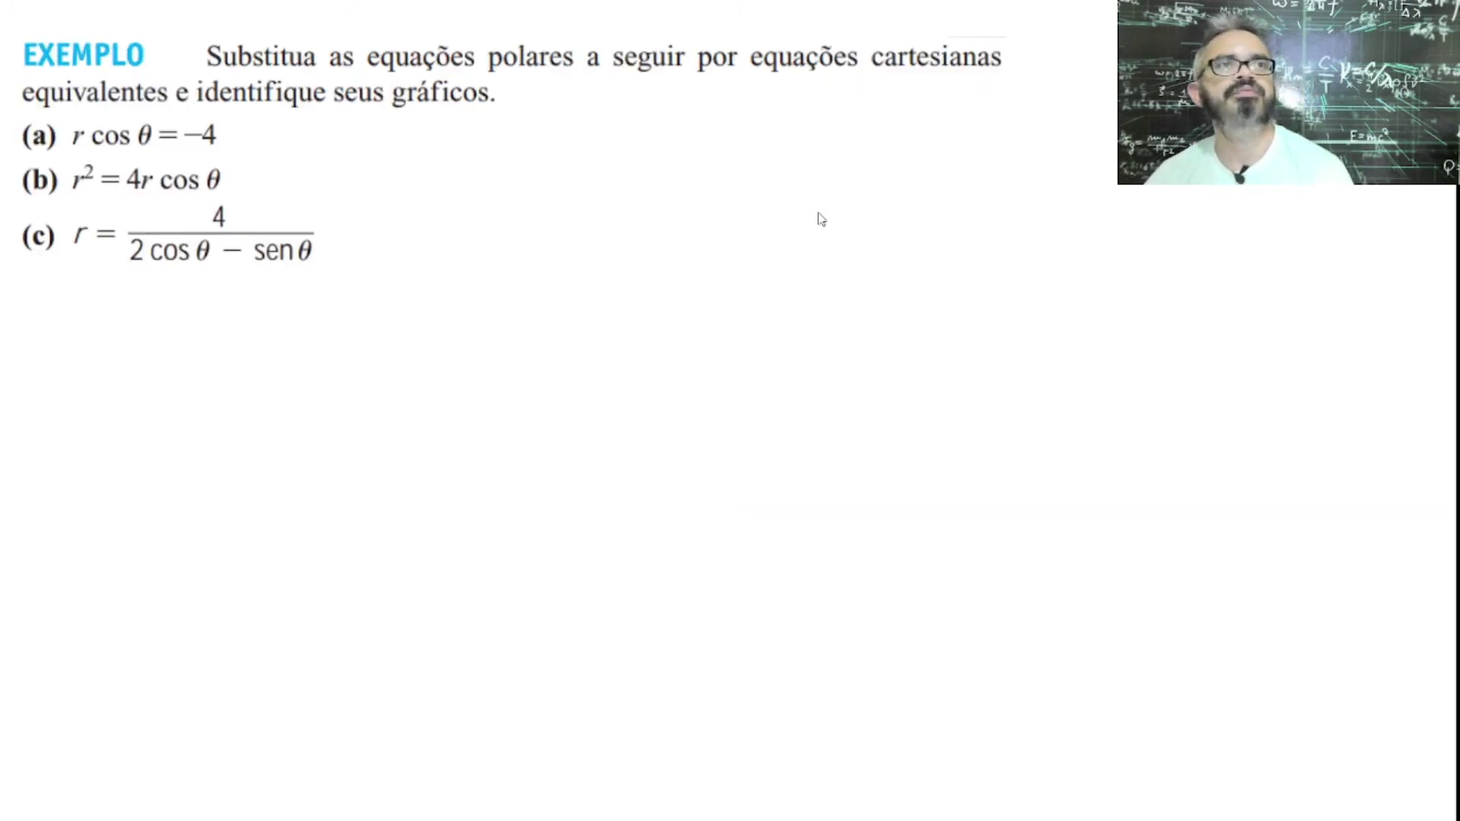